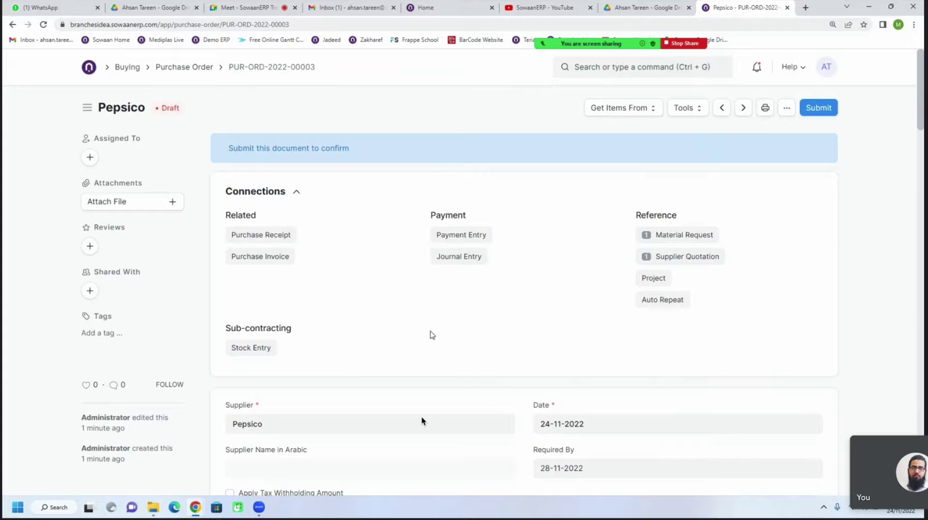
Open the order's header Required By date picker and close it with the date unchanged
{"action": "scroll", "coordinate": [432, 335], "scroll_direction": "down", "scroll_amount": 2}
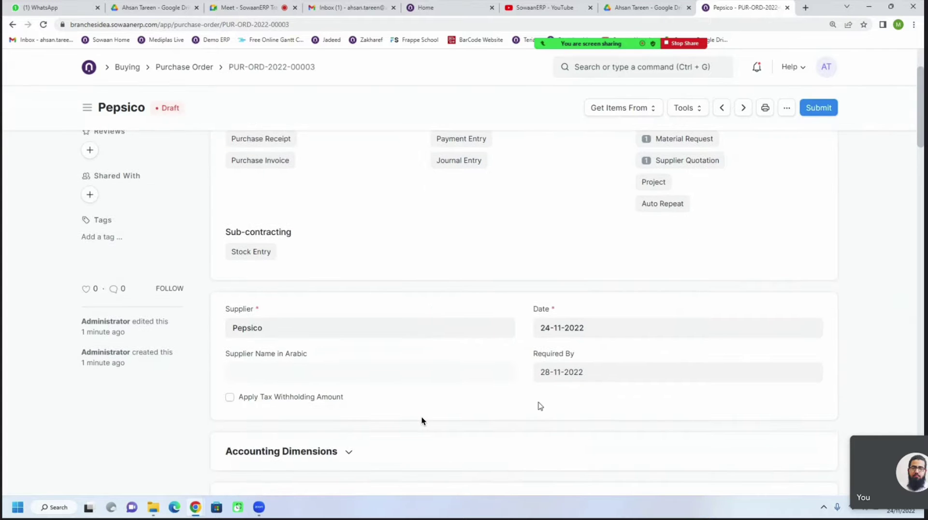
{"action": "scroll", "coordinate": [422, 421], "scroll_direction": "down", "scroll_amount": 1}
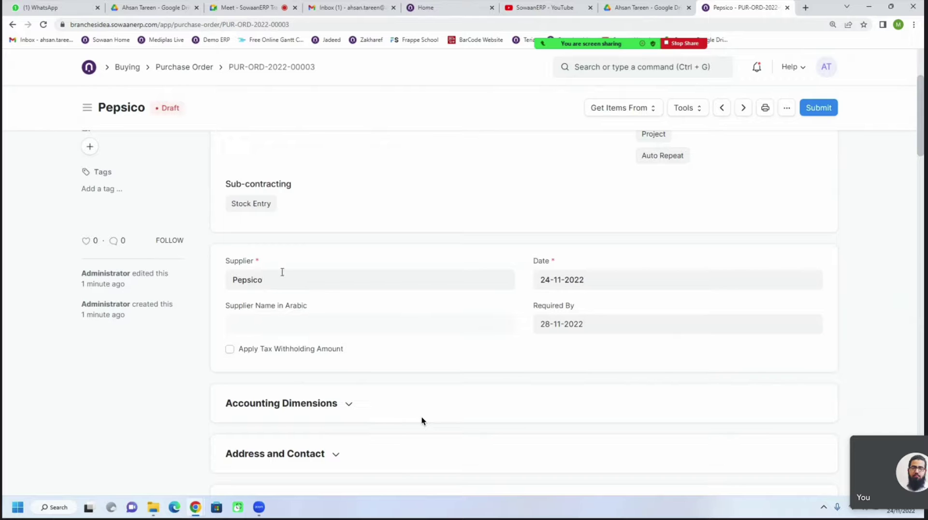
{"action": "scroll", "coordinate": [513, 294], "scroll_direction": "down", "scroll_amount": 1}
{"action": "left_click", "coordinate": [584, 278]}
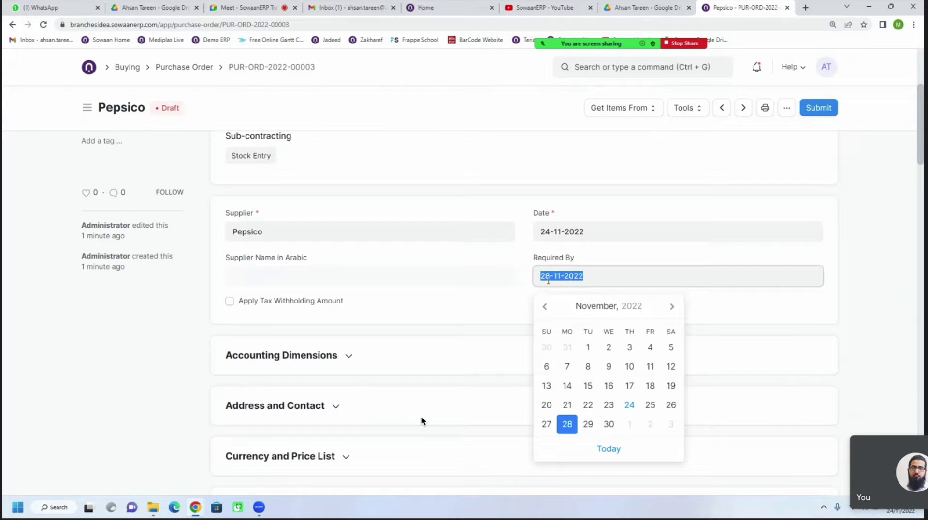
{"action": "left_click", "coordinate": [526, 293]}
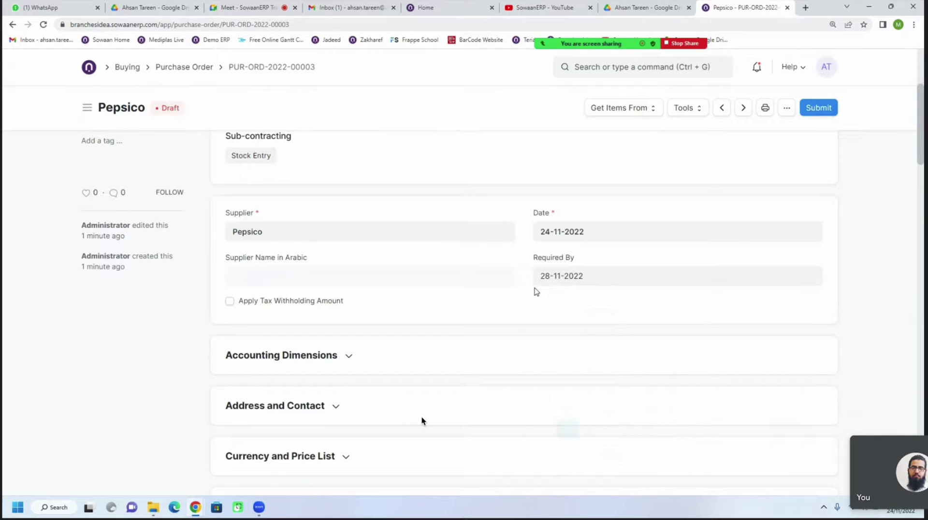
Change the Animal Head Swim Cap row's Required By date to 29-11-2022
{"action": "scroll", "coordinate": [509, 312], "scroll_direction": "down", "scroll_amount": 7}
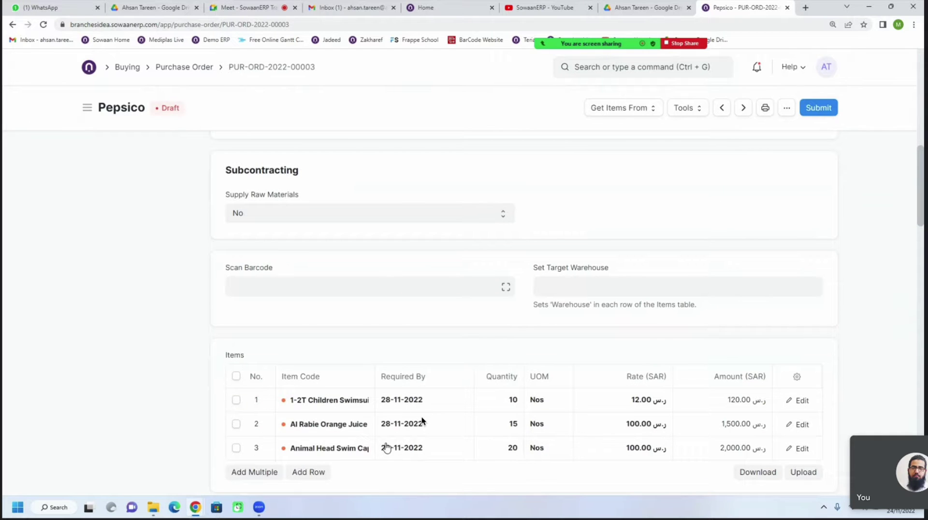
{"action": "scroll", "coordinate": [394, 406], "scroll_direction": "down", "scroll_amount": 1}
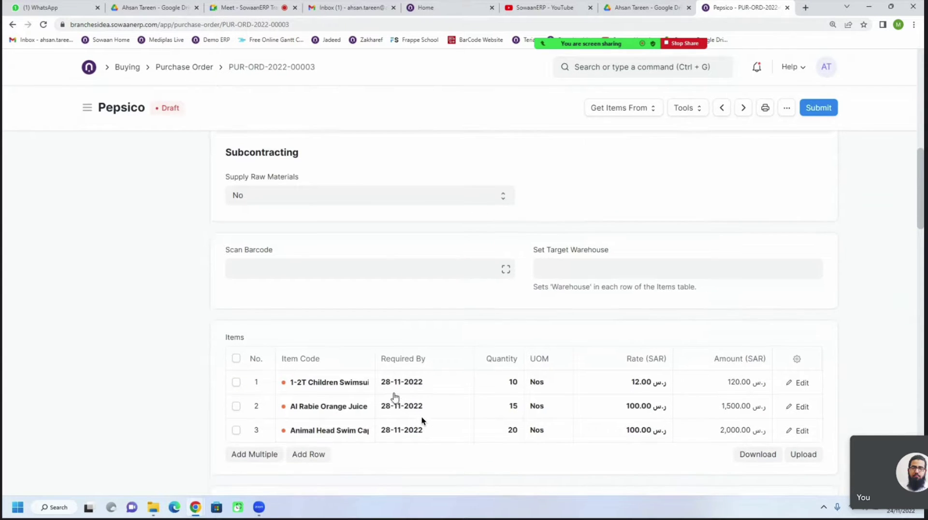
{"action": "left_click", "coordinate": [438, 404]}
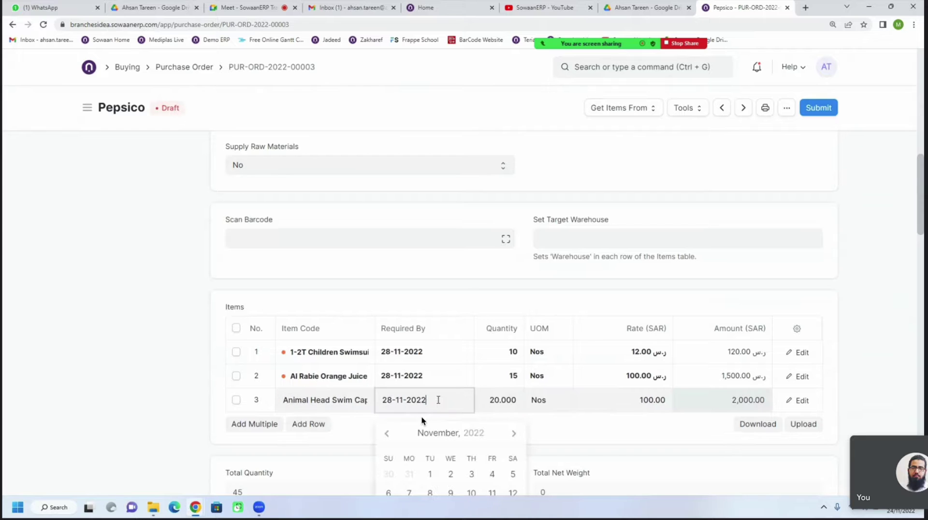
{"action": "left_click_drag", "start_coordinate": [426, 401], "coordinate": [369, 405]}
{"action": "left_click", "coordinate": [369, 405]}
{"action": "scroll", "coordinate": [372, 406], "scroll_direction": "down", "scroll_amount": 2}
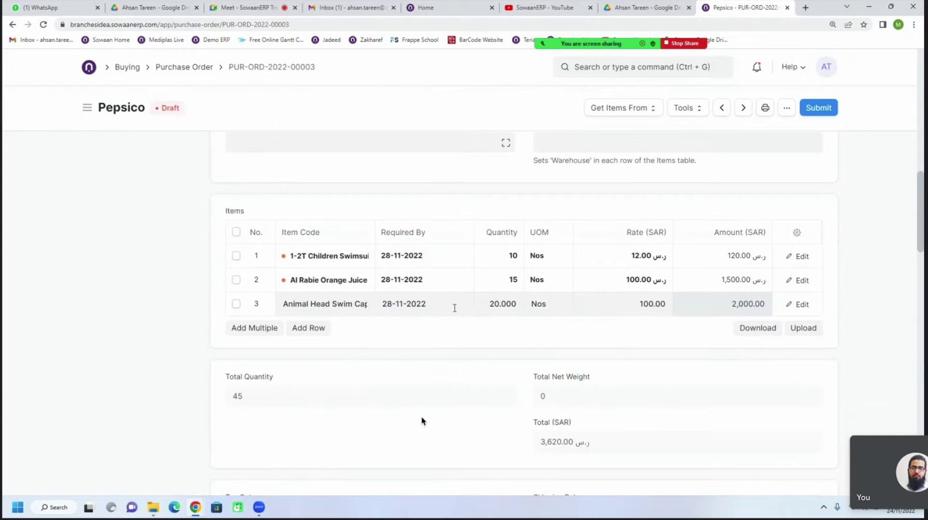
{"action": "left_click", "coordinate": [376, 315]}
{"action": "left_click", "coordinate": [429, 454]}
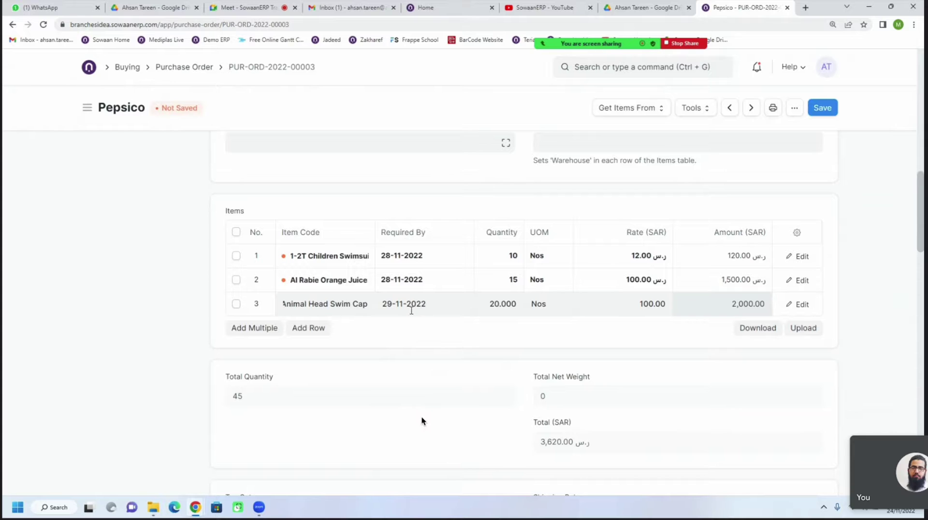
Delete the 28-11-2022 date from the header Required By field, leaving it empty
{"action": "scroll", "coordinate": [464, 338], "scroll_direction": "up", "scroll_amount": 7}
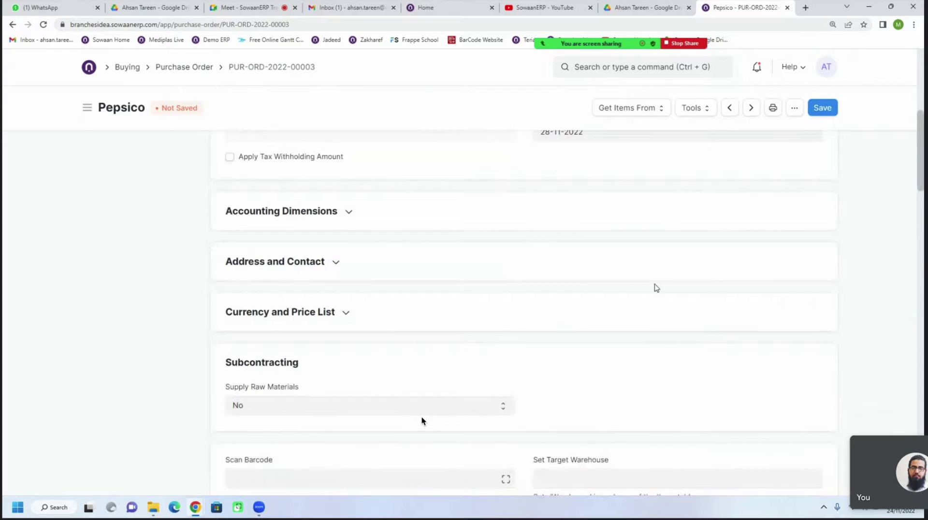
{"action": "scroll", "coordinate": [654, 288], "scroll_direction": "up", "scroll_amount": 1}
{"action": "left_click", "coordinate": [592, 180]}
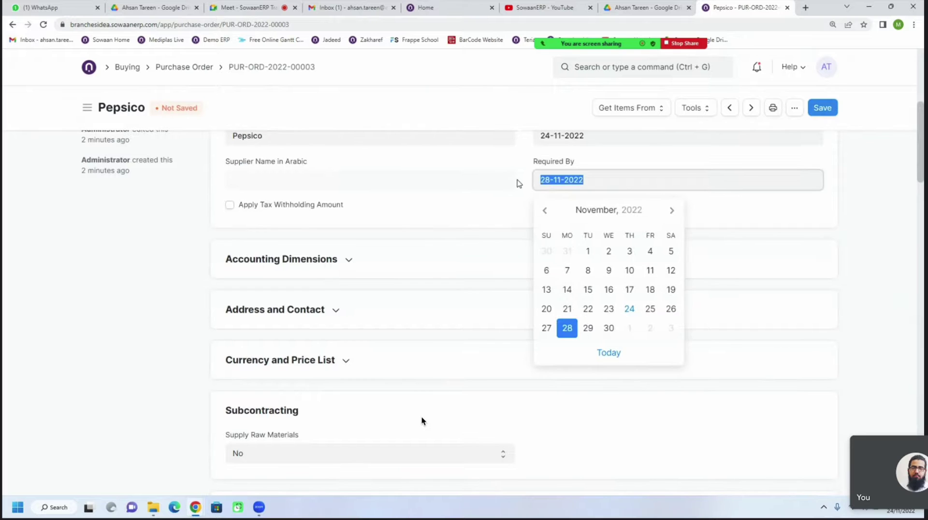
{"action": "left_click", "coordinate": [518, 181]}
{"action": "left_click_drag", "start_coordinate": [569, 180], "coordinate": [550, 187]}
{"action": "key", "text": "BackSpace"}
{"action": "left_click", "coordinate": [519, 204]}
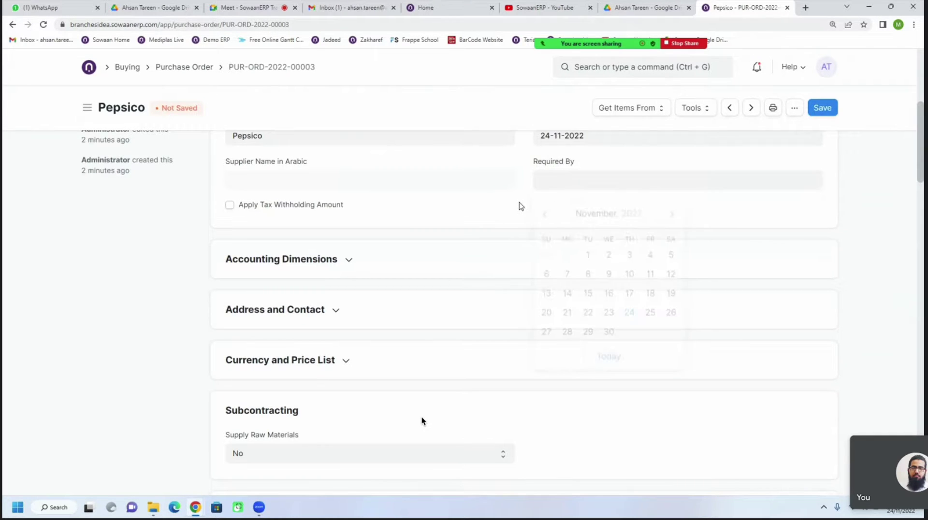
Scroll up and down the purchase order form to review its fields
{"action": "scroll", "coordinate": [495, 251], "scroll_direction": "down", "scroll_amount": 5}
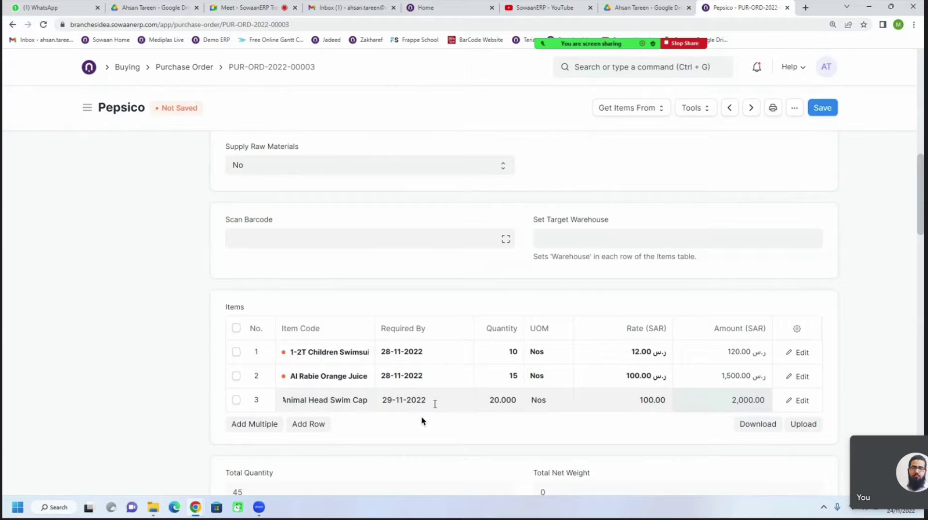
{"action": "scroll", "coordinate": [442, 375], "scroll_direction": "up", "scroll_amount": 2}
{"action": "scroll", "coordinate": [425, 376], "scroll_direction": "down", "scroll_amount": 1}
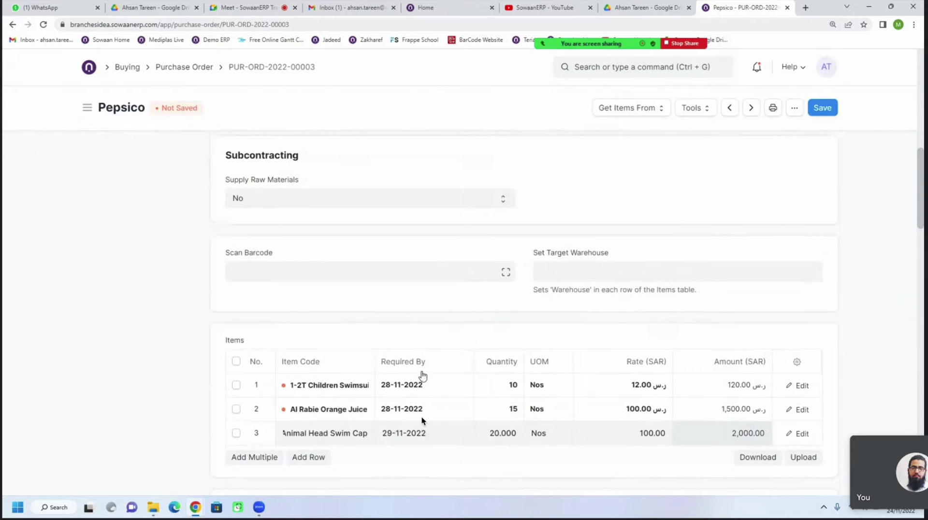
{"action": "scroll", "coordinate": [423, 376], "scroll_direction": "up", "scroll_amount": 3}
{"action": "scroll", "coordinate": [423, 376], "scroll_direction": "up", "scroll_amount": 2}
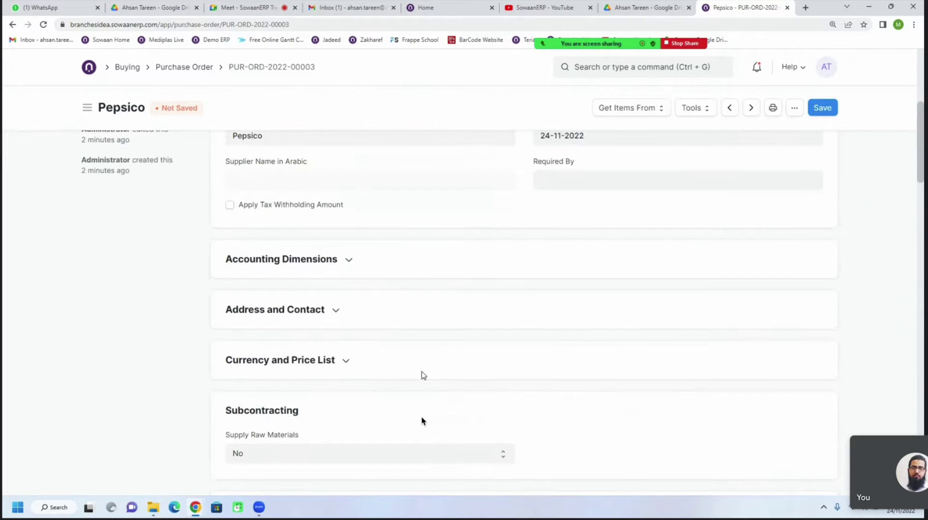
{"action": "scroll", "coordinate": [432, 312], "scroll_direction": "down", "scroll_amount": 1}
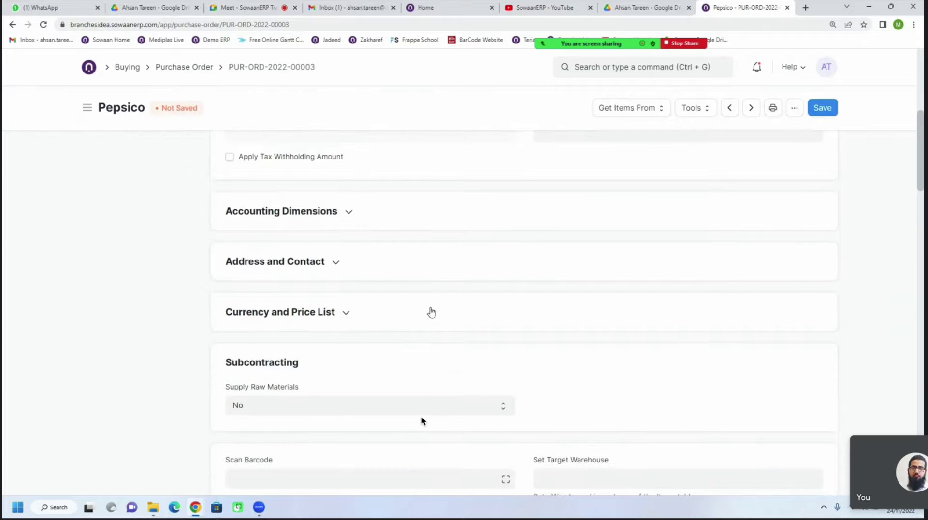
{"action": "scroll", "coordinate": [431, 313], "scroll_direction": "up", "scroll_amount": 2}
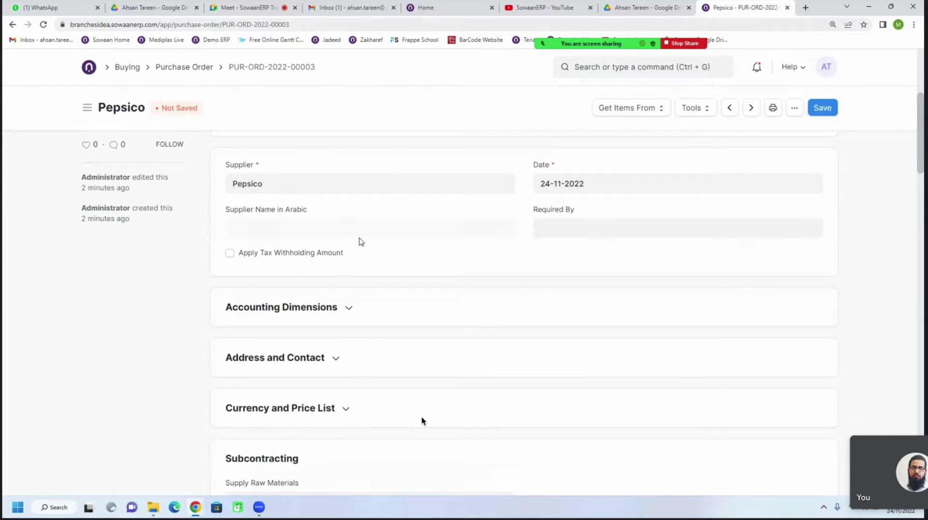
{"action": "scroll", "coordinate": [373, 252], "scroll_direction": "down", "scroll_amount": 4}
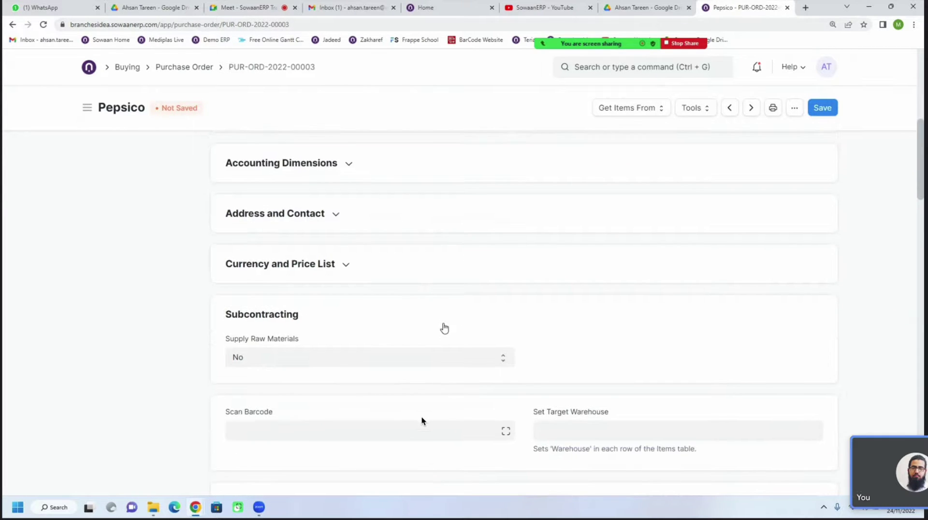
{"action": "scroll", "coordinate": [439, 325], "scroll_direction": "up", "scroll_amount": 3}
Expand Accounting Dimensions and choose Khobar - BI from the Cost Center suggestions
{"action": "left_click", "coordinate": [336, 258]}
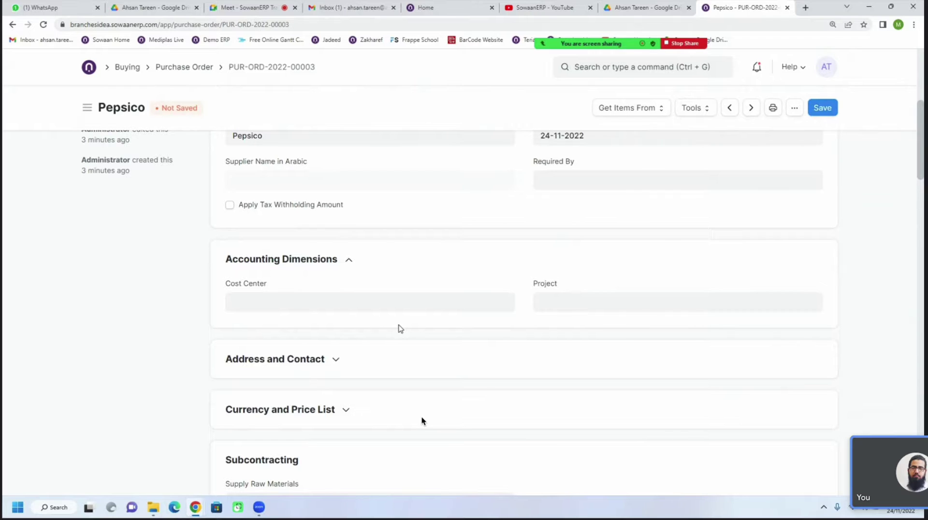
{"action": "left_click", "coordinate": [354, 302]}
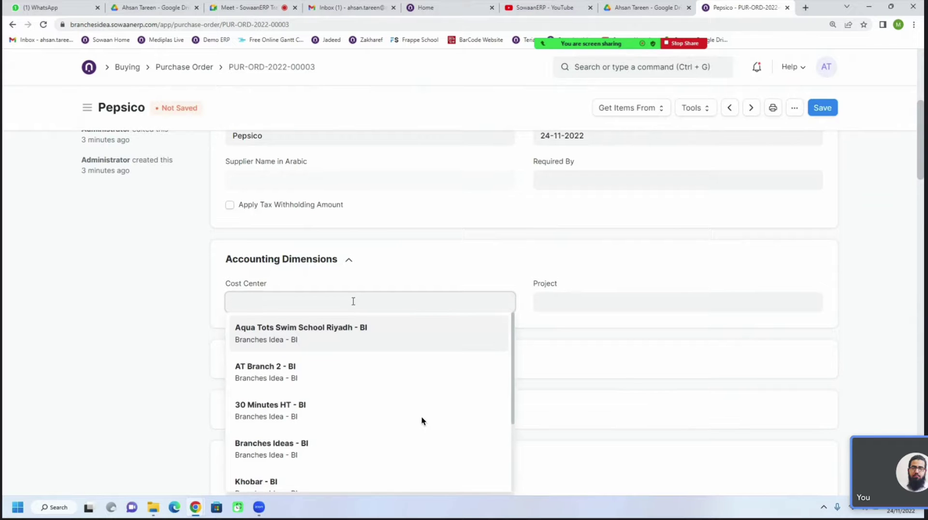
{"action": "left_click", "coordinate": [293, 292]}
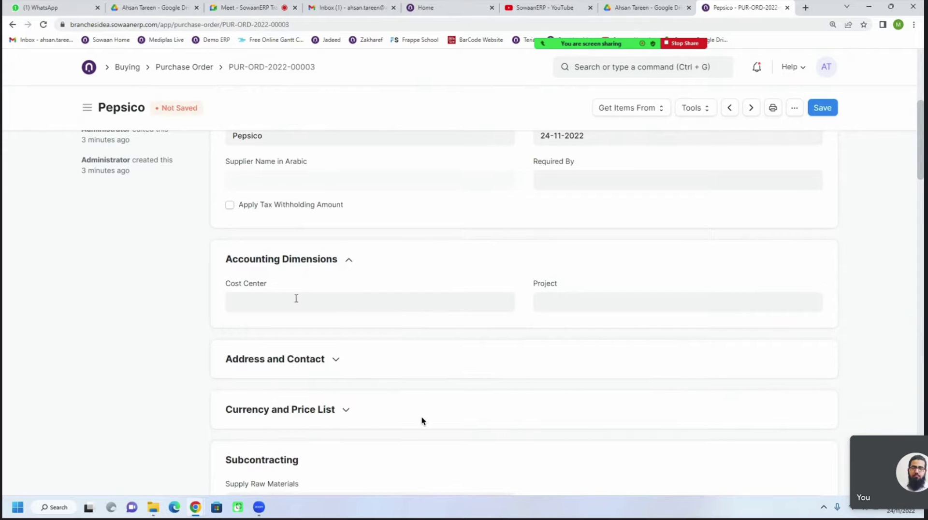
{"action": "left_click", "coordinate": [295, 299]}
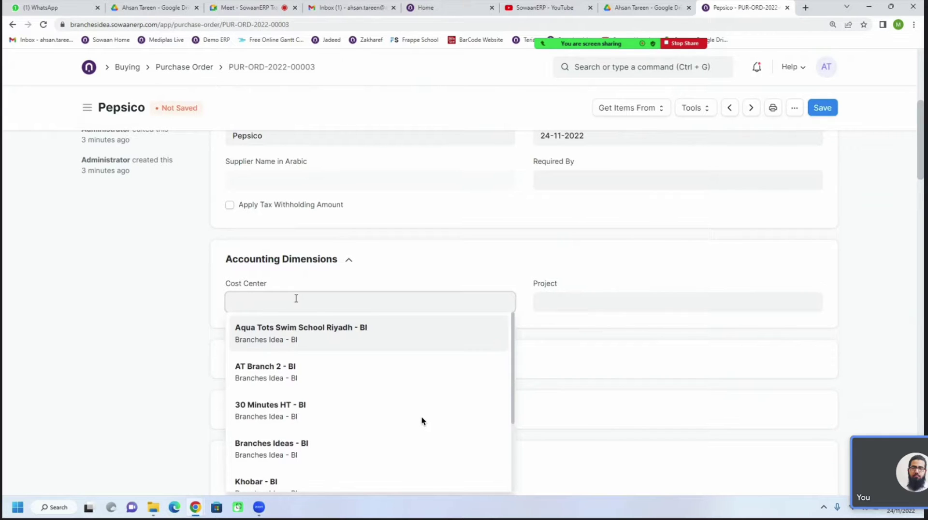
{"action": "left_click", "coordinate": [456, 215]}
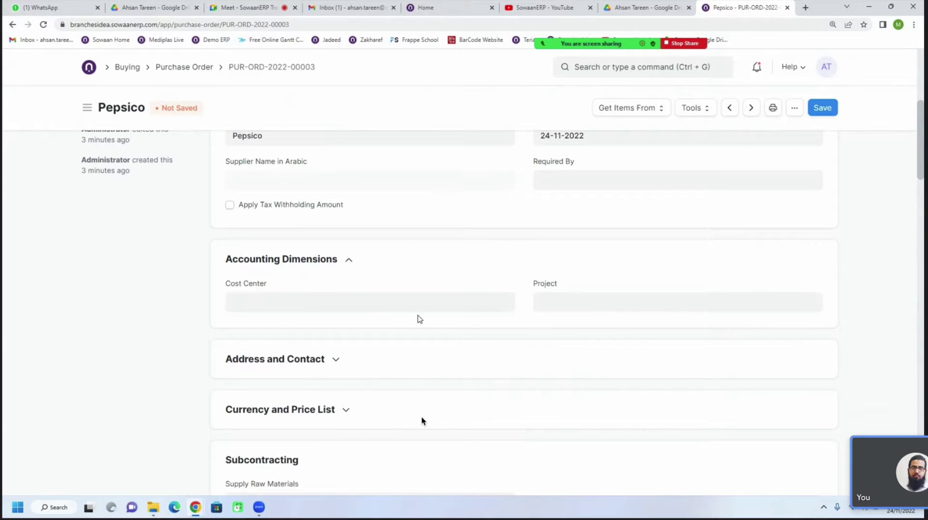
{"action": "left_click", "coordinate": [377, 302]}
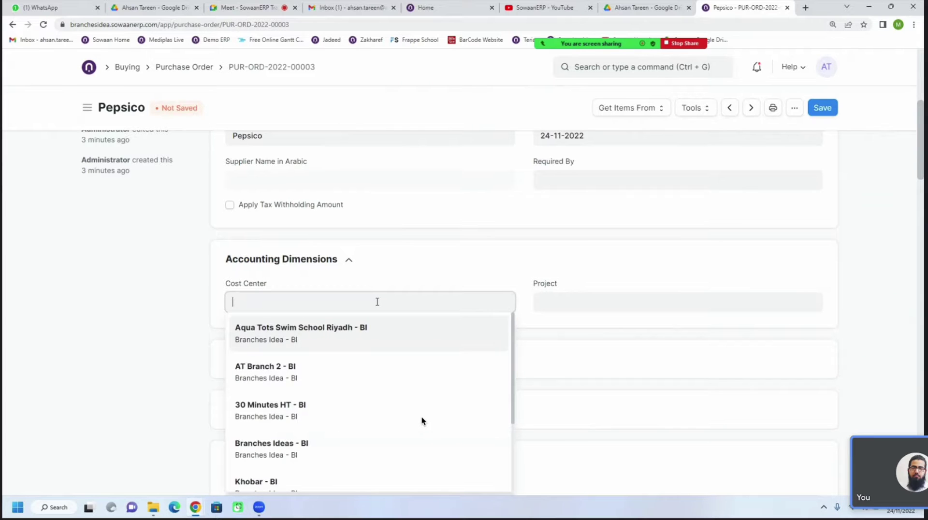
{"action": "scroll", "coordinate": [358, 394], "scroll_direction": "down", "scroll_amount": 3}
{"action": "scroll", "coordinate": [358, 393], "scroll_direction": "up", "scroll_amount": 1}
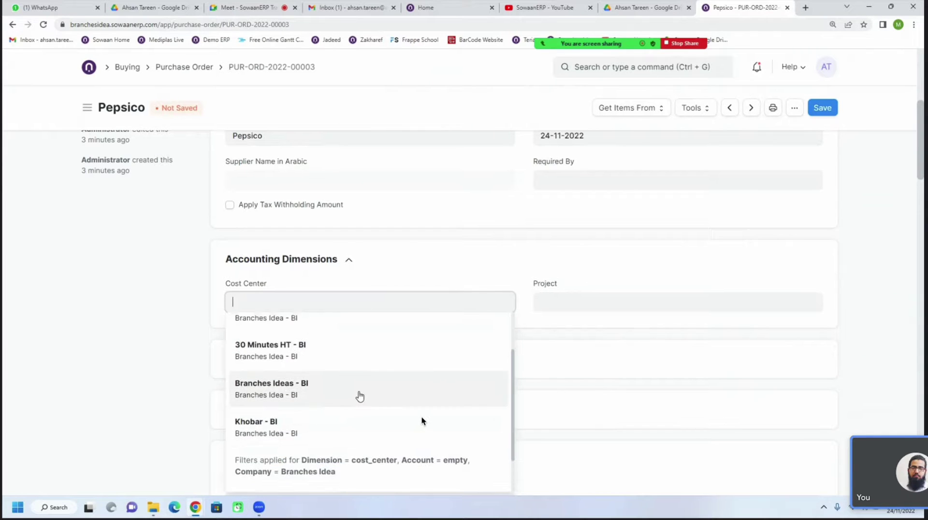
{"action": "left_click", "coordinate": [331, 425]}
{"action": "left_click", "coordinate": [562, 303]}
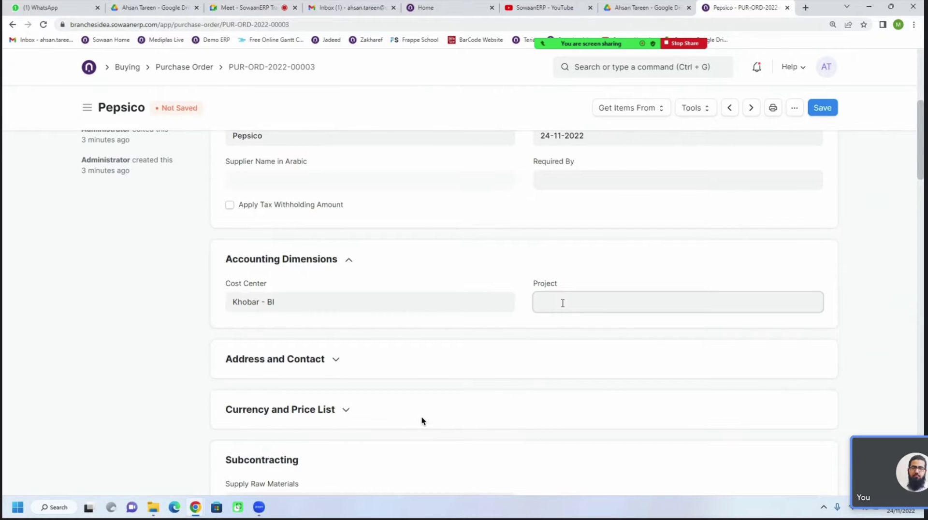
Switch the Cost Center to AT Branch 2 - BI, then clear it completely
{"action": "left_click", "coordinate": [395, 301]}
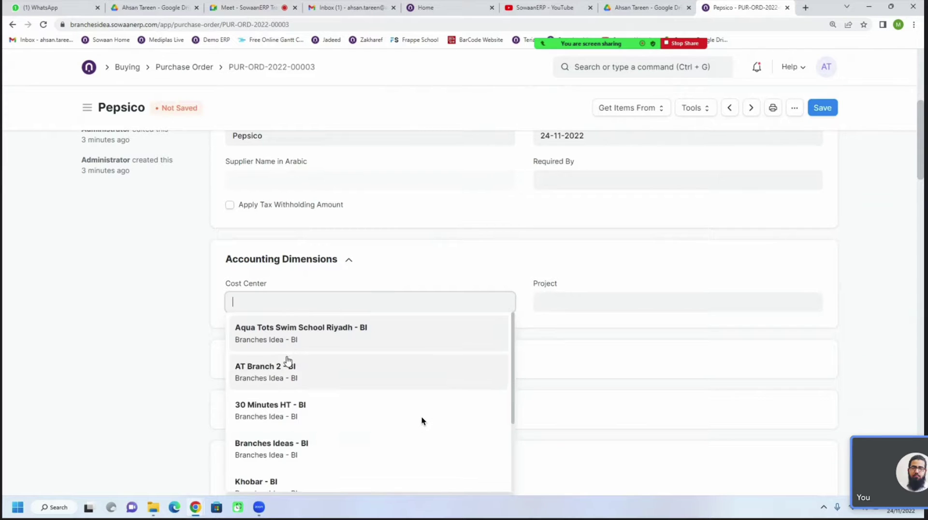
{"action": "left_click", "coordinate": [288, 361]}
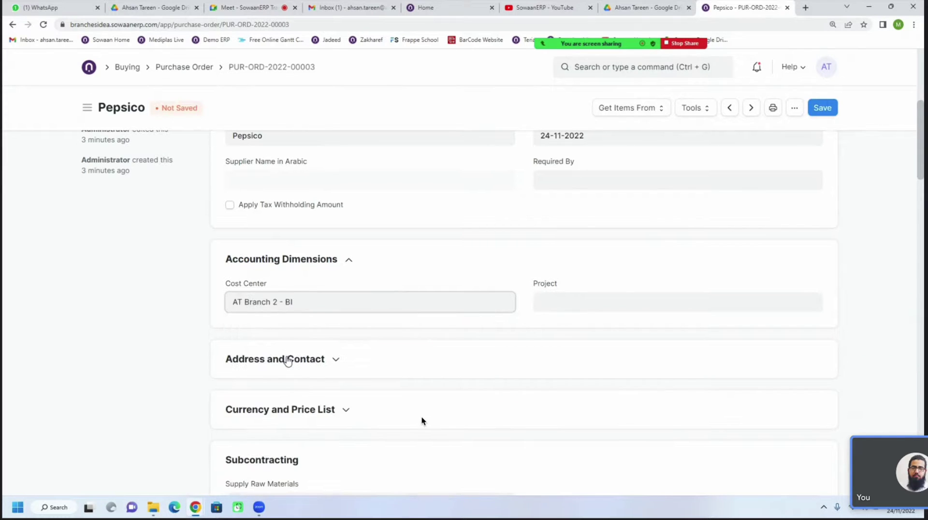
{"action": "triple_click", "coordinate": [315, 308]}
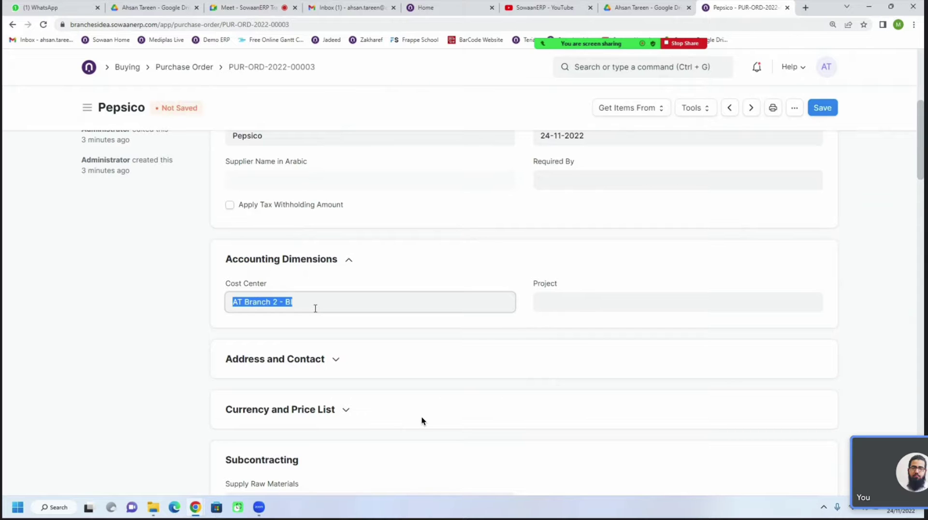
{"action": "key", "text": "BackSpace"}
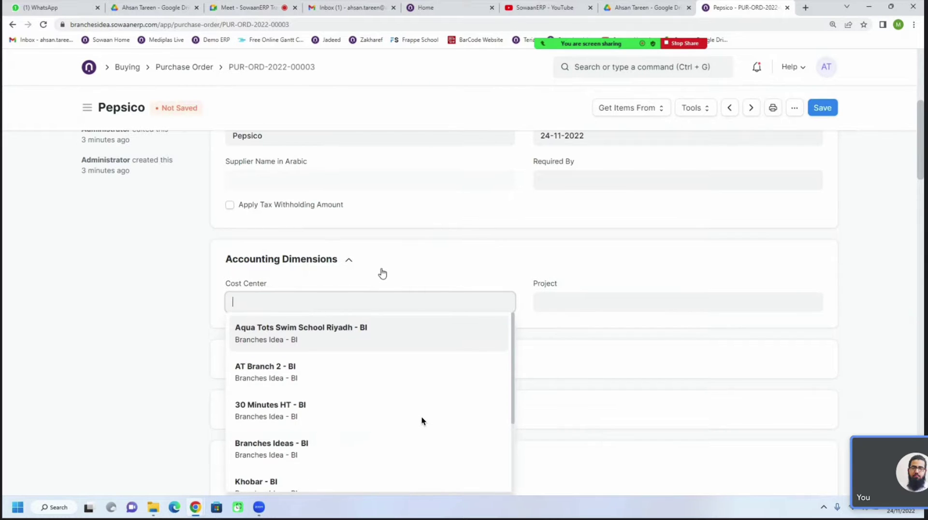
Collapse and re-expand Accounting Dimensions to show the Cost Center and Project fields
{"action": "left_click", "coordinate": [382, 274]}
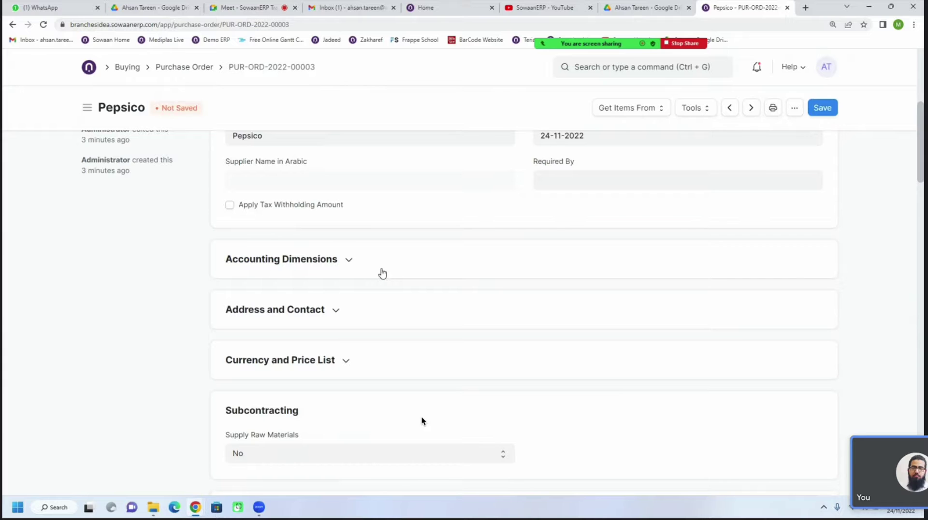
{"action": "scroll", "coordinate": [383, 273], "scroll_direction": "up", "scroll_amount": 1}
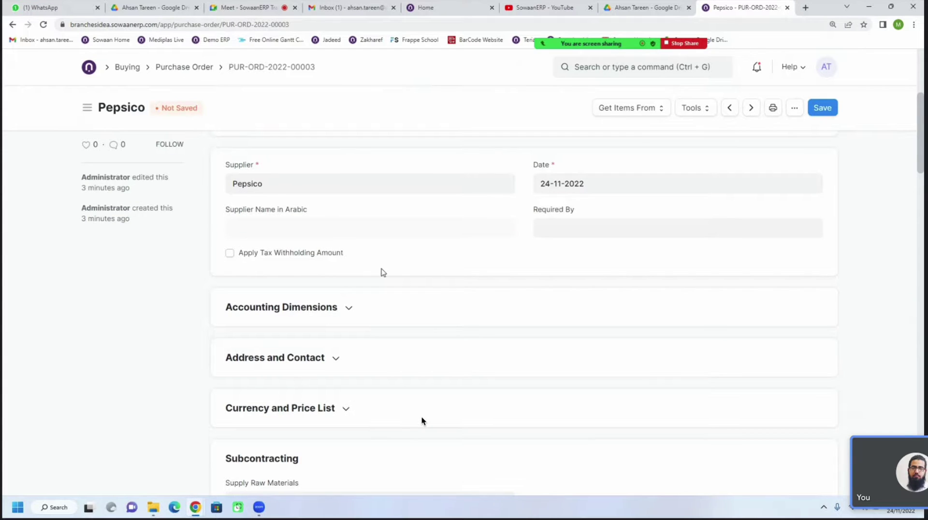
{"action": "scroll", "coordinate": [382, 272], "scroll_direction": "down", "scroll_amount": 1}
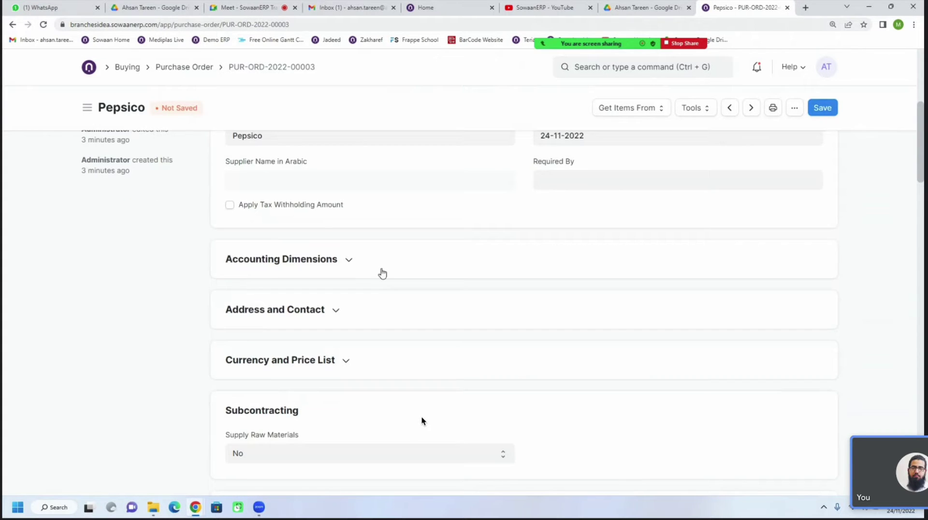
{"action": "left_click", "coordinate": [334, 273]}
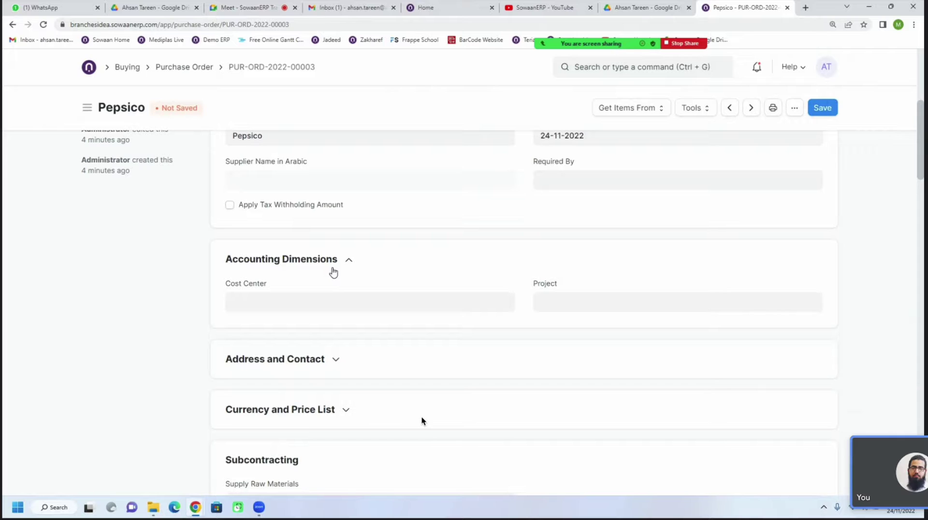
{"action": "left_click", "coordinate": [315, 300]}
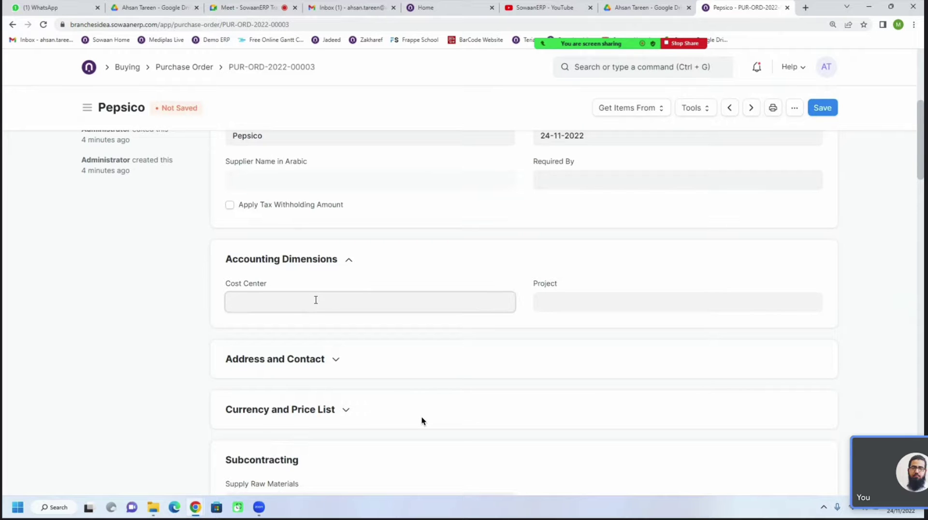
{"action": "scroll", "coordinate": [323, 427], "scroll_direction": "down", "scroll_amount": 2}
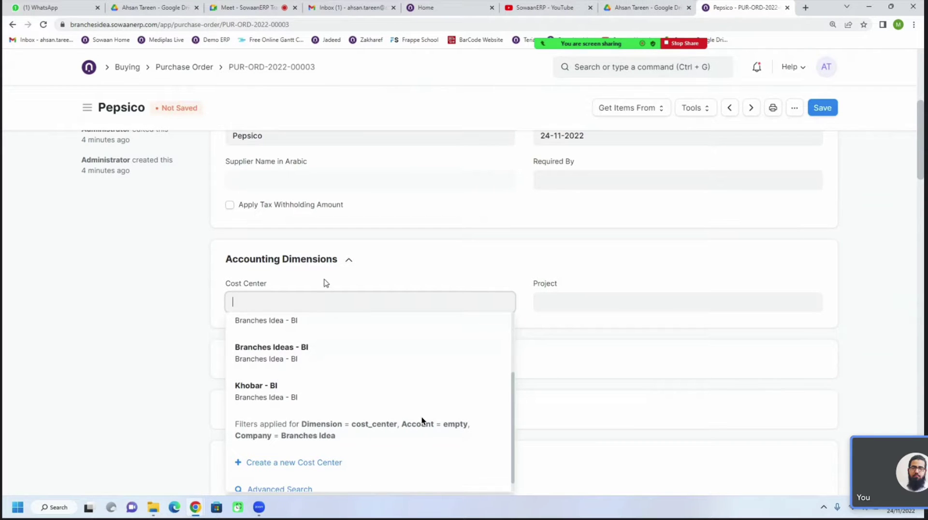
{"action": "right_click", "coordinate": [750, 9]}
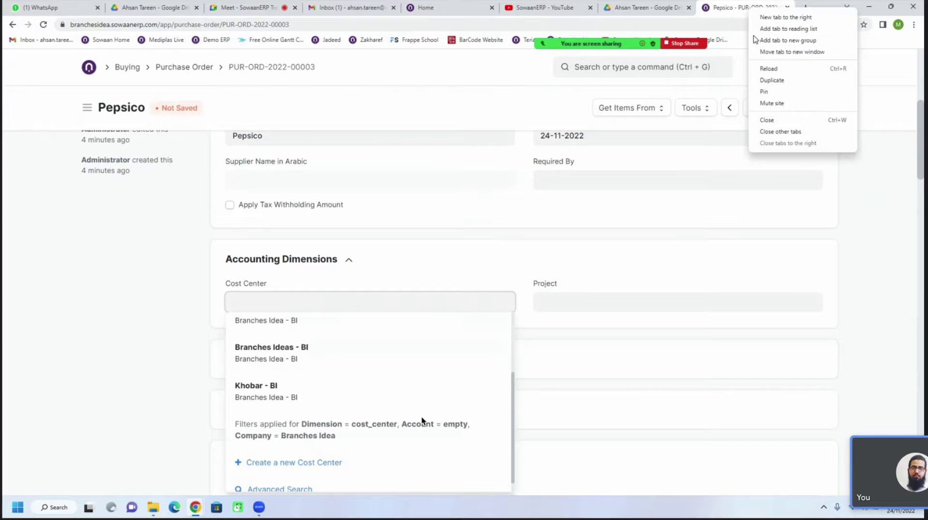
{"action": "left_click", "coordinate": [719, 17]}
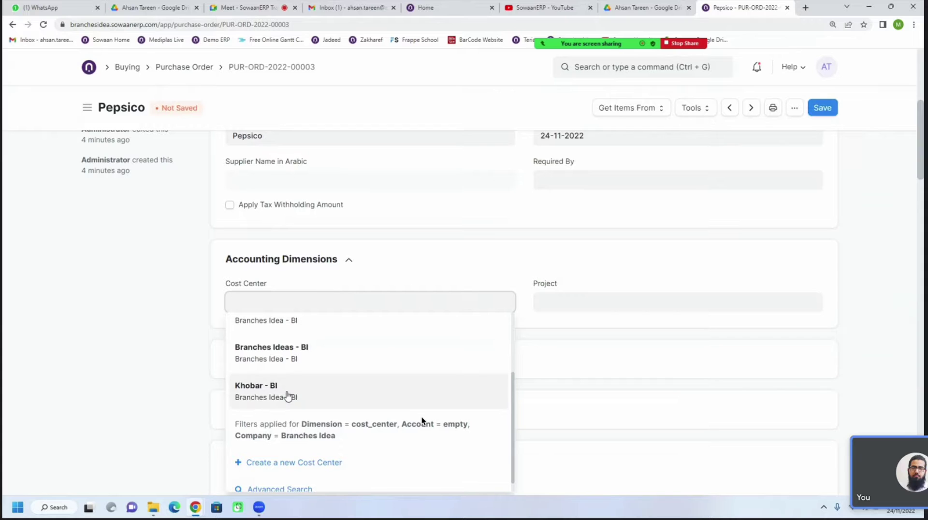
{"action": "scroll", "coordinate": [284, 387], "scroll_direction": "up", "scroll_amount": 2}
{"action": "scroll", "coordinate": [284, 387], "scroll_direction": "up", "scroll_amount": 1}
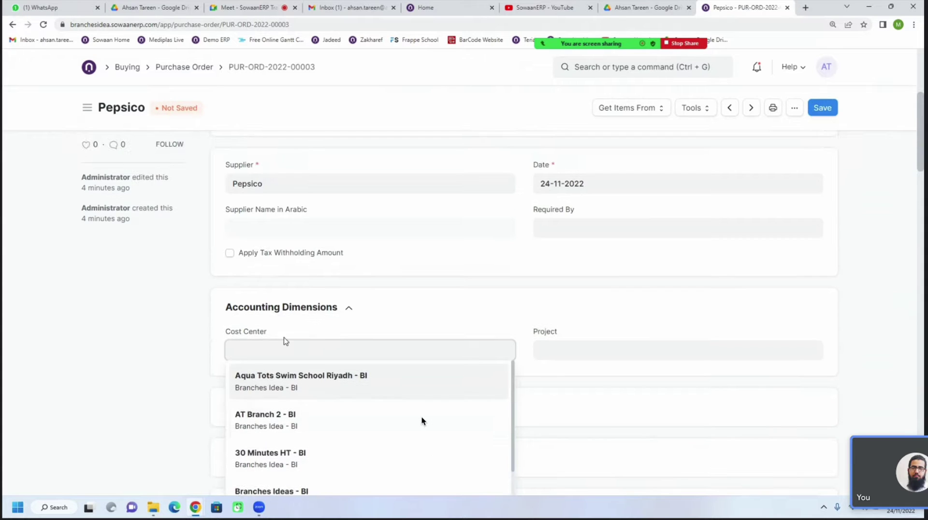
{"action": "left_click", "coordinate": [220, 328]}
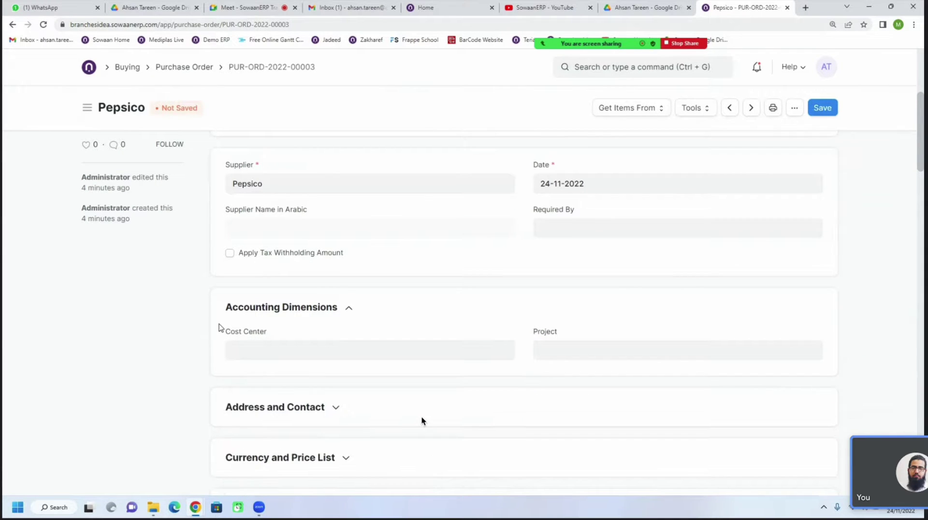
{"action": "left_click", "coordinate": [251, 347]}
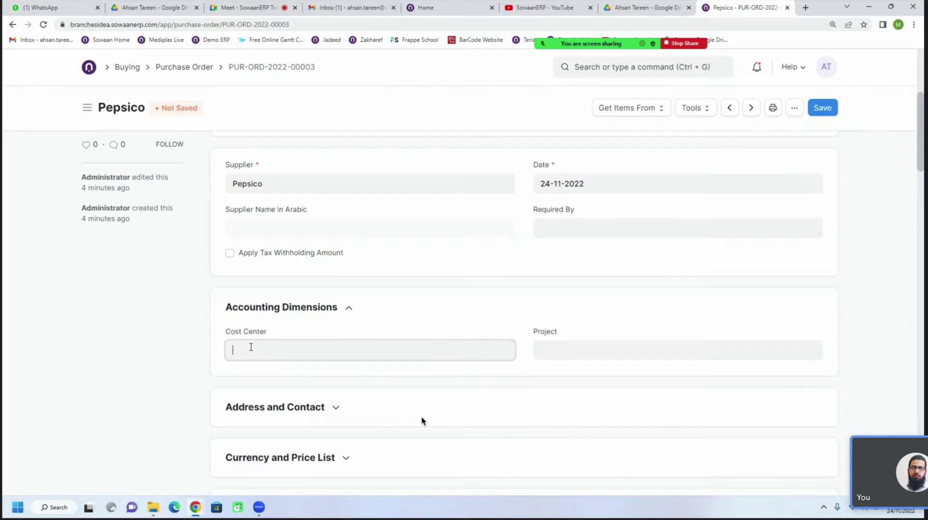
{"action": "scroll", "coordinate": [251, 347], "scroll_direction": "down", "scroll_amount": 1}
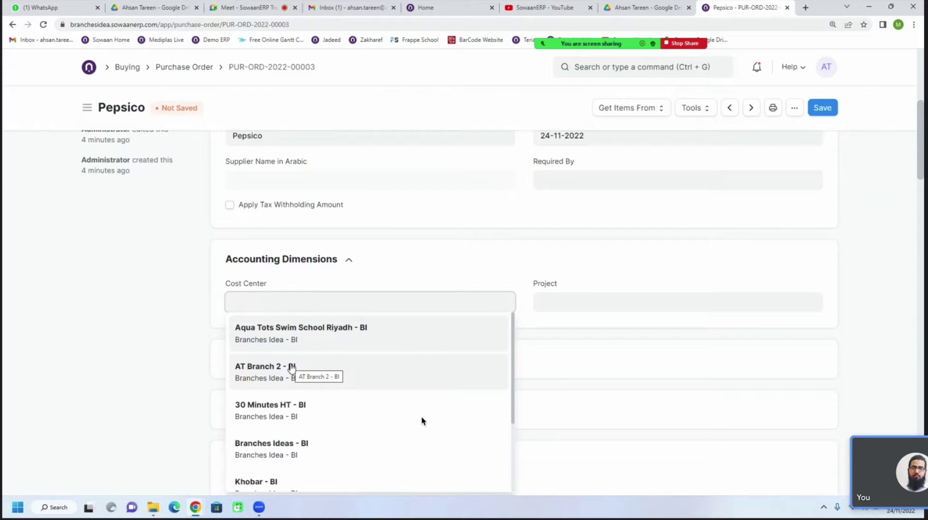
{"action": "left_click", "coordinate": [522, 275]}
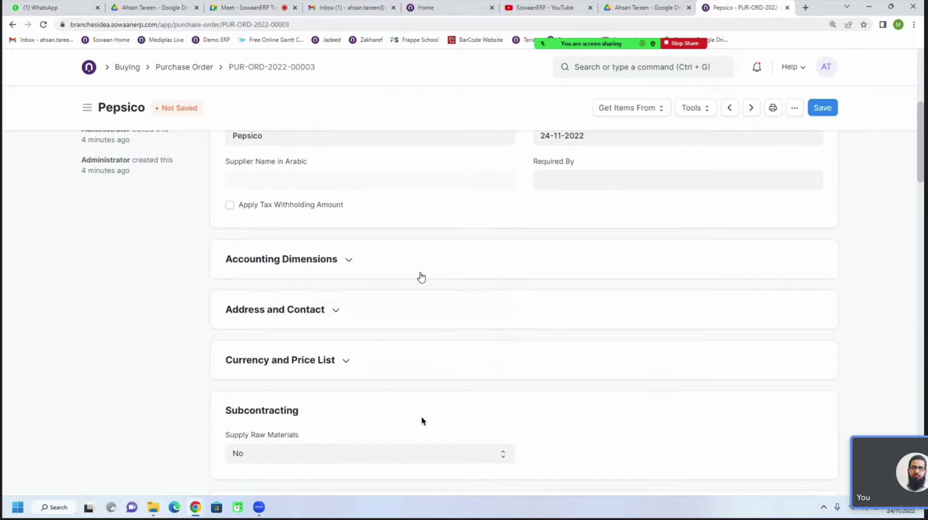
{"action": "left_click", "coordinate": [333, 269]}
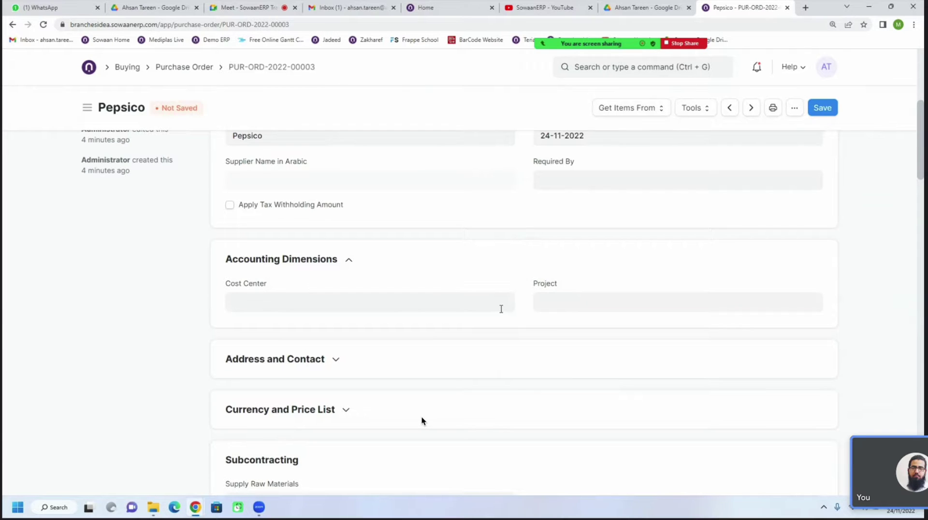
{"action": "scroll", "coordinate": [419, 308], "scroll_direction": "down", "scroll_amount": 1}
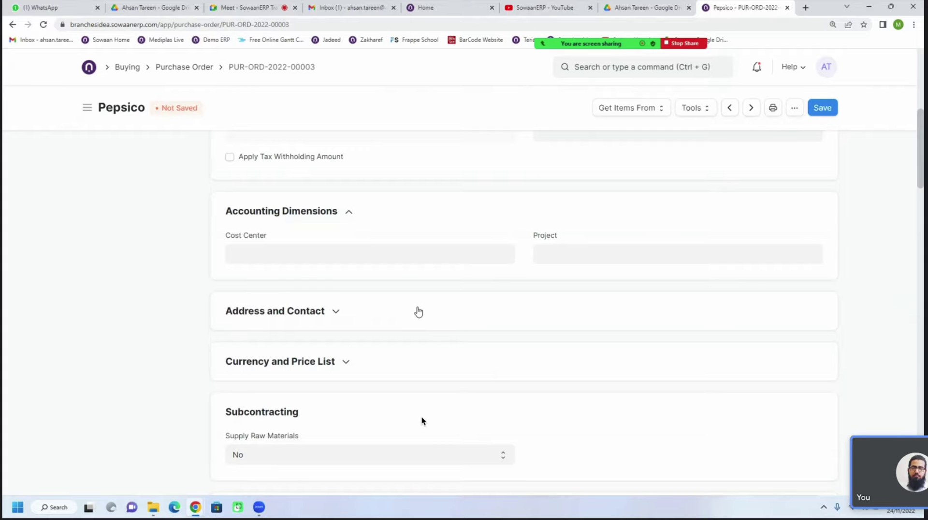
{"action": "left_click", "coordinate": [253, 12]}
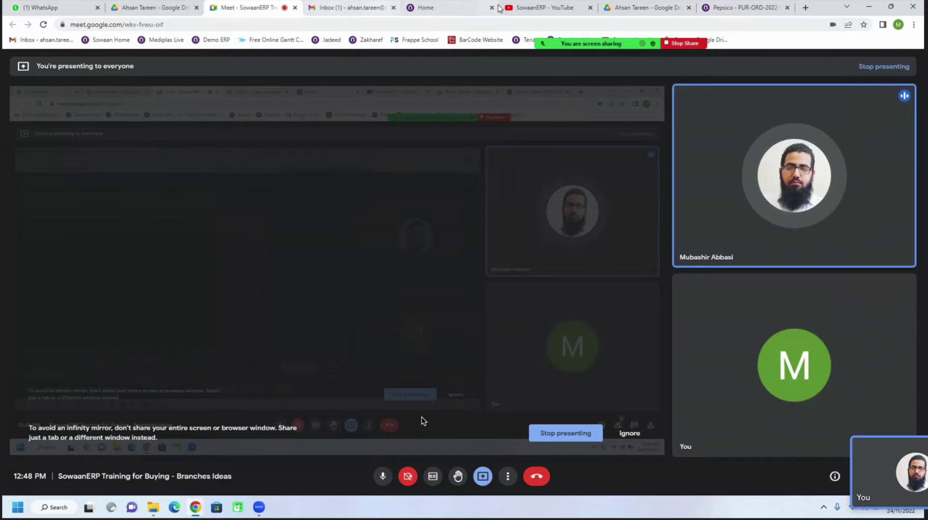
{"action": "left_click", "coordinate": [720, 8]}
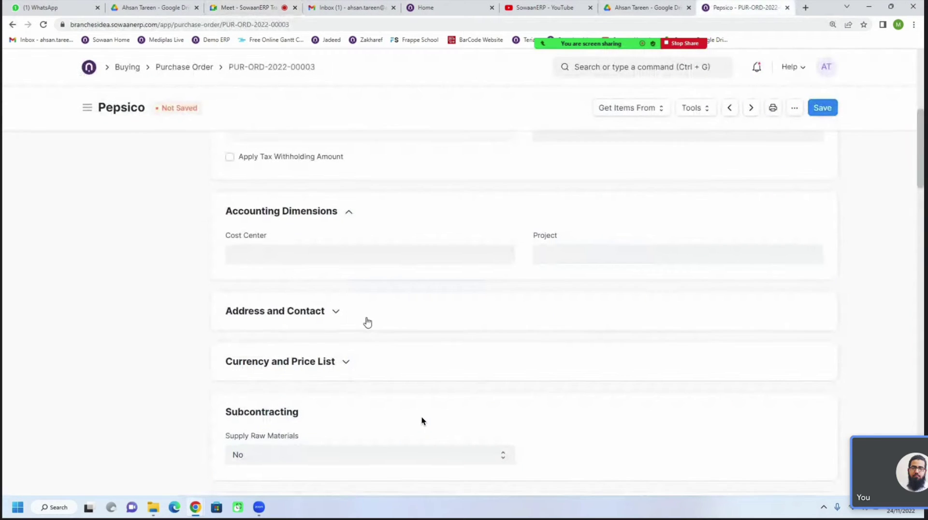
{"action": "scroll", "coordinate": [368, 323], "scroll_direction": "down", "scroll_amount": 4}
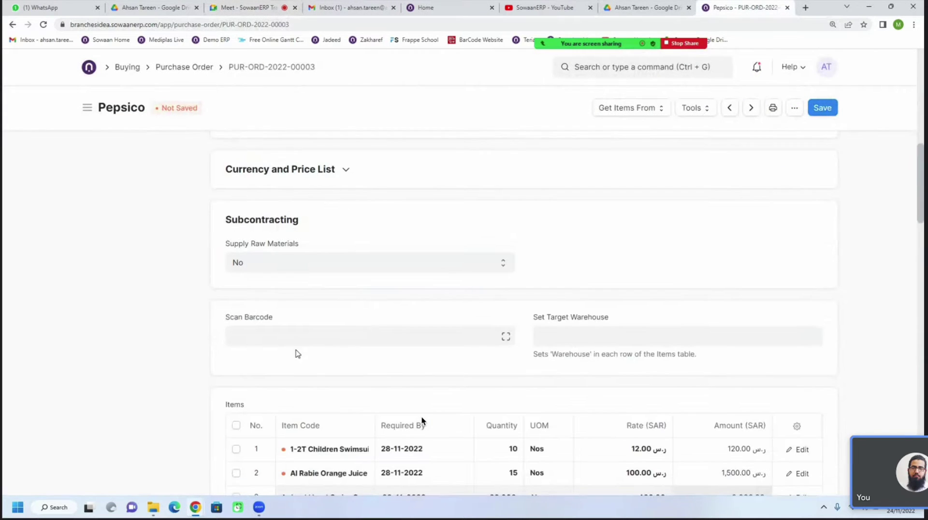
{"action": "scroll", "coordinate": [297, 354], "scroll_direction": "up", "scroll_amount": 3}
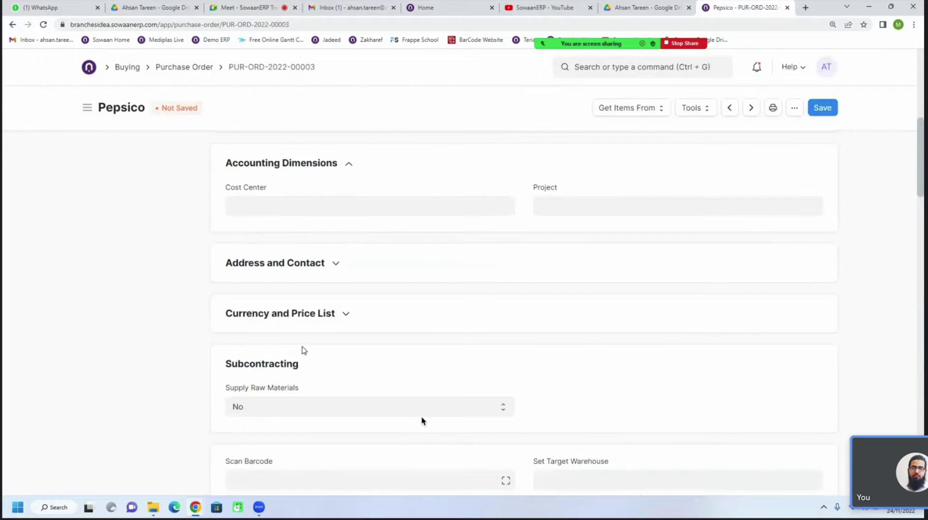
Expand the Address and Contact section and select the supplier name Pepsico
{"action": "left_click", "coordinate": [323, 265]}
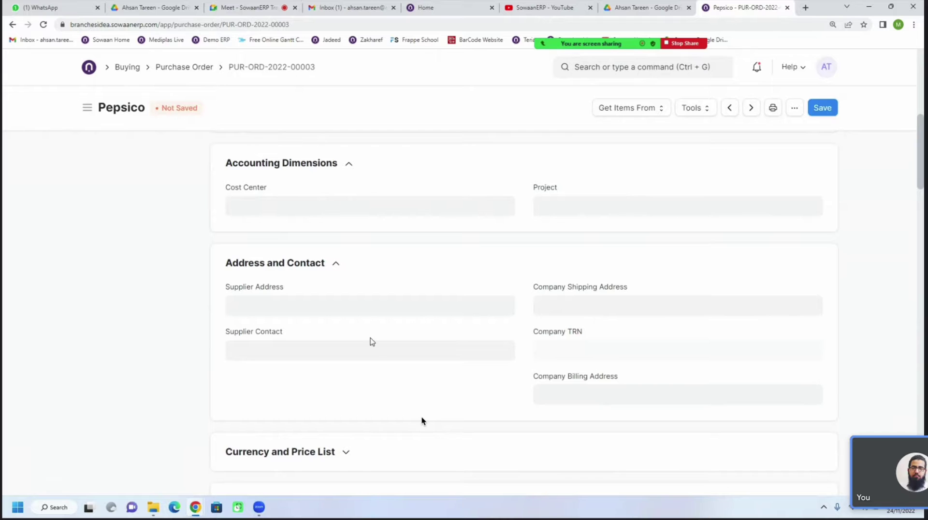
{"action": "scroll", "coordinate": [352, 351], "scroll_direction": "up", "scroll_amount": 3}
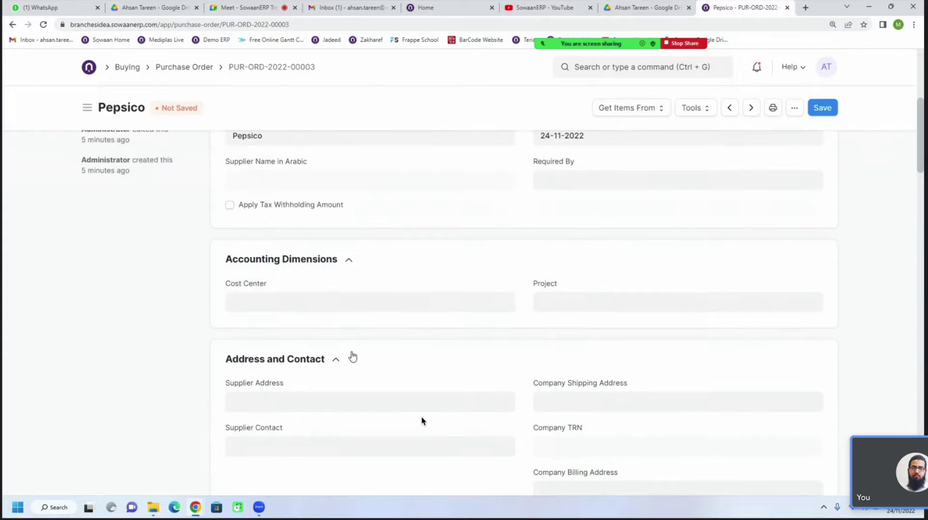
{"action": "scroll", "coordinate": [360, 416], "scroll_direction": "down", "scroll_amount": 1}
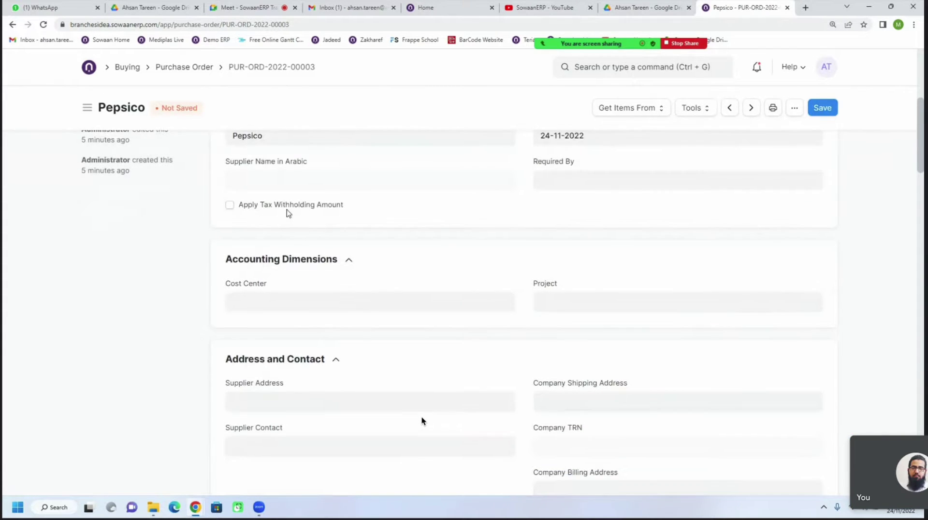
{"action": "scroll", "coordinate": [230, 209], "scroll_direction": "up", "scroll_amount": 1}
{"action": "double_click", "coordinate": [226, 184]}
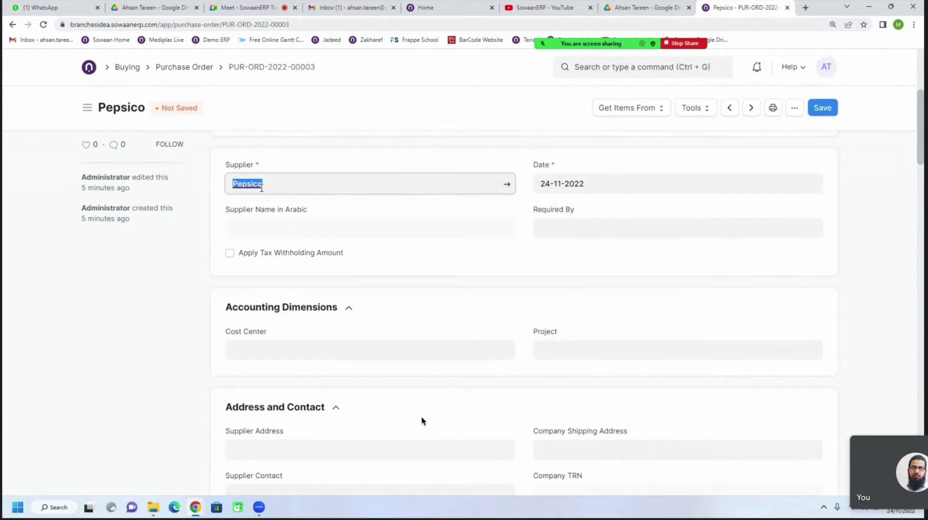
Check the Supplier Address dropdown, which lists no saved addresses for Pepsico
{"action": "scroll", "coordinate": [354, 338], "scroll_direction": "down", "scroll_amount": 2}
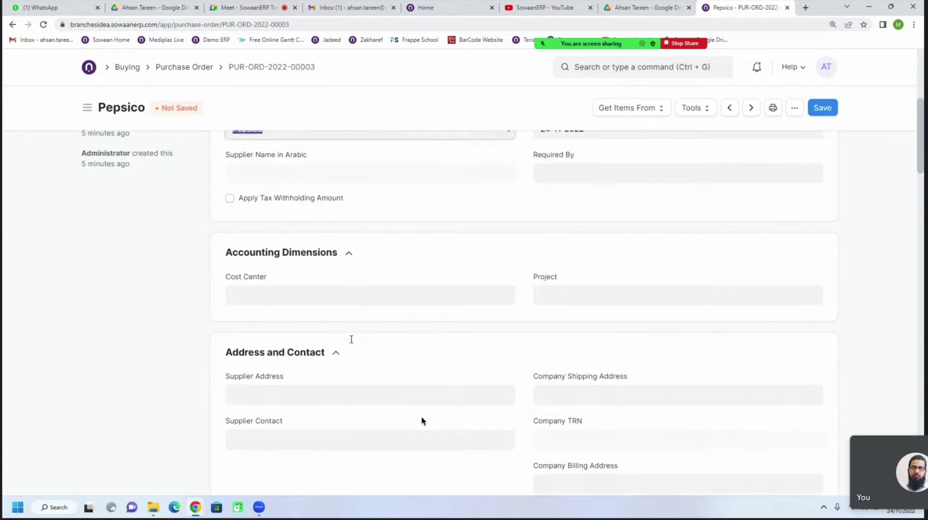
{"action": "scroll", "coordinate": [293, 341], "scroll_direction": "down", "scroll_amount": 1}
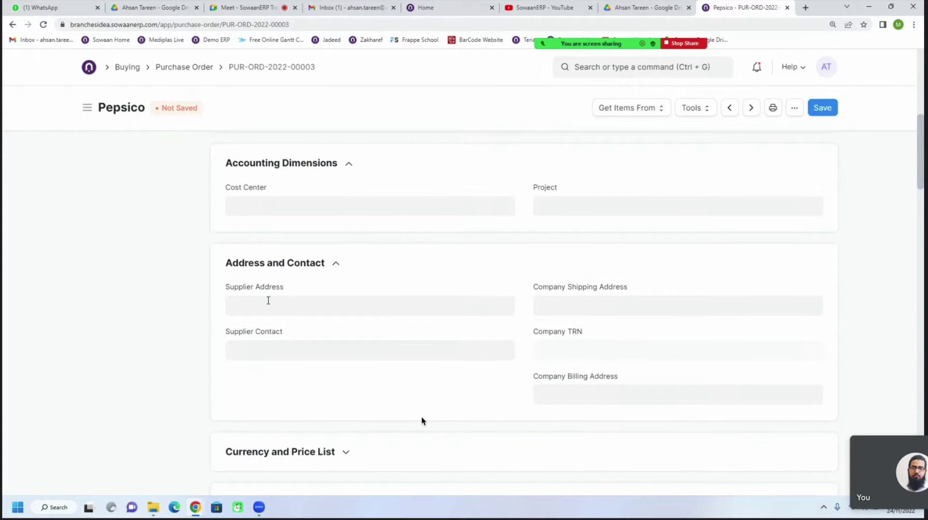
{"action": "left_click", "coordinate": [268, 300]}
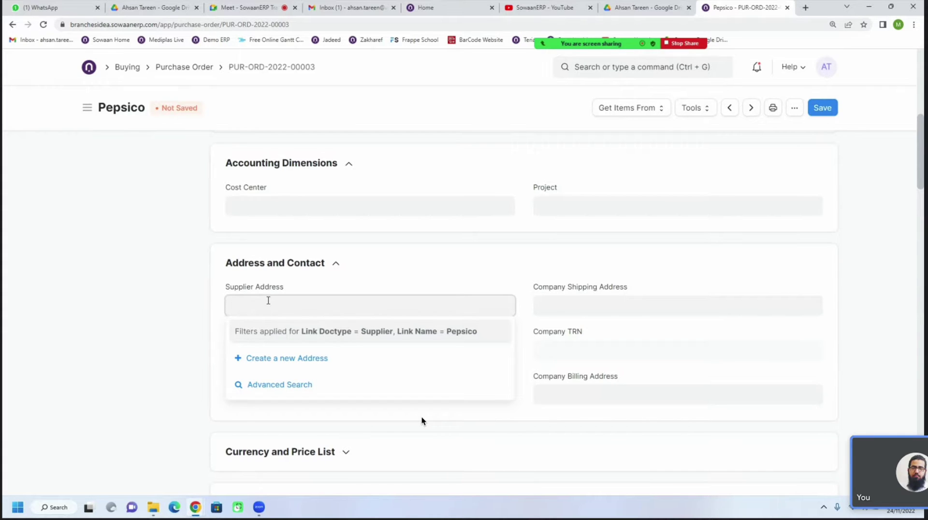
{"action": "left_click", "coordinate": [205, 296]}
{"action": "scroll", "coordinate": [205, 298], "scroll_direction": "down", "scroll_amount": 1}
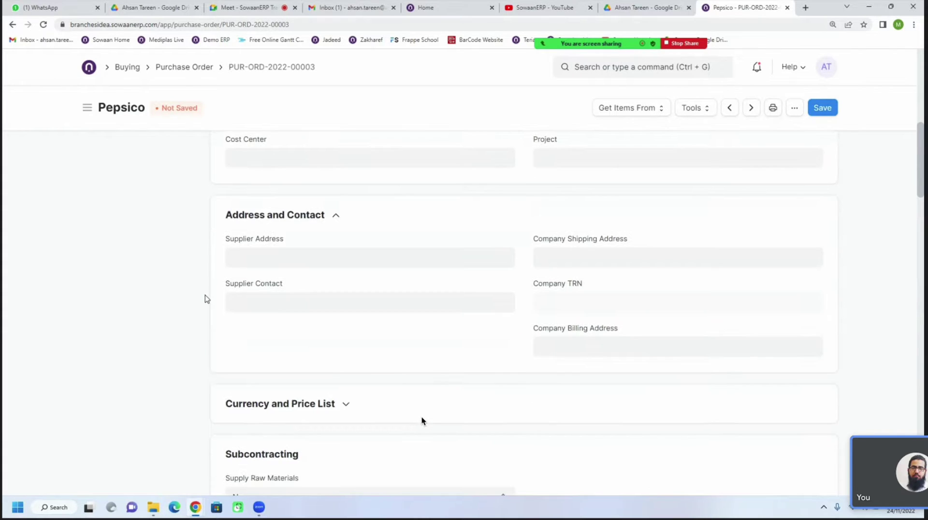
{"action": "scroll", "coordinate": [205, 299], "scroll_direction": "up", "scroll_amount": 4}
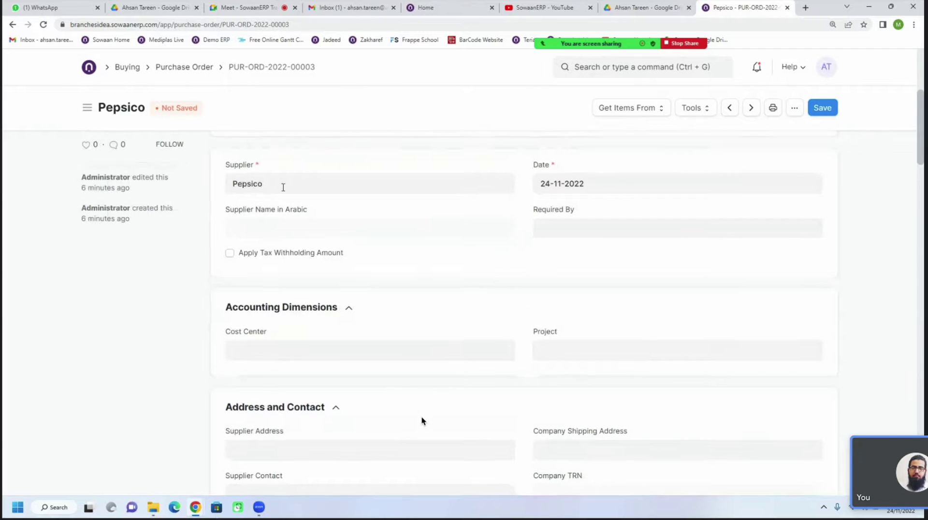
{"action": "double_click", "coordinate": [283, 187]}
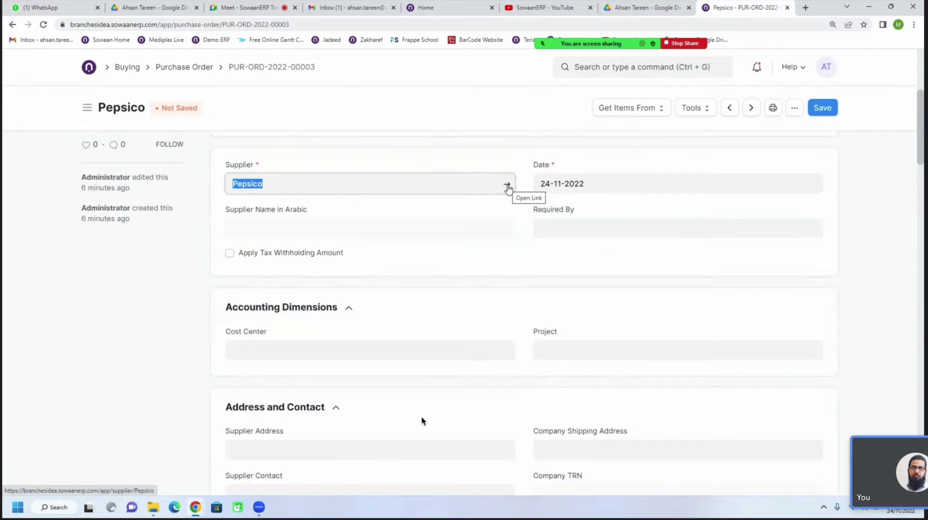
{"action": "left_click", "coordinate": [254, 186]}
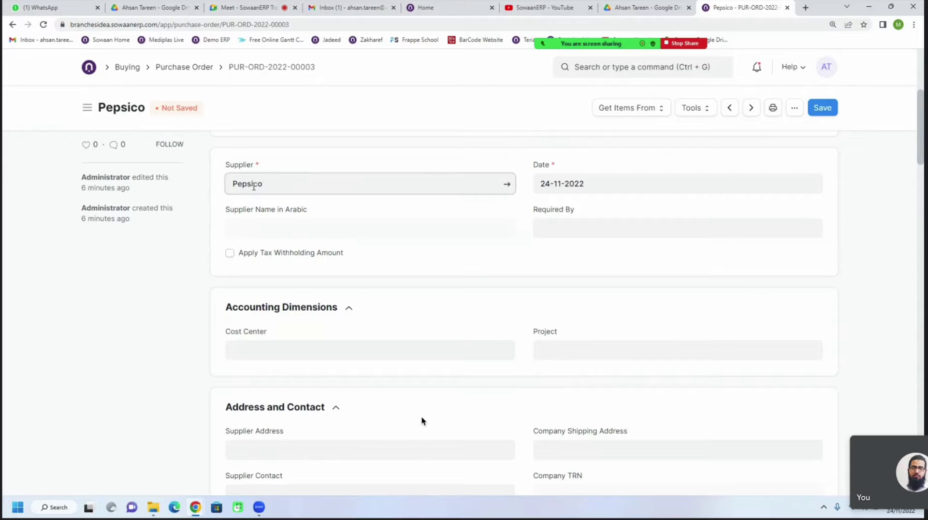
{"action": "scroll", "coordinate": [335, 435], "scroll_direction": "down", "scroll_amount": 1}
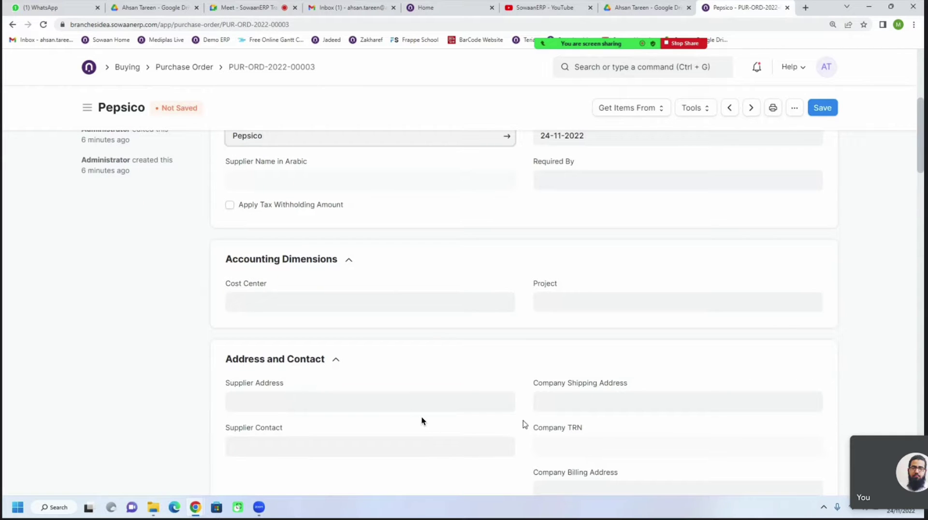
{"action": "scroll", "coordinate": [524, 425], "scroll_direction": "down", "scroll_amount": 1}
{"action": "scroll", "coordinate": [395, 270], "scroll_direction": "up", "scroll_amount": 2}
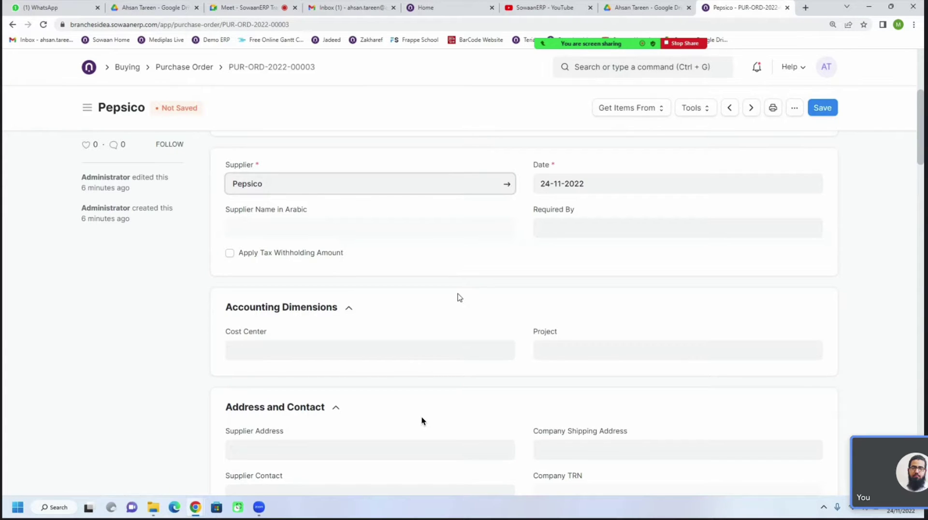
Open the Pepsico supplier record and scroll to its Address and Contacts section
{"action": "left_click", "coordinate": [507, 183]}
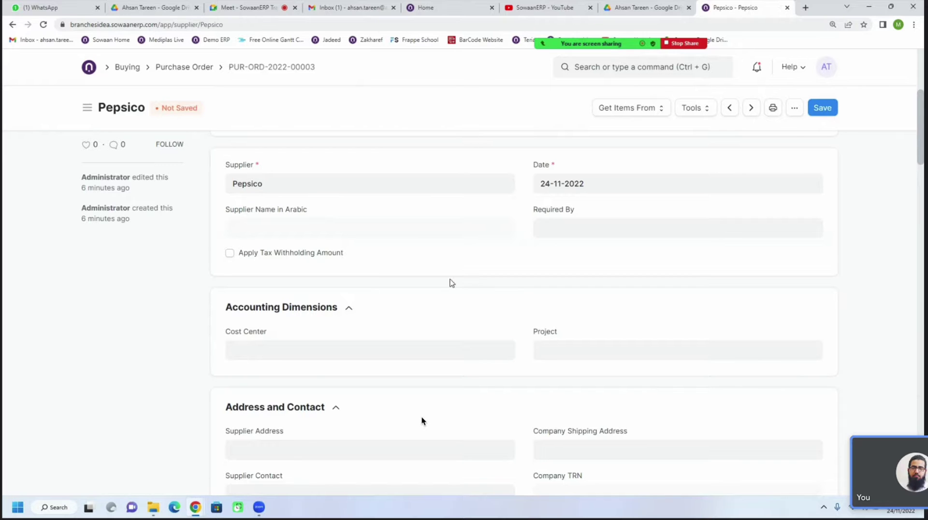
{"action": "scroll", "coordinate": [407, 303], "scroll_direction": "down", "scroll_amount": 7}
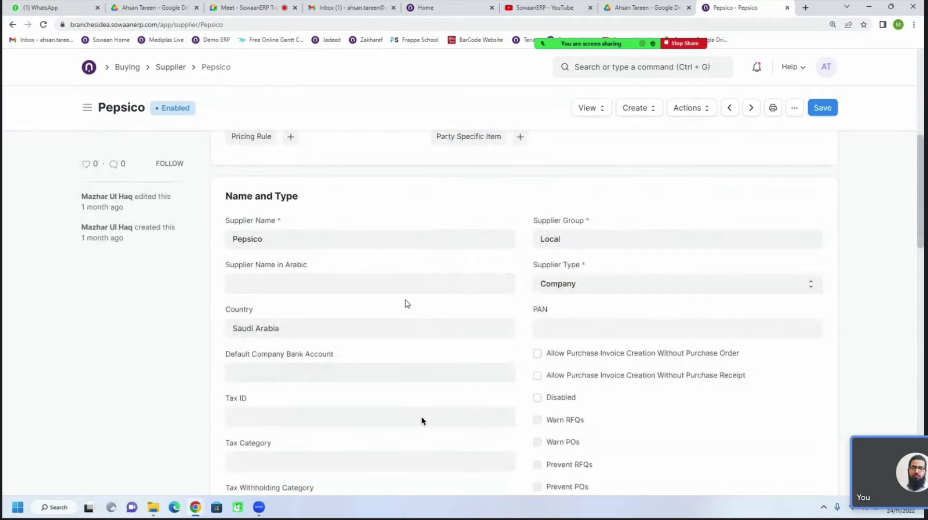
{"action": "scroll", "coordinate": [407, 304], "scroll_direction": "down", "scroll_amount": 1}
{"action": "scroll", "coordinate": [407, 303], "scroll_direction": "down", "scroll_amount": 7}
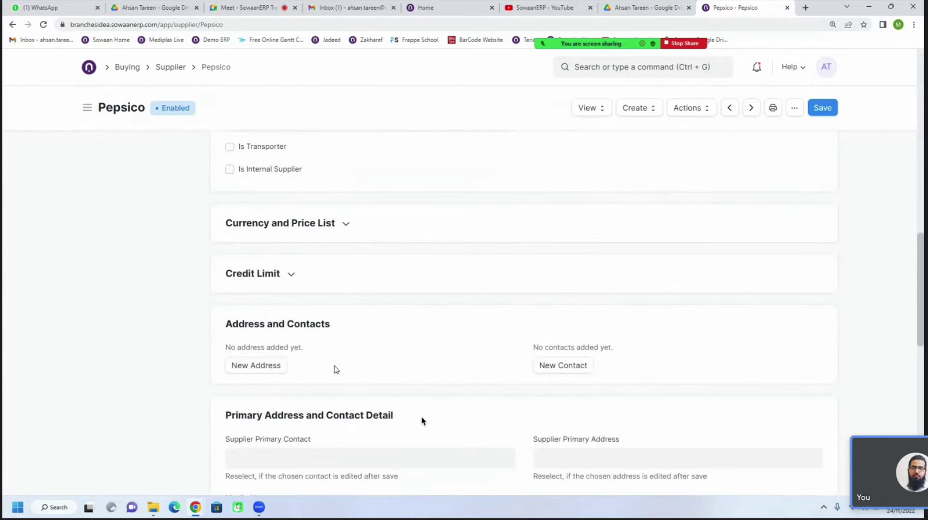
{"action": "scroll", "coordinate": [338, 367], "scroll_direction": "down", "scroll_amount": 1}
Start a new supplier address titled 'Plot # 2'
{"action": "left_click", "coordinate": [266, 326]}
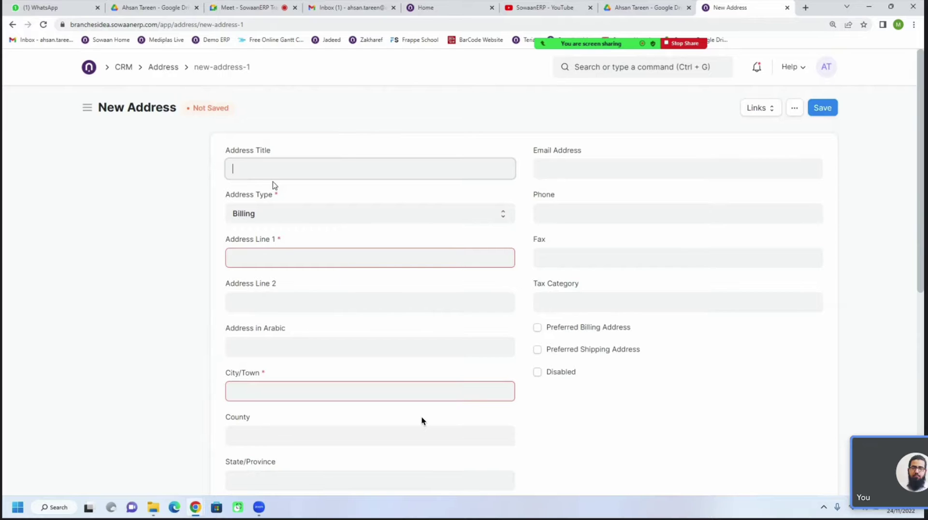
{"action": "type", "text": "Plot # 2"}
{"action": "left_click", "coordinate": [280, 215]}
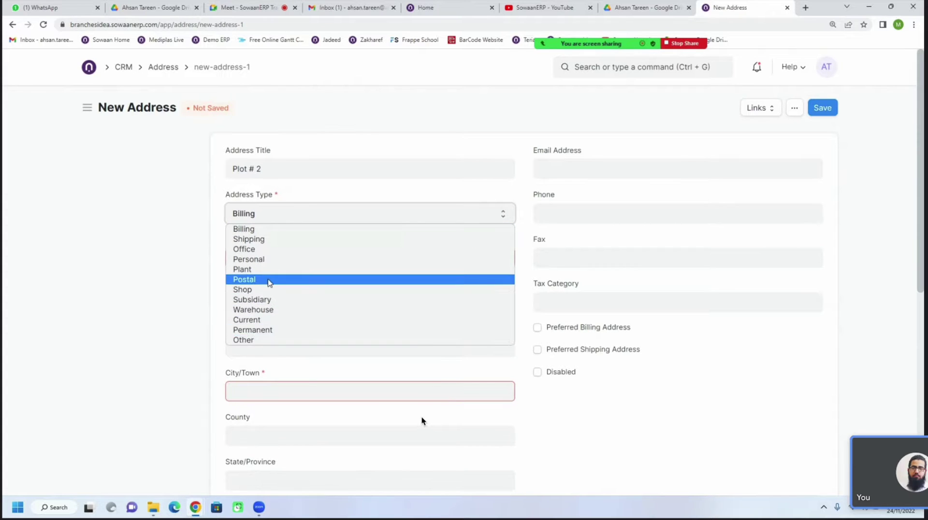
Try Shipping and Warehouse as the address type, finally settling on Billing
{"action": "left_click", "coordinate": [269, 240]}
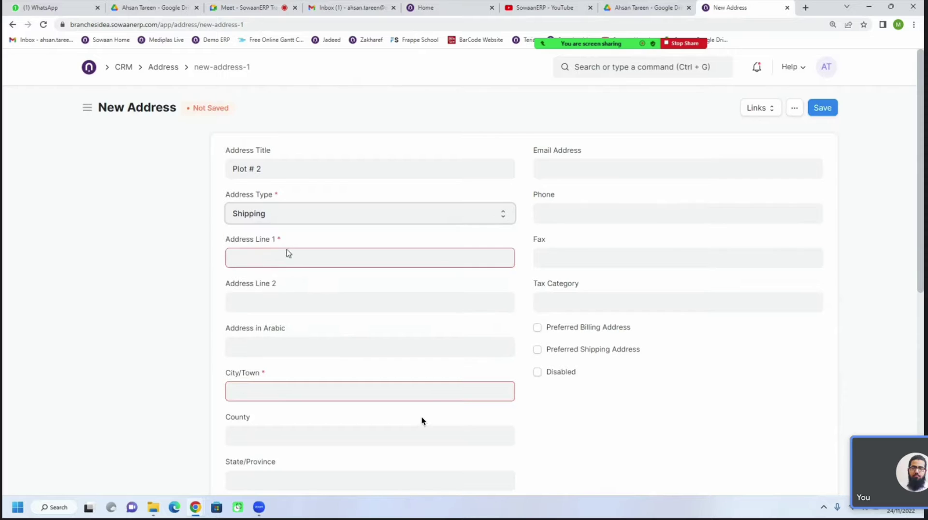
{"action": "left_click", "coordinate": [300, 261]}
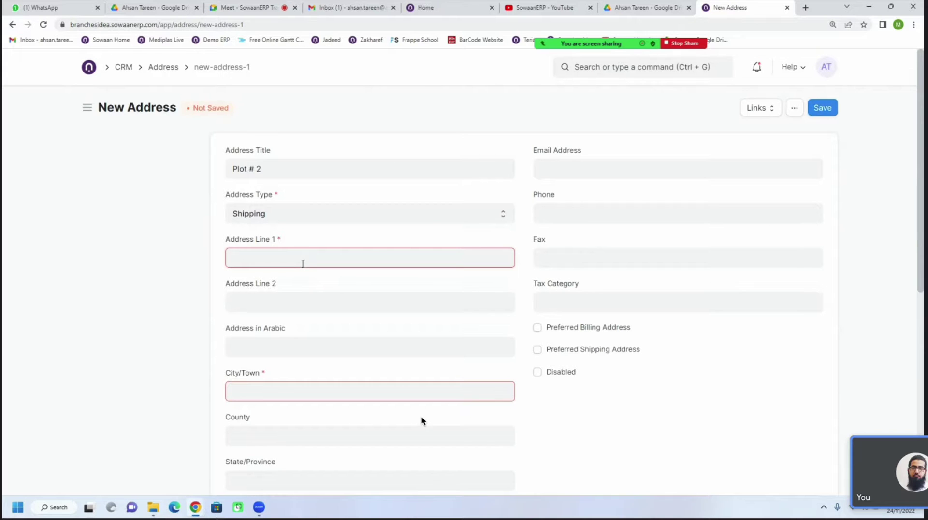
{"action": "left_click", "coordinate": [279, 221]}
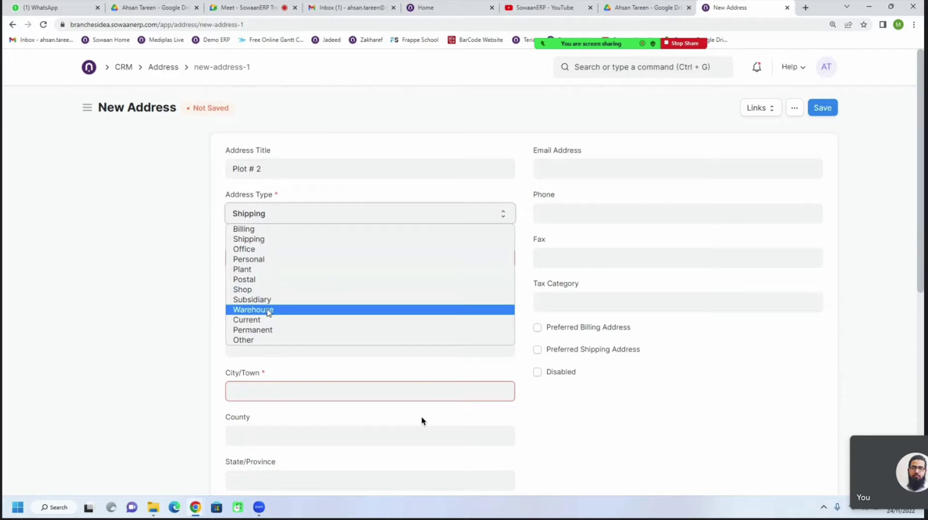
{"action": "left_click", "coordinate": [268, 312]}
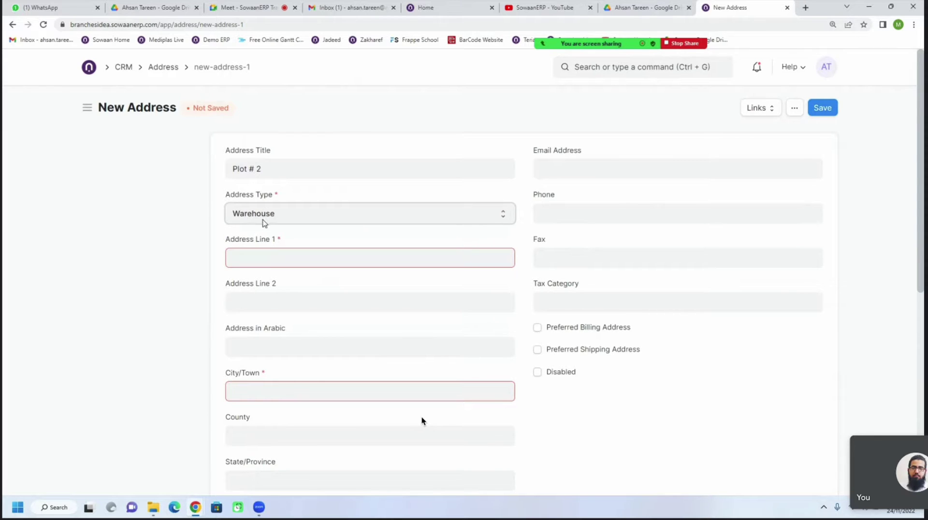
{"action": "left_click", "coordinate": [292, 220]}
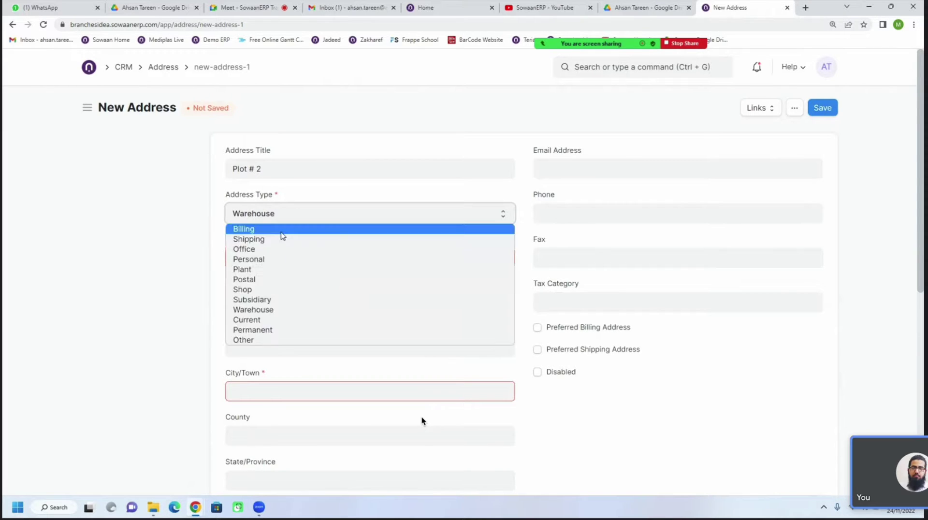
{"action": "left_click", "coordinate": [280, 232]}
{"action": "left_click", "coordinate": [286, 253]}
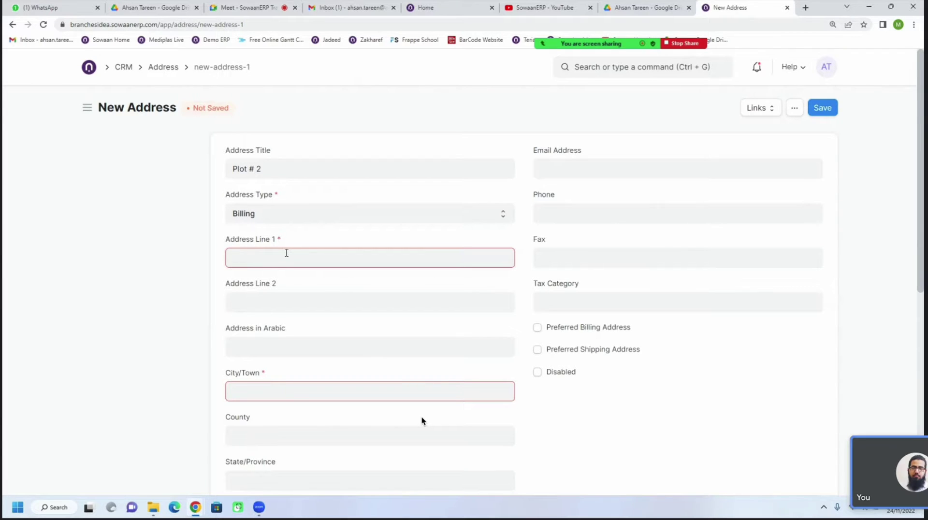
Enter 'Kingdom Building' as Address Line 1 and 'Riyad' as Address Line 2
{"action": "type", "text": "ing"}
{"action": "type", "text": "dom M"}
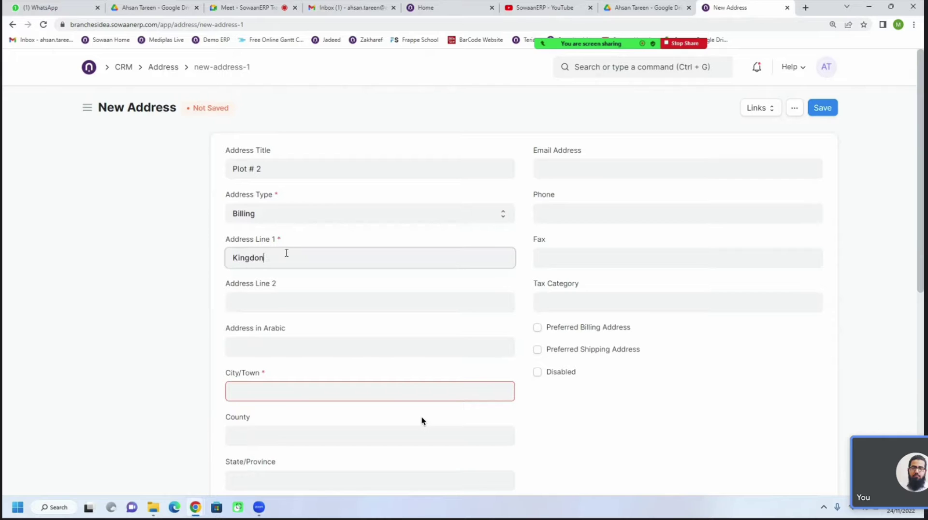
{"action": "key", "text": "BackSpace"}
{"action": "type", "text": "Building"}
{"action": "left_click", "coordinate": [287, 304]}
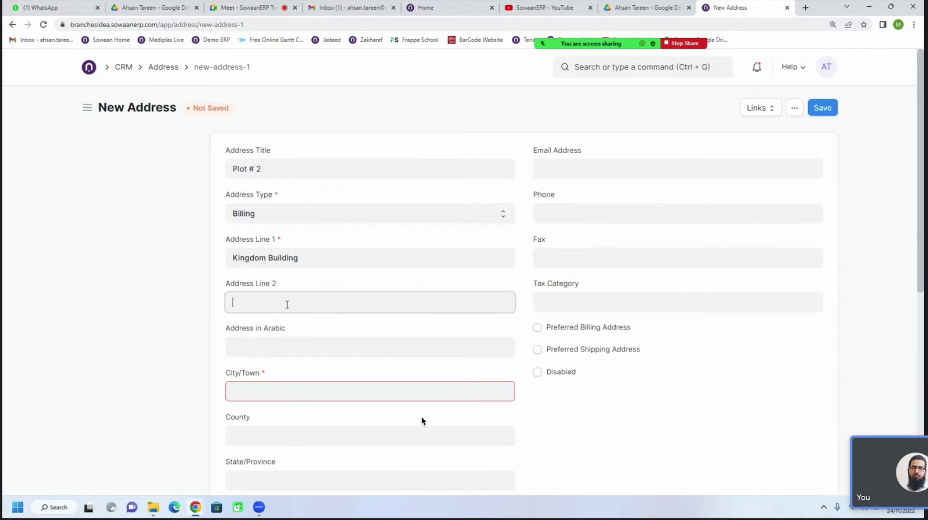
{"action": "type", "text": "Riyad"}
Set the County field to 'Saudi Arabia'
{"action": "left_click", "coordinate": [288, 385]}
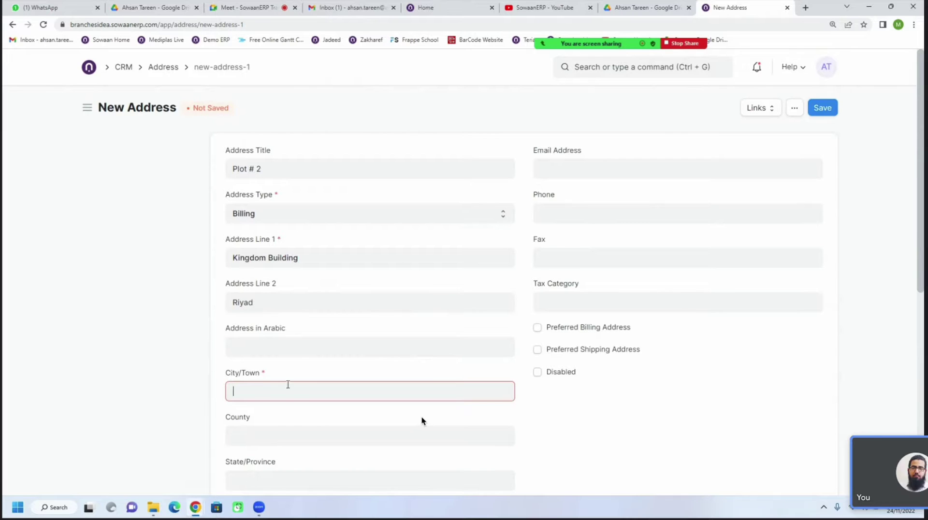
{"action": "type", "text": "Riyad"}
{"action": "left_click", "coordinate": [287, 435]}
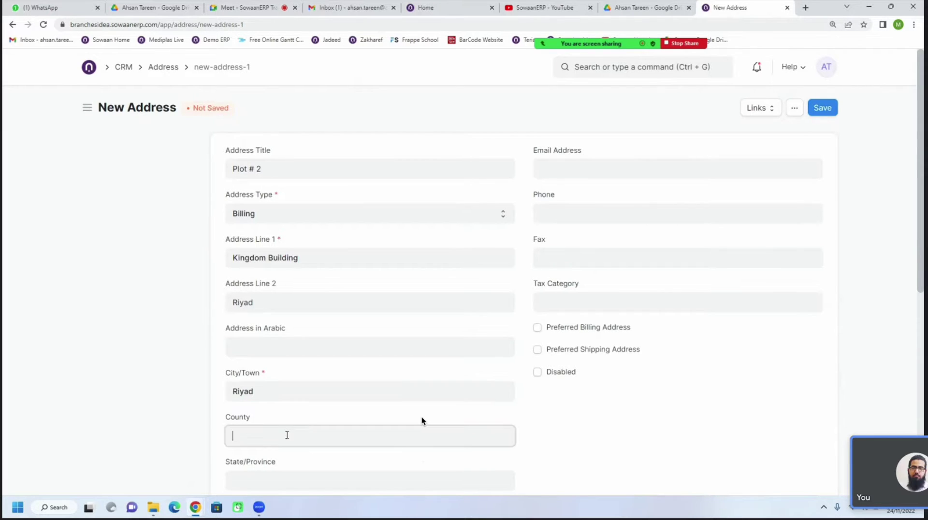
{"action": "type", "text": "K"}
{"action": "key", "text": "BackSpace"}
{"action": "type", "text": "Sad"}
{"action": "type", "text": "u"}
{"action": "key", "text": "BackSpace"}
{"action": "key", "text": "BackSpace"}
{"action": "type", "text": "udi R"}
{"action": "key", "text": "BackSpace"}
{"action": "type", "text": "Arabia"}
Enter 32324 as the postal code
{"action": "scroll", "coordinate": [287, 435], "scroll_direction": "down", "scroll_amount": 1}
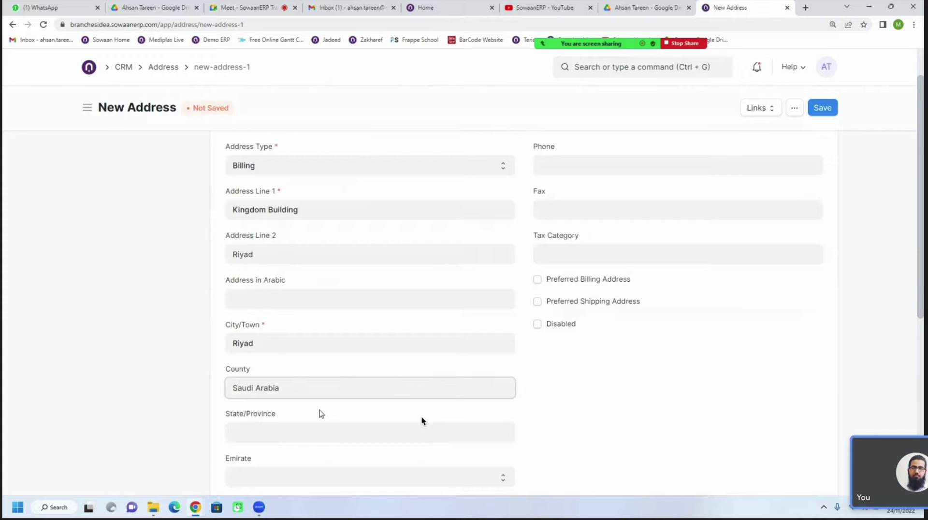
{"action": "scroll", "coordinate": [321, 414], "scroll_direction": "down", "scroll_amount": 4}
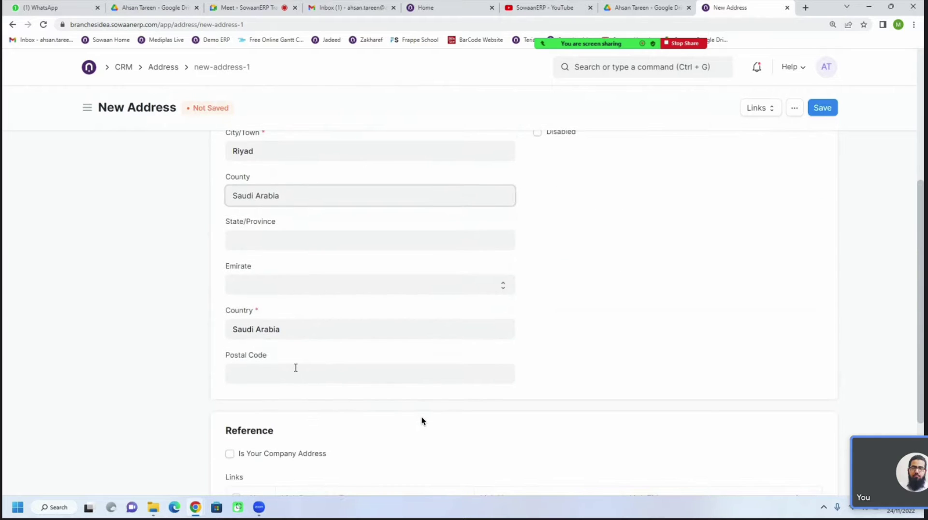
{"action": "left_click", "coordinate": [296, 370]}
{"action": "type", "text": "32324"}
Fill in the address's e-mail and phone number
{"action": "scroll", "coordinate": [402, 384], "scroll_direction": "up", "scroll_amount": 5}
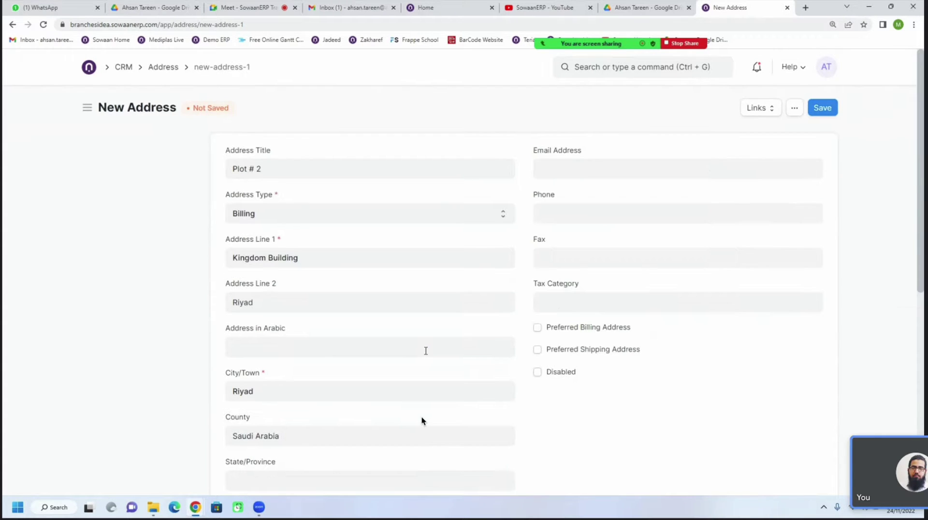
{"action": "left_click", "coordinate": [563, 170]}
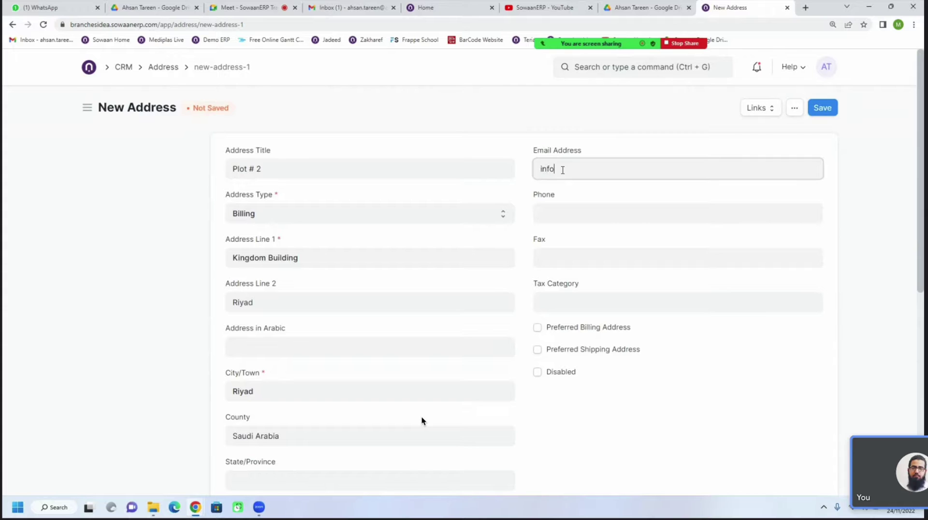
{"action": "left_click", "coordinate": [570, 218]}
{"action": "type", "text": "324324222"}
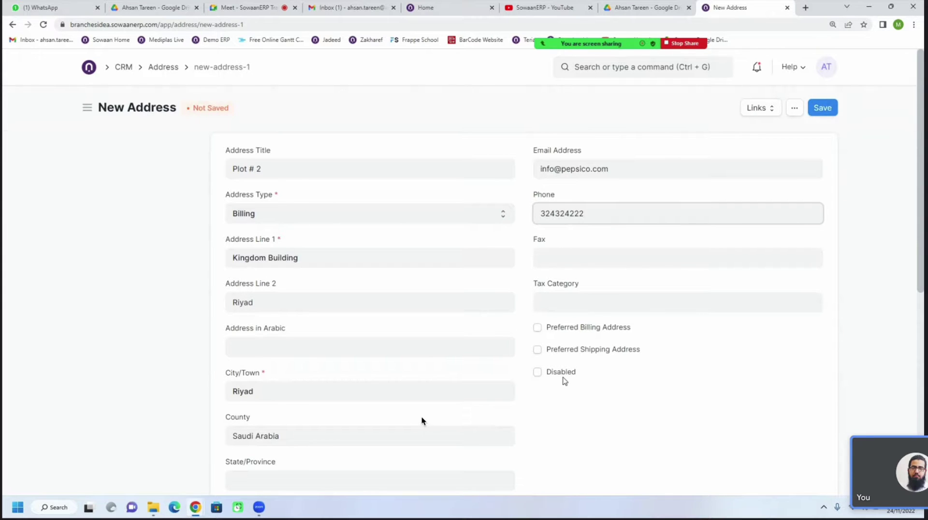
Mark it as the preferred billing address and save the Plot # 2 address
{"action": "scroll", "coordinate": [564, 381], "scroll_direction": "down", "scroll_amount": 1}
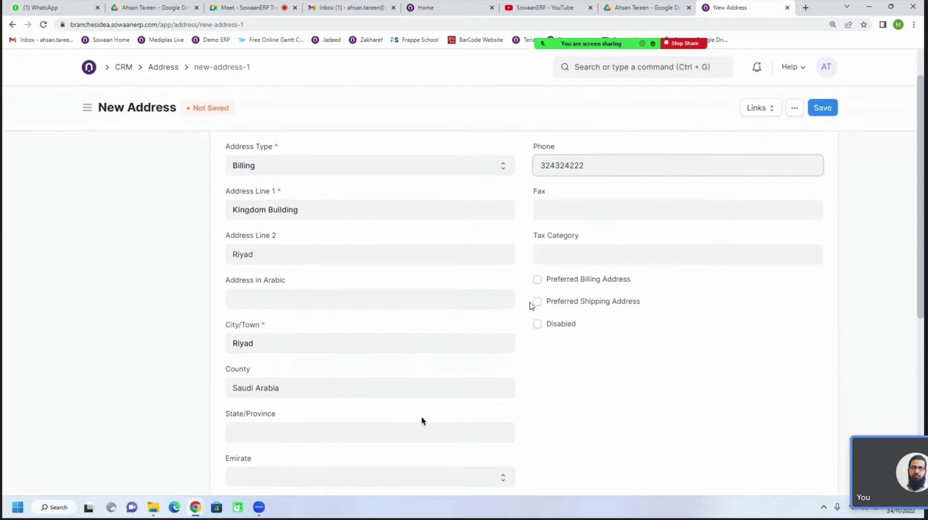
{"action": "left_click", "coordinate": [537, 280]}
{"action": "scroll", "coordinate": [530, 381], "scroll_direction": "down", "scroll_amount": 4}
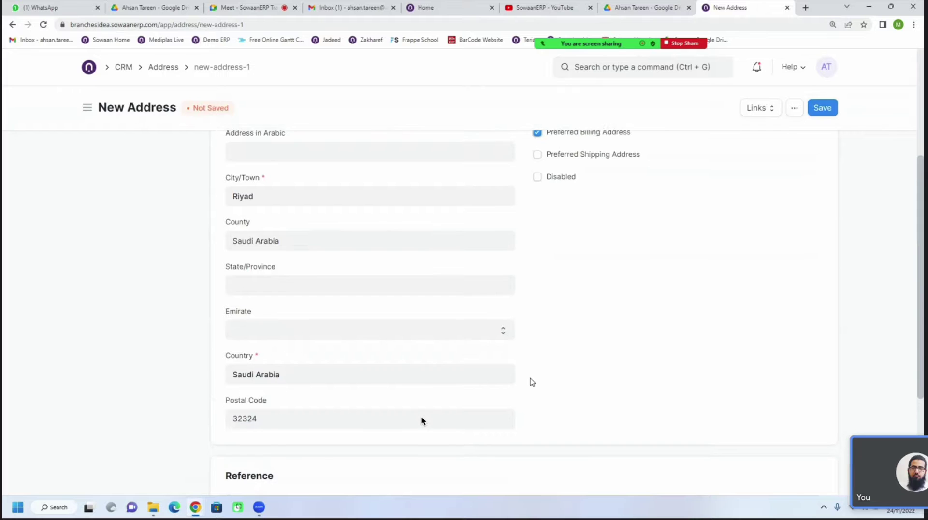
{"action": "scroll", "coordinate": [526, 343], "scroll_direction": "up", "scroll_amount": 3}
{"action": "scroll", "coordinate": [526, 343], "scroll_direction": "up", "scroll_amount": 1}
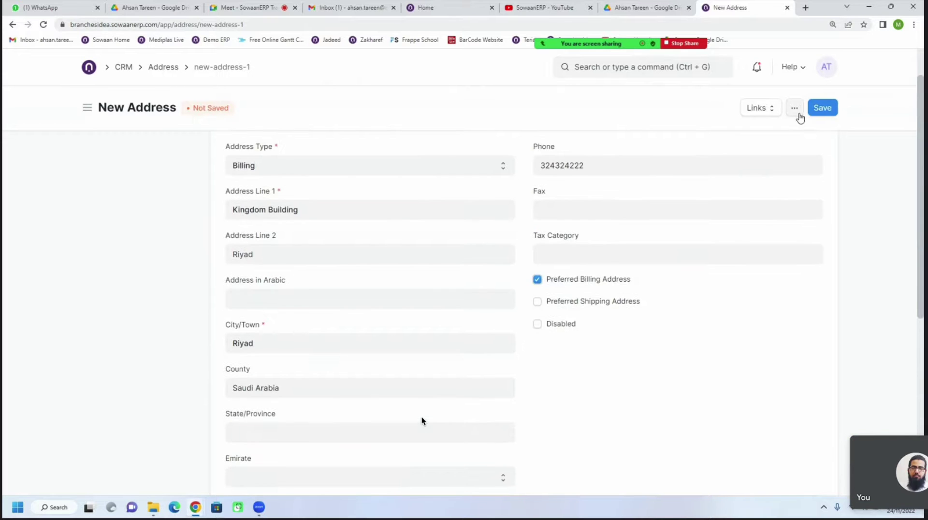
{"action": "left_click", "coordinate": [825, 112]}
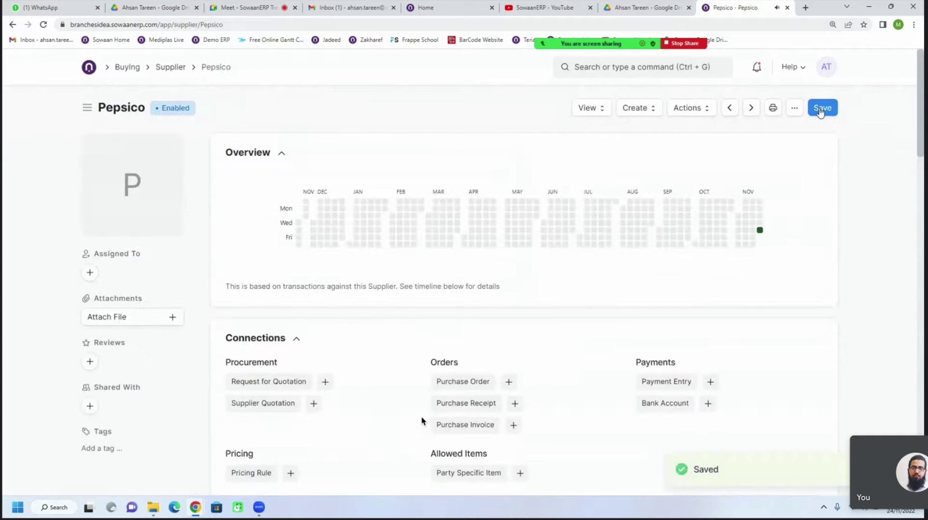
Review Pepsico's Address and Contacts, then go via Buying to the Purchase Order list
{"action": "scroll", "coordinate": [340, 256], "scroll_direction": "down", "scroll_amount": 5}
{"action": "scroll", "coordinate": [394, 308], "scroll_direction": "down", "scroll_amount": 7}
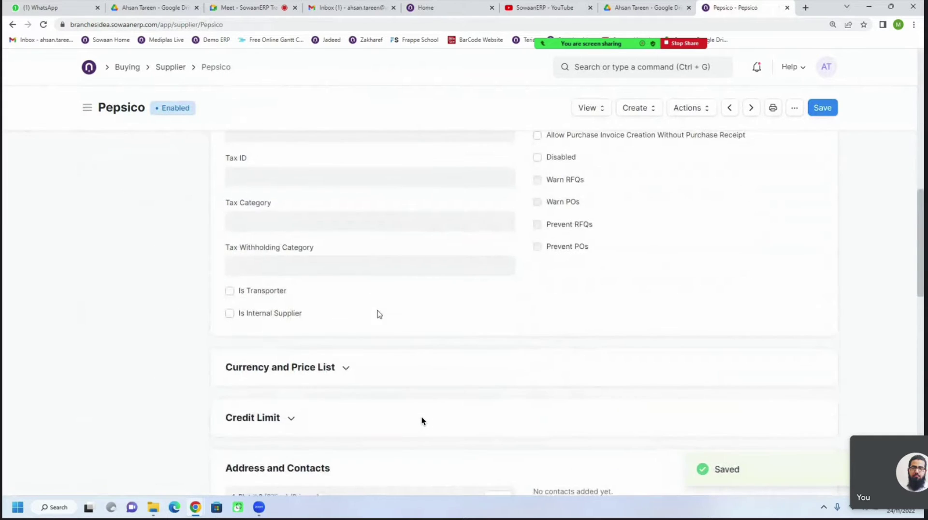
{"action": "scroll", "coordinate": [378, 312], "scroll_direction": "down", "scroll_amount": 3}
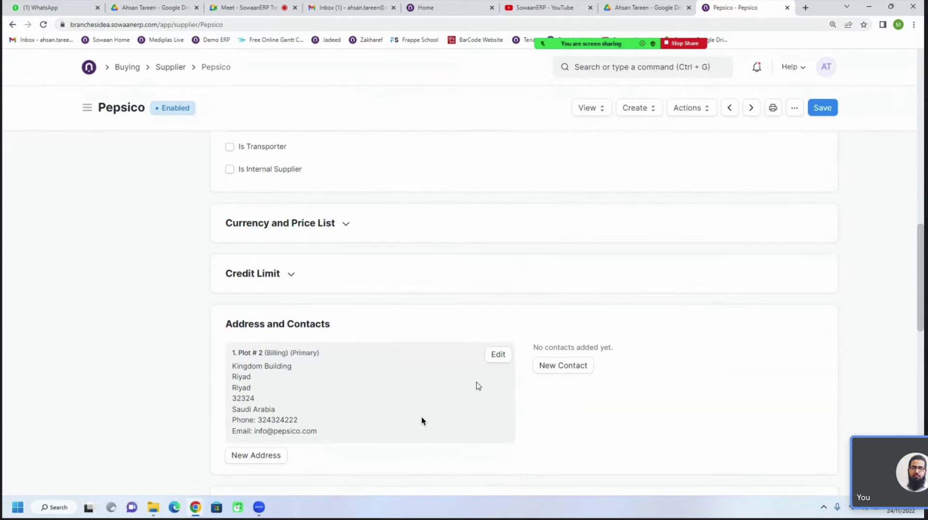
{"action": "scroll", "coordinate": [478, 387], "scroll_direction": "down", "scroll_amount": 1}
{"action": "left_click", "coordinate": [823, 110]}
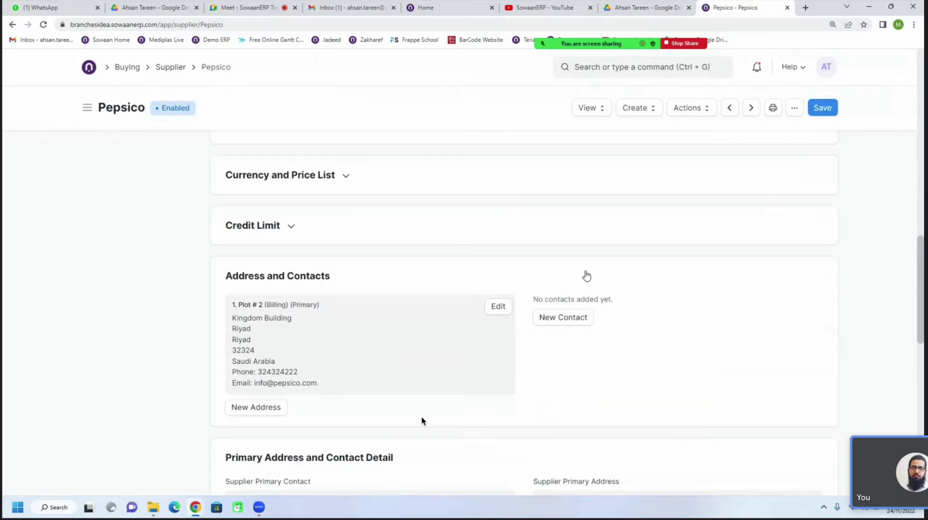
{"action": "left_click", "coordinate": [127, 66]}
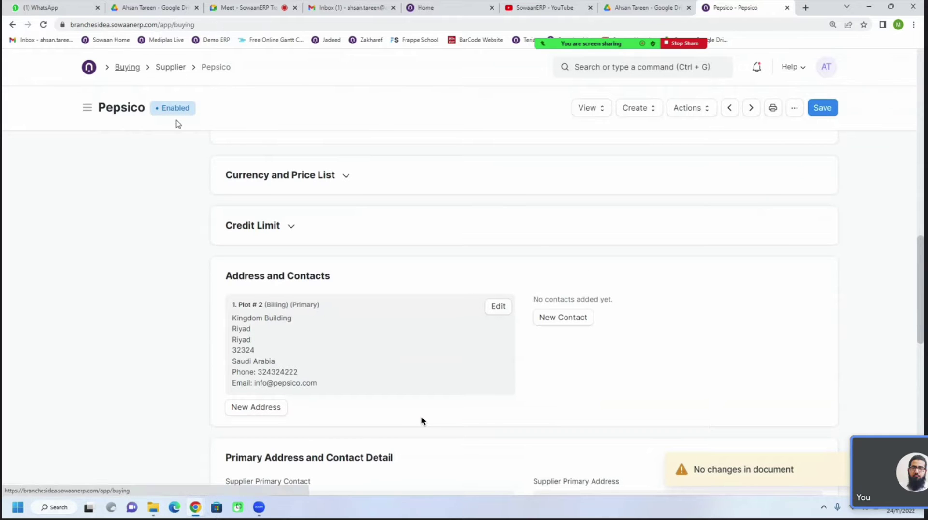
{"action": "left_click", "coordinate": [674, 274]}
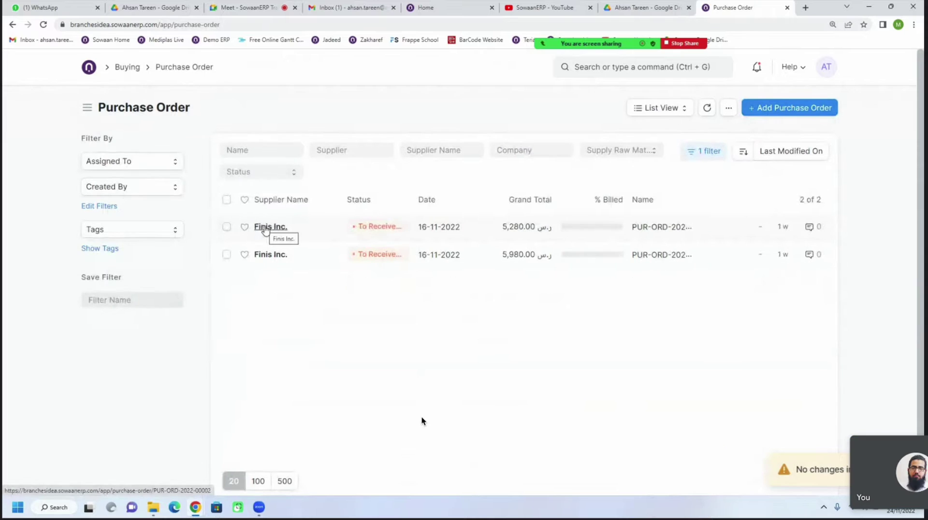
Remove the list filter and open the draft Pepsico purchase order
{"action": "left_click", "coordinate": [696, 153]}
{"action": "left_click", "coordinate": [682, 242]}
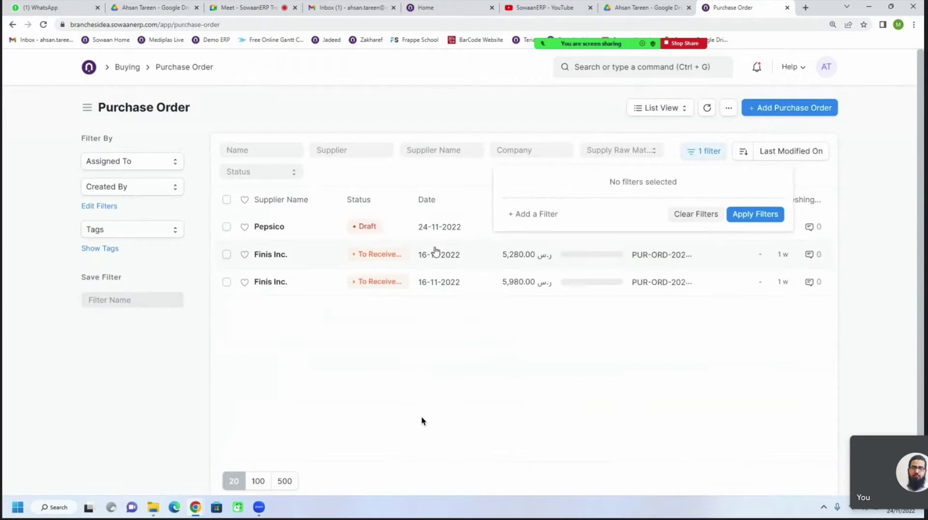
{"action": "left_click", "coordinate": [277, 230]}
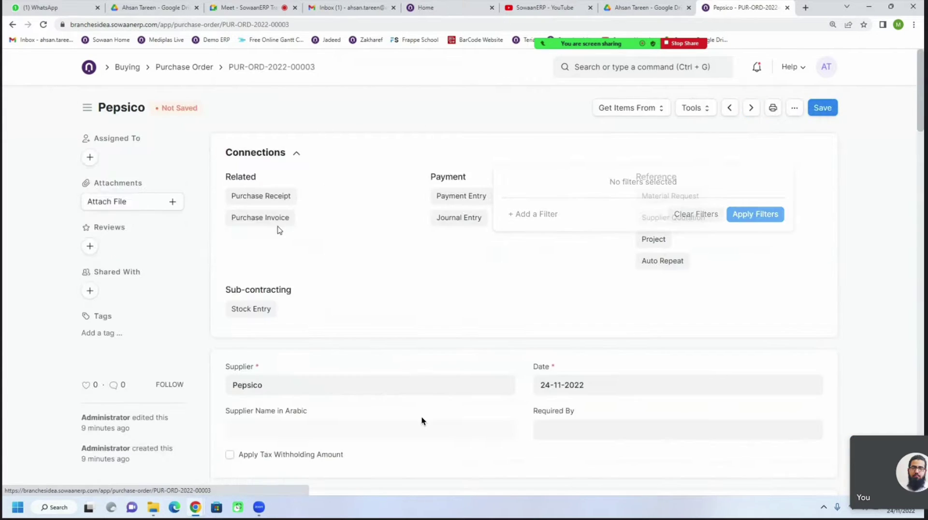
Expand Address and Contact and set the Supplier Address to Plot # 2-Billing
{"action": "scroll", "coordinate": [356, 308], "scroll_direction": "down", "scroll_amount": 4}
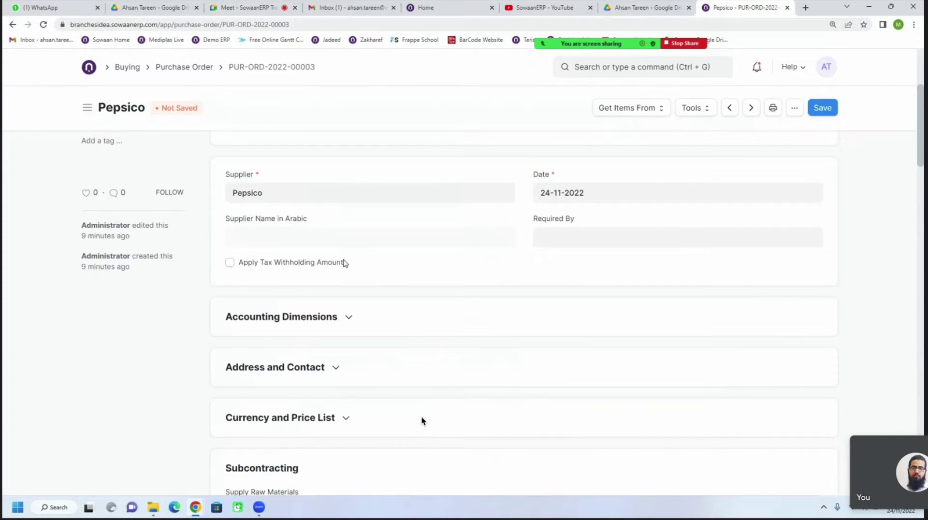
{"action": "scroll", "coordinate": [343, 263], "scroll_direction": "down", "scroll_amount": 2}
{"action": "left_click", "coordinate": [333, 269]}
{"action": "left_click", "coordinate": [304, 307]}
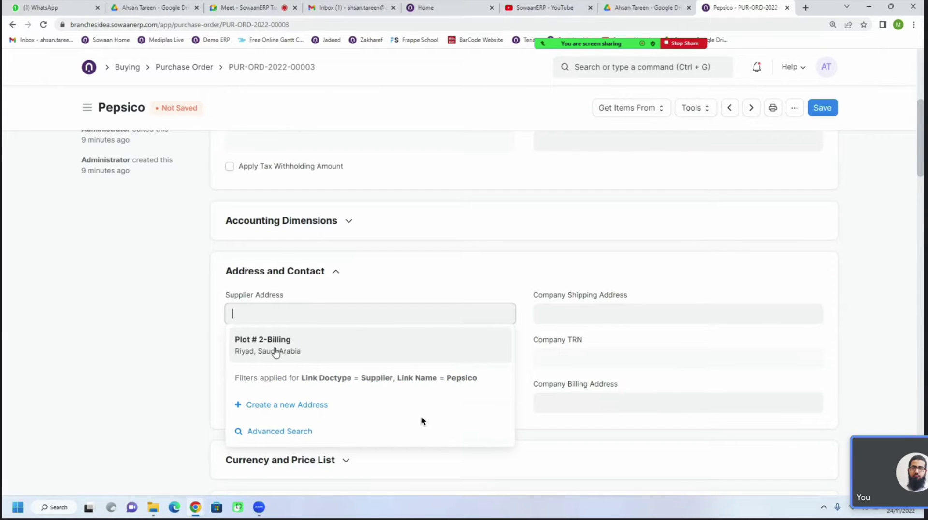
{"action": "left_click", "coordinate": [275, 352]}
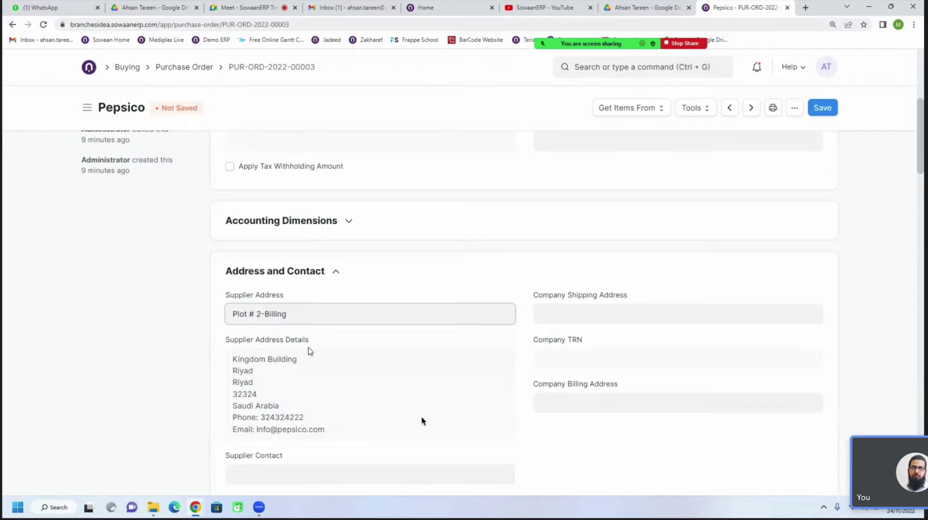
{"action": "scroll", "coordinate": [421, 421], "scroll_direction": "down", "scroll_amount": 1}
{"action": "scroll", "coordinate": [421, 421], "scroll_direction": "up", "scroll_amount": 5}
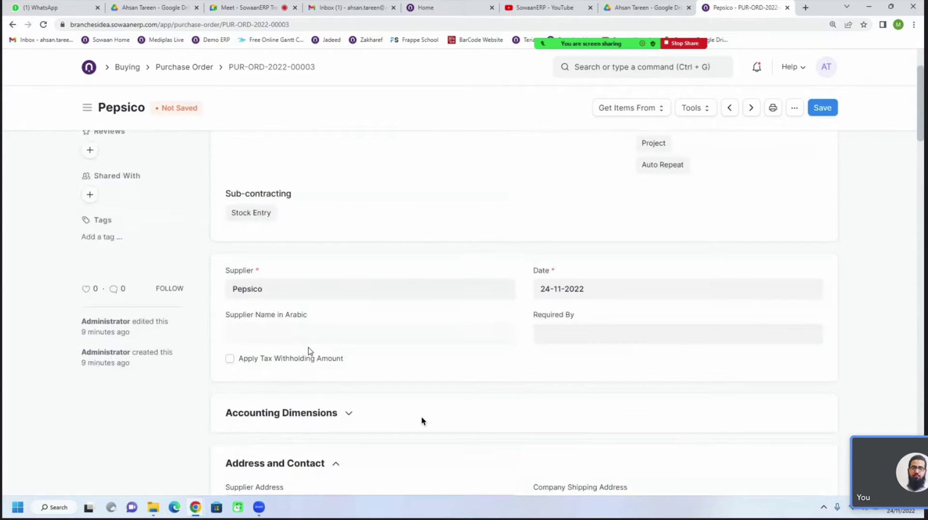
Re-select Pepsico as the supplier by searching 'peps'
{"action": "left_click", "coordinate": [293, 290]}
{"action": "key", "text": "BackSpace"}
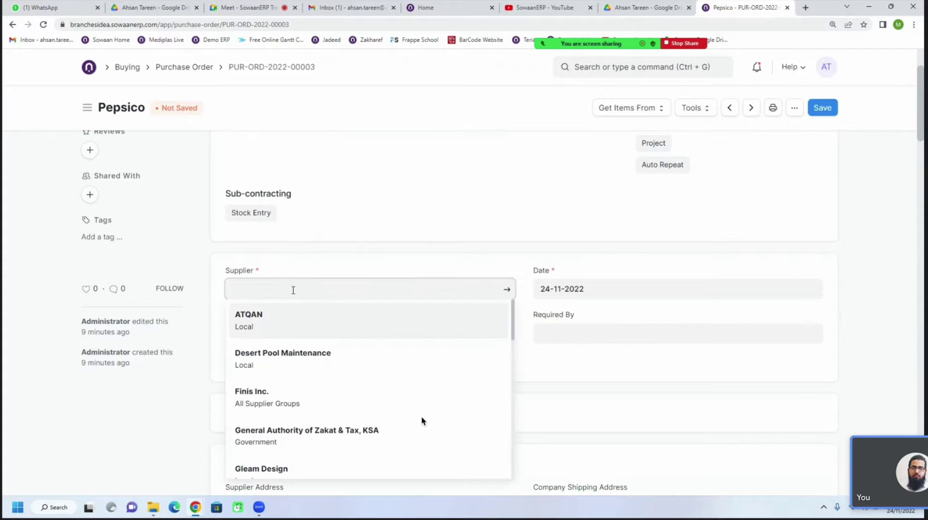
{"action": "type", "text": "peo"}
{"action": "key", "text": "BackSpace"}
{"action": "type", "text": "ps"}
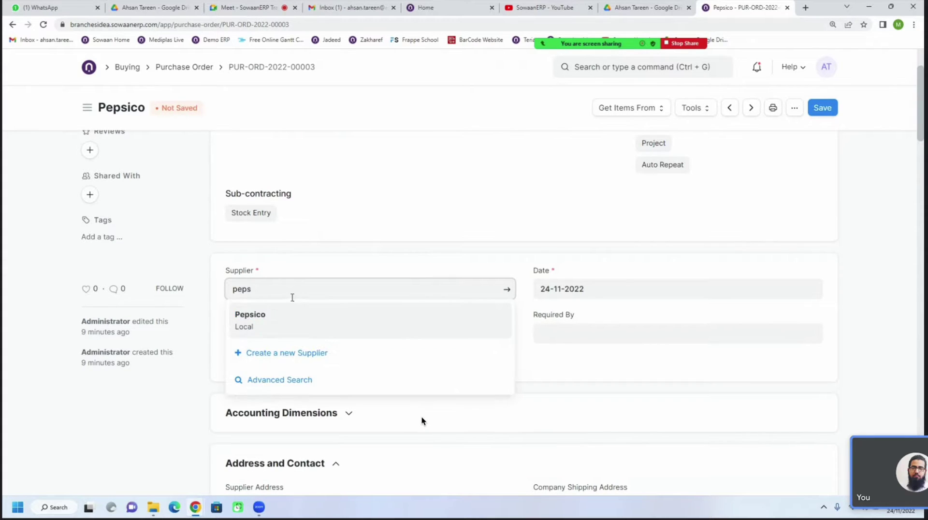
{"action": "left_click", "coordinate": [286, 321]}
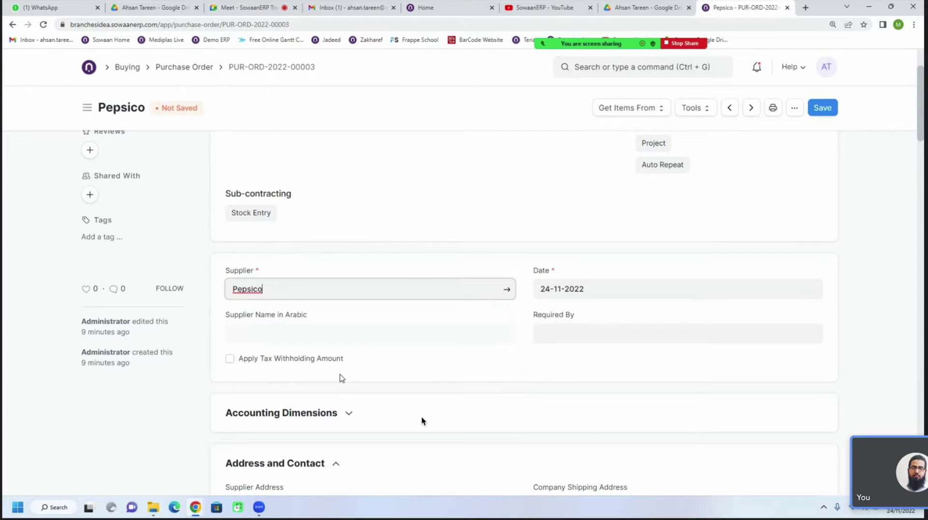
Bring up the Company Shipping Address options, which show no existing addresses
{"action": "scroll", "coordinate": [342, 377], "scroll_direction": "down", "scroll_amount": 4}
{"action": "scroll", "coordinate": [341, 377], "scroll_direction": "down", "scroll_amount": 3}
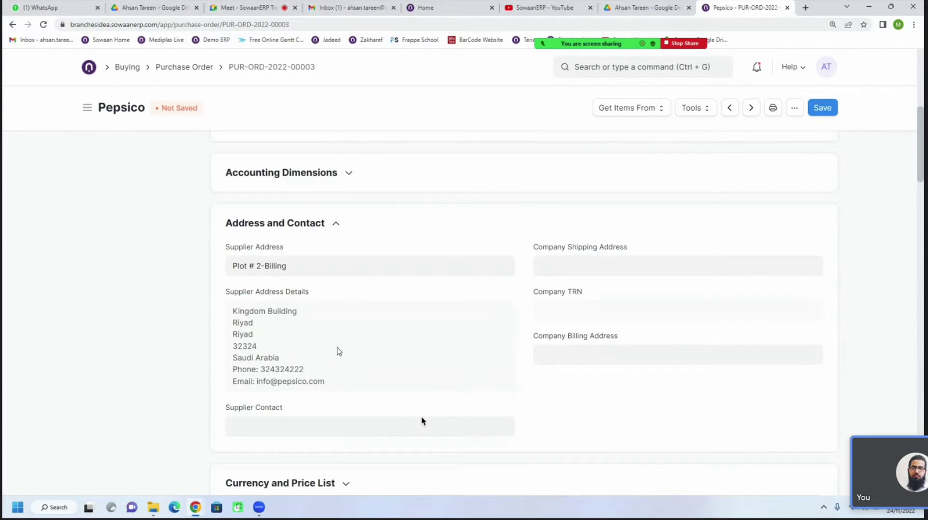
{"action": "scroll", "coordinate": [339, 351], "scroll_direction": "up", "scroll_amount": 1}
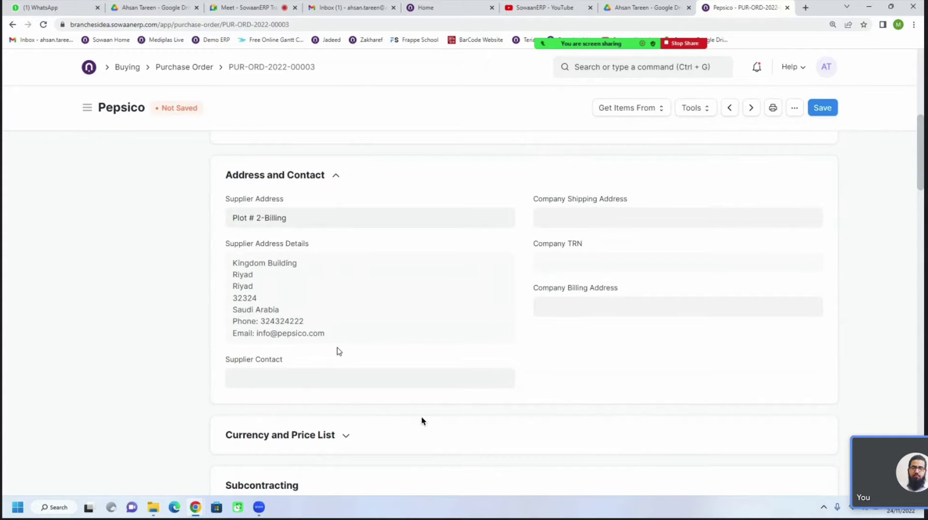
{"action": "left_click", "coordinate": [554, 220]}
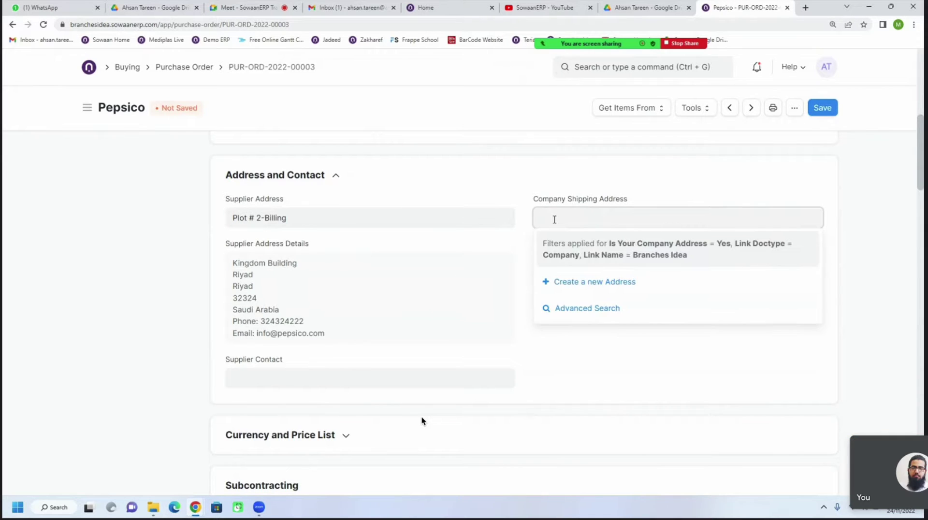
Choose 'Create a new Address' from the Company Shipping Address field to start a blank address
{"action": "left_click", "coordinate": [498, 185]}
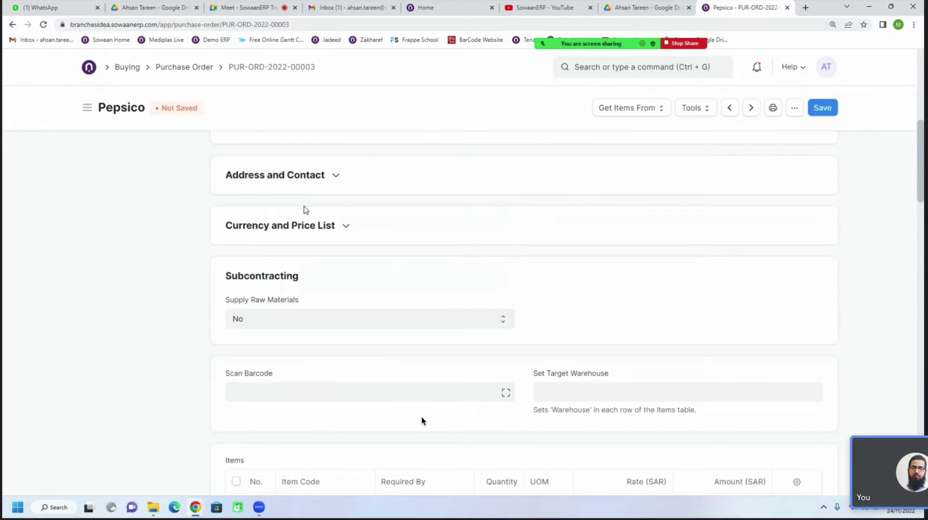
{"action": "left_click", "coordinate": [285, 179]}
{"action": "left_click", "coordinate": [583, 220]}
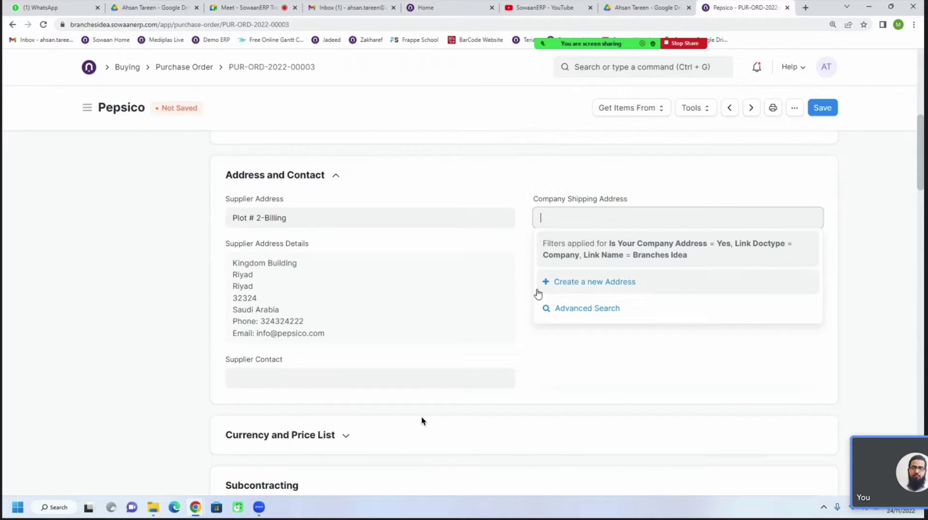
{"action": "left_click", "coordinate": [554, 285]}
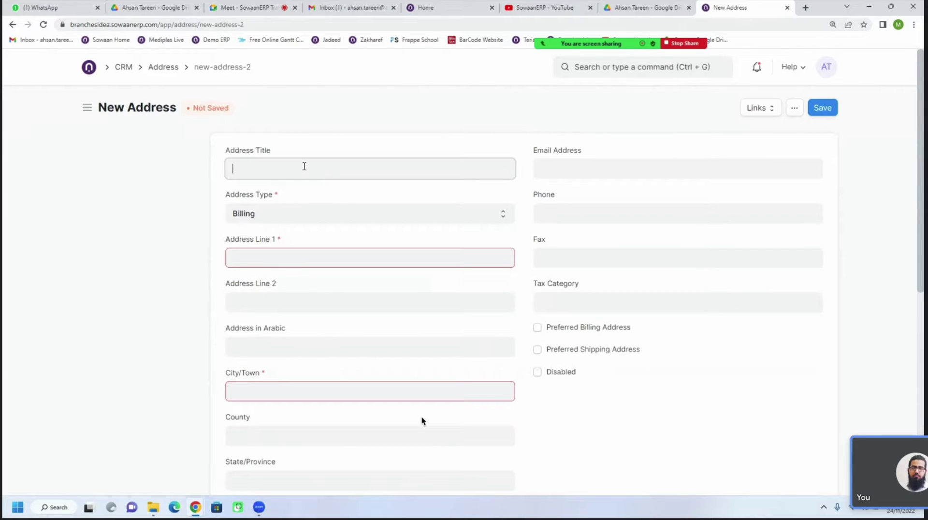
Enter address title 'Main Warehouse', type Shipping, and address lines 'Plot 44' and 'Street 22'
{"action": "type", "text": "Warehouse # 1"}
{"action": "key", "text": "ctrl+a"}
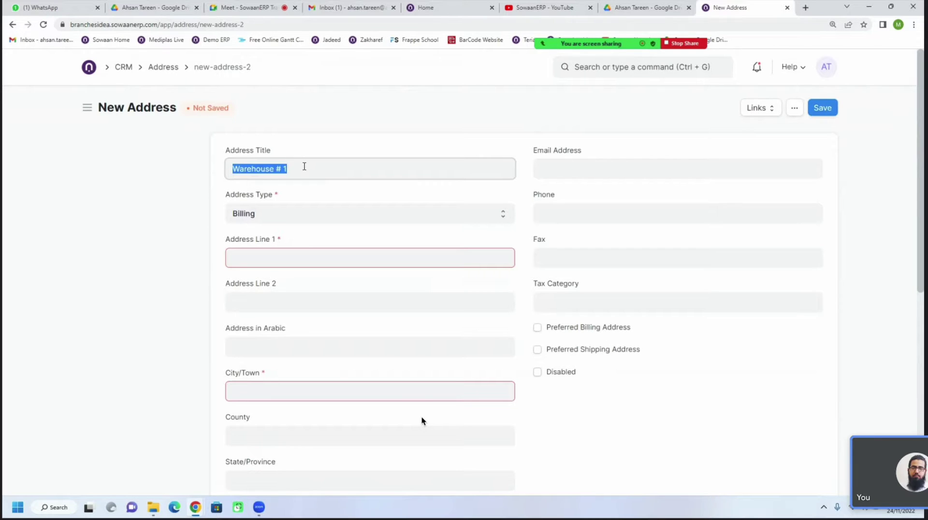
{"action": "type", "text": "Main Warehouse"}
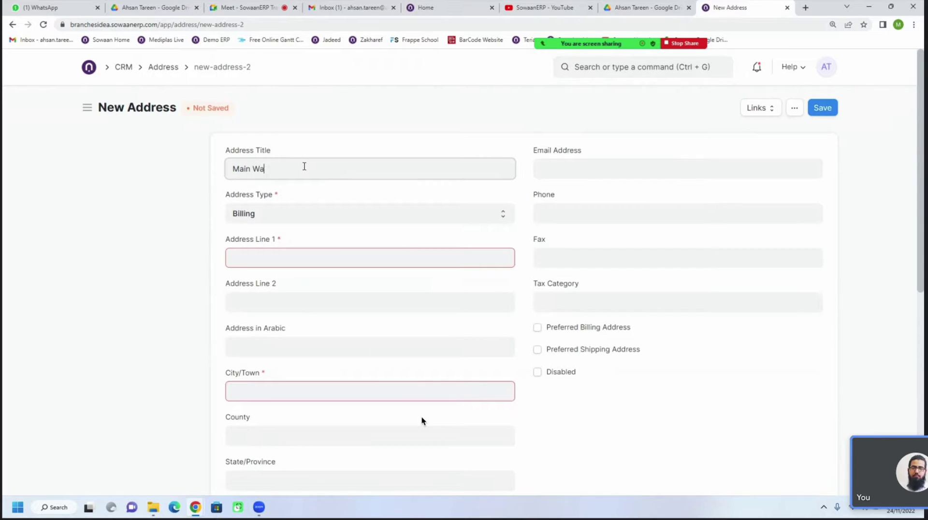
{"action": "left_click", "coordinate": [279, 211]}
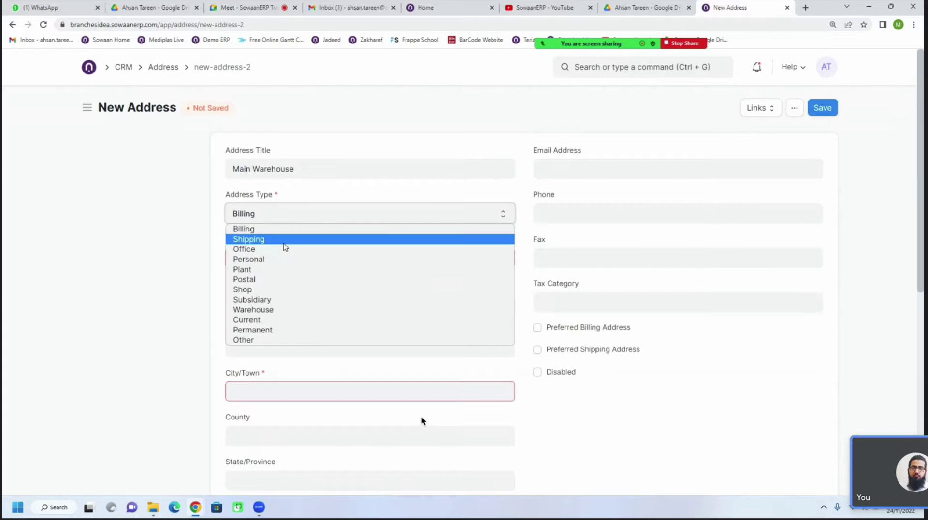
{"action": "left_click", "coordinate": [303, 309]}
{"action": "left_click", "coordinate": [296, 258]}
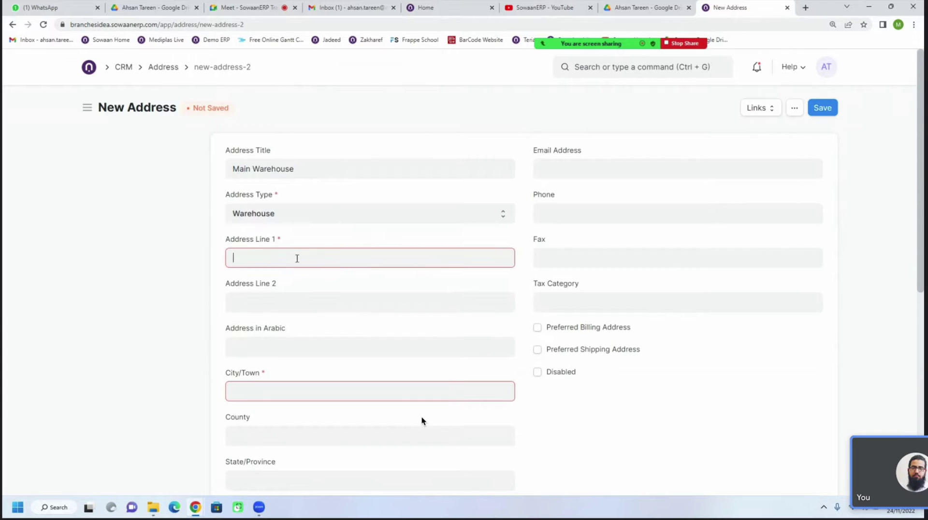
{"action": "type", "text": "Plot 44"}
{"action": "left_click", "coordinate": [297, 220]}
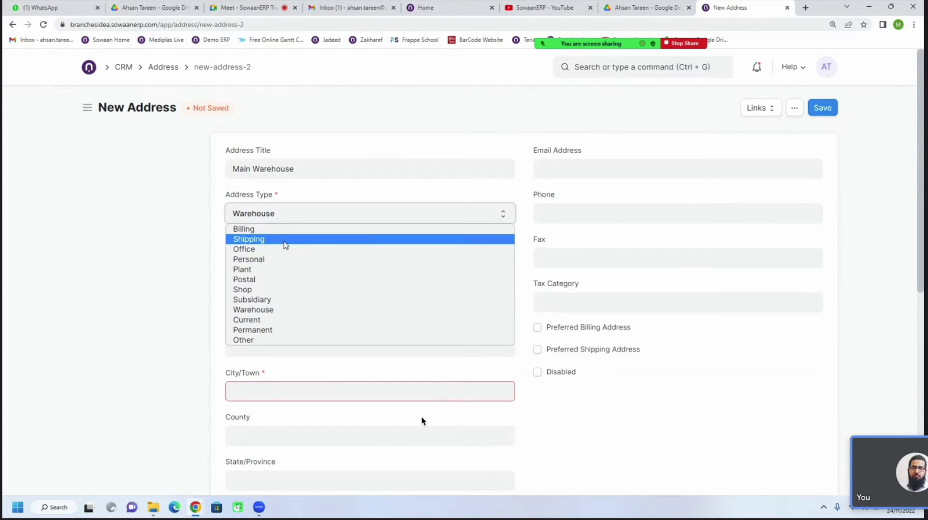
{"action": "left_click", "coordinate": [286, 239]}
{"action": "left_click", "coordinate": [296, 297]}
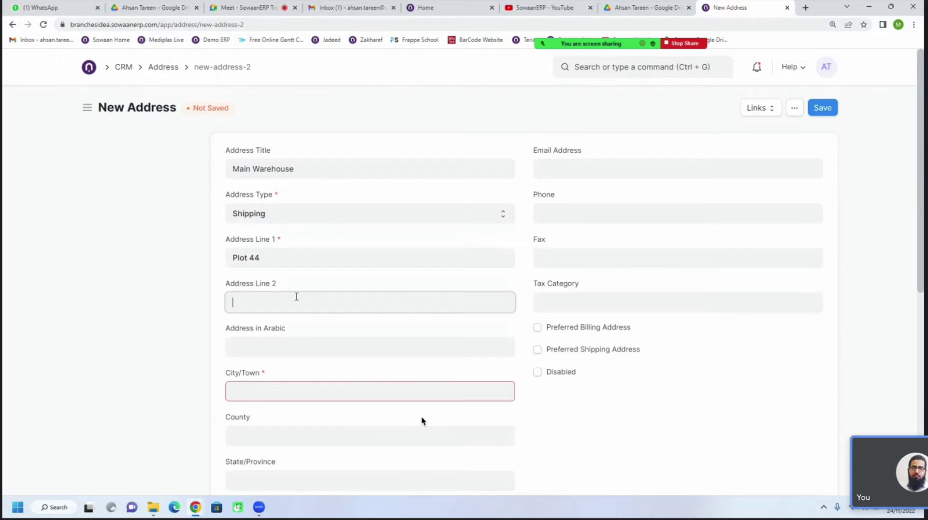
{"action": "type", "text": "Street 22"}
Fill in city Riyad, county Saudi Arabia and postal code 322162
{"action": "left_click", "coordinate": [277, 348]}
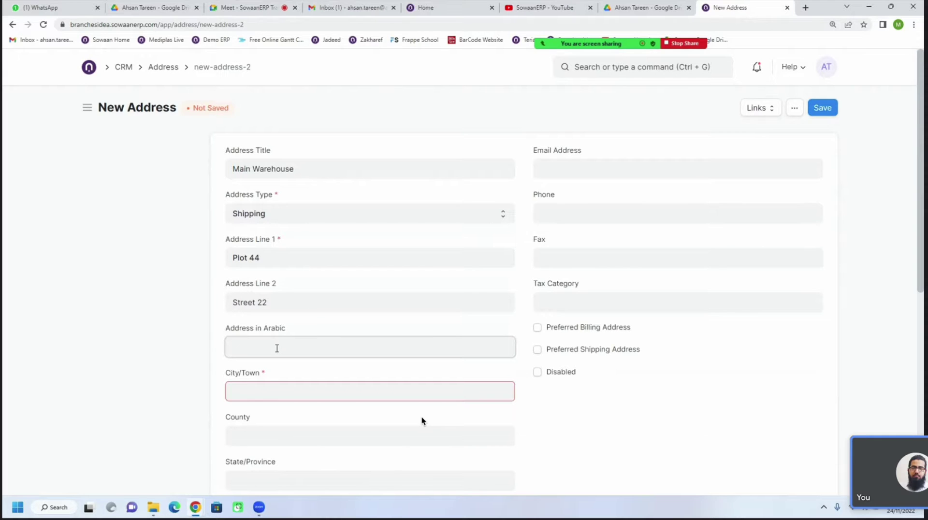
{"action": "left_click", "coordinate": [273, 391]}
{"action": "type", "text": "Riyad"}
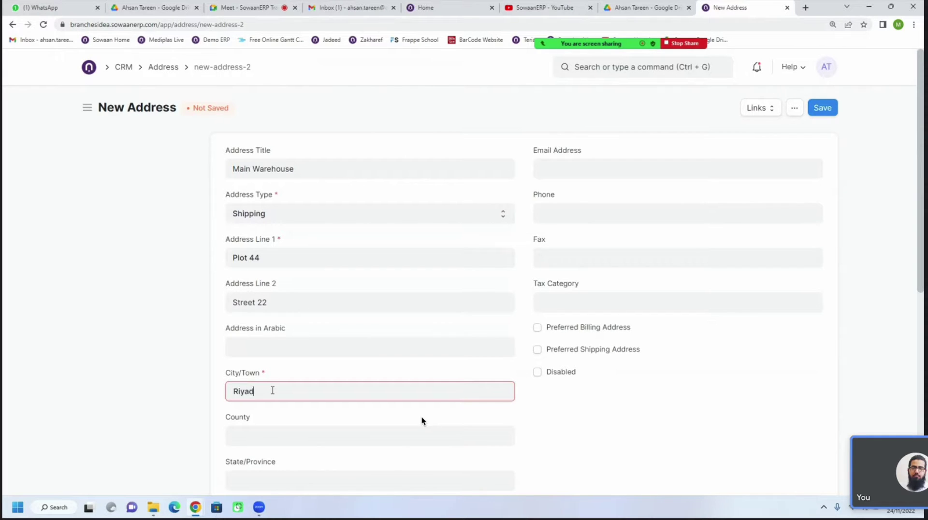
{"action": "scroll", "coordinate": [421, 421], "scroll_direction": "down", "scroll_amount": 2}
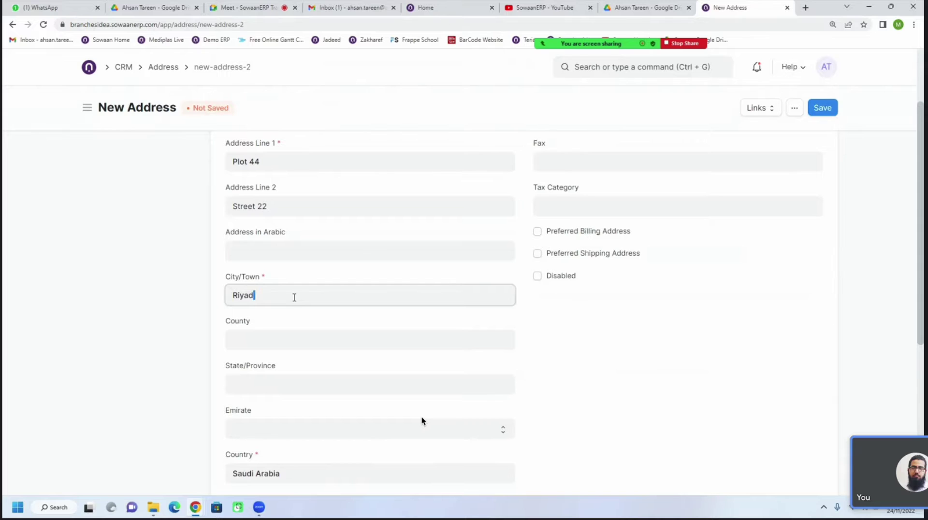
{"action": "left_click", "coordinate": [293, 340]}
{"action": "type", "text": "S"}
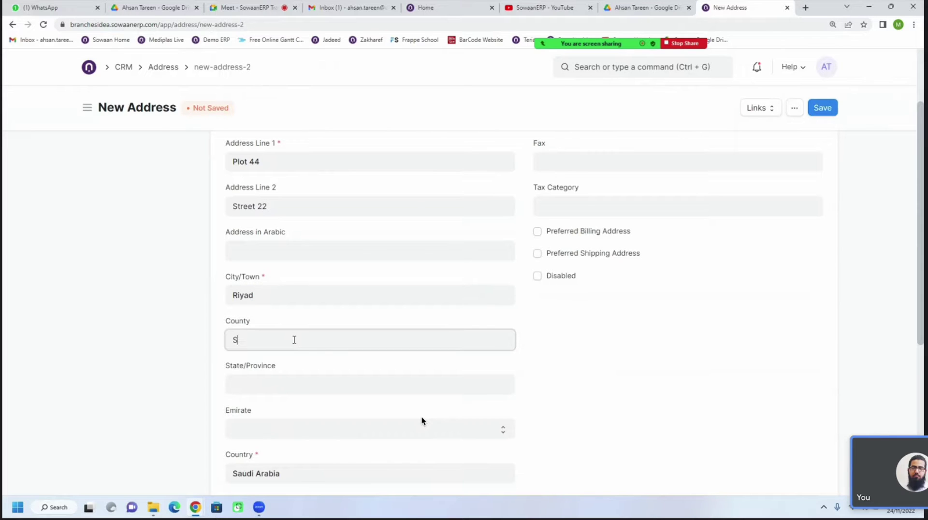
{"action": "type", "text": "audi Arabia"}
{"action": "scroll", "coordinate": [293, 348], "scroll_direction": "down", "scroll_amount": 3}
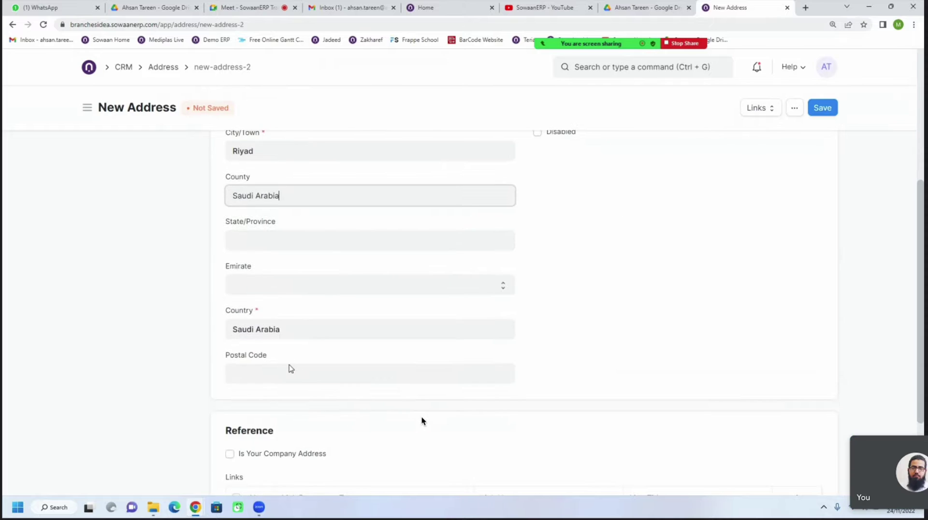
{"action": "scroll", "coordinate": [314, 360], "scroll_direction": "up", "scroll_amount": 2}
{"action": "scroll", "coordinate": [319, 361], "scroll_direction": "down", "scroll_amount": 2}
{"action": "left_click", "coordinate": [259, 373]}
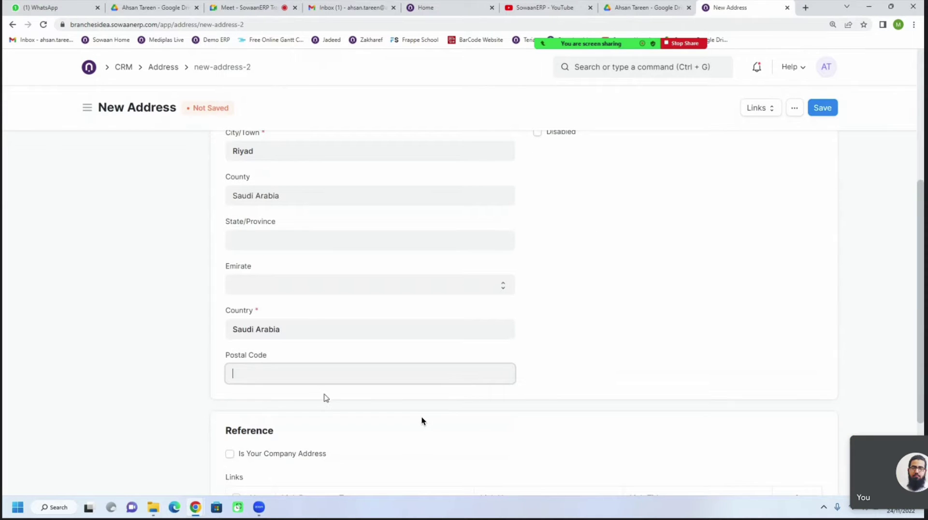
{"action": "type", "text": "322162"}
Add the contact e-mail and phone number, then save the address
{"action": "scroll", "coordinate": [422, 396], "scroll_direction": "up", "scroll_amount": 5}
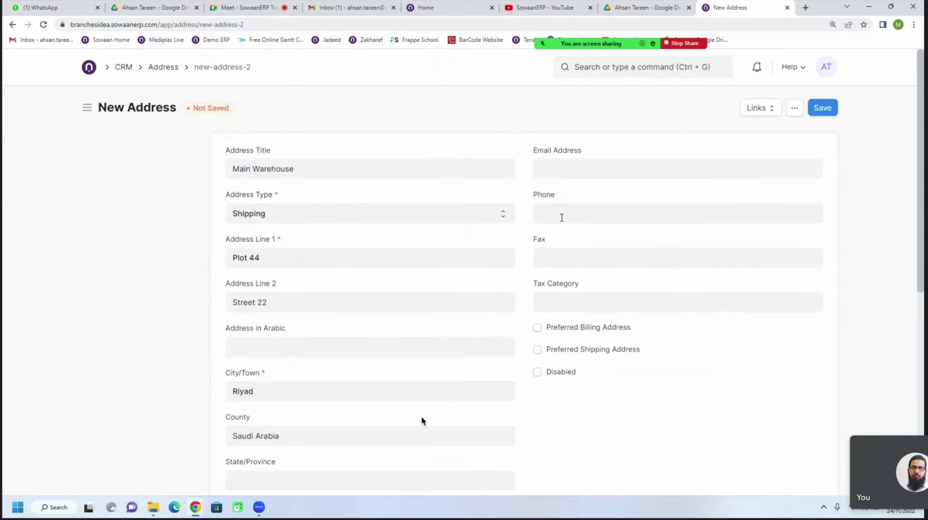
{"action": "left_click", "coordinate": [579, 169]}
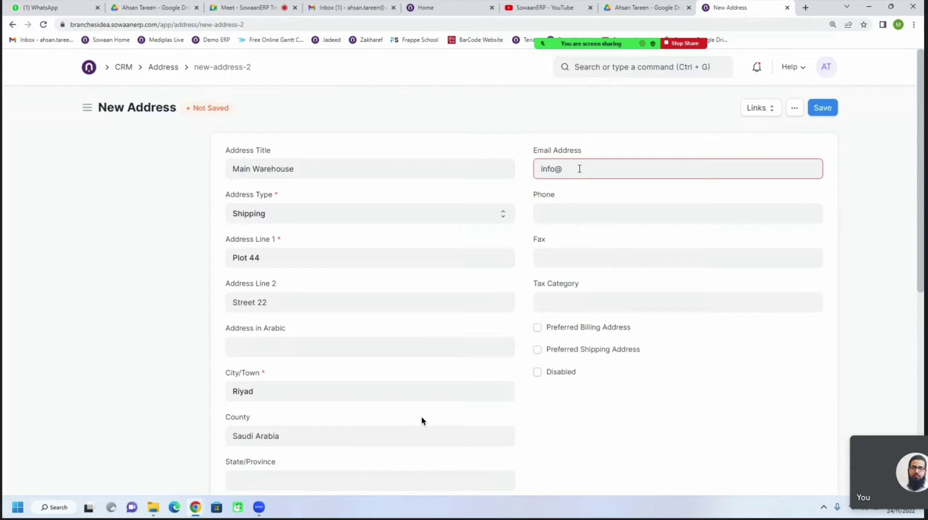
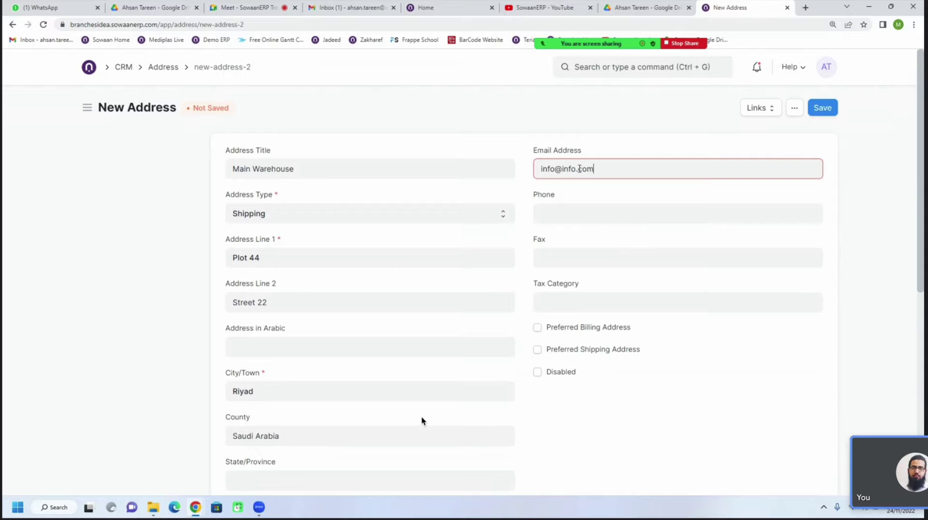
{"action": "left_click", "coordinate": [584, 216]}
{"action": "type", "text": "32423324"}
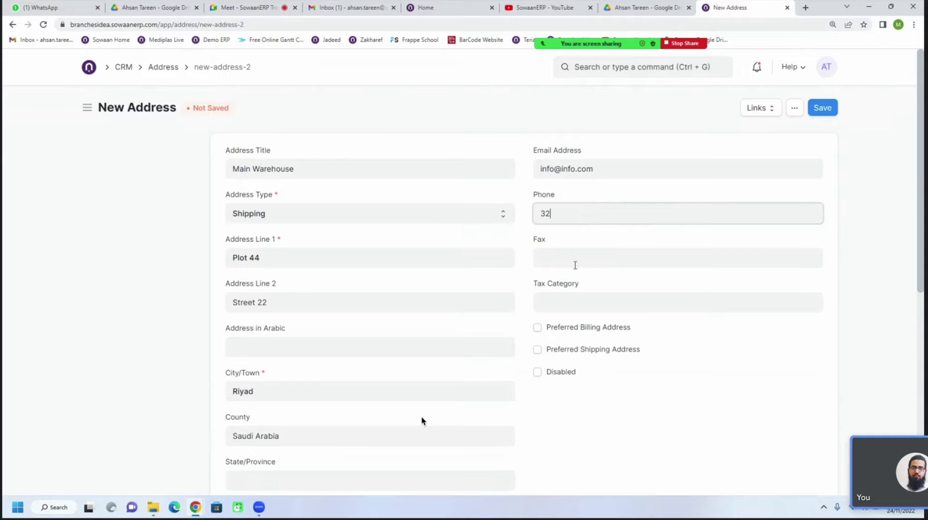
{"action": "left_click", "coordinate": [815, 108]}
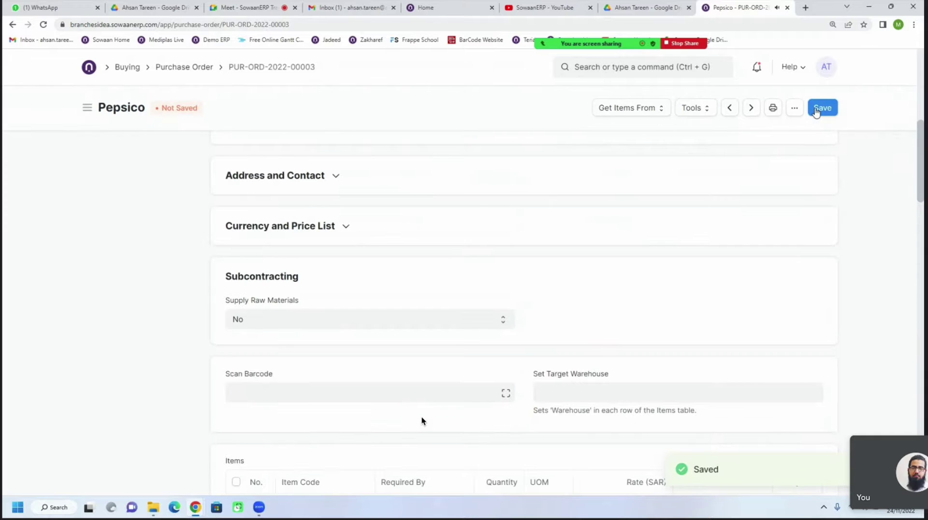
Verify shipping goes to Main Warehouse-Shipping and reveal currency SAR with Standard Buying price list
{"action": "left_click", "coordinate": [290, 186]}
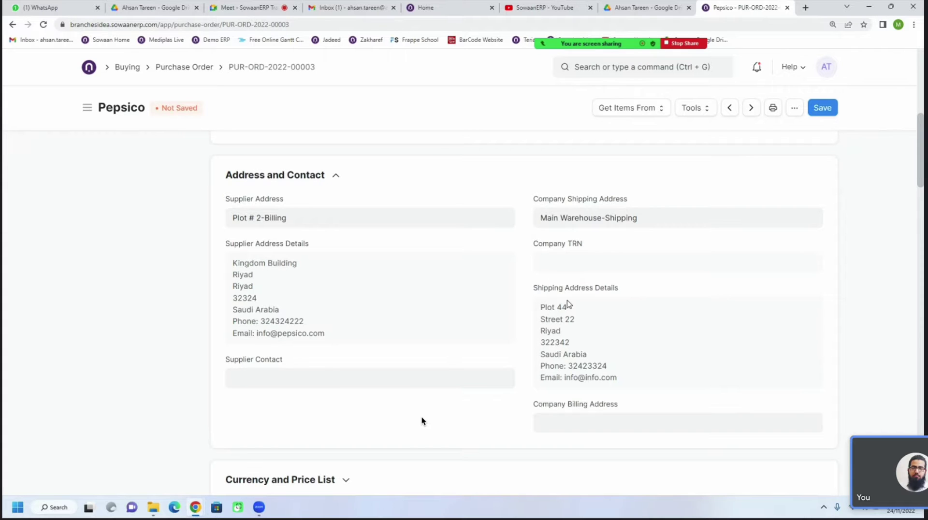
{"action": "scroll", "coordinate": [568, 303], "scroll_direction": "down", "scroll_amount": 3}
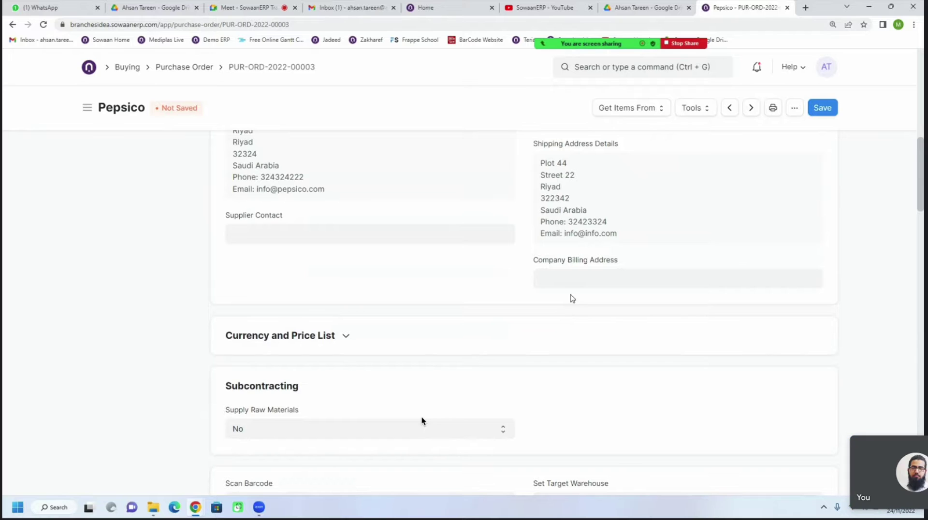
{"action": "scroll", "coordinate": [568, 300], "scroll_direction": "down", "scroll_amount": 2}
{"action": "left_click", "coordinate": [362, 245]}
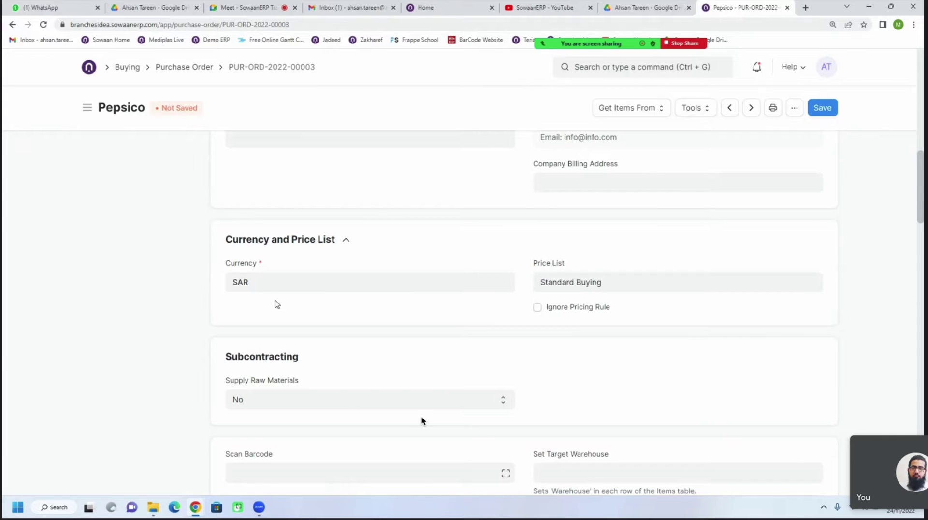
Keep currency SAR, save the Pepsico order as Draft and open its print preview
{"action": "left_click_drag", "start_coordinate": [254, 288], "coordinate": [228, 290]}
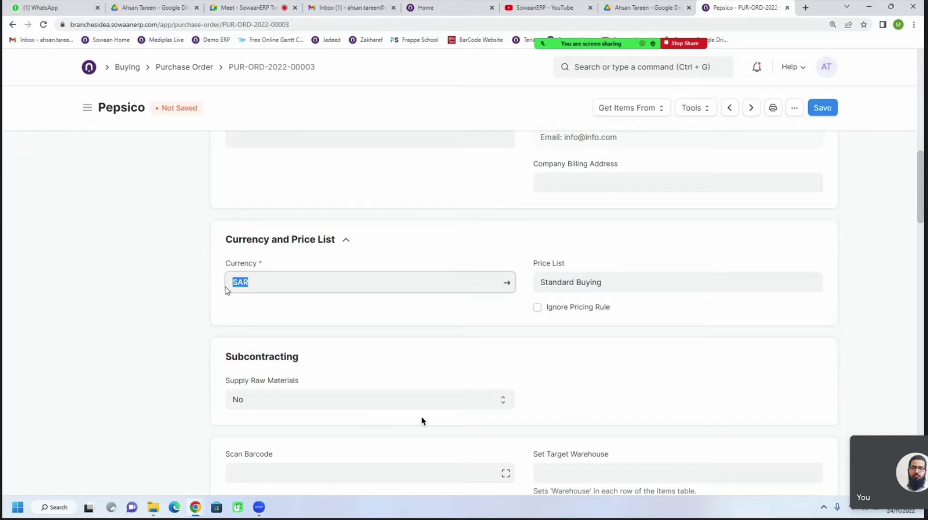
{"action": "left_click", "coordinate": [251, 307]}
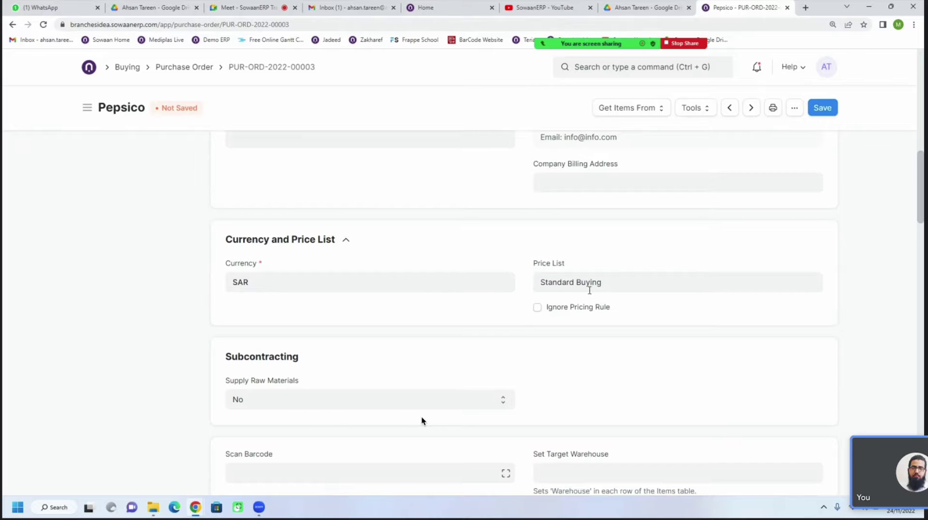
{"action": "left_click", "coordinate": [370, 284]}
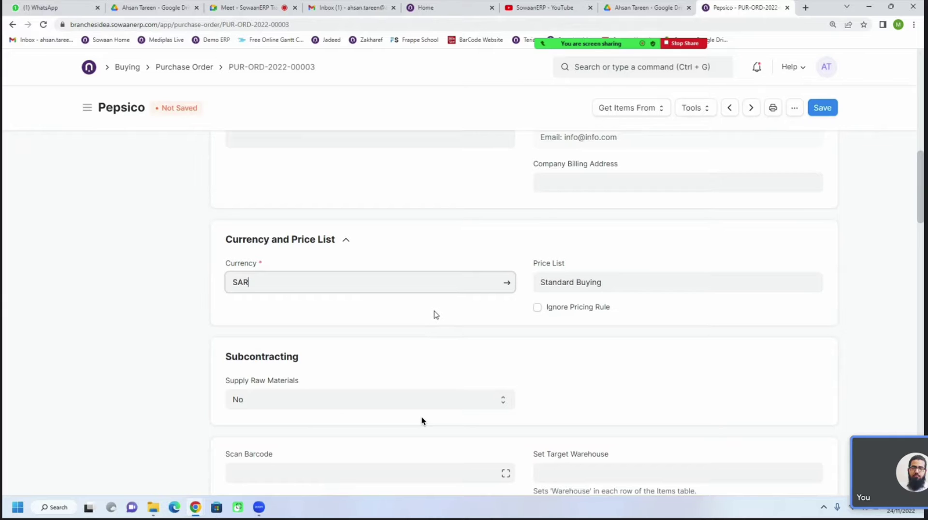
{"action": "left_click", "coordinate": [822, 108]}
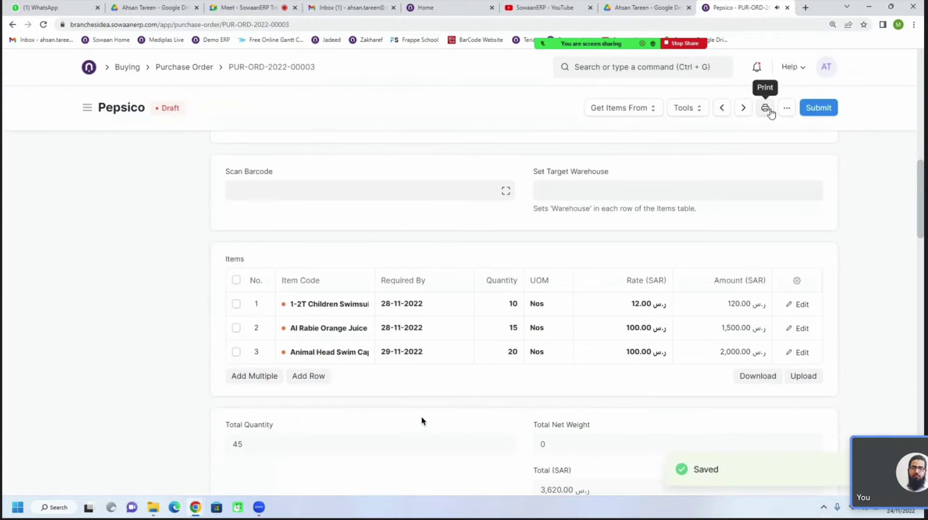
{"action": "scroll", "coordinate": [729, 169], "scroll_direction": "up", "scroll_amount": 5}
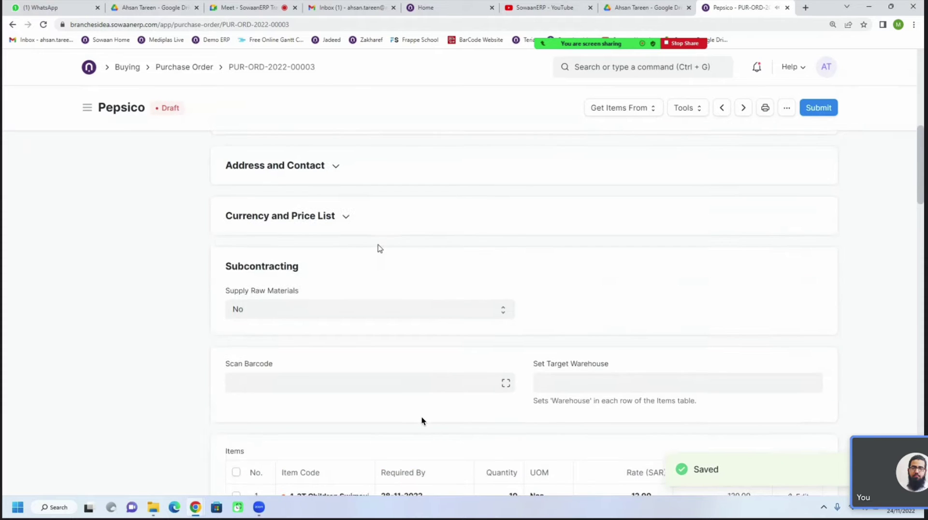
{"action": "left_click", "coordinate": [767, 110]}
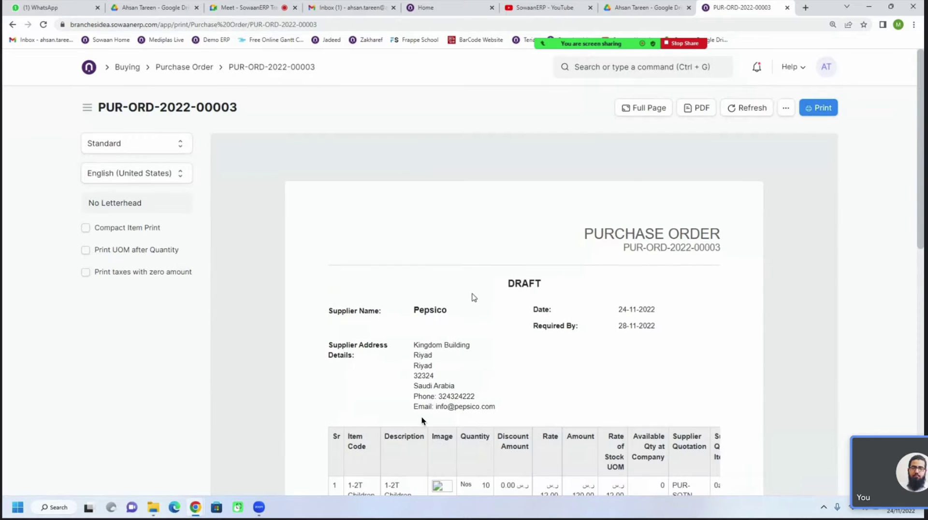
Review the DRAFT preview with its 3,620.00 SAR grand total, then return to the order form
{"action": "scroll", "coordinate": [473, 298], "scroll_direction": "down", "scroll_amount": 2}
{"action": "scroll", "coordinate": [474, 298], "scroll_direction": "down", "scroll_amount": 2}
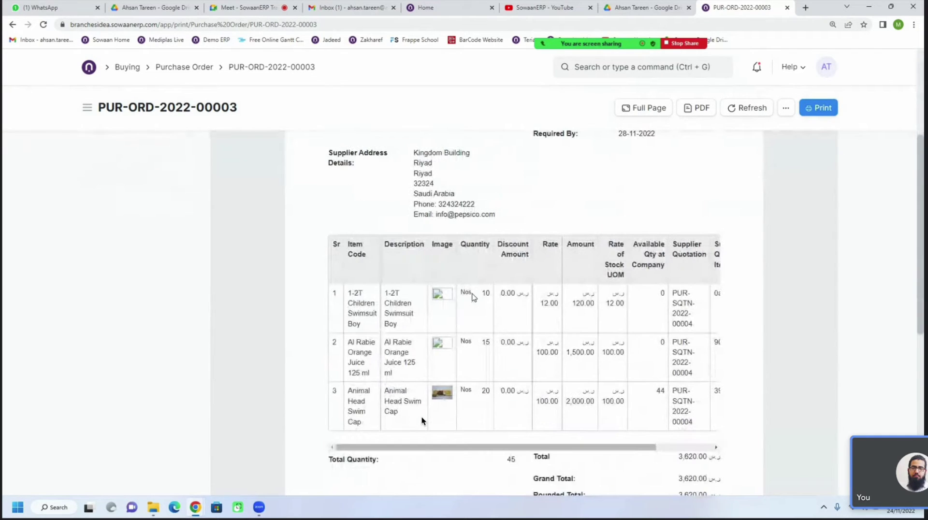
{"action": "scroll", "coordinate": [472, 296], "scroll_direction": "up", "scroll_amount": 1}
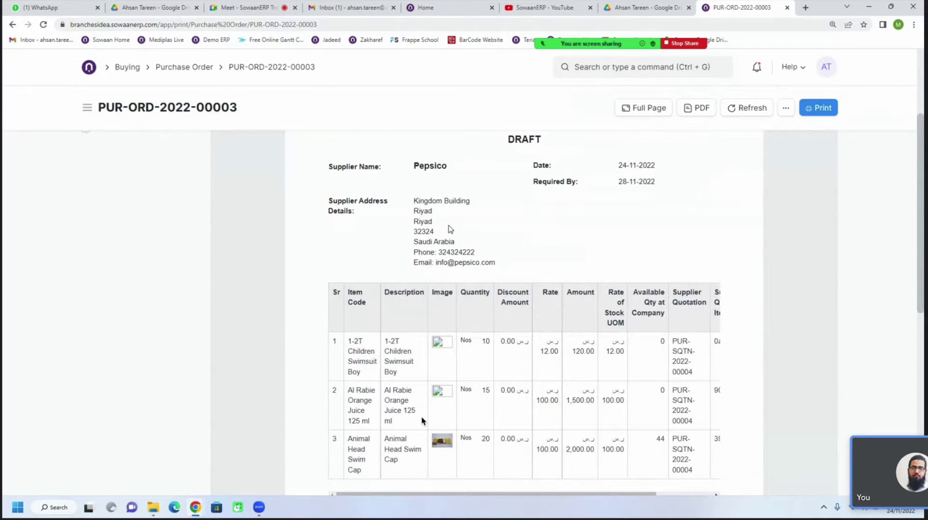
{"action": "scroll", "coordinate": [450, 228], "scroll_direction": "down", "scroll_amount": 3}
{"action": "scroll", "coordinate": [450, 228], "scroll_direction": "up", "scroll_amount": 4}
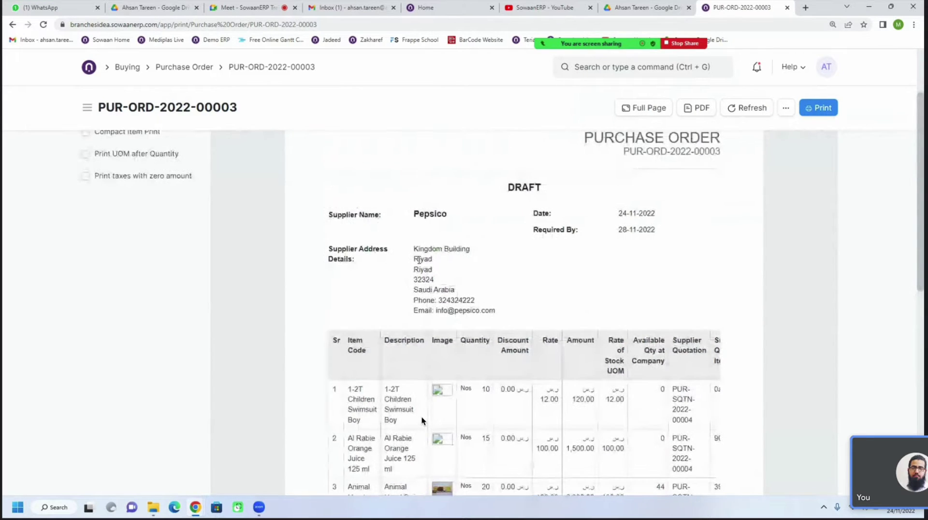
{"action": "left_click", "coordinate": [12, 25]}
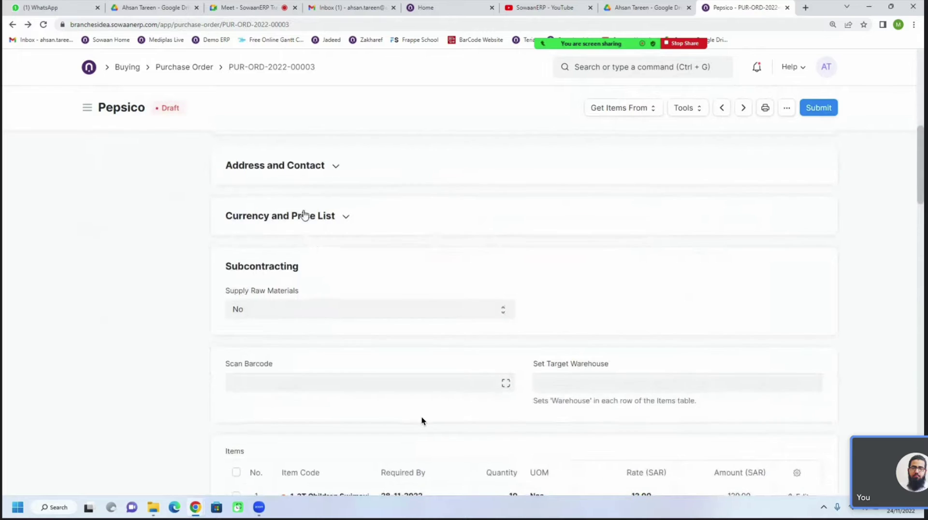
Clear the currency field and try AED, then switch back to SAR
{"action": "left_click", "coordinate": [304, 215]}
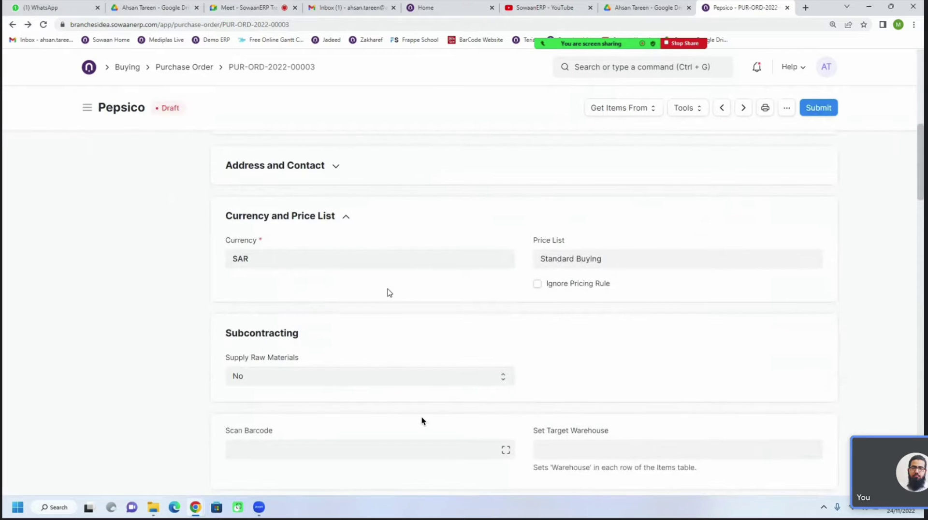
{"action": "double_click", "coordinate": [360, 266]}
{"action": "key", "text": "BackSpace"}
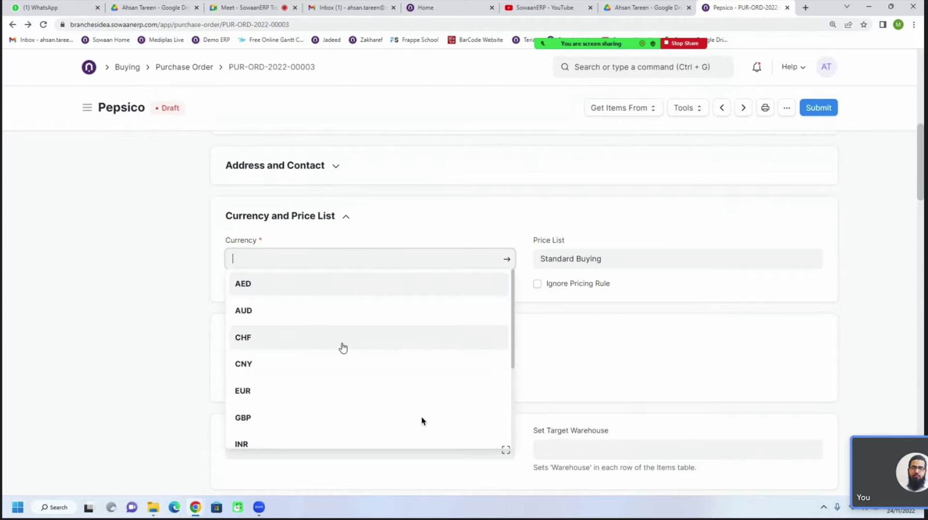
{"action": "scroll", "coordinate": [342, 348], "scroll_direction": "down", "scroll_amount": 3}
{"action": "scroll", "coordinate": [342, 348], "scroll_direction": "up", "scroll_amount": 2}
{"action": "scroll", "coordinate": [343, 348], "scroll_direction": "up", "scroll_amount": 2}
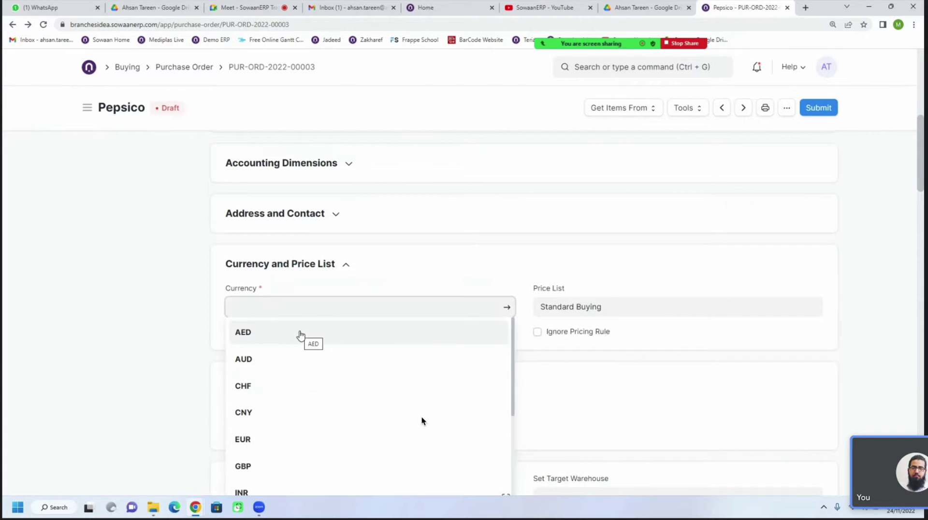
{"action": "scroll", "coordinate": [300, 333], "scroll_direction": "down", "scroll_amount": 3}
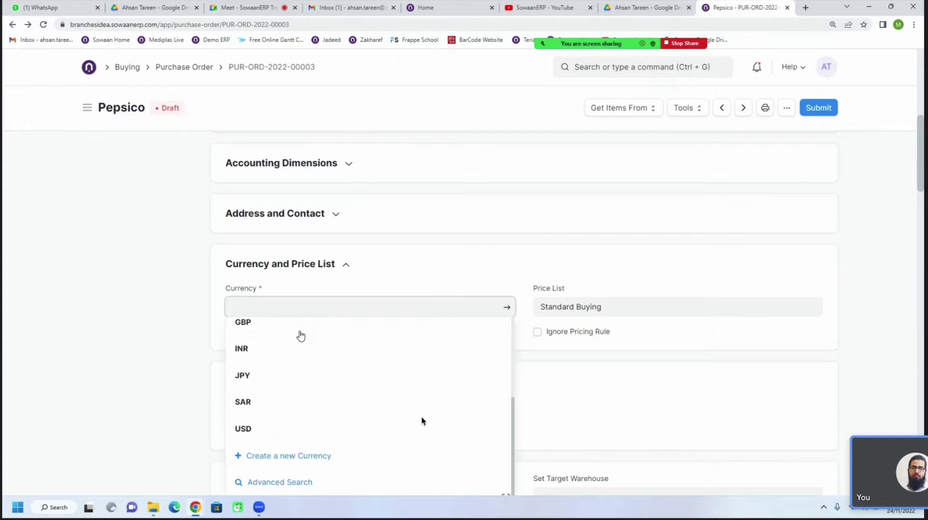
{"action": "scroll", "coordinate": [295, 345], "scroll_direction": "up", "scroll_amount": 3}
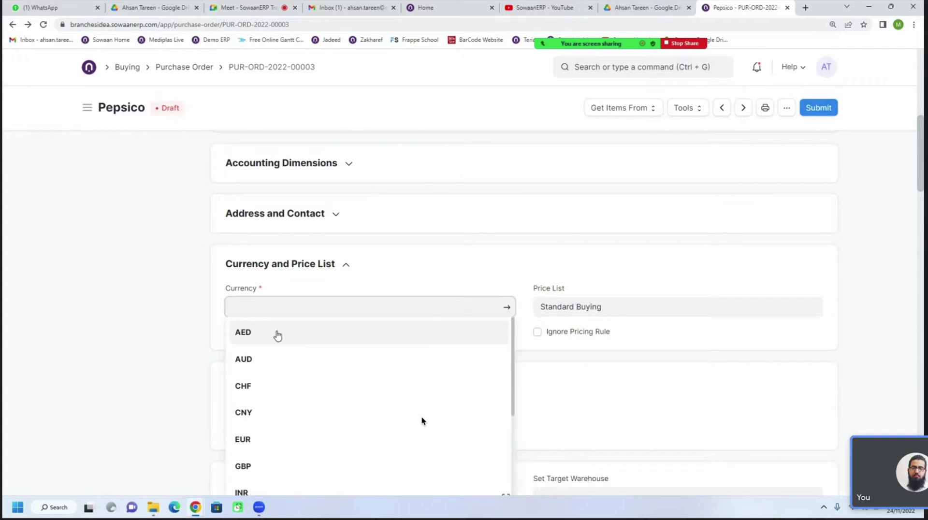
{"action": "left_click", "coordinate": [278, 333]}
{"action": "left_click", "coordinate": [273, 272]}
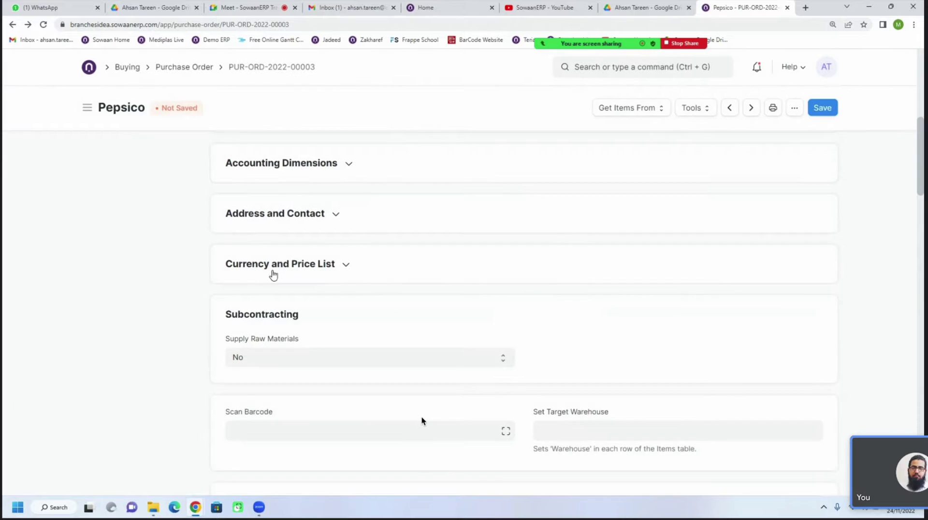
{"action": "left_click", "coordinate": [273, 275]}
{"action": "double_click", "coordinate": [287, 317]}
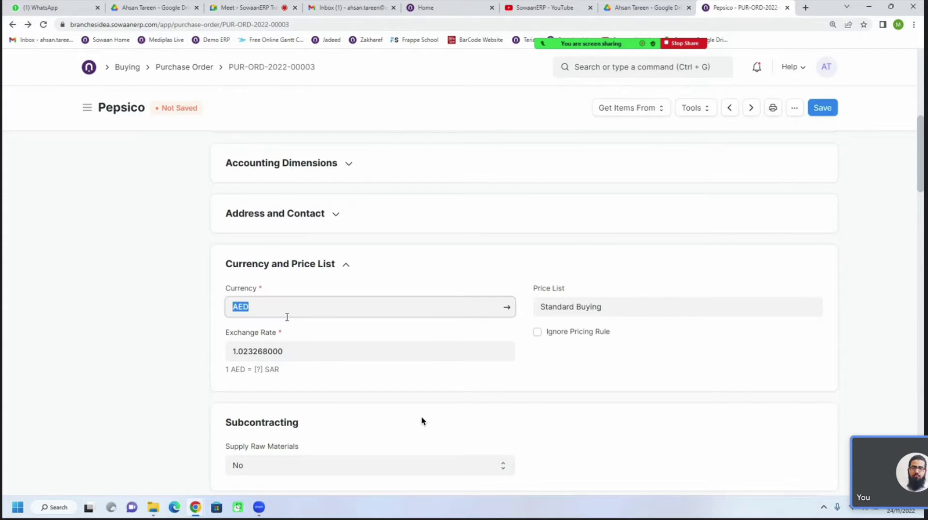
{"action": "type", "text": "sar"}
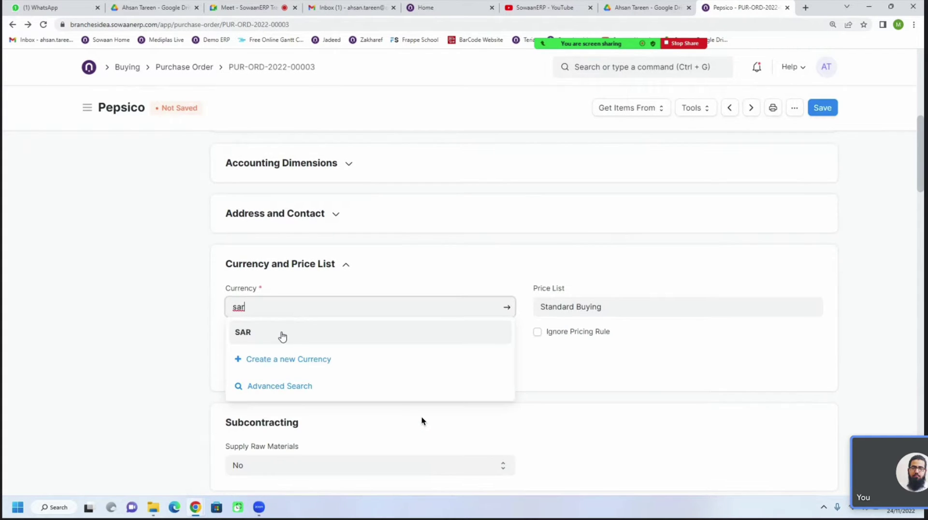
{"action": "left_click", "coordinate": [280, 334]}
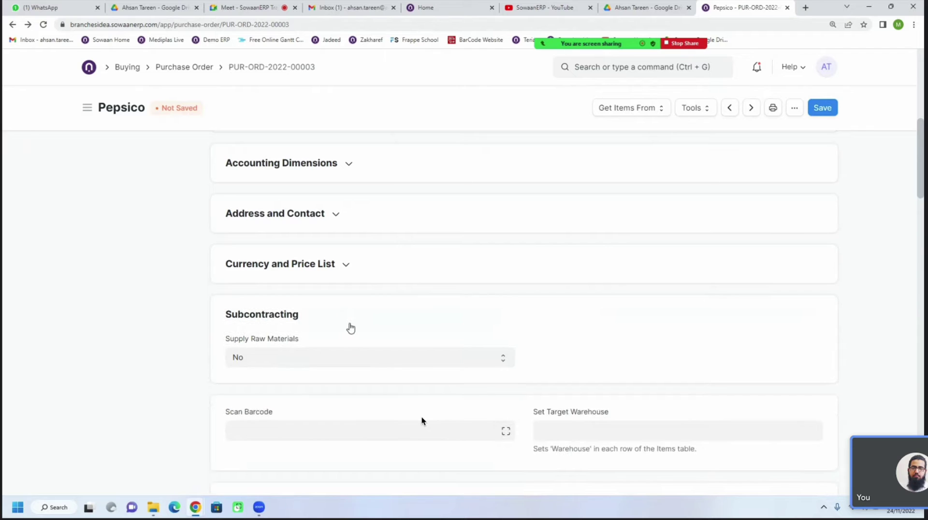
Change the currency to USD, bringing in a 3.756408 exchange rate
{"action": "left_click", "coordinate": [336, 268]}
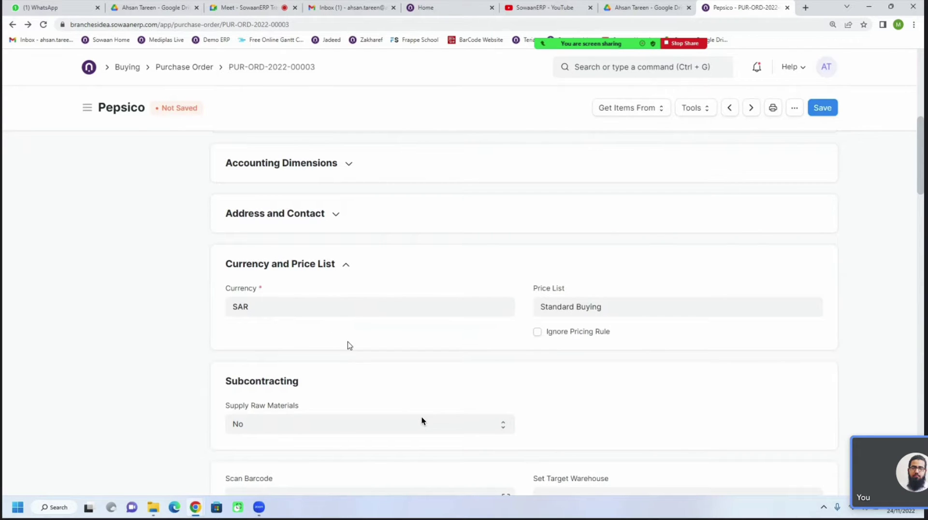
{"action": "left_click", "coordinate": [277, 317]}
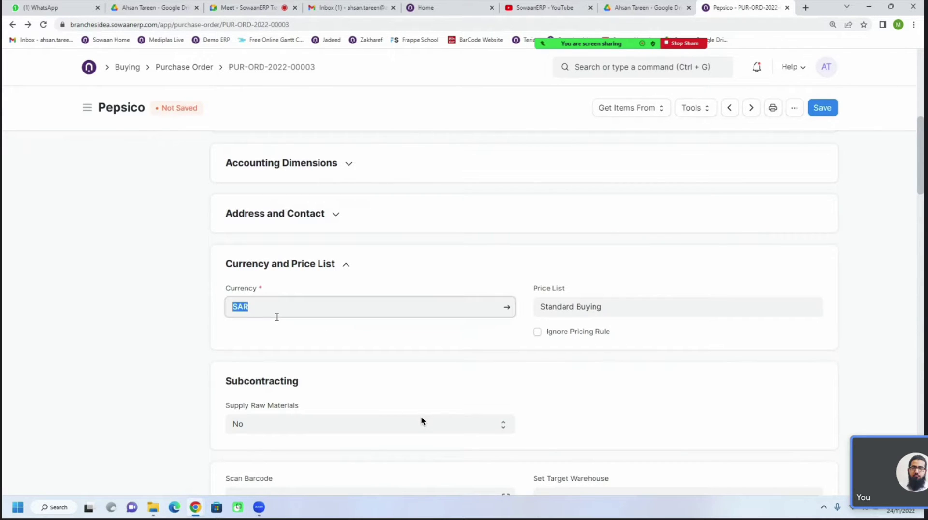
{"action": "type", "text": "aed"}
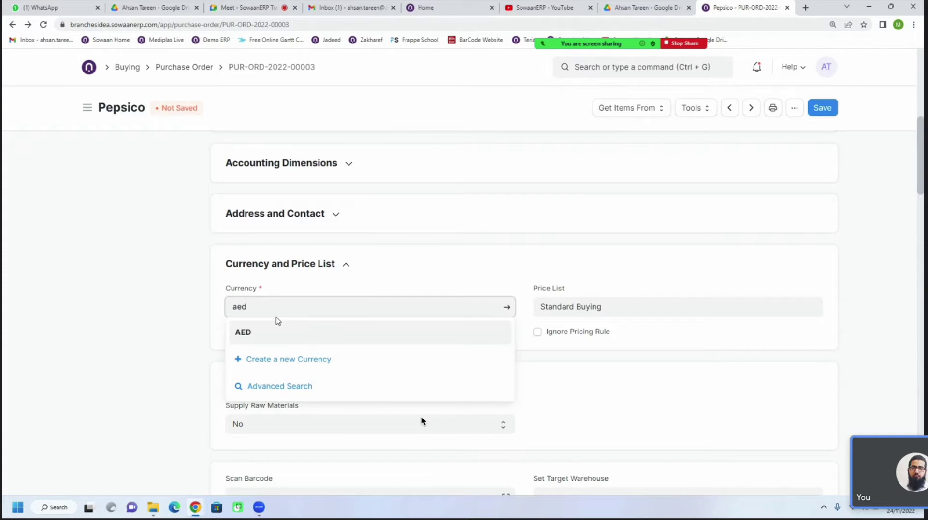
{"action": "double_click", "coordinate": [278, 309]}
{"action": "type", "text": "us"}
{"action": "left_click", "coordinate": [261, 335]}
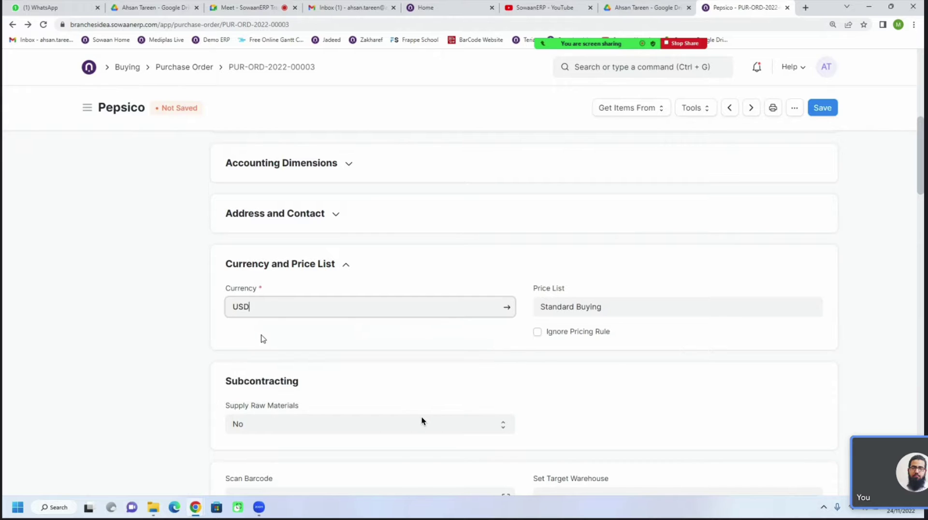
{"action": "left_click", "coordinate": [271, 272]}
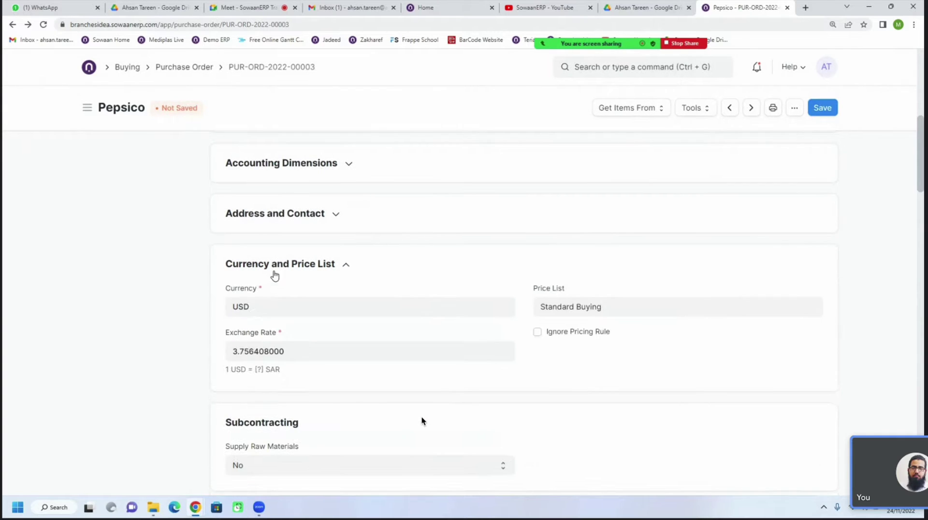
Set the USD exchange rate to 3.65 and review the resulting USD item rates
{"action": "left_click", "coordinate": [297, 352]}
{"action": "left_click", "coordinate": [339, 381]}
{"action": "left_click", "coordinate": [317, 357]}
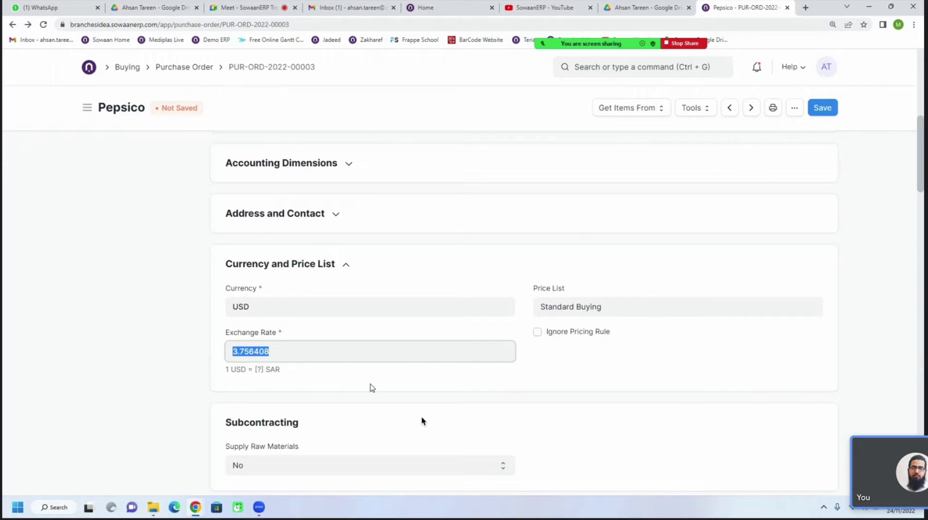
{"action": "type", "text": "3.65"}
{"action": "left_click", "coordinate": [582, 363]}
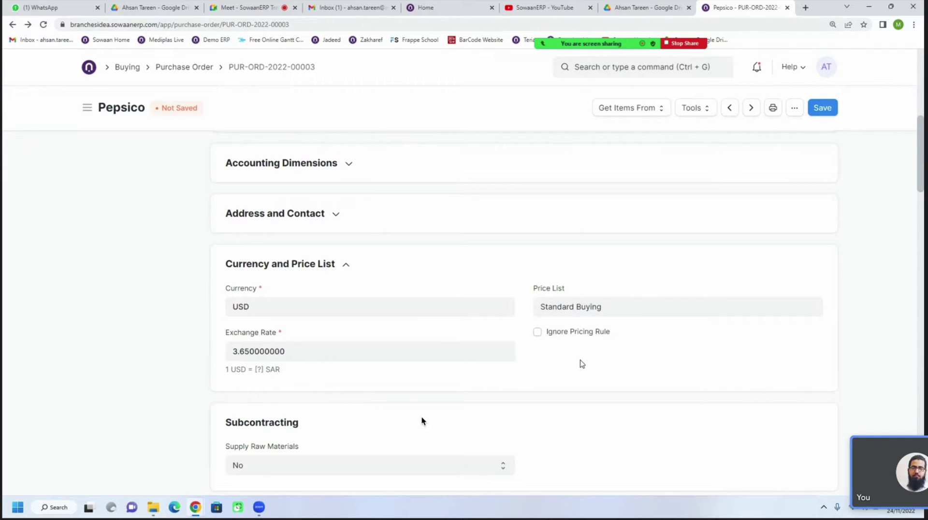
{"action": "left_click", "coordinate": [310, 264]}
{"action": "left_click", "coordinate": [286, 266]}
{"action": "scroll", "coordinate": [421, 421], "scroll_direction": "down", "scroll_amount": 1}
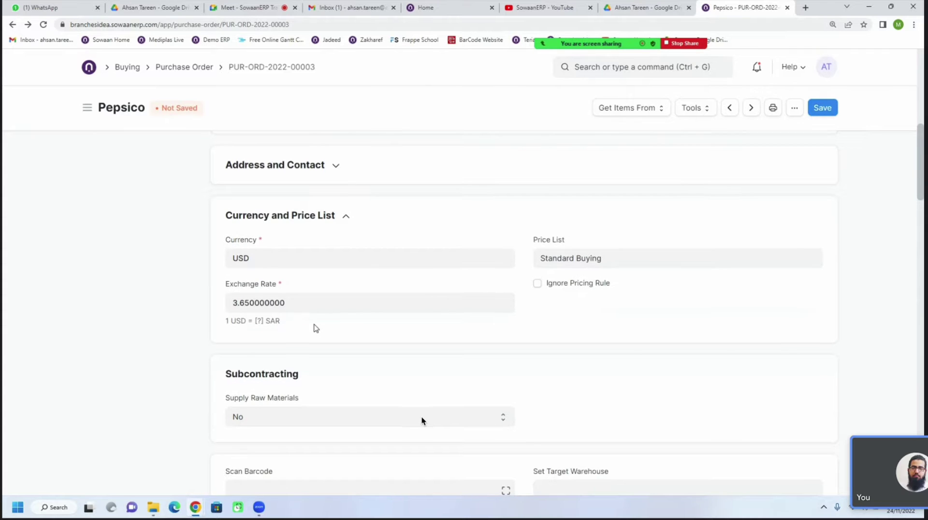
{"action": "scroll", "coordinate": [315, 327], "scroll_direction": "down", "scroll_amount": 2}
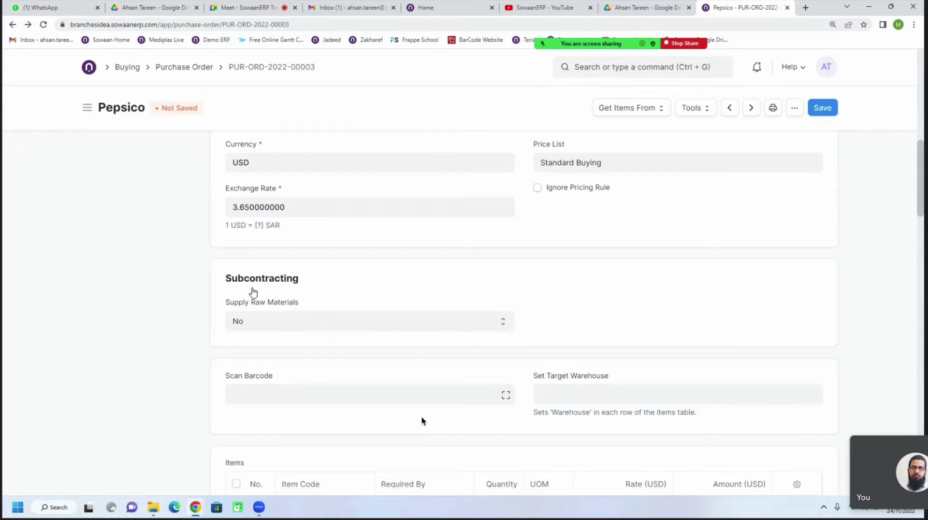
{"action": "scroll", "coordinate": [329, 338], "scroll_direction": "down", "scroll_amount": 2}
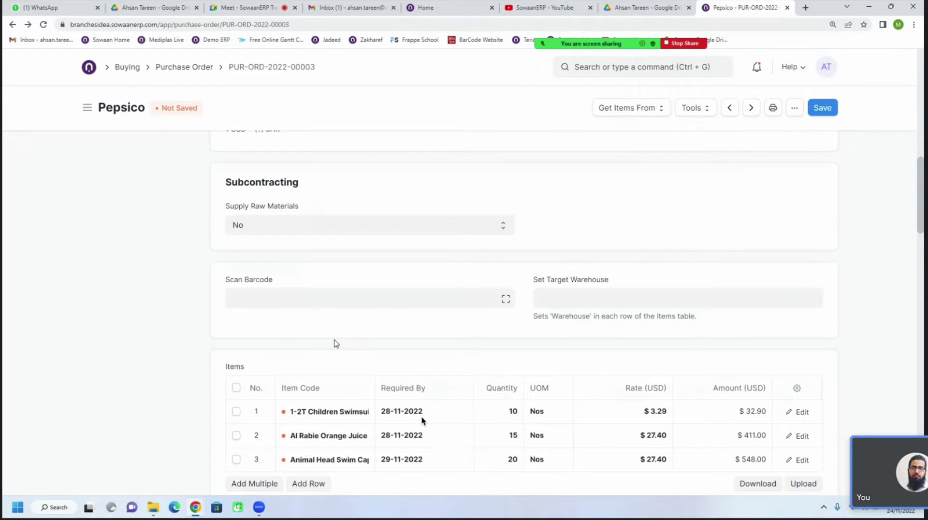
{"action": "scroll", "coordinate": [336, 343], "scroll_direction": "up", "scroll_amount": 2}
{"action": "scroll", "coordinate": [336, 343], "scroll_direction": "up", "scroll_amount": 1}
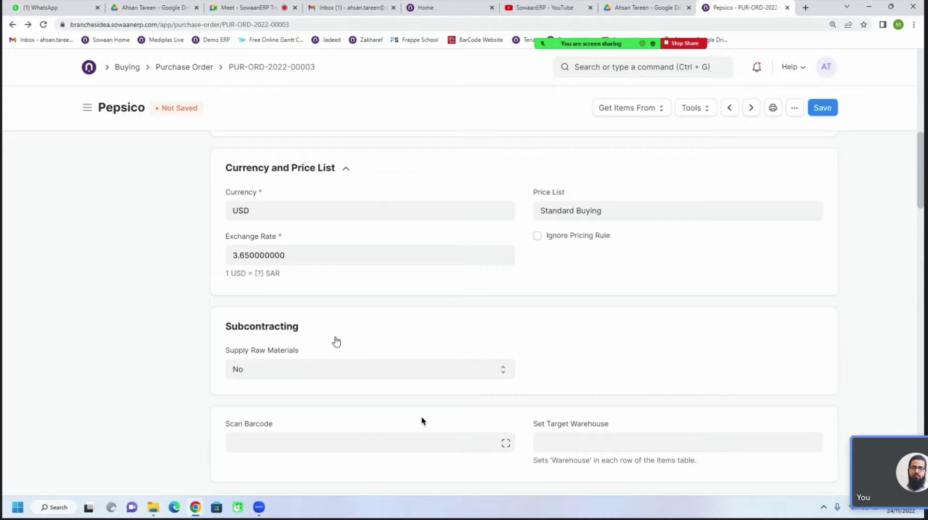
{"action": "scroll", "coordinate": [337, 342], "scroll_direction": "down", "scroll_amount": 5}
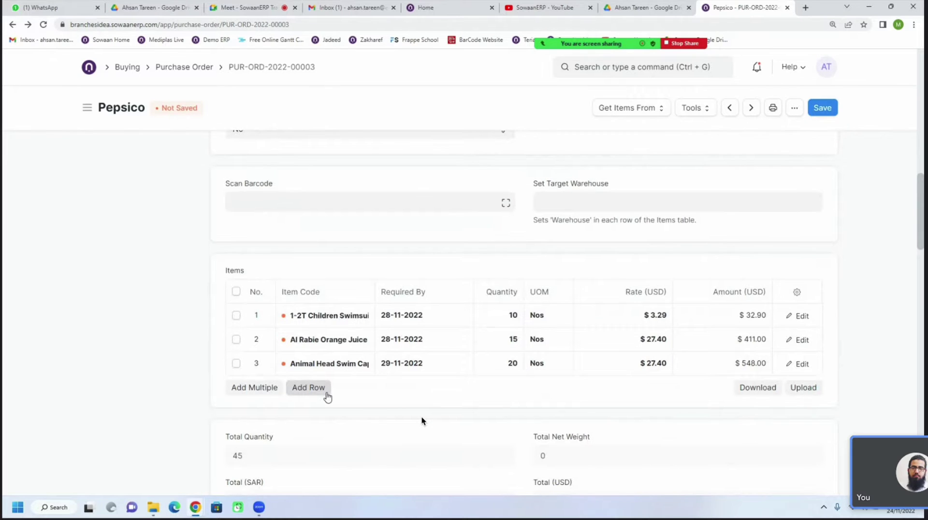
{"action": "scroll", "coordinate": [326, 396], "scroll_direction": "up", "scroll_amount": 3}
{"action": "scroll", "coordinate": [326, 396], "scroll_direction": "down", "scroll_amount": 3}
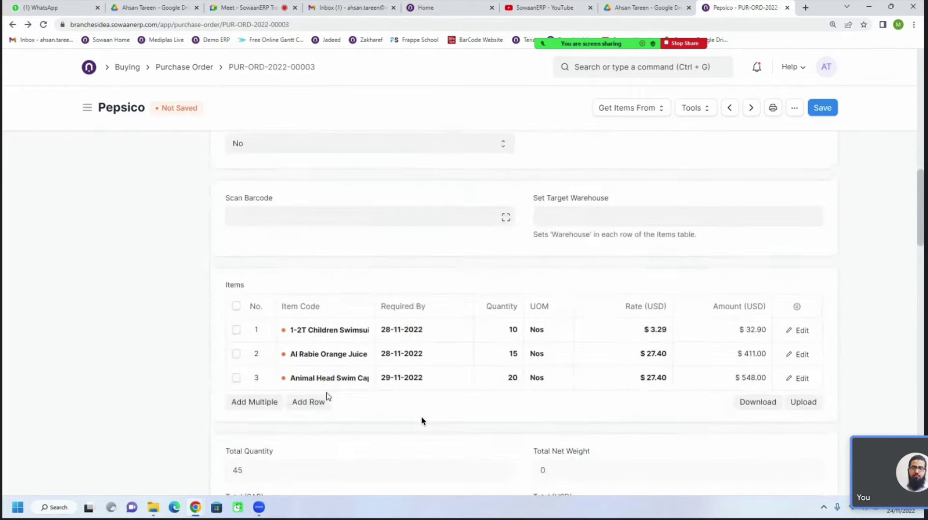
{"action": "scroll", "coordinate": [328, 396], "scroll_direction": "up", "scroll_amount": 3}
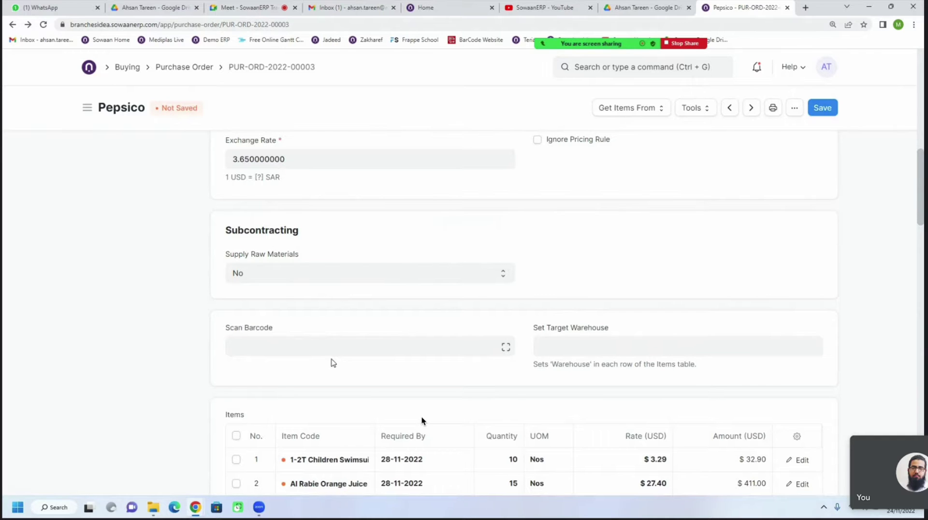
{"action": "scroll", "coordinate": [333, 363], "scroll_direction": "down", "scroll_amount": 2}
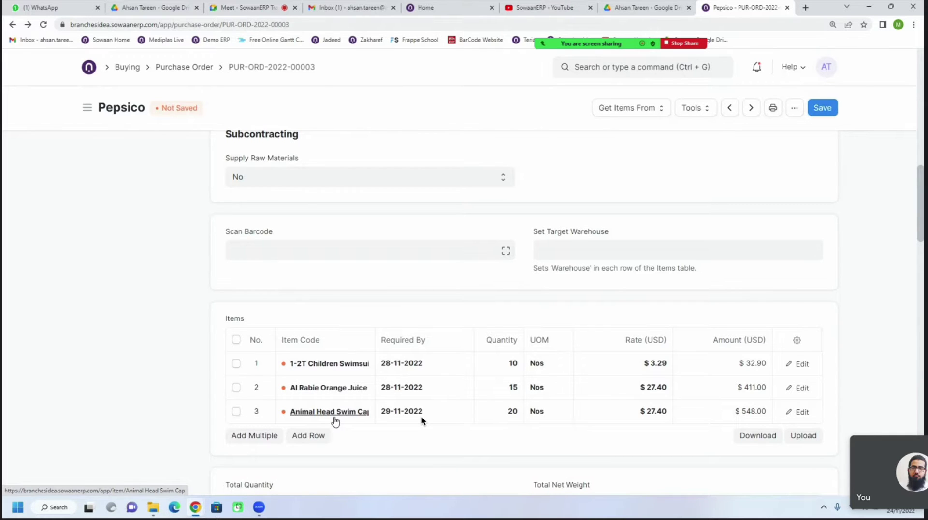
{"action": "left_click", "coordinate": [311, 437]}
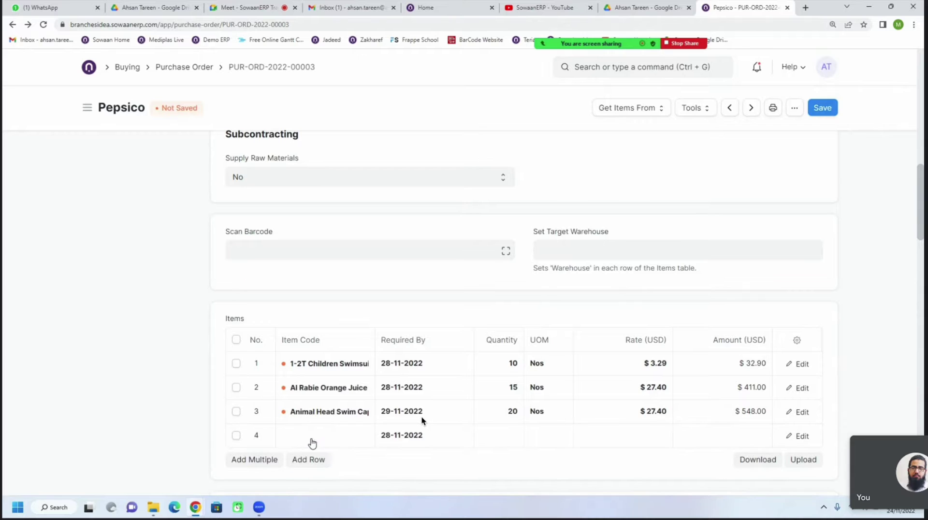
{"action": "scroll", "coordinate": [421, 421], "scroll_direction": "down", "scroll_amount": 2}
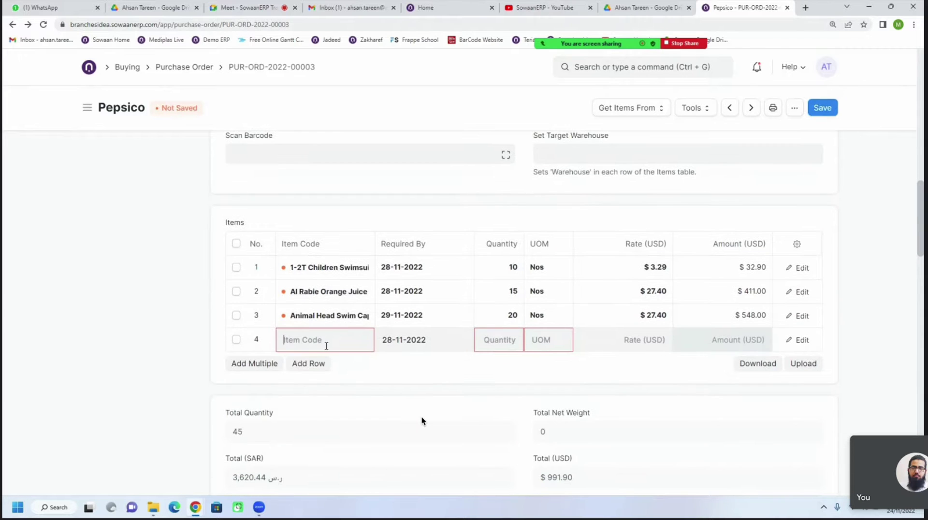
{"action": "left_click", "coordinate": [326, 346]}
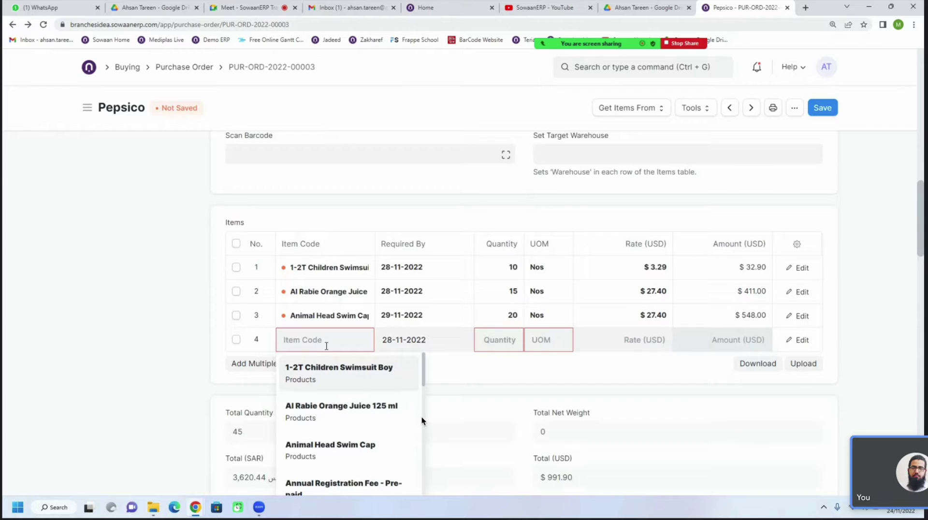
{"action": "left_click", "coordinate": [239, 343]}
{"action": "left_click", "coordinate": [236, 339]}
{"action": "left_click", "coordinate": [243, 363]}
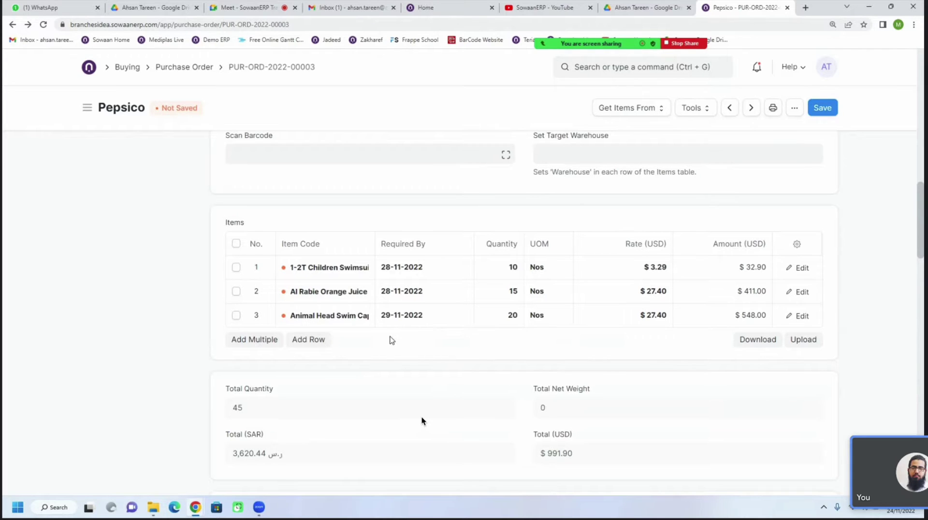
{"action": "scroll", "coordinate": [387, 300], "scroll_direction": "down", "scroll_amount": 7}
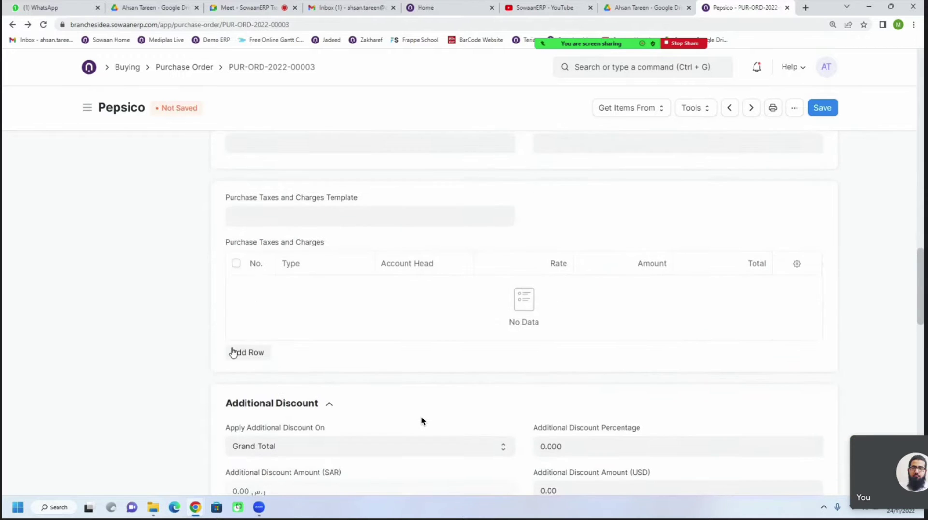
Apply the KSA VAT 15% - BI taxes and charges template to the order
{"action": "left_click", "coordinate": [239, 353]}
{"action": "scroll", "coordinate": [313, 186], "scroll_direction": "down", "scroll_amount": 2}
{"action": "scroll", "coordinate": [281, 236], "scroll_direction": "up", "scroll_amount": 2}
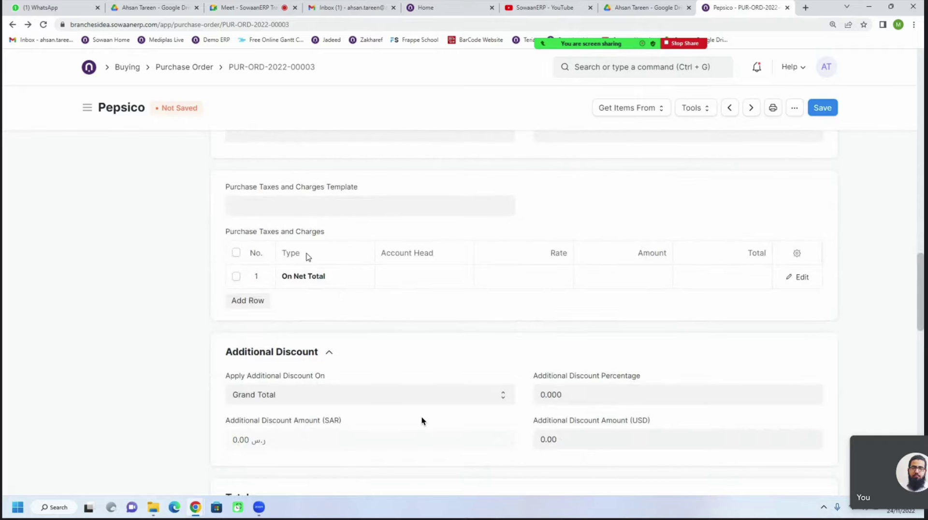
{"action": "scroll", "coordinate": [311, 211], "scroll_direction": "up", "scroll_amount": 1}
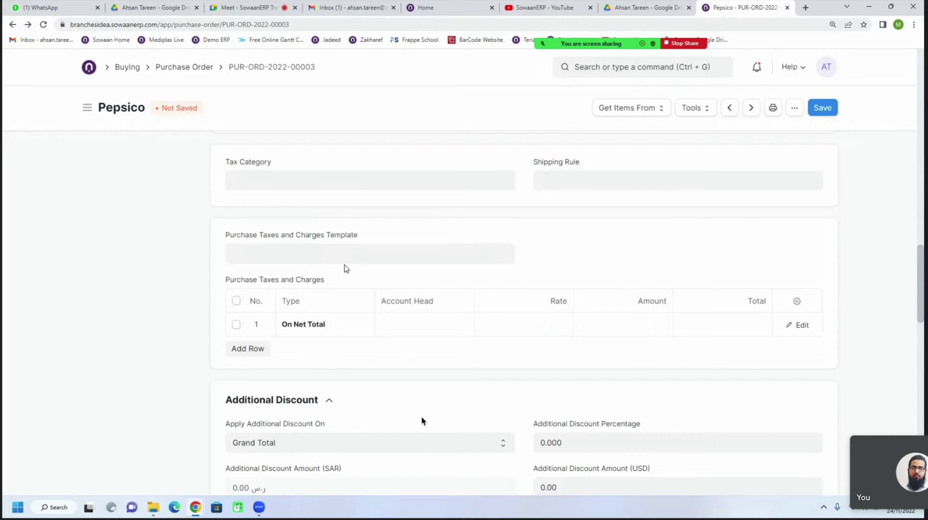
{"action": "left_click", "coordinate": [332, 256]}
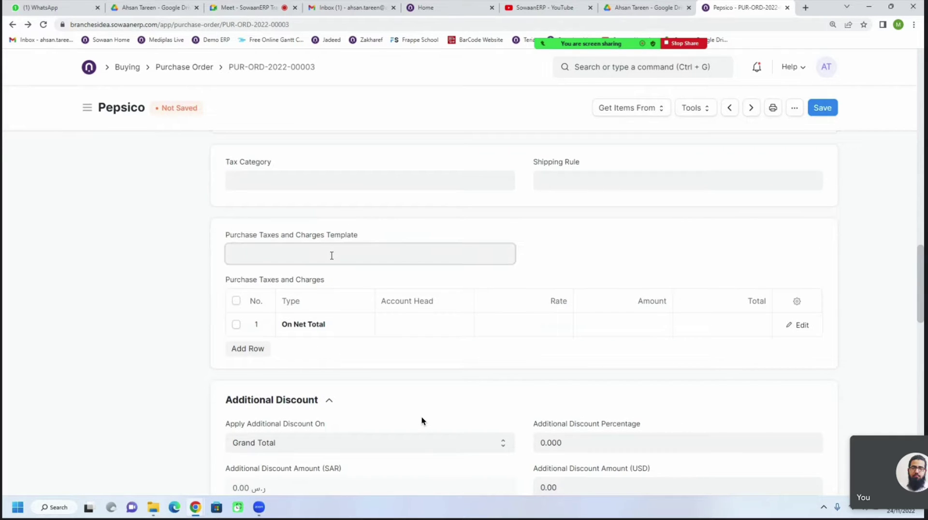
{"action": "left_click", "coordinate": [265, 333]}
Delete the duplicate VAT row and add a second tax row of type Actual
{"action": "scroll", "coordinate": [478, 337], "scroll_direction": "down", "scroll_amount": 2}
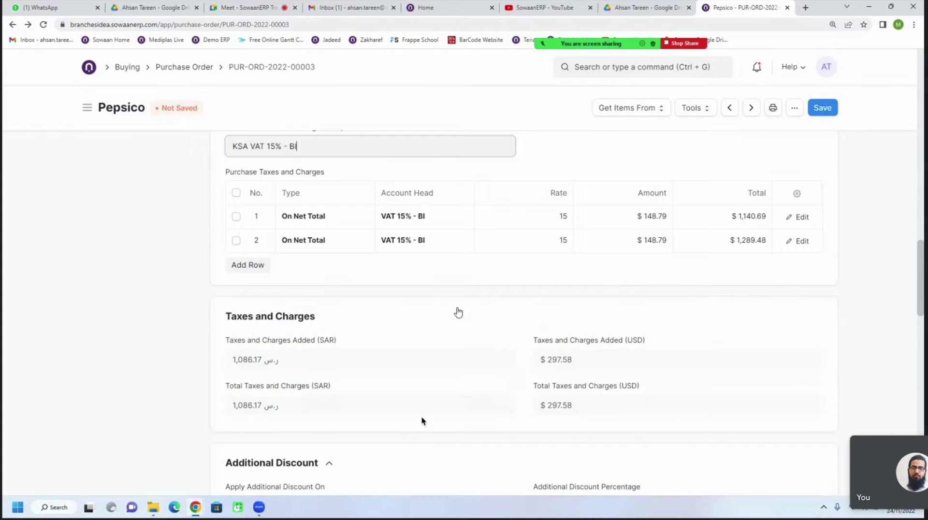
{"action": "left_click", "coordinate": [236, 241]}
{"action": "left_click", "coordinate": [244, 267]}
{"action": "left_click", "coordinate": [254, 241]}
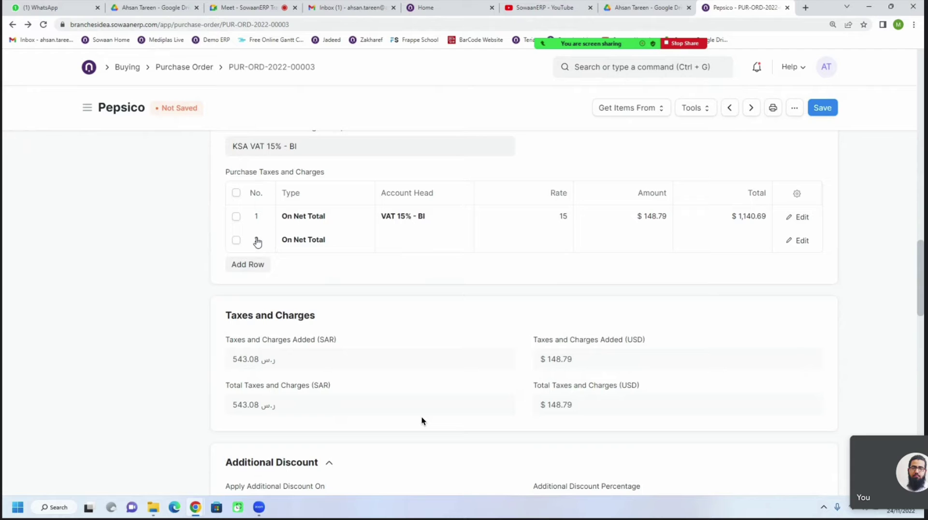
{"action": "left_click", "coordinate": [333, 249]}
{"action": "left_click", "coordinate": [323, 269]}
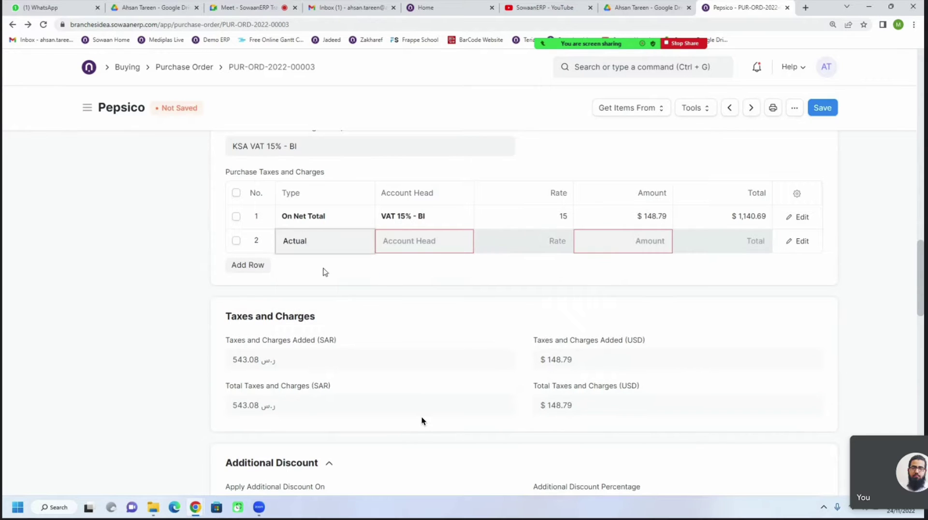
Search row 2's Account Head for 'trans' and start a new account named Transport Charges
{"action": "left_click", "coordinate": [445, 249]}
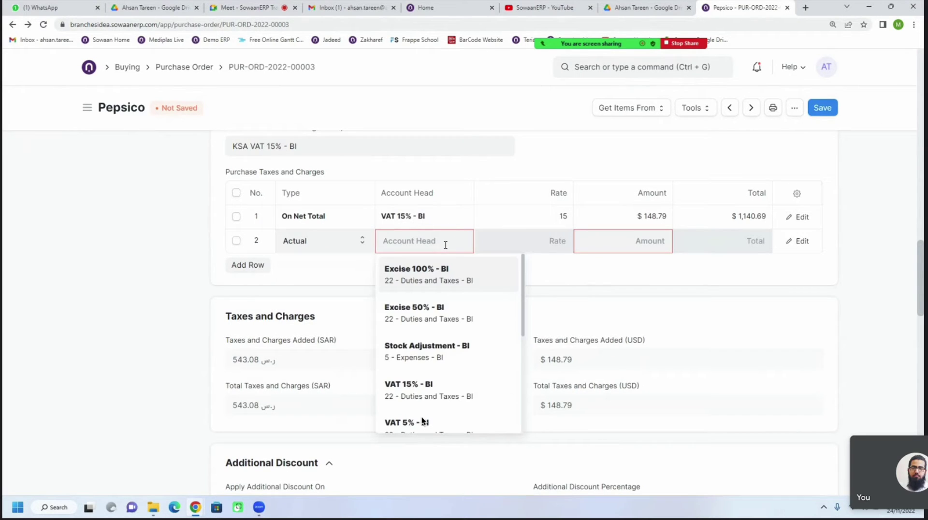
{"action": "type", "text": "fr"}
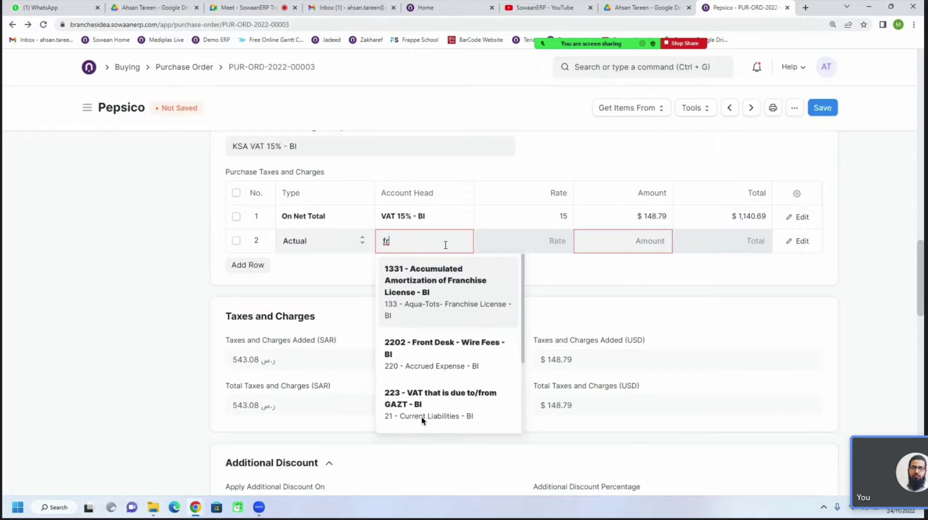
{"action": "key", "text": "BackSpace"}
{"action": "key", "text": "BackSpace"}
{"action": "type", "text": "trans"}
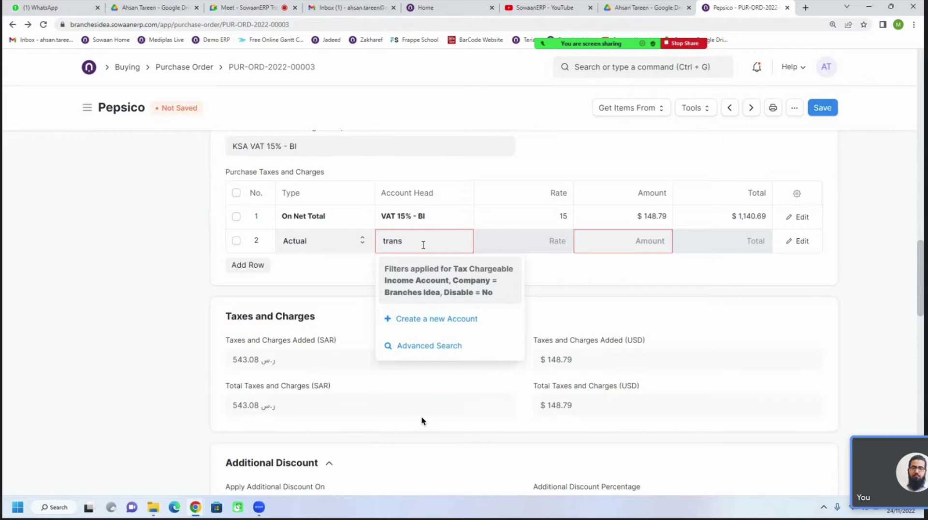
{"action": "left_click", "coordinate": [434, 319]}
{"action": "left_click", "coordinate": [264, 200]}
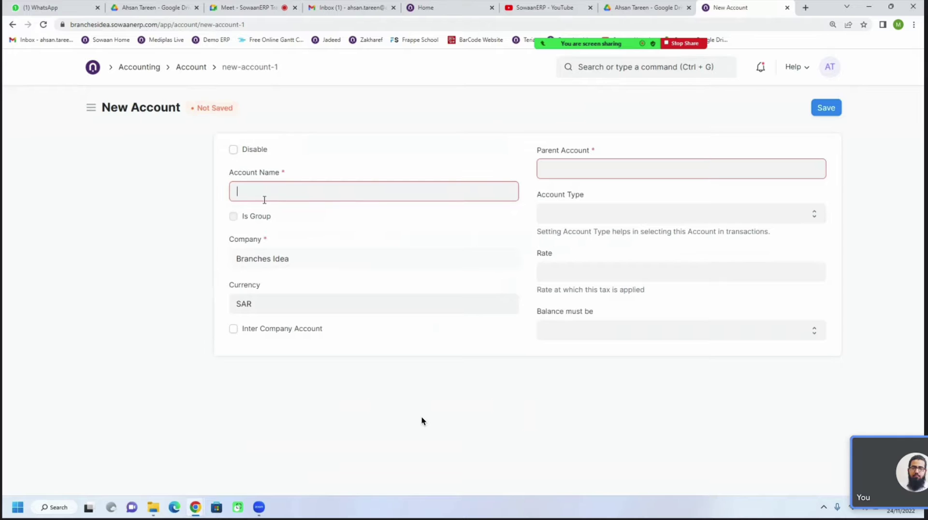
{"action": "type", "text": "Transport Charges"}
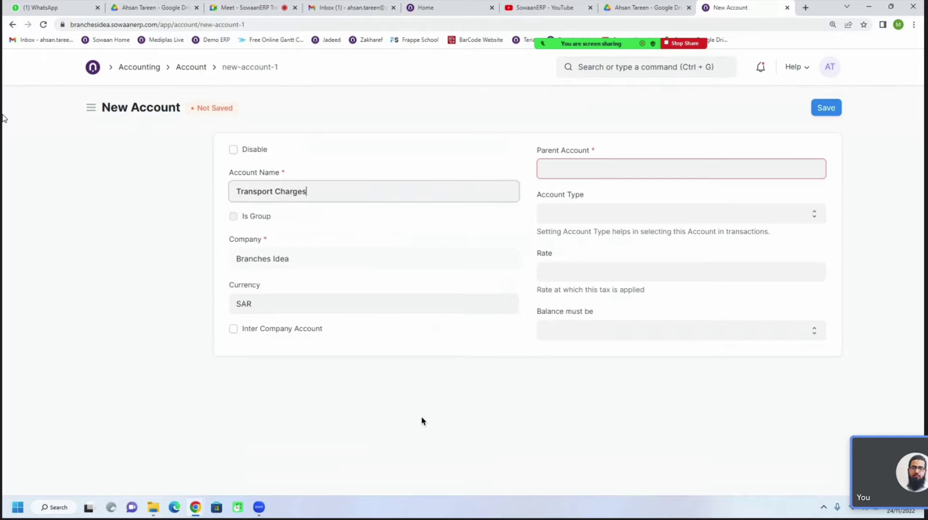
Abandon the unsaved Transport Charges account and go back to the Pepsico purchase order
{"action": "left_click", "coordinate": [43, 8]}
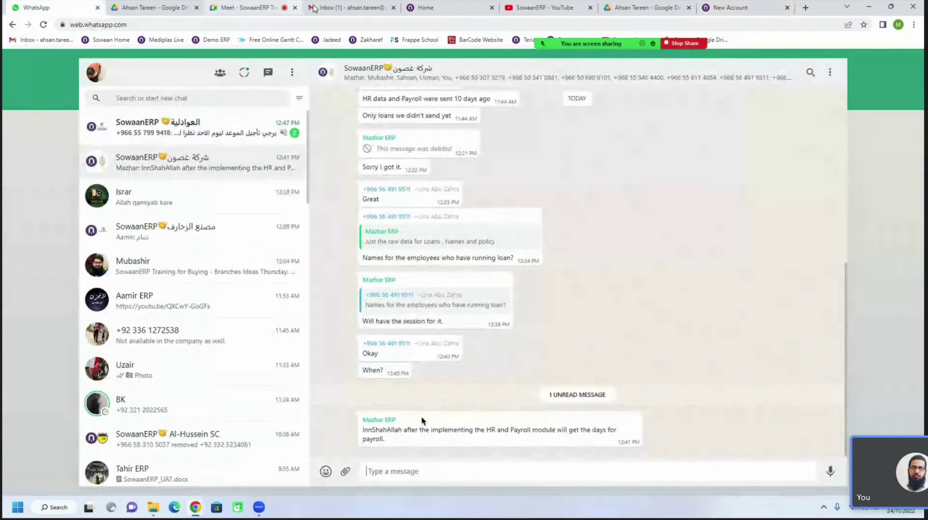
{"action": "left_click", "coordinate": [728, 8]}
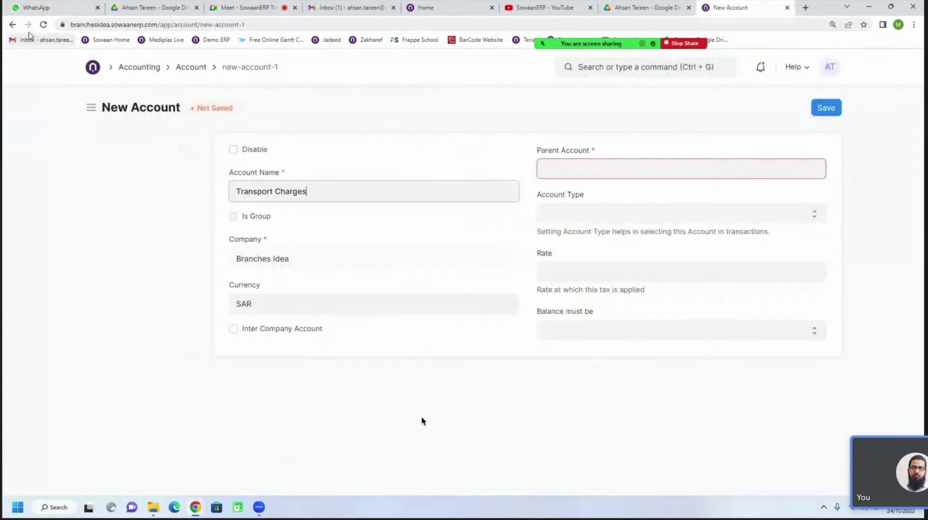
{"action": "left_click", "coordinate": [13, 27]}
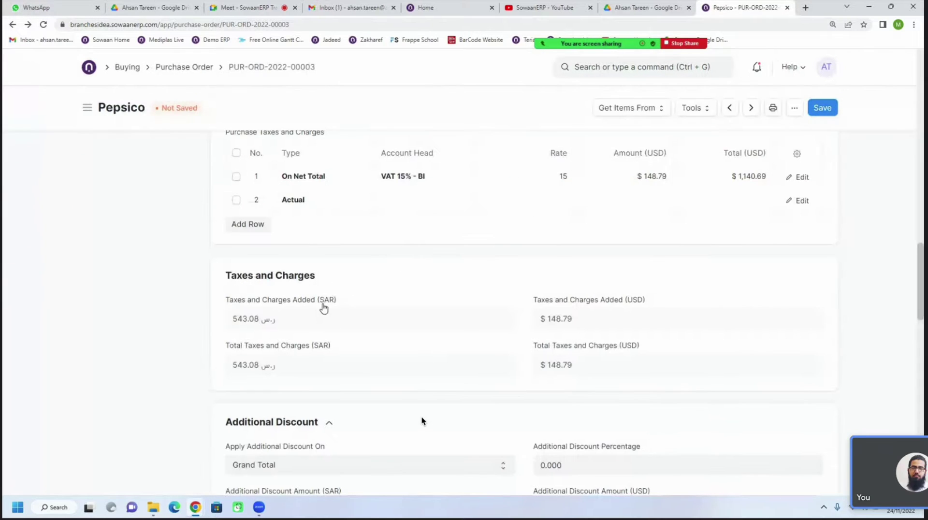
Look through row 2's Account Head options, trying the searches 'fr', 'tran' and 'exp'
{"action": "left_click", "coordinate": [411, 208]}
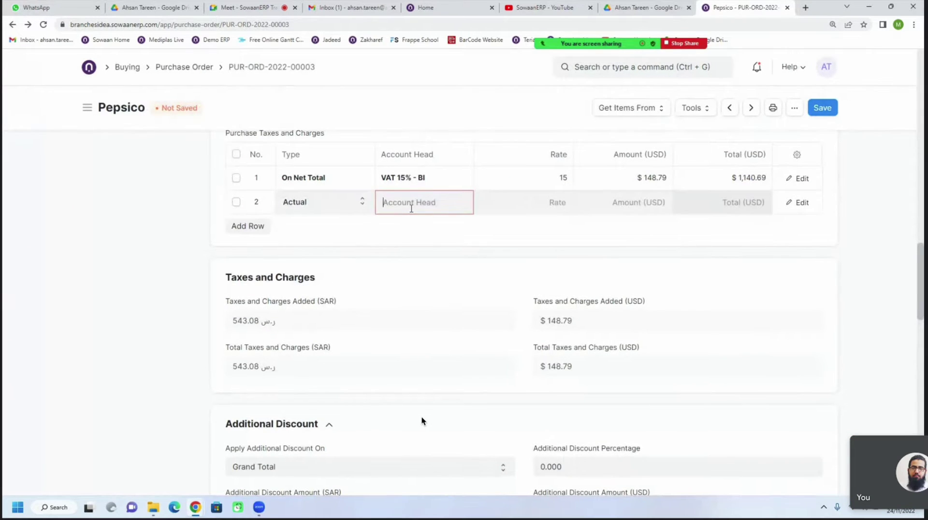
{"action": "type", "text": "fr"}
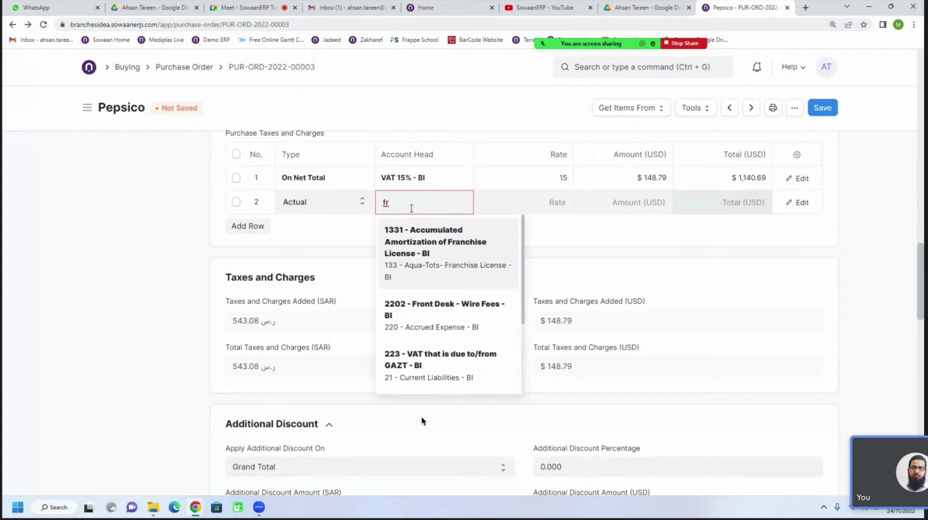
{"action": "key", "text": "BackSpace"}
{"action": "key", "text": "BackSpace"}
{"action": "type", "text": "t"}
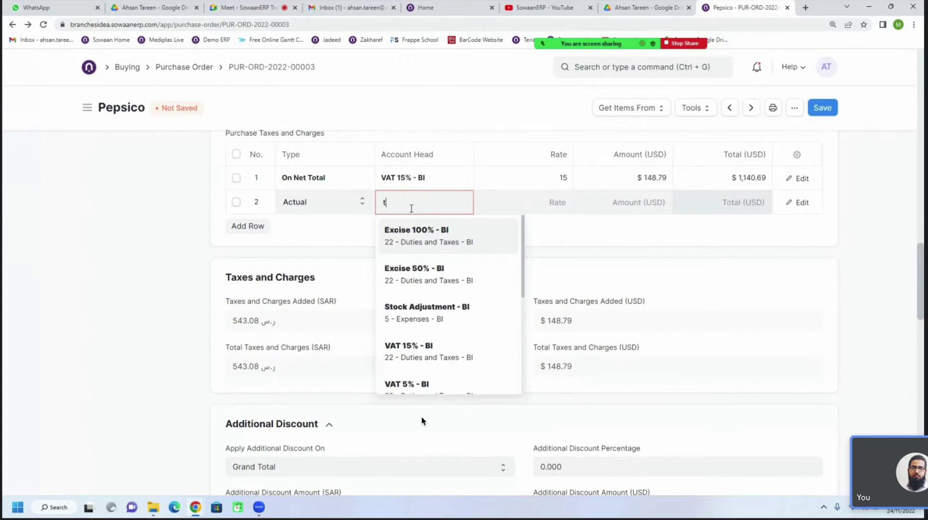
{"action": "type", "text": "ran"}
{"action": "key", "text": "BackSpace"}
{"action": "key", "text": "BackSpace"}
{"action": "key", "text": "BackSpace"}
{"action": "key", "text": "BackSpace"}
{"action": "type", "text": "exp"}
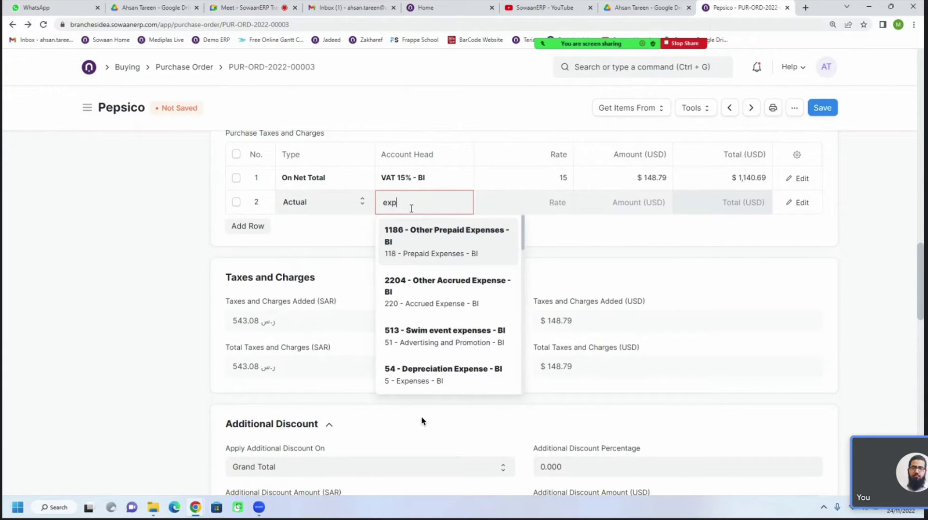
{"action": "scroll", "coordinate": [423, 300], "scroll_direction": "down", "scroll_amount": 4}
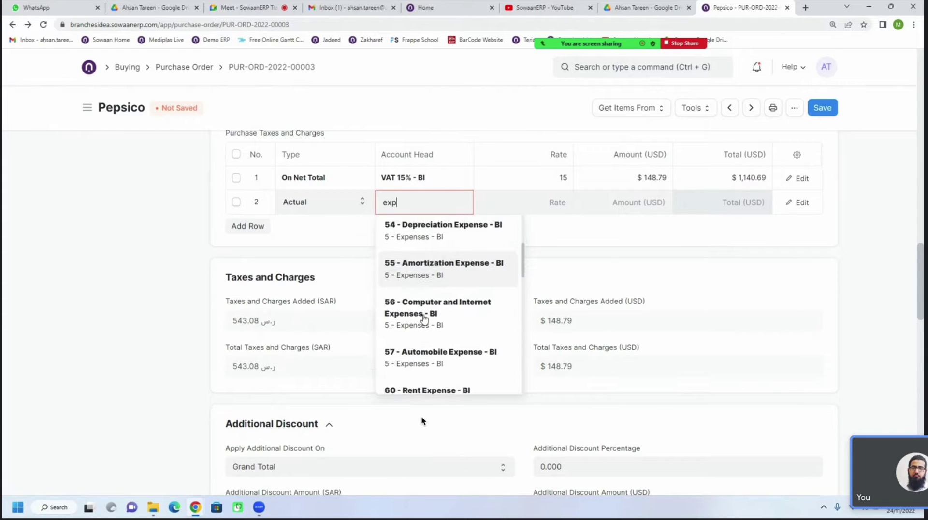
{"action": "scroll", "coordinate": [424, 319], "scroll_direction": "down", "scroll_amount": 3}
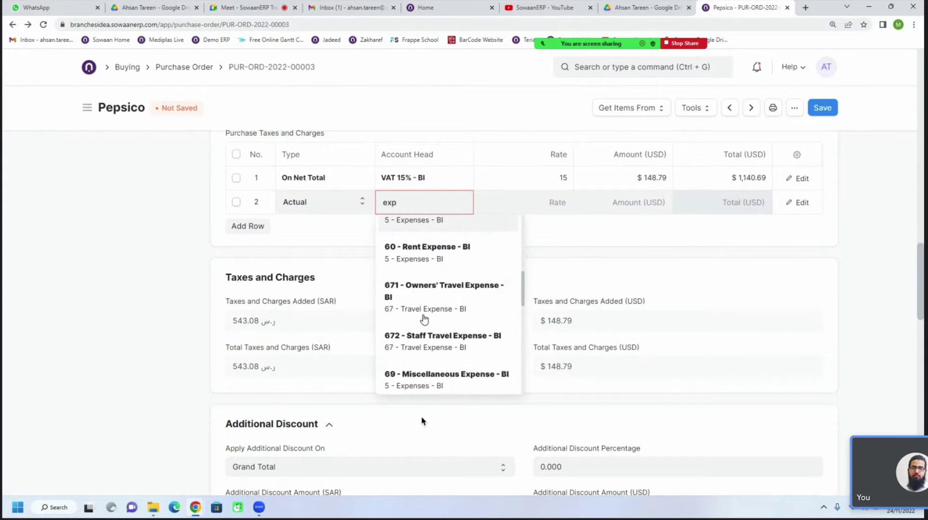
{"action": "scroll", "coordinate": [424, 319], "scroll_direction": "up", "scroll_amount": 1}
{"action": "scroll", "coordinate": [424, 319], "scroll_direction": "down", "scroll_amount": 2}
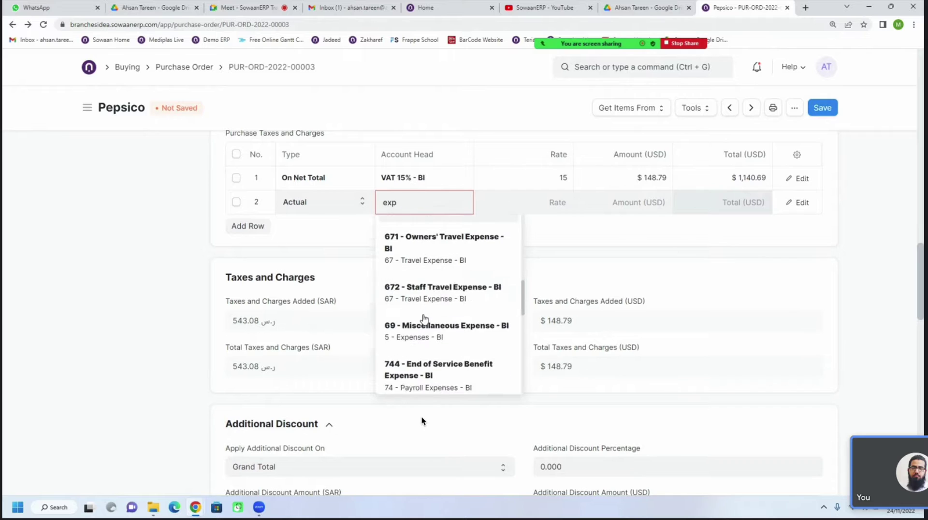
{"action": "scroll", "coordinate": [423, 319], "scroll_direction": "up", "scroll_amount": 1}
{"action": "scroll", "coordinate": [424, 319], "scroll_direction": "down", "scroll_amount": 2}
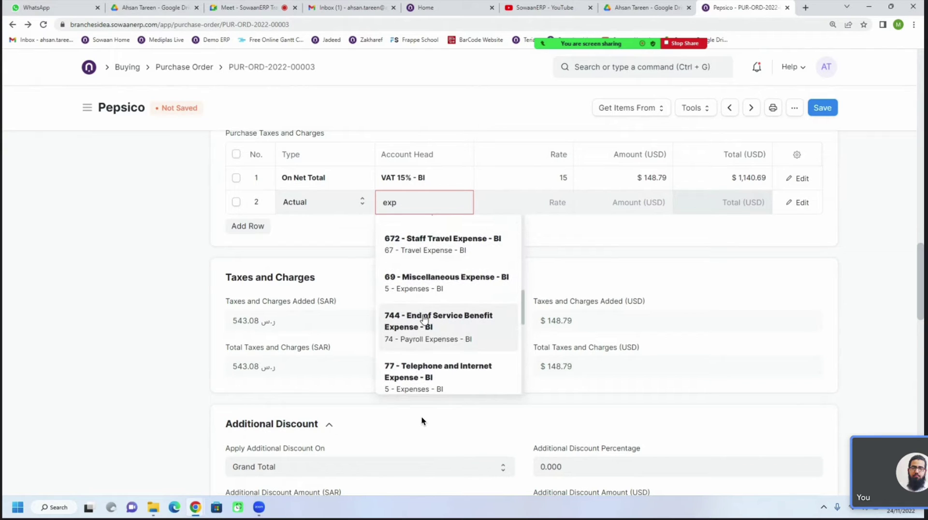
{"action": "scroll", "coordinate": [424, 319], "scroll_direction": "down", "scroll_amount": 3}
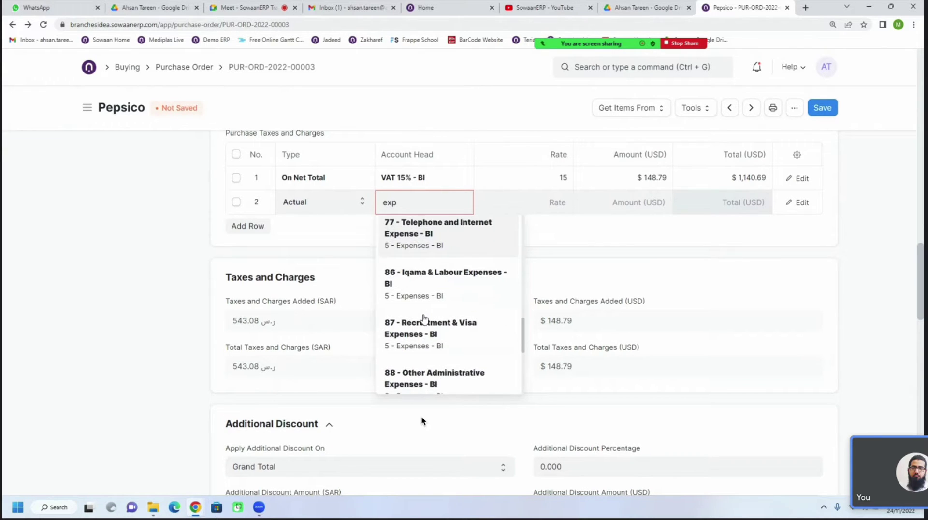
{"action": "scroll", "coordinate": [424, 319], "scroll_direction": "up", "scroll_amount": 3}
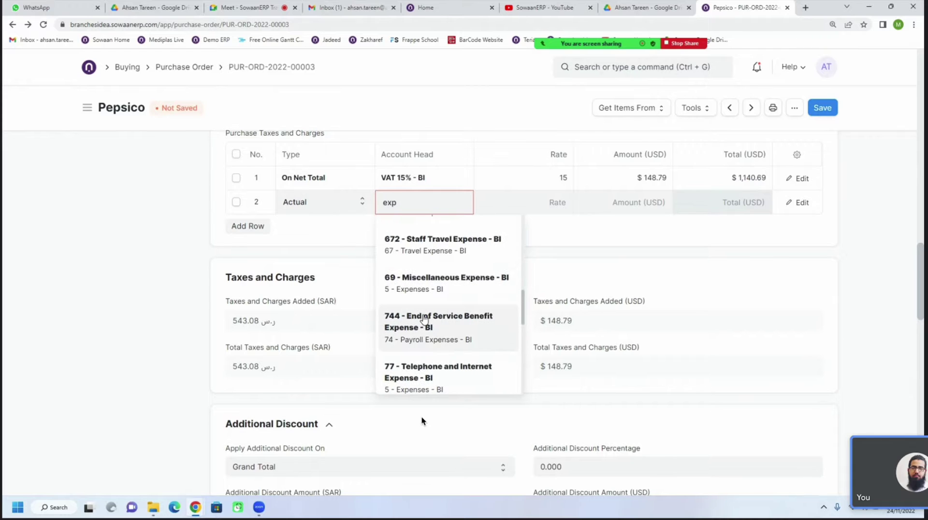
Search 'shipp' and set row 2's account head to 76 - Shipping - BI
{"action": "double_click", "coordinate": [410, 203]}
{"action": "type", "text": "shipp"}
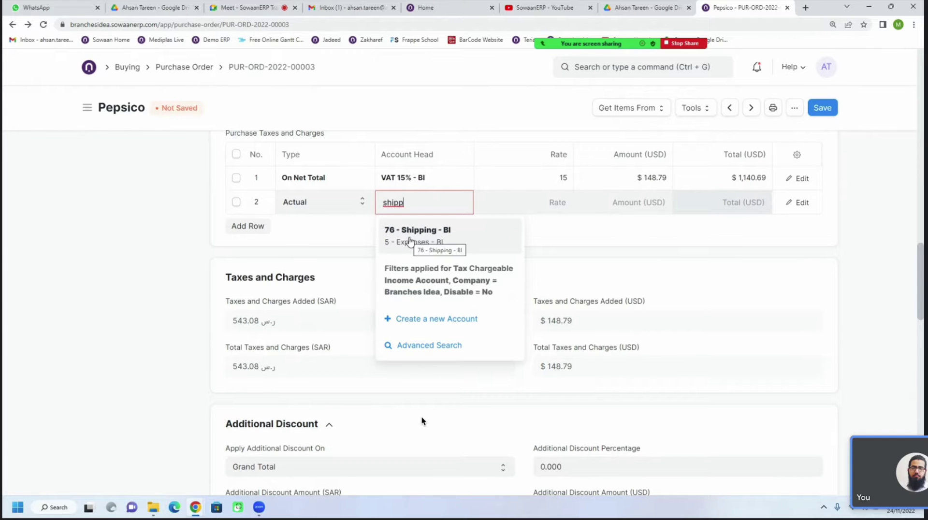
{"action": "left_click", "coordinate": [410, 240]}
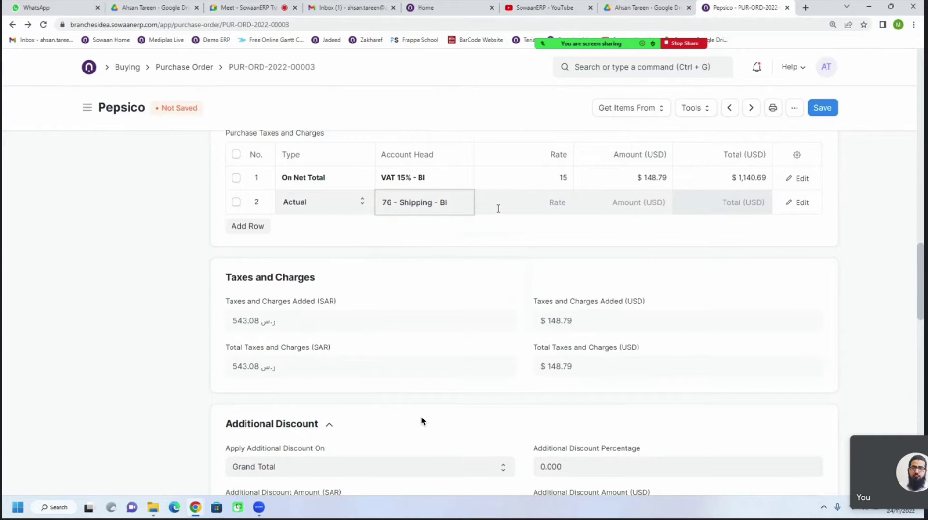
{"action": "scroll", "coordinate": [541, 277], "scroll_direction": "up", "scroll_amount": 6}
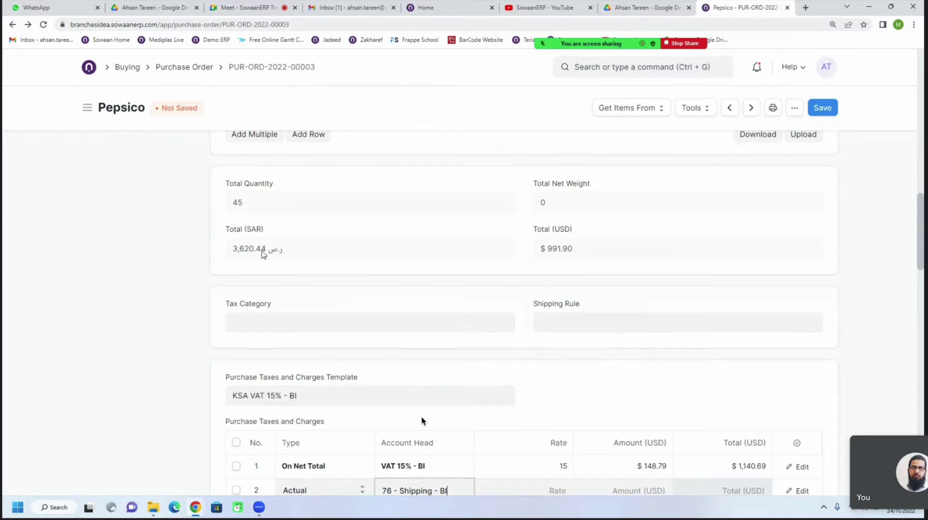
Enter a rate of 100 on row 2, the Actual 76 - Shipping - BI charge
{"action": "scroll", "coordinate": [460, 277], "scroll_direction": "down", "scroll_amount": 4}
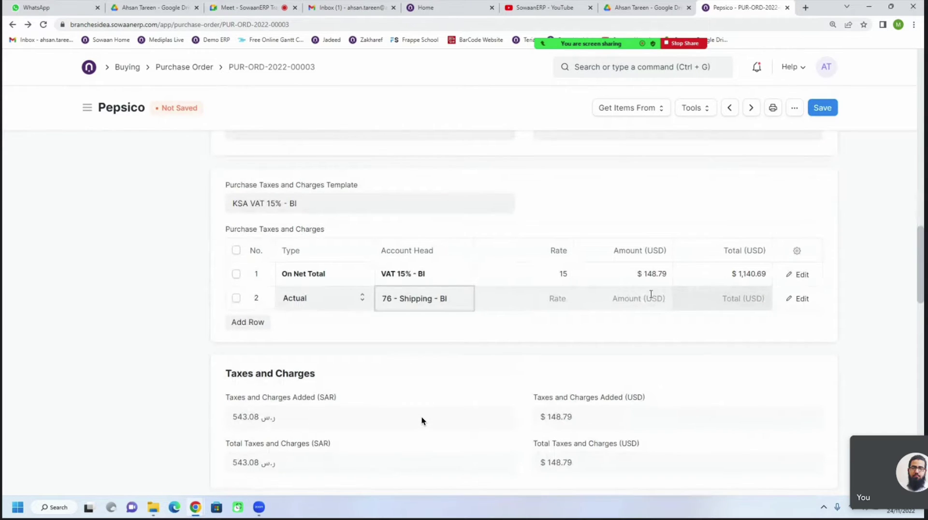
{"action": "left_click", "coordinate": [565, 299]}
{"action": "type", "text": "100"}
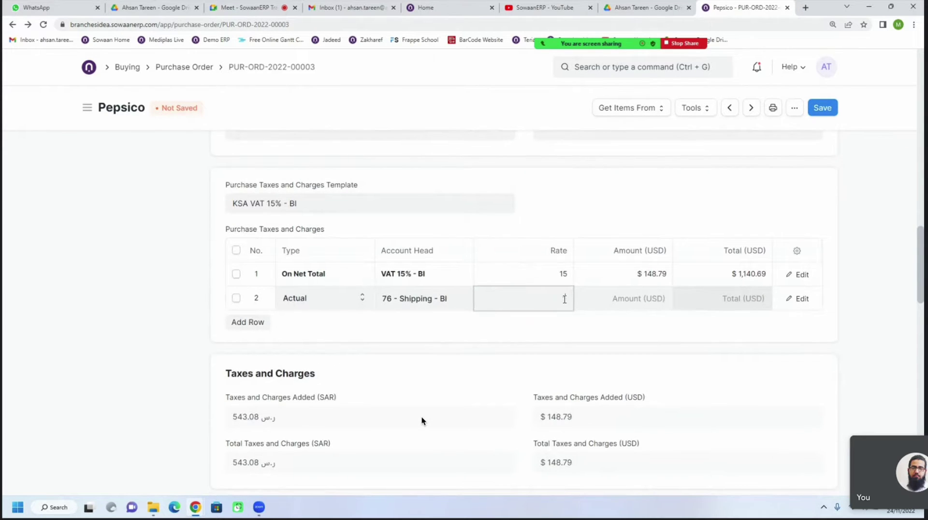
{"action": "left_click", "coordinate": [560, 323]}
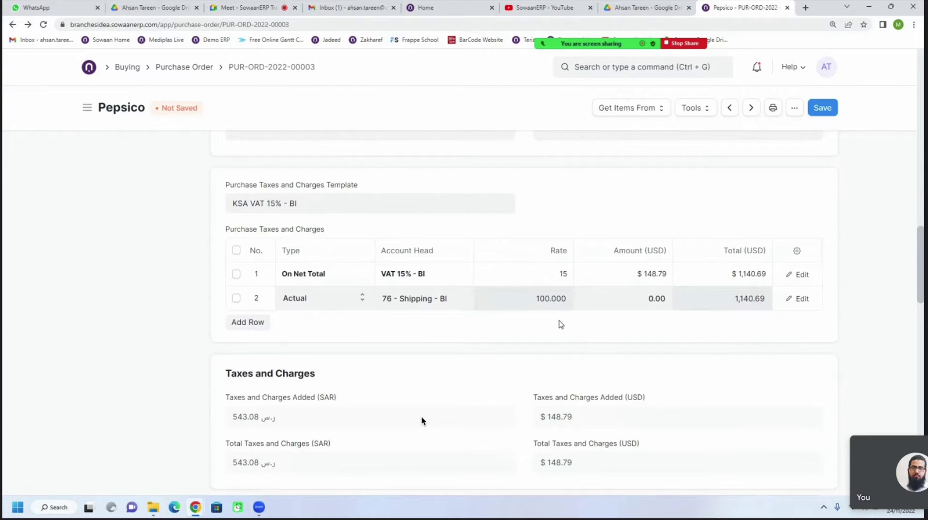
{"action": "scroll", "coordinate": [558, 323], "scroll_direction": "up", "scroll_amount": 10}
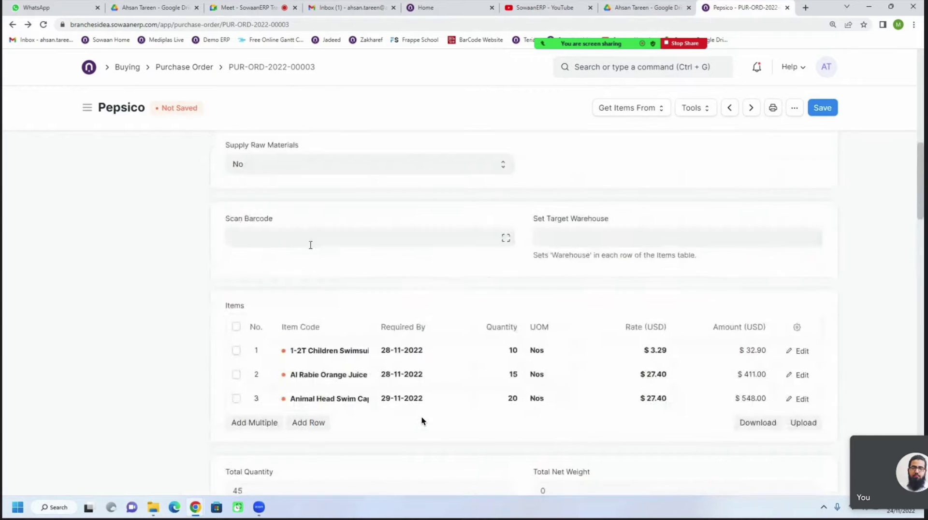
{"action": "scroll", "coordinate": [311, 245], "scroll_direction": "up", "scroll_amount": 2}
Change the order currency from USD to SAR under Currency and Price List
{"action": "left_click", "coordinate": [271, 177]}
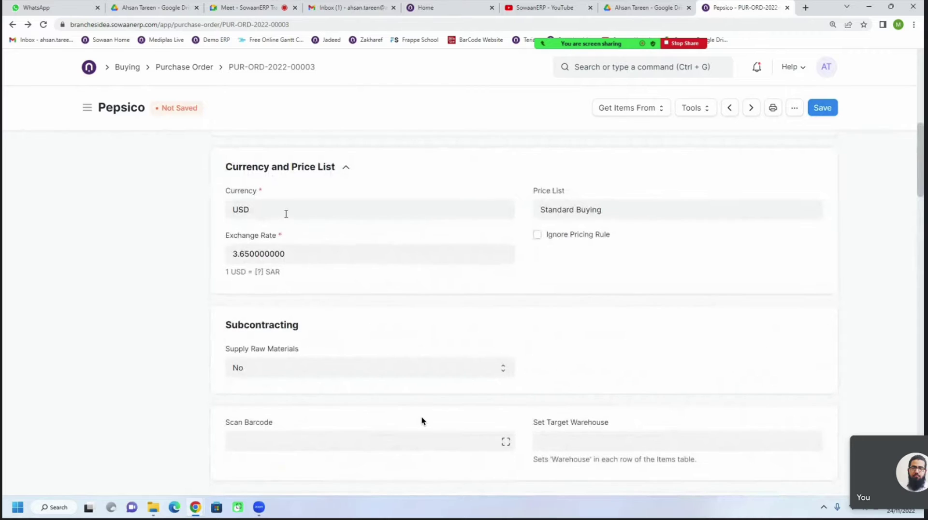
{"action": "left_click", "coordinate": [286, 213]}
{"action": "type", "text": "sar"}
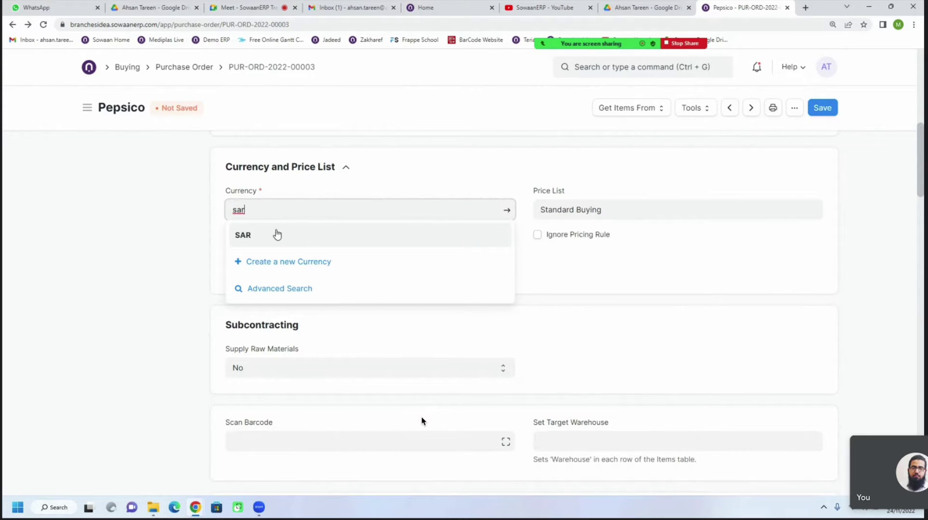
{"action": "left_click", "coordinate": [276, 234]}
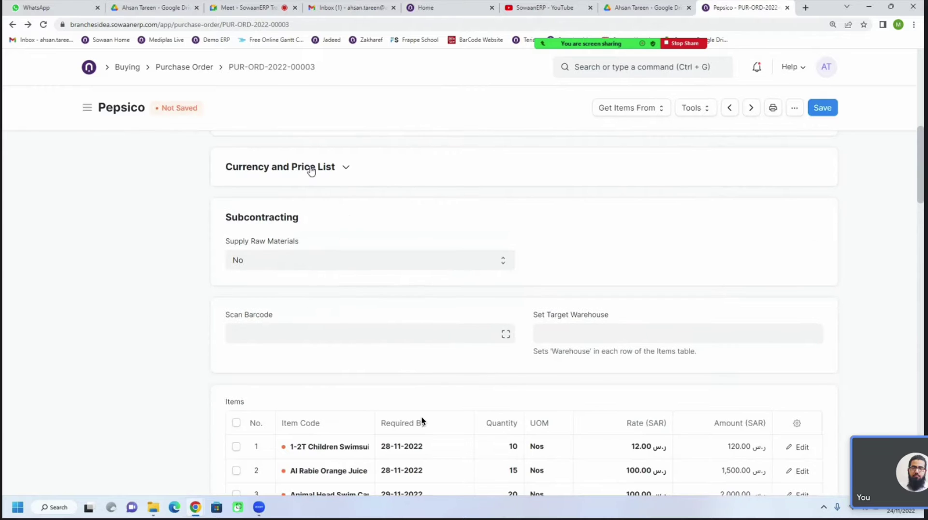
{"action": "left_click", "coordinate": [311, 167]}
{"action": "scroll", "coordinate": [450, 348], "scroll_direction": "down", "scroll_amount": 10}
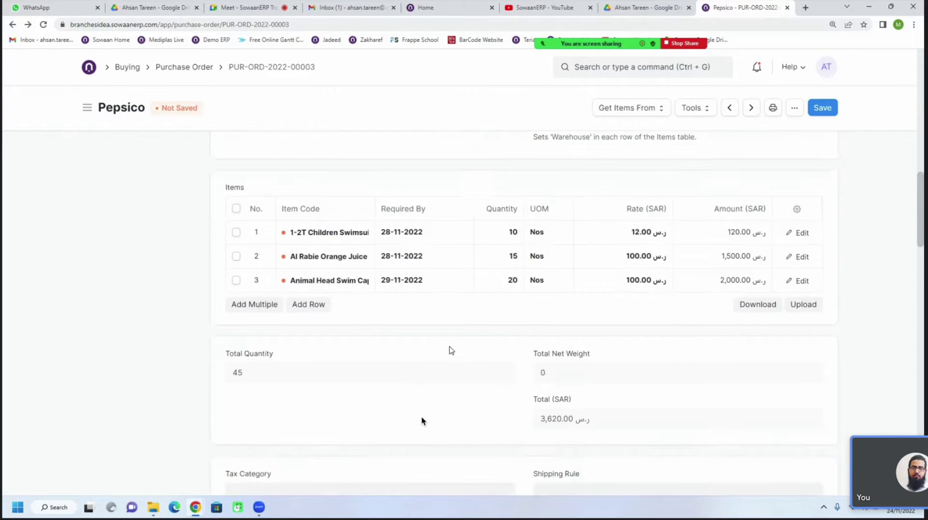
{"action": "scroll", "coordinate": [451, 350], "scroll_direction": "down", "scroll_amount": 2}
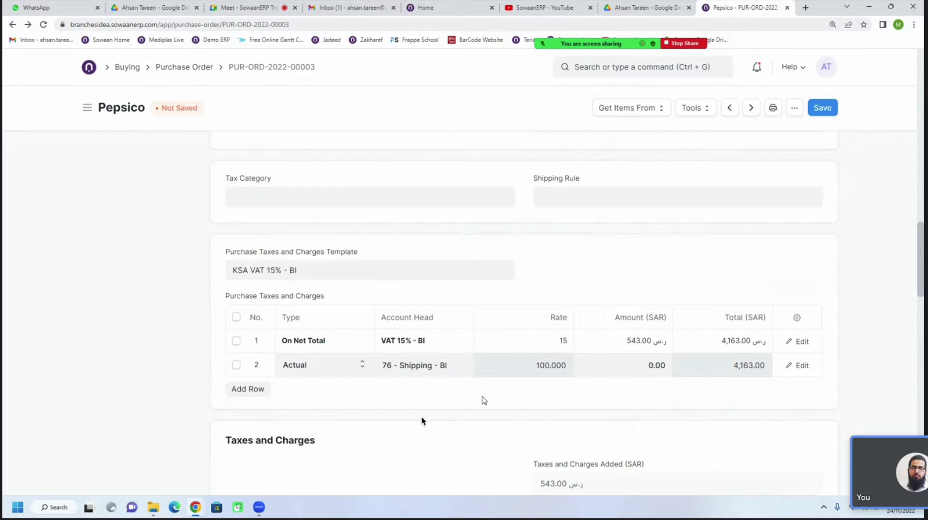
{"action": "scroll", "coordinate": [504, 356], "scroll_direction": "up", "scroll_amount": 6}
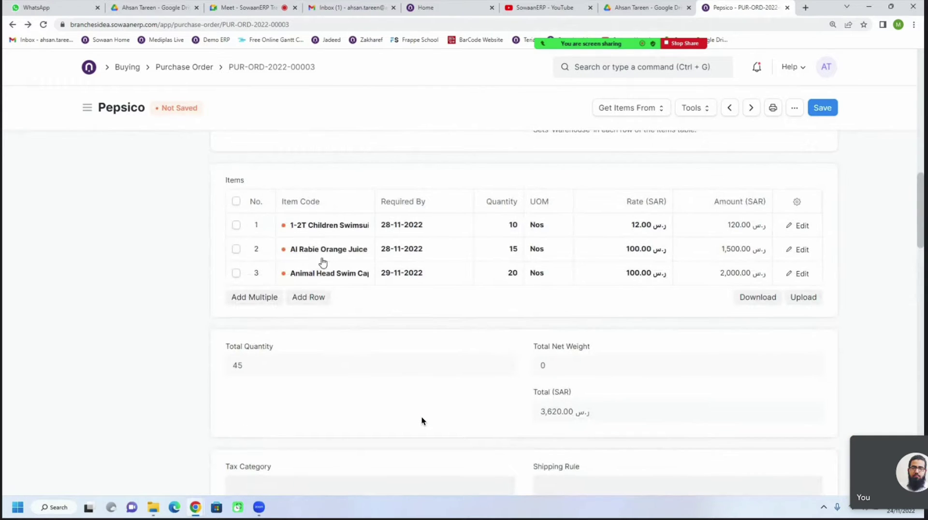
{"action": "scroll", "coordinate": [435, 363], "scroll_direction": "down", "scroll_amount": 6}
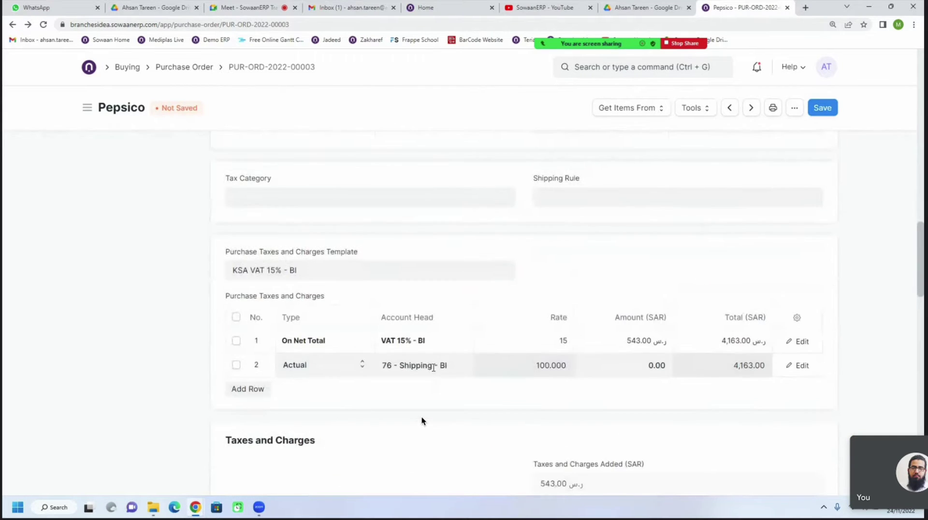
{"action": "left_click", "coordinate": [539, 367]}
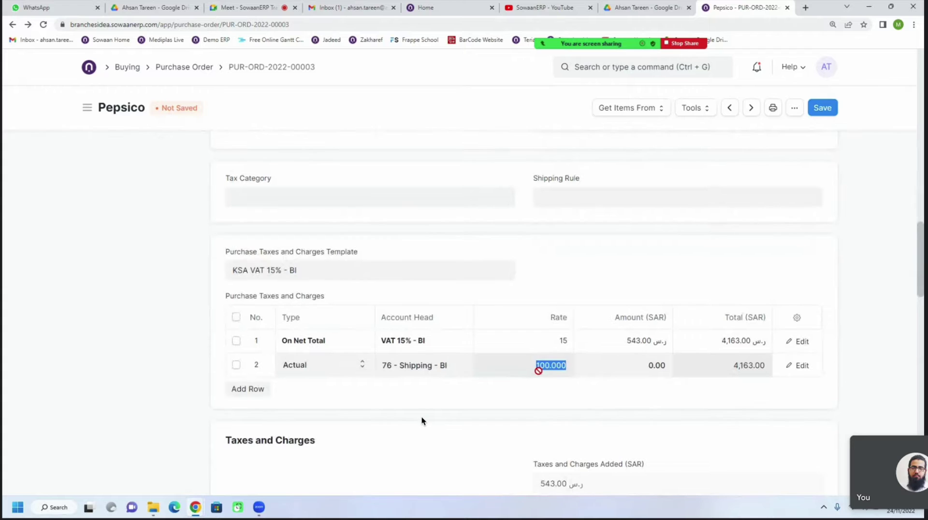
{"action": "double_click", "coordinate": [741, 366]}
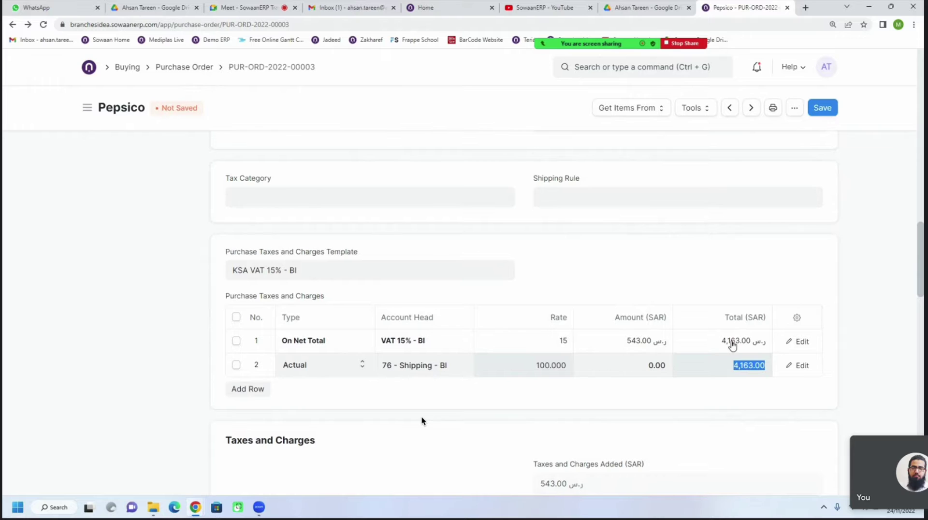
{"action": "double_click", "coordinate": [729, 348]}
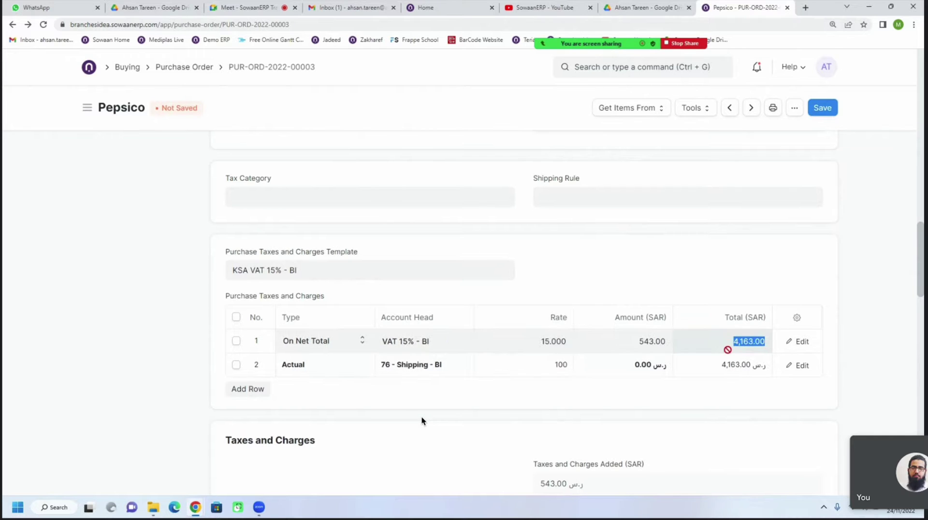
{"action": "double_click", "coordinate": [631, 343]}
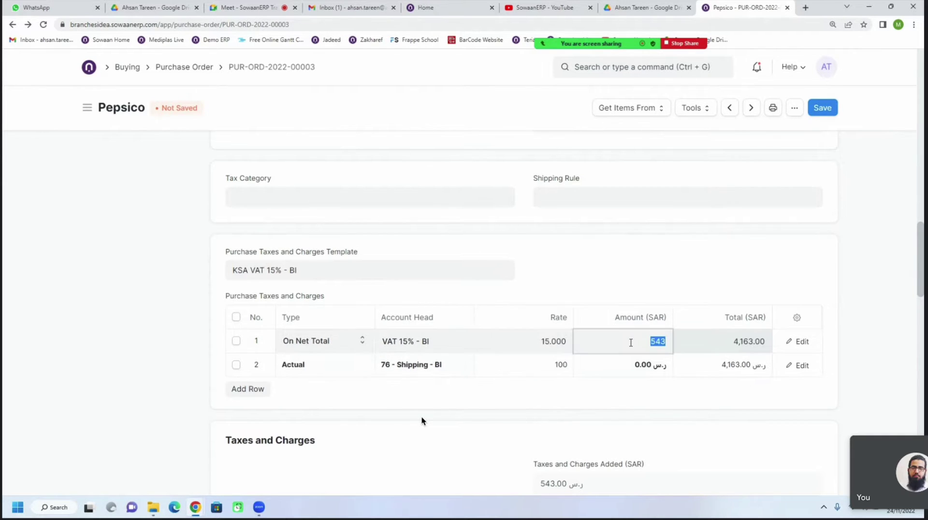
{"action": "scroll", "coordinate": [560, 336], "scroll_direction": "up", "scroll_amount": 2}
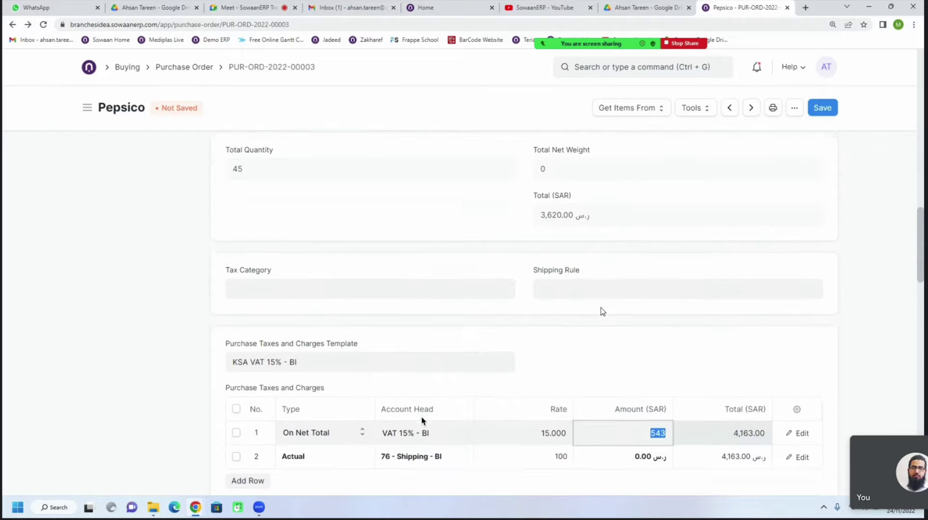
{"action": "left_click_drag", "start_coordinate": [542, 221], "coordinate": [575, 219]}
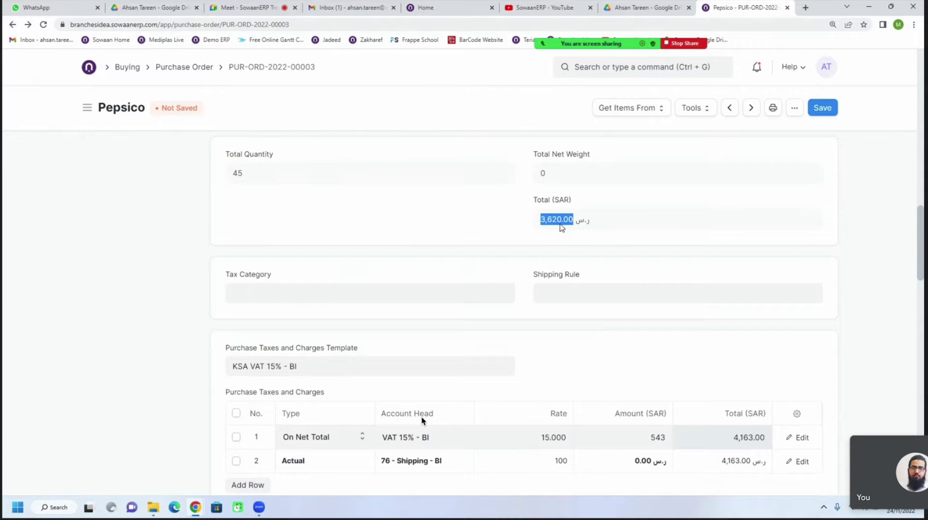
{"action": "scroll", "coordinate": [560, 225], "scroll_direction": "down", "scroll_amount": 2}
{"action": "left_click", "coordinate": [544, 343]}
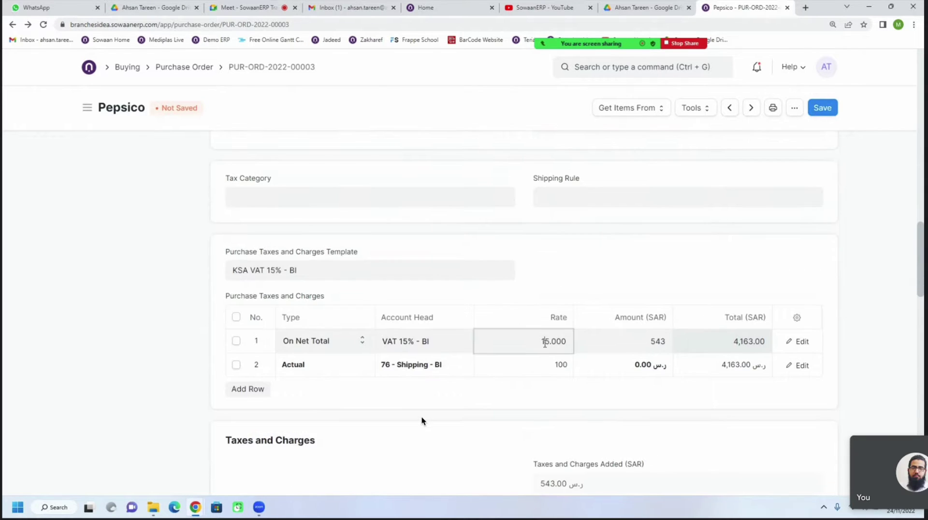
{"action": "left_click_drag", "start_coordinate": [545, 343], "coordinate": [560, 341]}
{"action": "left_click", "coordinate": [662, 342]}
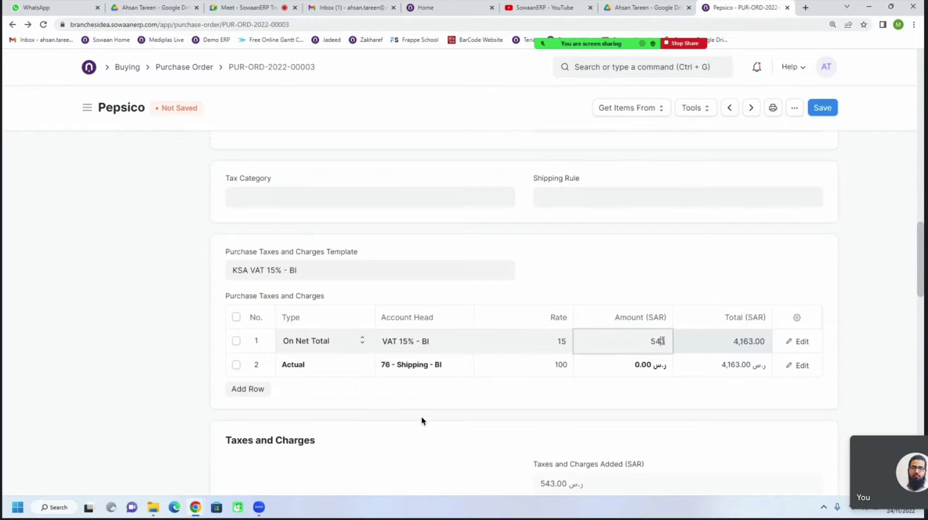
{"action": "left_click_drag", "start_coordinate": [644, 347], "coordinate": [766, 342]}
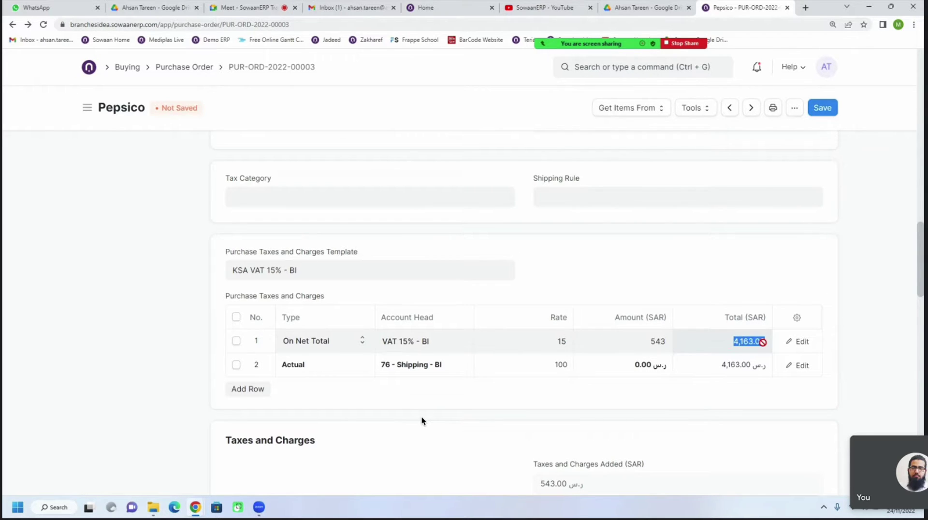
{"action": "left_click", "coordinate": [562, 367]}
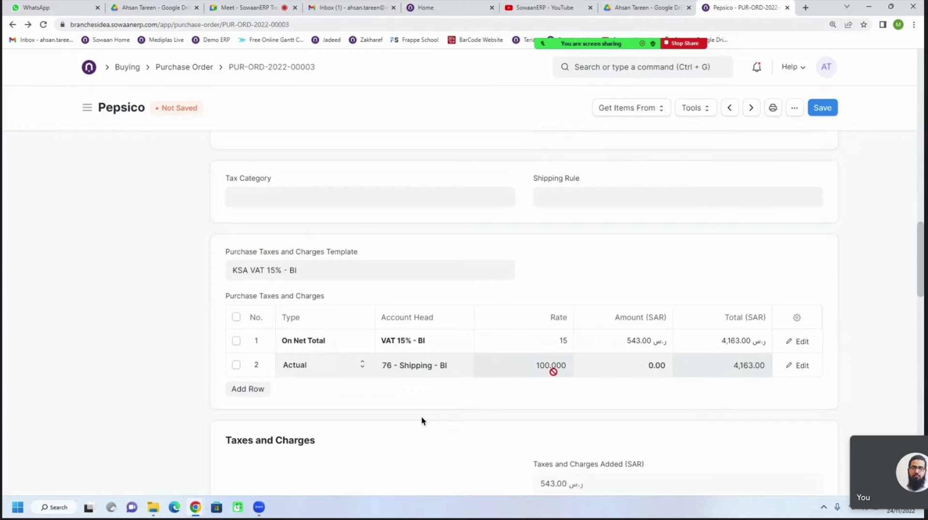
{"action": "double_click", "coordinate": [552, 368]}
{"action": "left_click", "coordinate": [725, 371]}
{"action": "scroll", "coordinate": [682, 385], "scroll_direction": "down", "scroll_amount": 2}
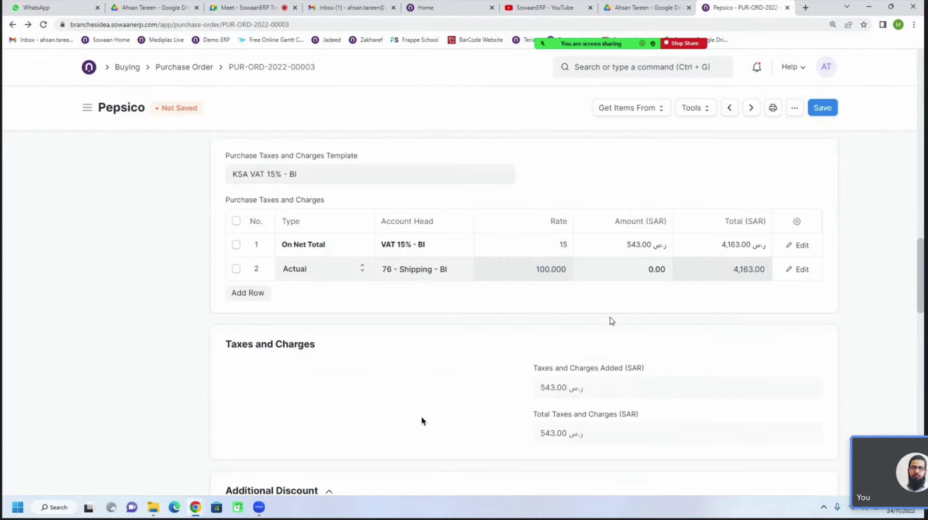
Enter 100 as the Shipping row's Amount (SAR)
{"action": "scroll", "coordinate": [612, 321], "scroll_direction": "down", "scroll_amount": 3}
{"action": "scroll", "coordinate": [612, 321], "scroll_direction": "up", "scroll_amount": 2}
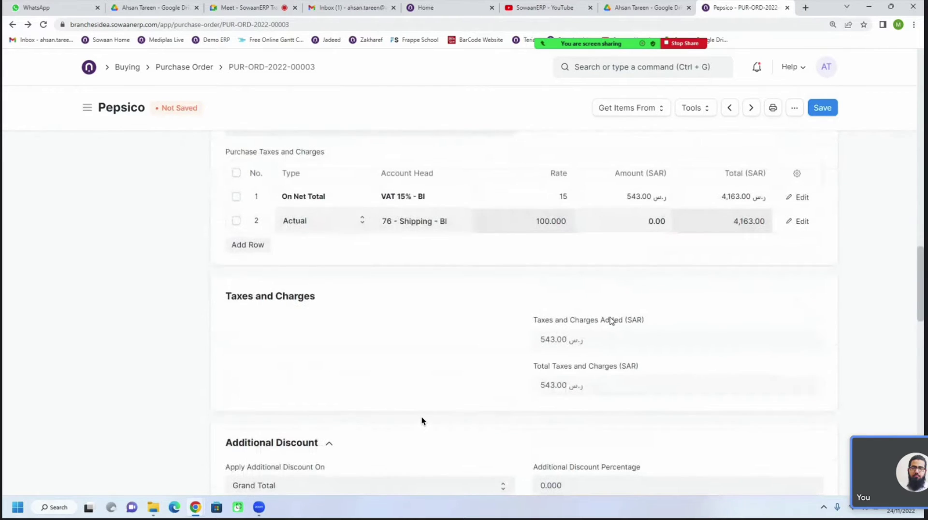
{"action": "left_click", "coordinate": [624, 230]}
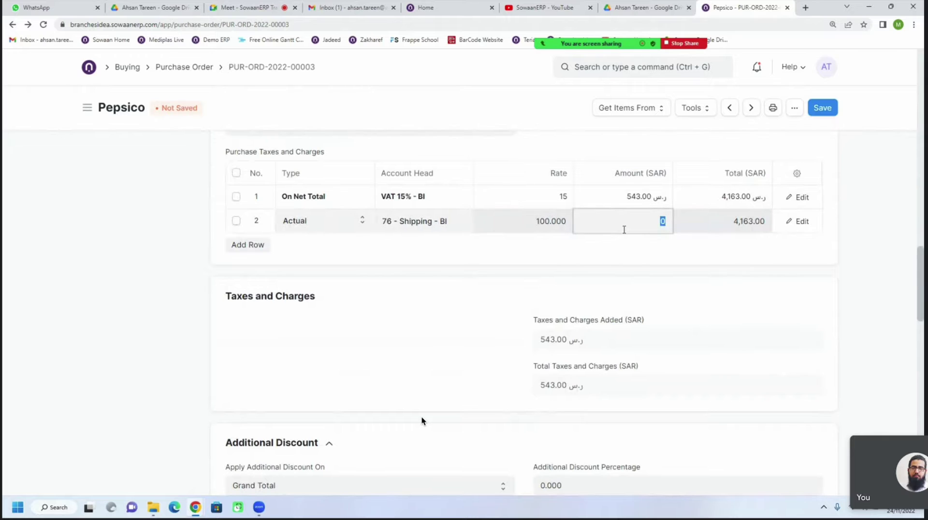
{"action": "type", "text": "100"}
{"action": "left_click", "coordinate": [560, 220]}
{"action": "scroll", "coordinate": [556, 193], "scroll_direction": "down", "scroll_amount": 1}
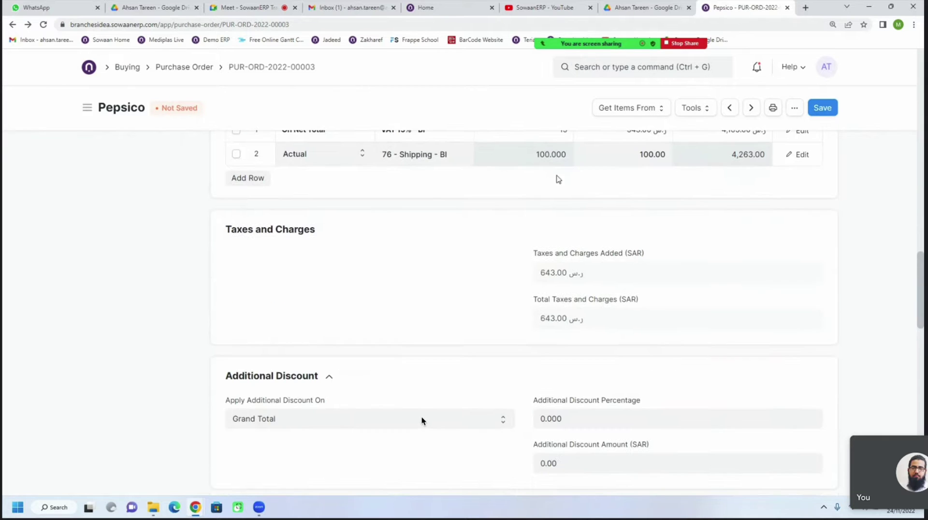
Check the Shipping row's 4,263.00 total against the VAT row's 4,163.00 total
{"action": "double_click", "coordinate": [550, 155]}
{"action": "scroll", "coordinate": [551, 194], "scroll_direction": "up", "scroll_amount": 2}
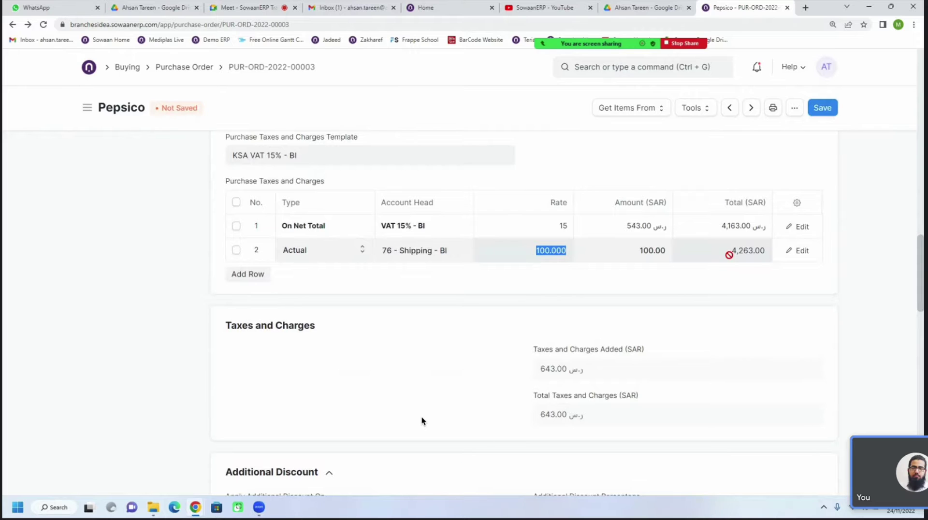
{"action": "double_click", "coordinate": [744, 252]}
{"action": "double_click", "coordinate": [731, 227]}
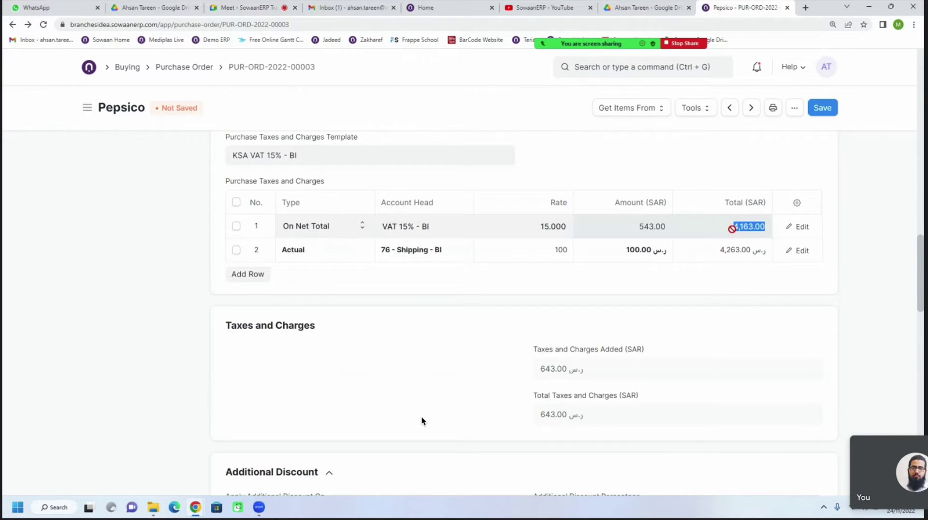
{"action": "double_click", "coordinate": [743, 254]}
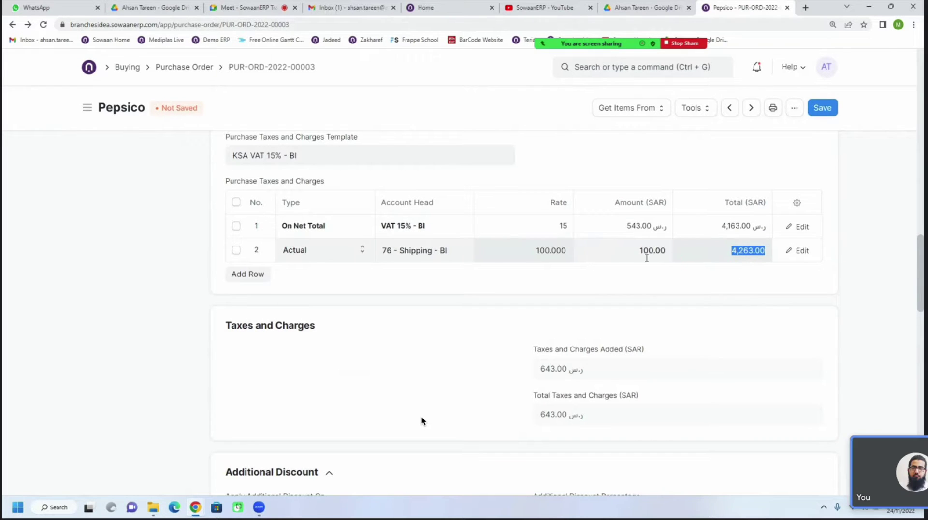
{"action": "left_click", "coordinate": [568, 256]}
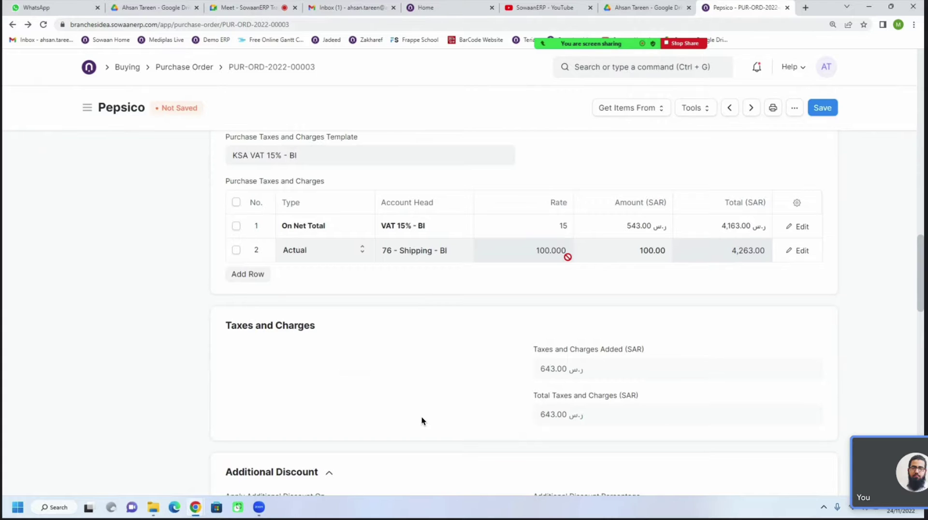
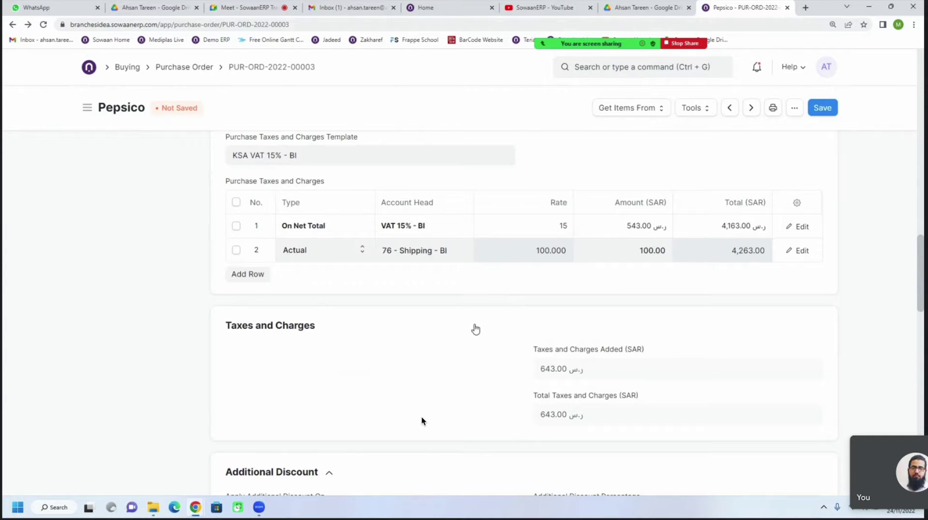
Scroll through Taxes and Charges and Totals to review the 4,263.00 SAR grand total
{"action": "scroll", "coordinate": [473, 333], "scroll_direction": "down", "scroll_amount": 4}
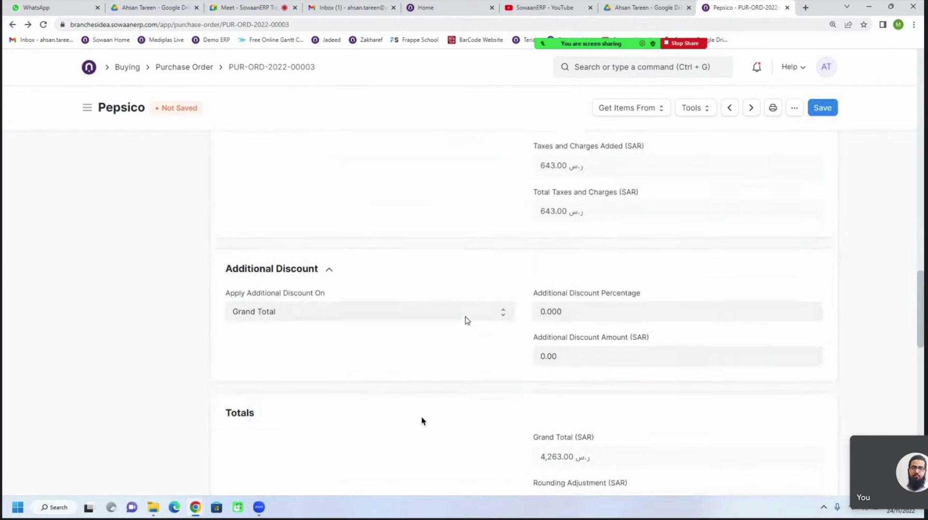
{"action": "scroll", "coordinate": [467, 320], "scroll_direction": "up", "scroll_amount": 2}
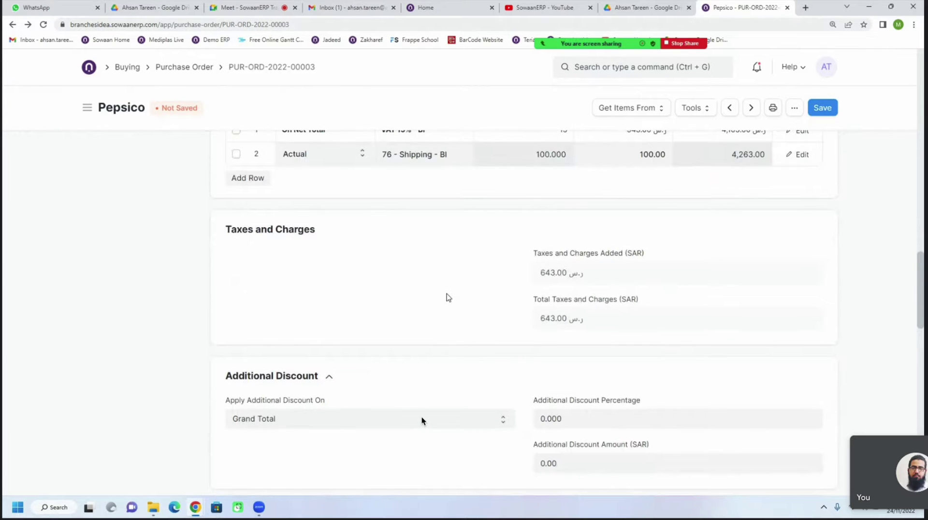
{"action": "scroll", "coordinate": [449, 297], "scroll_direction": "down", "scroll_amount": 3}
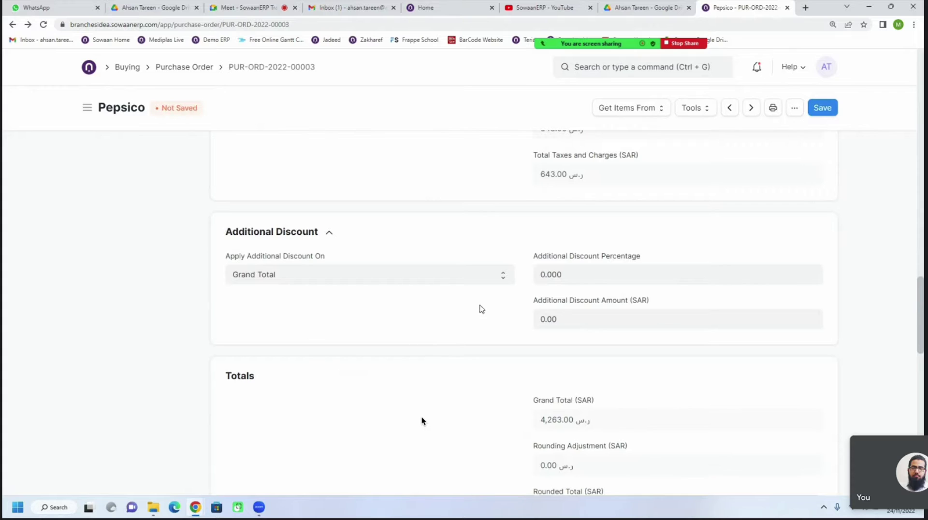
{"action": "scroll", "coordinate": [474, 301], "scroll_direction": "down", "scroll_amount": 1}
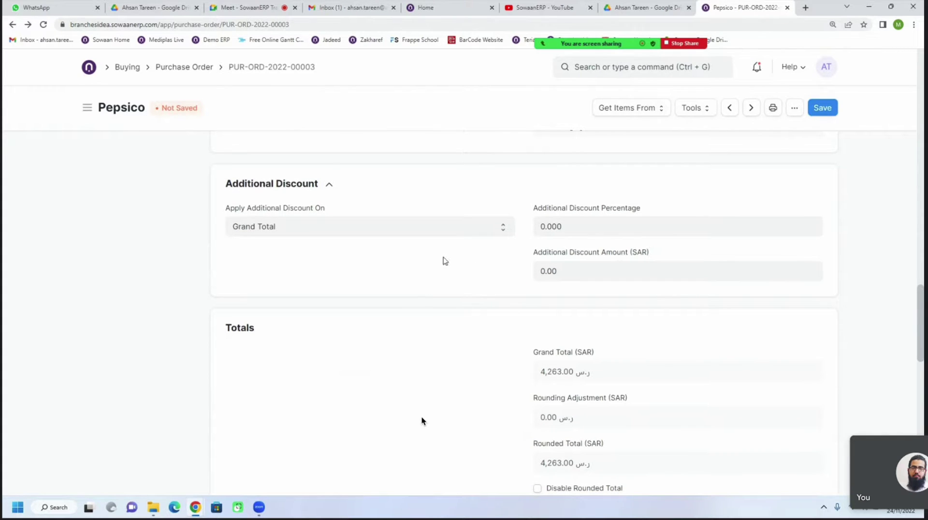
{"action": "scroll", "coordinate": [427, 315], "scroll_direction": "down", "scroll_amount": 4}
{"action": "scroll", "coordinate": [419, 306], "scroll_direction": "up", "scroll_amount": 1}
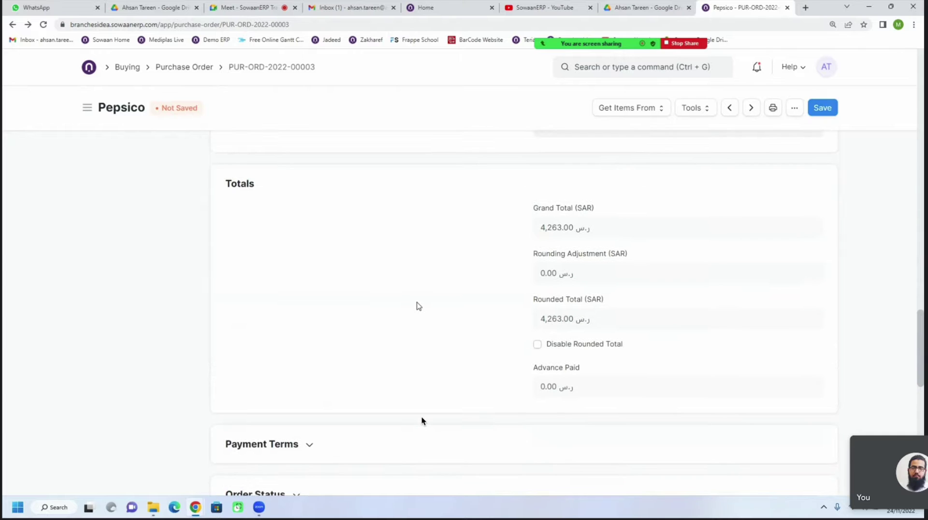
{"action": "scroll", "coordinate": [418, 306], "scroll_direction": "down", "scroll_amount": 4}
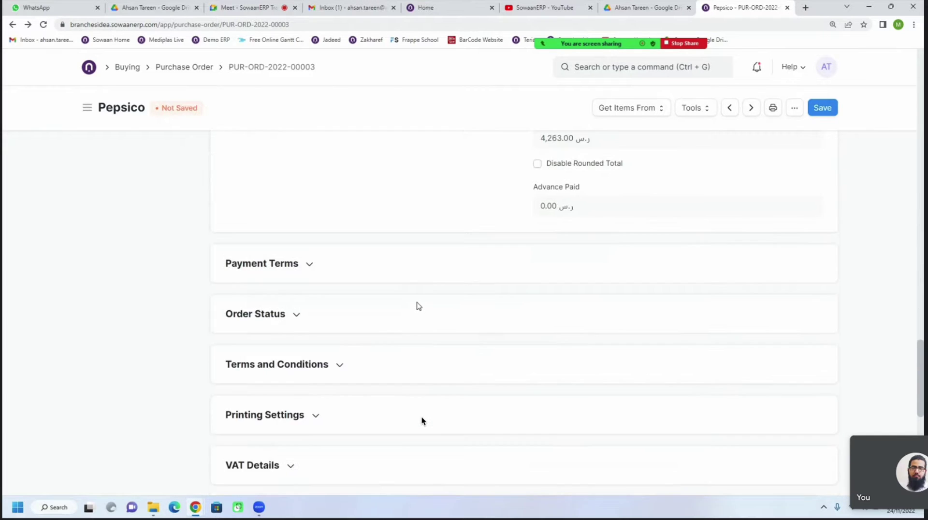
Expand the Payment Terms section and focus its Payment Terms Template field
{"action": "left_click", "coordinate": [282, 254]}
{"action": "scroll", "coordinate": [394, 331], "scroll_direction": "down", "scroll_amount": 1}
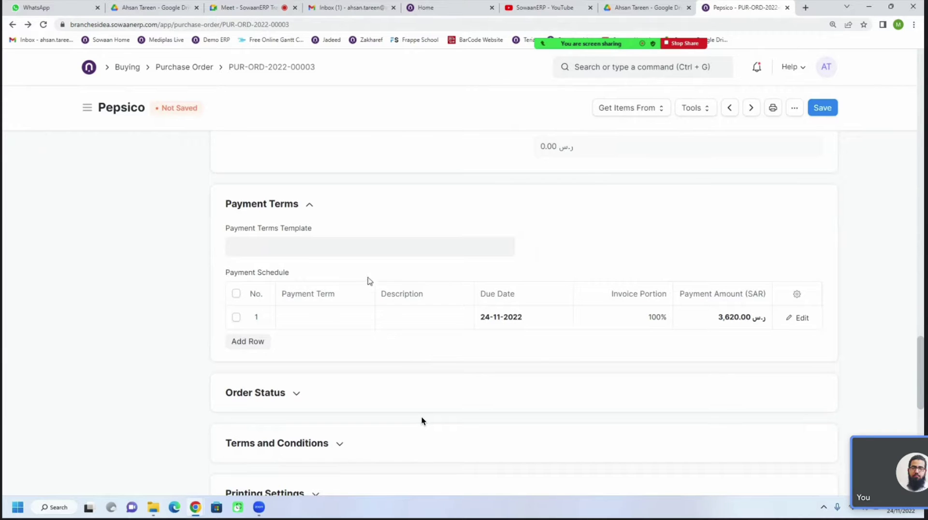
{"action": "left_click", "coordinate": [342, 248]}
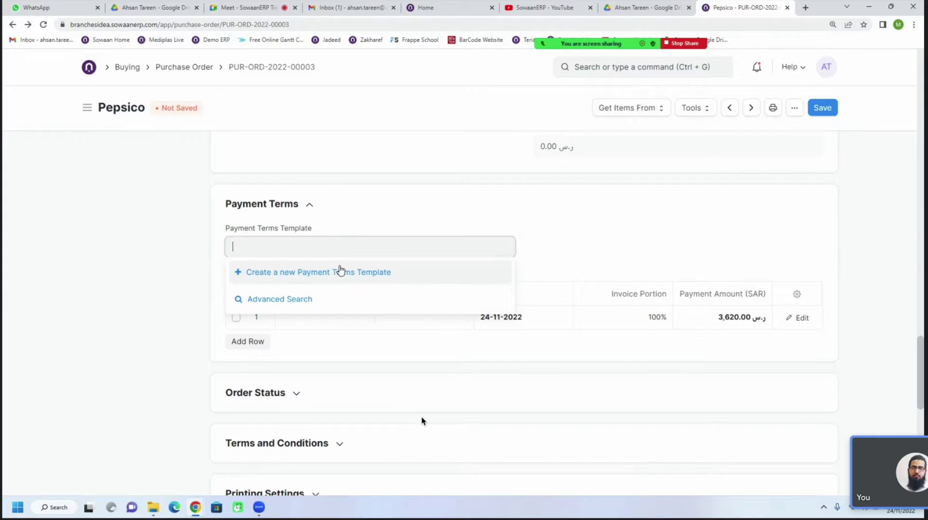
Start a new payment terms template '100 % Advance' and a new payment term of the same name
{"action": "left_click", "coordinate": [340, 271]}
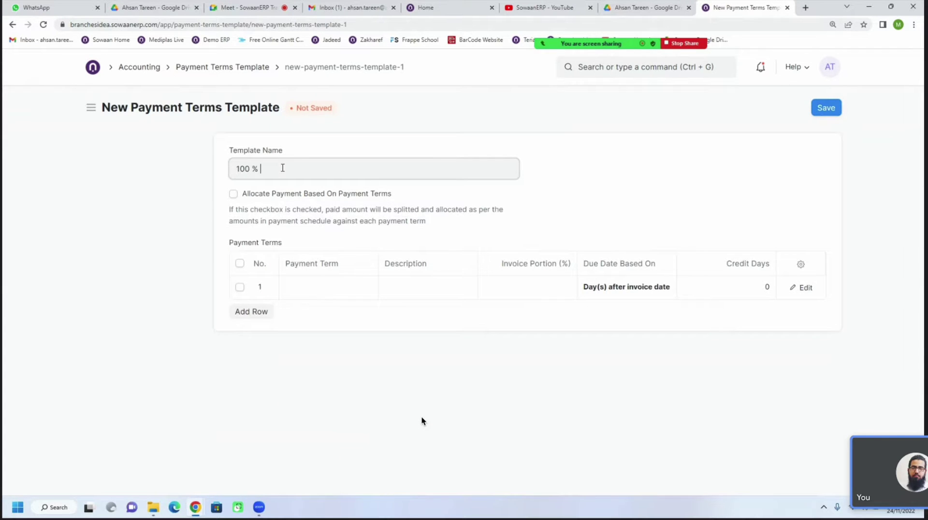
{"action": "left_click", "coordinate": [283, 168]}
{"action": "type", "text": "100 % Advance"}
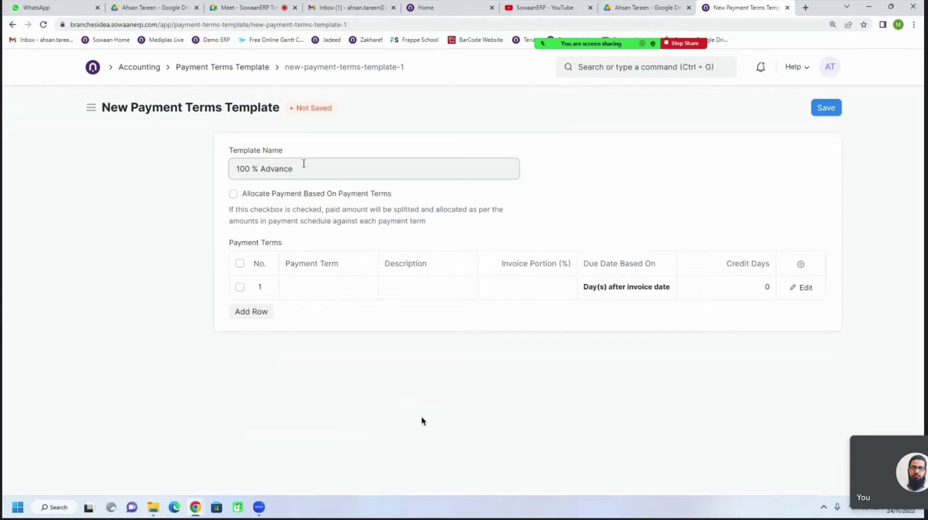
{"action": "key", "text": "ctrl+a"}
{"action": "key", "text": "ctrl+c"}
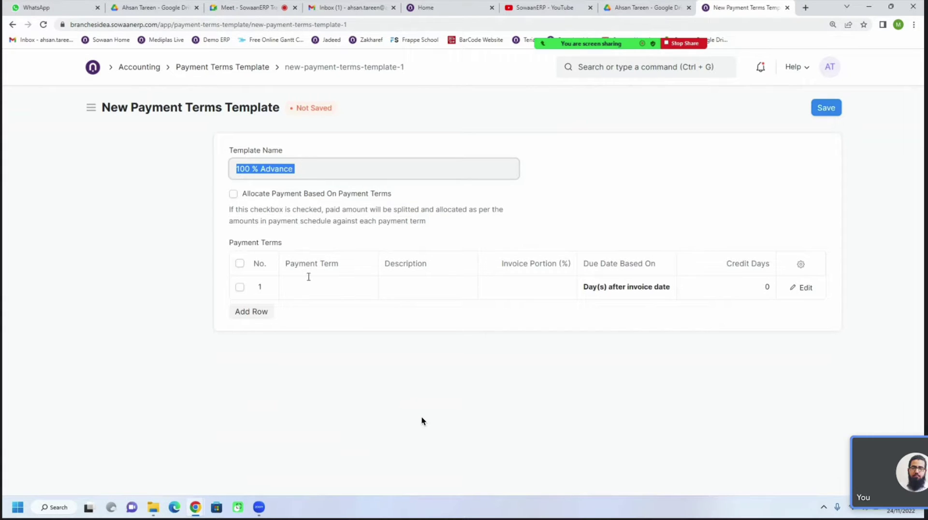
{"action": "left_click", "coordinate": [317, 297]}
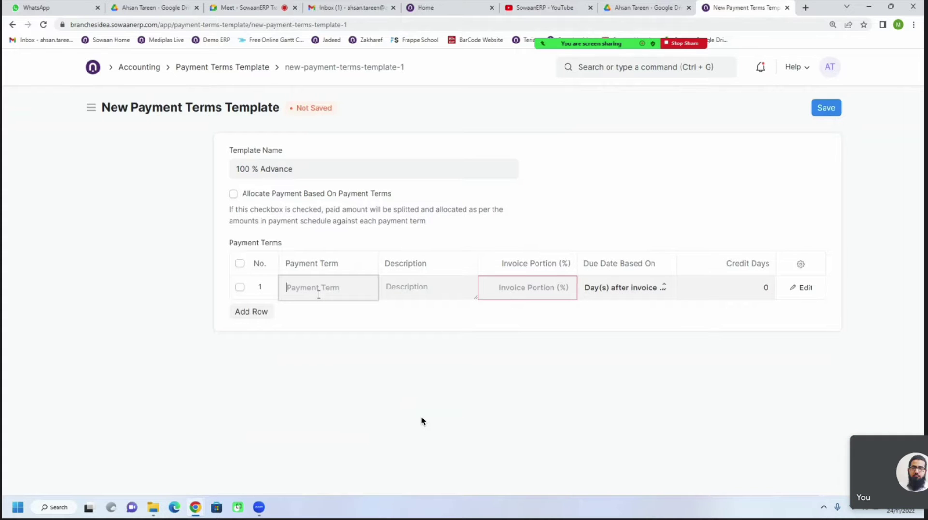
{"action": "left_click", "coordinate": [361, 319]}
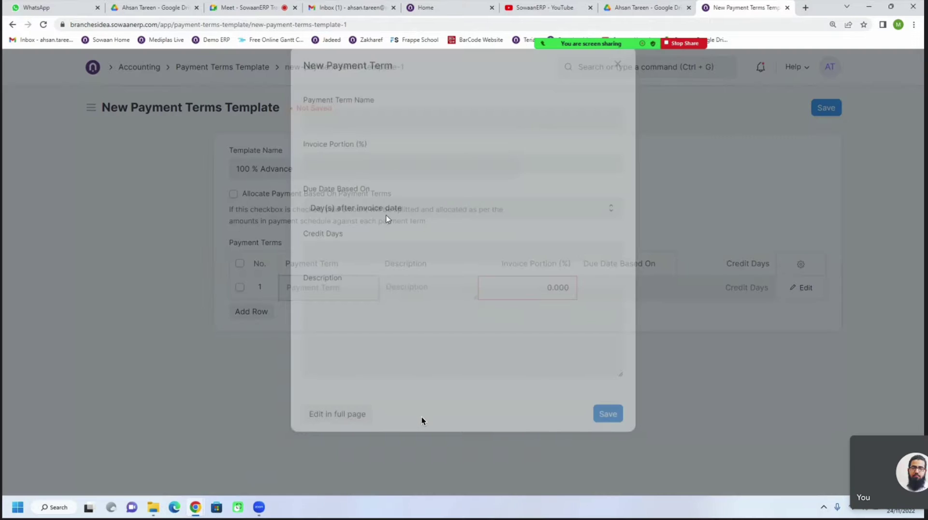
{"action": "type", "text": "100 % Advance"}
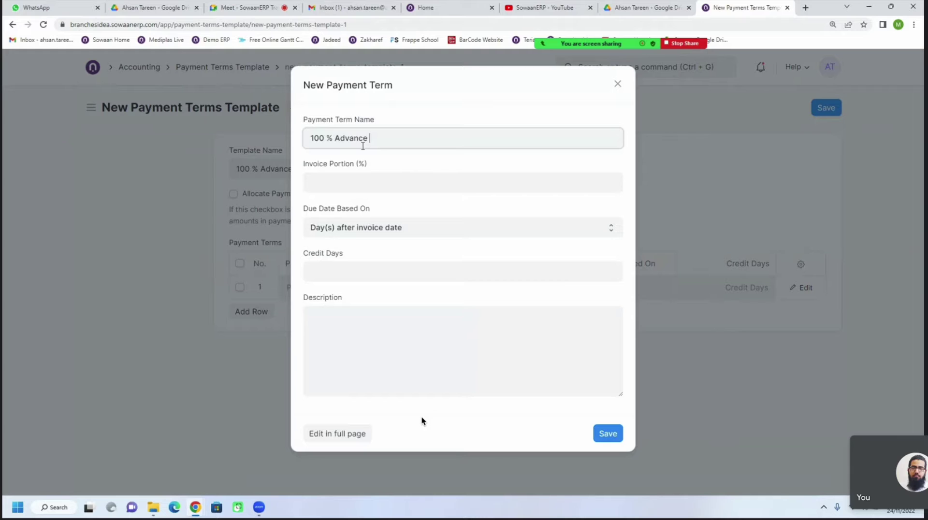
Give the term 100% invoice portion, 0 credit days after invoice date, then save term and template
{"action": "left_click", "coordinate": [371, 182]}
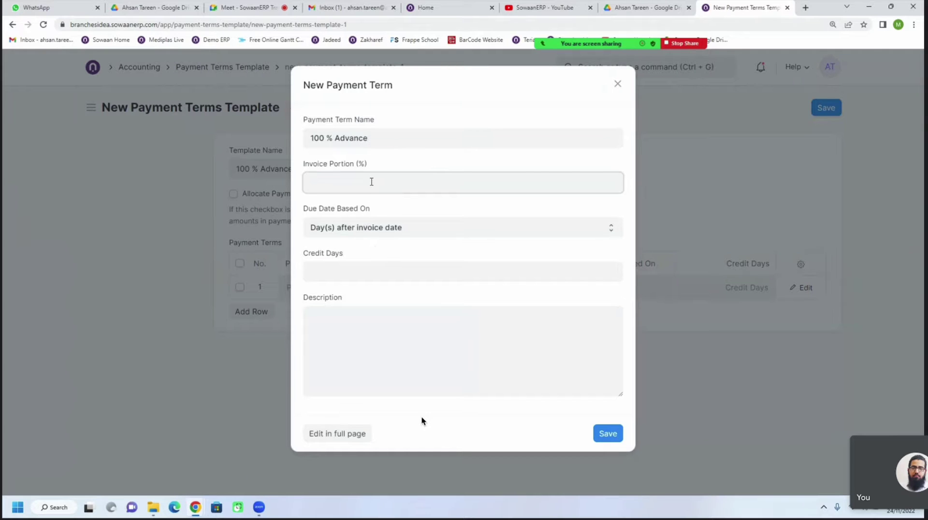
{"action": "type", "text": "100"}
{"action": "left_click", "coordinate": [398, 231]}
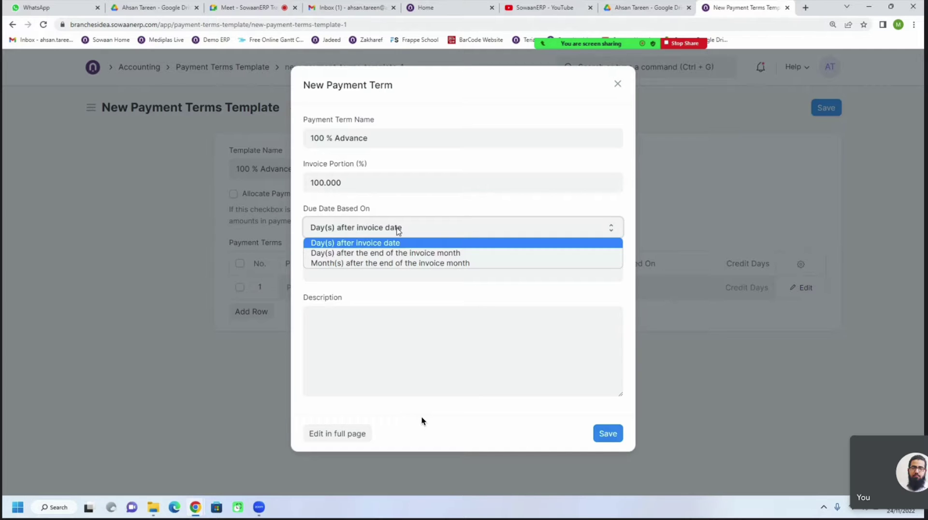
{"action": "left_click", "coordinate": [372, 241]}
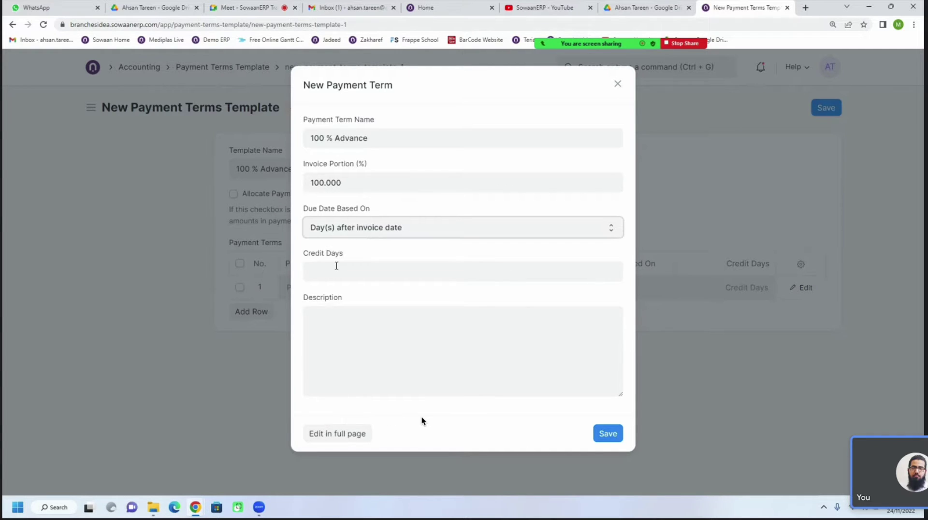
{"action": "left_click", "coordinate": [336, 266]}
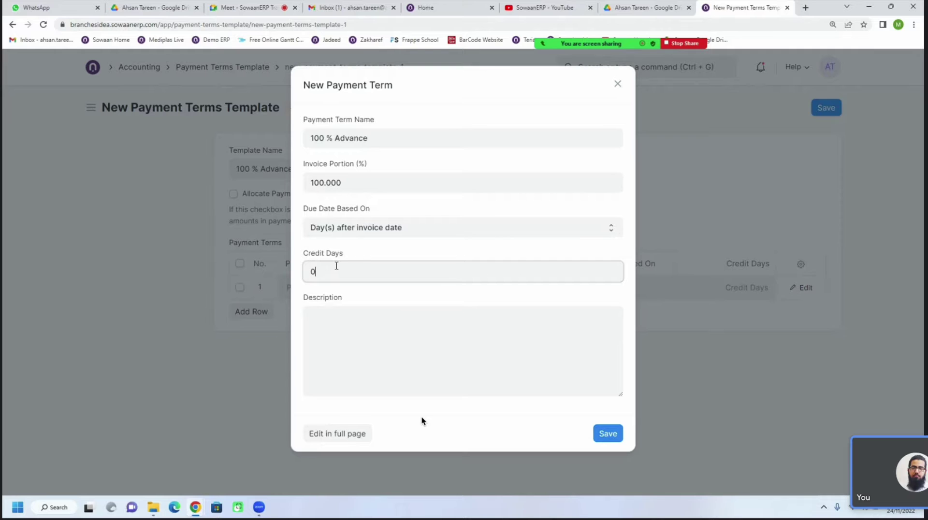
{"action": "left_click", "coordinate": [343, 337]}
{"action": "key", "text": "ctrl+v"}
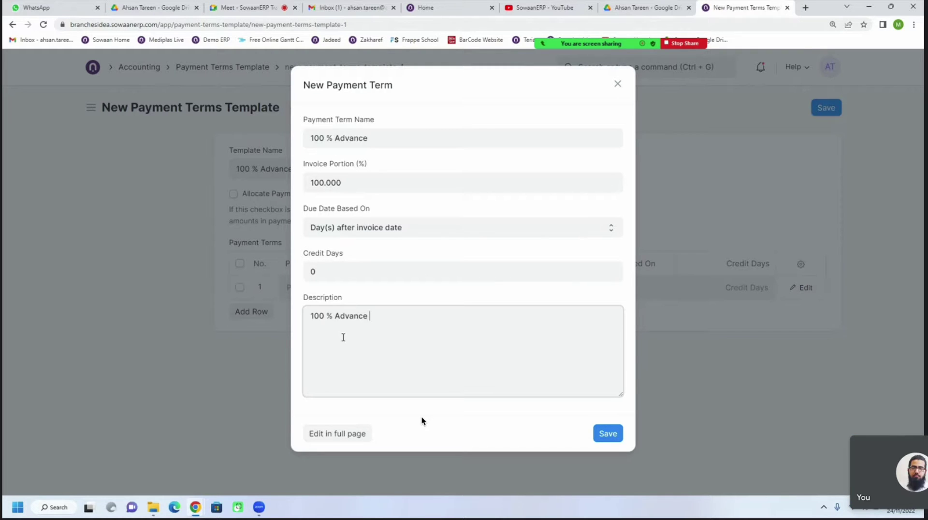
{"action": "left_click", "coordinate": [608, 435]}
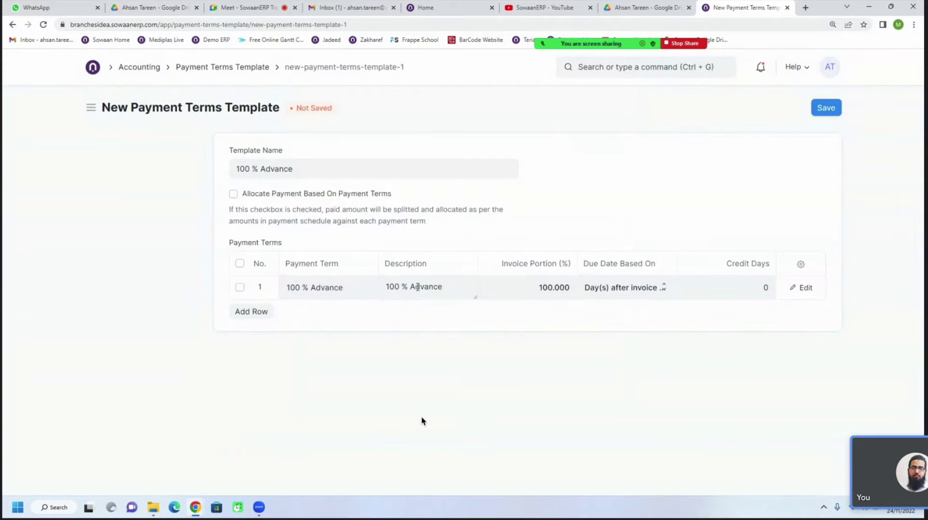
{"action": "left_click", "coordinate": [826, 110]}
{"action": "scroll", "coordinate": [520, 288], "scroll_direction": "down", "scroll_amount": 5}
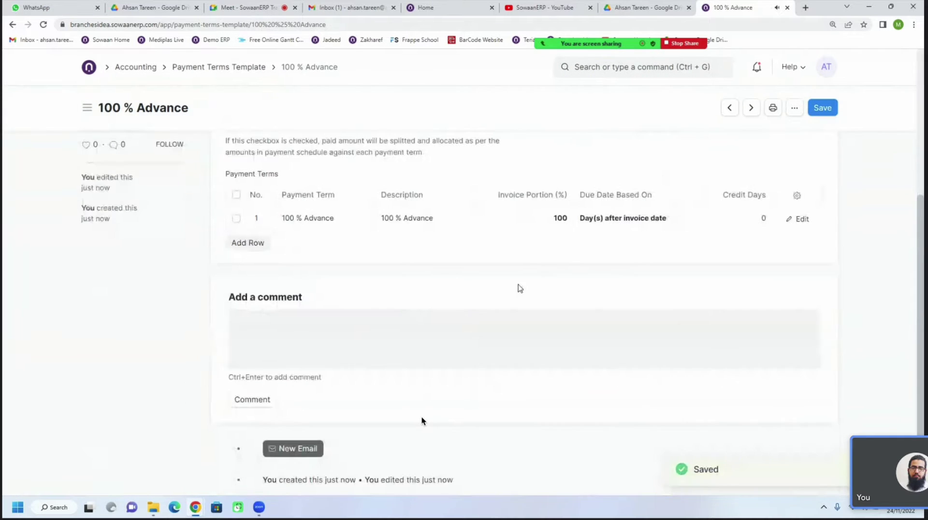
Apply the 100 % Advance template to the Pepsico order, checking the 4,263 SAR row due 24-11-2022
{"action": "left_click", "coordinate": [823, 107]}
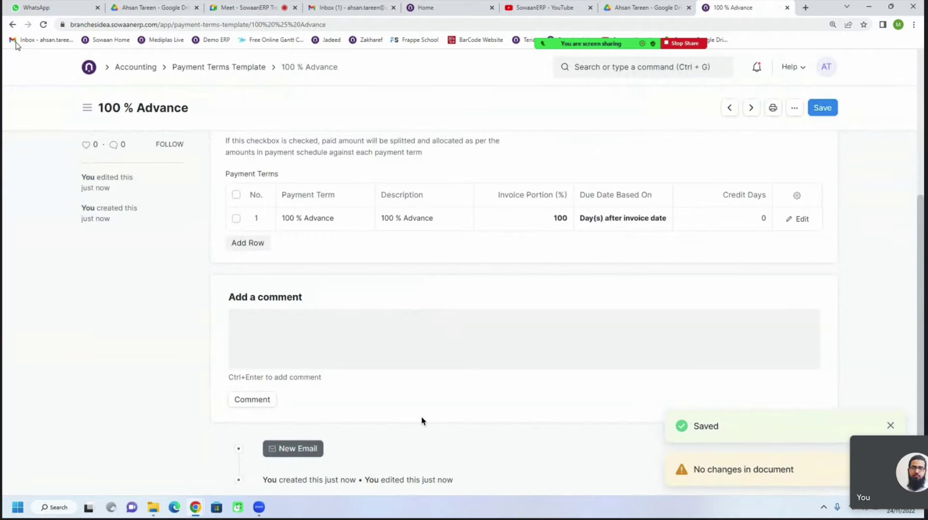
{"action": "left_click", "coordinate": [12, 24]}
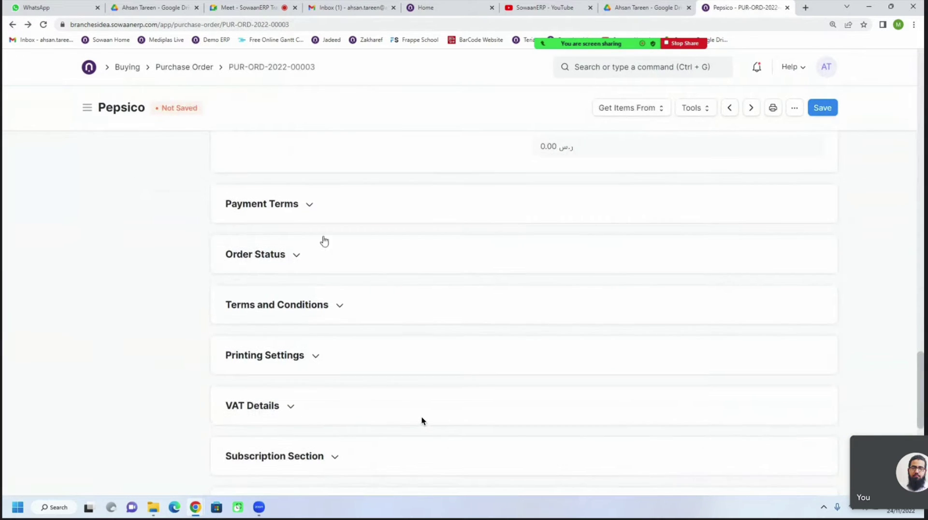
{"action": "left_click", "coordinate": [290, 204]}
{"action": "left_click", "coordinate": [307, 248]}
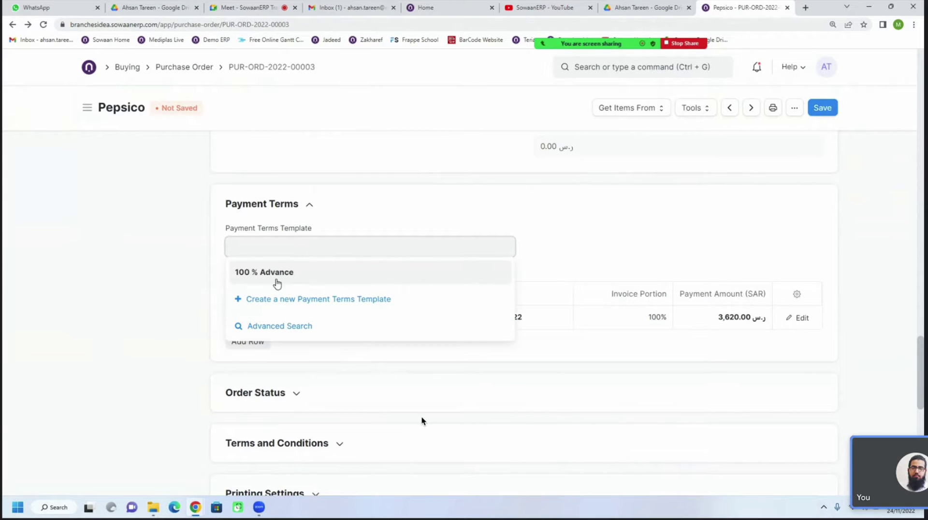
{"action": "left_click", "coordinate": [277, 281]}
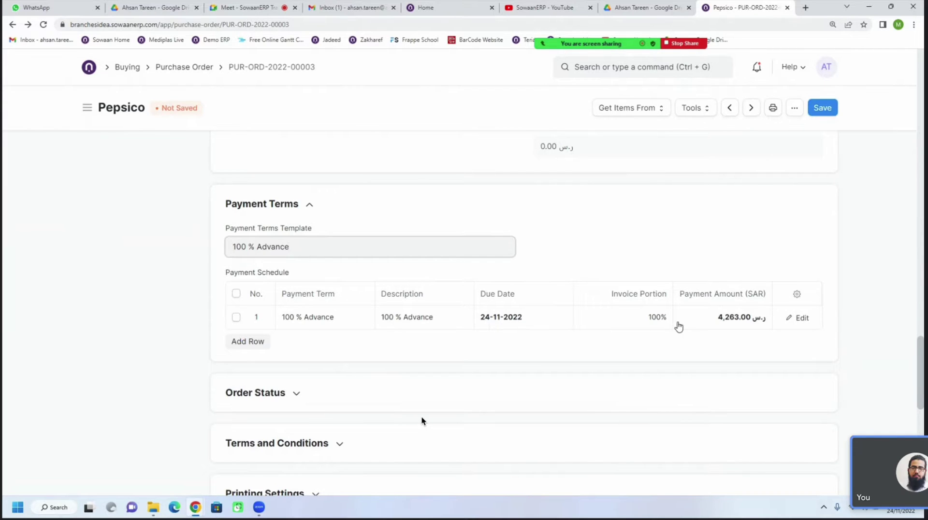
{"action": "left_click", "coordinate": [523, 321]}
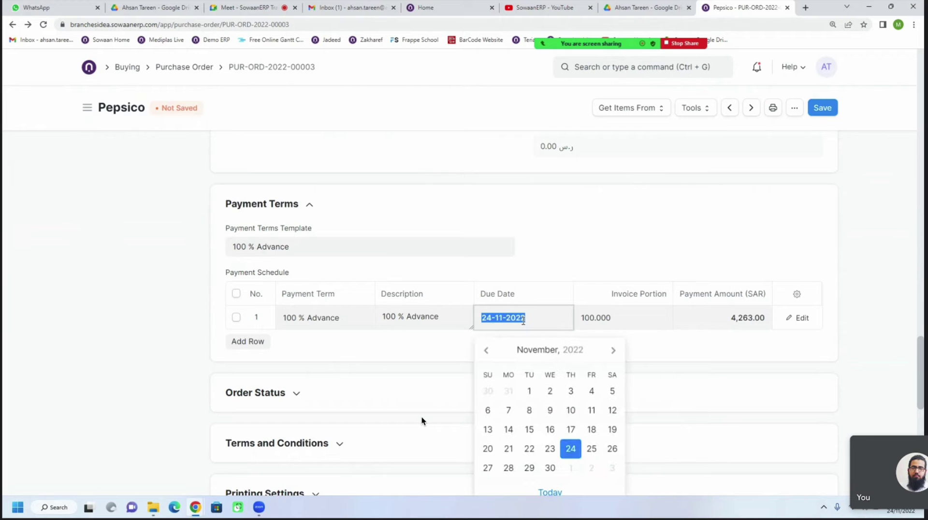
{"action": "left_click", "coordinate": [738, 322]}
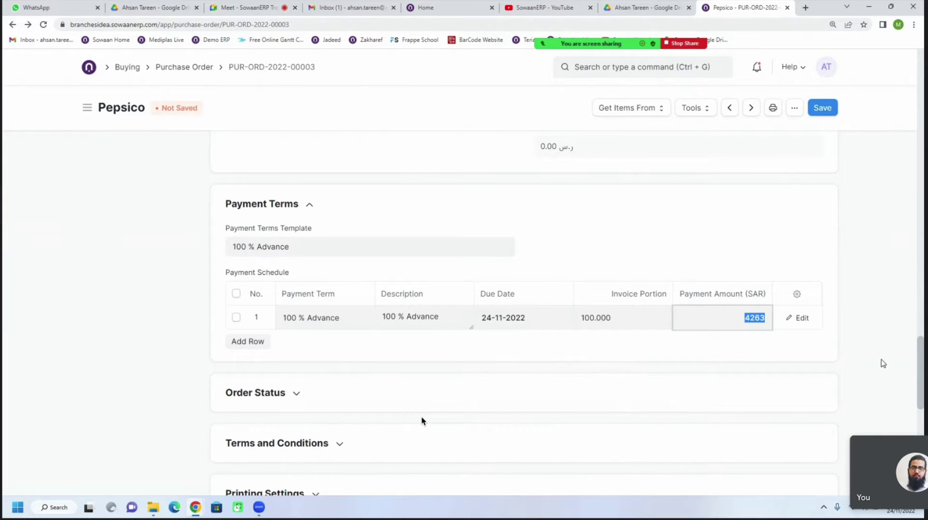
Scroll down the order form and expand the Terms and Conditions section
{"action": "scroll", "coordinate": [421, 421], "scroll_direction": "up", "scroll_amount": 3}
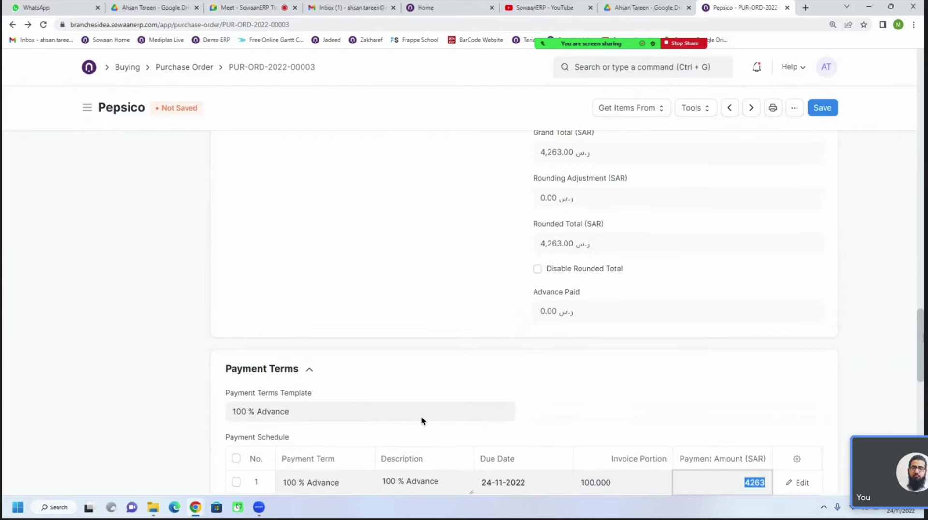
{"action": "scroll", "coordinate": [421, 420], "scroll_direction": "down", "scroll_amount": 5}
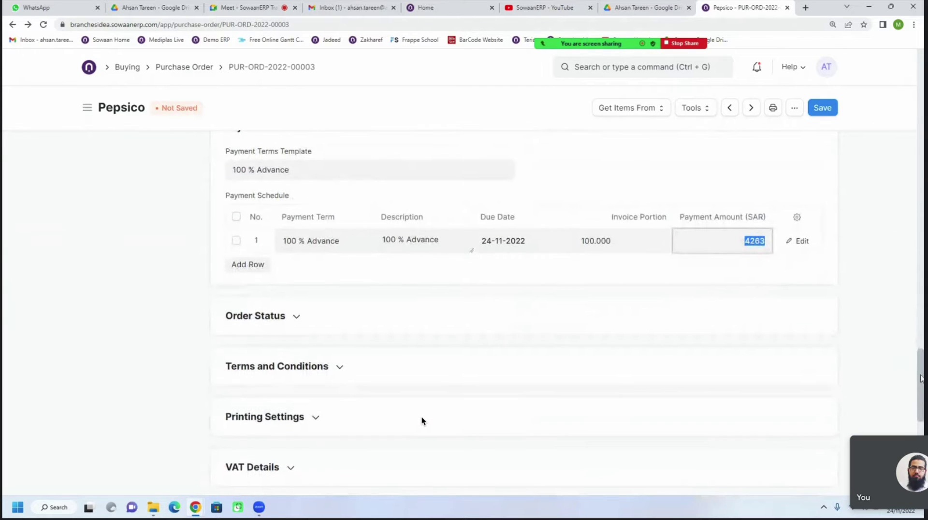
{"action": "scroll", "coordinate": [389, 346], "scroll_direction": "down", "scroll_amount": 2}
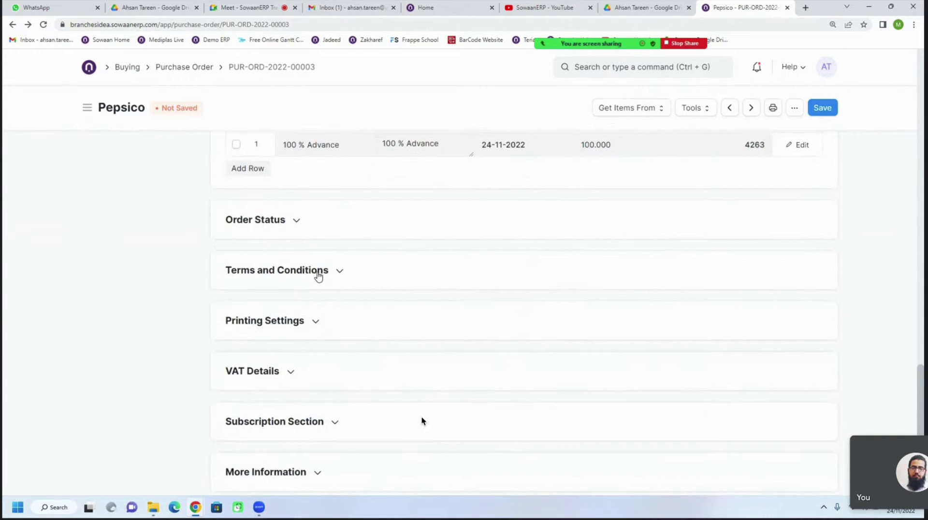
{"action": "left_click", "coordinate": [318, 276]}
{"action": "scroll", "coordinate": [298, 331], "scroll_direction": "down", "scroll_amount": 1}
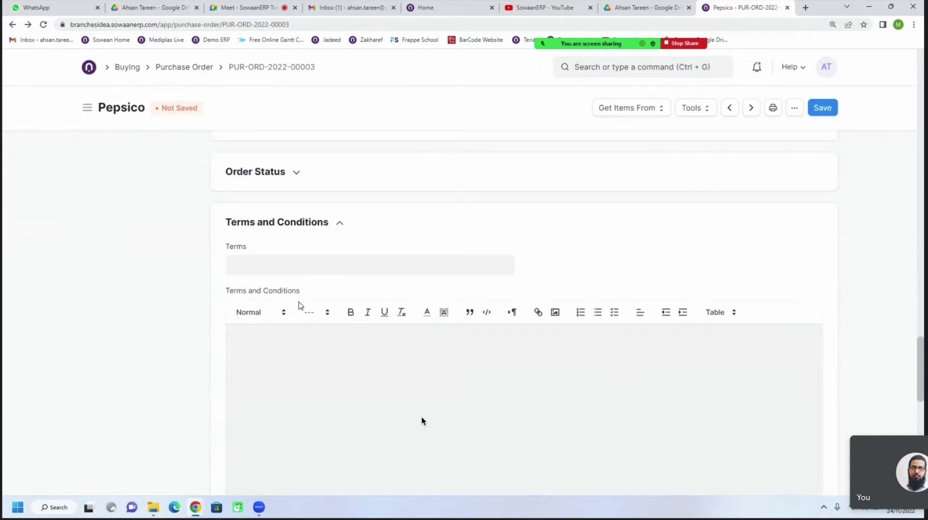
Create a 'Buying Term & Company' terms template requiring on-time delivery before 5 pm any working day
{"action": "left_click", "coordinate": [322, 269]}
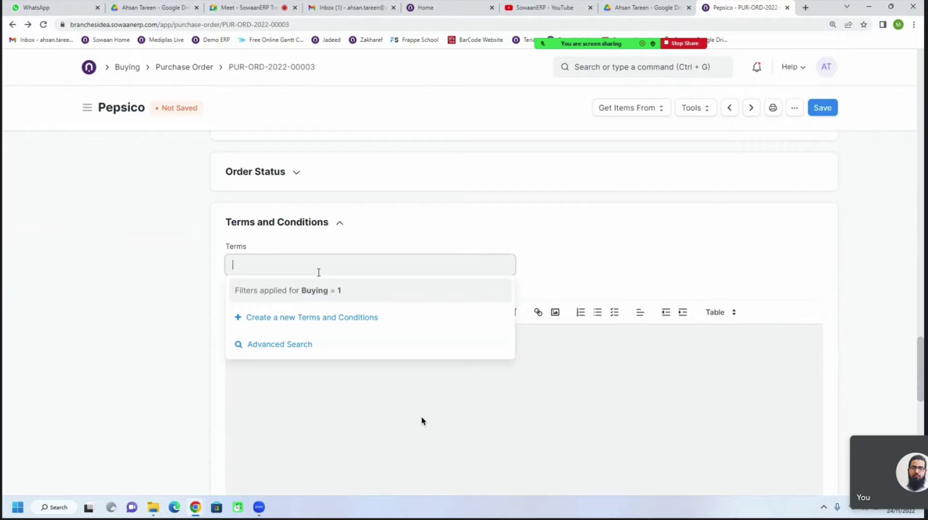
{"action": "left_click", "coordinate": [333, 318]}
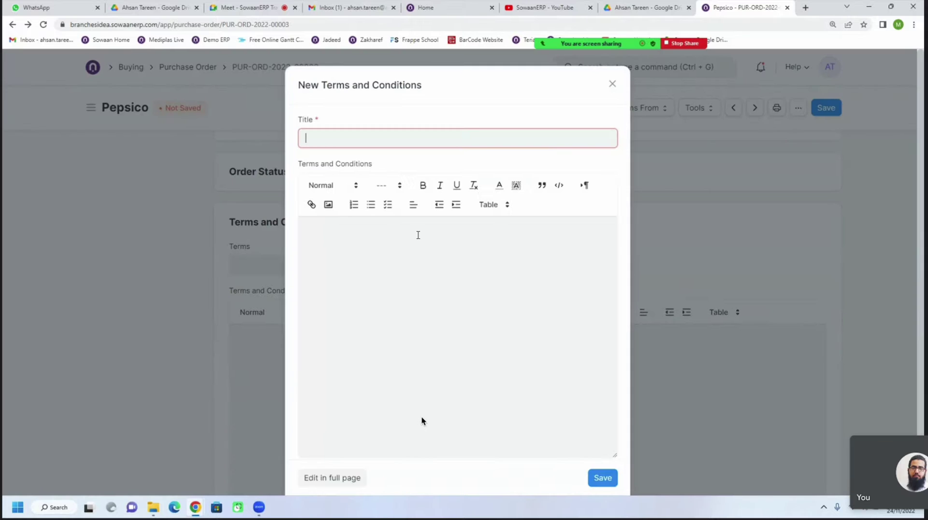
{"action": "type", "text": "Buying Term & Company"}
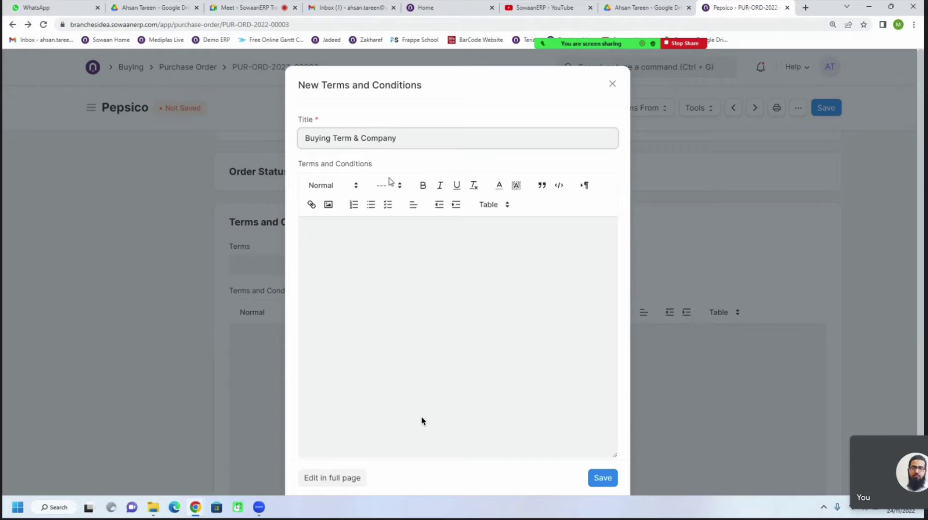
{"action": "left_click", "coordinate": [395, 225]}
{"action": "type", "text": "1. "}
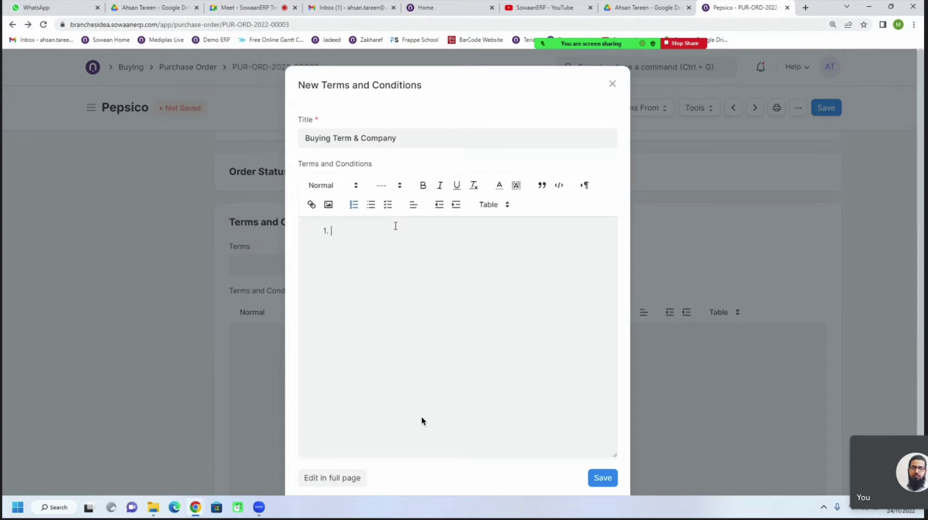
{"action": "type", "text": "The derlivery has to be "}
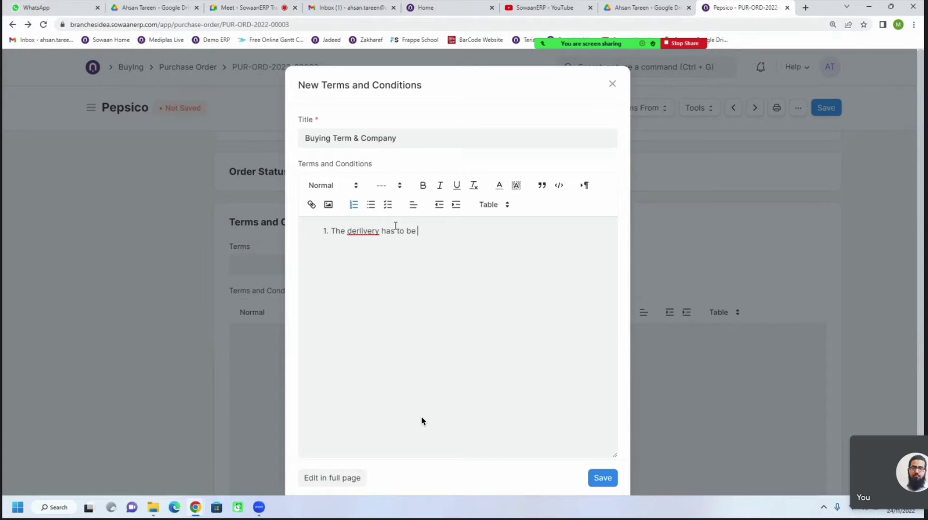
{"action": "type", "text": "made on time befor"}
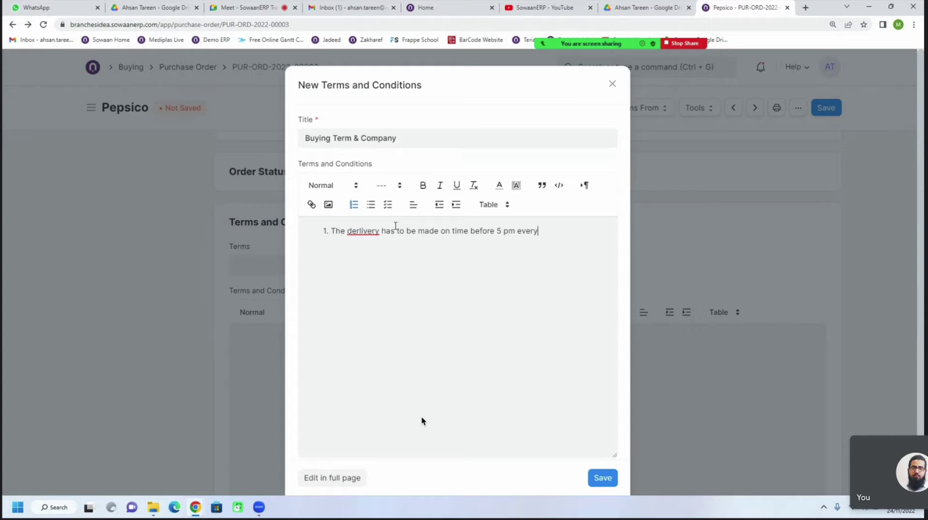
{"action": "type", "text": "e 5 pm any working day."}
{"action": "right_click", "coordinate": [364, 231]}
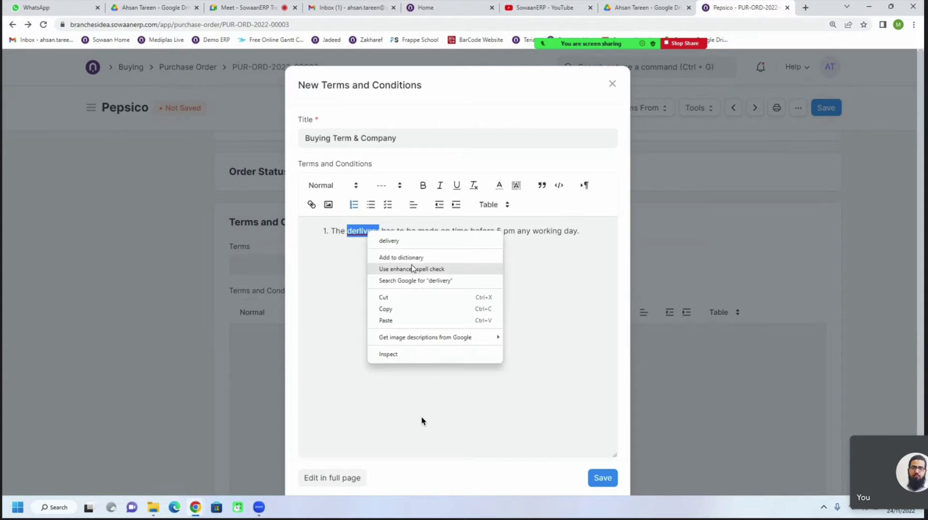
{"action": "left_click", "coordinate": [404, 241]}
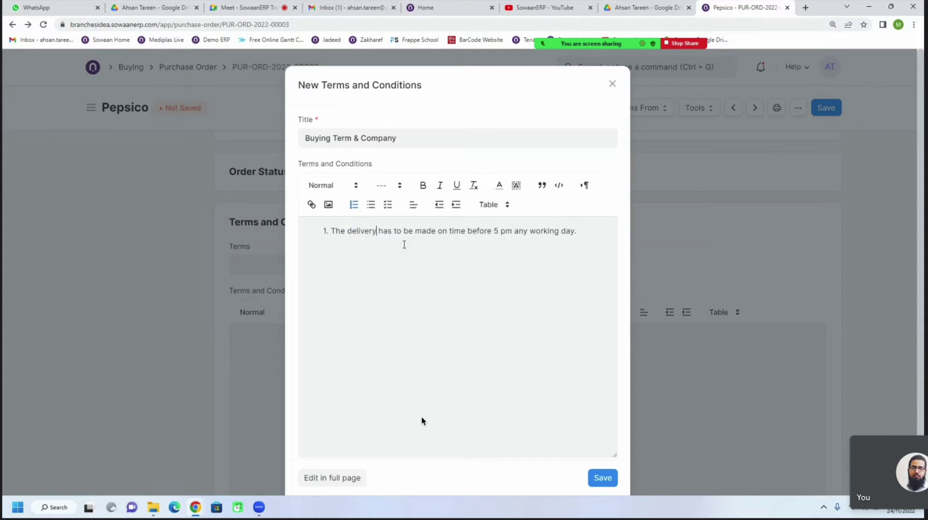
{"action": "left_click", "coordinate": [600, 478]}
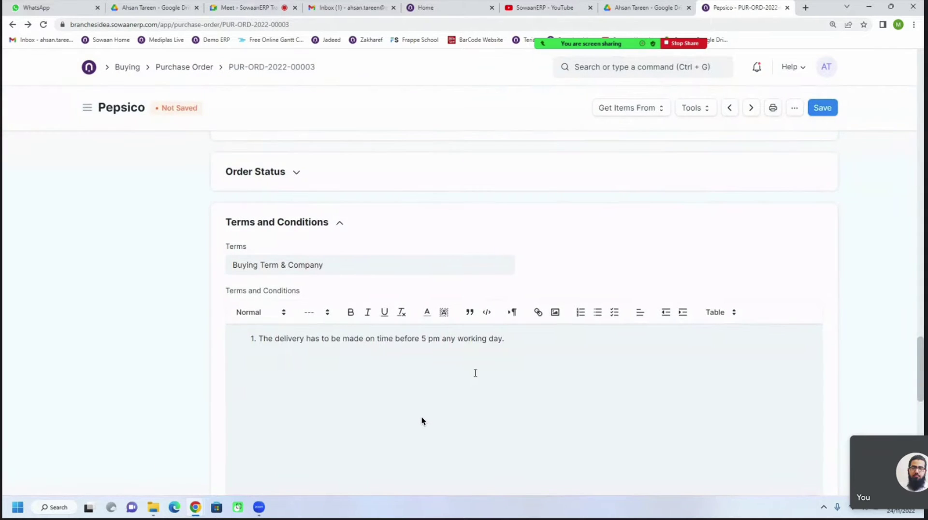
Reselect Buying Term & Company in the order's Terms field and check its delivery clause
{"action": "scroll", "coordinate": [448, 345], "scroll_direction": "down", "scroll_amount": 2}
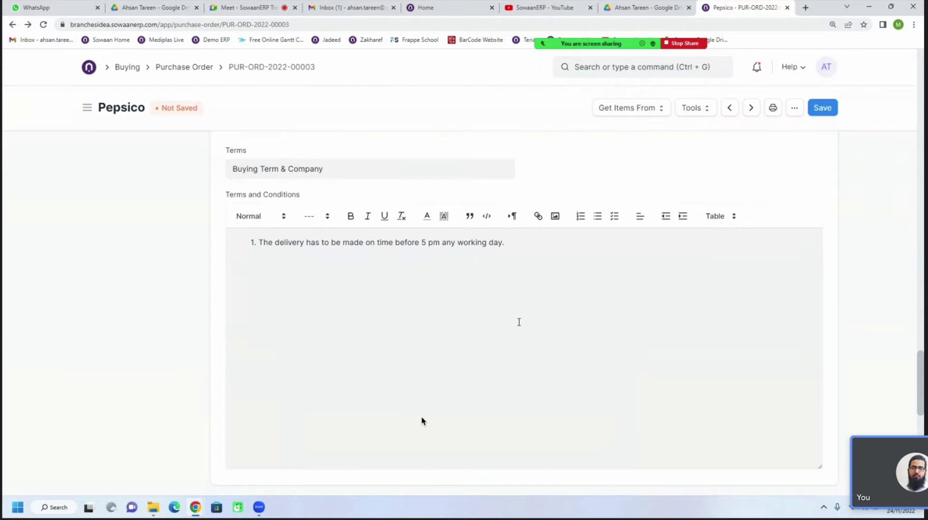
{"action": "scroll", "coordinate": [519, 322], "scroll_direction": "down", "scroll_amount": 2}
{"action": "scroll", "coordinate": [519, 322], "scroll_direction": "up", "scroll_amount": 2}
{"action": "left_click", "coordinate": [358, 170]}
{"action": "key", "text": "ctrl+shift+Left"}
{"action": "key", "text": "ctrl+shift+Left"}
{"action": "key", "text": "ctrl+shift+Left"}
{"action": "key", "text": "ctrl+shift+Left"}
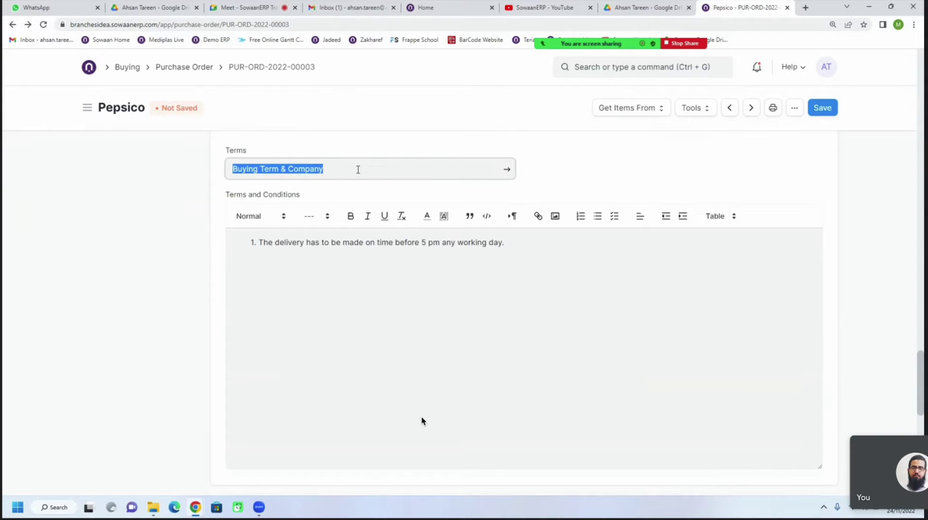
{"action": "key", "text": "BackSpace"}
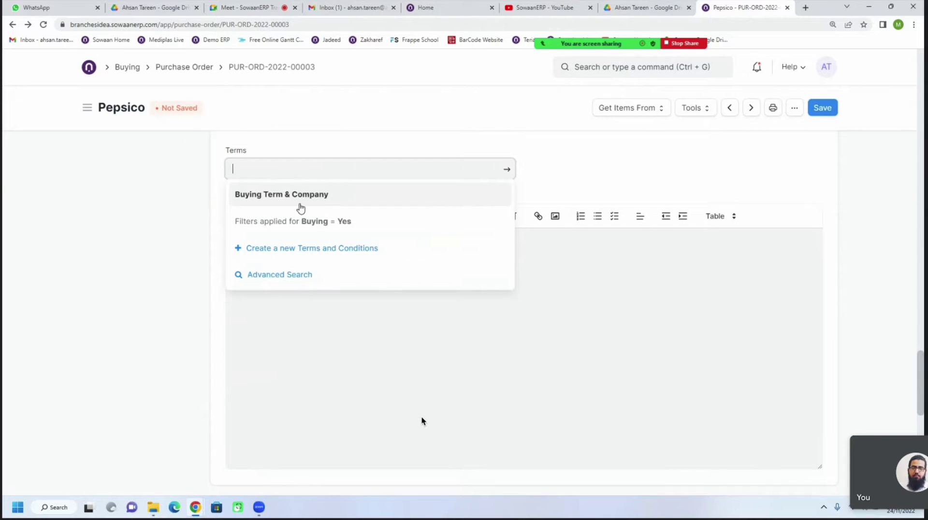
{"action": "left_click", "coordinate": [284, 196]}
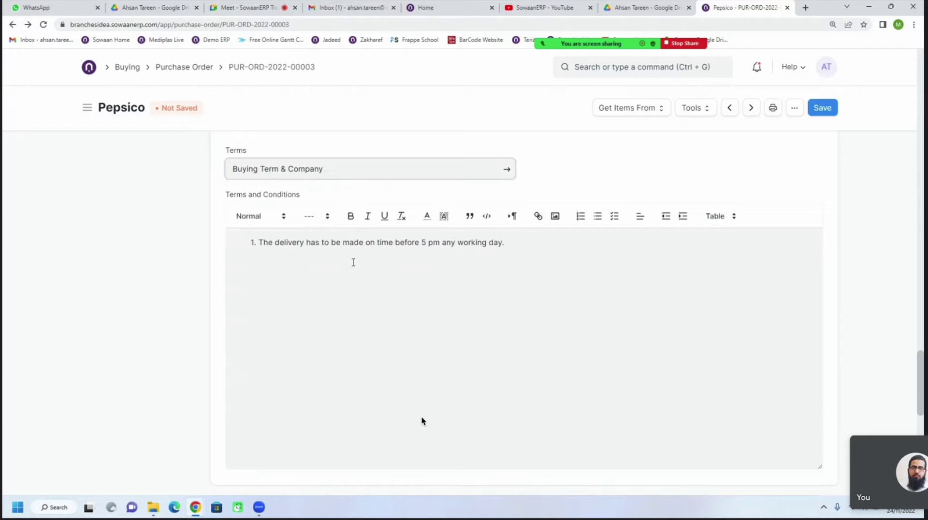
{"action": "left_click_drag", "start_coordinate": [273, 242], "coordinate": [511, 254]}
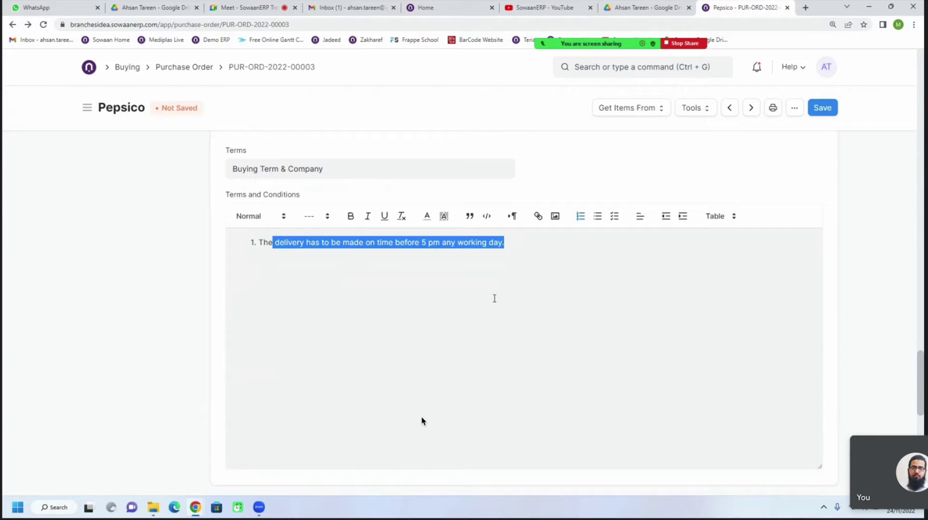
{"action": "scroll", "coordinate": [421, 421], "scroll_direction": "down", "scroll_amount": 3}
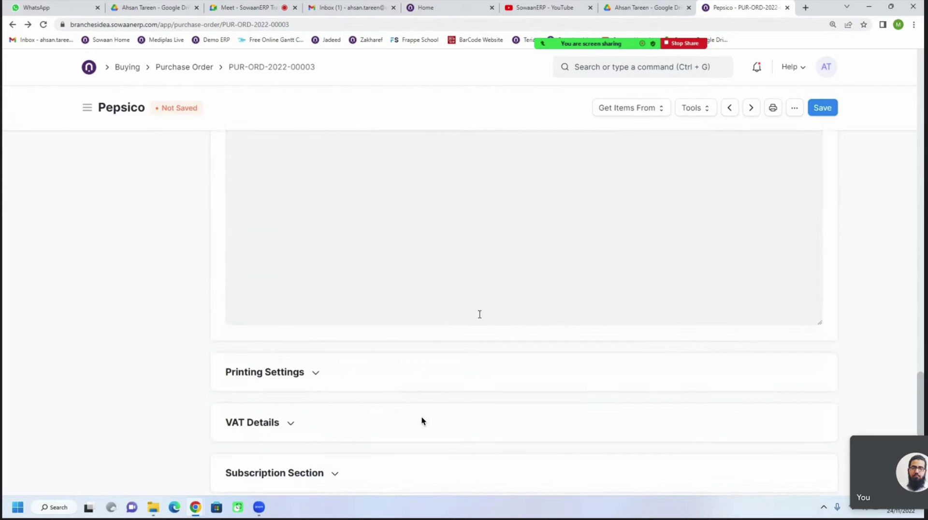
Review the form, expanding the Accounting Dimensions and Address and Contact sections
{"action": "scroll", "coordinate": [421, 421], "scroll_direction": "down", "scroll_amount": 1}
{"action": "scroll", "coordinate": [422, 421], "scroll_direction": "up", "scroll_amount": 7}
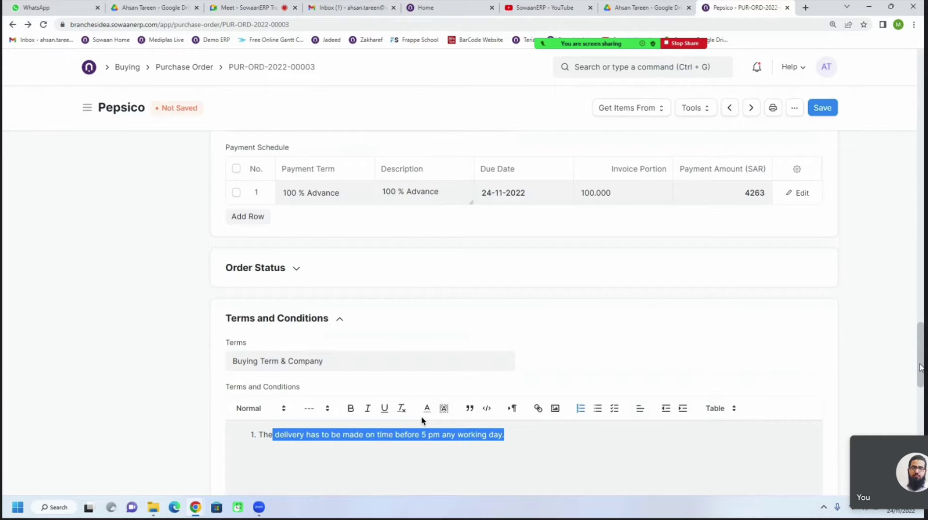
{"action": "scroll", "coordinate": [421, 421], "scroll_direction": "up", "scroll_amount": 20}
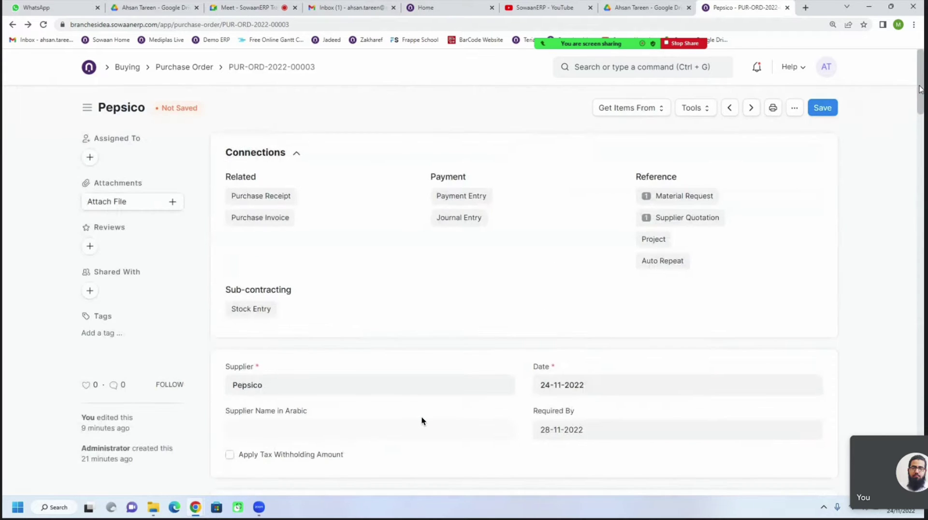
{"action": "scroll", "coordinate": [421, 421], "scroll_direction": "down", "scroll_amount": 7}
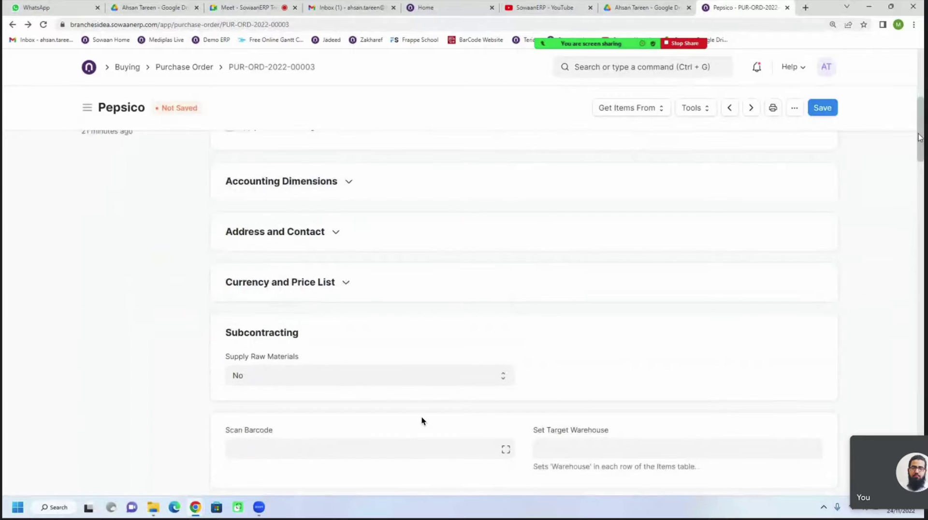
{"action": "scroll", "coordinate": [421, 421], "scroll_direction": "up", "scroll_amount": 5}
{"action": "scroll", "coordinate": [421, 421], "scroll_direction": "down", "scroll_amount": 1}
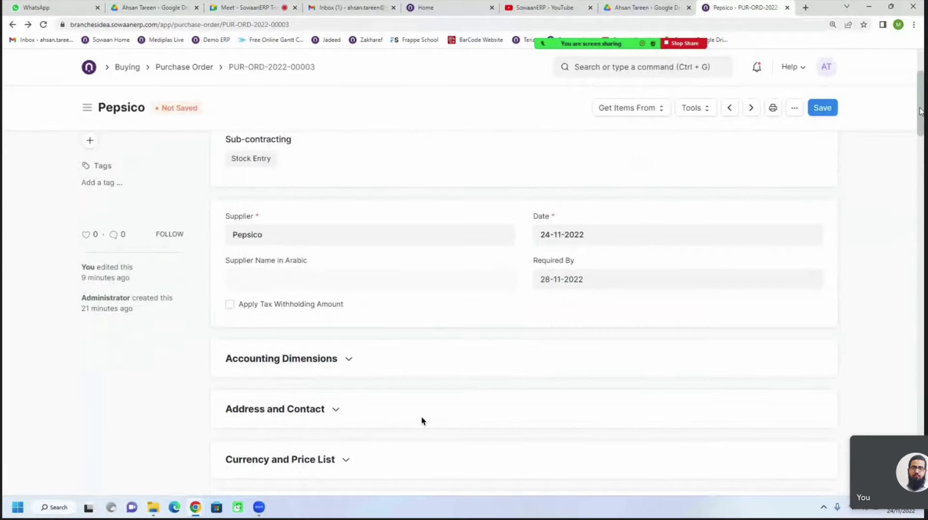
{"action": "scroll", "coordinate": [422, 421], "scroll_direction": "down", "scroll_amount": 1}
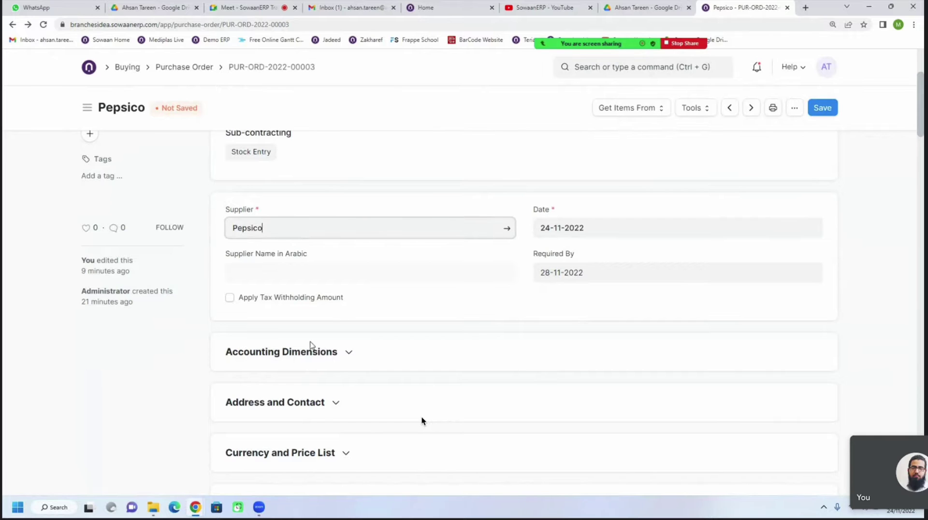
{"action": "left_click", "coordinate": [304, 357]}
{"action": "scroll", "coordinate": [251, 319], "scroll_direction": "down", "scroll_amount": 3}
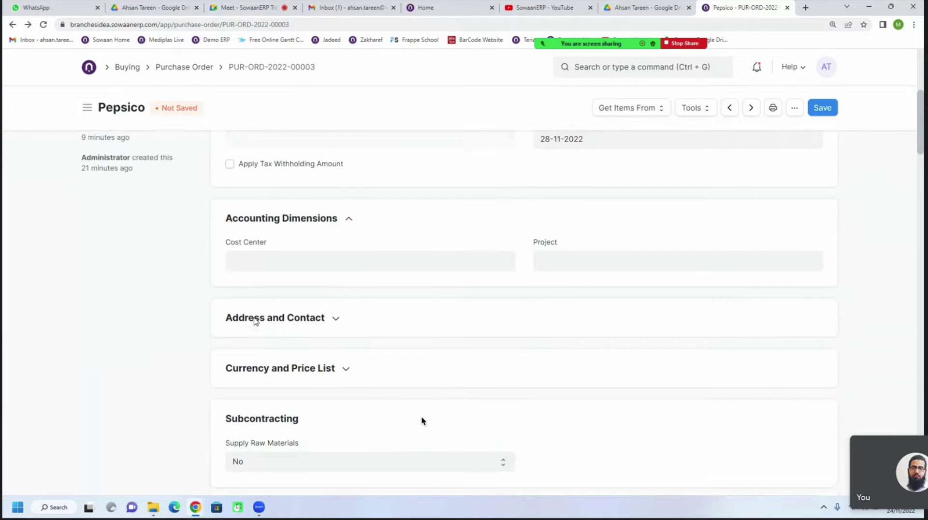
{"action": "scroll", "coordinate": [256, 277], "scroll_direction": "down", "scroll_amount": 1}
{"action": "left_click", "coordinate": [288, 259]}
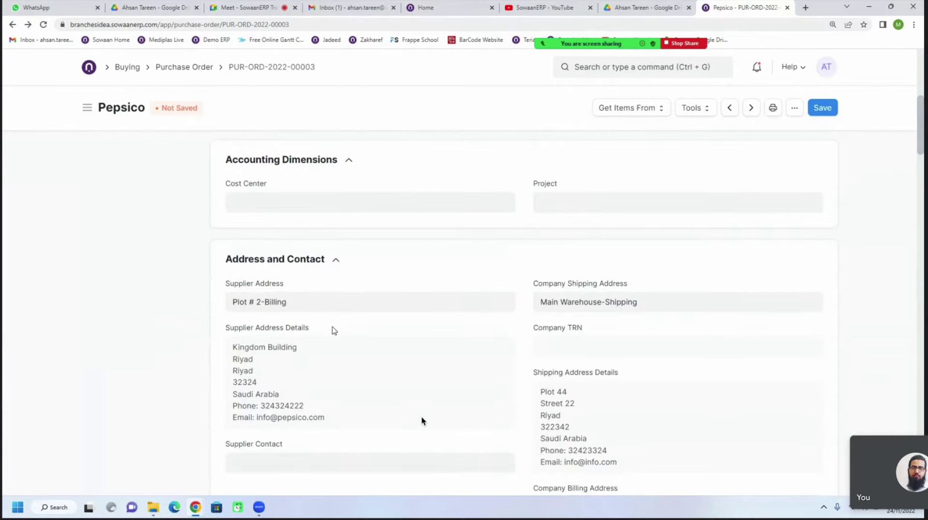
Expand Currency and Price List, review items and taxes, and save the order as a Draft
{"action": "scroll", "coordinate": [333, 329], "scroll_direction": "down", "scroll_amount": 1}
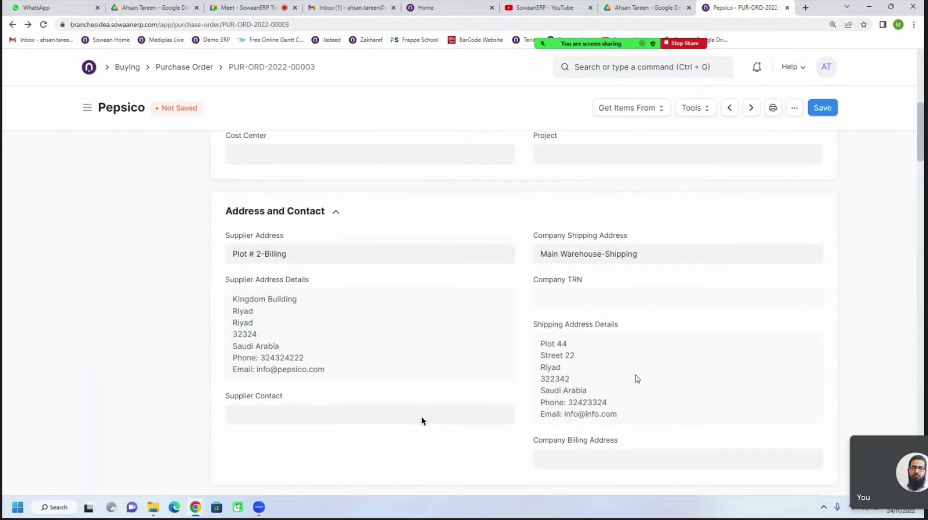
{"action": "scroll", "coordinate": [605, 354], "scroll_direction": "down", "scroll_amount": 3}
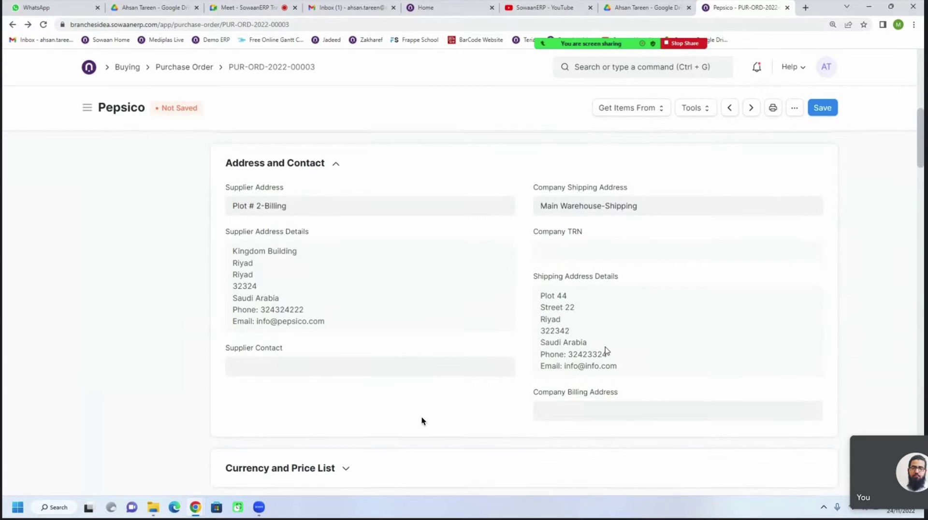
{"action": "scroll", "coordinate": [450, 310], "scroll_direction": "down", "scroll_amount": 3}
{"action": "left_click", "coordinate": [334, 274]}
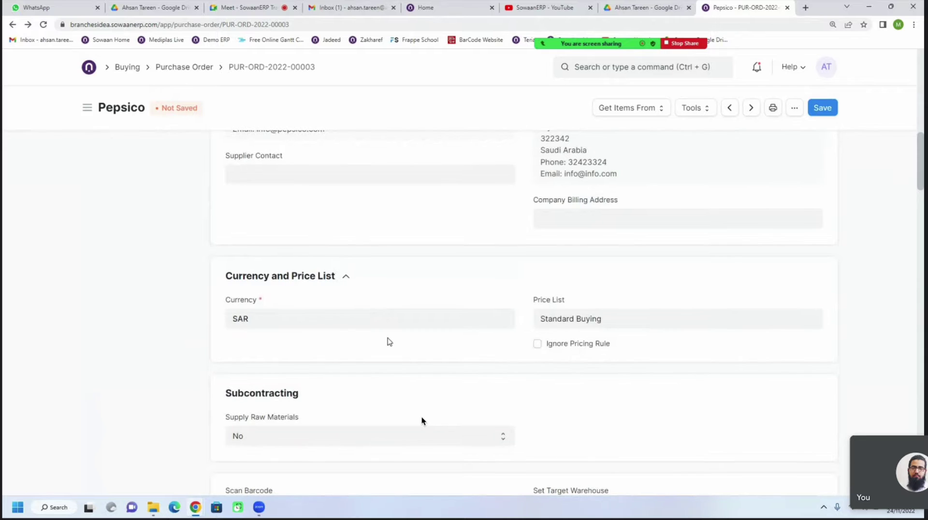
{"action": "scroll", "coordinate": [389, 341], "scroll_direction": "down", "scroll_amount": 8}
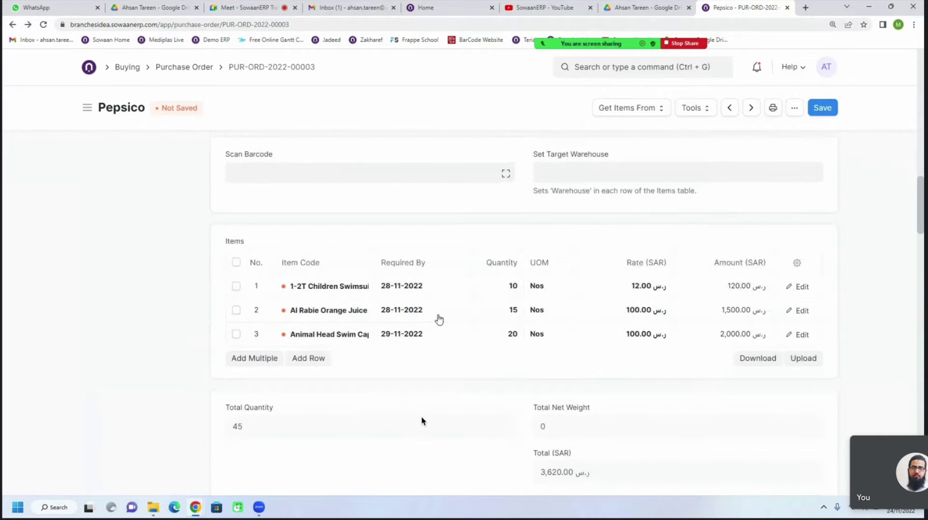
{"action": "scroll", "coordinate": [455, 317], "scroll_direction": "down", "scroll_amount": 9}
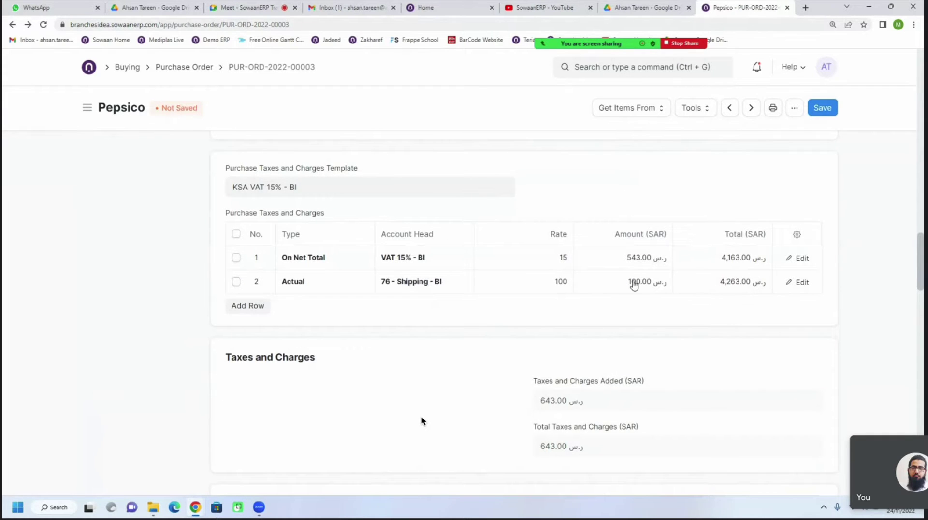
{"action": "scroll", "coordinate": [488, 314], "scroll_direction": "down", "scroll_amount": 4}
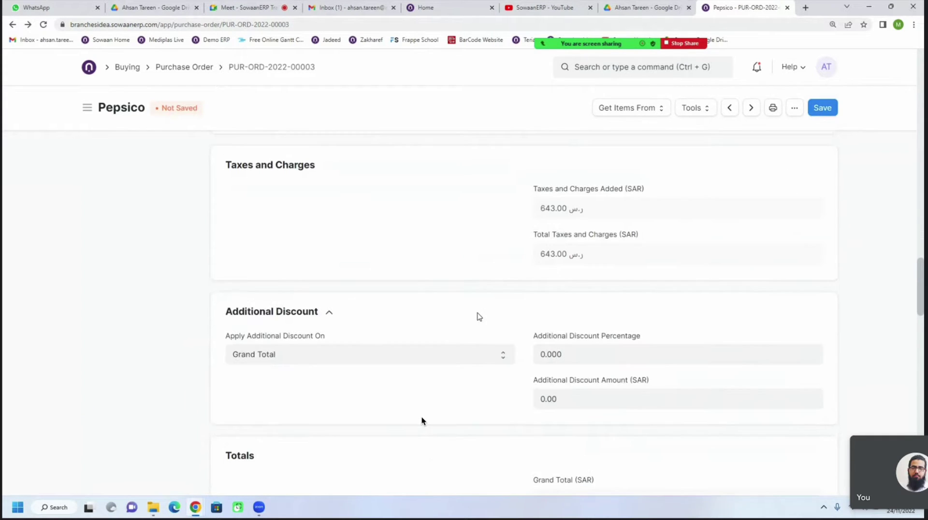
{"action": "scroll", "coordinate": [478, 318], "scroll_direction": "down", "scroll_amount": 10}
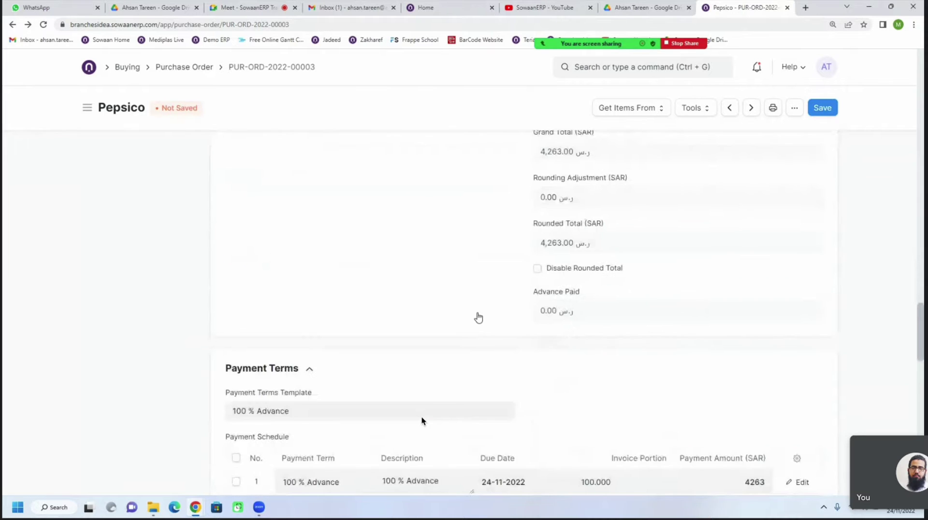
{"action": "scroll", "coordinate": [479, 317], "scroll_direction": "down", "scroll_amount": 1}
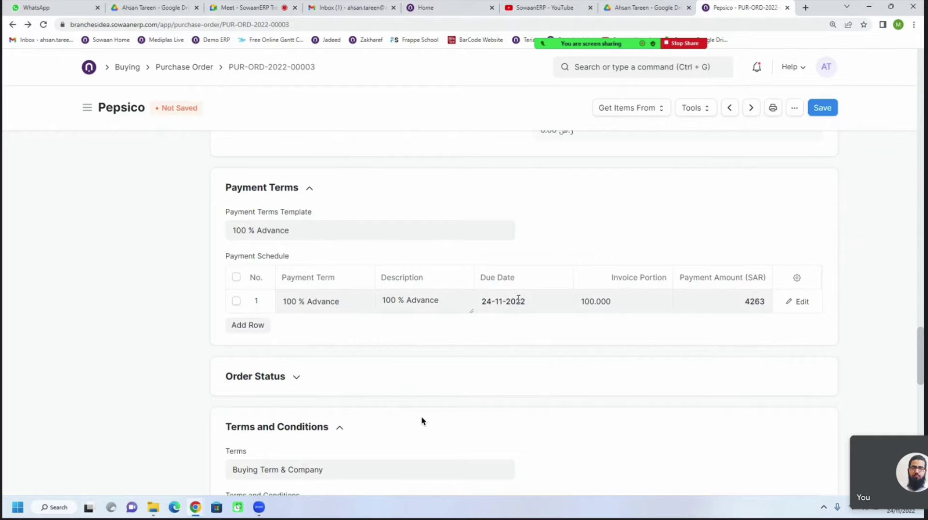
{"action": "left_click", "coordinate": [816, 118]}
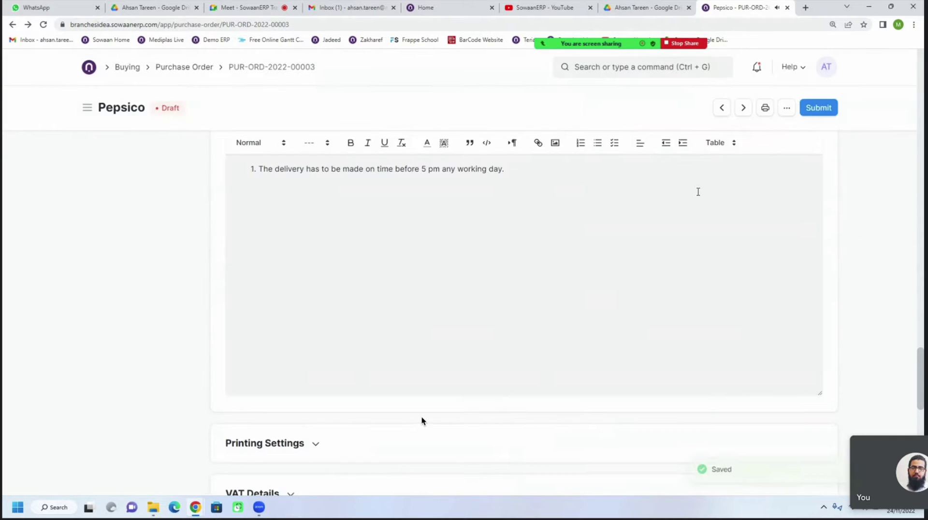
Preview PUR-ORD-2022-00003 for printing, checking the 100 % Advance term and the 5 pm delivery condition
{"action": "left_click", "coordinate": [766, 110]}
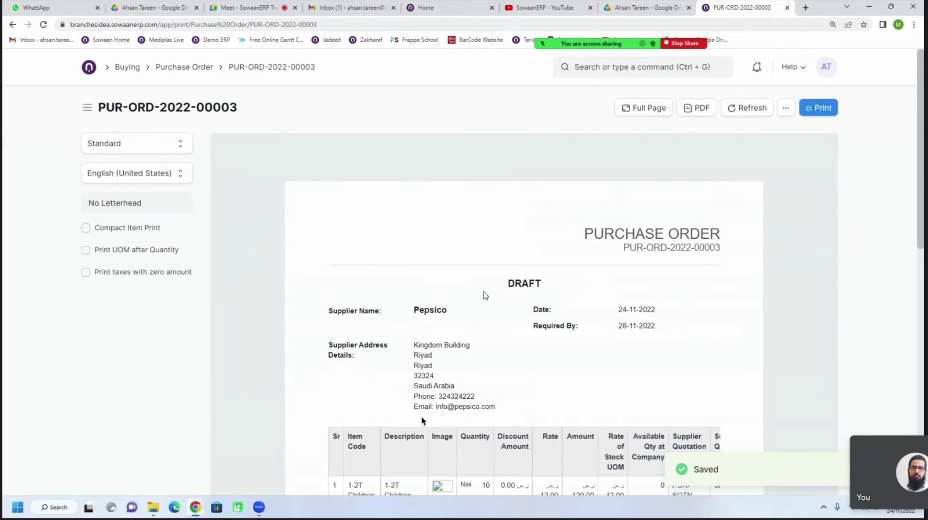
{"action": "scroll", "coordinate": [521, 341], "scroll_direction": "down", "scroll_amount": 4}
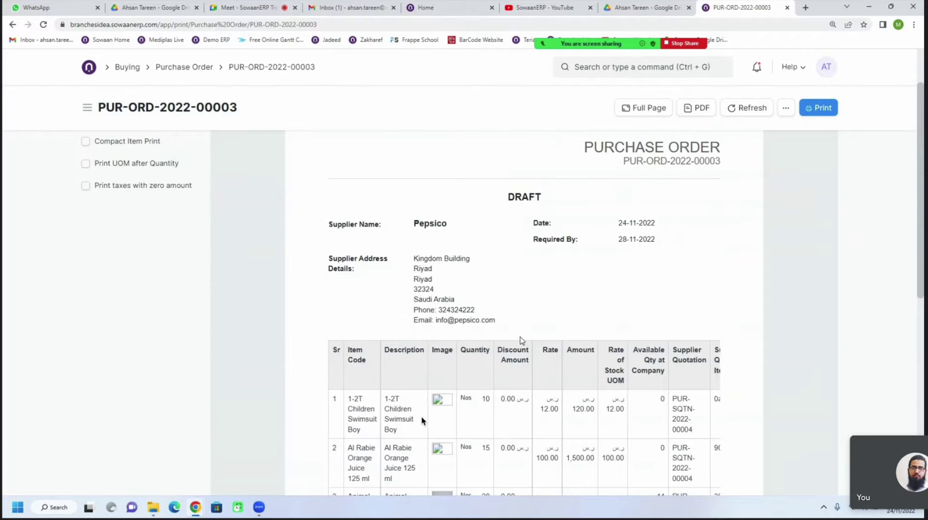
{"action": "scroll", "coordinate": [422, 420], "scroll_direction": "down", "scroll_amount": 5}
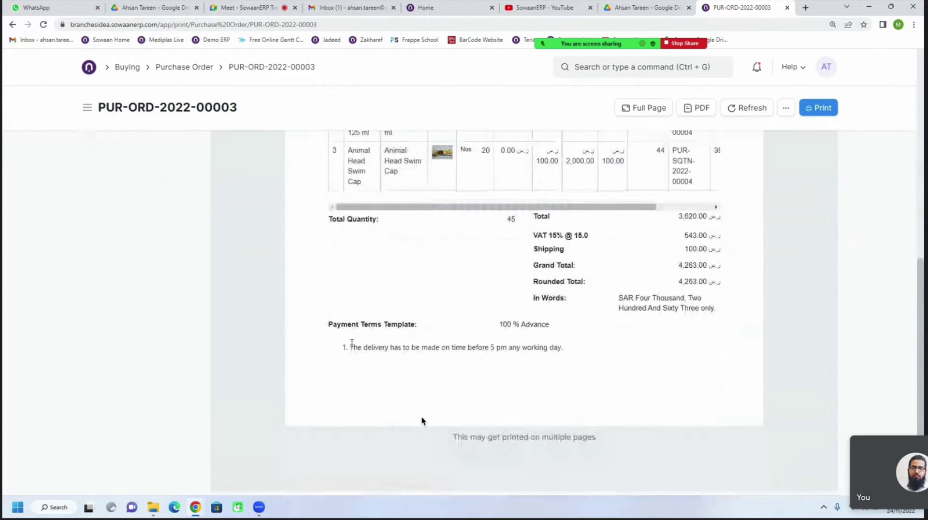
{"action": "left_click_drag", "start_coordinate": [350, 348], "coordinate": [566, 353]}
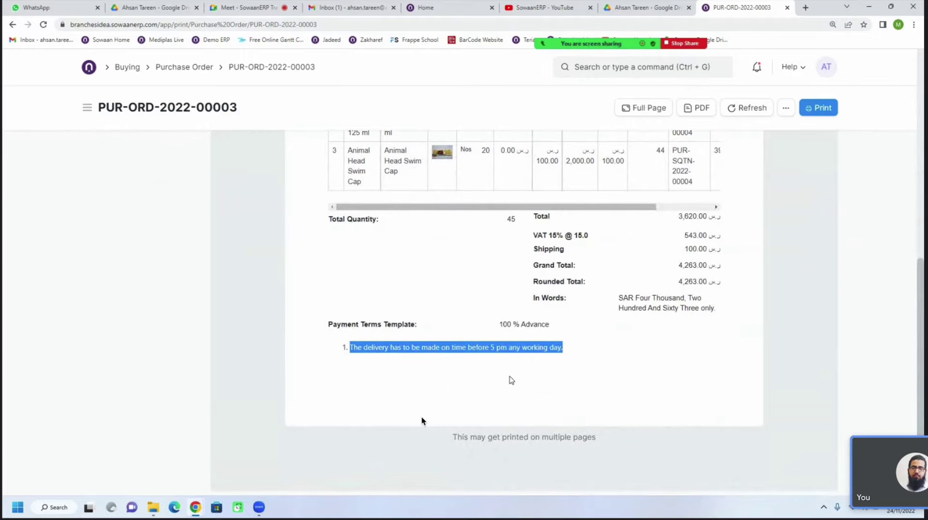
{"action": "left_click_drag", "start_coordinate": [499, 324], "coordinate": [550, 322]}
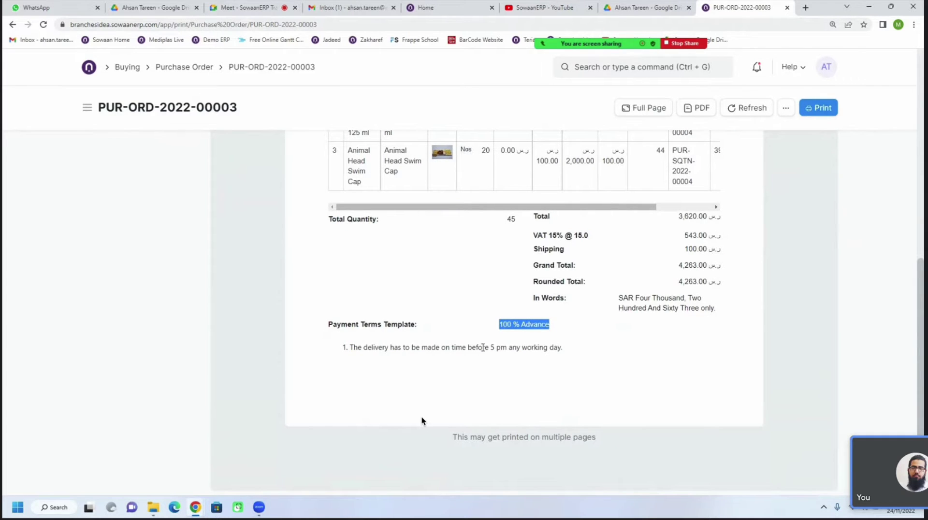
{"action": "left_click_drag", "start_coordinate": [483, 347], "coordinate": [590, 376]}
{"action": "left_click", "coordinate": [590, 376]}
{"action": "scroll", "coordinate": [588, 375], "scroll_direction": "up", "scroll_amount": 5}
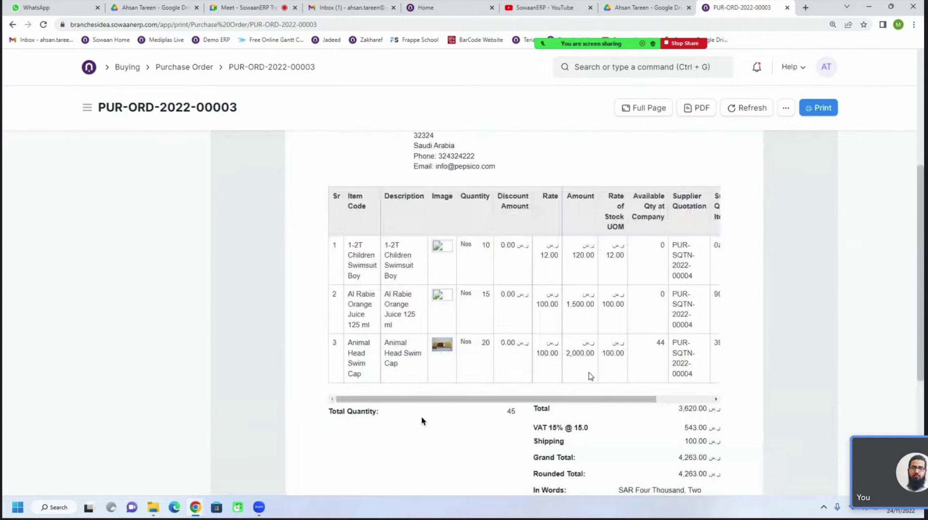
{"action": "scroll", "coordinate": [578, 380], "scroll_direction": "up", "scroll_amount": 3}
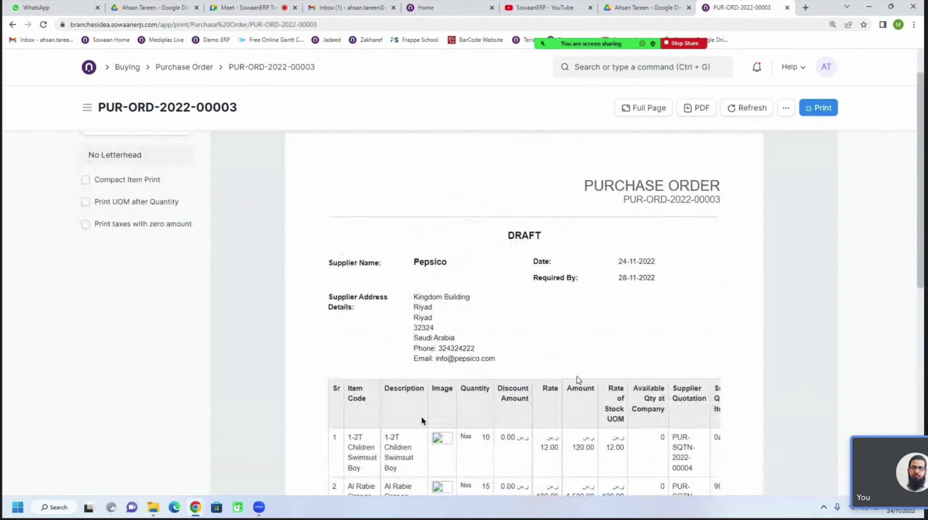
{"action": "scroll", "coordinate": [575, 381], "scroll_direction": "up", "scroll_amount": 1}
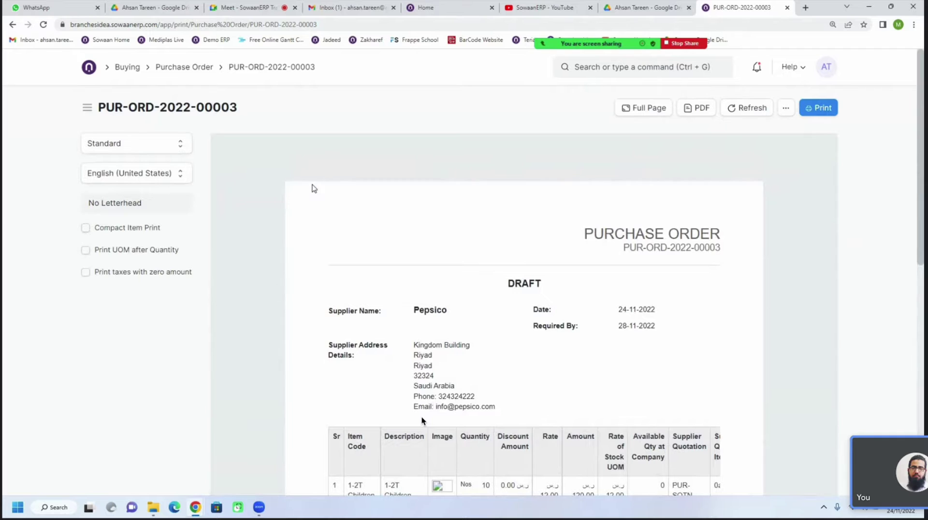
Preview the order in the Drop Shipping Format print format
{"action": "left_click", "coordinate": [160, 150]}
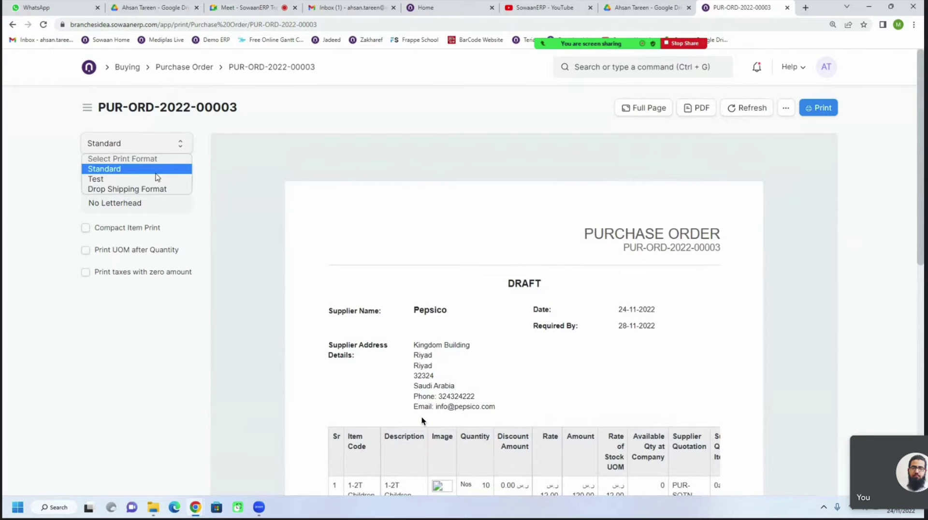
{"action": "left_click", "coordinate": [147, 189]}
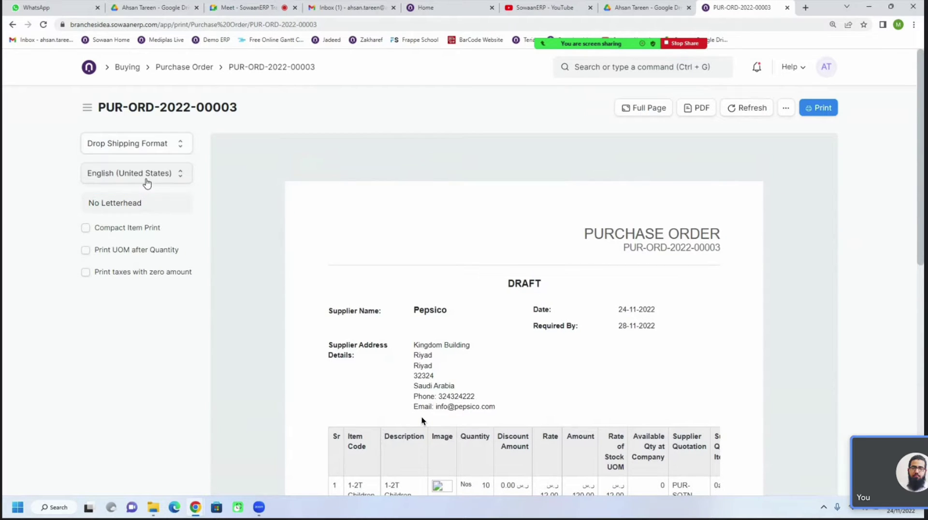
{"action": "scroll", "coordinate": [326, 278], "scroll_direction": "down", "scroll_amount": 2}
{"action": "scroll", "coordinate": [326, 278], "scroll_direction": "down", "scroll_amount": 4}
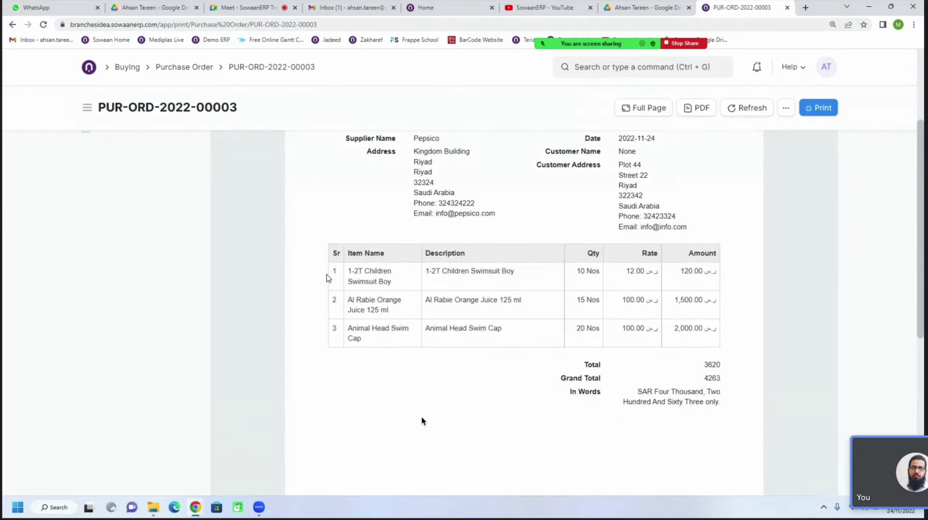
{"action": "scroll", "coordinate": [326, 278], "scroll_direction": "up", "scroll_amount": 4}
{"action": "scroll", "coordinate": [328, 277], "scroll_direction": "up", "scroll_amount": 2}
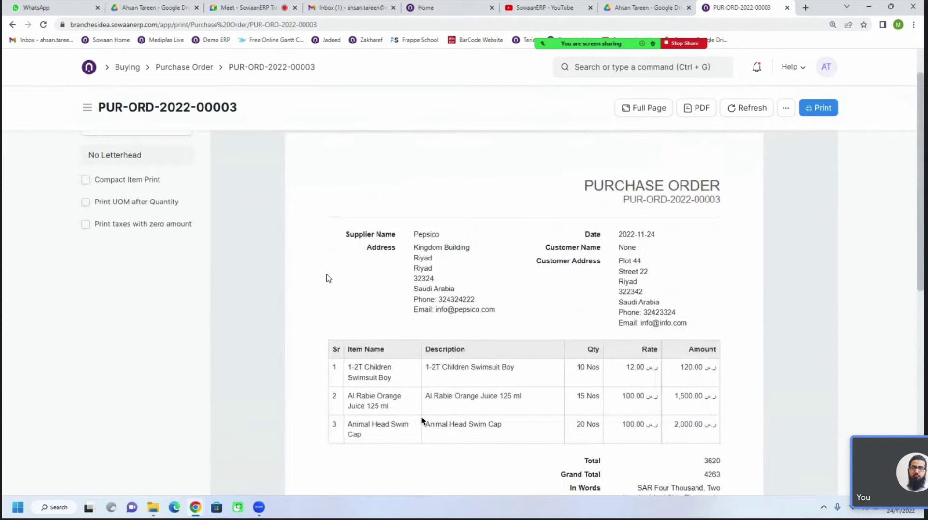
{"action": "scroll", "coordinate": [326, 276], "scroll_direction": "up", "scroll_amount": 1}
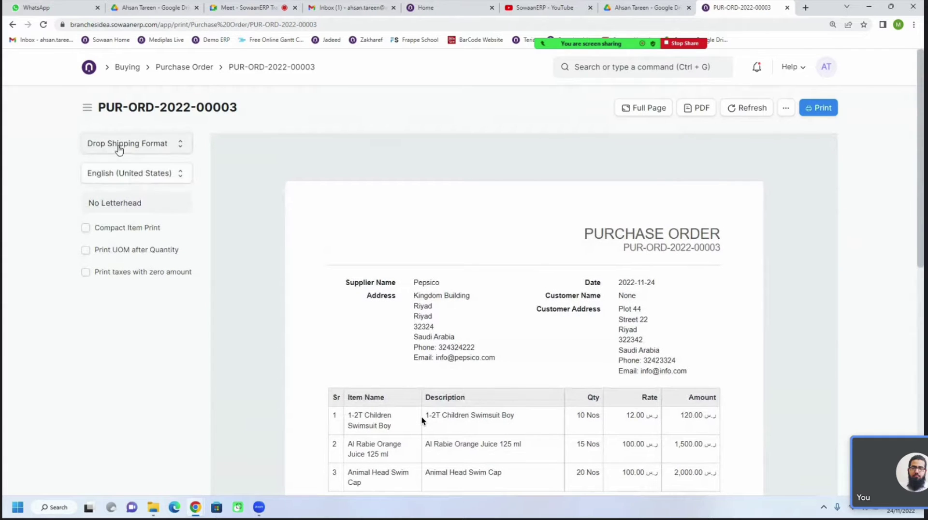
Switch the print preview to the Test format
{"action": "left_click", "coordinate": [119, 150]}
{"action": "left_click", "coordinate": [116, 180]}
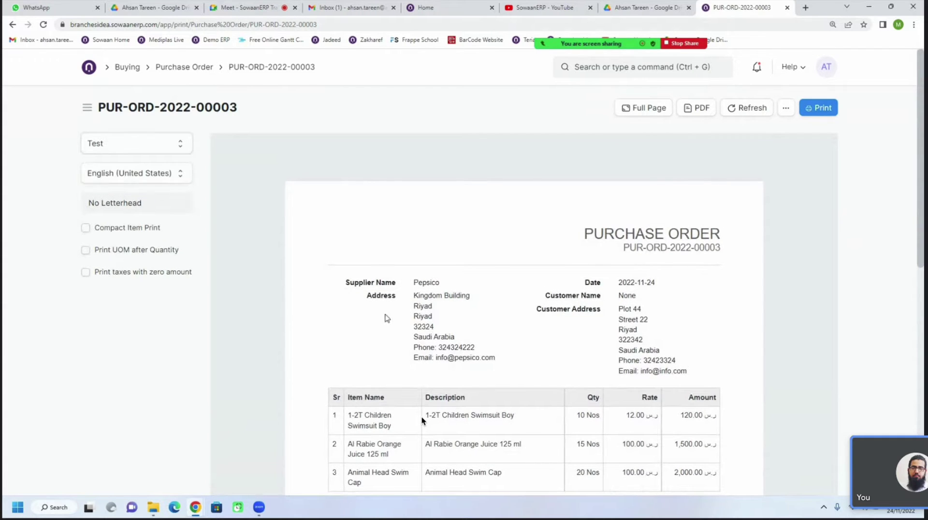
{"action": "scroll", "coordinate": [456, 296], "scroll_direction": "down", "scroll_amount": 7}
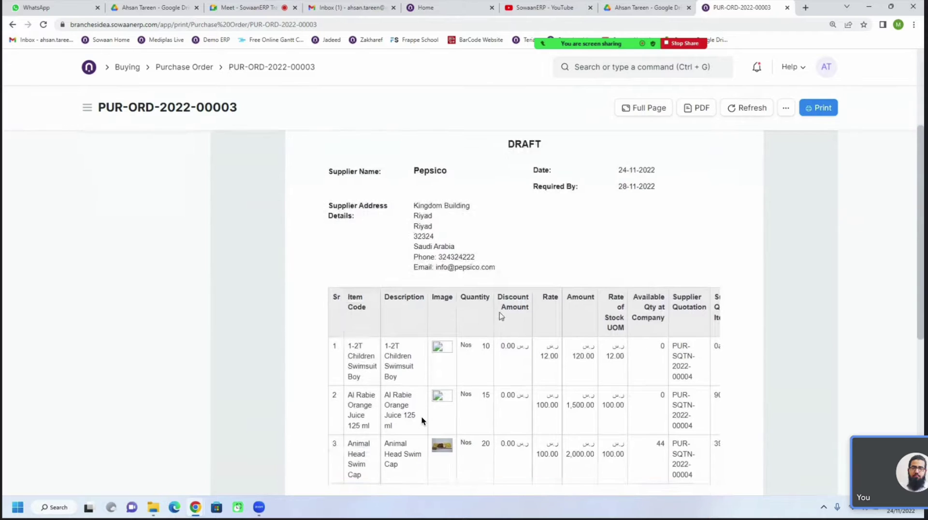
{"action": "scroll", "coordinate": [500, 316], "scroll_direction": "up", "scroll_amount": 8}
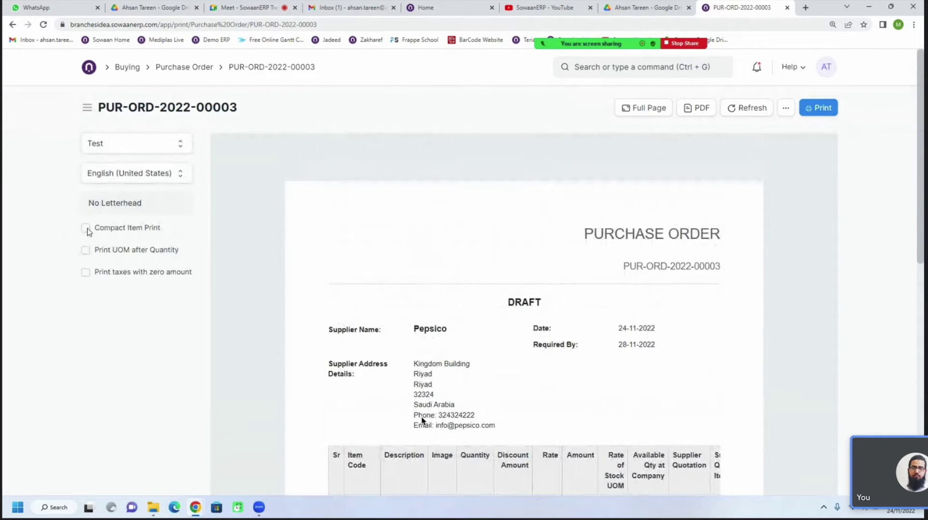
Toggle compact item printing on, off and back on, comparing the item layout each time
{"action": "left_click", "coordinate": [86, 227]}
{"action": "scroll", "coordinate": [422, 420], "scroll_direction": "down", "scroll_amount": 5}
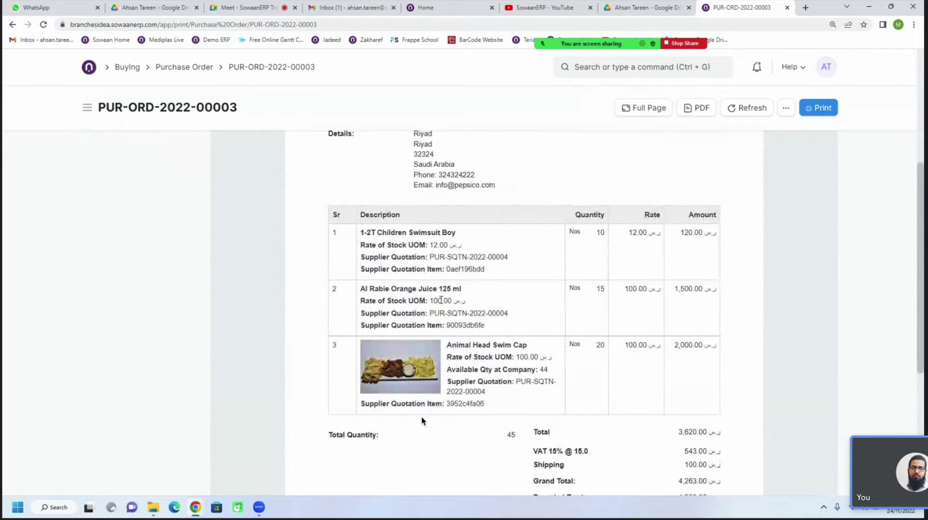
{"action": "scroll", "coordinate": [422, 421], "scroll_direction": "down", "scroll_amount": 5}
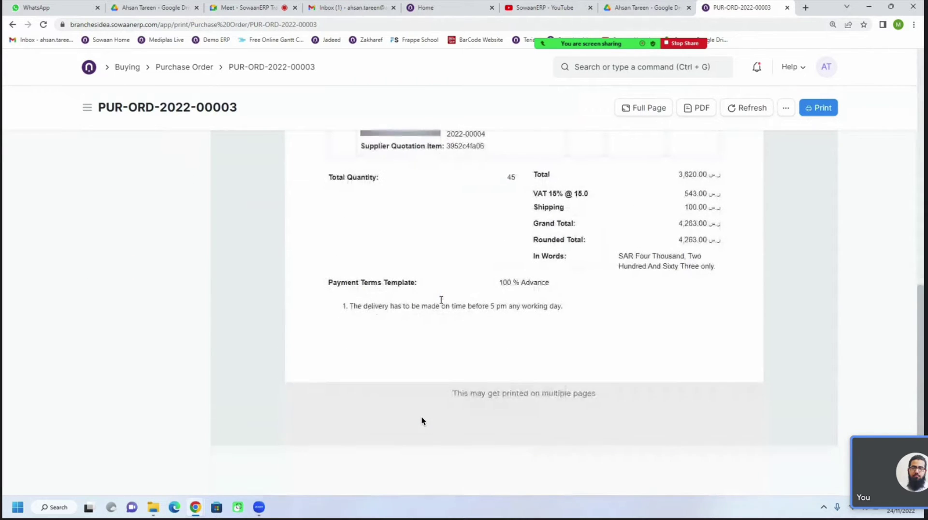
{"action": "scroll", "coordinate": [422, 421], "scroll_direction": "up", "scroll_amount": 3}
{"action": "scroll", "coordinate": [422, 420], "scroll_direction": "up", "scroll_amount": 5}
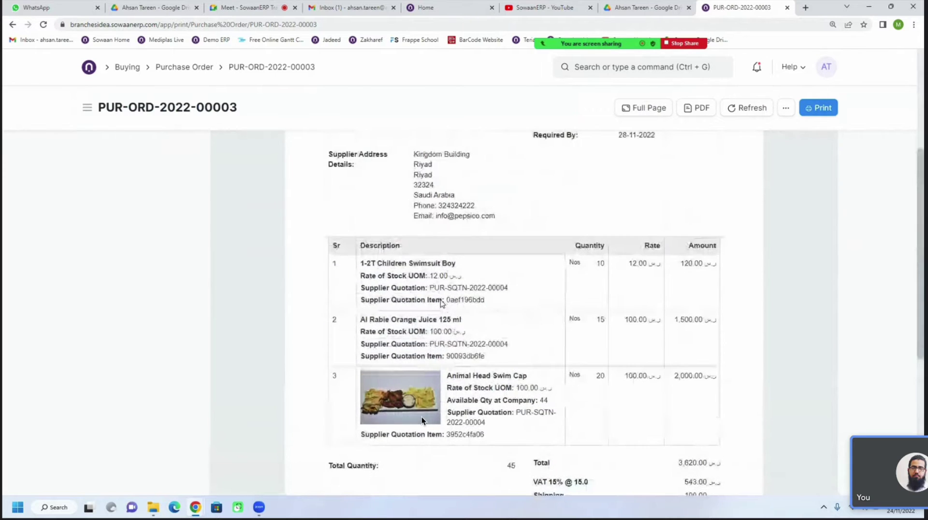
{"action": "scroll", "coordinate": [441, 303], "scroll_direction": "up", "scroll_amount": 2}
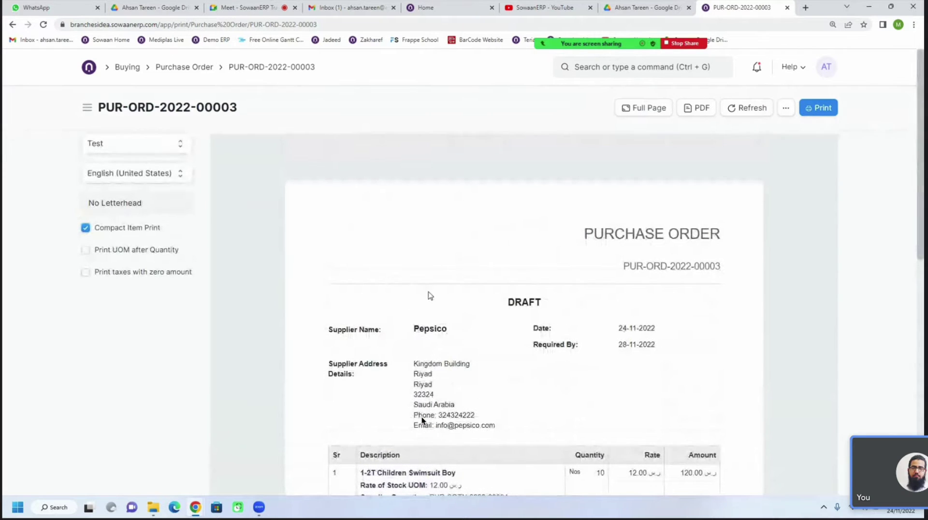
{"action": "left_click", "coordinate": [86, 229]}
{"action": "scroll", "coordinate": [418, 288], "scroll_direction": "down", "scroll_amount": 4}
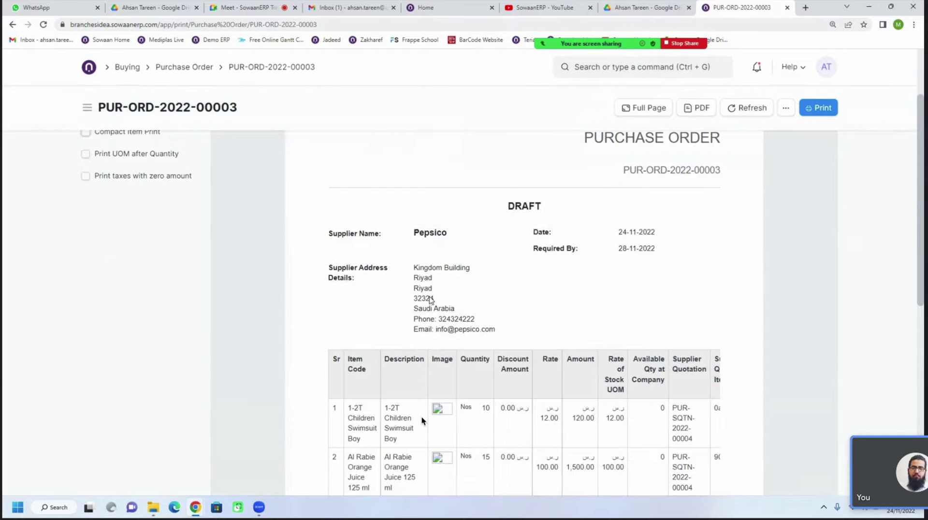
{"action": "scroll", "coordinate": [414, 299], "scroll_direction": "down", "scroll_amount": 1}
{"action": "scroll", "coordinate": [413, 299], "scroll_direction": "up", "scroll_amount": 5}
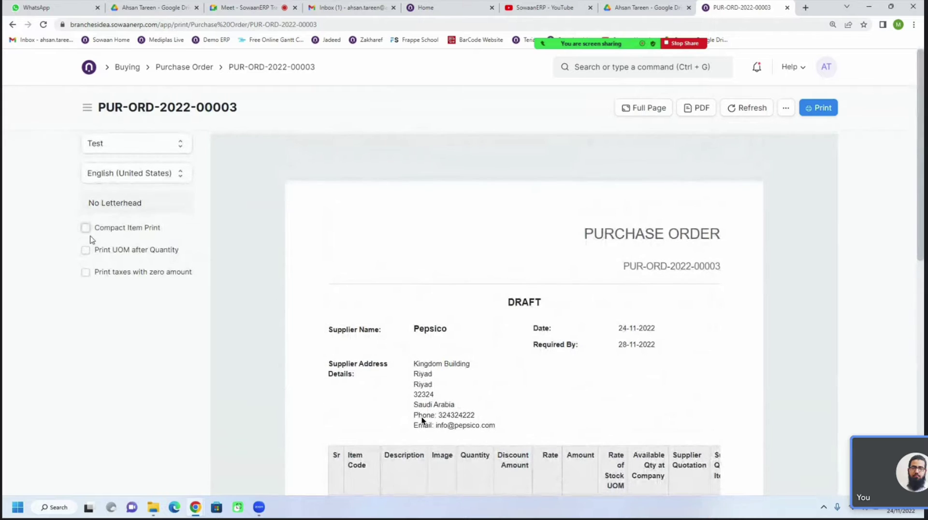
{"action": "left_click", "coordinate": [86, 228]}
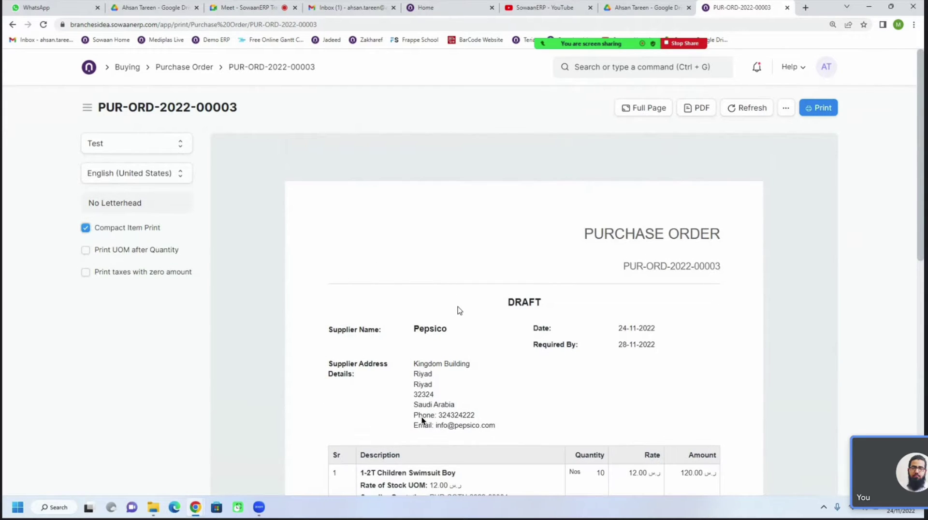
{"action": "scroll", "coordinate": [457, 310], "scroll_direction": "down", "scroll_amount": 5}
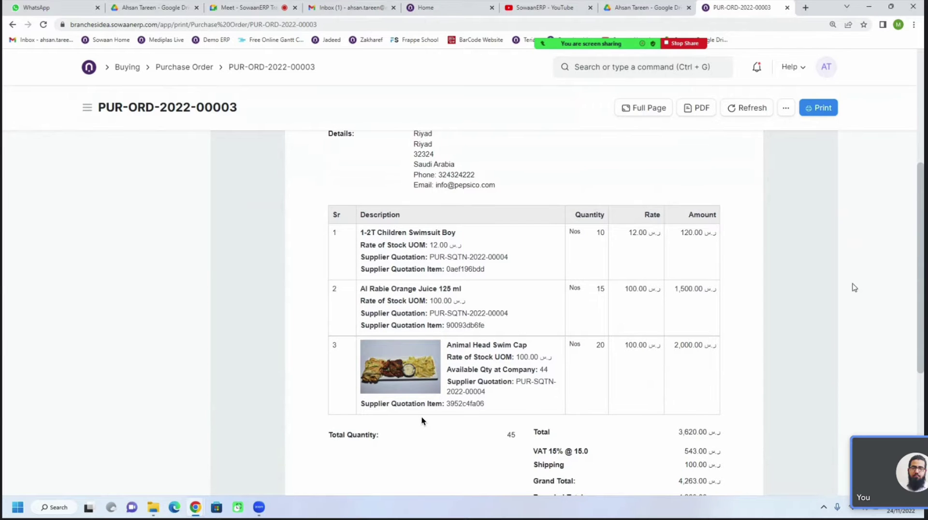
{"action": "scroll", "coordinate": [854, 287], "scroll_direction": "up", "scroll_amount": 5}
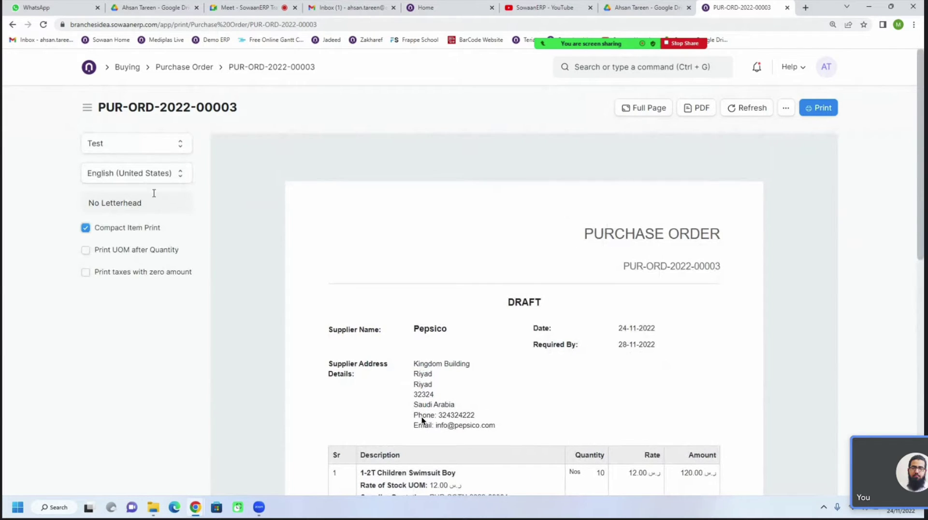
Look over the Drop Shipping Format preview once more
{"action": "left_click", "coordinate": [140, 147]}
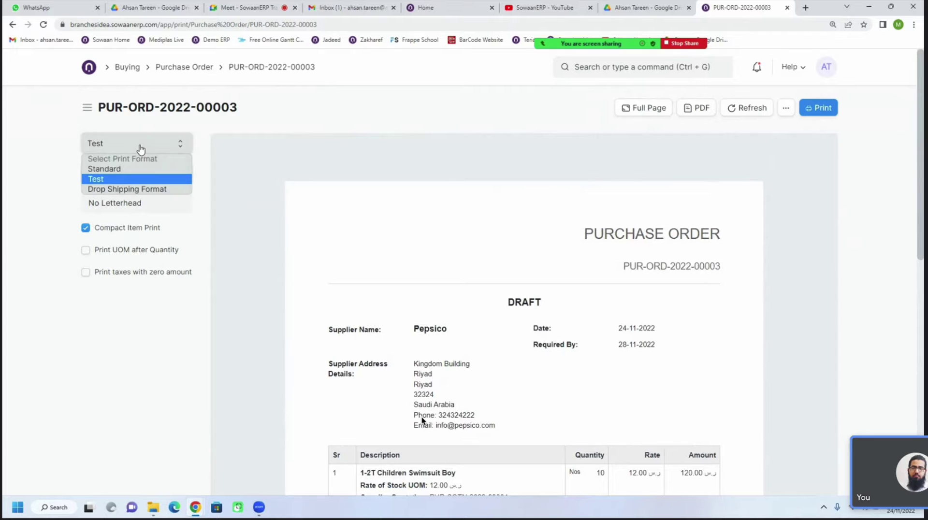
{"action": "left_click", "coordinate": [130, 190]}
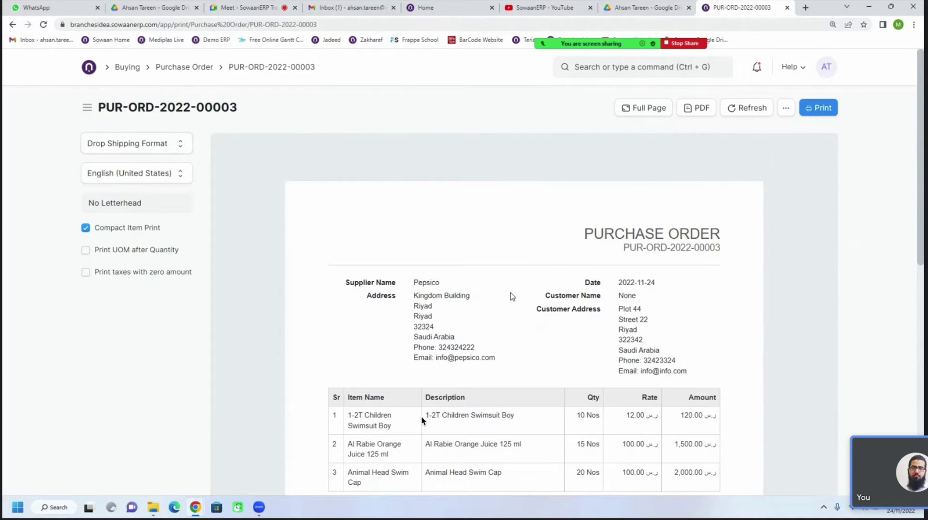
{"action": "scroll", "coordinate": [513, 297], "scroll_direction": "down", "scroll_amount": 1}
{"action": "scroll", "coordinate": [512, 297], "scroll_direction": "down", "scroll_amount": 5}
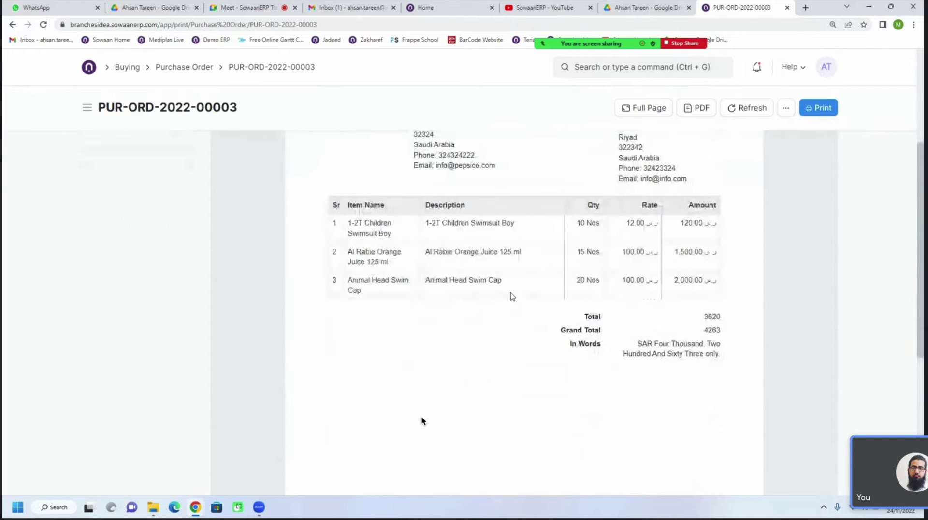
{"action": "scroll", "coordinate": [513, 297], "scroll_direction": "up", "scroll_amount": 5}
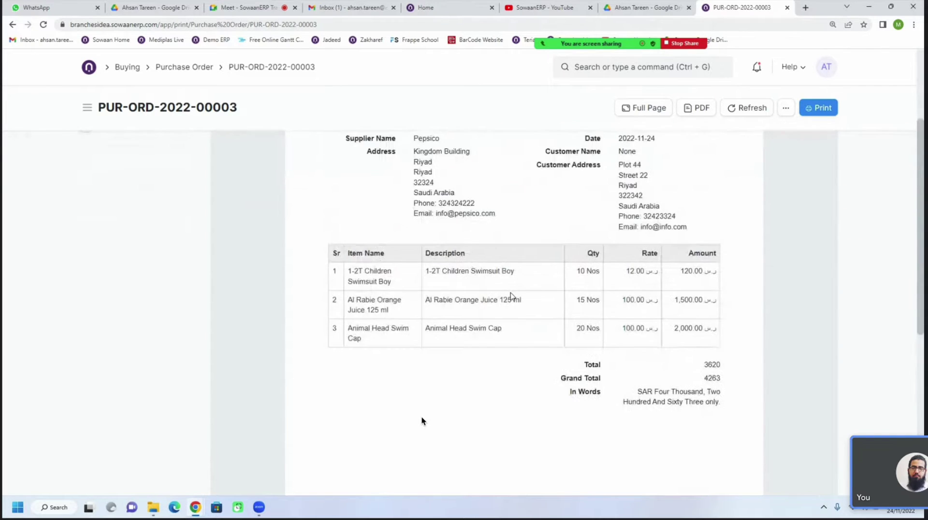
{"action": "scroll", "coordinate": [513, 297], "scroll_direction": "up", "scroll_amount": 1}
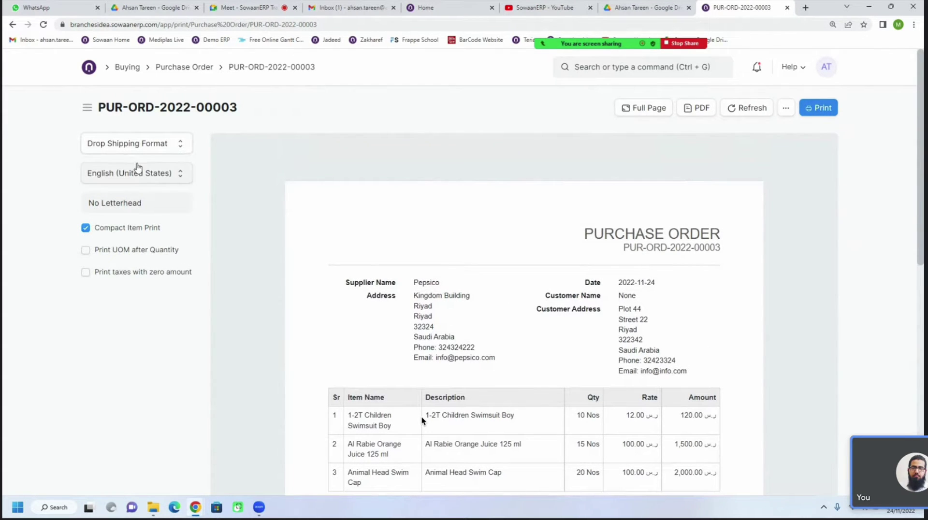
Return the preview to the Test format, then go back to the purchase order form
{"action": "left_click", "coordinate": [145, 144]}
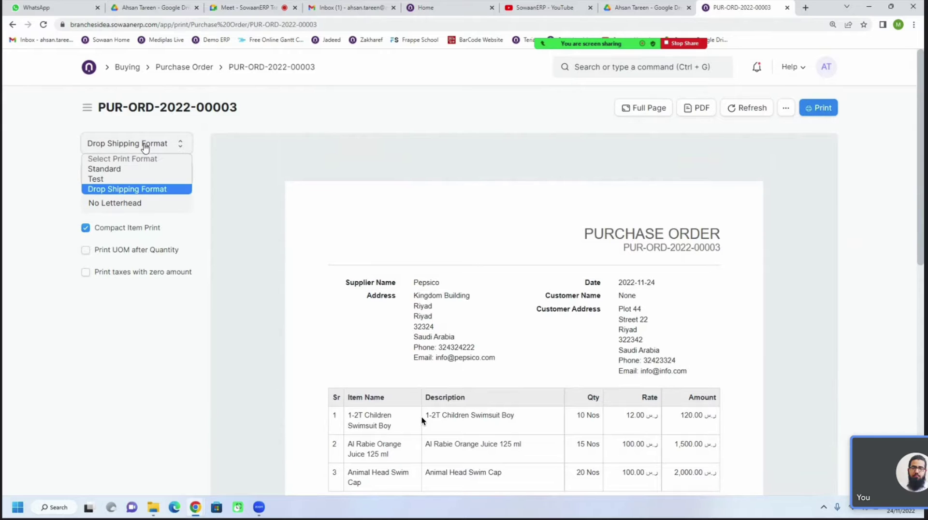
{"action": "left_click", "coordinate": [129, 179]}
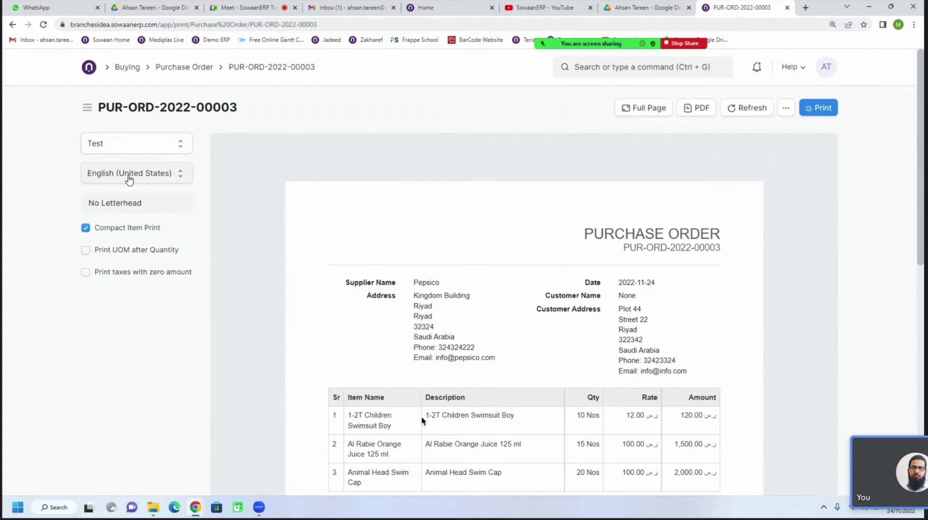
{"action": "scroll", "coordinate": [483, 296], "scroll_direction": "down", "scroll_amount": 5}
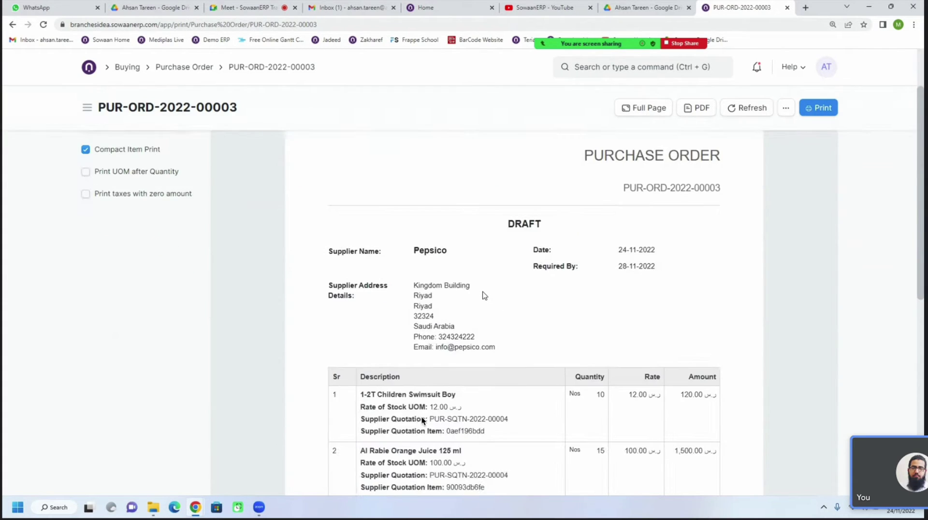
{"action": "scroll", "coordinate": [484, 295], "scroll_direction": "down", "scroll_amount": 3}
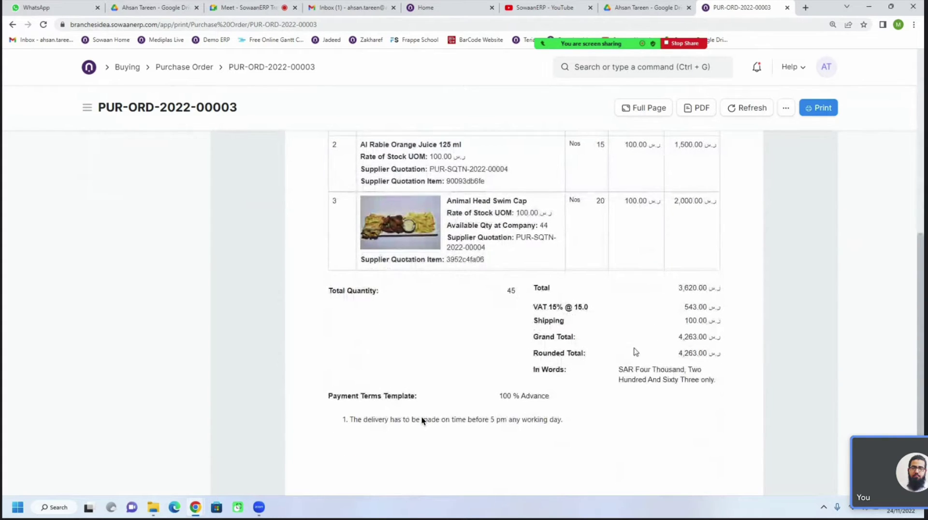
{"action": "scroll", "coordinate": [518, 353], "scroll_direction": "up", "scroll_amount": 7}
{"action": "left_click", "coordinate": [15, 28]}
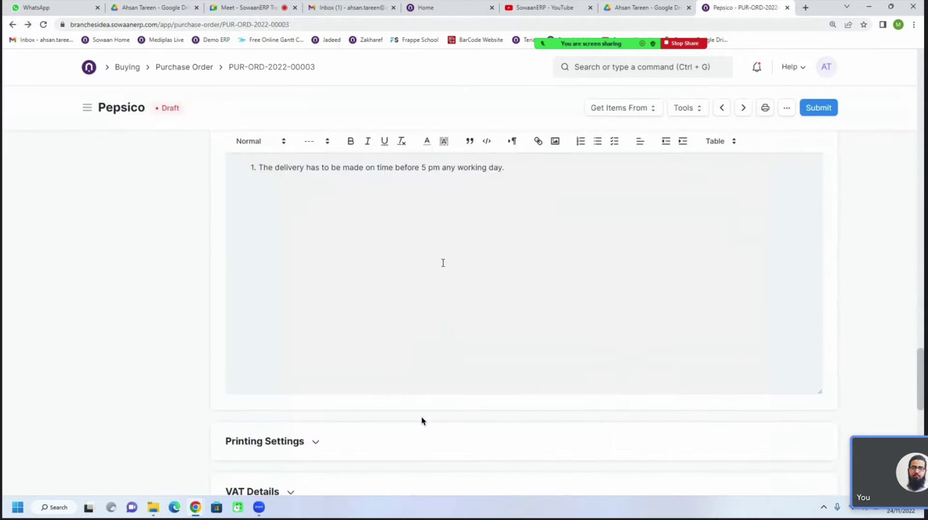
{"action": "scroll", "coordinate": [425, 311], "scroll_direction": "down", "scroll_amount": 20}
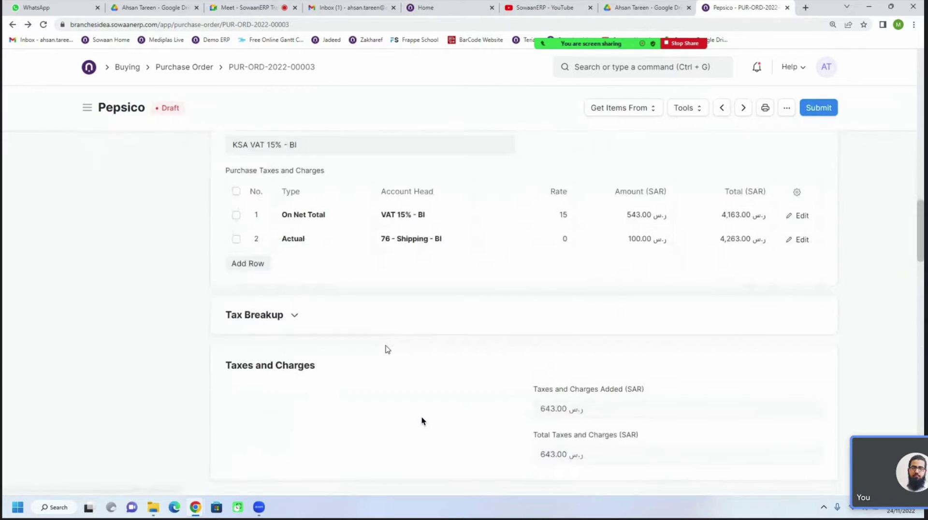
{"action": "scroll", "coordinate": [422, 421], "scroll_direction": "down", "scroll_amount": 15}
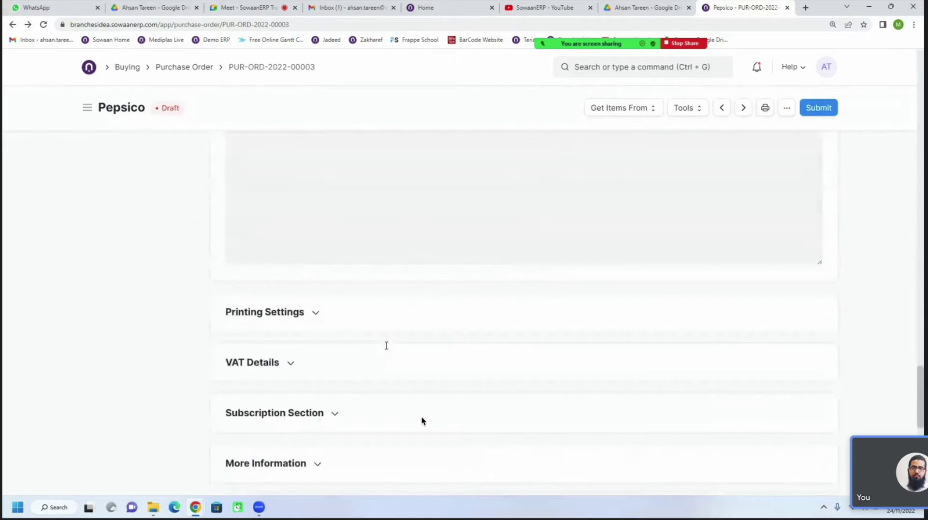
{"action": "scroll", "coordinate": [347, 289], "scroll_direction": "up", "scroll_amount": 2}
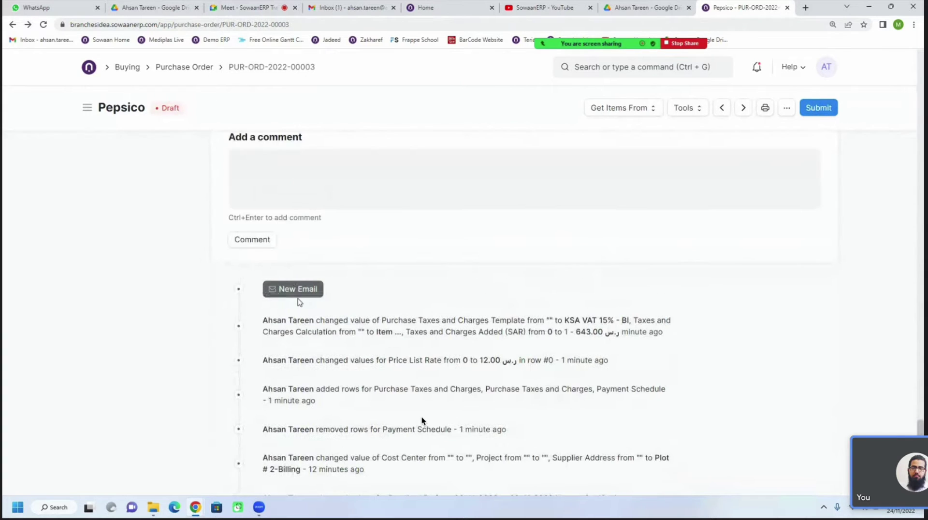
{"action": "left_click", "coordinate": [295, 296]}
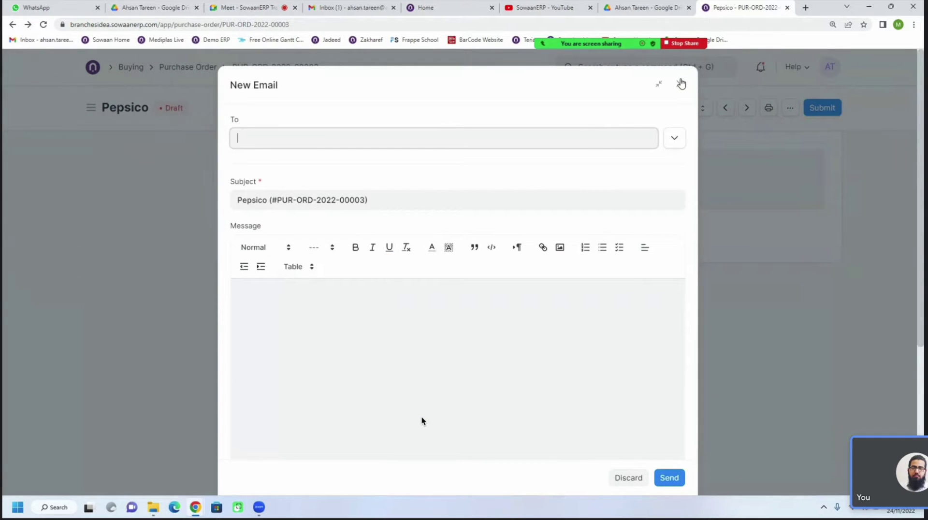
{"action": "left_click", "coordinate": [681, 84]}
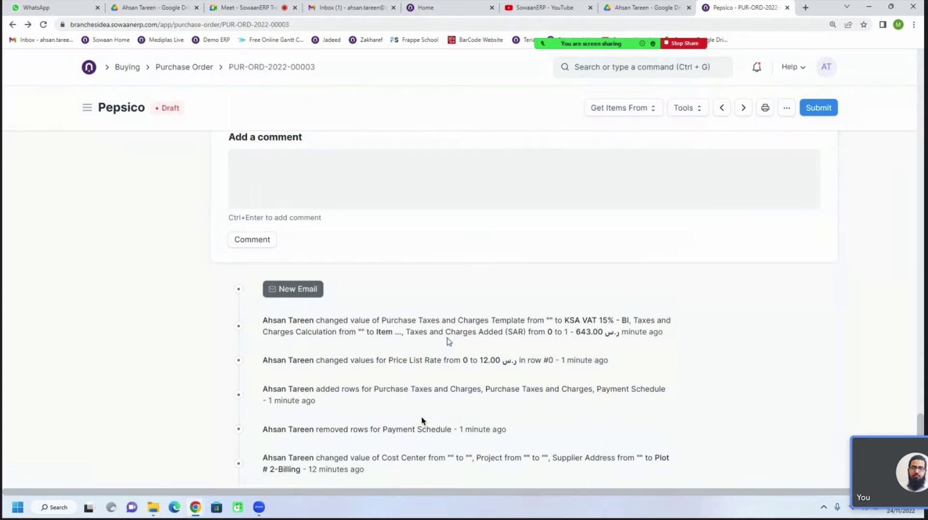
{"action": "scroll", "coordinate": [297, 300], "scroll_direction": "up", "scroll_amount": 1}
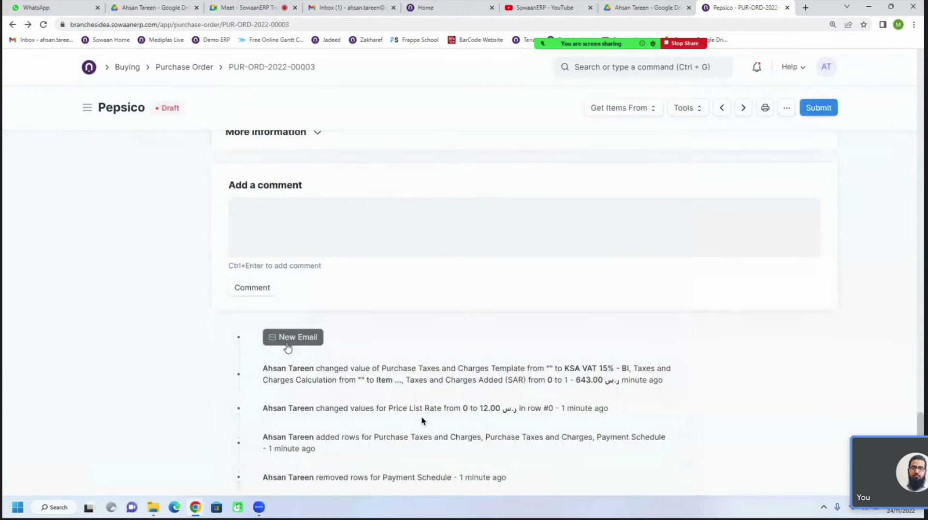
{"action": "scroll", "coordinate": [387, 341], "scroll_direction": "up", "scroll_amount": 5}
{"action": "scroll", "coordinate": [426, 340], "scroll_direction": "up", "scroll_amount": 20}
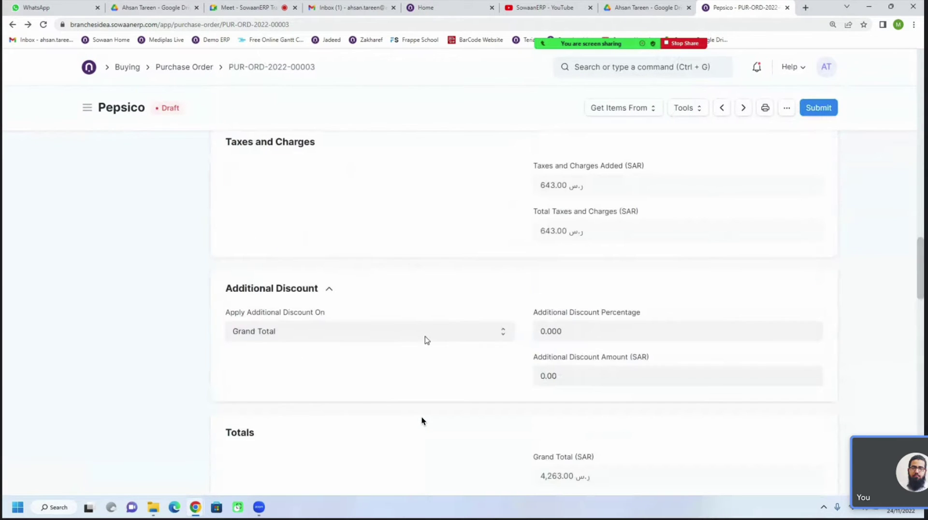
{"action": "scroll", "coordinate": [427, 340], "scroll_direction": "up", "scroll_amount": 5}
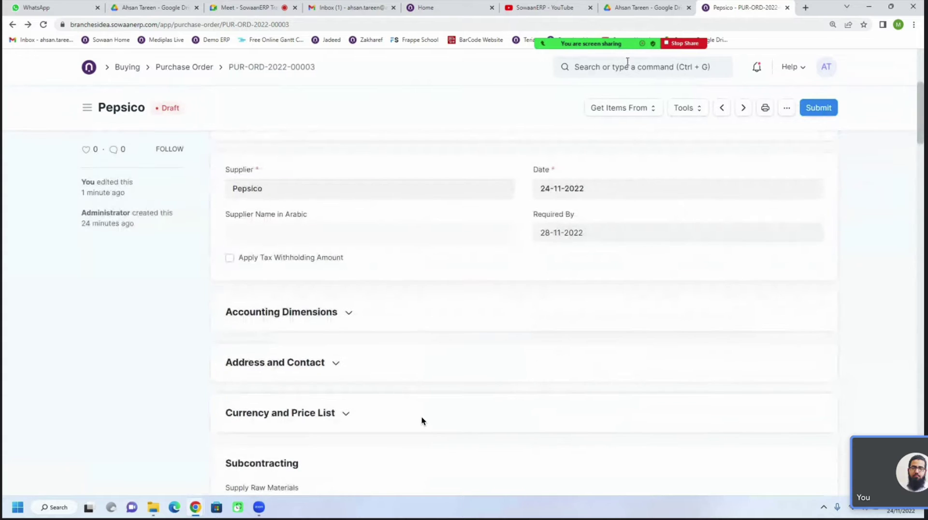
Search for 'not' and open the Notification list
{"action": "left_click", "coordinate": [628, 63]}
{"action": "type", "text": "notif"}
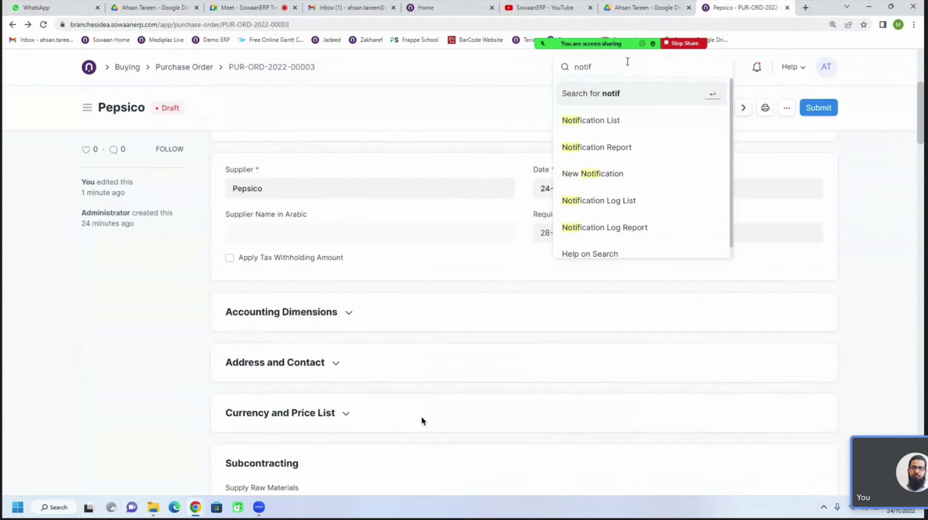
{"action": "left_click", "coordinate": [605, 127]}
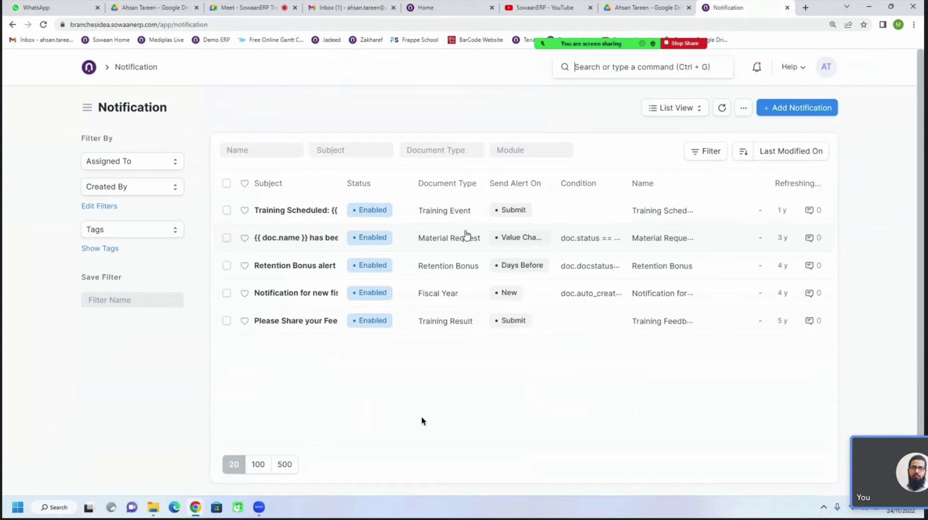
Start a new notification for Purchase Order documents that fires on Submit
{"action": "left_click", "coordinate": [777, 108]}
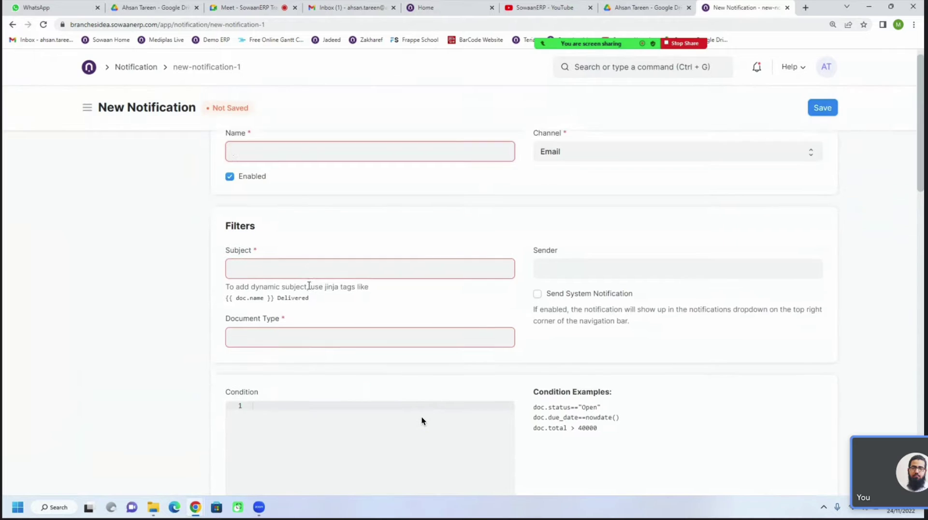
{"action": "scroll", "coordinate": [310, 285], "scroll_direction": "down", "scroll_amount": 2}
{"action": "left_click", "coordinate": [290, 258]}
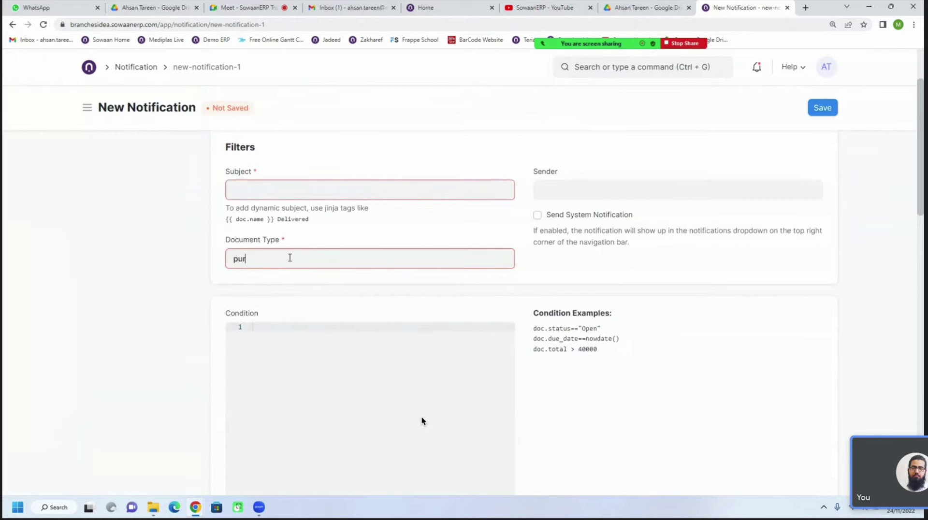
{"action": "left_click", "coordinate": [263, 331]}
{"action": "left_click", "coordinate": [558, 198]}
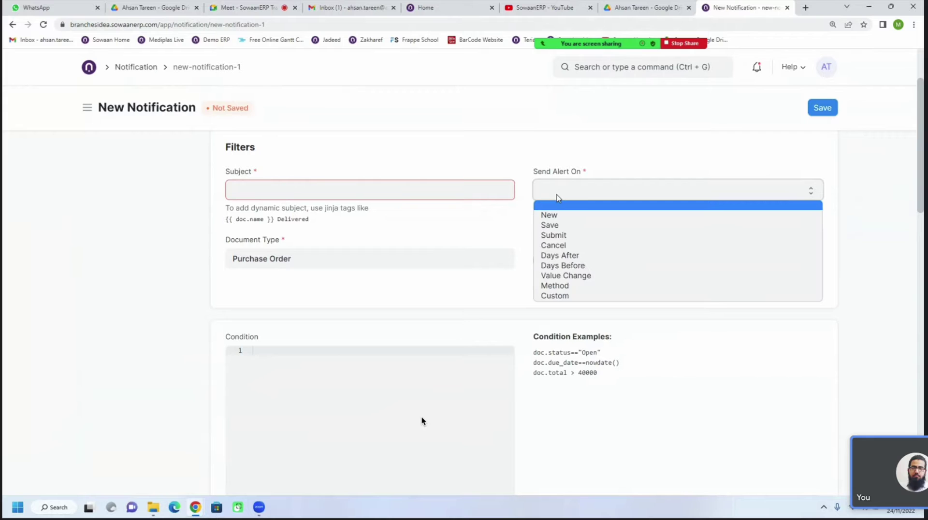
{"action": "left_click", "coordinate": [566, 244]}
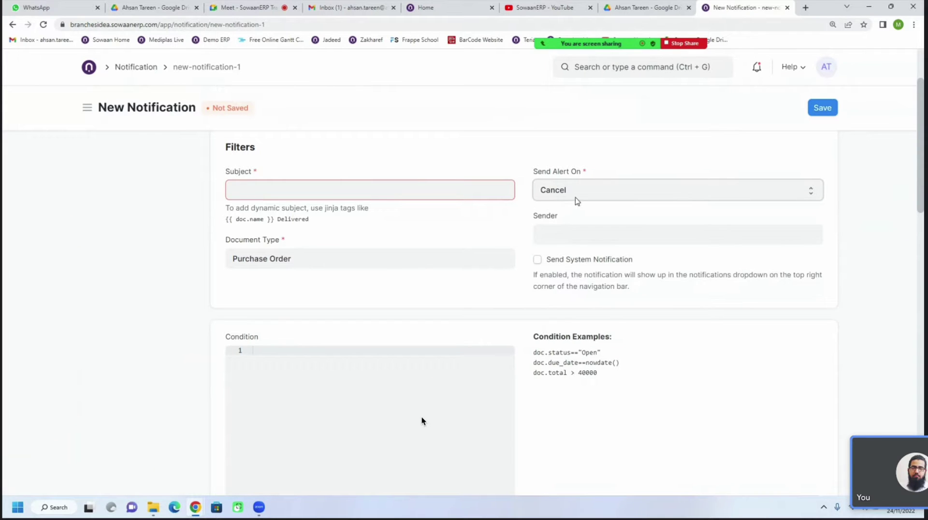
{"action": "left_click", "coordinate": [575, 199]}
{"action": "left_click", "coordinate": [578, 236]}
Add a recipient row, then abandon the unsaved draft and return to the Notification list
{"action": "left_click", "coordinate": [556, 239]}
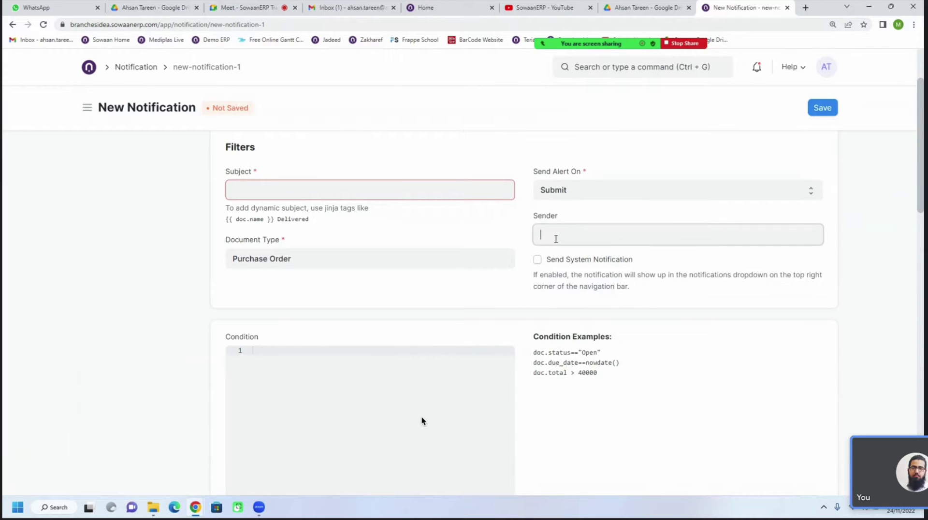
{"action": "left_click", "coordinate": [501, 303]}
{"action": "scroll", "coordinate": [421, 305], "scroll_direction": "down", "scroll_amount": 6}
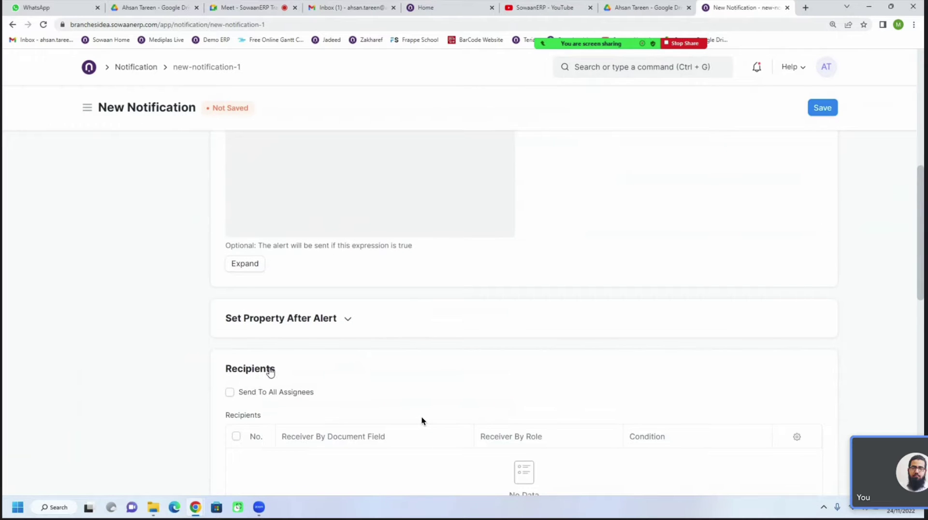
{"action": "scroll", "coordinate": [267, 369], "scroll_direction": "down", "scroll_amount": 3}
{"action": "left_click", "coordinate": [256, 382]}
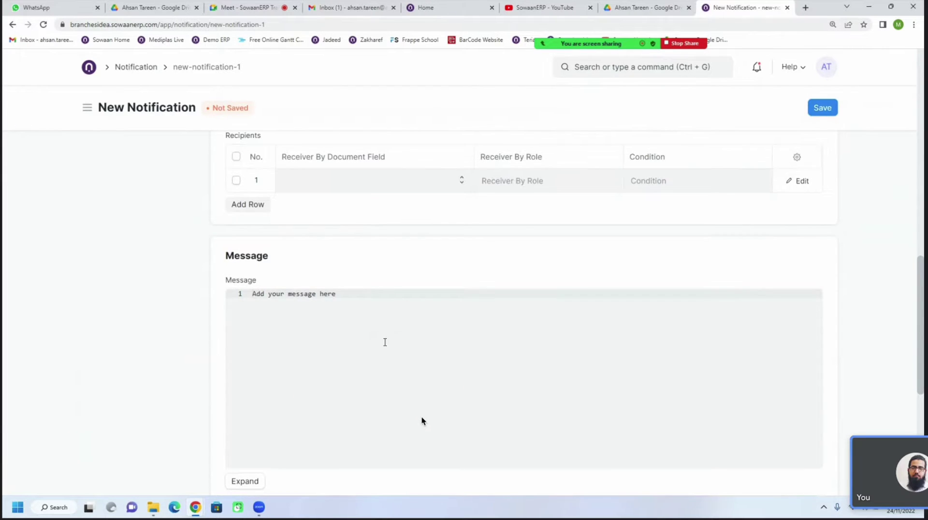
{"action": "scroll", "coordinate": [384, 342], "scroll_direction": "up", "scroll_amount": 3}
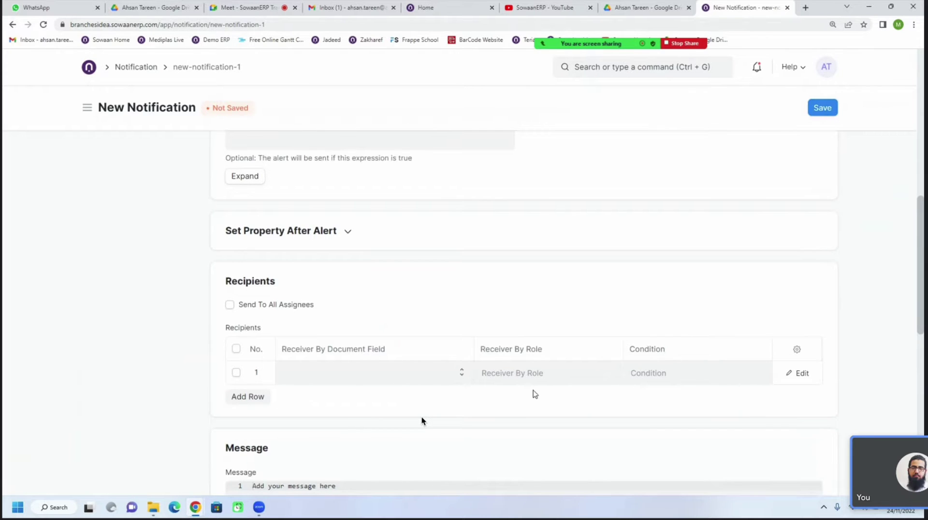
{"action": "scroll", "coordinate": [421, 421], "scroll_direction": "up", "scroll_amount": 10}
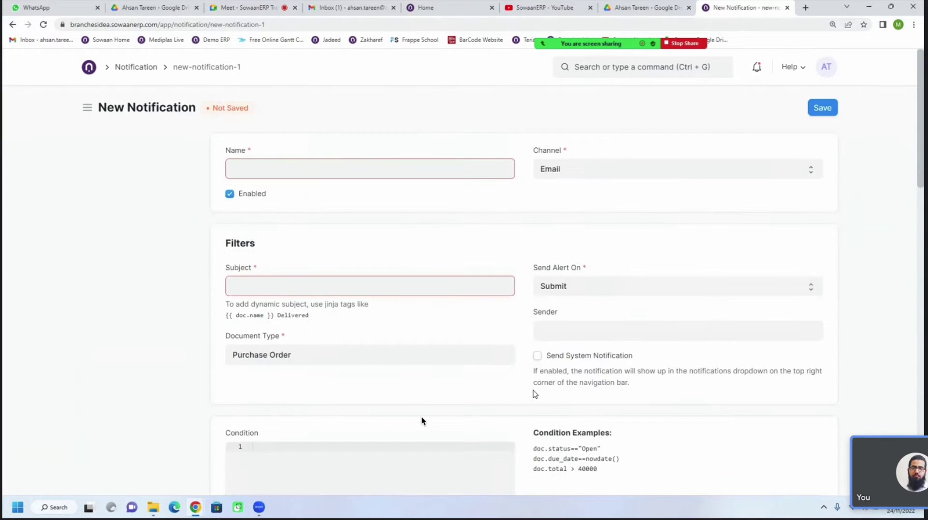
{"action": "left_click", "coordinate": [13, 24]}
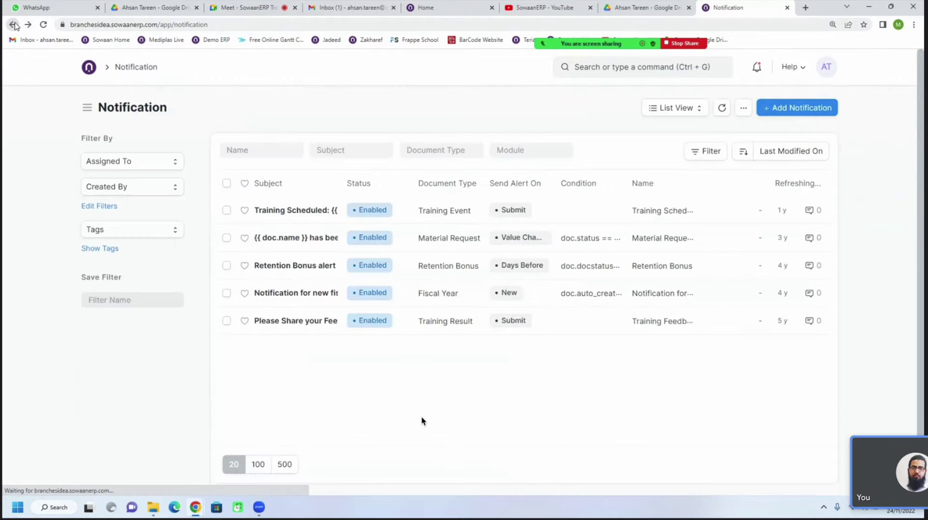
Go back to draft order PUR-ORD-2022-00003, review the form and show the item-fetch sources
{"action": "left_click", "coordinate": [13, 25]}
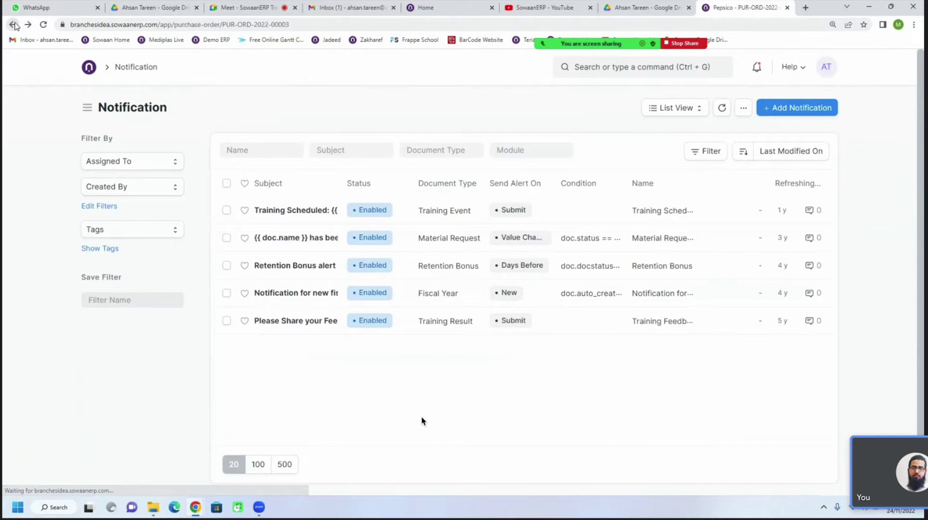
{"action": "scroll", "coordinate": [712, 314], "scroll_direction": "up", "scroll_amount": 3}
{"action": "scroll", "coordinate": [712, 314], "scroll_direction": "up", "scroll_amount": 2}
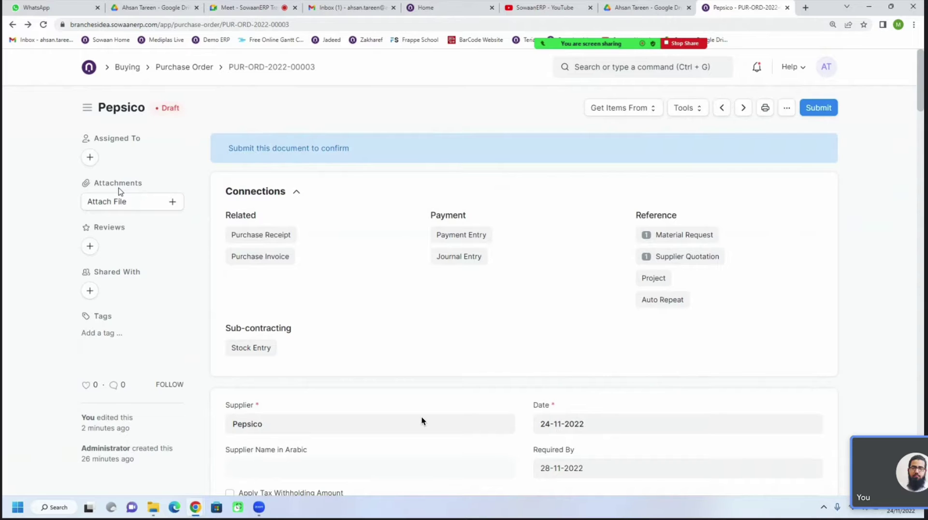
{"action": "scroll", "coordinate": [450, 311], "scroll_direction": "down", "scroll_amount": 6}
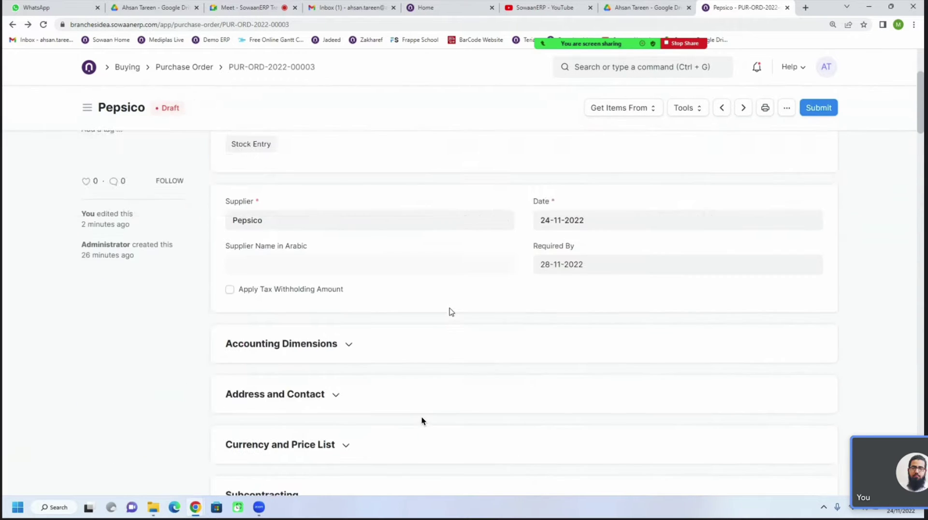
{"action": "scroll", "coordinate": [451, 313], "scroll_direction": "down", "scroll_amount": 7}
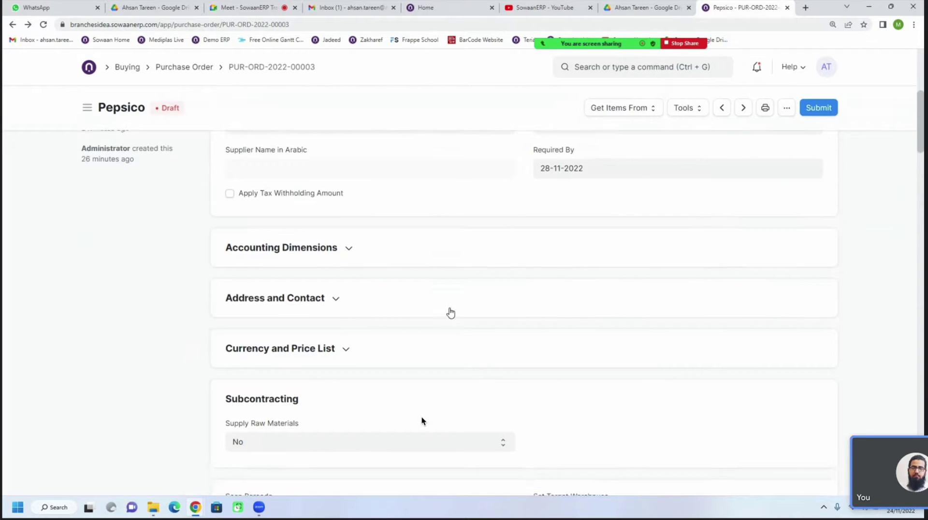
{"action": "scroll", "coordinate": [450, 313], "scroll_direction": "up", "scroll_amount": 13}
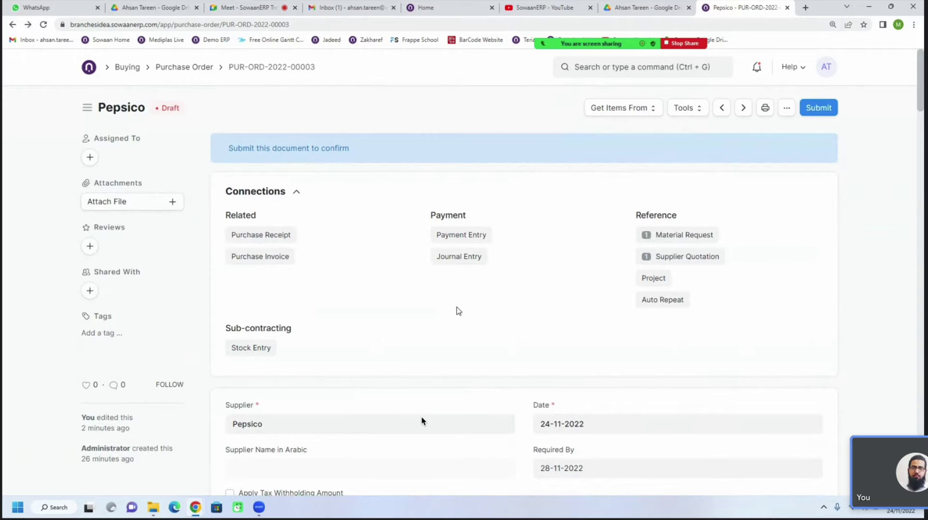
{"action": "left_click", "coordinate": [612, 113]}
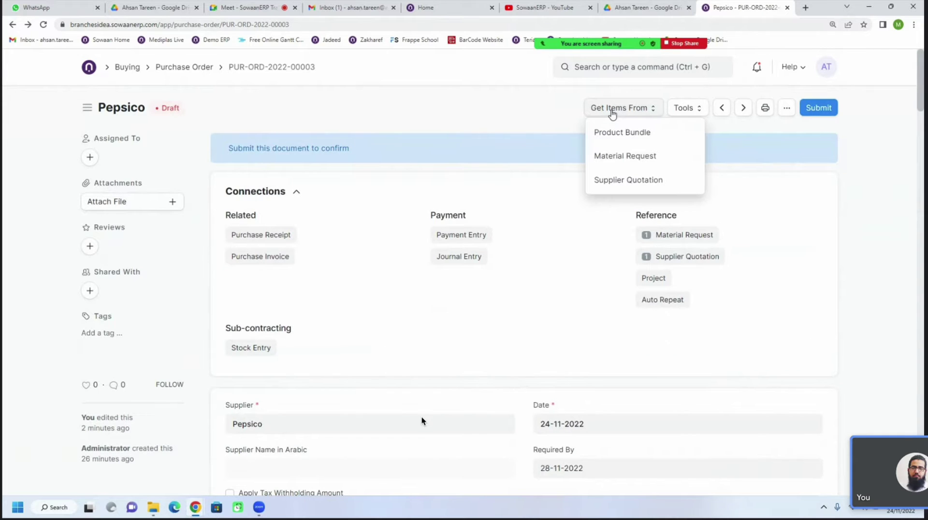
{"action": "left_click", "coordinate": [545, 112]}
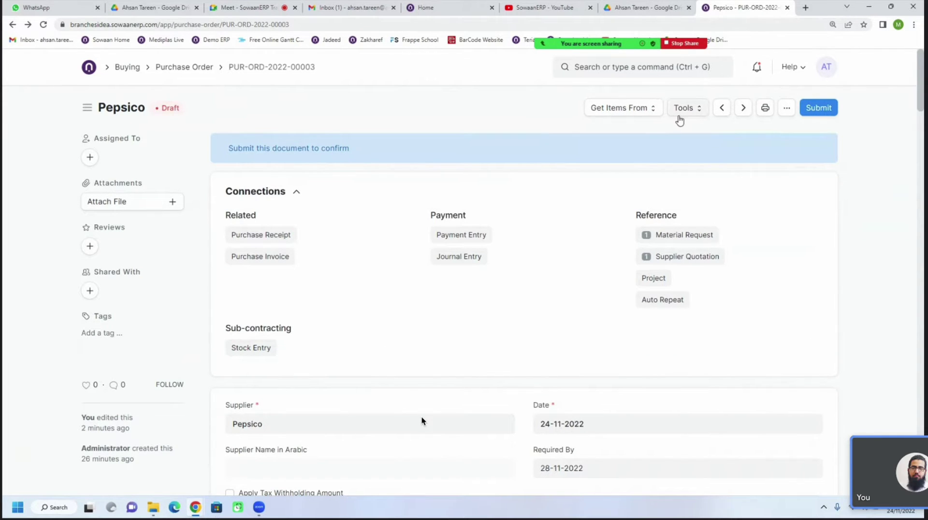
{"action": "left_click", "coordinate": [679, 119]}
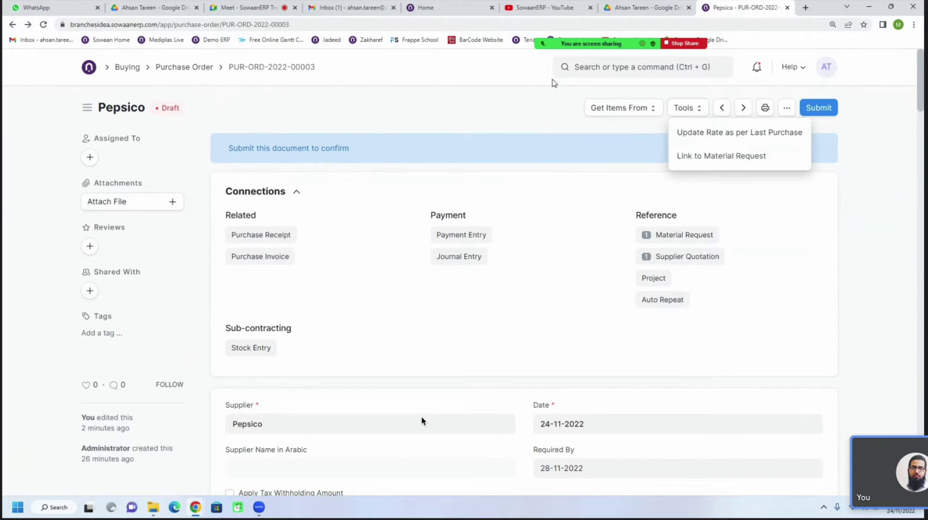
{"action": "left_click", "coordinate": [507, 103]}
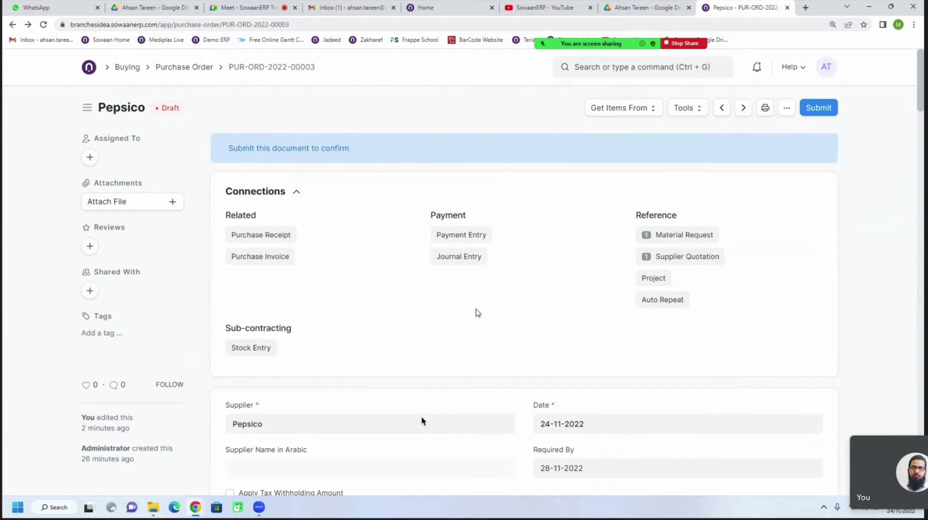
{"action": "scroll", "coordinate": [477, 313], "scroll_direction": "down", "scroll_amount": 3}
{"action": "scroll", "coordinate": [478, 313], "scroll_direction": "up", "scroll_amount": 3}
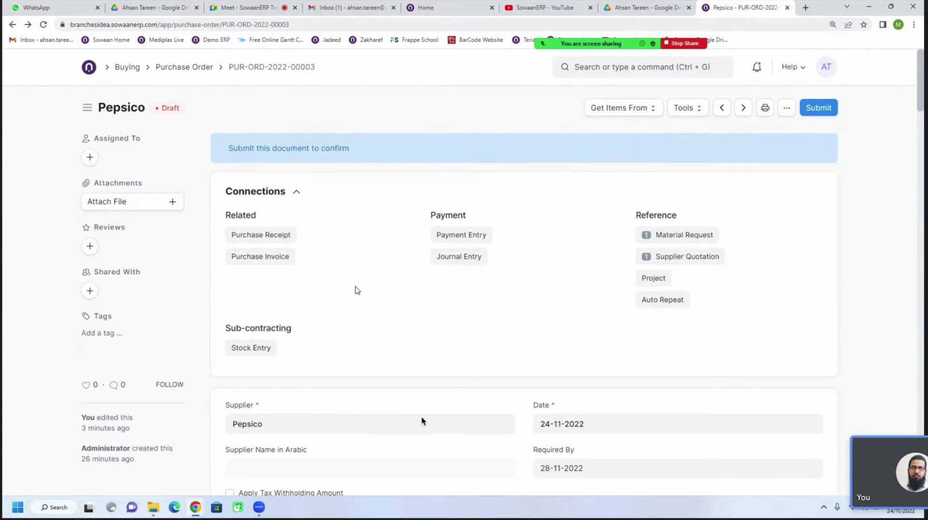
{"action": "scroll", "coordinate": [317, 324], "scroll_direction": "down", "scroll_amount": 15}
{"action": "scroll", "coordinate": [317, 324], "scroll_direction": "down", "scroll_amount": 15}
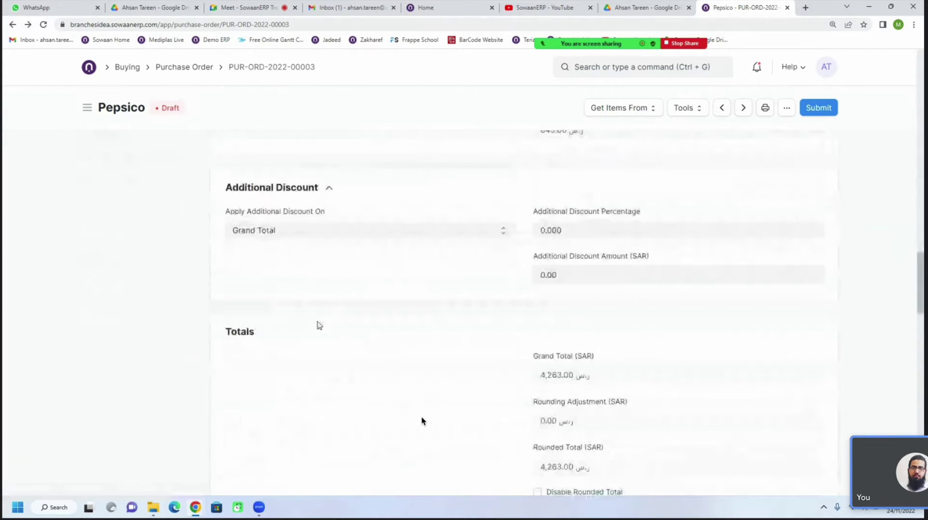
{"action": "scroll", "coordinate": [317, 324], "scroll_direction": "down", "scroll_amount": 6}
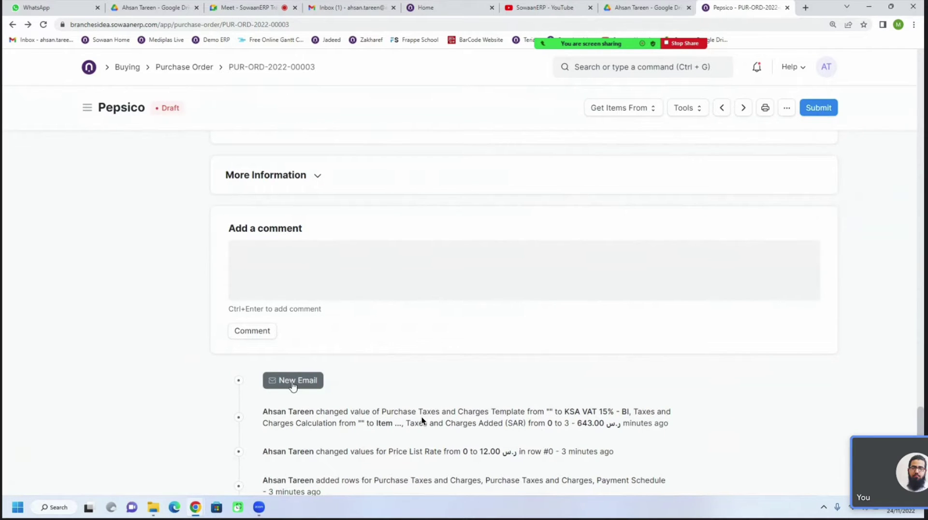
{"action": "left_click", "coordinate": [292, 381]}
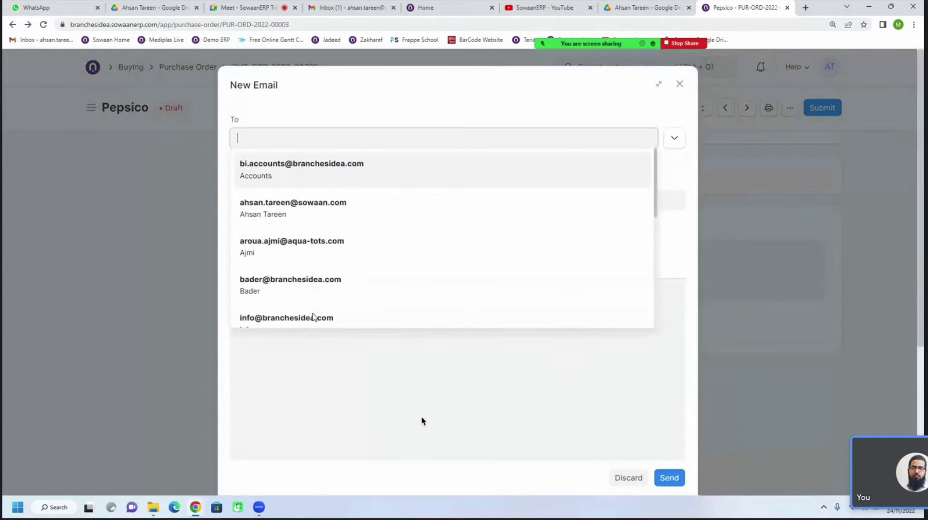
{"action": "left_click", "coordinate": [149, 199]}
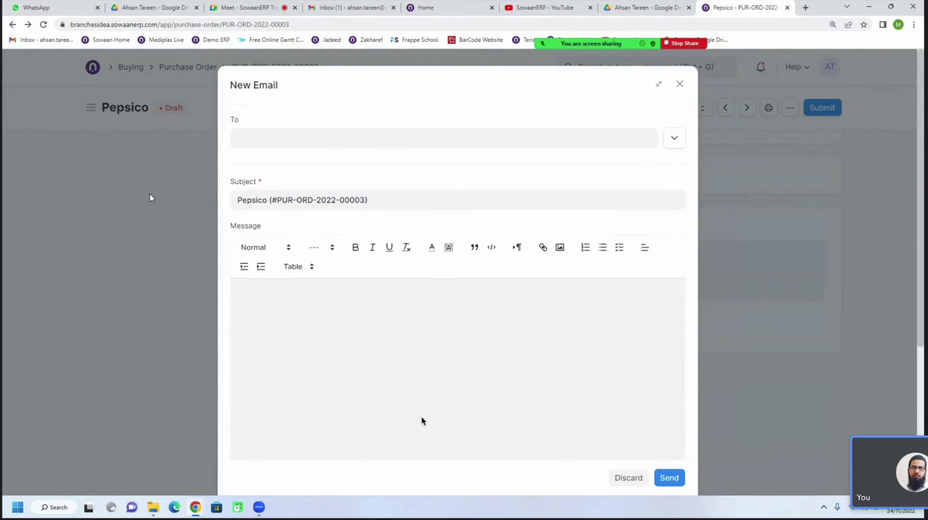
{"action": "scroll", "coordinate": [505, 254], "scroll_direction": "up", "scroll_amount": 15}
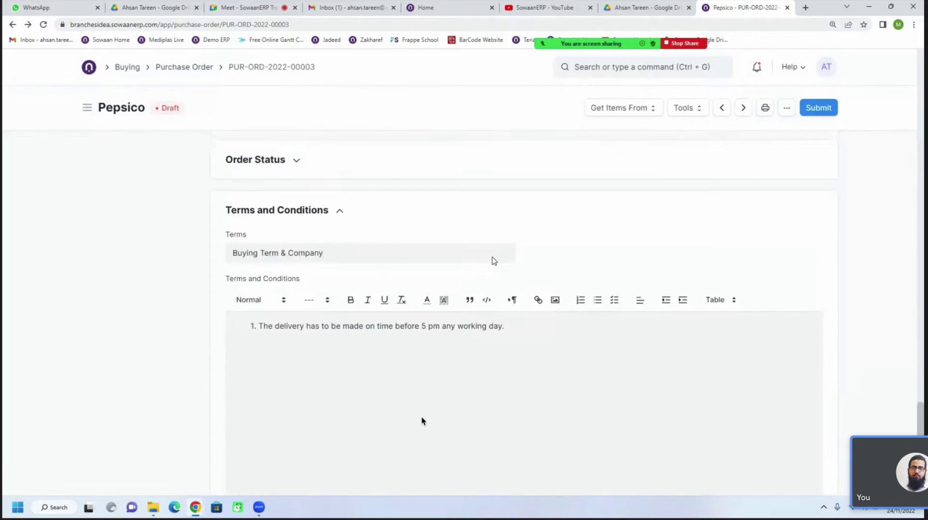
{"action": "scroll", "coordinate": [494, 261], "scroll_direction": "up", "scroll_amount": 15}
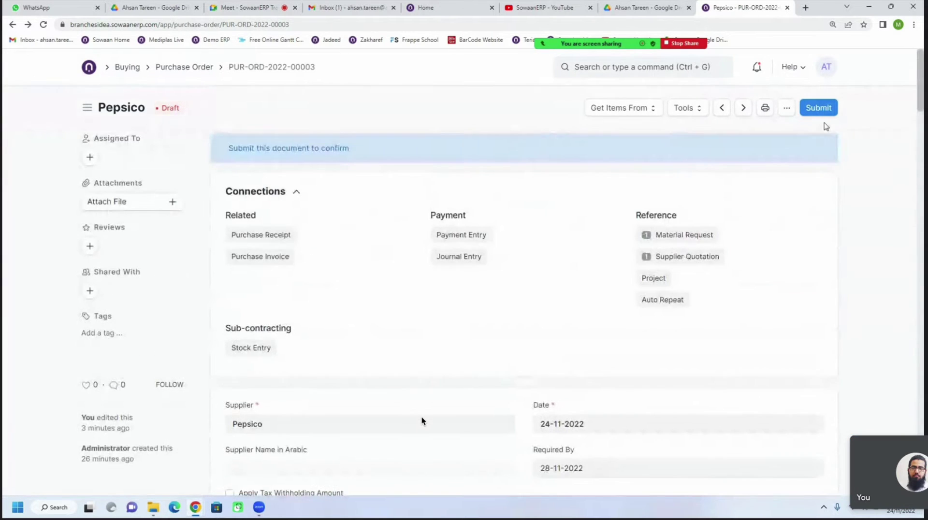
Submit and confirm the Pepsico order, then go to the Purchase Order list
{"action": "left_click", "coordinate": [825, 118]}
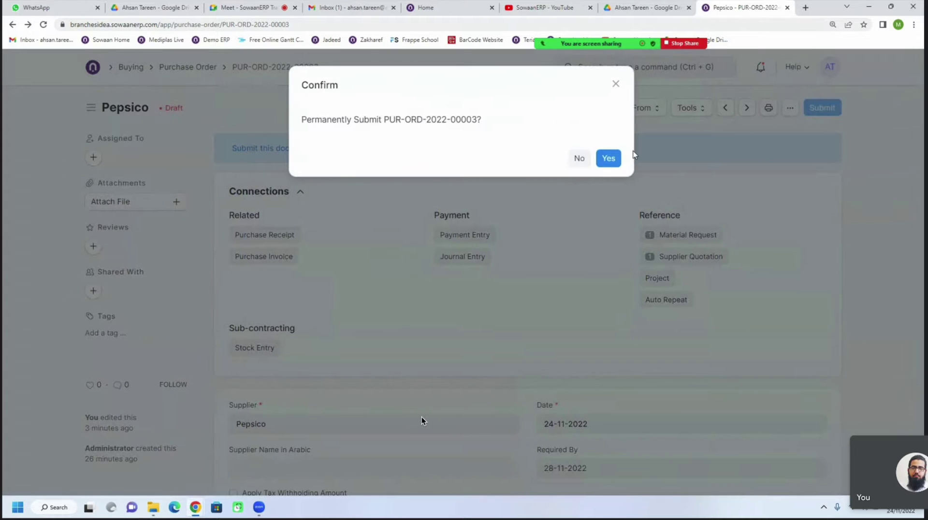
{"action": "left_click", "coordinate": [606, 159]}
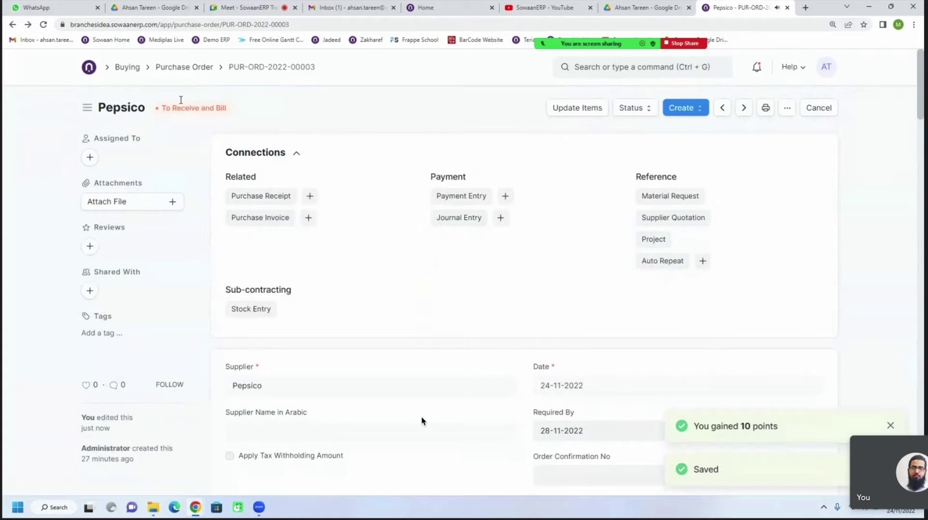
{"action": "left_click", "coordinate": [185, 69]}
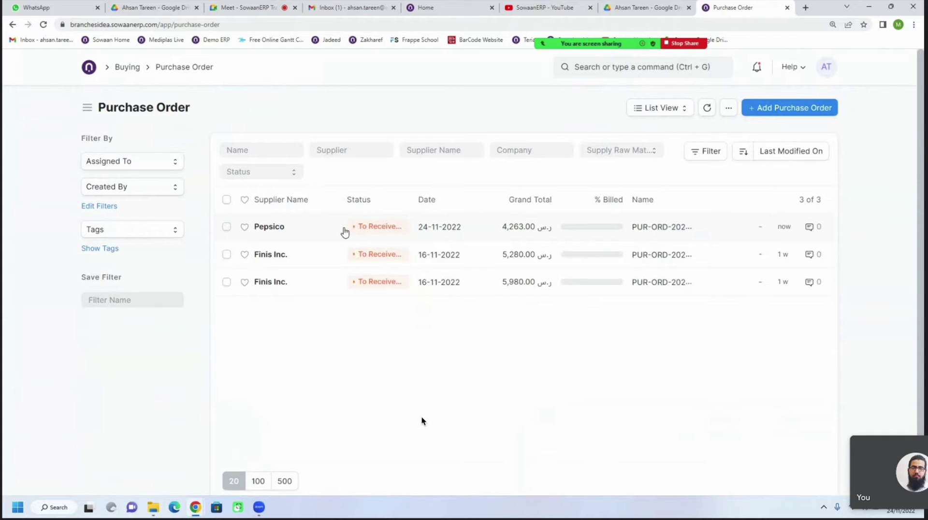
In the list settings, keep the chosen fields and set Maximum Number of Fields to 7
{"action": "left_click", "coordinate": [728, 107]}
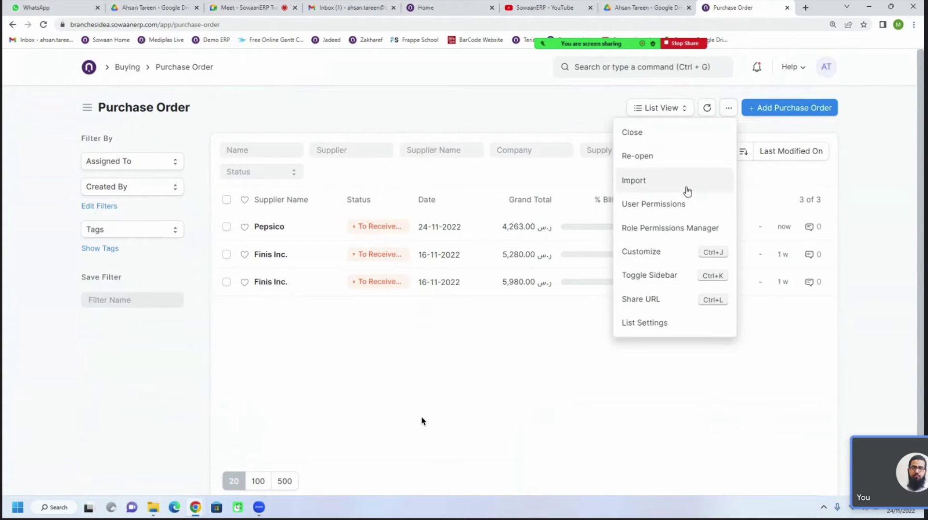
{"action": "left_click", "coordinate": [628, 319]}
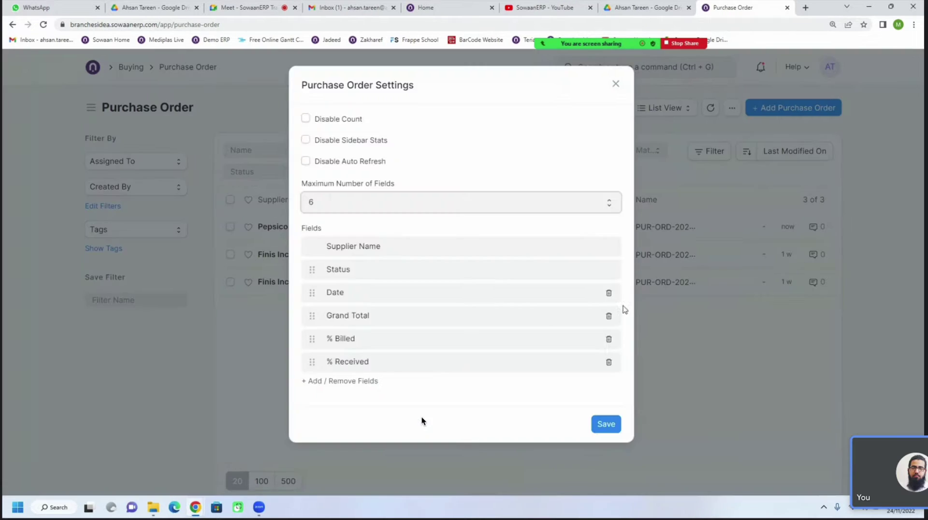
{"action": "left_click", "coordinate": [361, 382]}
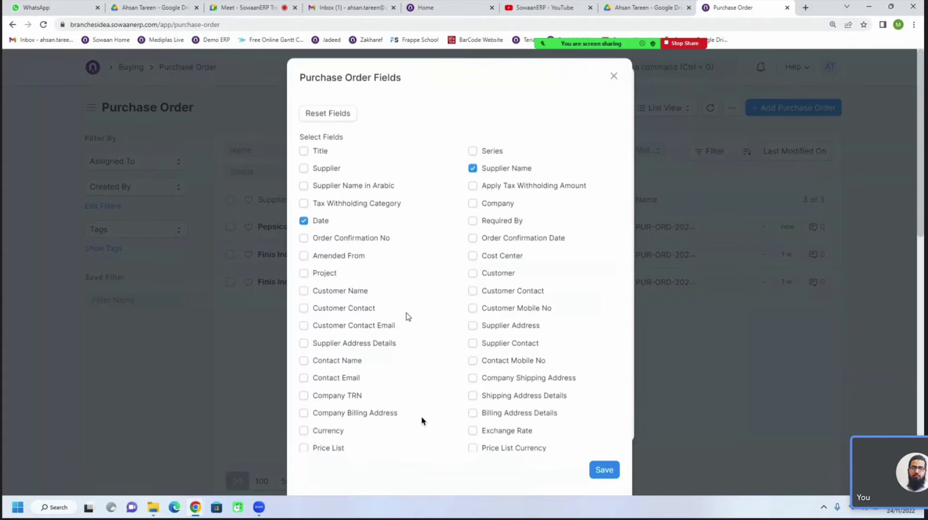
{"action": "scroll", "coordinate": [382, 348], "scroll_direction": "down", "scroll_amount": 4}
{"action": "scroll", "coordinate": [387, 347], "scroll_direction": "down", "scroll_amount": 6}
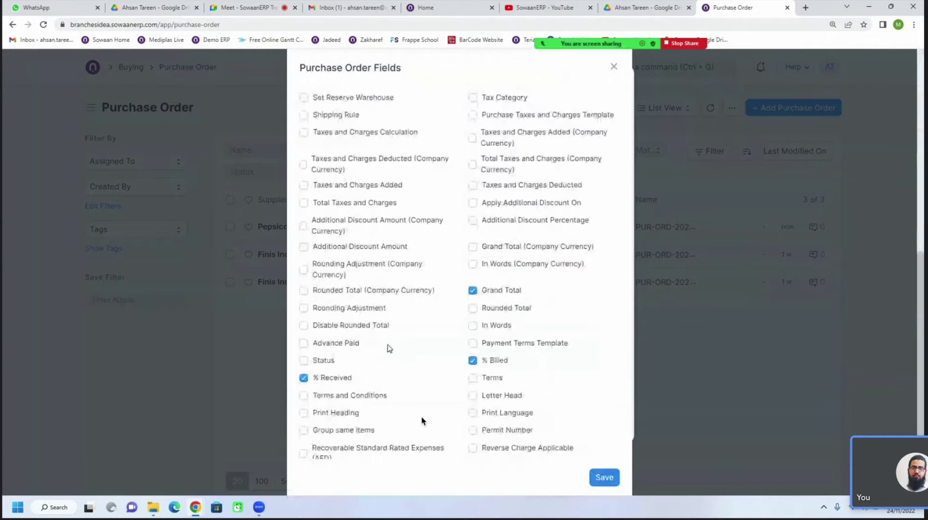
{"action": "scroll", "coordinate": [389, 347], "scroll_direction": "up", "scroll_amount": 2}
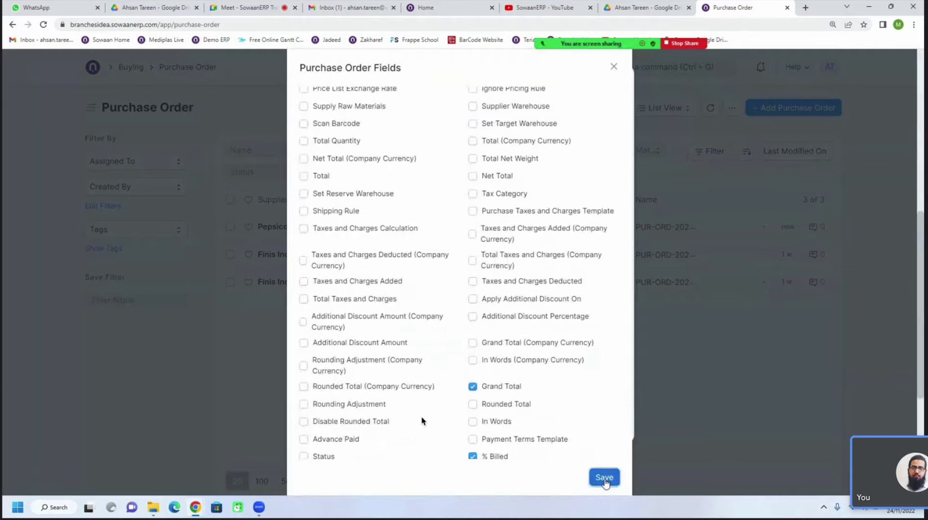
{"action": "left_click", "coordinate": [604, 477]}
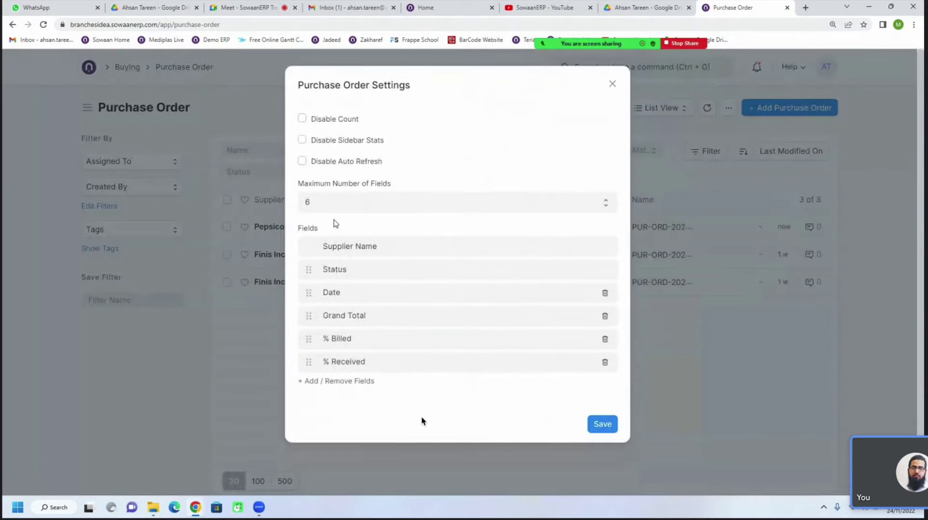
{"action": "left_click", "coordinate": [329, 203]}
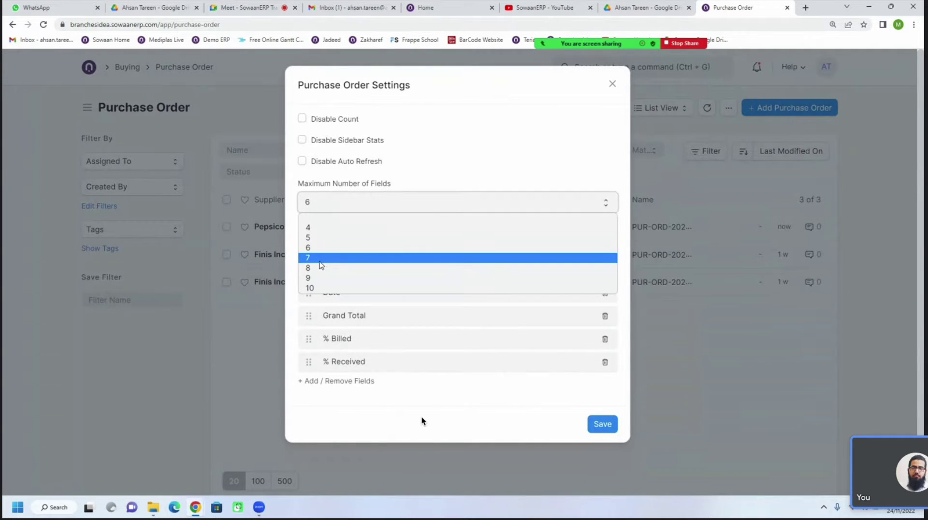
{"action": "left_click", "coordinate": [322, 258]}
{"action": "left_click", "coordinate": [604, 425]}
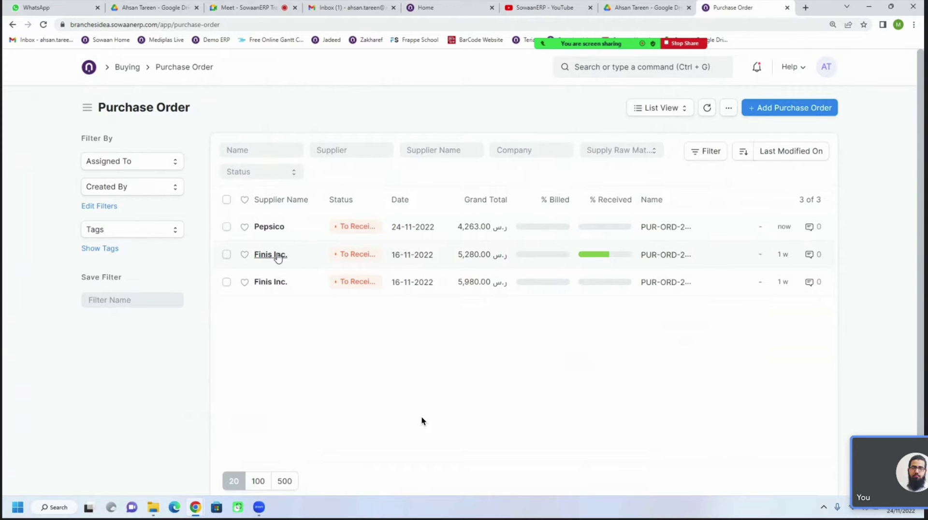
{"action": "left_click", "coordinate": [270, 227]}
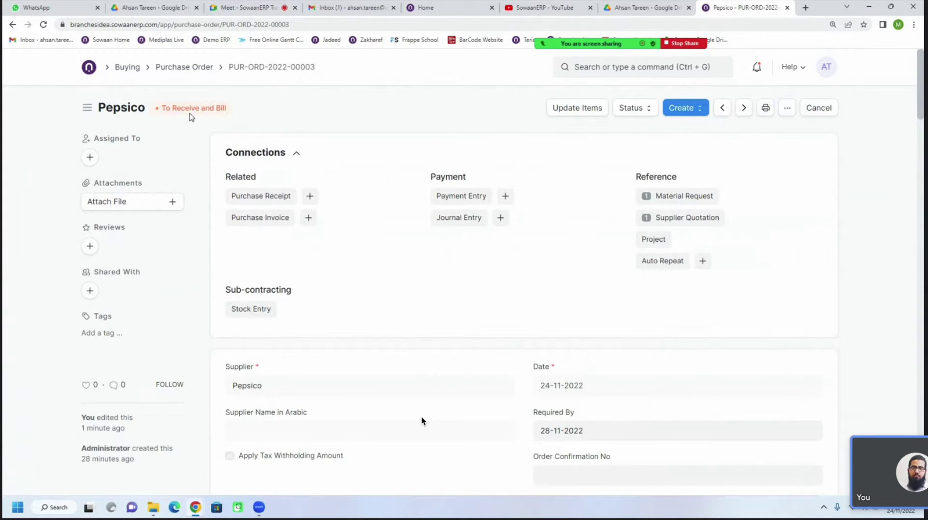
{"action": "key", "text": "ctrl+plus"}
{"action": "key", "text": "ctrl+plus"}
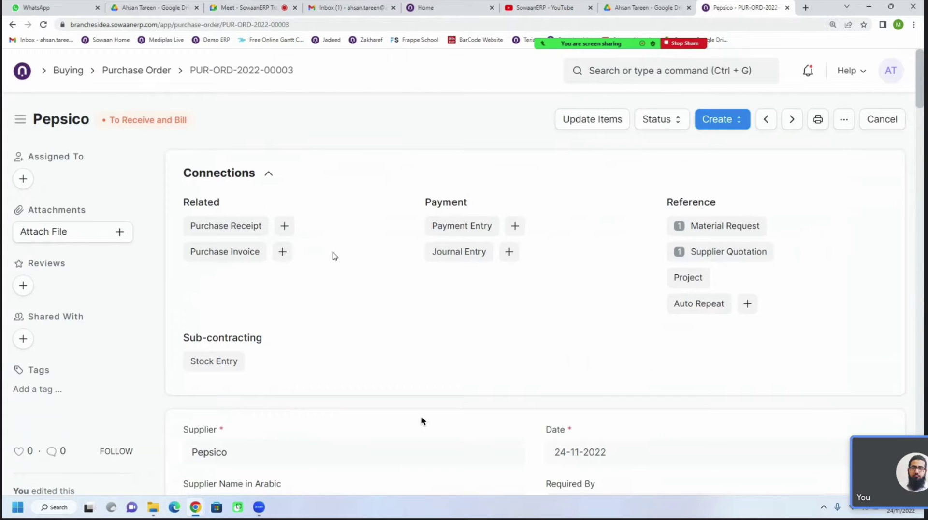
{"action": "key", "text": "ctrl+plus"}
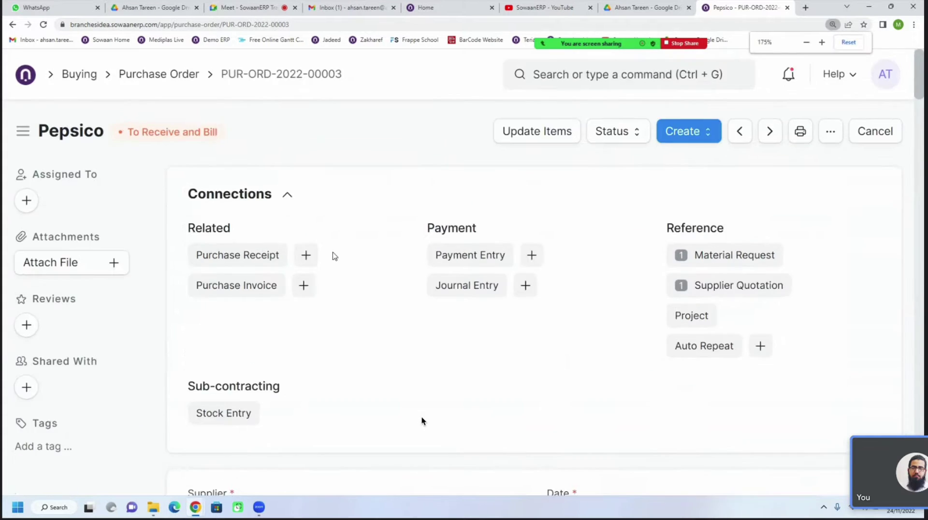
{"action": "scroll", "coordinate": [422, 421], "scroll_direction": "down", "scroll_amount": 2}
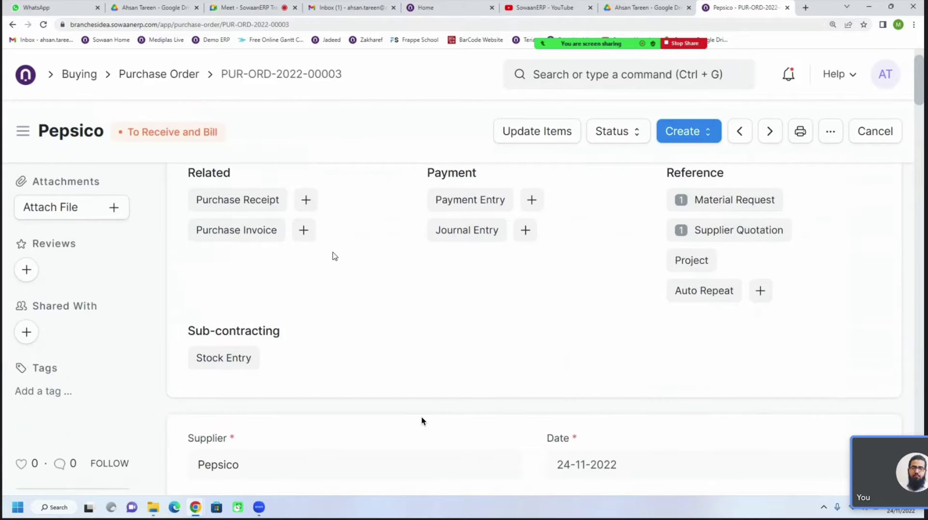
{"action": "scroll", "coordinate": [422, 421], "scroll_direction": "down", "scroll_amount": 3}
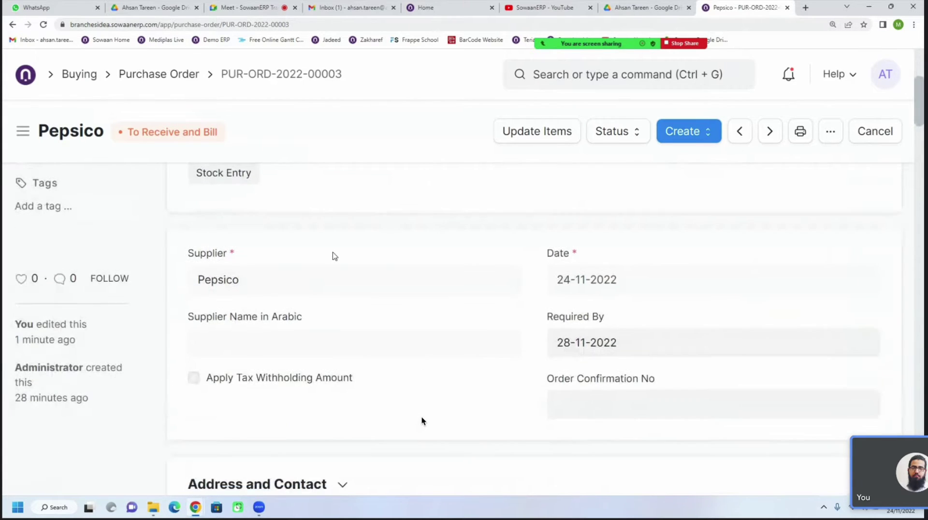
{"action": "scroll", "coordinate": [422, 421], "scroll_direction": "down", "scroll_amount": 2}
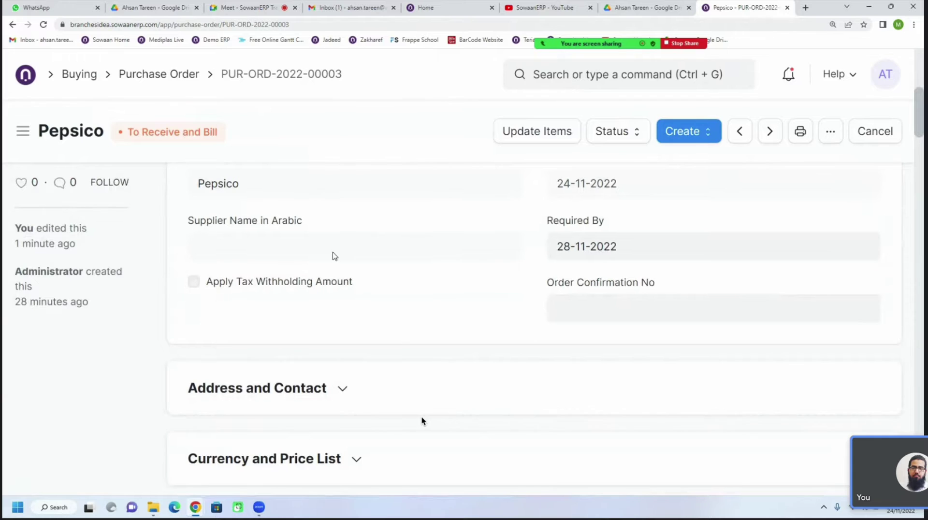
{"action": "key", "text": "ctrl+plus"}
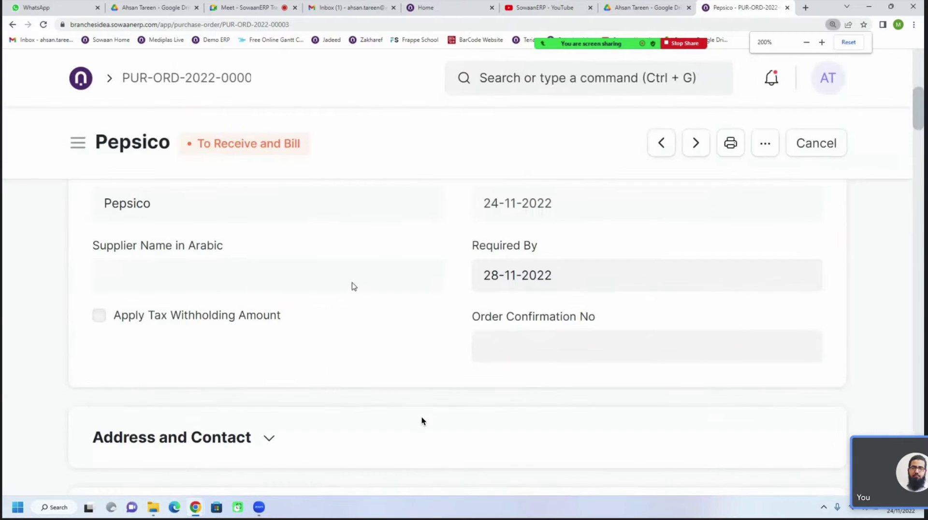
{"action": "scroll", "coordinate": [422, 421], "scroll_direction": "up", "scroll_amount": 3}
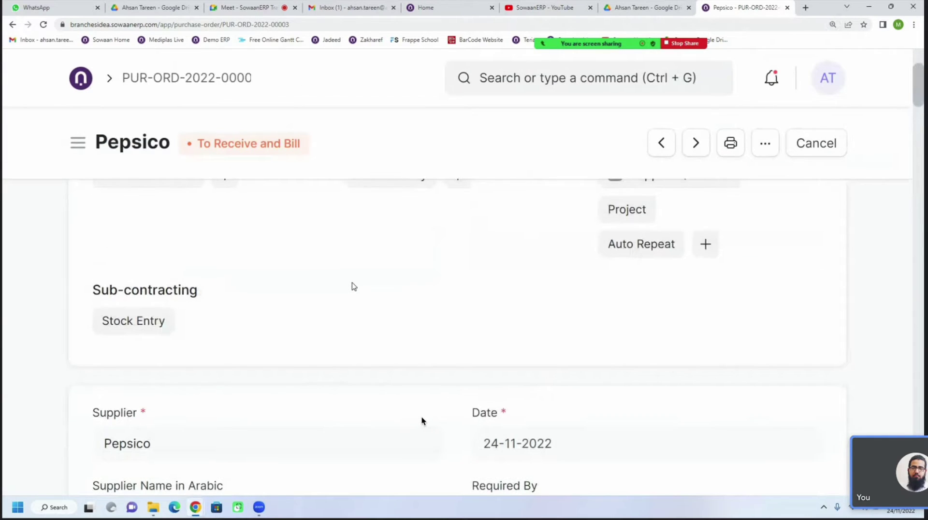
{"action": "scroll", "coordinate": [422, 421], "scroll_direction": "down", "scroll_amount": 6}
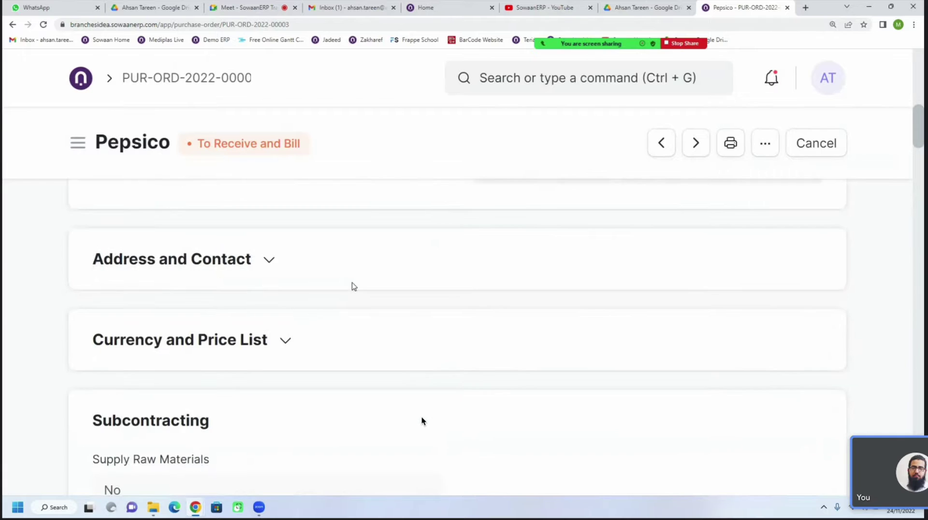
{"action": "scroll", "coordinate": [421, 421], "scroll_direction": "down", "scroll_amount": 3}
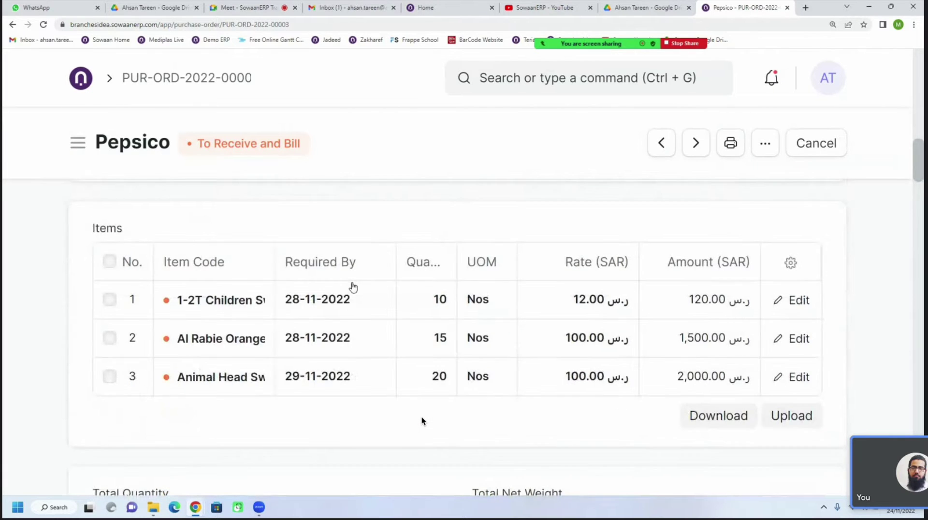
{"action": "scroll", "coordinate": [422, 420], "scroll_direction": "down", "scroll_amount": 2}
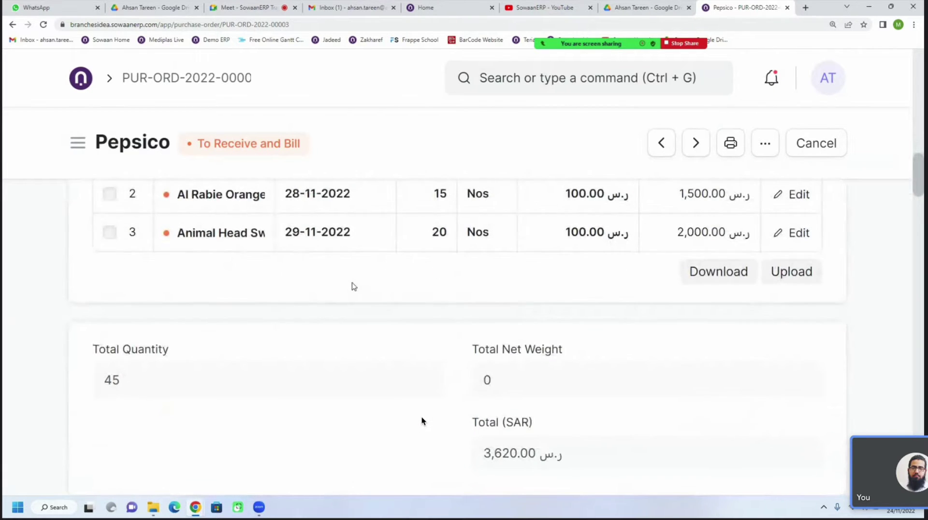
{"action": "scroll", "coordinate": [421, 421], "scroll_direction": "down", "scroll_amount": 1}
{"action": "scroll", "coordinate": [422, 421], "scroll_direction": "up", "scroll_amount": 3}
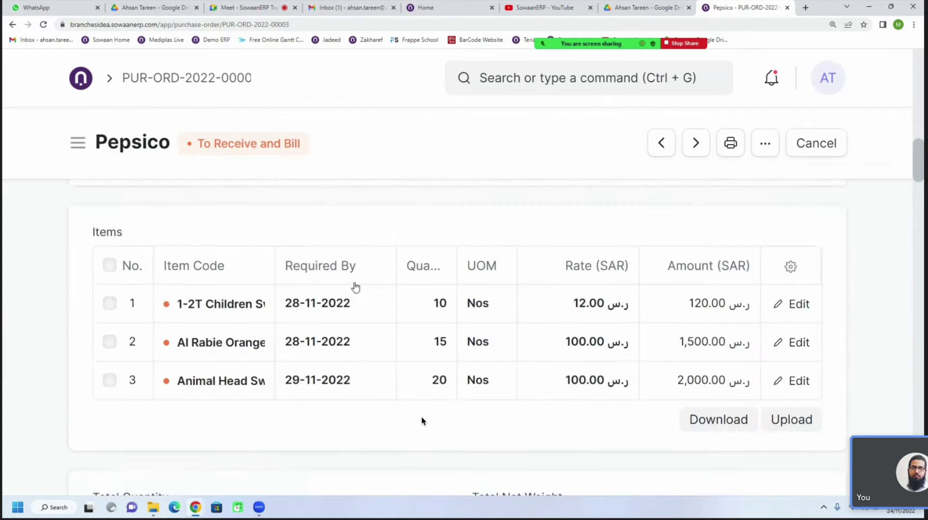
{"action": "scroll", "coordinate": [422, 421], "scroll_direction": "up", "scroll_amount": 2}
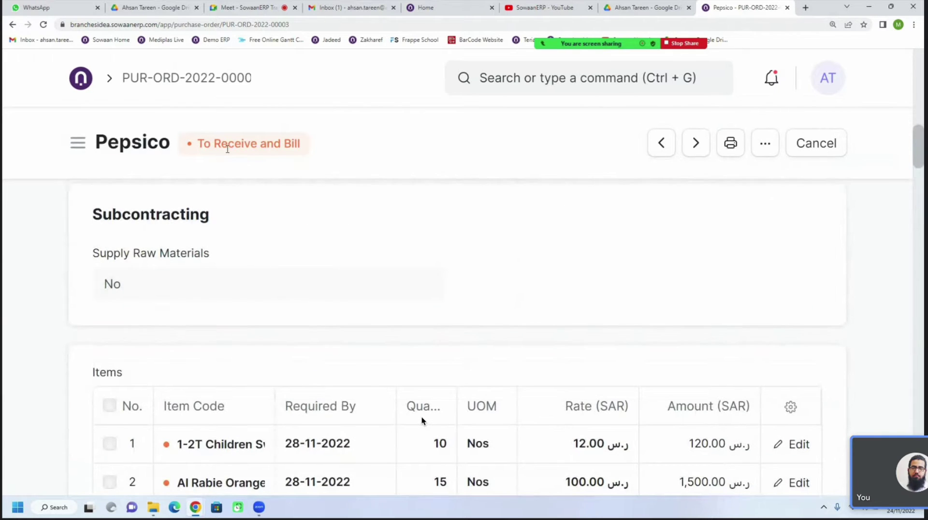
{"action": "left_click_drag", "start_coordinate": [198, 141], "coordinate": [317, 138]}
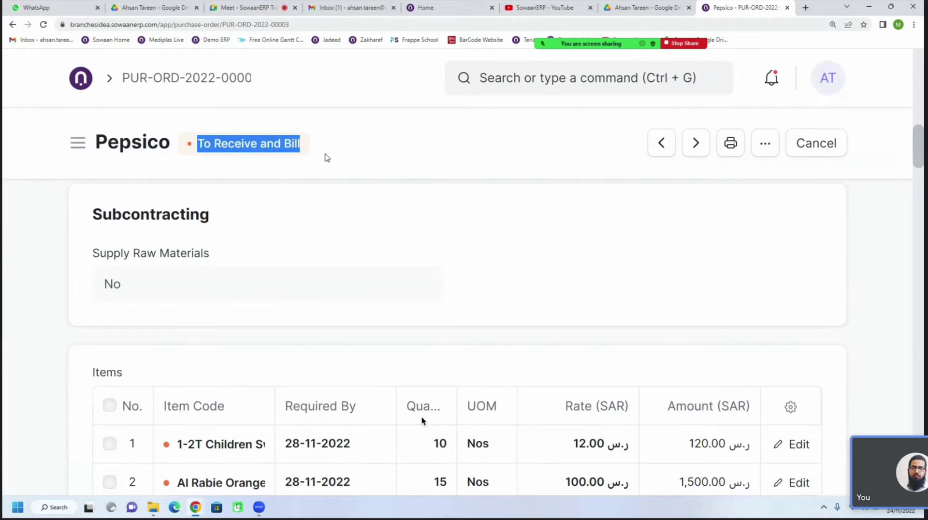
{"action": "left_click", "coordinate": [256, 157]}
{"action": "left_click_drag", "start_coordinate": [250, 144], "coordinate": [211, 146]}
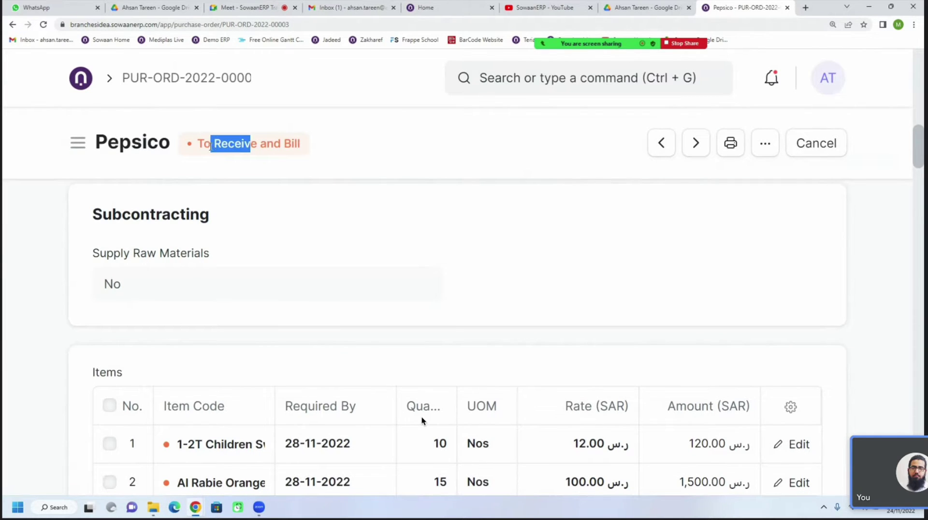
{"action": "left_click_drag", "start_coordinate": [291, 144], "coordinate": [308, 146]}
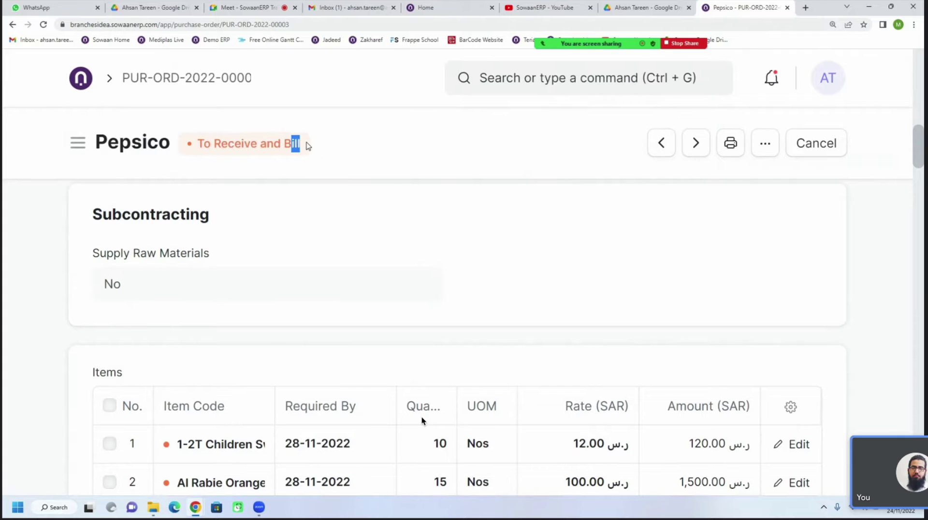
{"action": "left_click", "coordinate": [395, 184]}
{"action": "scroll", "coordinate": [449, 280], "scroll_direction": "up", "scroll_amount": 5}
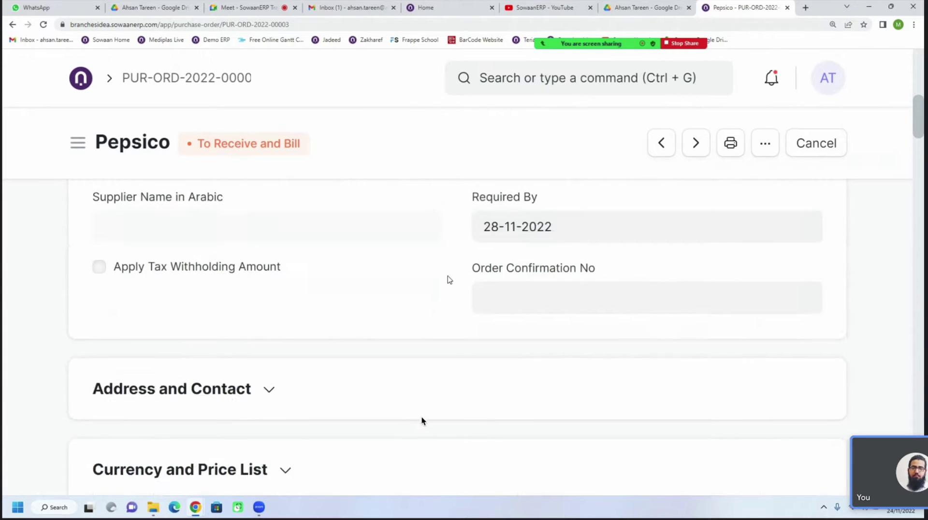
{"action": "scroll", "coordinate": [448, 279], "scroll_direction": "up", "scroll_amount": 5}
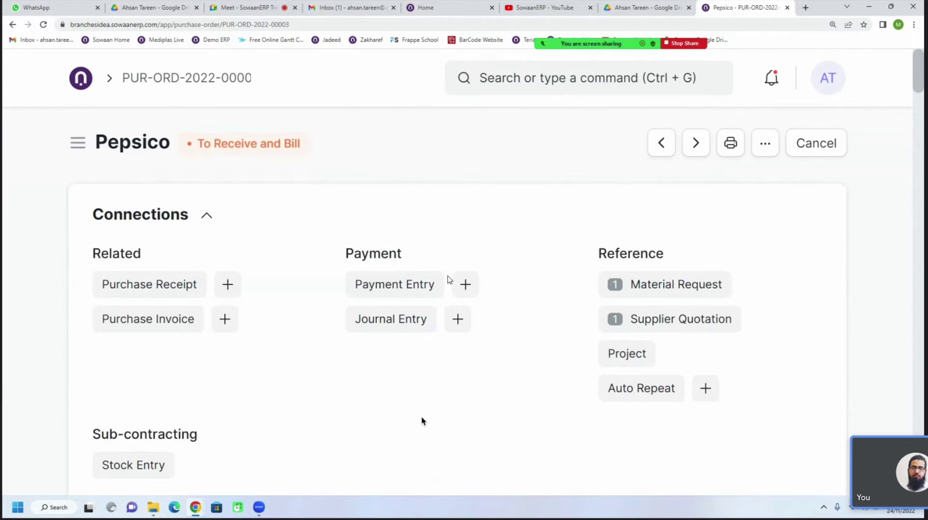
{"action": "key", "text": "ctrl+minus"}
Open the Create dropdown on the Pepsico order, then close it
{"action": "left_click", "coordinate": [672, 139]}
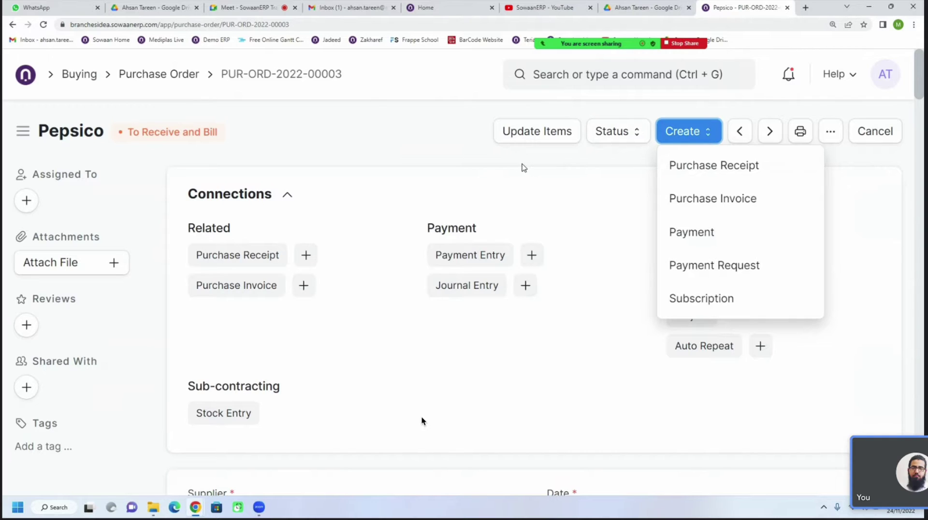
{"action": "left_click", "coordinate": [524, 168]}
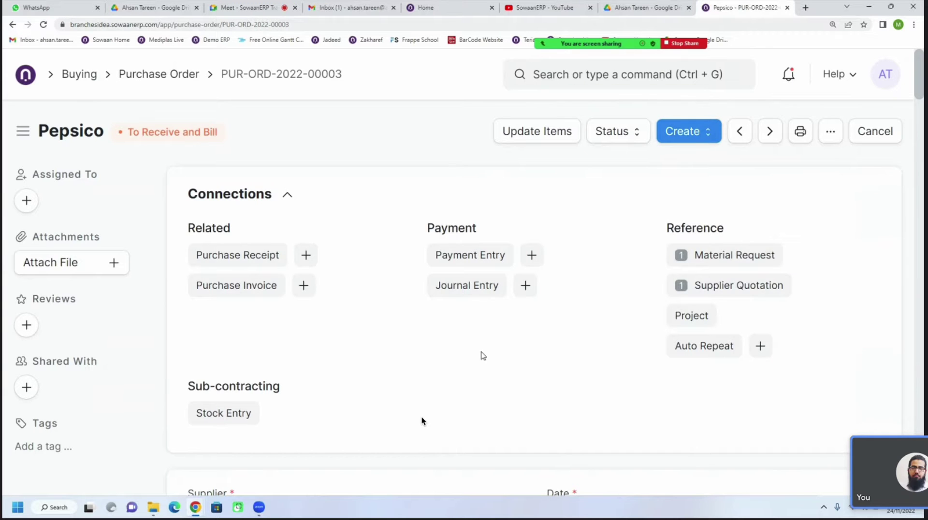
Expand Payment Terms to check the 100 % Advance template, then reopen the Create menu
{"action": "scroll", "coordinate": [448, 375], "scroll_direction": "down", "scroll_amount": 10}
{"action": "scroll", "coordinate": [448, 375], "scroll_direction": "down", "scroll_amount": 15}
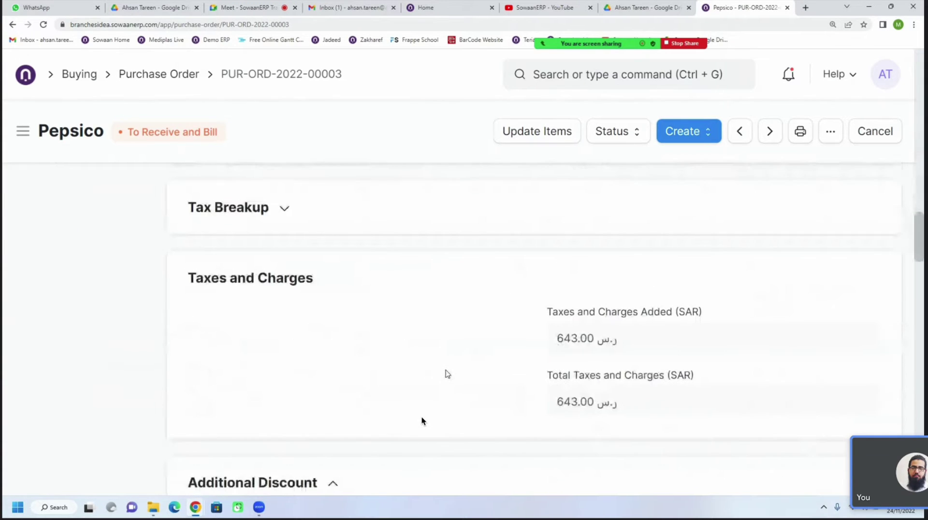
{"action": "scroll", "coordinate": [447, 374], "scroll_direction": "down", "scroll_amount": 8}
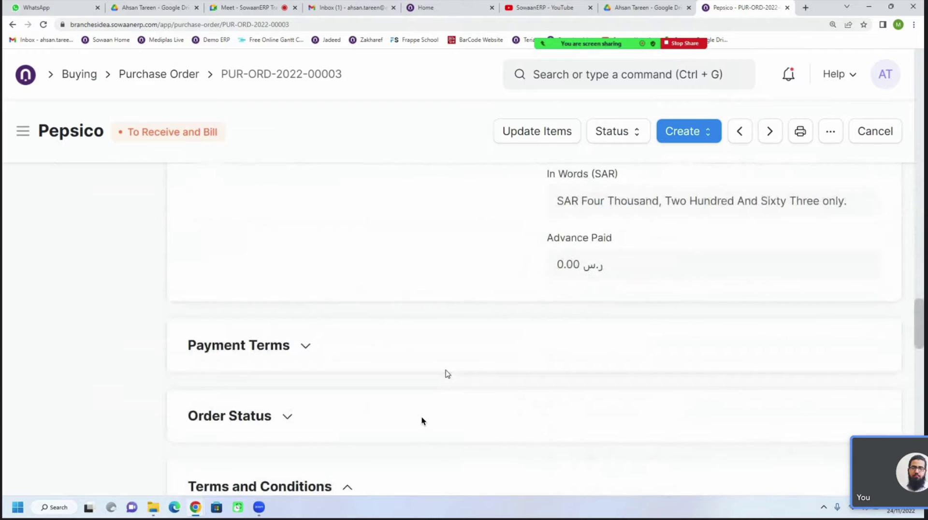
{"action": "left_click", "coordinate": [268, 358]}
{"action": "scroll", "coordinate": [324, 346], "scroll_direction": "down", "scroll_amount": 3}
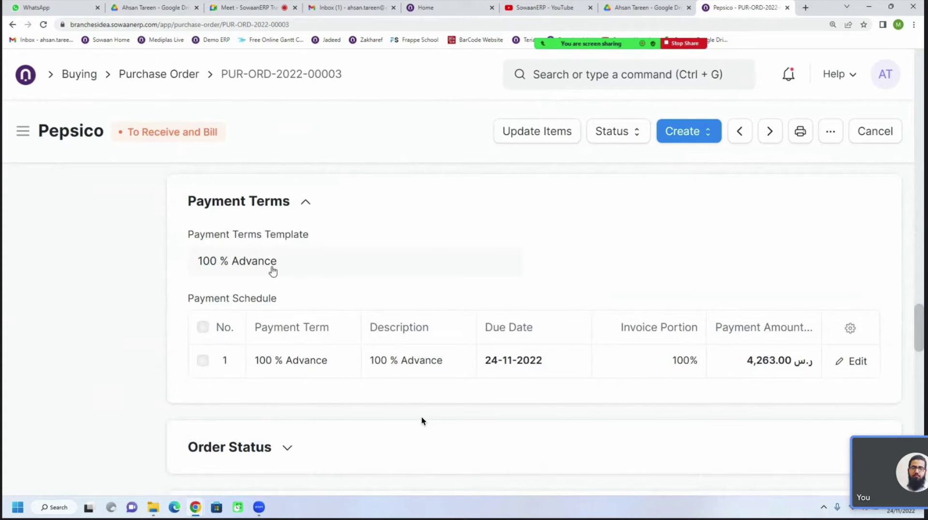
{"action": "left_click_drag", "start_coordinate": [290, 266], "coordinate": [170, 269]}
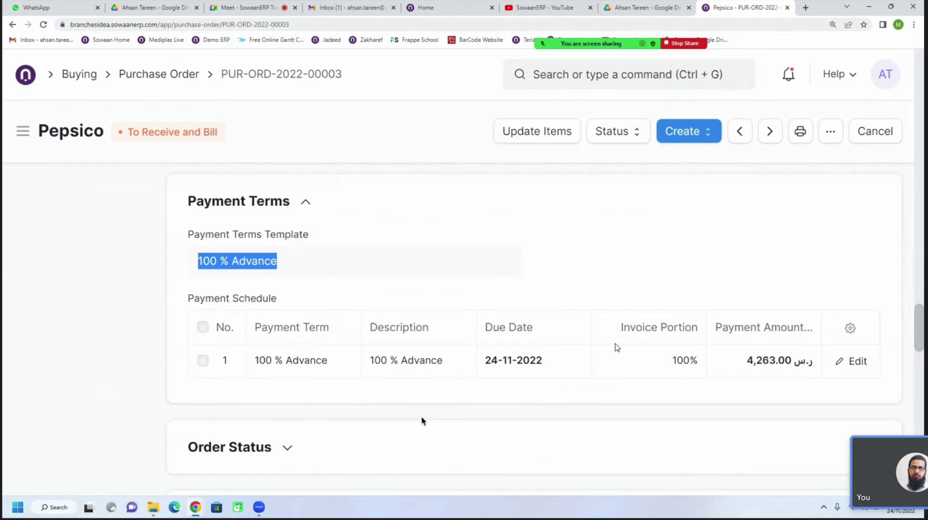
{"action": "scroll", "coordinate": [421, 421], "scroll_direction": "up", "scroll_amount": 15}
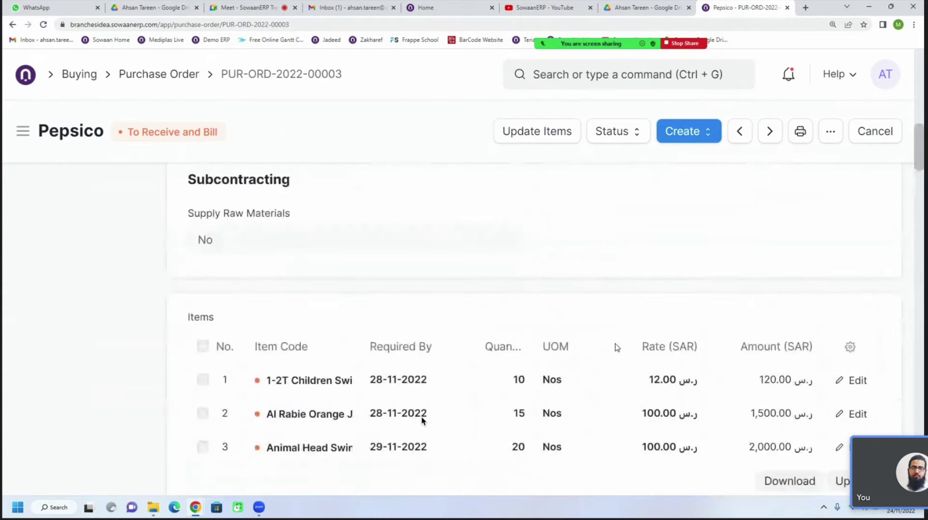
{"action": "scroll", "coordinate": [421, 420], "scroll_direction": "up", "scroll_amount": 6}
{"action": "left_click", "coordinate": [682, 137]}
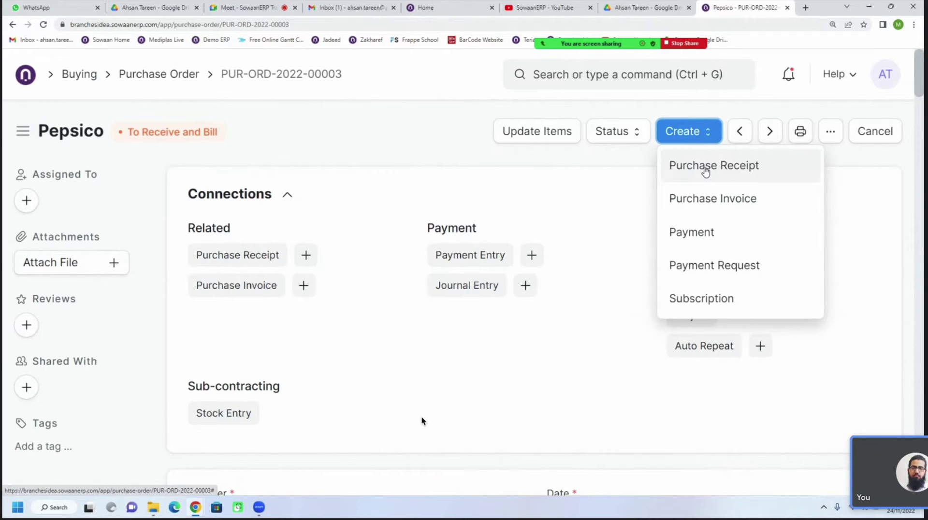
{"action": "left_click", "coordinate": [700, 198]}
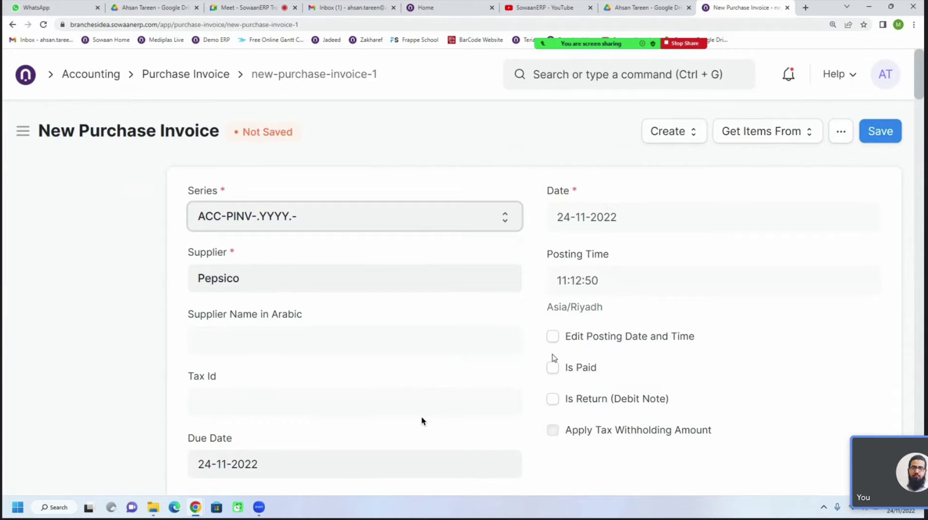
{"action": "scroll", "coordinate": [554, 357], "scroll_direction": "down", "scroll_amount": 7}
{"action": "scroll", "coordinate": [554, 358], "scroll_direction": "down", "scroll_amount": 7}
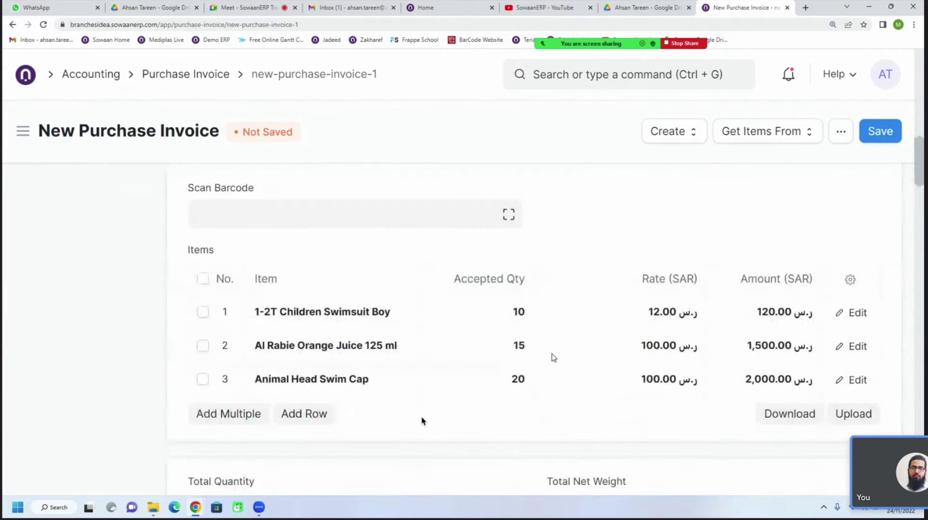
{"action": "scroll", "coordinate": [552, 359], "scroll_direction": "down", "scroll_amount": 9}
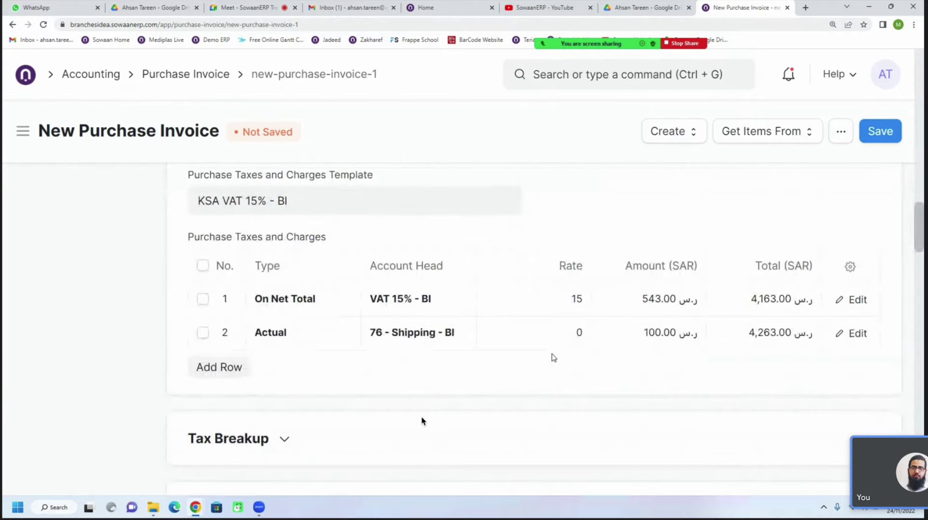
{"action": "scroll", "coordinate": [554, 358], "scroll_direction": "up", "scroll_amount": 20}
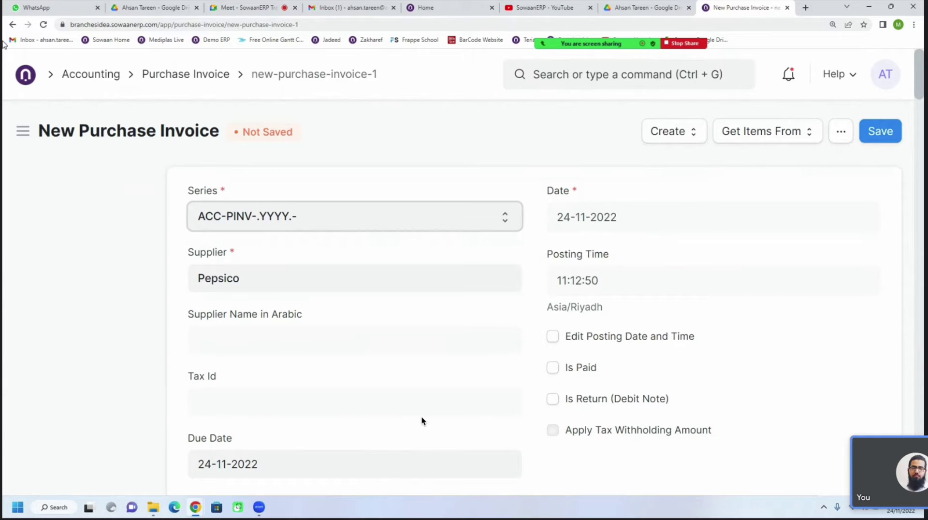
{"action": "left_click", "coordinate": [12, 25]}
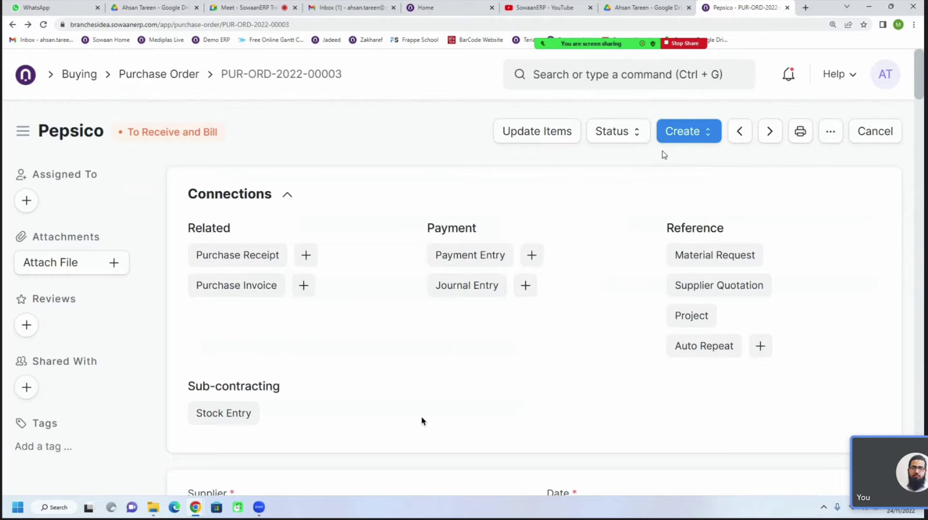
Create a Purchase Receipt from the order and review its three carried-over items totalling 45 units
{"action": "left_click", "coordinate": [681, 137]}
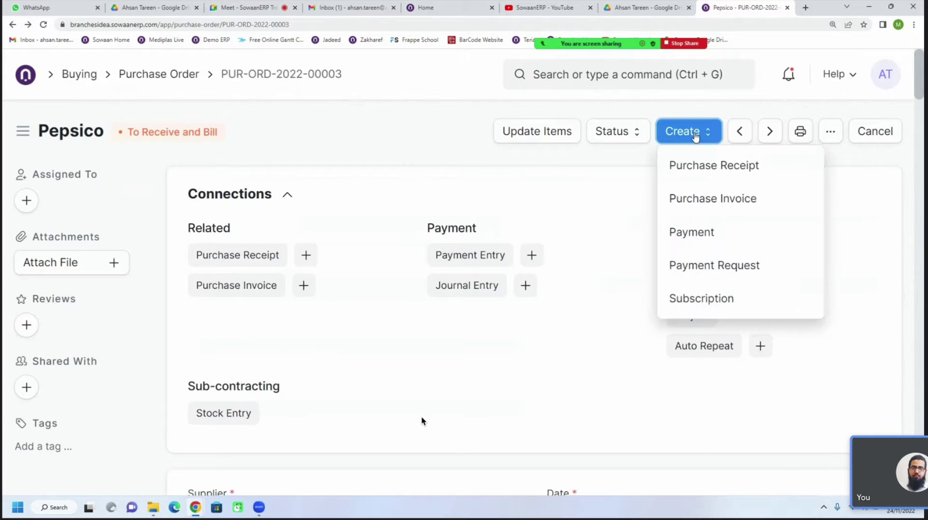
{"action": "left_click", "coordinate": [710, 173]}
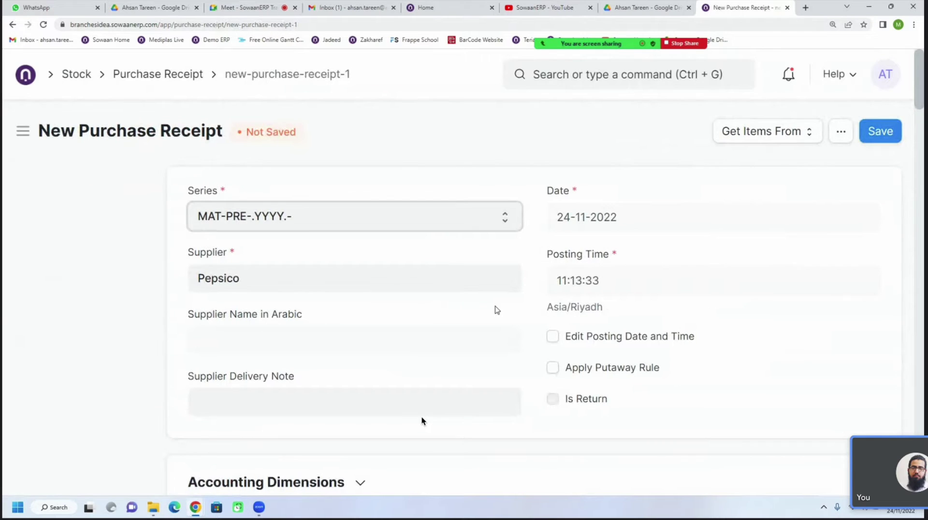
{"action": "scroll", "coordinate": [422, 421], "scroll_direction": "down", "scroll_amount": 3}
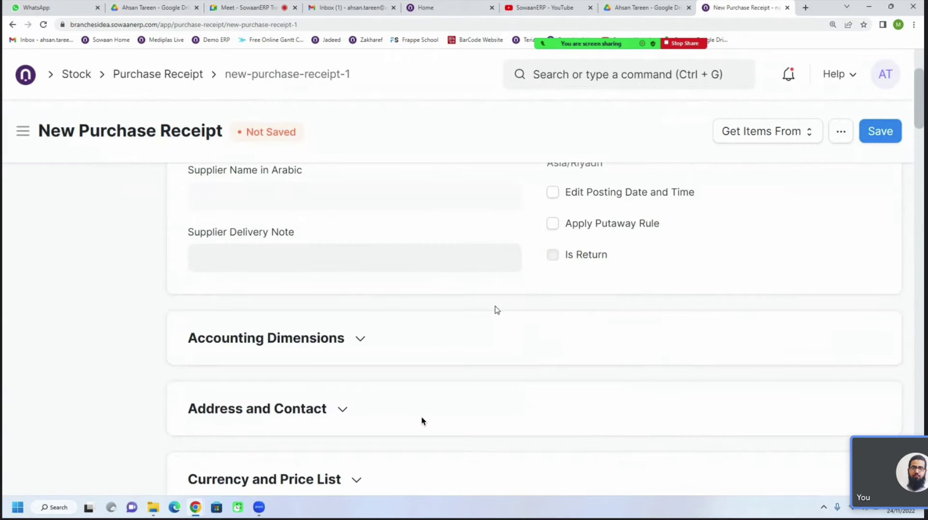
{"action": "scroll", "coordinate": [421, 420], "scroll_direction": "up", "scroll_amount": 3}
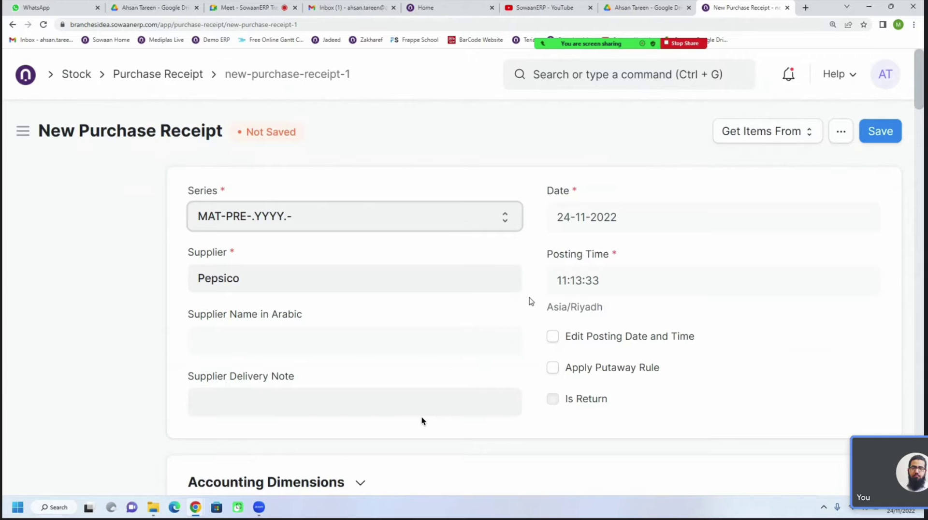
{"action": "scroll", "coordinate": [526, 309], "scroll_direction": "down", "scroll_amount": 5}
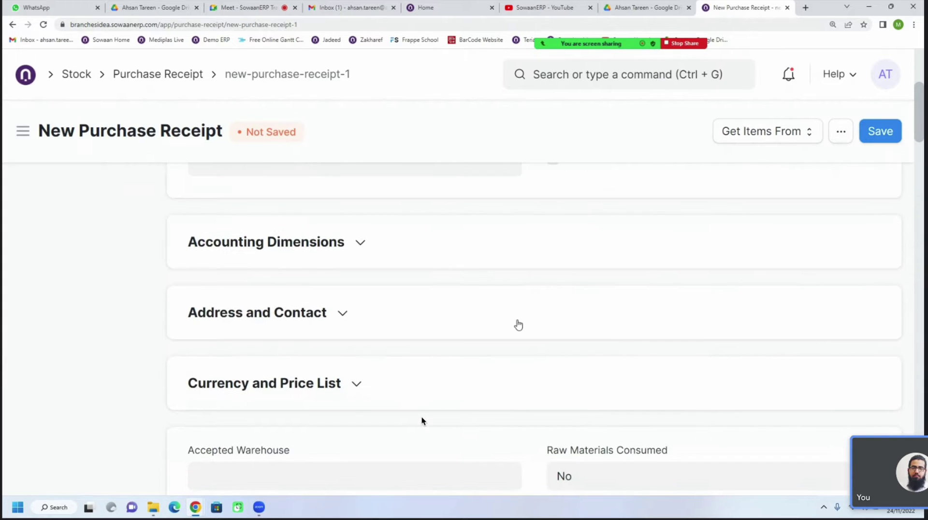
{"action": "scroll", "coordinate": [518, 324], "scroll_direction": "up", "scroll_amount": 5}
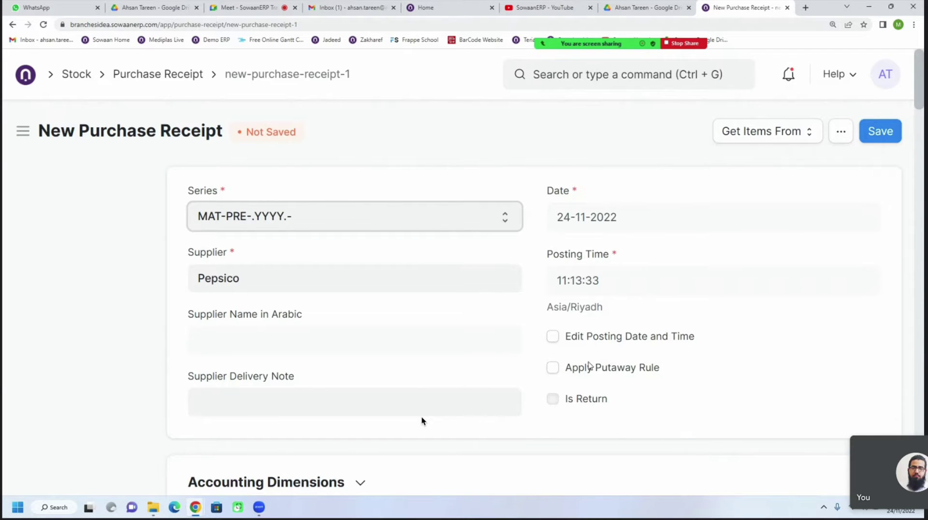
{"action": "scroll", "coordinate": [554, 334], "scroll_direction": "down", "scroll_amount": 4}
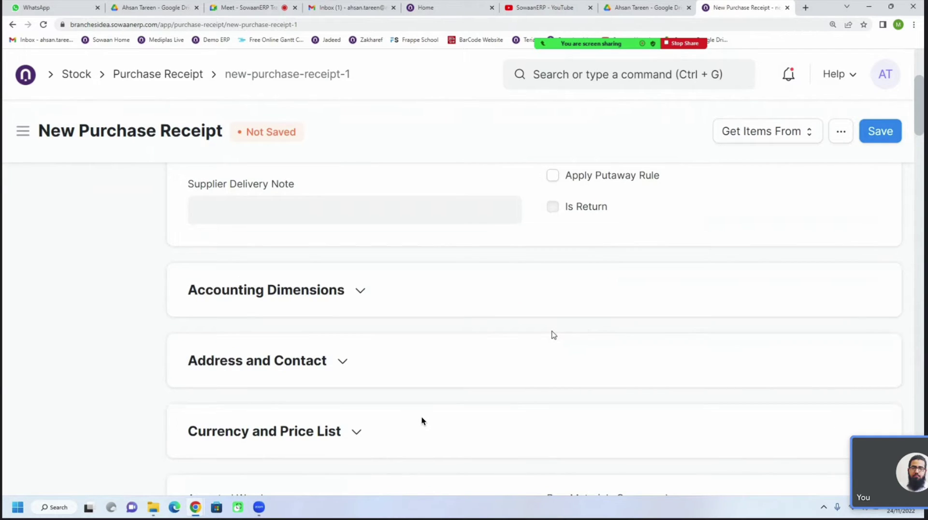
{"action": "scroll", "coordinate": [513, 341], "scroll_direction": "down", "scroll_amount": 4}
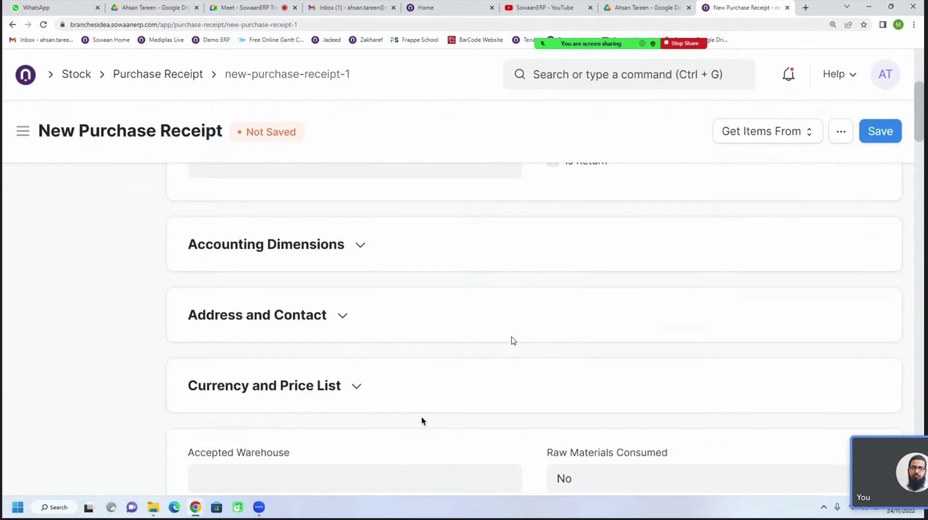
{"action": "scroll", "coordinate": [512, 341], "scroll_direction": "down", "scroll_amount": 5}
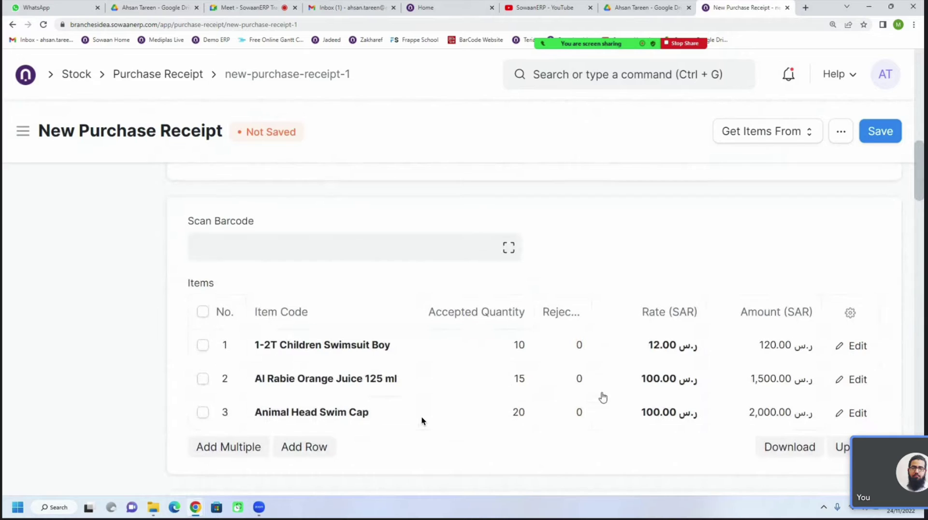
{"action": "scroll", "coordinate": [480, 379], "scroll_direction": "up", "scroll_amount": 4}
{"action": "left_click", "coordinate": [250, 234]}
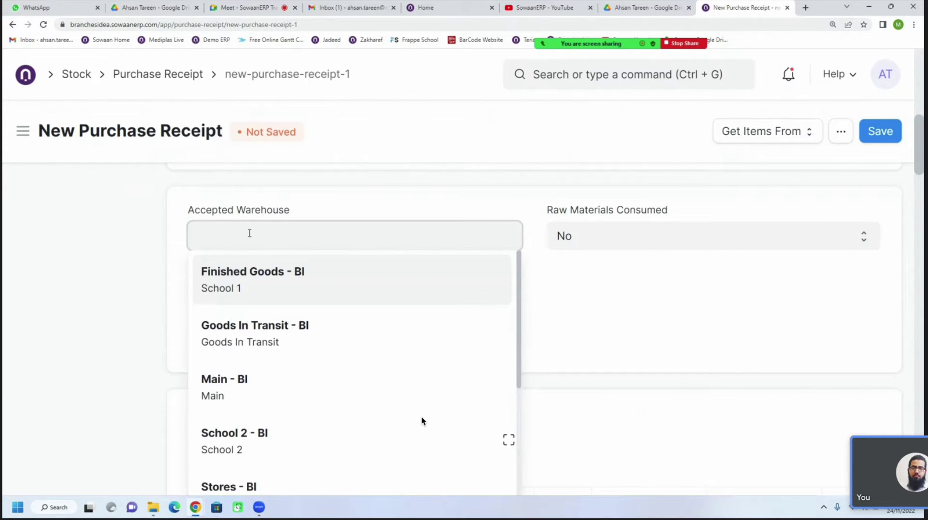
{"action": "left_click", "coordinate": [244, 389]}
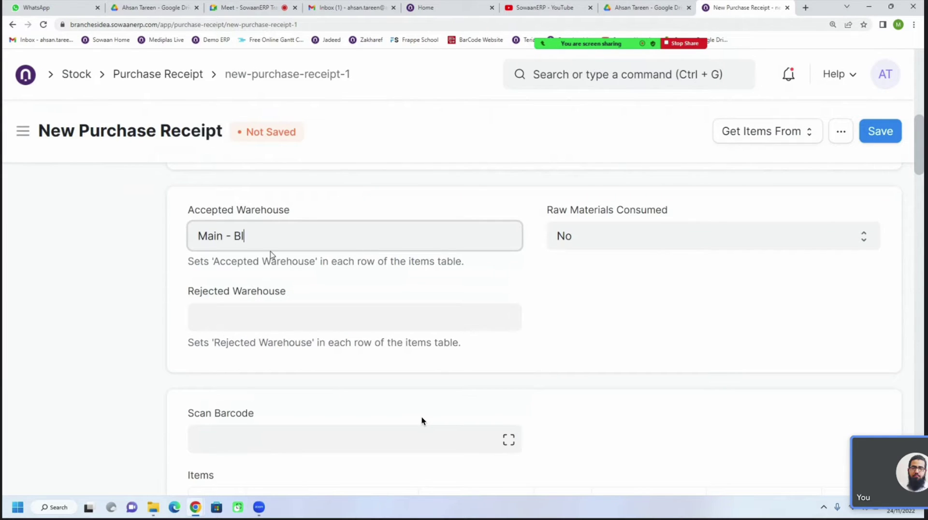
{"action": "triple_click", "coordinate": [271, 237]}
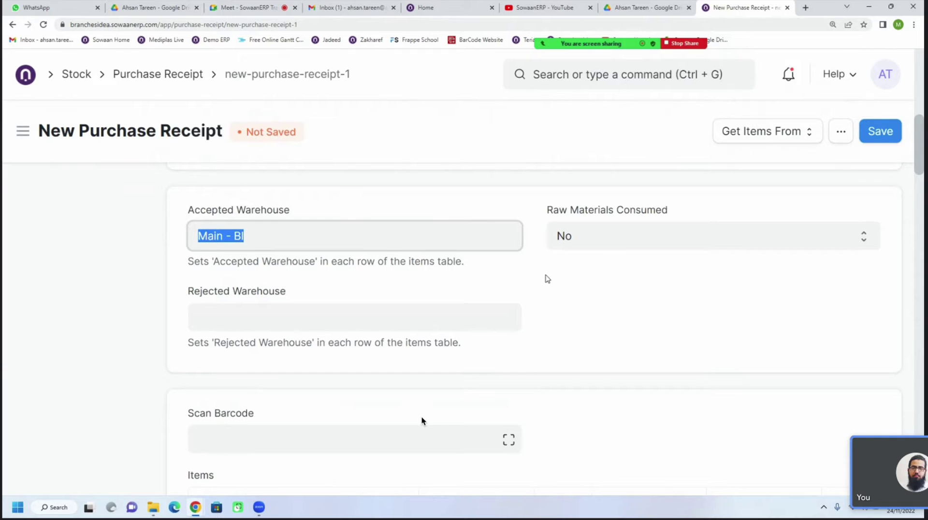
{"action": "left_click", "coordinate": [323, 319]}
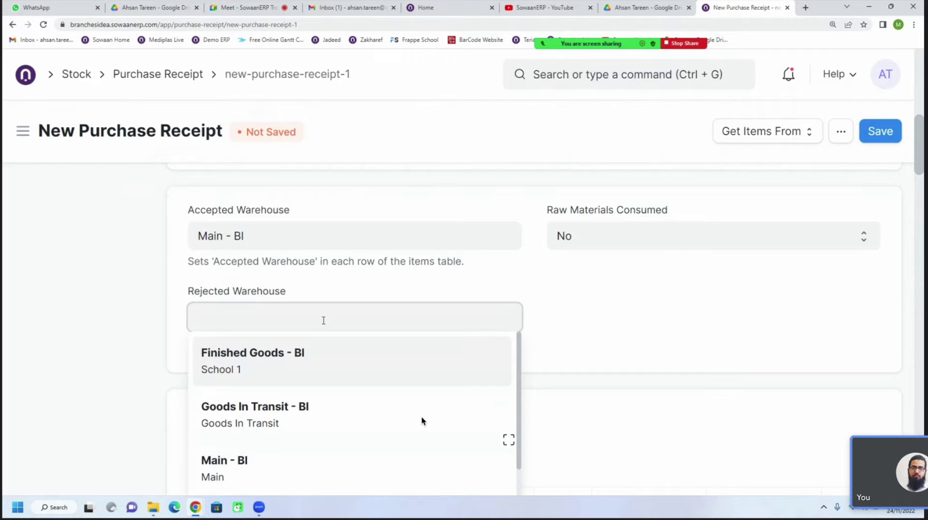
{"action": "scroll", "coordinate": [419, 400], "scroll_direction": "down", "scroll_amount": 4}
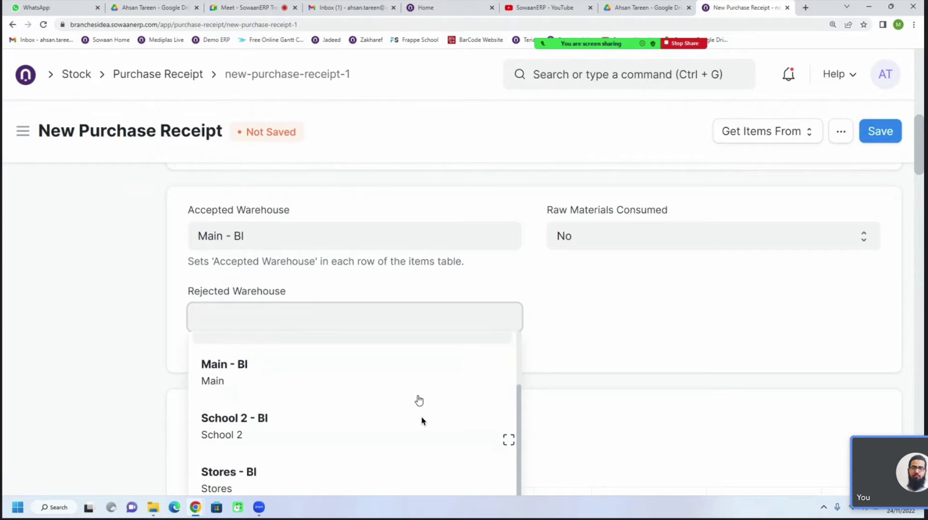
{"action": "scroll", "coordinate": [419, 400], "scroll_direction": "up", "scroll_amount": 4}
{"action": "left_click", "coordinate": [575, 328]}
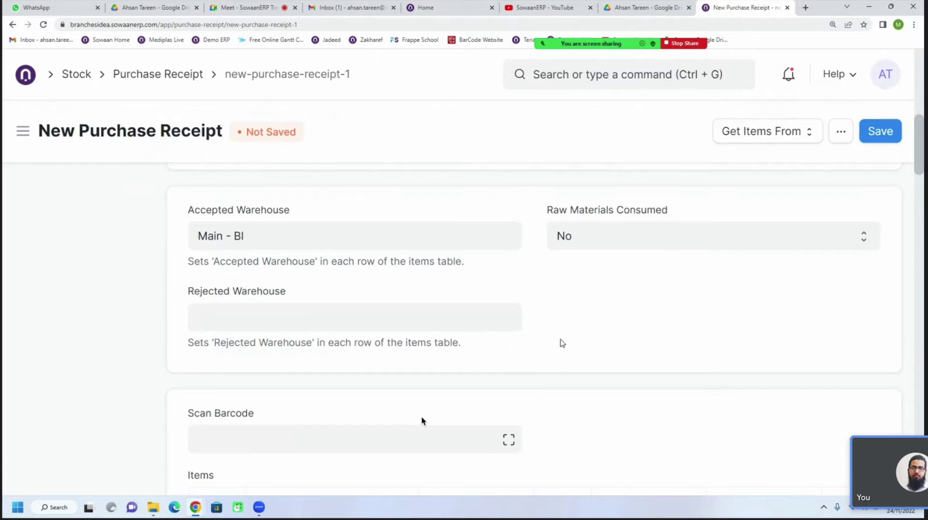
{"action": "scroll", "coordinate": [563, 343], "scroll_direction": "down", "scroll_amount": 5}
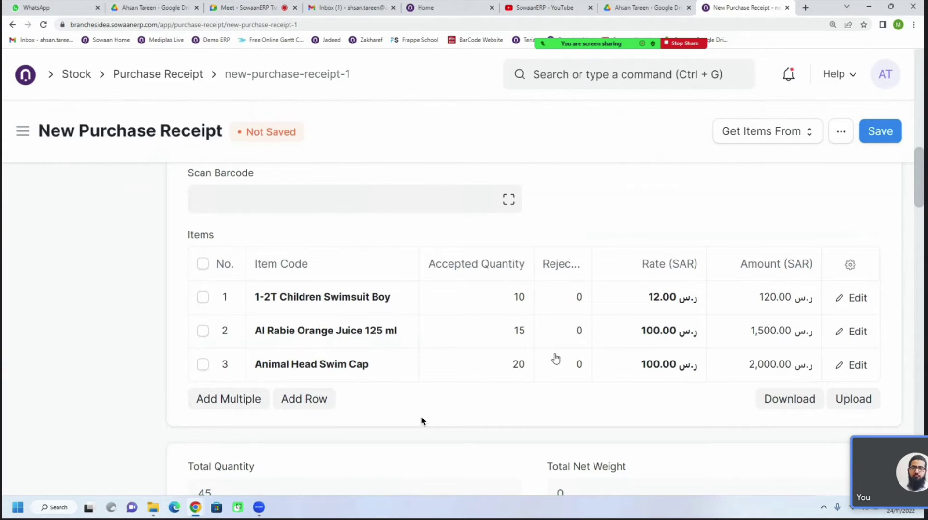
{"action": "scroll", "coordinate": [555, 358], "scroll_direction": "down", "scroll_amount": 4}
{"action": "scroll", "coordinate": [556, 357], "scroll_direction": "up", "scroll_amount": 2}
{"action": "scroll", "coordinate": [555, 357], "scroll_direction": "up", "scroll_amount": 7}
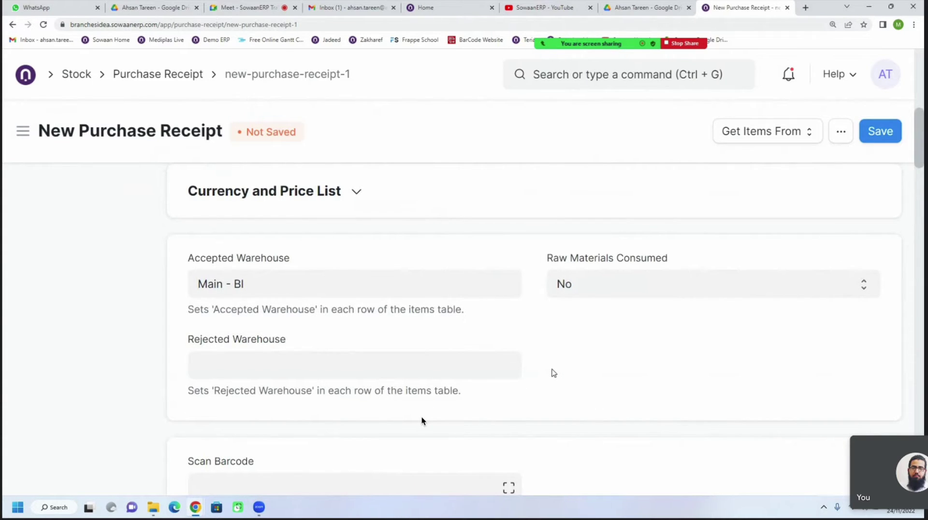
{"action": "scroll", "coordinate": [554, 373], "scroll_direction": "up", "scroll_amount": 9}
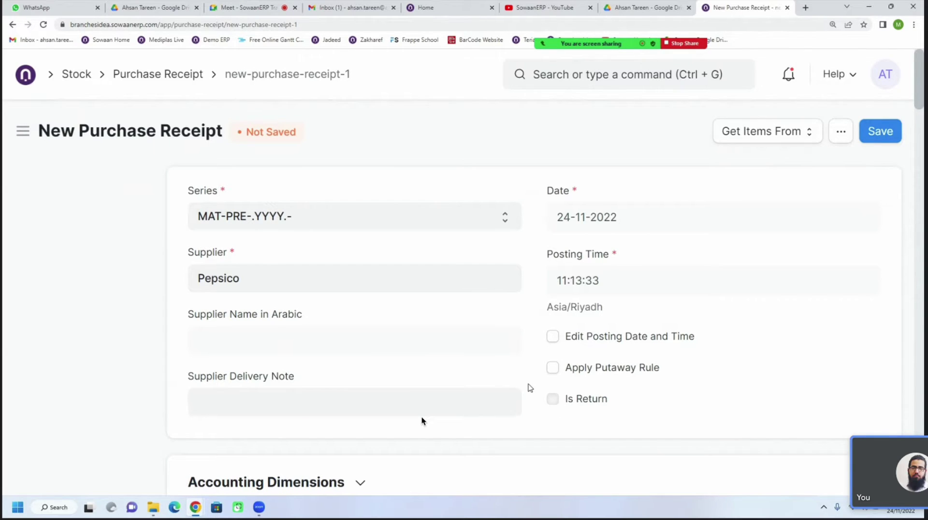
{"action": "scroll", "coordinate": [422, 420], "scroll_direction": "down", "scroll_amount": 15}
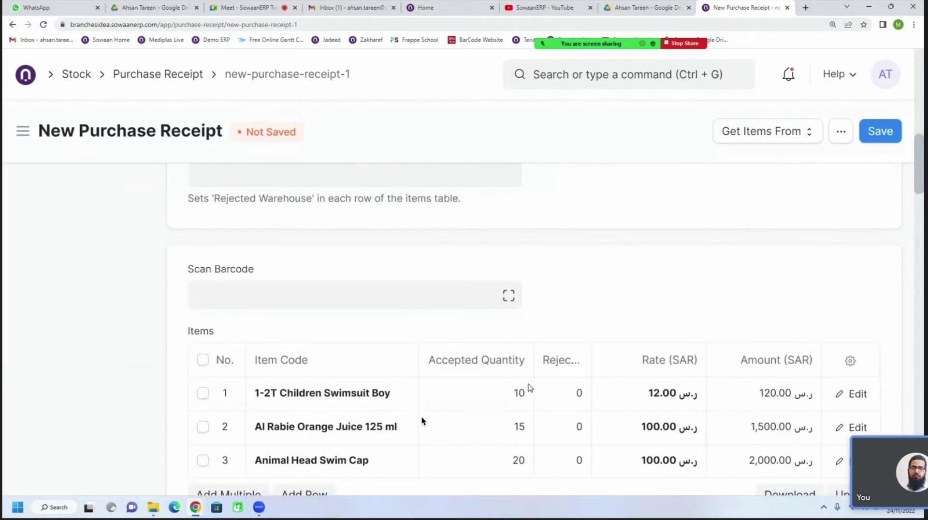
Set row 1's Rejected Qty to 5 and Accepted Quantity to 5
{"action": "left_click", "coordinate": [502, 256]}
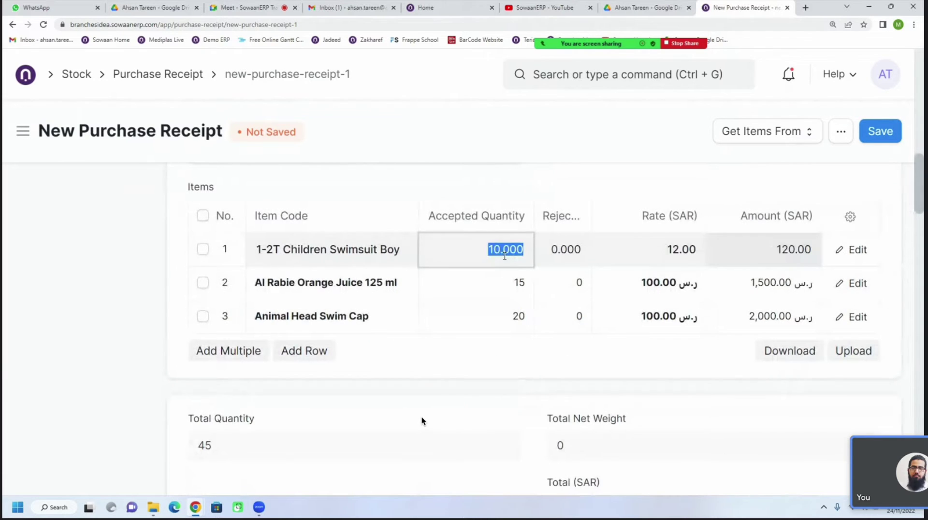
{"action": "left_click", "coordinate": [572, 248]}
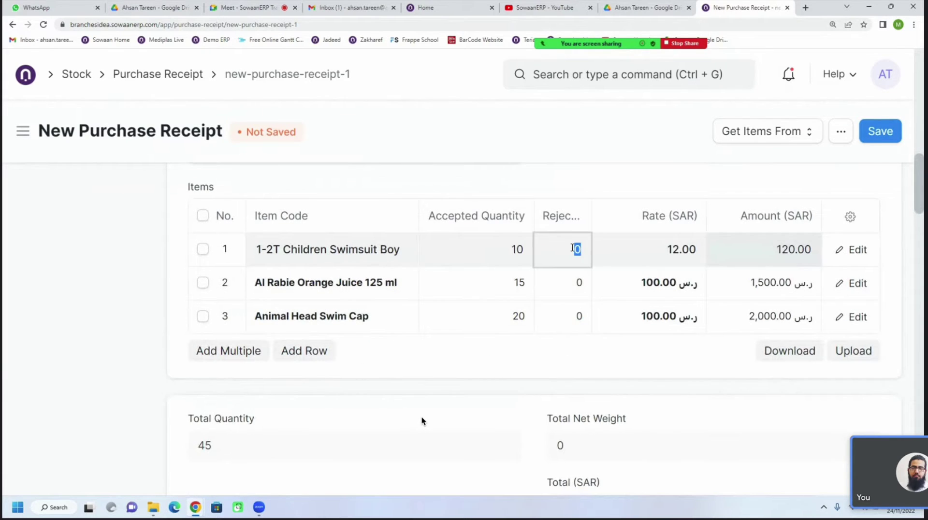
{"action": "type", "text": "5"}
{"action": "left_click", "coordinate": [520, 249]}
{"action": "type", "text": "5"}
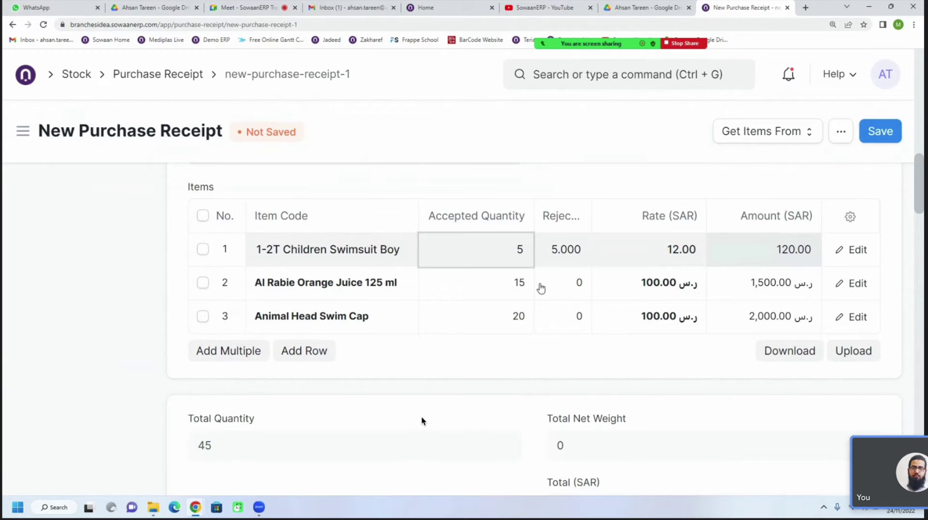
{"action": "left_click", "coordinate": [543, 286]}
{"action": "left_click", "coordinate": [510, 249]}
{"action": "key", "text": "Tab"}
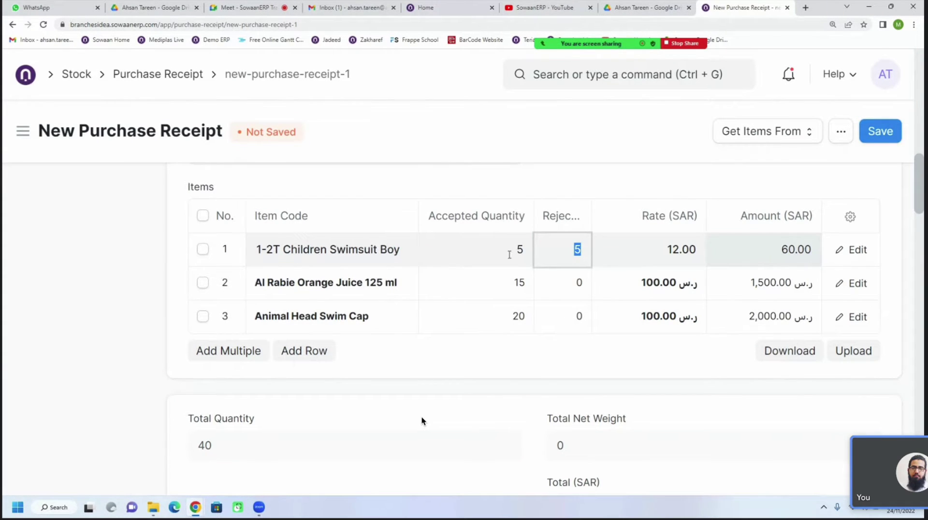
Choose Stores - BI as the Rejected Warehouse
{"action": "scroll", "coordinate": [431, 310], "scroll_direction": "up", "scroll_amount": 4}
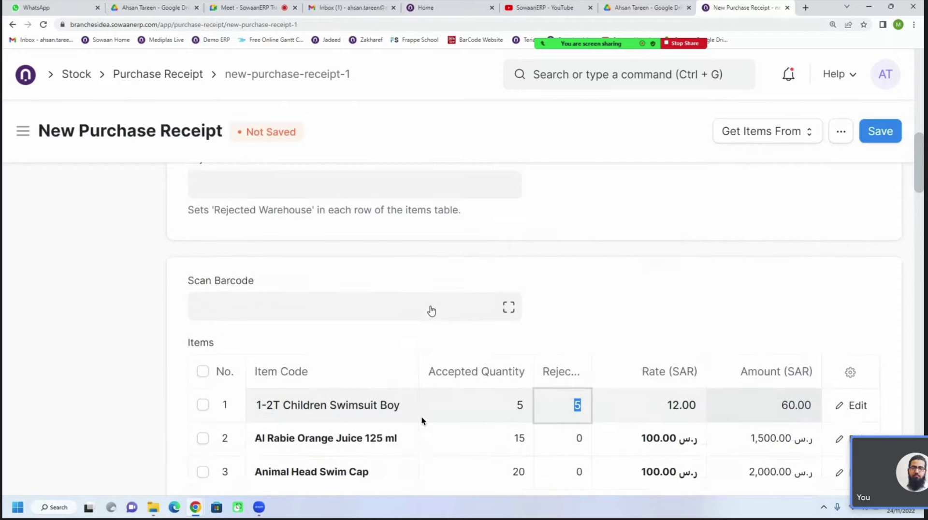
{"action": "left_click", "coordinate": [315, 233]}
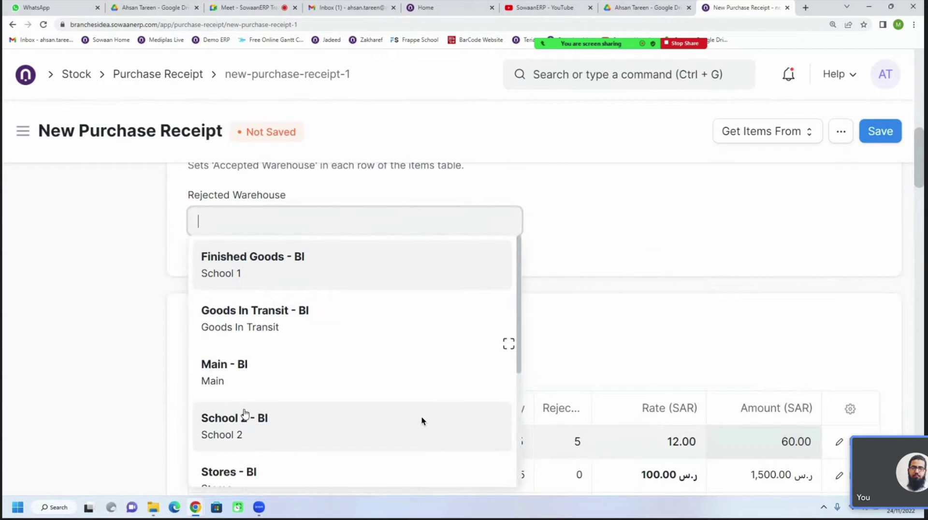
{"action": "left_click", "coordinate": [239, 460]}
{"action": "scroll", "coordinate": [422, 420], "scroll_direction": "up", "scroll_amount": 2}
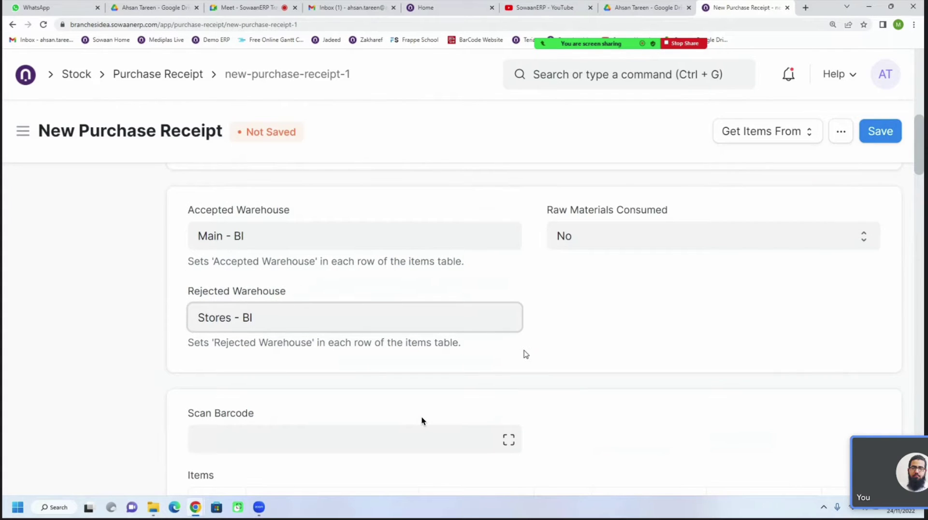
{"action": "scroll", "coordinate": [422, 420], "scroll_direction": "down", "scroll_amount": 5}
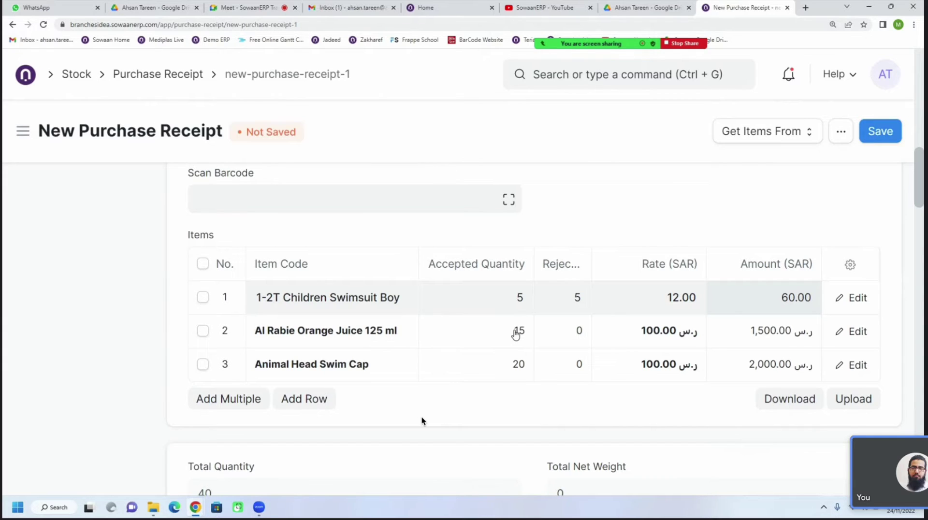
{"action": "scroll", "coordinate": [542, 386], "scroll_direction": "up", "scroll_amount": 4}
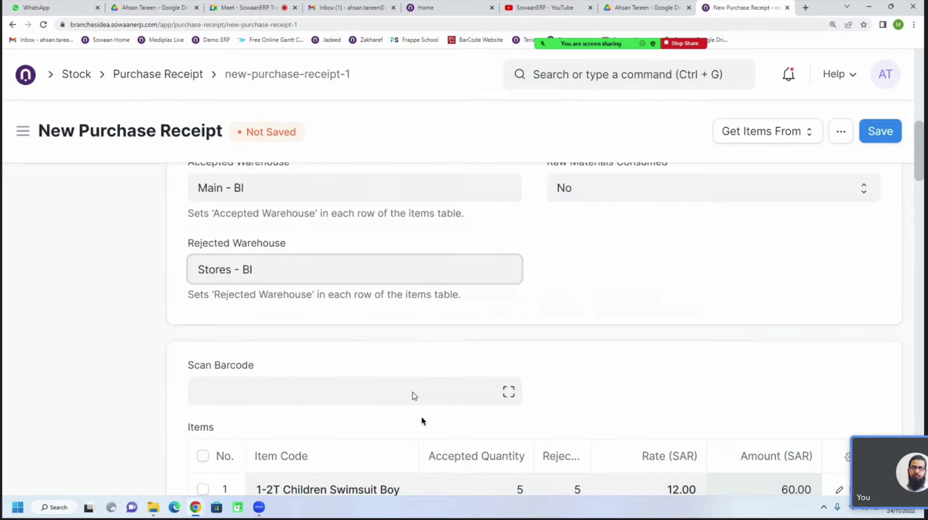
{"action": "scroll", "coordinate": [431, 350], "scroll_direction": "down", "scroll_amount": 3}
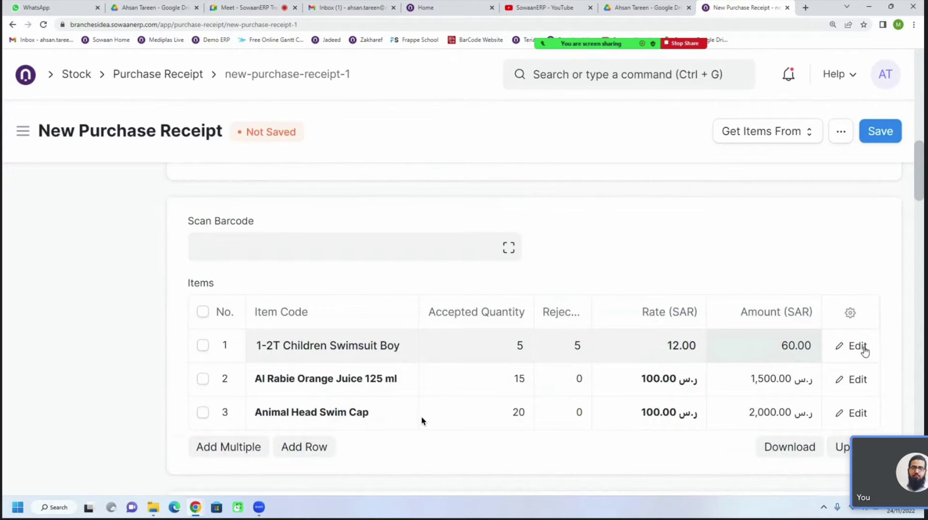
{"action": "scroll", "coordinate": [749, 345], "scroll_direction": "down", "scroll_amount": 1}
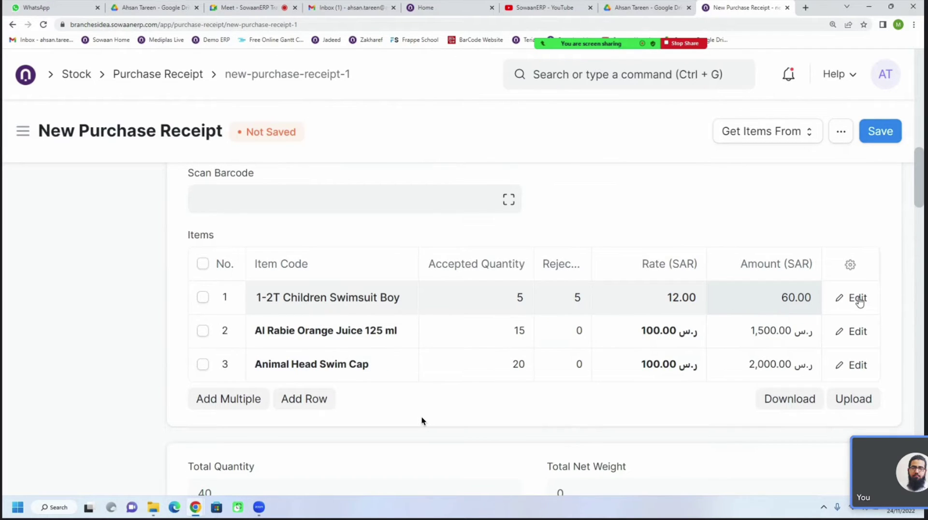
Open the Editing Row #1 form and scroll to its Warehouse and Reference details
{"action": "left_click", "coordinate": [858, 299]}
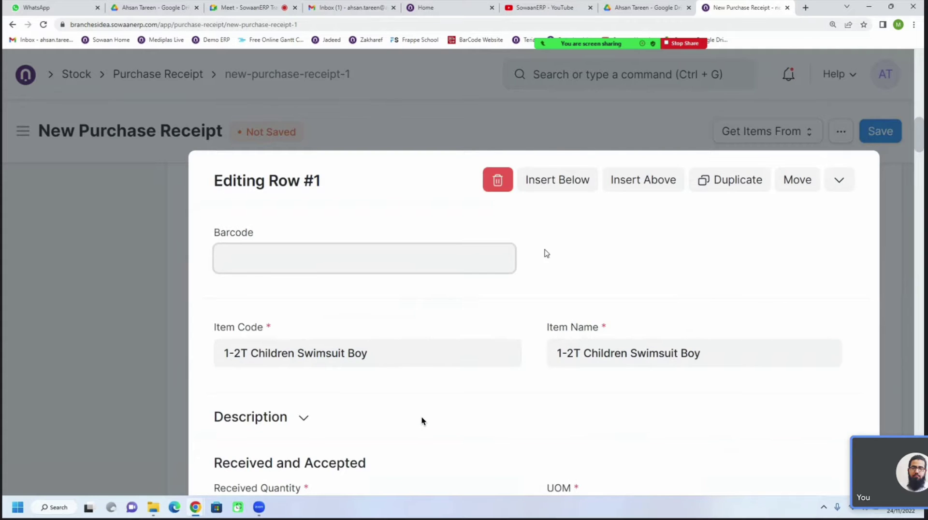
{"action": "scroll", "coordinate": [484, 278], "scroll_direction": "down", "scroll_amount": 5}
{"action": "scroll", "coordinate": [483, 278], "scroll_direction": "down", "scroll_amount": 7}
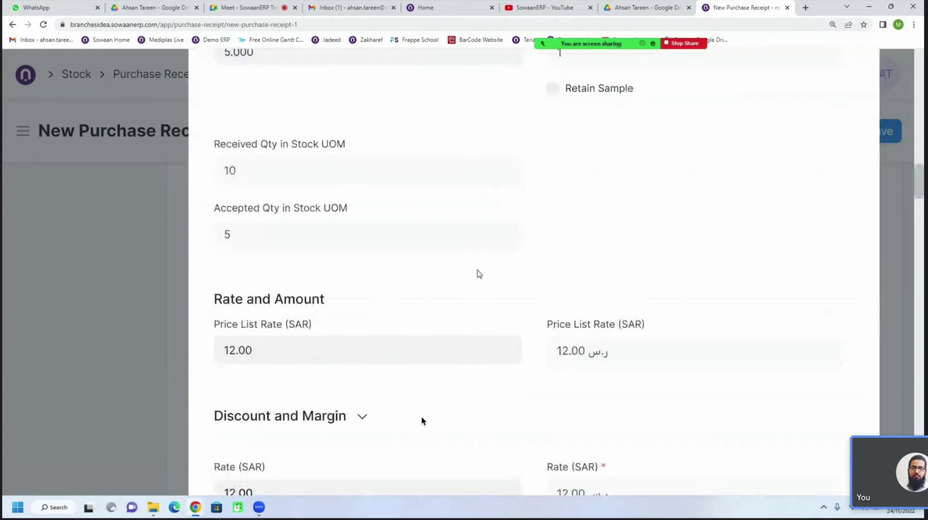
{"action": "scroll", "coordinate": [479, 273], "scroll_direction": "down", "scroll_amount": 5}
{"action": "scroll", "coordinate": [475, 270], "scroll_direction": "down", "scroll_amount": 3}
{"action": "scroll", "coordinate": [475, 269], "scroll_direction": "down", "scroll_amount": 8}
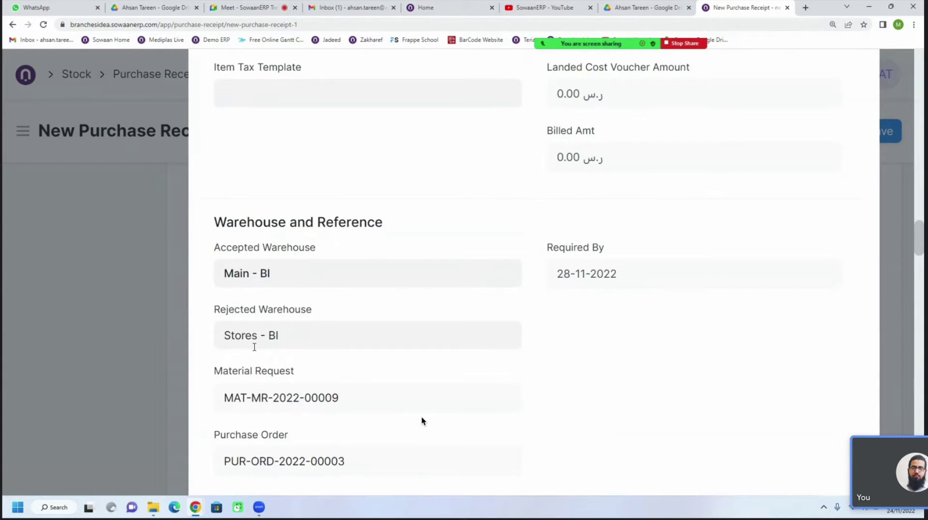
Close the row editor and review the receipt's warehouse fields and Items table
{"action": "left_click", "coordinate": [163, 302]}
{"action": "scroll", "coordinate": [492, 359], "scroll_direction": "up", "scroll_amount": 5}
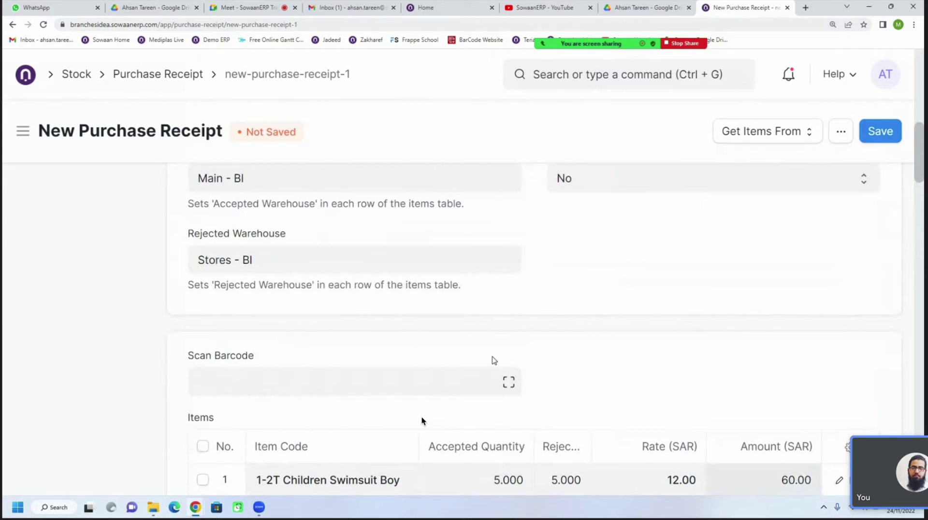
{"action": "scroll", "coordinate": [493, 360], "scroll_direction": "up", "scroll_amount": 1}
{"action": "scroll", "coordinate": [494, 360], "scroll_direction": "up", "scroll_amount": 1}
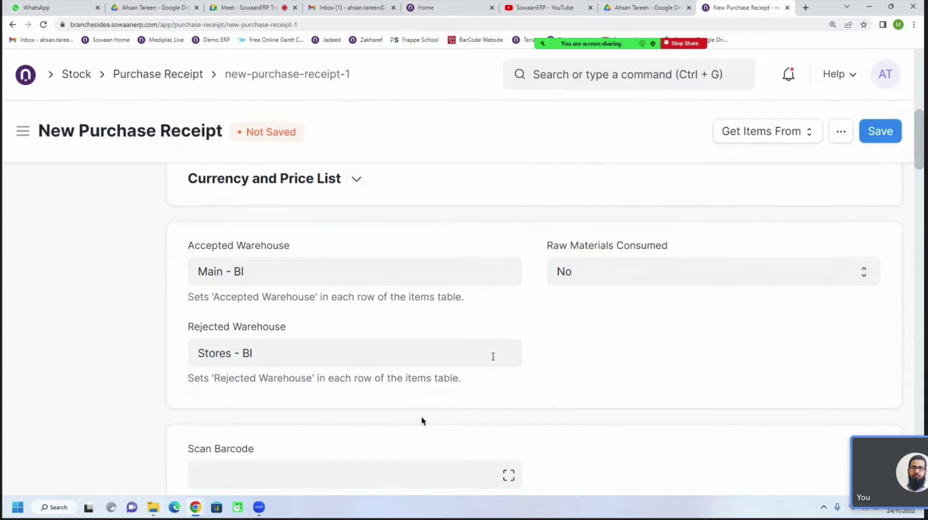
{"action": "scroll", "coordinate": [493, 356], "scroll_direction": "down", "scroll_amount": 4}
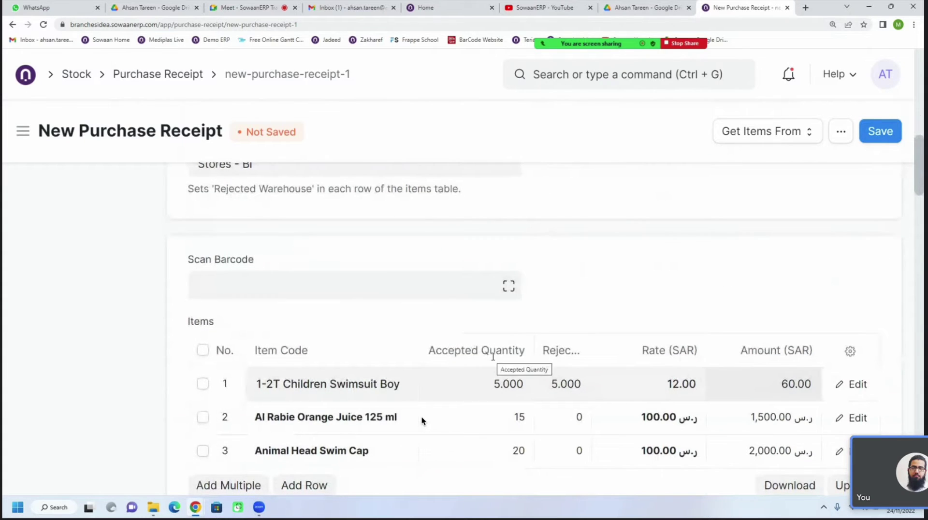
{"action": "scroll", "coordinate": [493, 358], "scroll_direction": "down", "scroll_amount": 1}
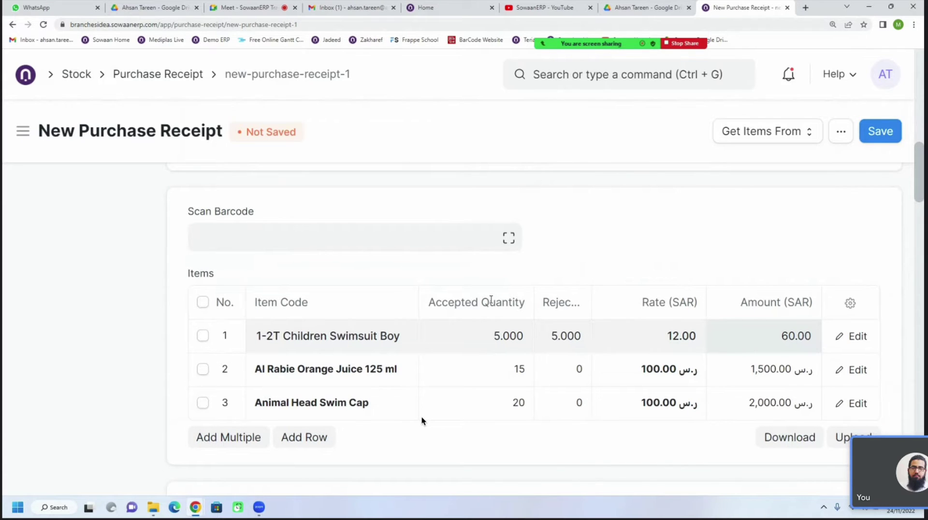
{"action": "left_click", "coordinate": [341, 8]}
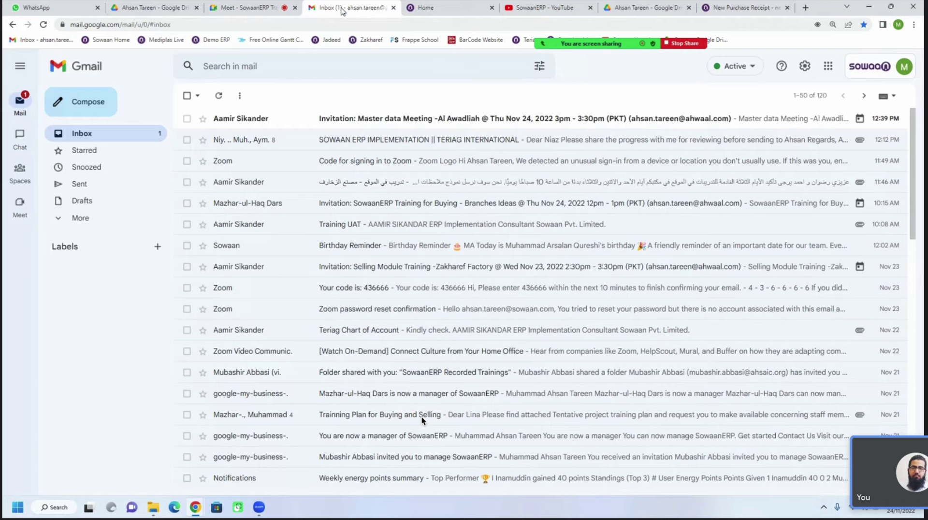
{"action": "left_click", "coordinate": [737, 7]}
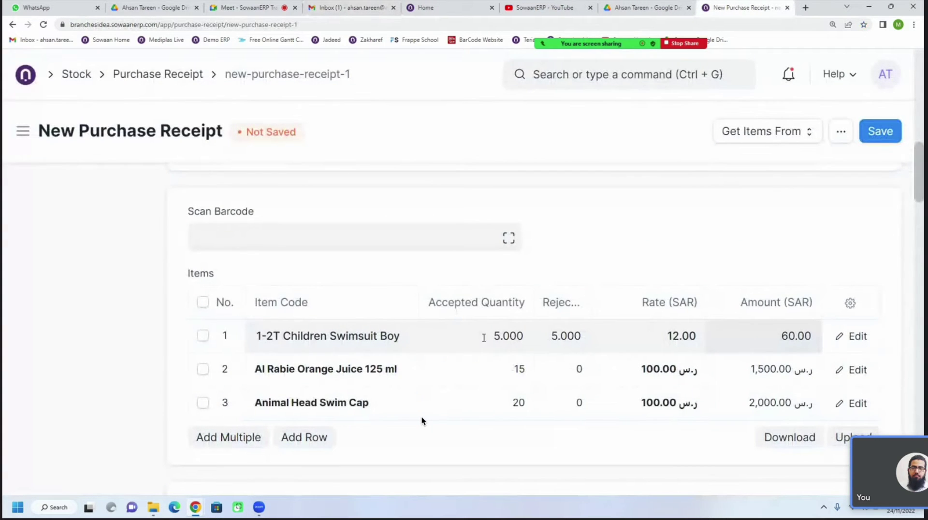
{"action": "scroll", "coordinate": [430, 412], "scroll_direction": "up", "scroll_amount": 4}
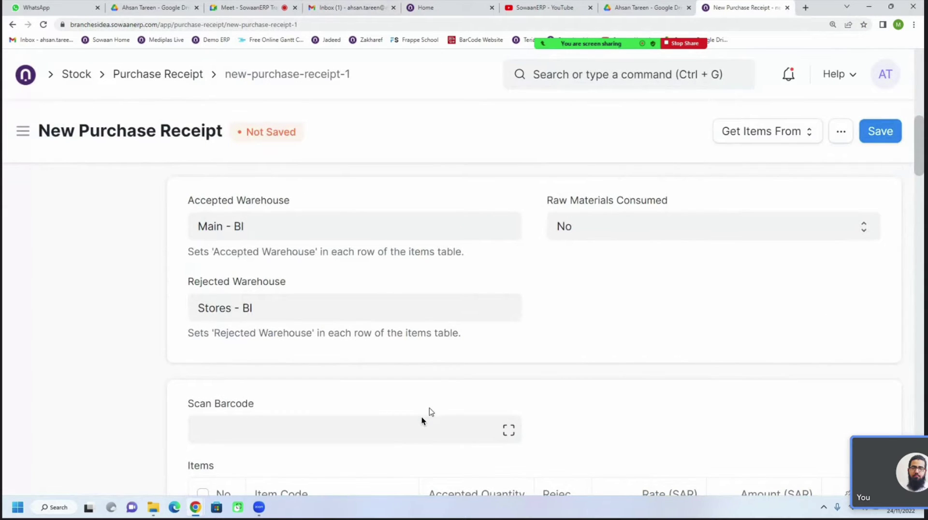
{"action": "scroll", "coordinate": [379, 389], "scroll_direction": "down", "scroll_amount": 1}
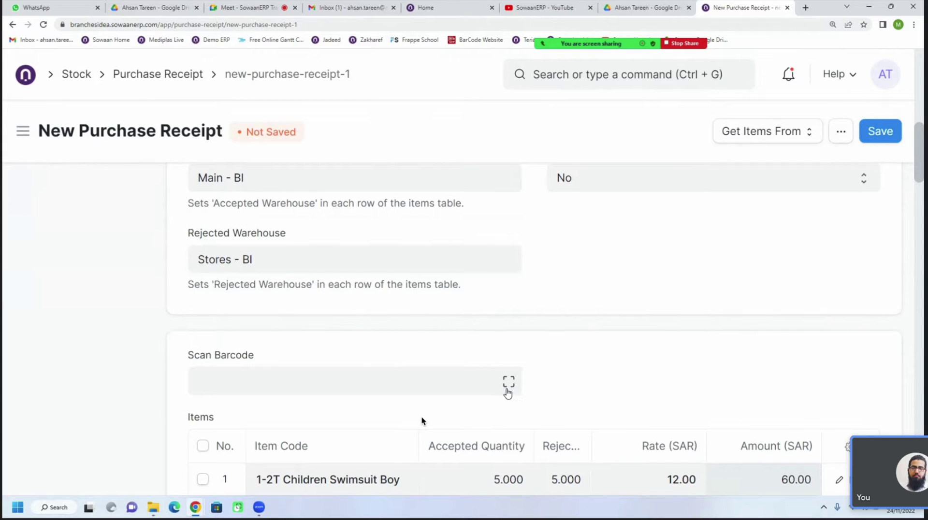
{"action": "scroll", "coordinate": [508, 393], "scroll_direction": "down", "scroll_amount": 3}
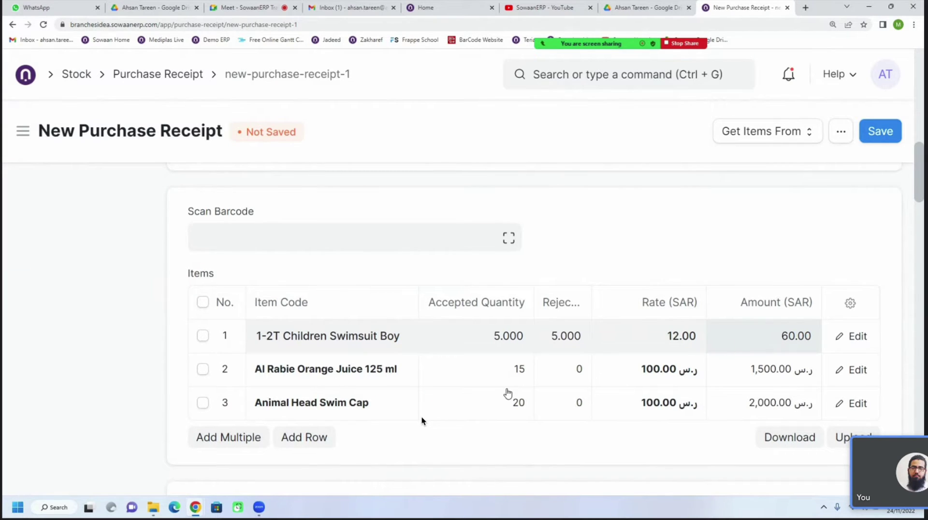
{"action": "mouse_move", "coordinate": [536, 29]}
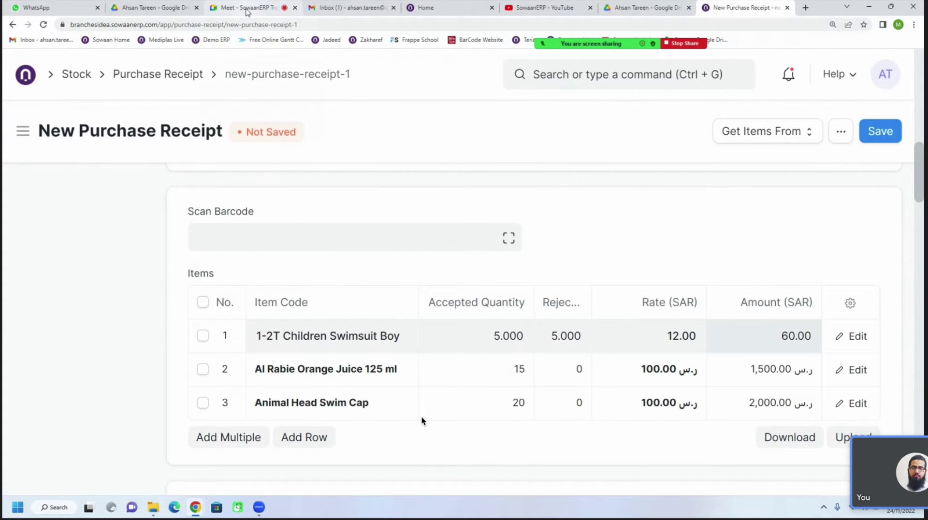
{"action": "mouse_move", "coordinate": [246, 12]}
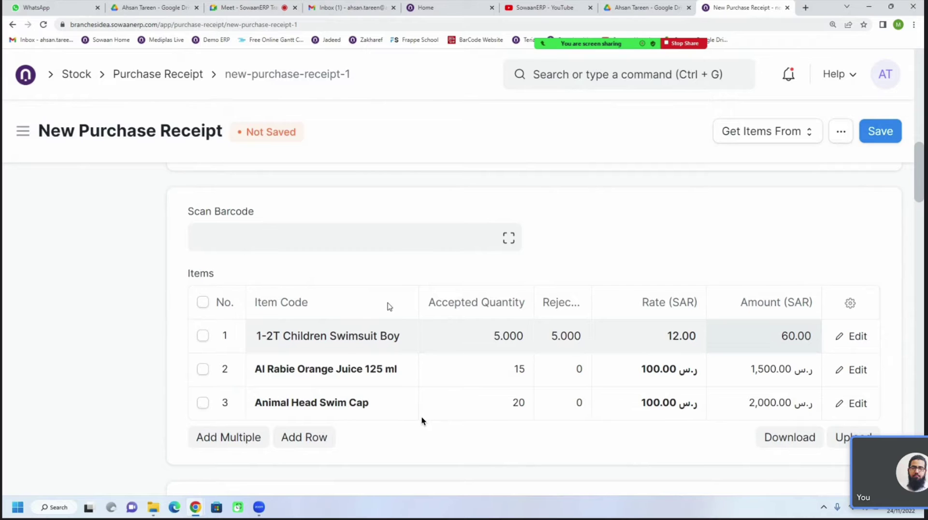
{"action": "scroll", "coordinate": [343, 358], "scroll_direction": "up", "scroll_amount": 4}
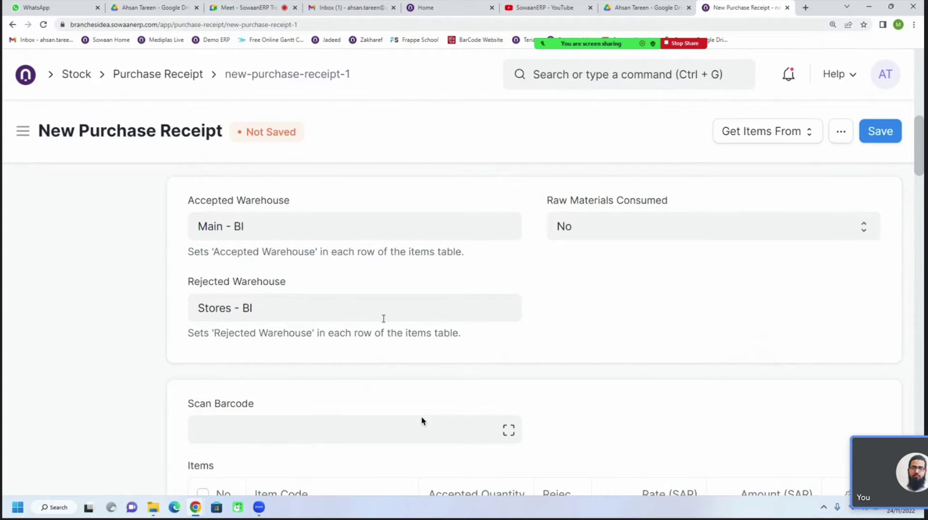
{"action": "scroll", "coordinate": [383, 318], "scroll_direction": "down", "scroll_amount": 4}
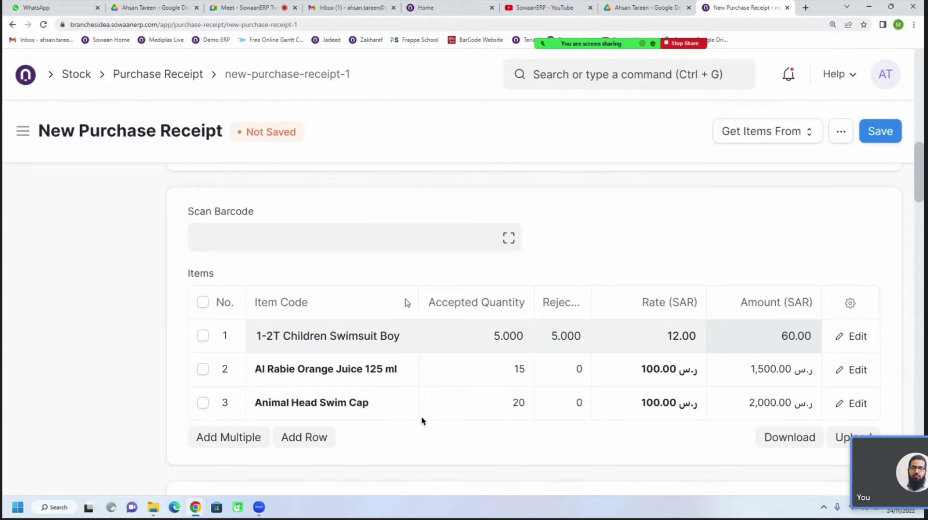
{"action": "scroll", "coordinate": [407, 327], "scroll_direction": "up", "scroll_amount": 5}
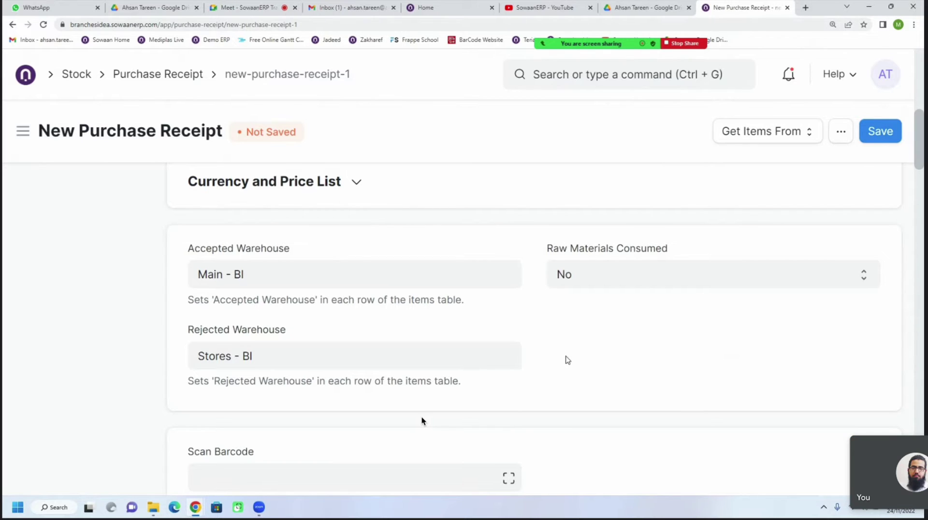
{"action": "scroll", "coordinate": [567, 360], "scroll_direction": "down", "scroll_amount": 4}
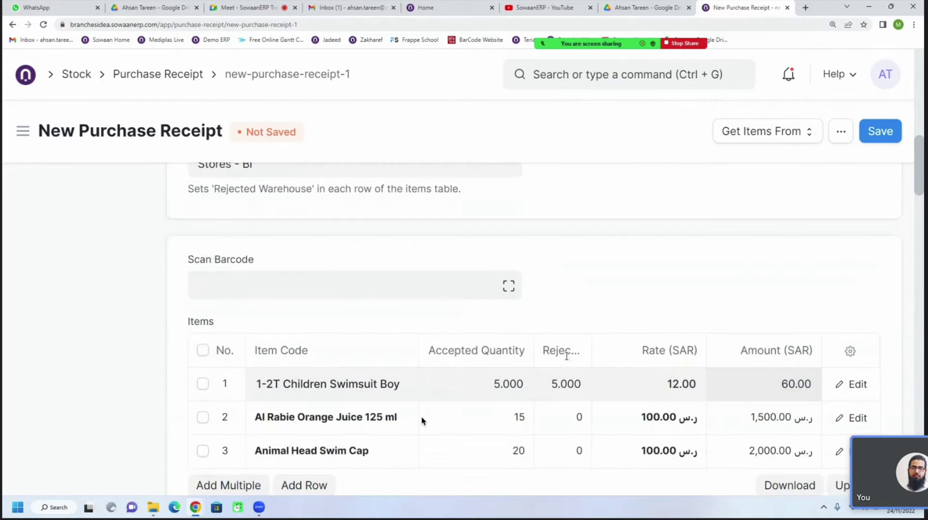
{"action": "scroll", "coordinate": [567, 356], "scroll_direction": "down", "scroll_amount": 5}
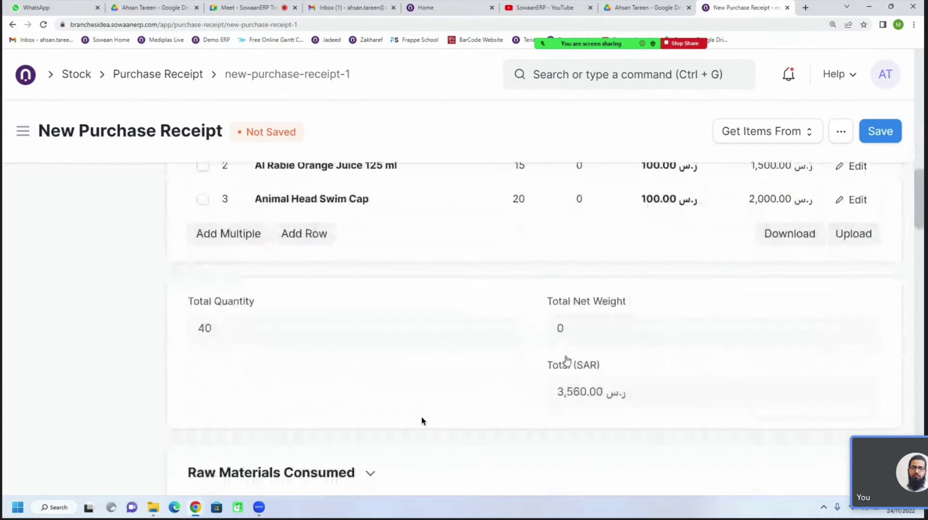
{"action": "scroll", "coordinate": [567, 360], "scroll_direction": "down", "scroll_amount": 10}
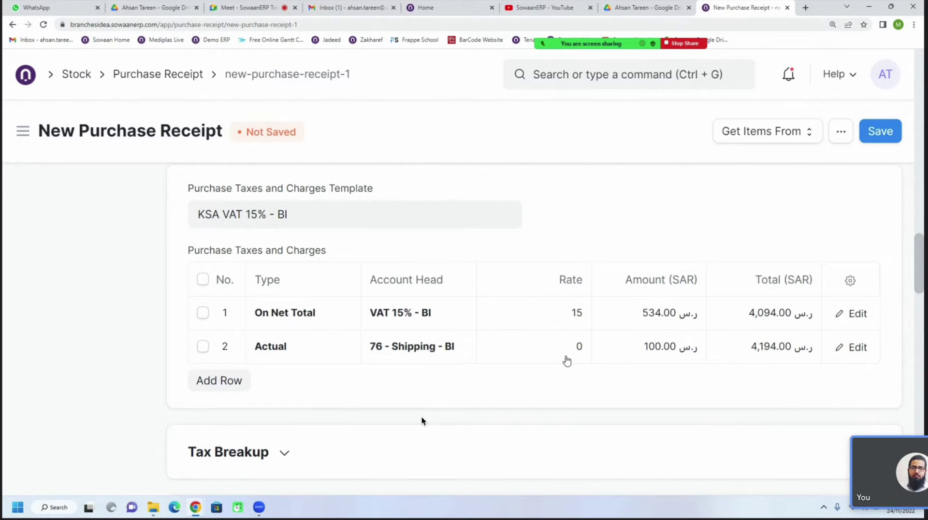
{"action": "scroll", "coordinate": [422, 421], "scroll_direction": "up", "scroll_amount": 10}
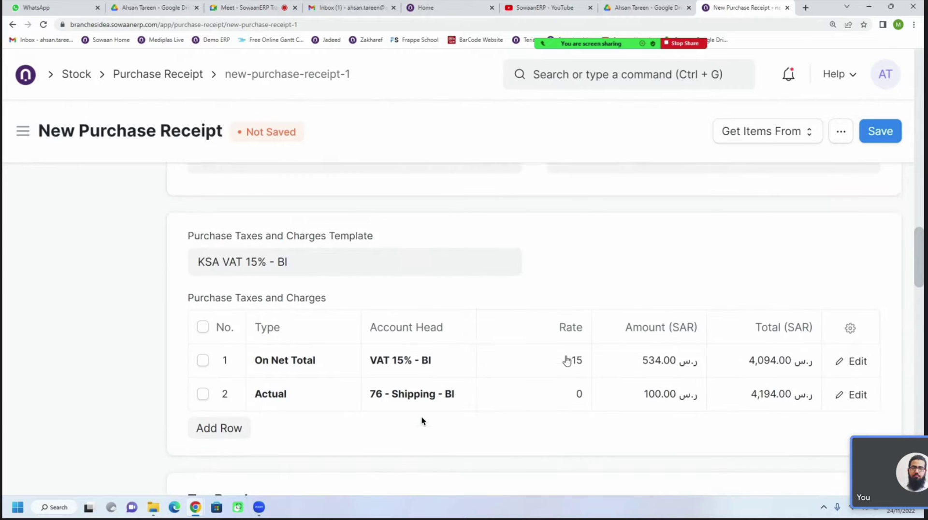
{"action": "scroll", "coordinate": [566, 360], "scroll_direction": "up", "scroll_amount": 3}
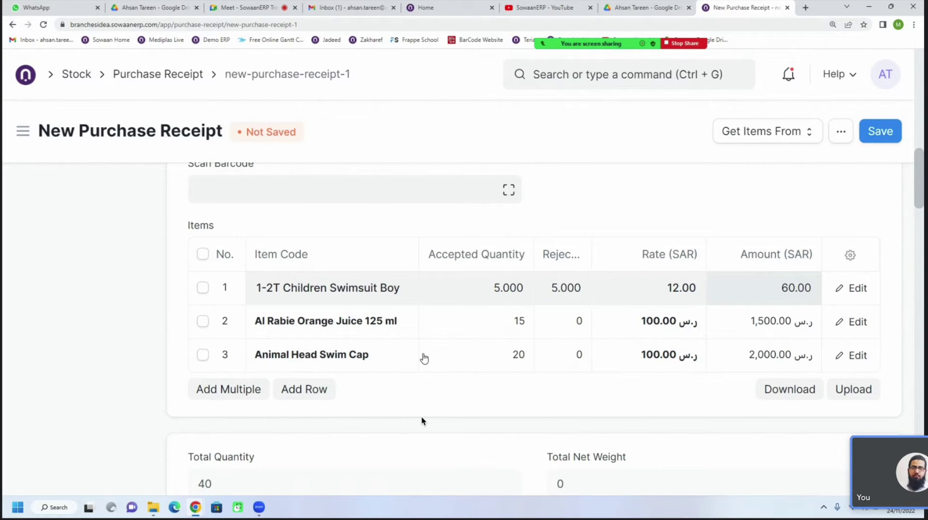
{"action": "scroll", "coordinate": [494, 386], "scroll_direction": "up", "scroll_amount": 1}
{"action": "scroll", "coordinate": [494, 386], "scroll_direction": "up", "scroll_amount": 5}
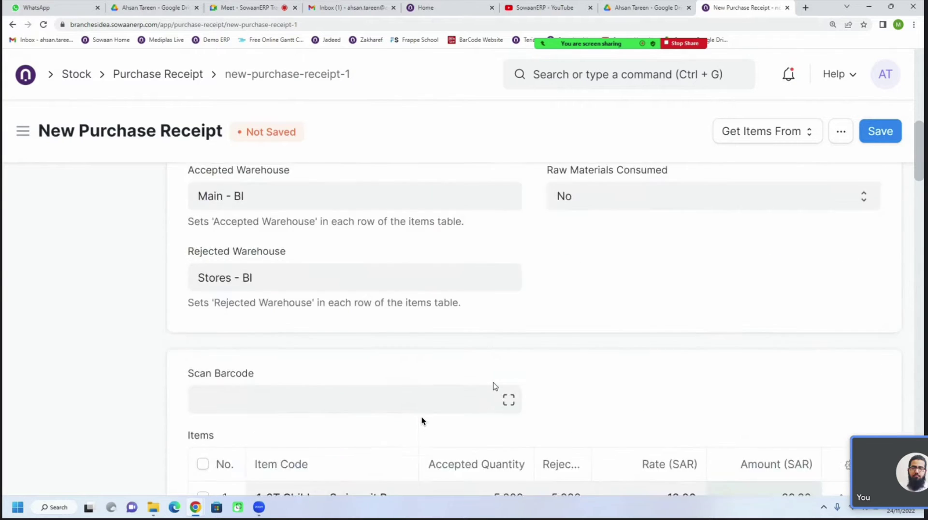
{"action": "scroll", "coordinate": [494, 385], "scroll_direction": "down", "scroll_amount": 1}
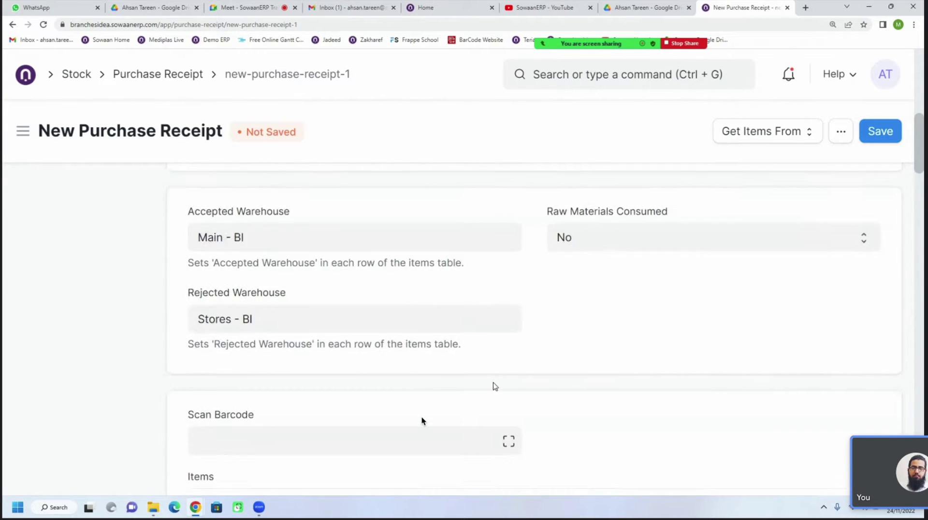
{"action": "scroll", "coordinate": [494, 386], "scroll_direction": "up", "scroll_amount": 1}
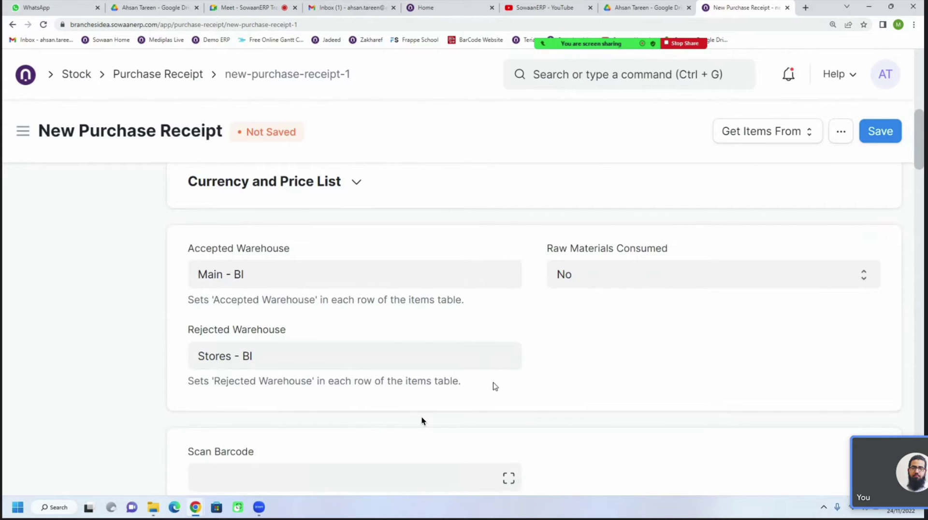
{"action": "left_click", "coordinate": [716, 140]}
{"action": "left_click", "coordinate": [648, 141]}
{"action": "scroll", "coordinate": [498, 404], "scroll_direction": "down", "scroll_amount": 5}
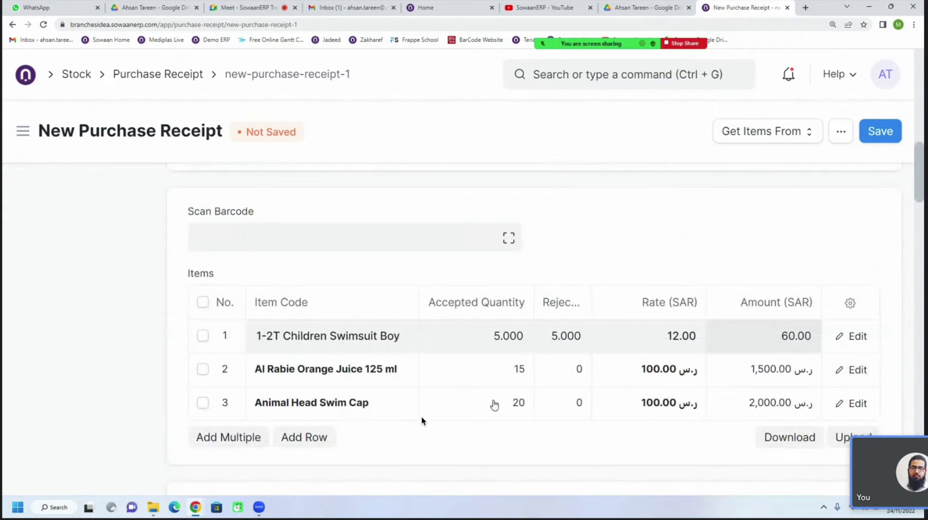
{"action": "scroll", "coordinate": [494, 405], "scroll_direction": "down", "scroll_amount": 1}
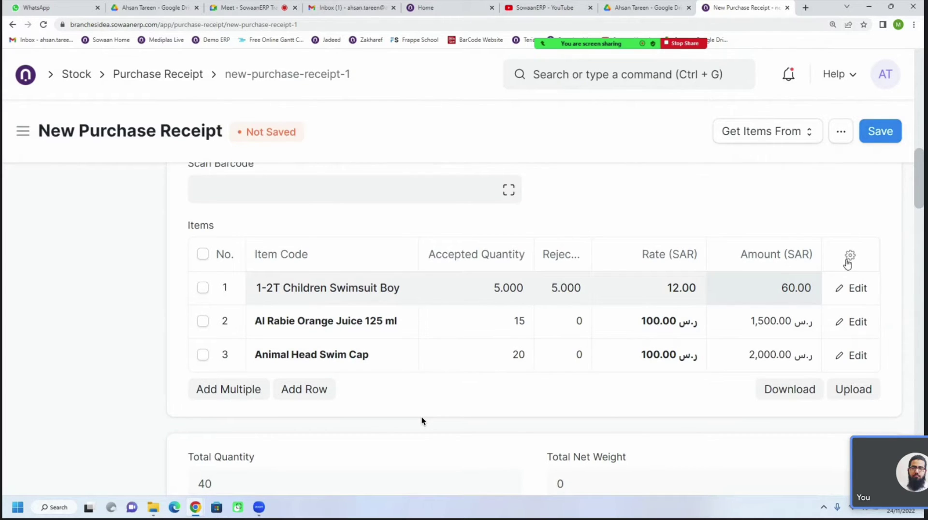
{"action": "left_click", "coordinate": [849, 255]}
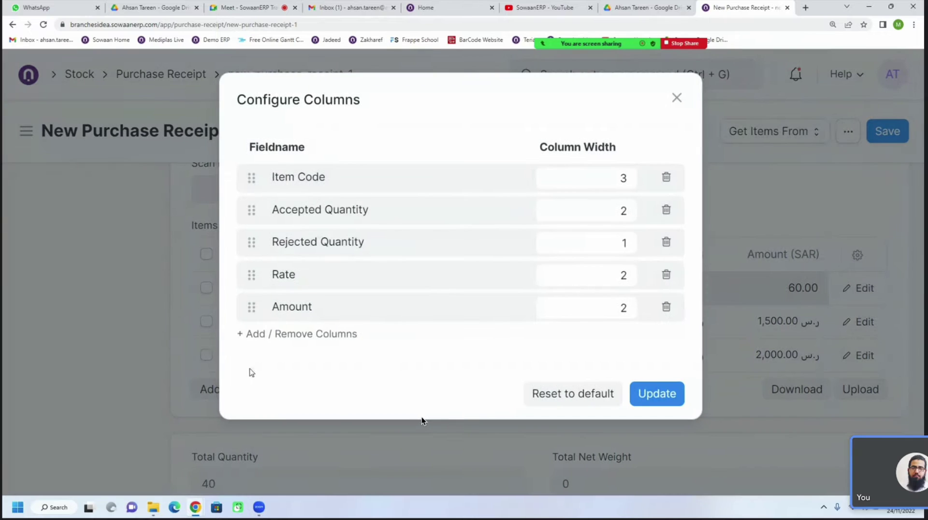
{"action": "left_click", "coordinate": [305, 335]}
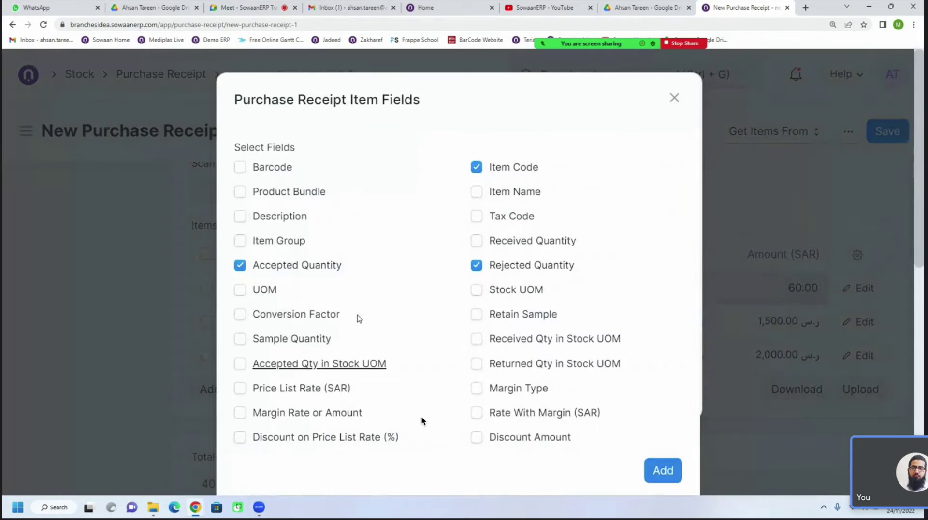
{"action": "scroll", "coordinate": [437, 391], "scroll_direction": "down", "scroll_amount": 8}
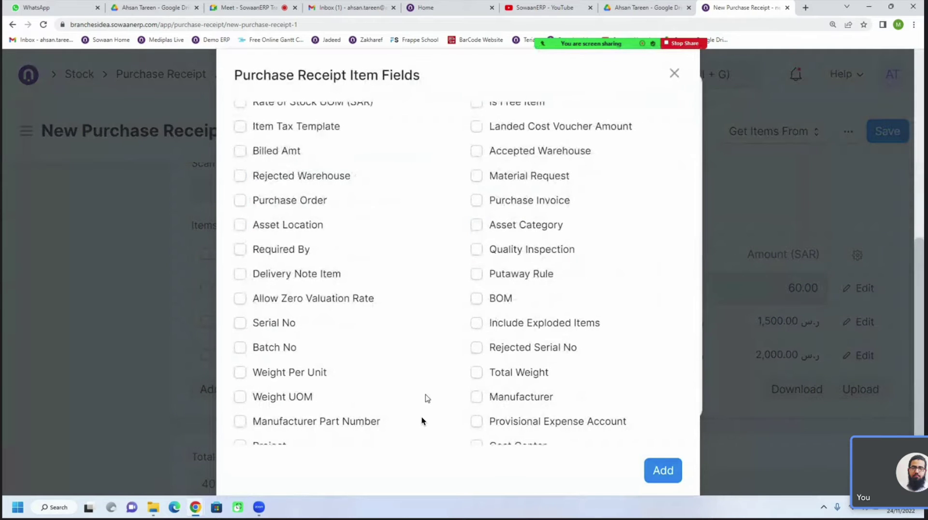
{"action": "left_click", "coordinate": [130, 279]}
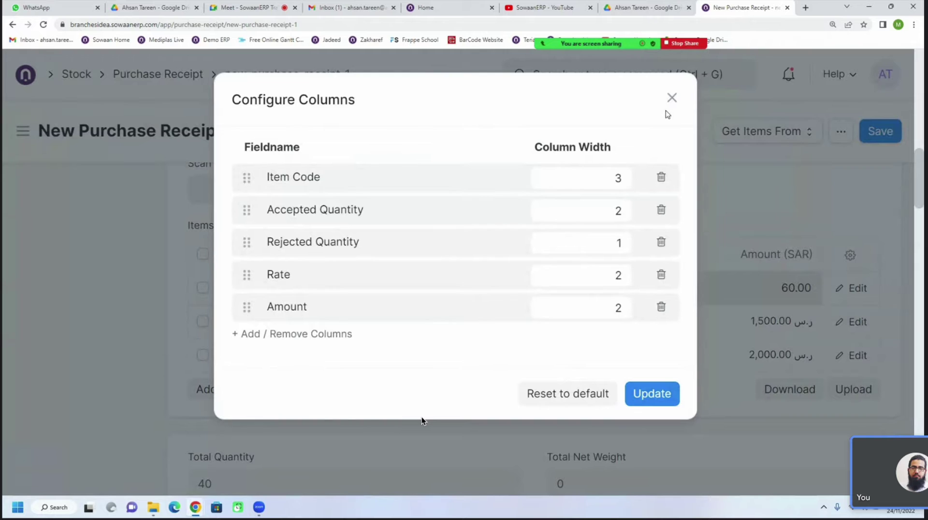
{"action": "left_click", "coordinate": [672, 99]}
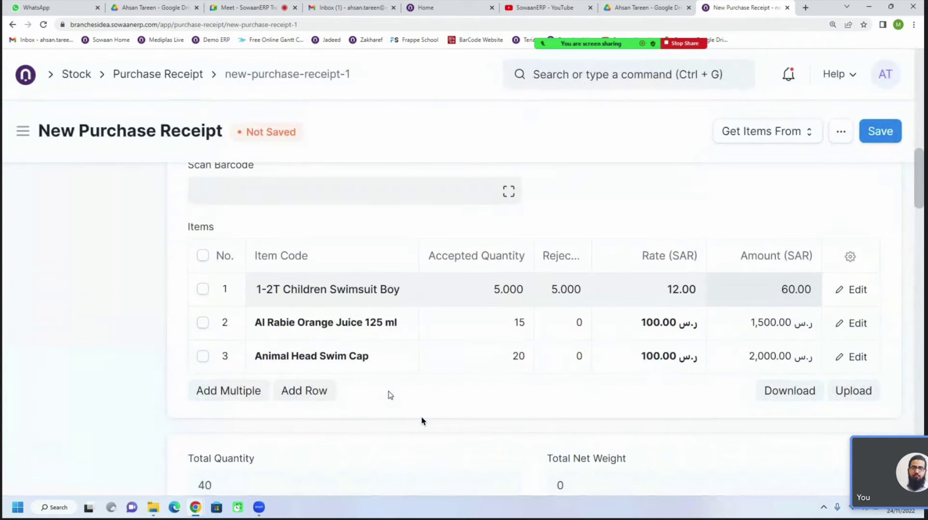
{"action": "scroll", "coordinate": [391, 394], "scroll_direction": "up", "scroll_amount": 4}
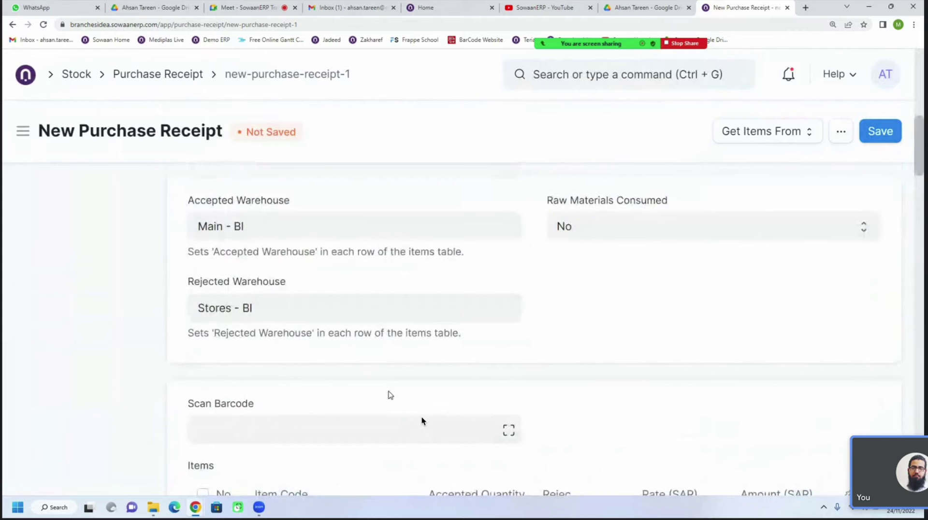
{"action": "scroll", "coordinate": [391, 394], "scroll_direction": "up", "scroll_amount": 2}
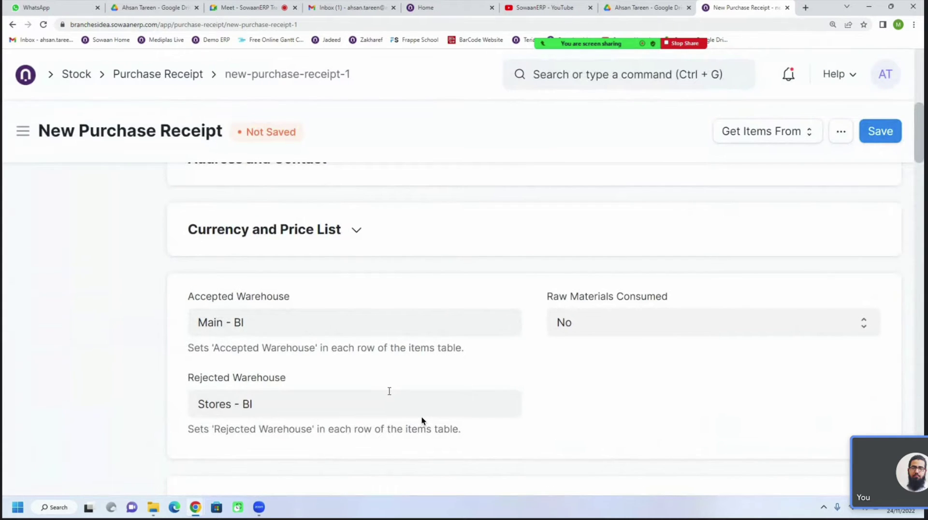
{"action": "scroll", "coordinate": [389, 391], "scroll_direction": "up", "scroll_amount": 8}
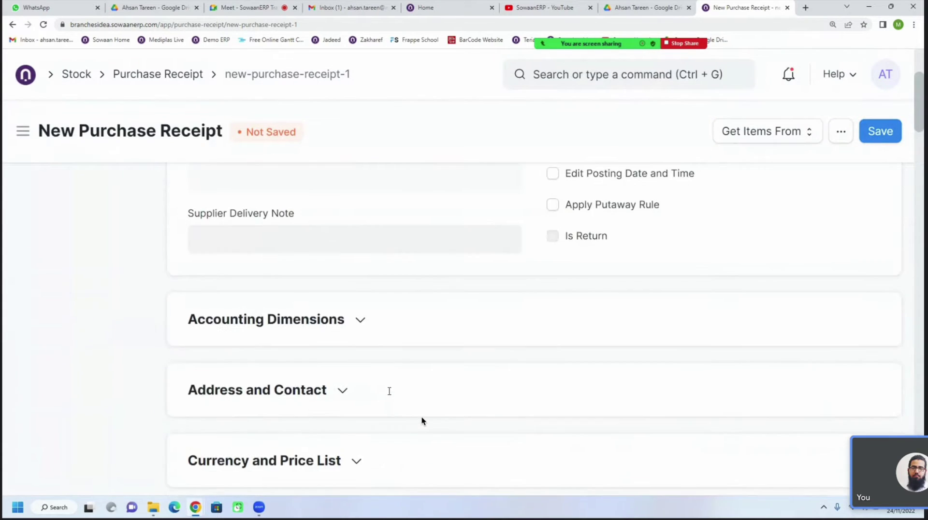
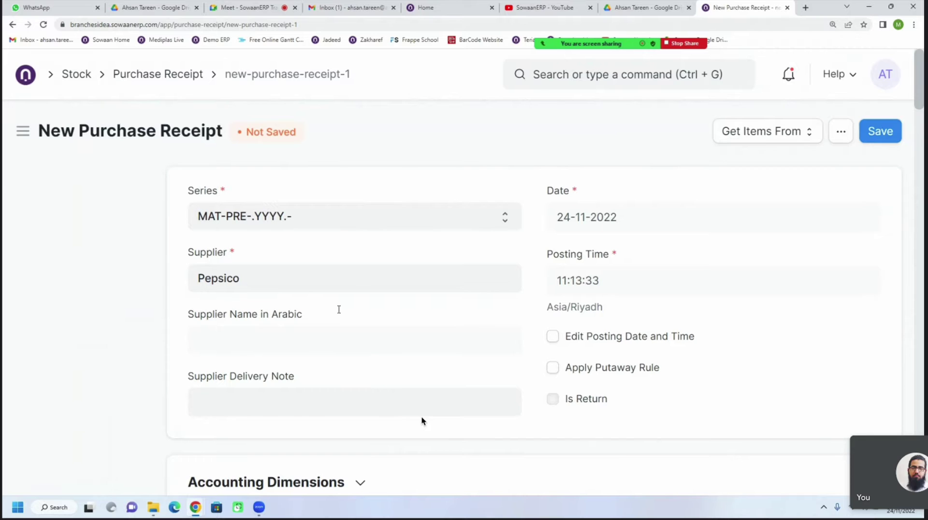
Review the purchase receipt, then open the Pepsico supplier record from its Supplier field
{"action": "scroll", "coordinate": [421, 421], "scroll_direction": "down", "scroll_amount": 10}
{"action": "scroll", "coordinate": [421, 421], "scroll_direction": "down", "scroll_amount": 4}
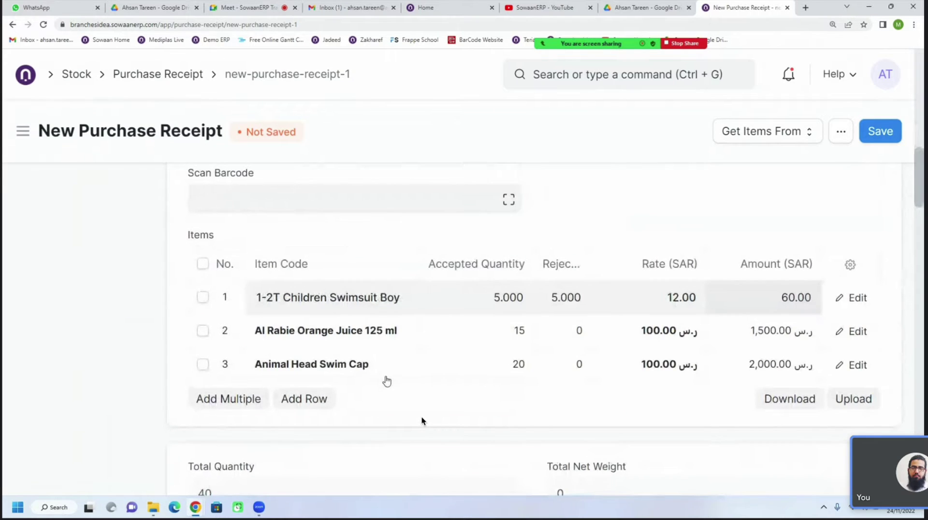
{"action": "scroll", "coordinate": [421, 421], "scroll_direction": "down", "scroll_amount": 10}
{"action": "scroll", "coordinate": [422, 421], "scroll_direction": "down", "scroll_amount": 10}
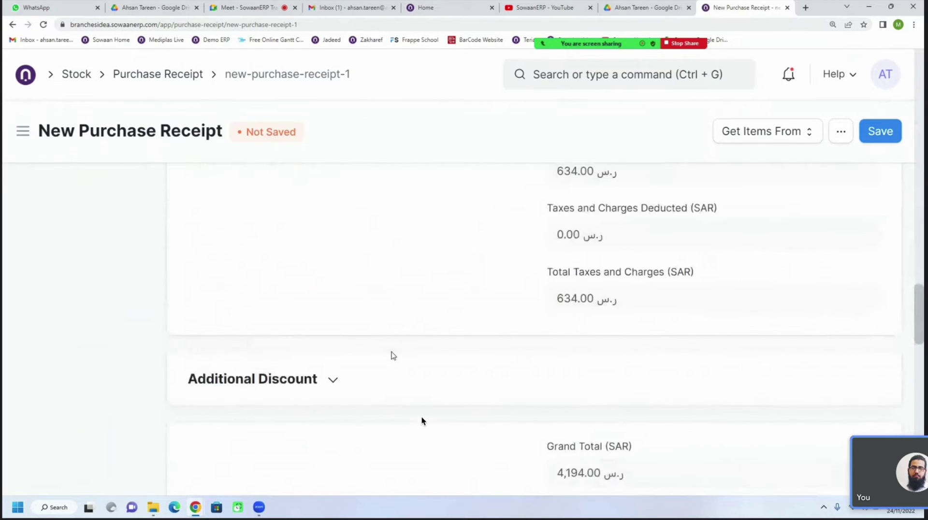
{"action": "scroll", "coordinate": [422, 421], "scroll_direction": "down", "scroll_amount": 3}
{"action": "scroll", "coordinate": [422, 421], "scroll_direction": "up", "scroll_amount": 8}
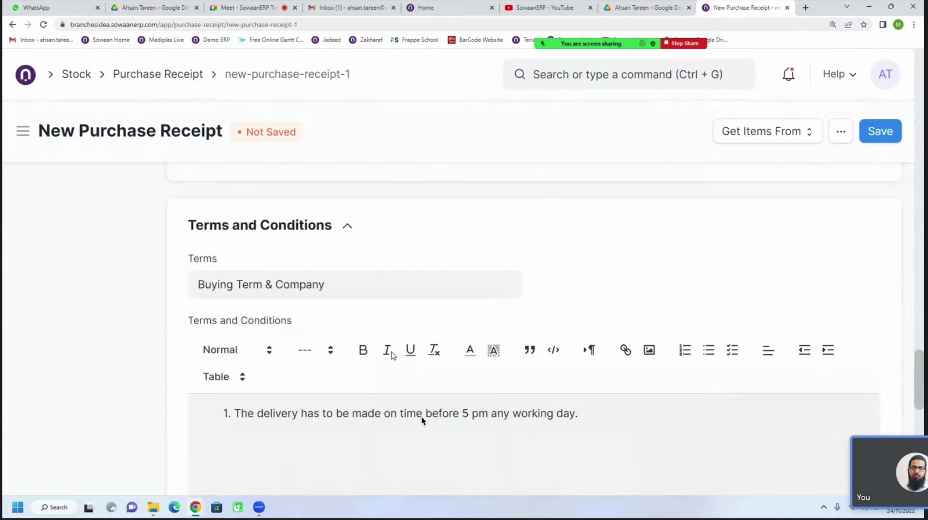
{"action": "scroll", "coordinate": [421, 420], "scroll_direction": "up", "scroll_amount": 8}
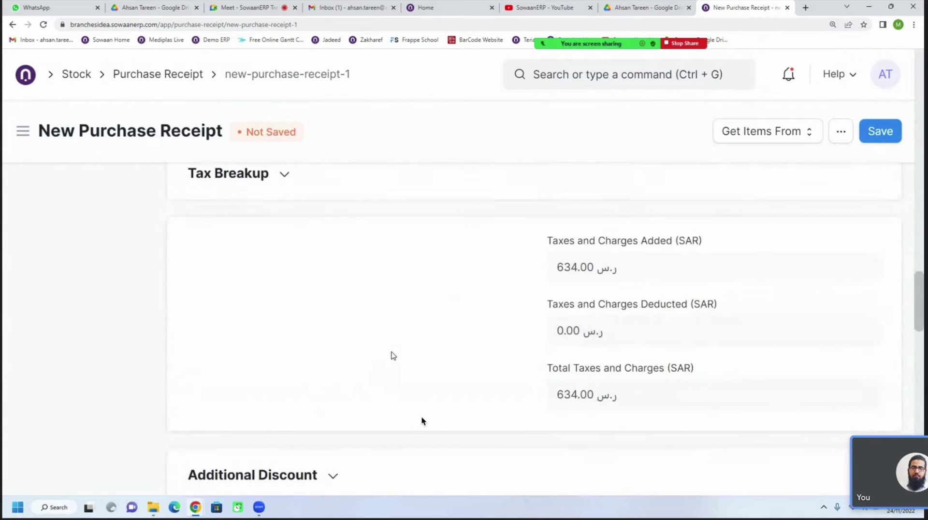
{"action": "scroll", "coordinate": [422, 421], "scroll_direction": "down", "scroll_amount": 15}
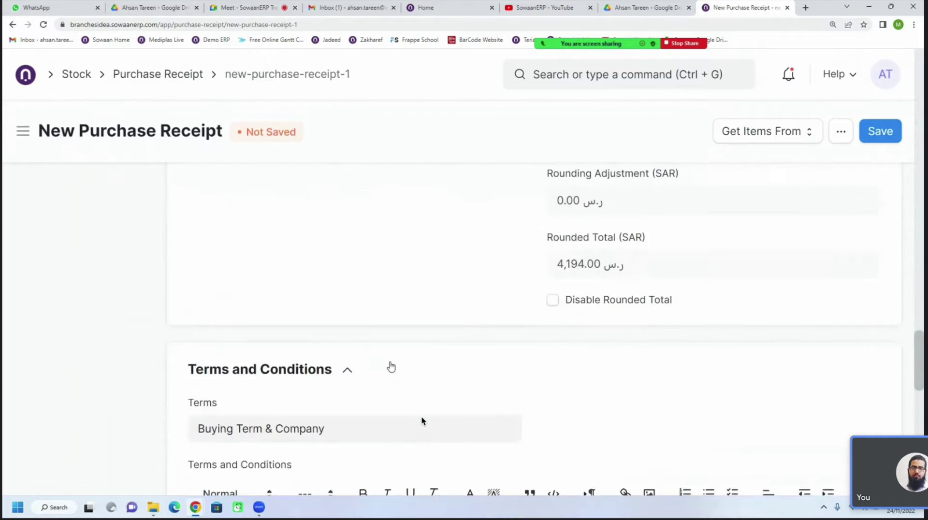
{"action": "scroll", "coordinate": [421, 421], "scroll_direction": "down", "scroll_amount": 2}
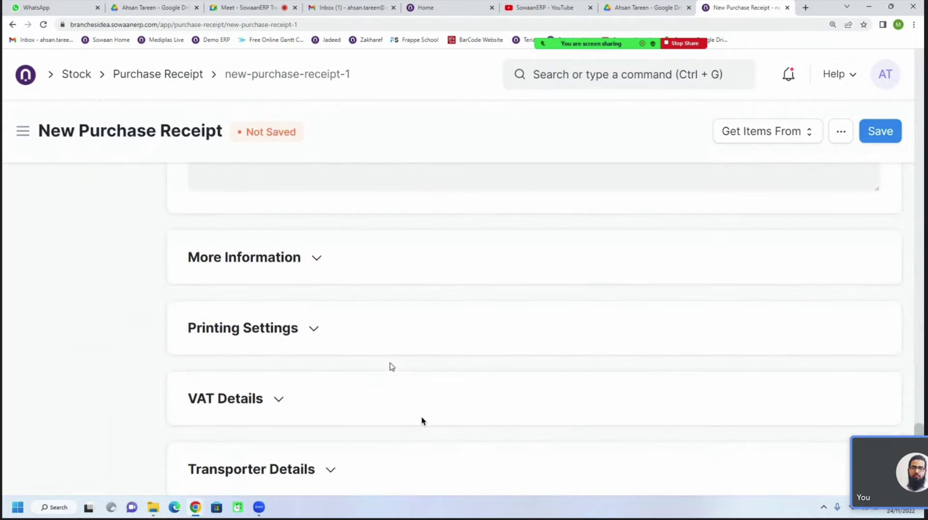
{"action": "scroll", "coordinate": [422, 421], "scroll_direction": "up", "scroll_amount": 10}
{"action": "scroll", "coordinate": [421, 421], "scroll_direction": "up", "scroll_amount": 8}
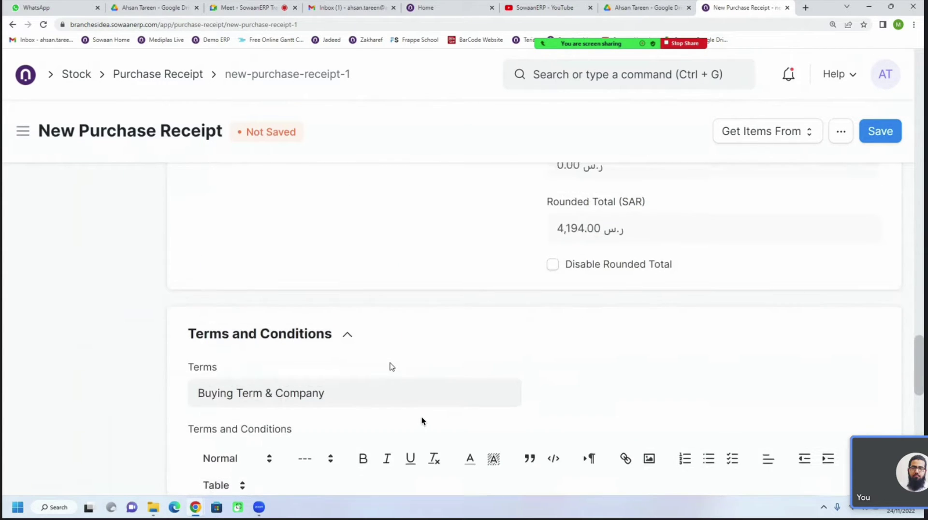
{"action": "scroll", "coordinate": [421, 421], "scroll_direction": "up", "scroll_amount": 1}
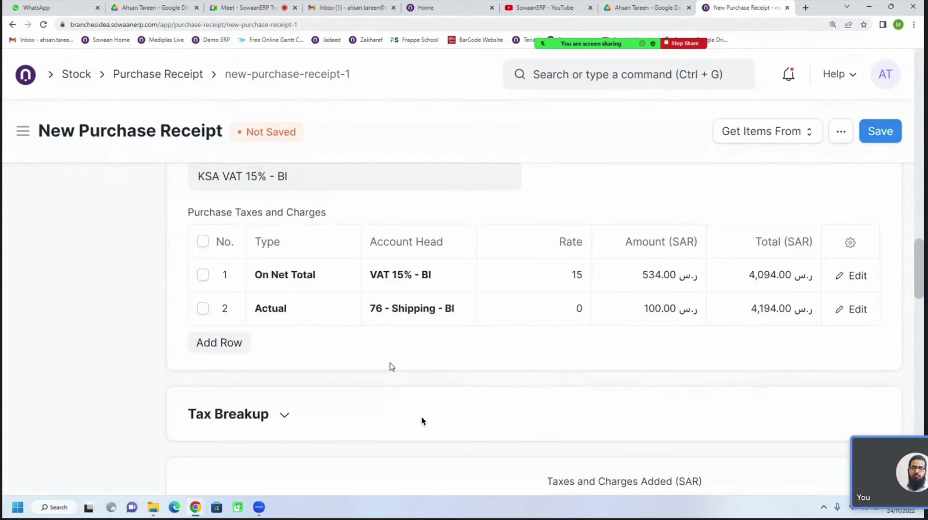
{"action": "scroll", "coordinate": [422, 421], "scroll_direction": "up", "scroll_amount": 4}
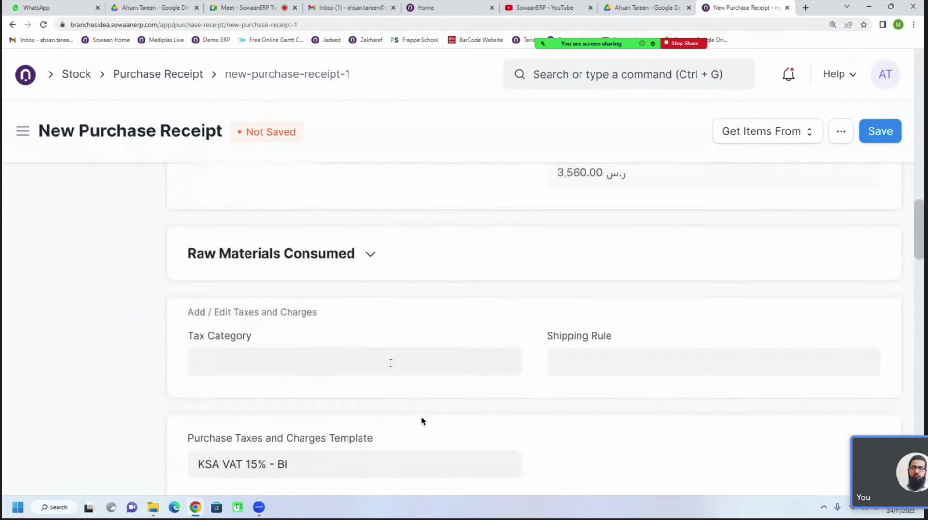
{"action": "scroll", "coordinate": [421, 421], "scroll_direction": "down", "scroll_amount": 2}
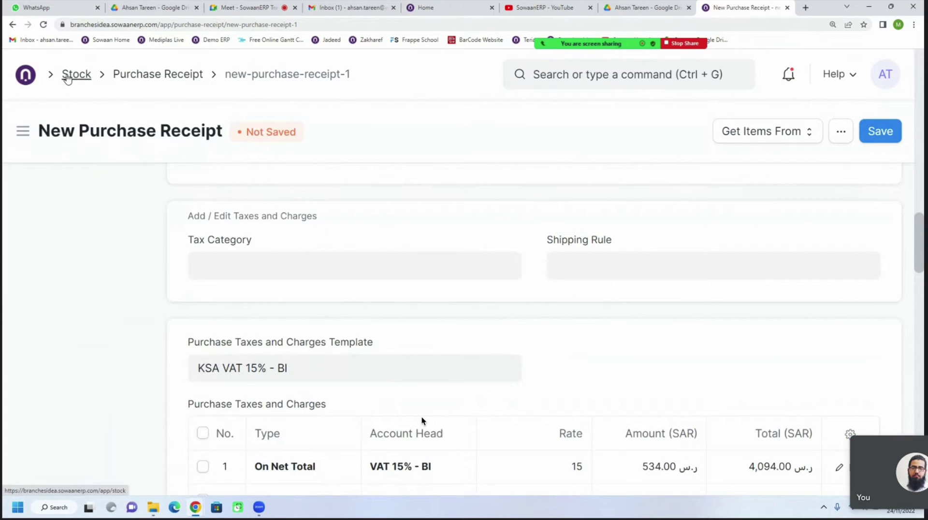
{"action": "scroll", "coordinate": [320, 391], "scroll_direction": "up", "scroll_amount": 5}
{"action": "scroll", "coordinate": [320, 391], "scroll_direction": "up", "scroll_amount": 10}
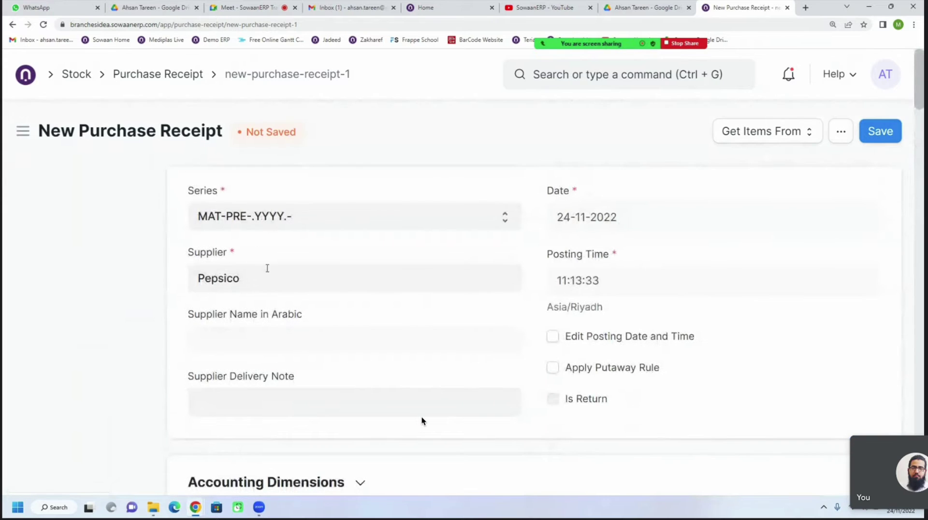
{"action": "left_click", "coordinate": [265, 268]}
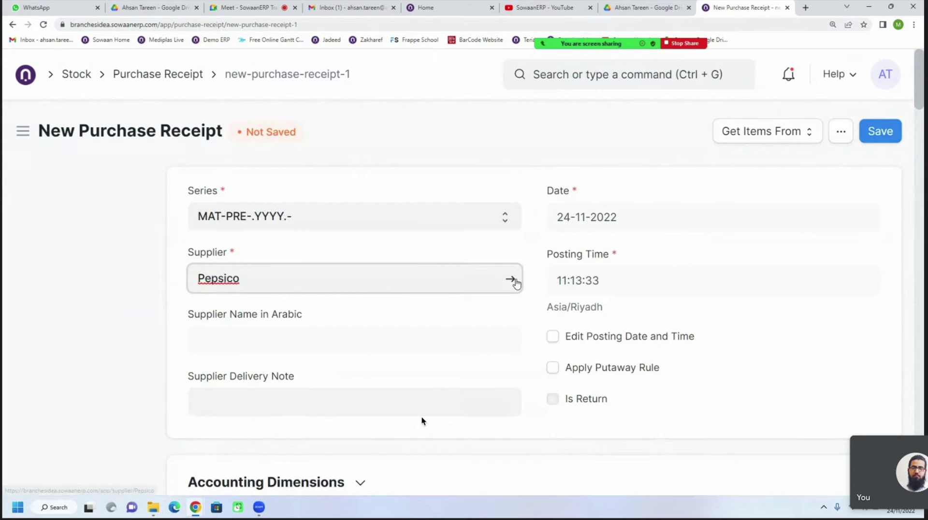
{"action": "left_click", "coordinate": [511, 279]}
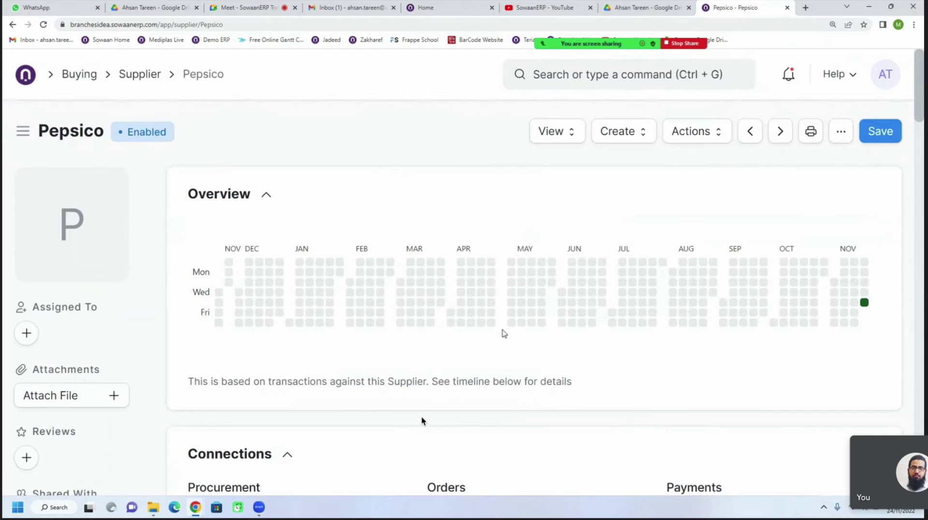
Expand Pepsico's Currency and Price List and Credit Limit sections and list the payment terms templates
{"action": "scroll", "coordinate": [346, 280], "scroll_direction": "down", "scroll_amount": 5}
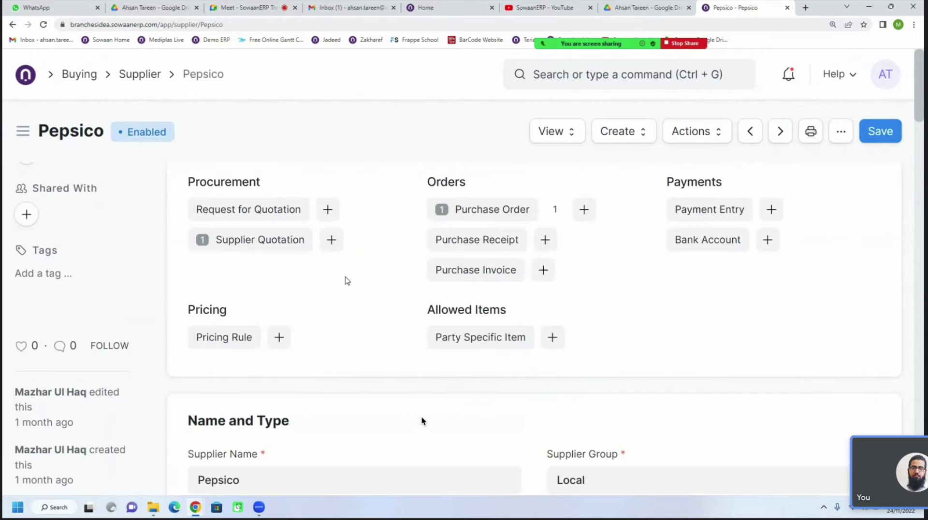
{"action": "scroll", "coordinate": [422, 421], "scroll_direction": "up", "scroll_amount": 6}
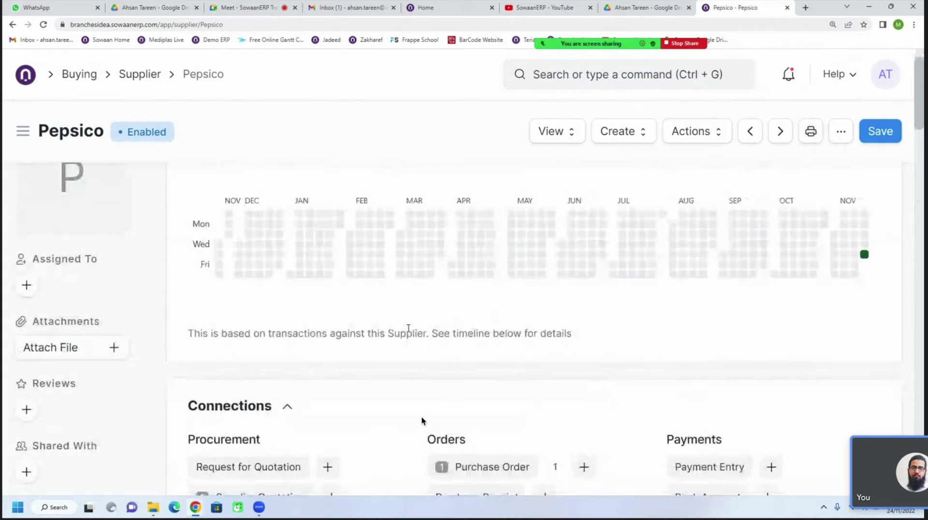
{"action": "scroll", "coordinate": [421, 421], "scroll_direction": "down", "scroll_amount": 5}
{"action": "scroll", "coordinate": [421, 421], "scroll_direction": "down", "scroll_amount": 4}
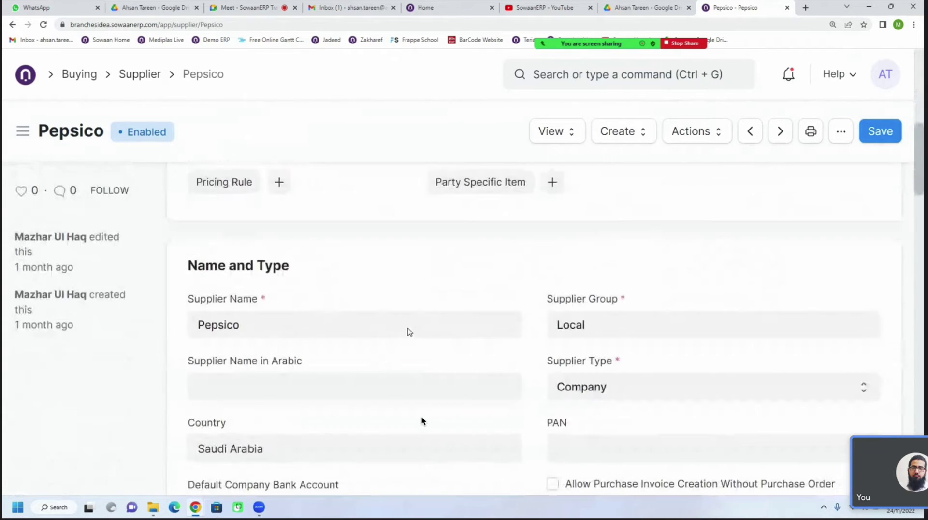
{"action": "scroll", "coordinate": [422, 420], "scroll_direction": "down", "scroll_amount": 3}
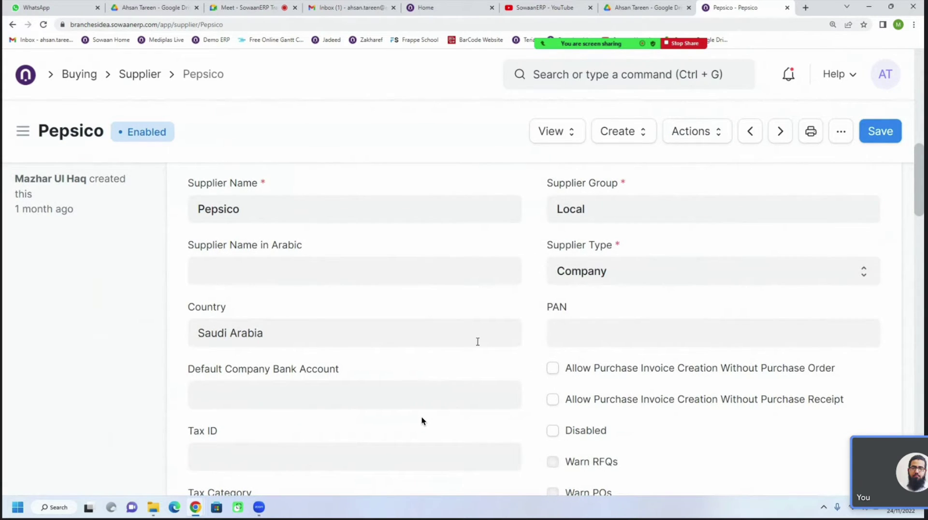
{"action": "scroll", "coordinate": [422, 420], "scroll_direction": "down", "scroll_amount": 4}
{"action": "scroll", "coordinate": [422, 420], "scroll_direction": "down", "scroll_amount": 3}
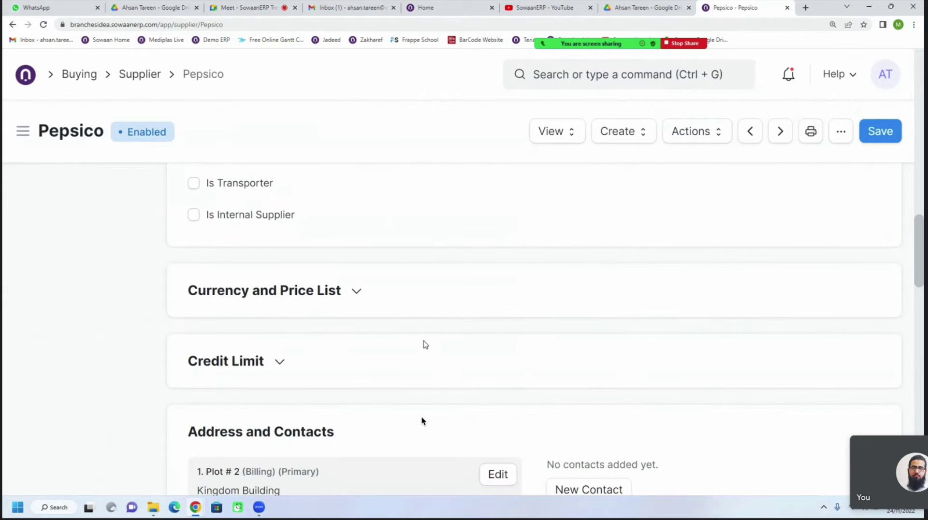
{"action": "scroll", "coordinate": [422, 420], "scroll_direction": "down", "scroll_amount": 2}
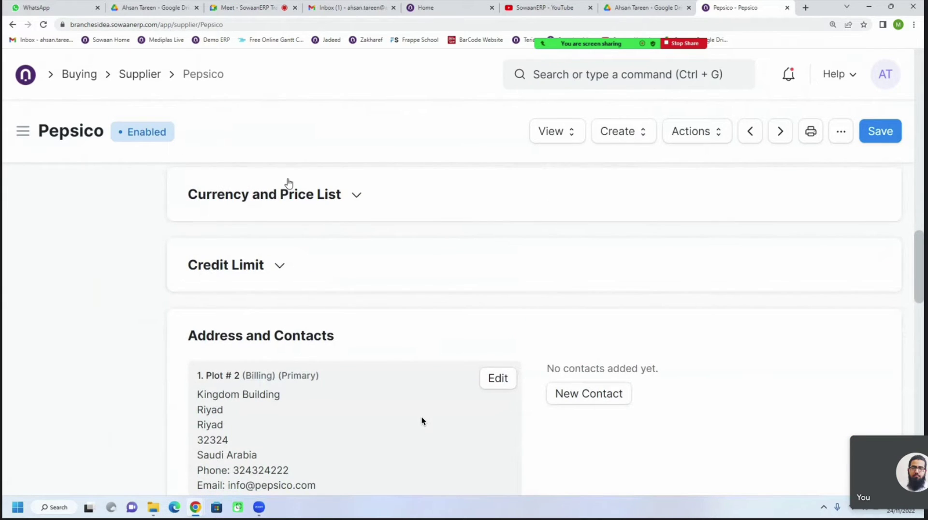
{"action": "left_click", "coordinate": [274, 196]}
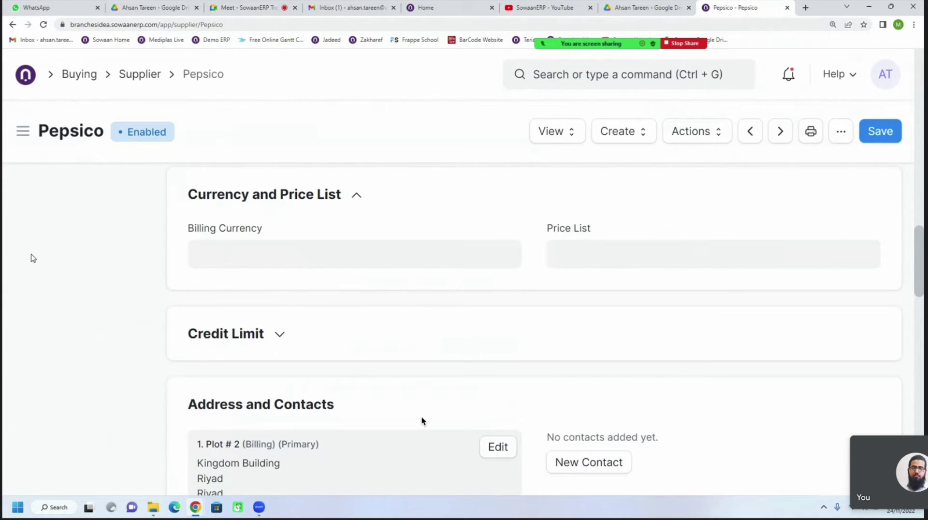
{"action": "left_click", "coordinate": [244, 335]}
{"action": "scroll", "coordinate": [387, 336], "scroll_direction": "down", "scroll_amount": 3}
{"action": "left_click", "coordinate": [239, 245]}
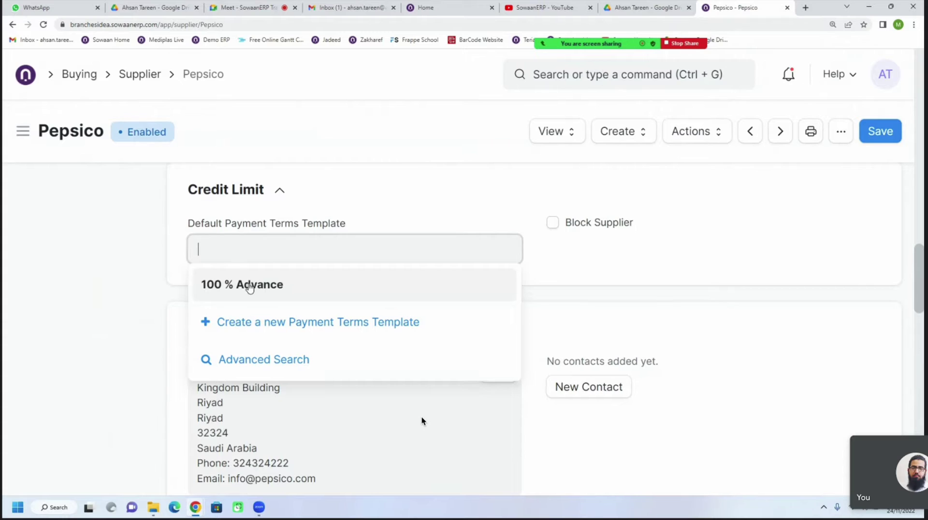
Choose 100 % Advance as Pepsico's default payment terms, then clear the field again
{"action": "left_click", "coordinate": [249, 284]}
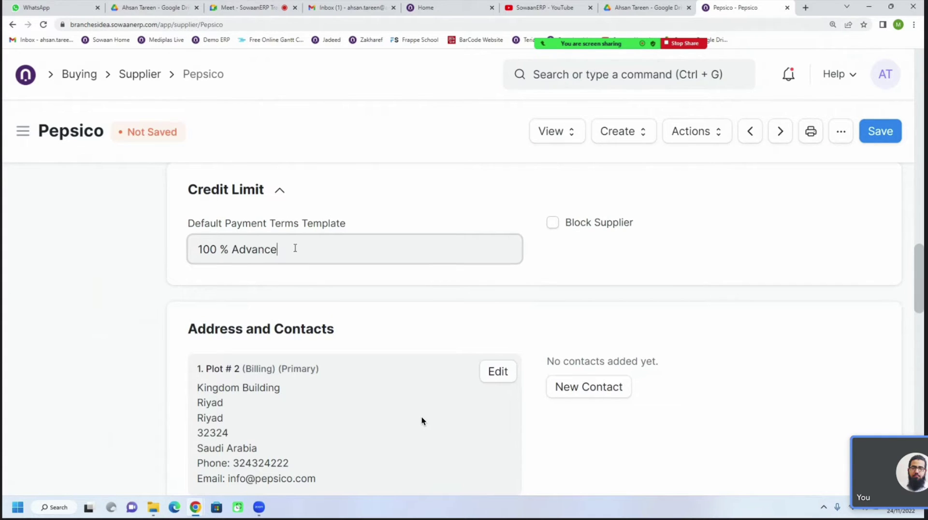
{"action": "key", "text": "ctrl+shift+Left"}
{"action": "key", "text": "ctrl+shift+Left"}
{"action": "key", "text": "ctrl+shift+Left"}
{"action": "key", "text": "BackSpace"}
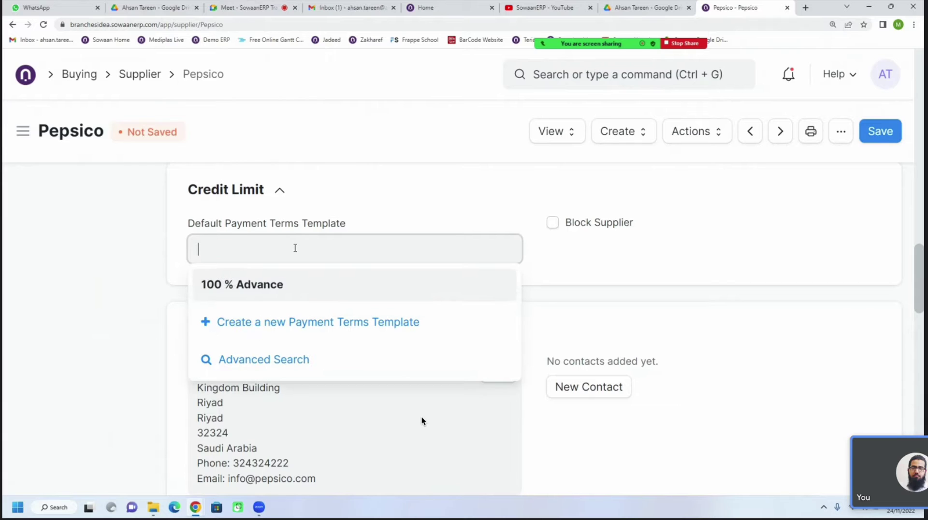
Create a new payment terms template named 'Partial Payment 30/30/40', fixing the 'Partrial' typo
{"action": "left_click", "coordinate": [310, 322]}
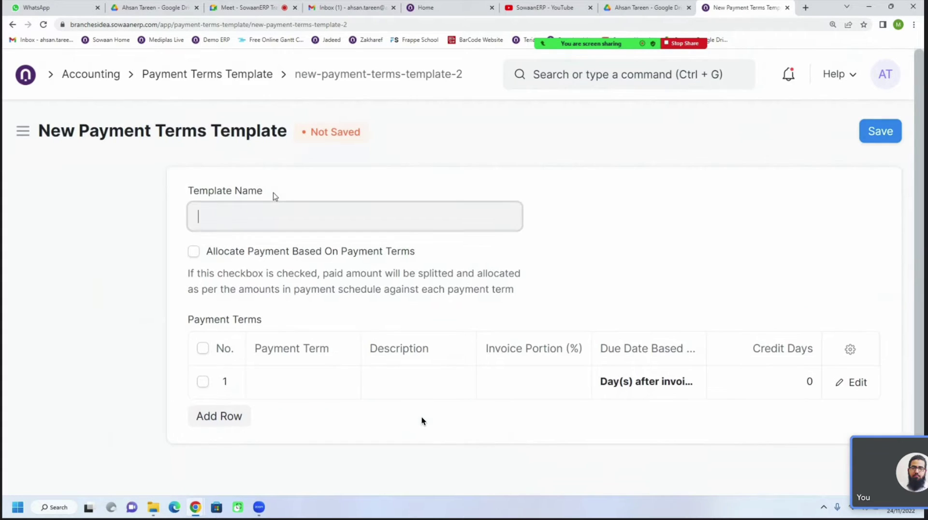
{"action": "type", "text": "30 % Advance "}
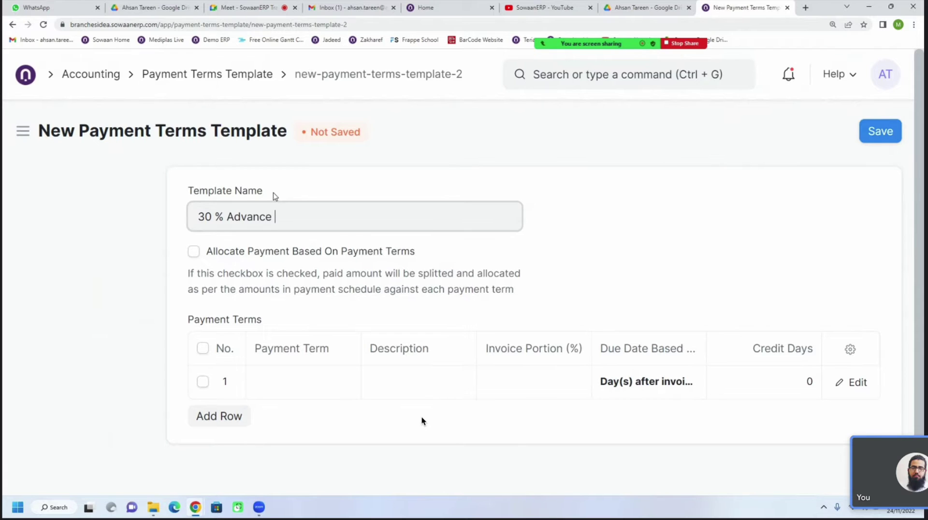
{"action": "type", "text": "7"}
{"action": "key", "text": "BackSpace"}
{"action": "key", "text": "BackSpace"}
{"action": "key", "text": "BackSpace"}
{"action": "key", "text": "BackSpace"}
{"action": "key", "text": "BackSpace"}
{"action": "key", "text": "BackSpace"}
{"action": "key", "text": "BackSpace"}
{"action": "key", "text": "BackSpace"}
{"action": "key", "text": "BackSpace"}
{"action": "key", "text": "BackSpace"}
{"action": "key", "text": "BackSpace"}
{"action": "key", "text": "BackSpace"}
{"action": "key", "text": "BackSpace"}
{"action": "type", "text": "P"}
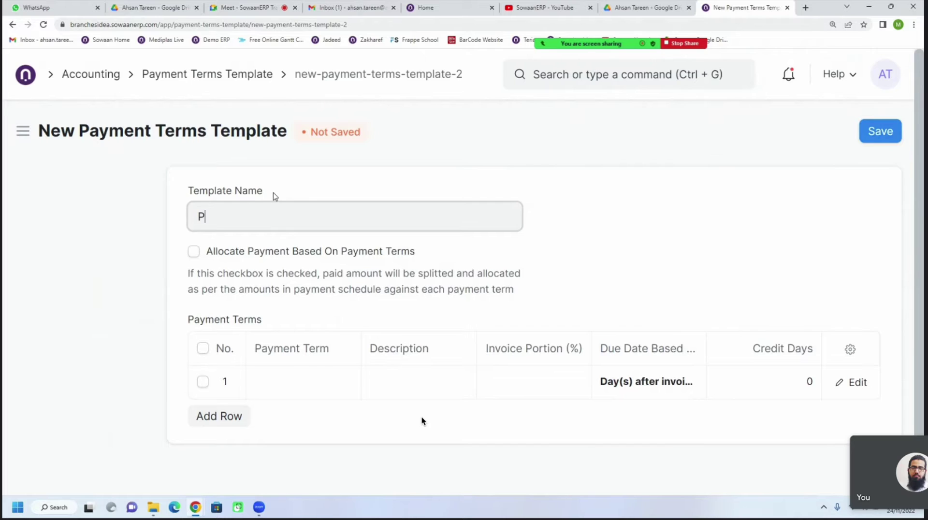
{"action": "type", "text": "artrial Pa"}
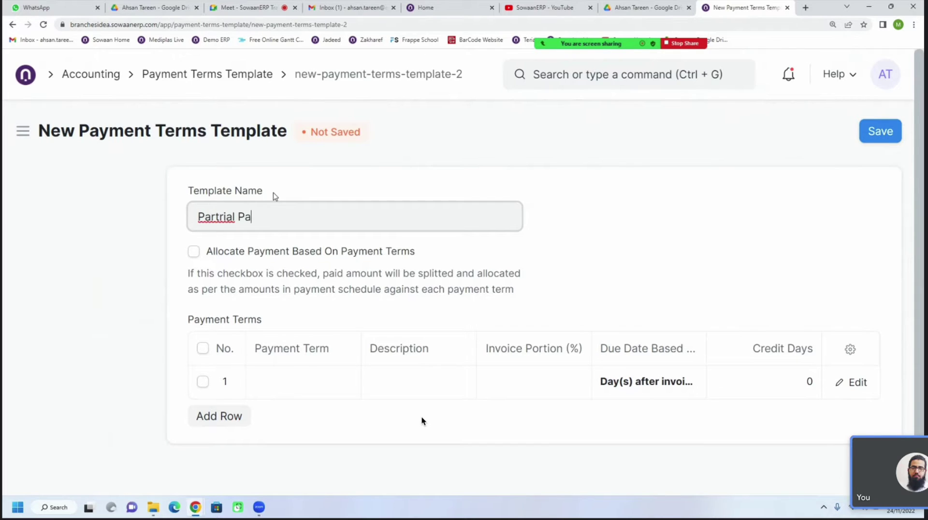
{"action": "type", "text": "yment 30/30/4"}
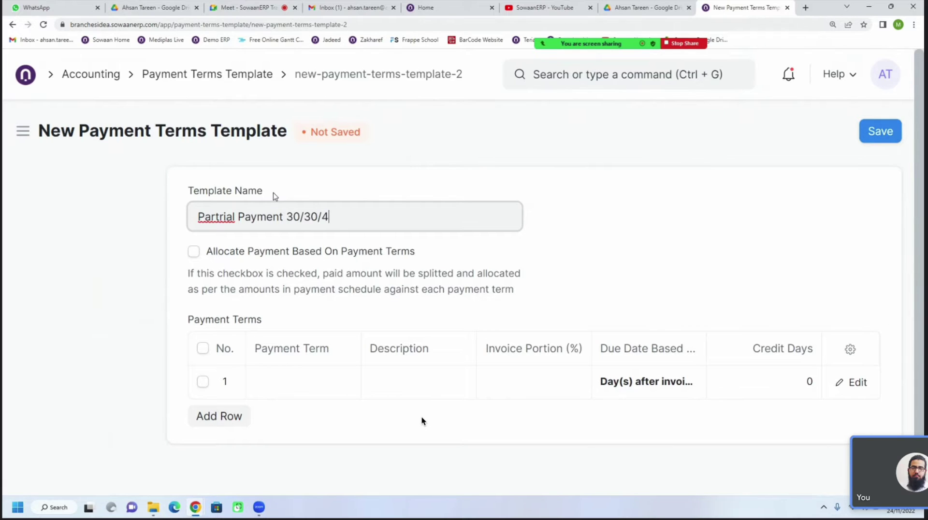
{"action": "type", "text": "0"}
{"action": "right_click", "coordinate": [223, 219]}
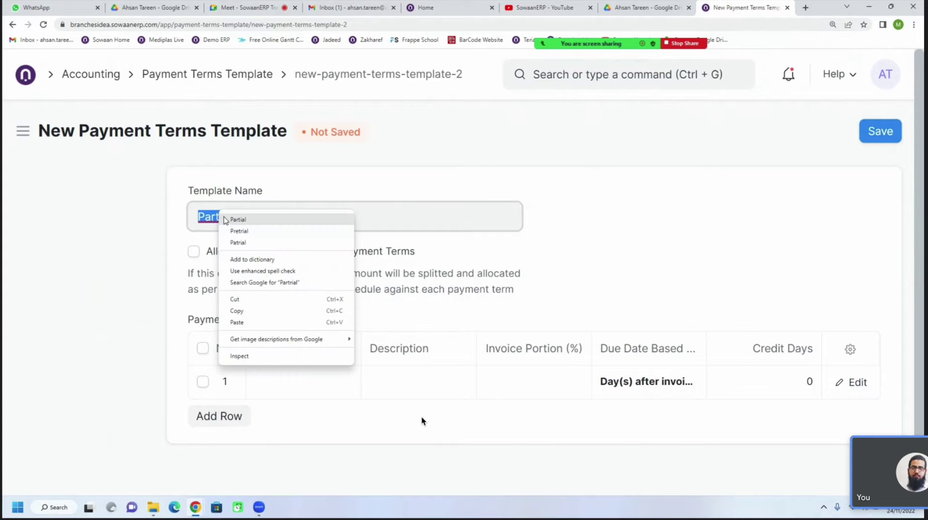
{"action": "left_click", "coordinate": [227, 219]}
{"action": "left_click", "coordinate": [322, 382]}
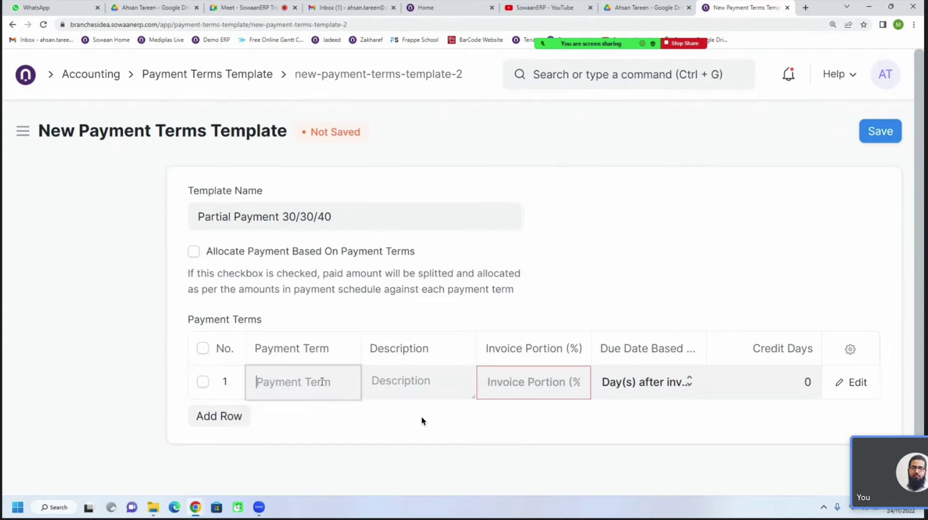
{"action": "scroll", "coordinate": [322, 382], "scroll_direction": "down", "scroll_amount": 1}
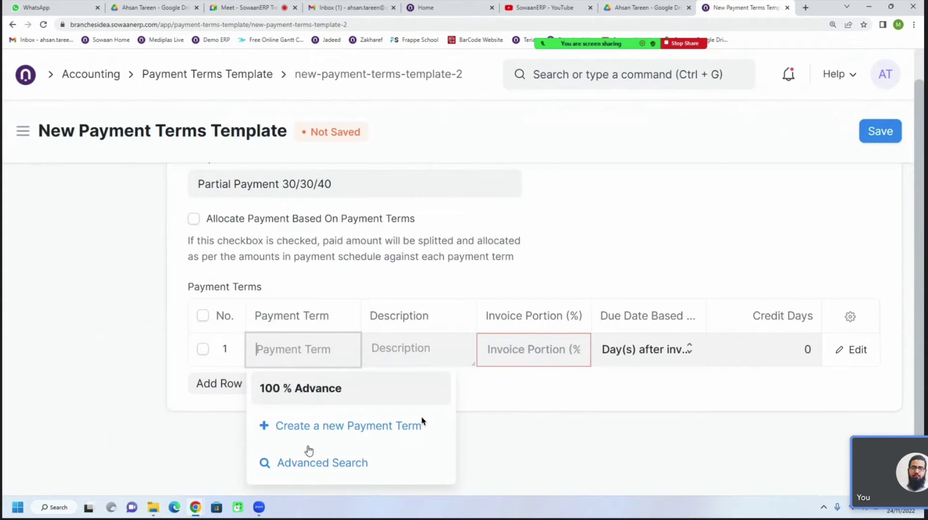
Create a '30 % Advance' payment term with invoice portion 30, credit days 0 and matching description
{"action": "left_click", "coordinate": [317, 425]}
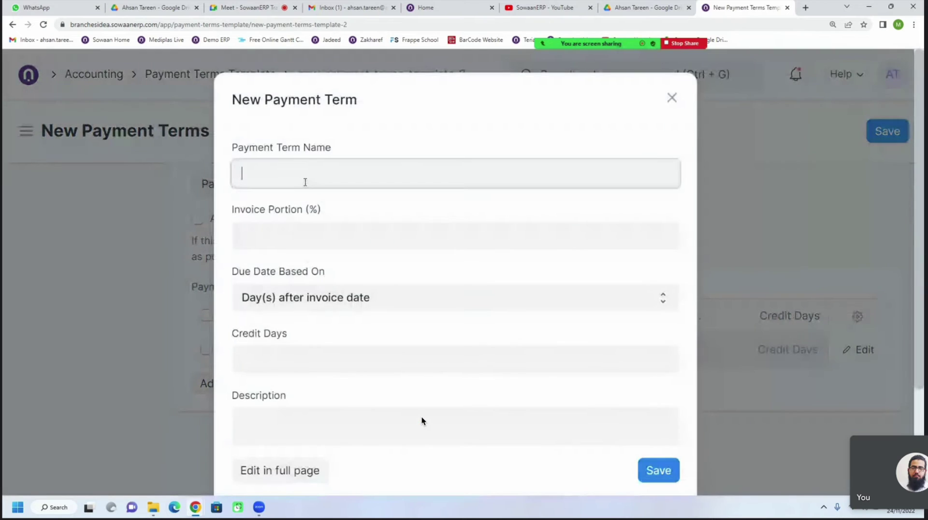
{"action": "type", "text": "30&"}
{"action": "key", "text": "BackSpace"}
{"action": "type", "text": "% A"}
{"action": "type", "text": "dva"}
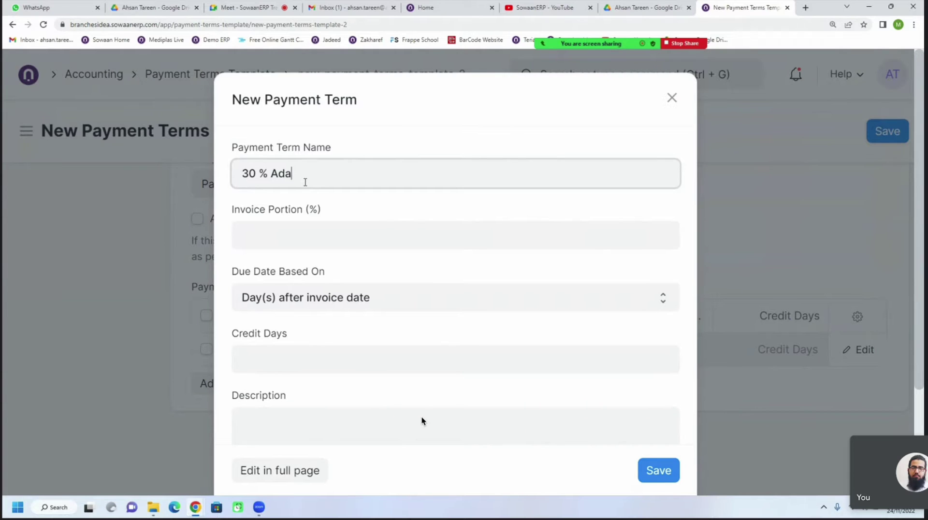
{"action": "key", "text": "BackSpace"}
{"action": "type", "text": "vance"}
{"action": "triple_click", "coordinate": [305, 182]}
{"action": "left_click", "coordinate": [306, 235]}
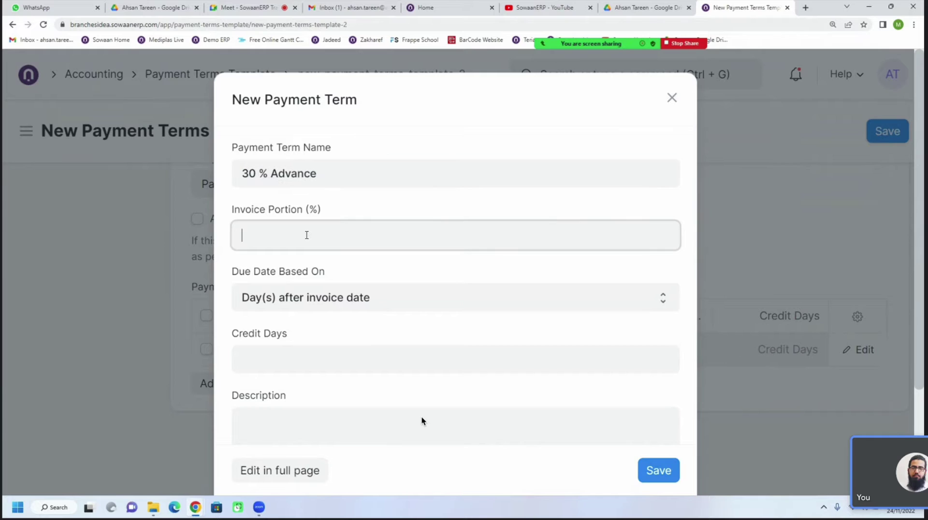
{"action": "type", "text": "30"}
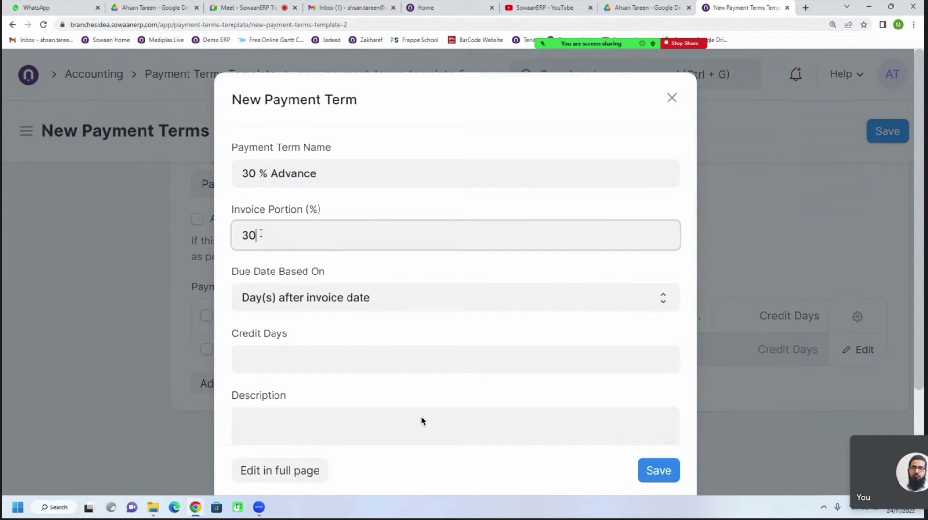
{"action": "left_click", "coordinate": [296, 356]}
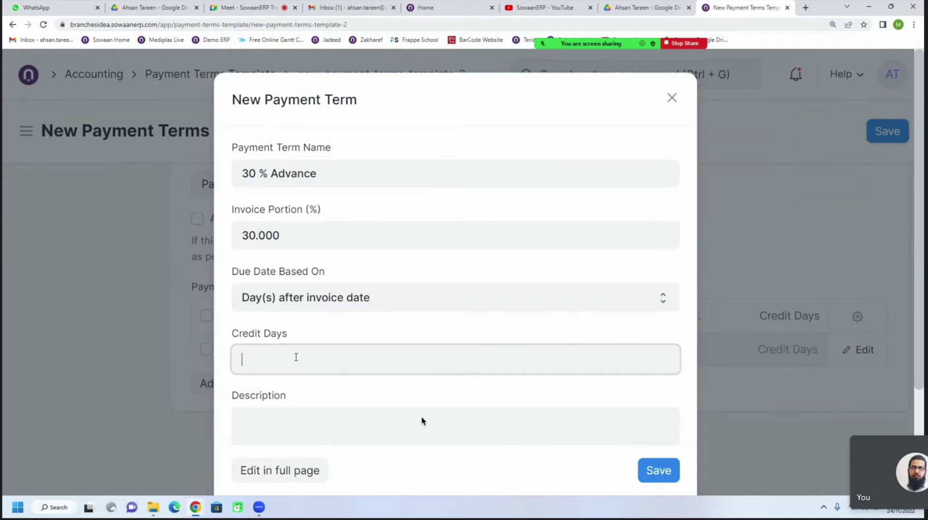
{"action": "type", "text": "0"}
{"action": "scroll", "coordinate": [297, 353], "scroll_direction": "down", "scroll_amount": 2}
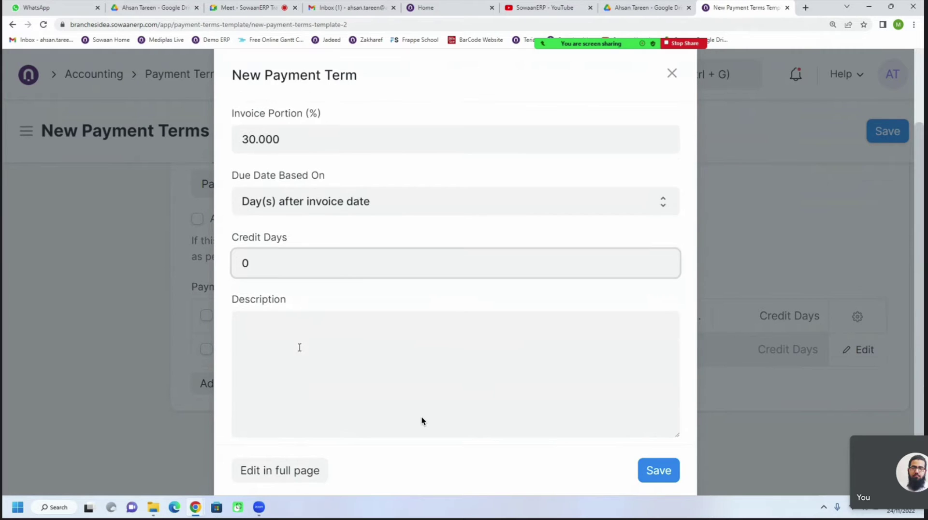
{"action": "left_click", "coordinate": [307, 343]}
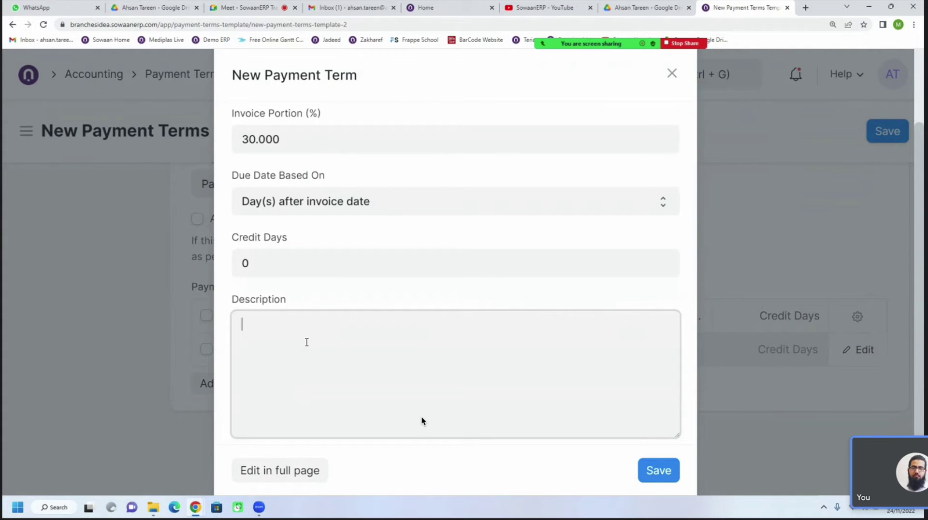
{"action": "type", "text": "30 % Advance"}
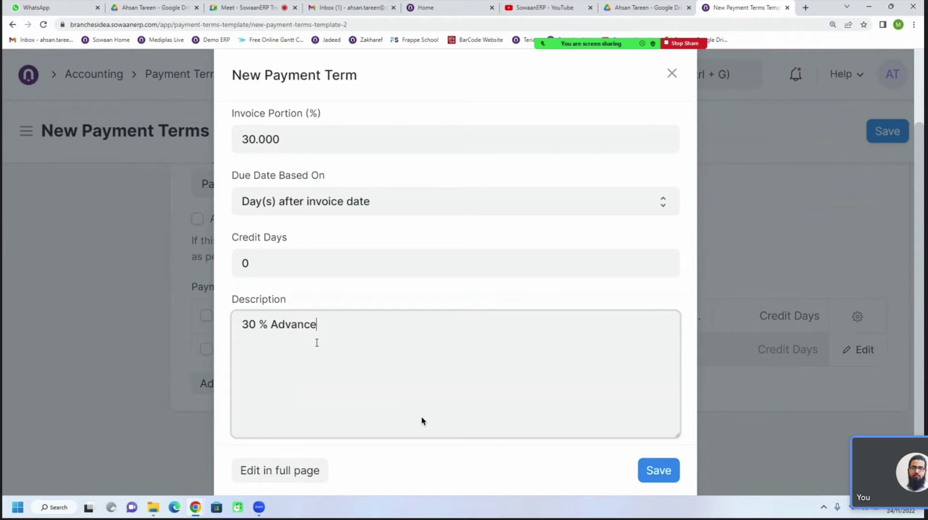
Keep the 30 % Advance term's due date based on invoice date and save it
{"action": "double_click", "coordinate": [249, 264]}
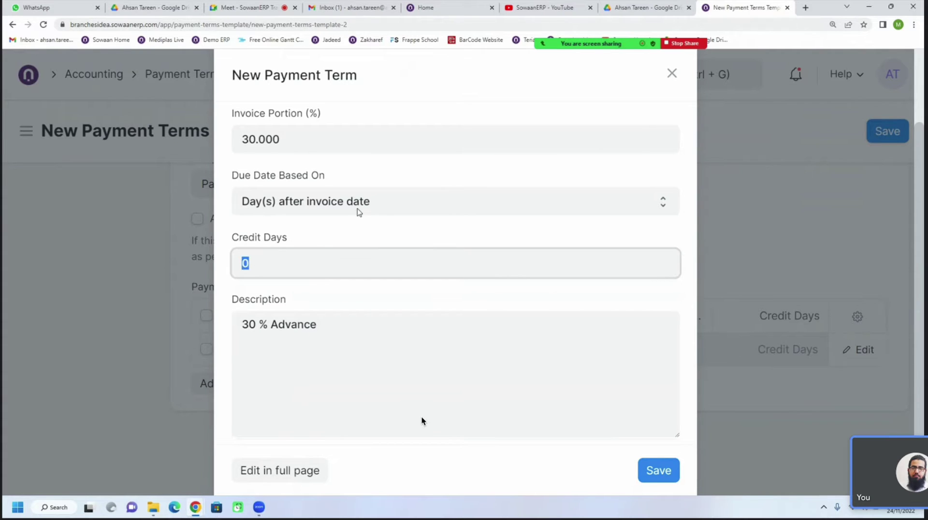
{"action": "left_click", "coordinate": [287, 208]}
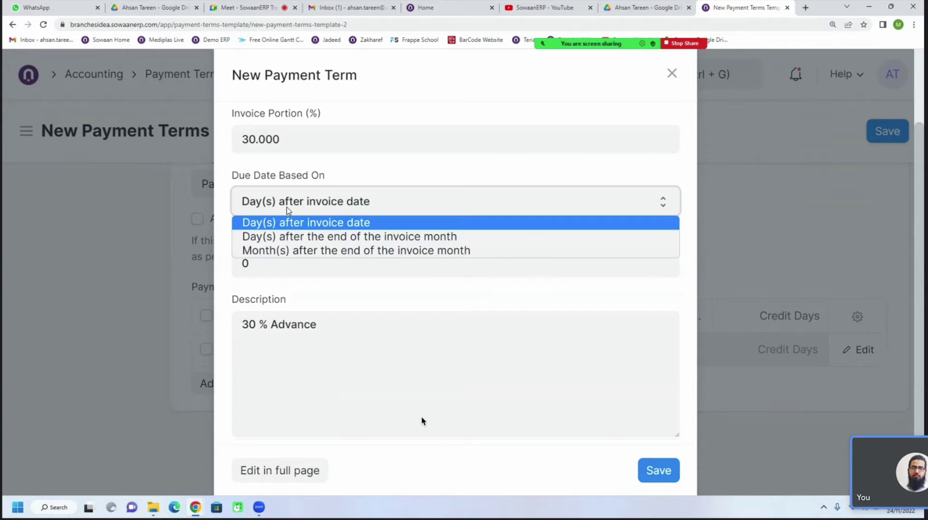
{"action": "left_click", "coordinate": [286, 206]}
{"action": "double_click", "coordinate": [284, 269]}
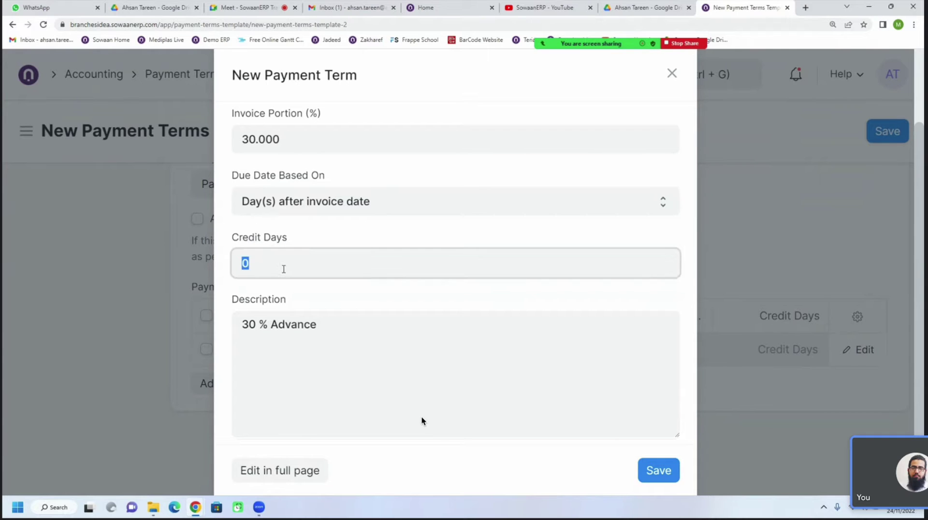
{"action": "left_click", "coordinate": [302, 382]}
{"action": "scroll", "coordinate": [301, 350], "scroll_direction": "down", "scroll_amount": 1}
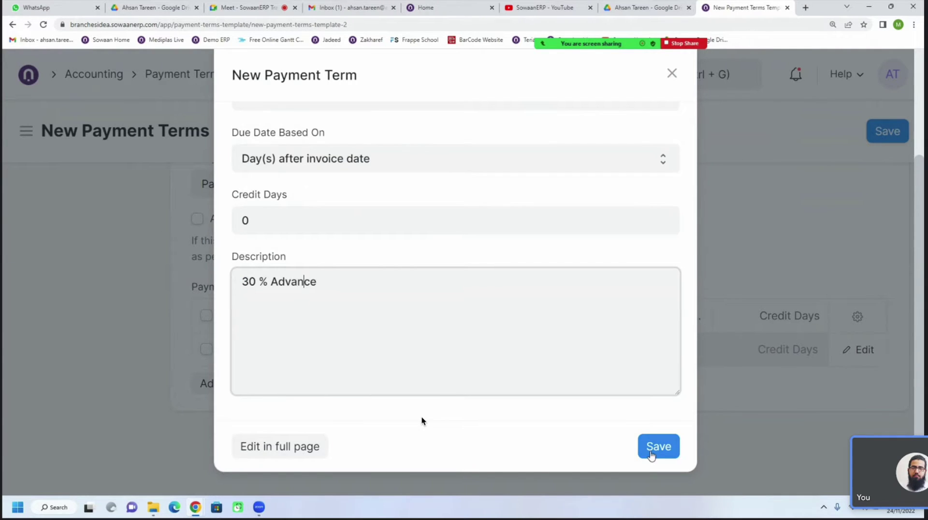
{"action": "left_click", "coordinate": [658, 446]}
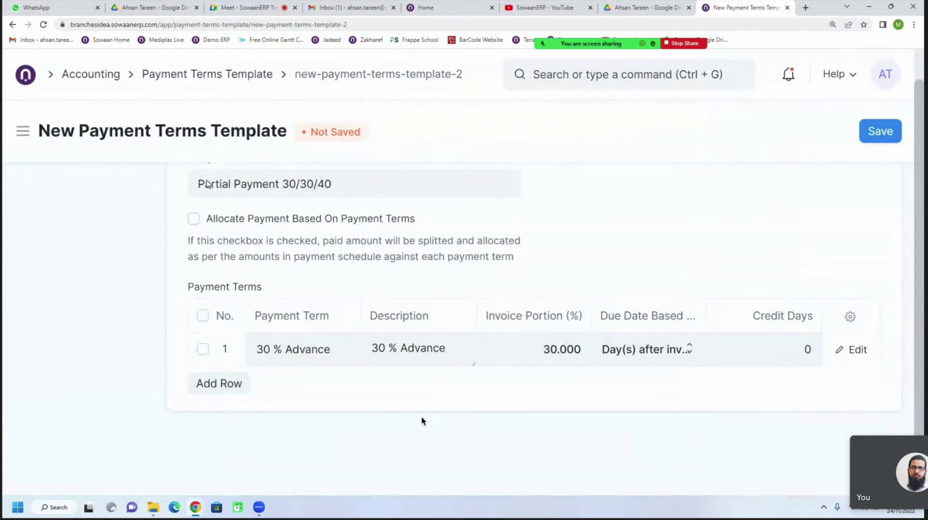
{"action": "scroll", "coordinate": [208, 184], "scroll_direction": "up", "scroll_amount": 1}
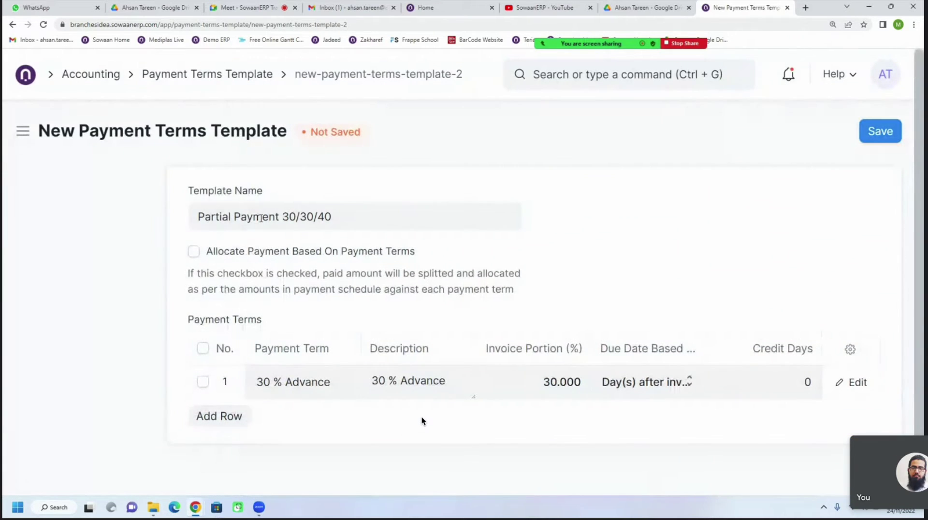
{"action": "double_click", "coordinate": [290, 217]}
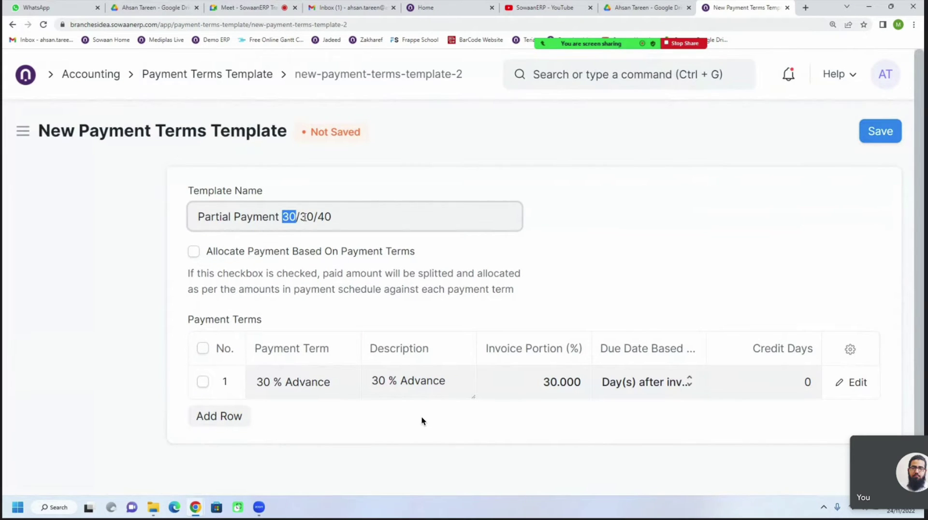
Add a second term row, abandoning an attempt to create another new payment term
{"action": "left_click", "coordinate": [305, 216]}
{"action": "left_click_drag", "start_coordinate": [313, 217], "coordinate": [302, 219]}
{"action": "left_click", "coordinate": [218, 416]}
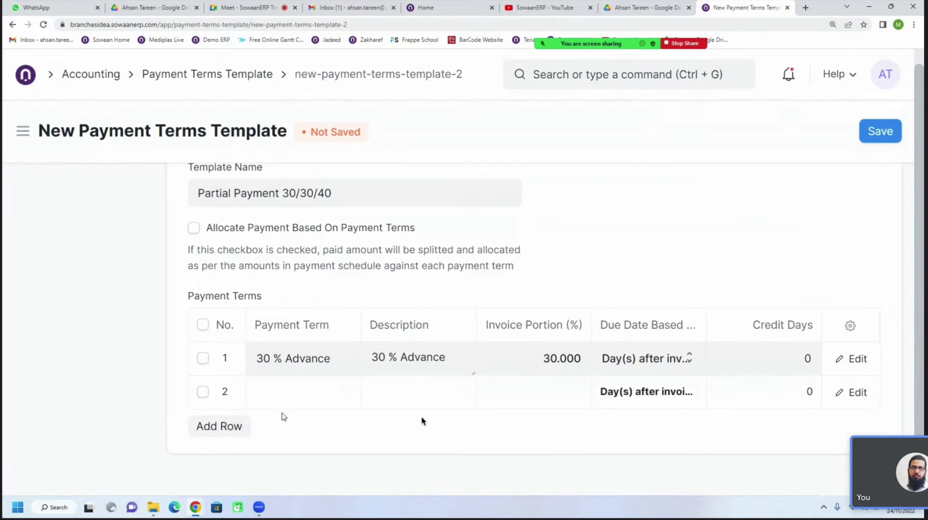
{"action": "left_click", "coordinate": [301, 351]}
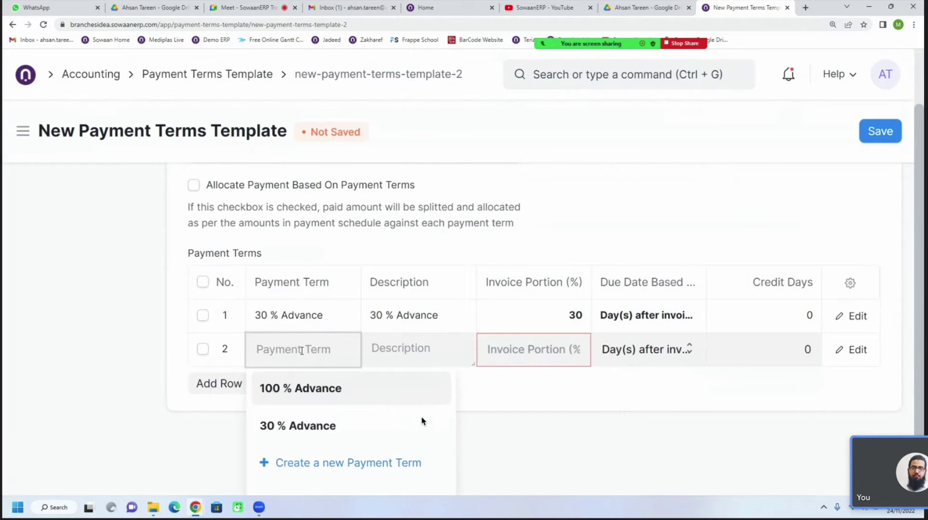
{"action": "left_click", "coordinate": [330, 465]}
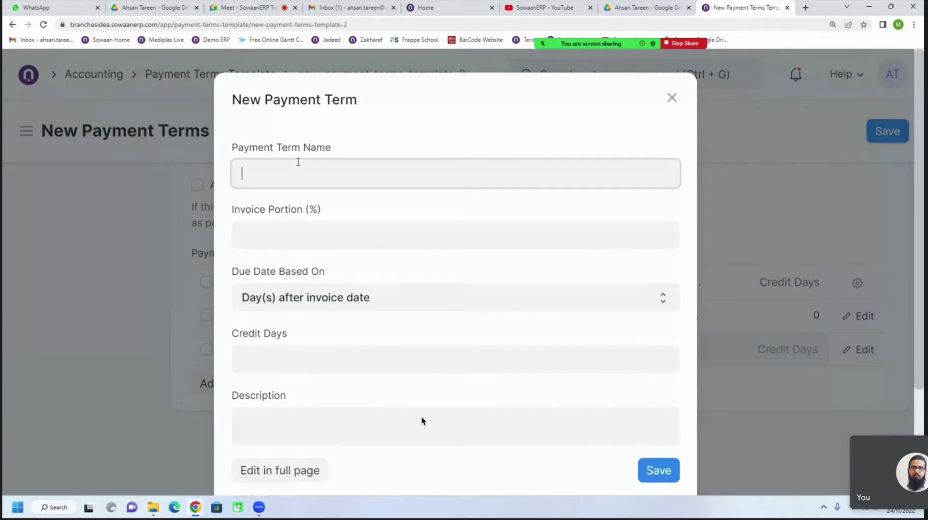
{"action": "type", "text": "30 %"}
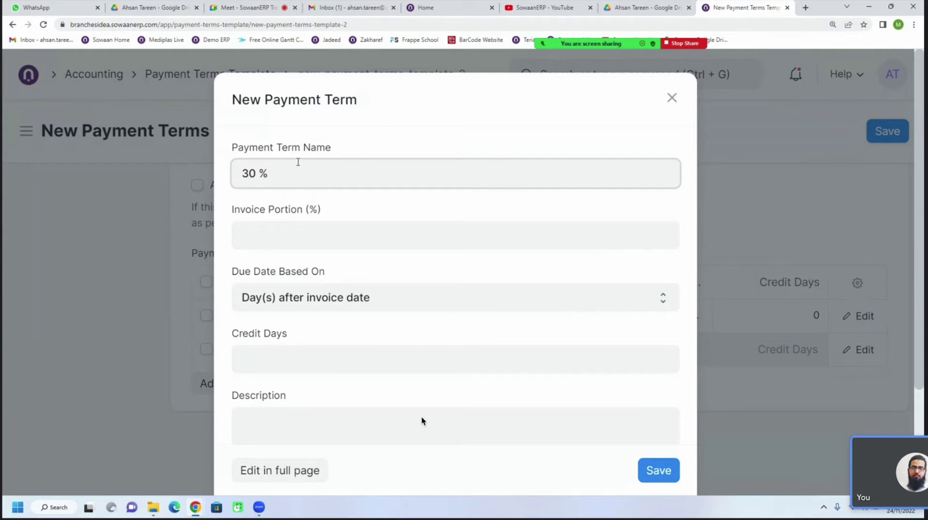
{"action": "left_click", "coordinate": [671, 99]}
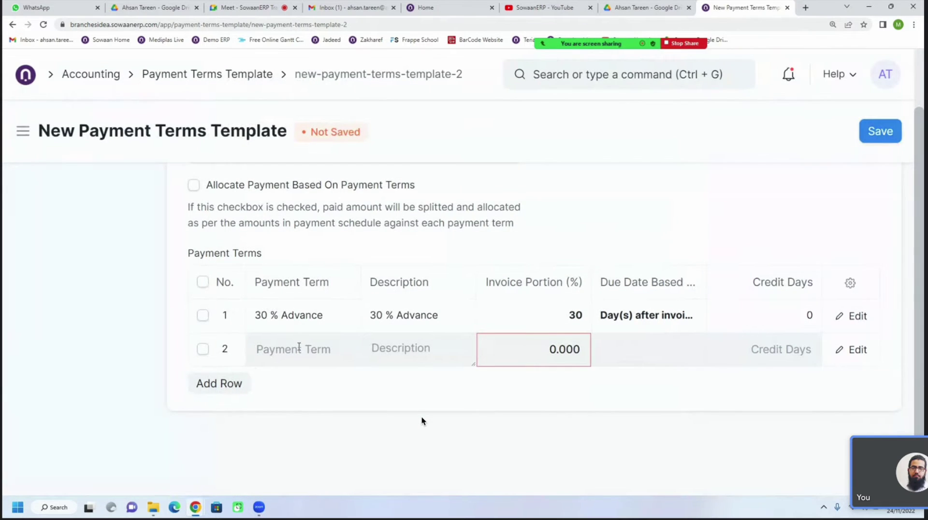
Fill row 2 with 30 % Advance, due 30 days after the invoice date
{"action": "left_click", "coordinate": [298, 348]}
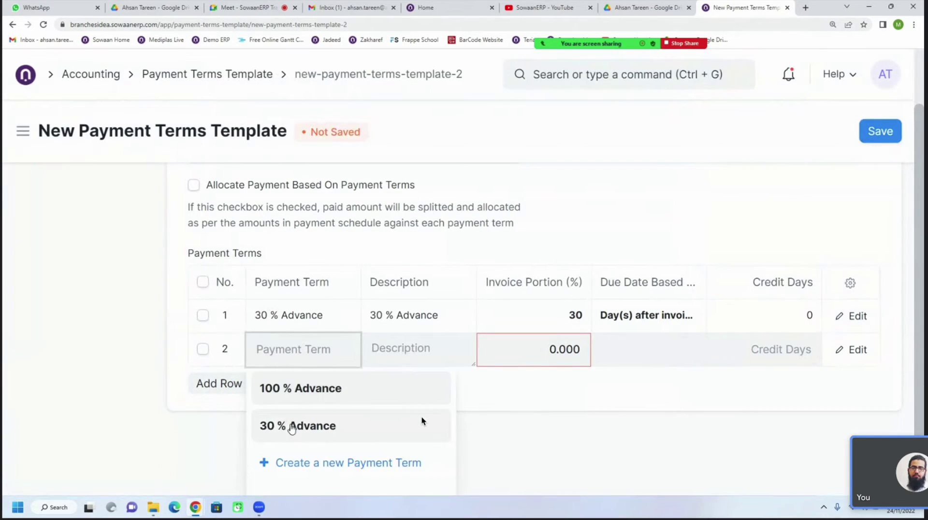
{"action": "left_click", "coordinate": [294, 425]}
{"action": "triple_click", "coordinate": [437, 357]}
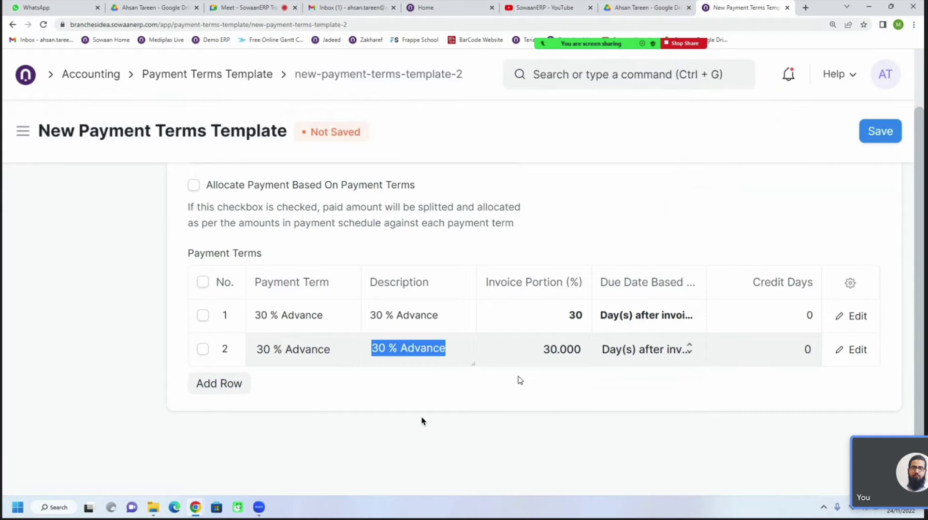
{"action": "left_click", "coordinate": [544, 348]}
{"action": "left_click", "coordinate": [627, 358]}
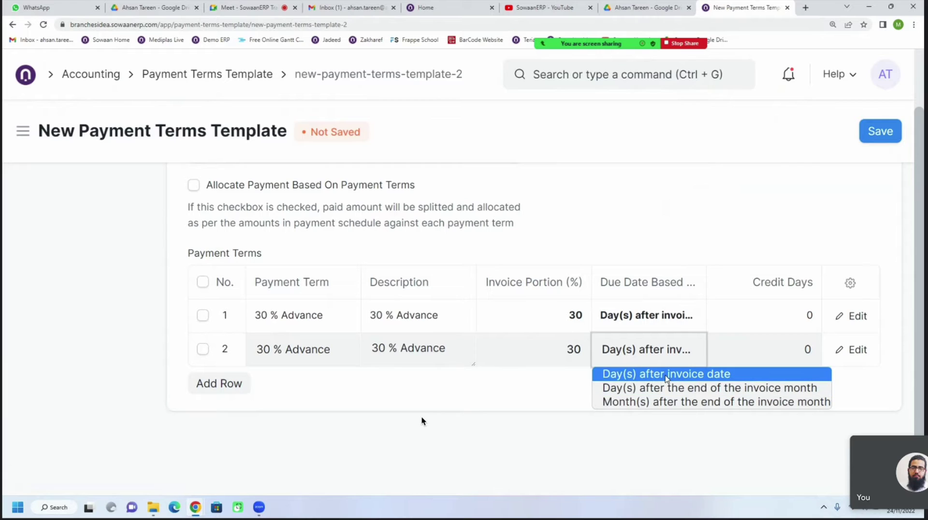
{"action": "left_click", "coordinate": [666, 376]}
{"action": "left_click", "coordinate": [783, 360]}
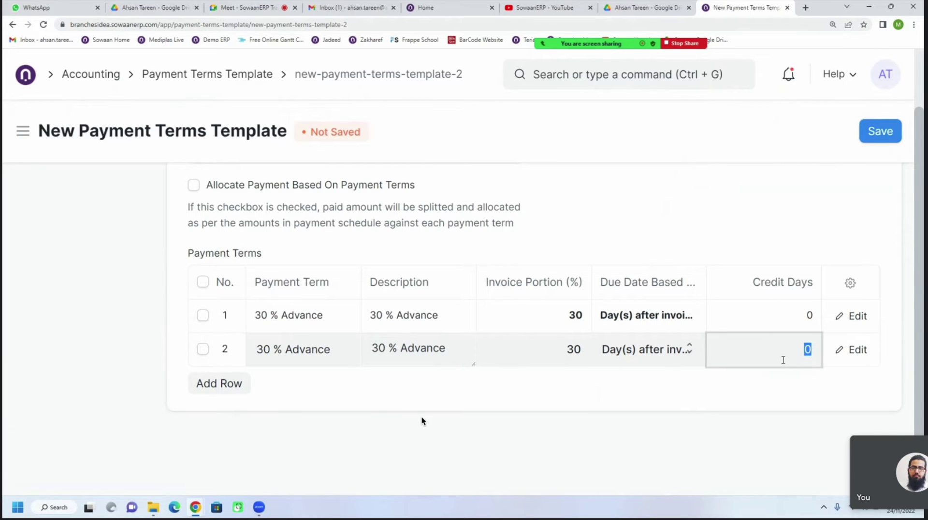
{"action": "type", "text": "30"}
{"action": "left_click", "coordinate": [778, 378]}
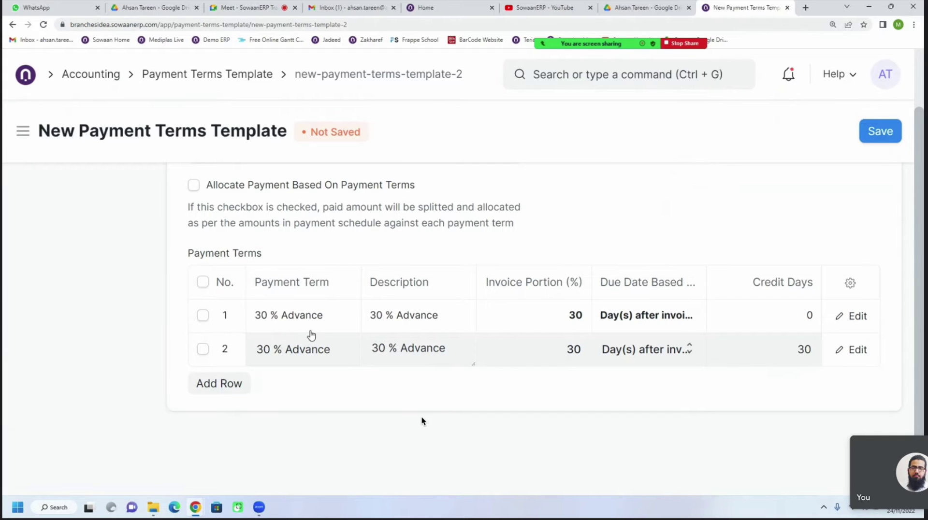
Add a third row and start creating a new '40% Advance' payment term
{"action": "left_click", "coordinate": [235, 387]}
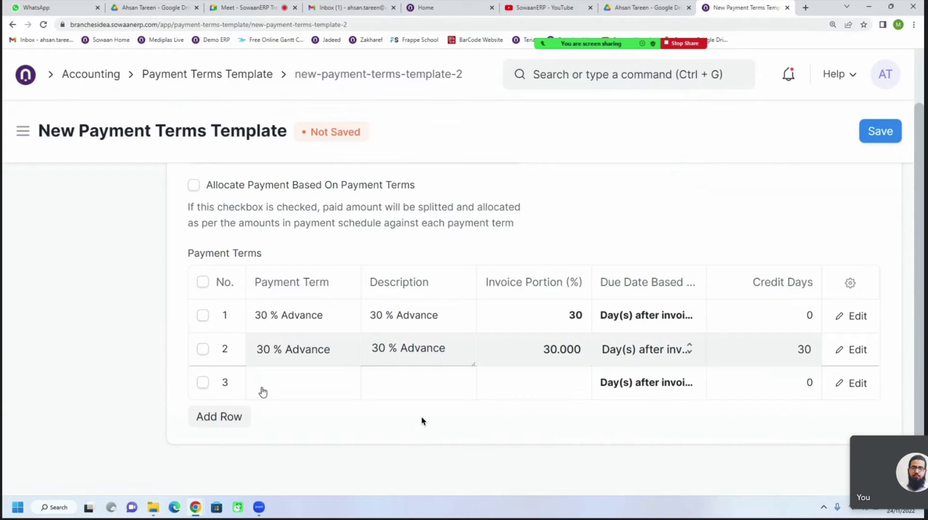
{"action": "left_click", "coordinate": [276, 392]}
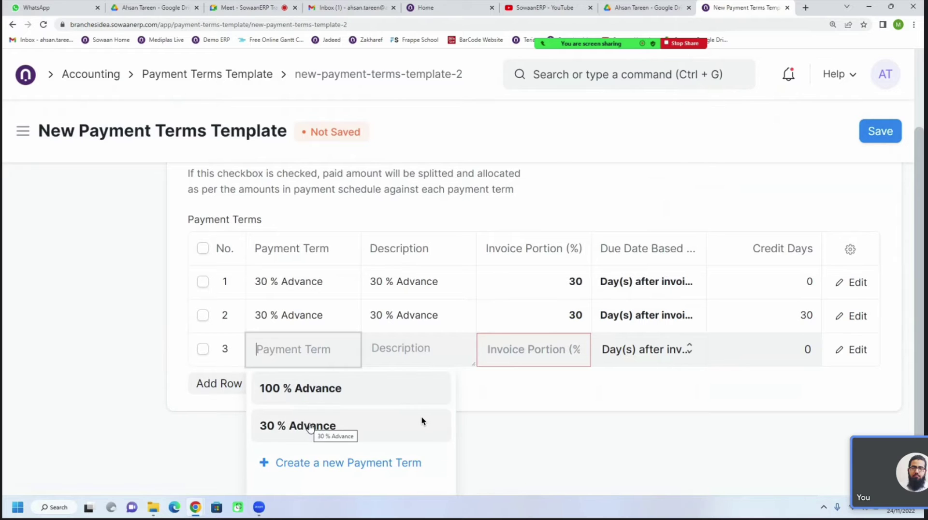
{"action": "left_click", "coordinate": [309, 427]}
{"action": "double_click", "coordinate": [263, 354]}
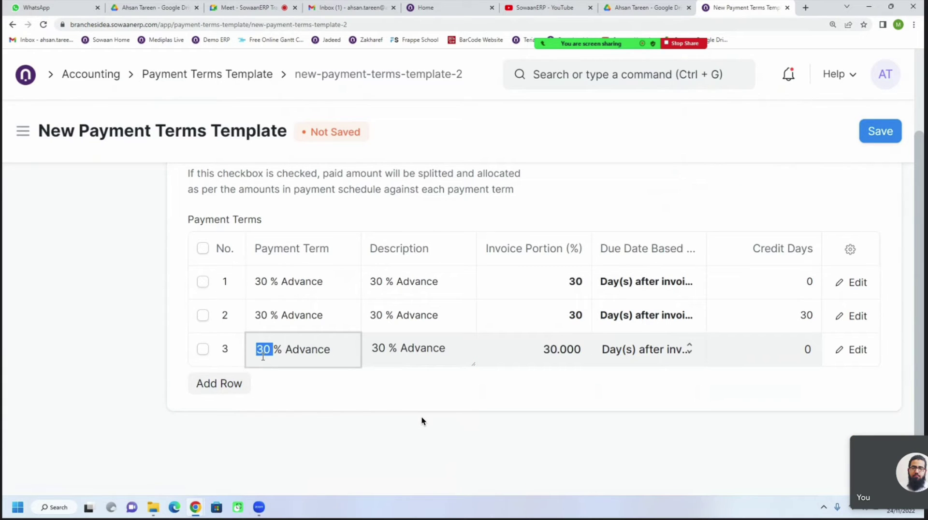
{"action": "type", "text": "40"}
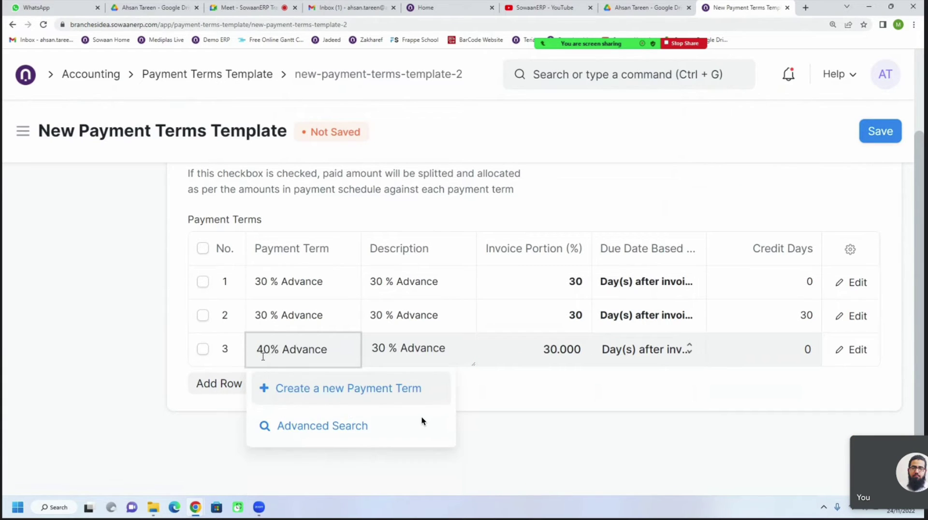
{"action": "left_click", "coordinate": [317, 390]}
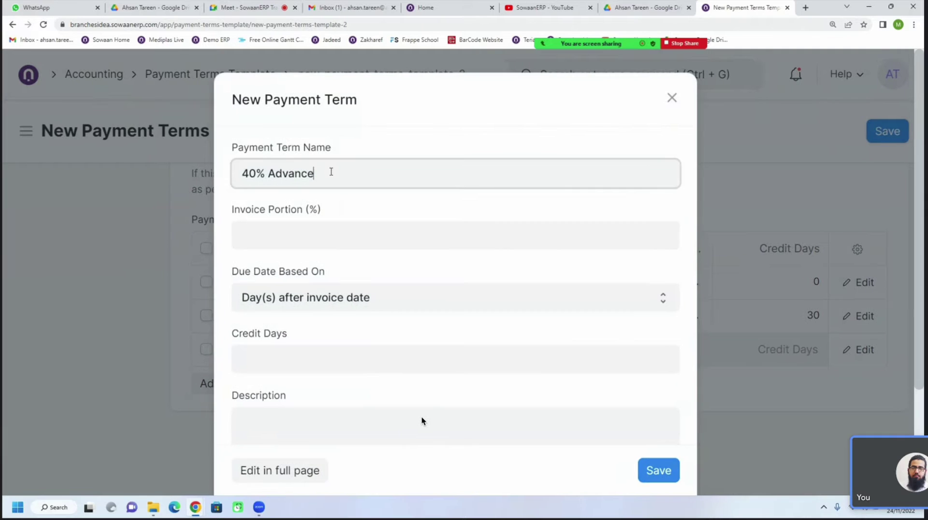
Give the 40% Advance term a 40 invoice portion and its name as description
{"action": "left_click", "coordinate": [322, 244]}
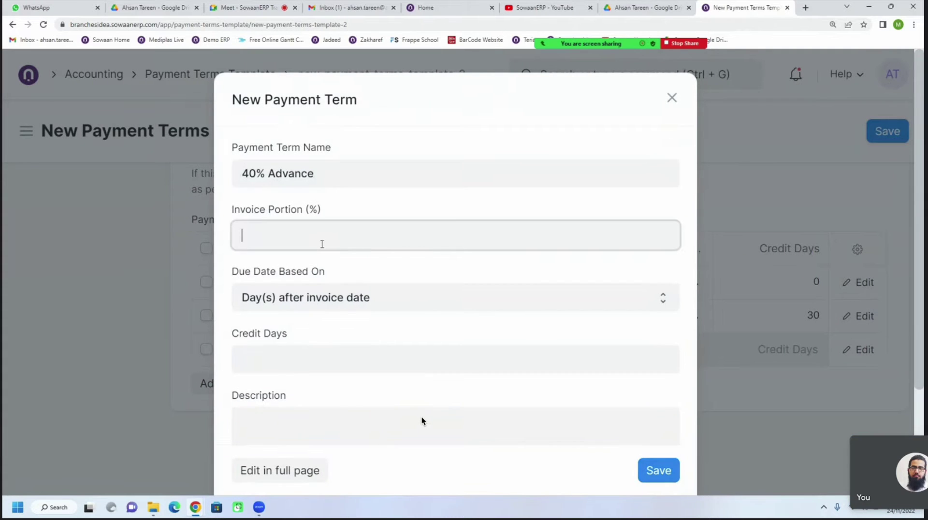
{"action": "type", "text": "40"}
{"action": "scroll", "coordinate": [337, 331], "scroll_direction": "down", "scroll_amount": 1}
{"action": "left_click", "coordinate": [296, 318]}
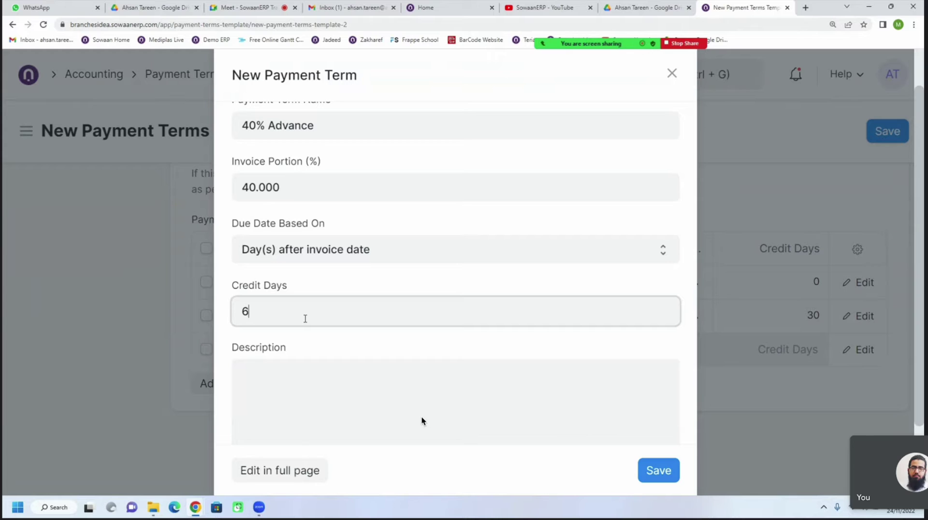
{"action": "triple_click", "coordinate": [307, 138]}
{"action": "key", "text": "ctrl+c"}
{"action": "left_click", "coordinate": [290, 364]}
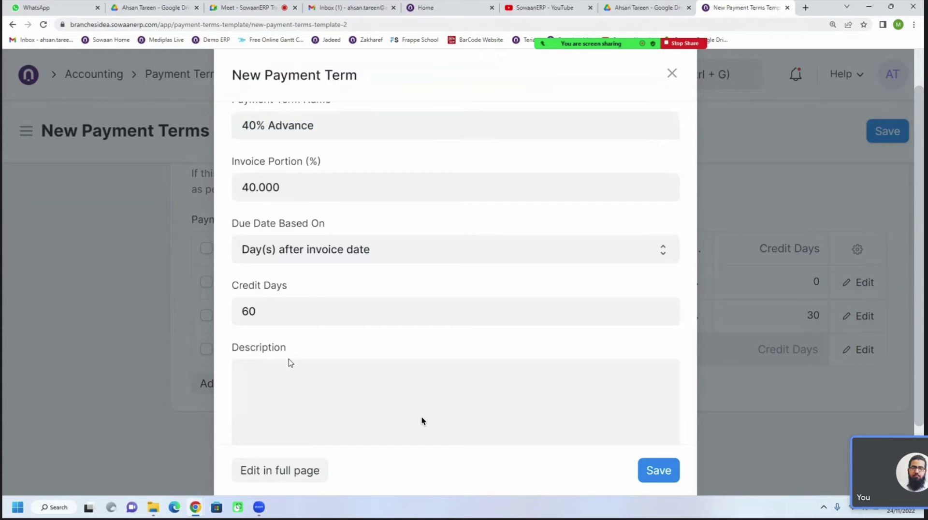
{"action": "key", "text": "ctrl+v"}
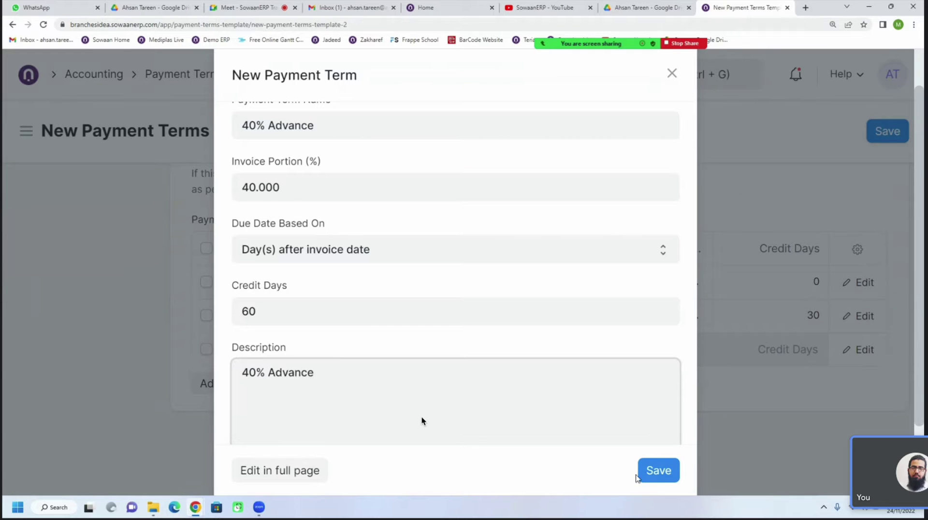
Set the term due 40 days after invoice date and save it into the table
{"action": "left_click", "coordinate": [358, 257]}
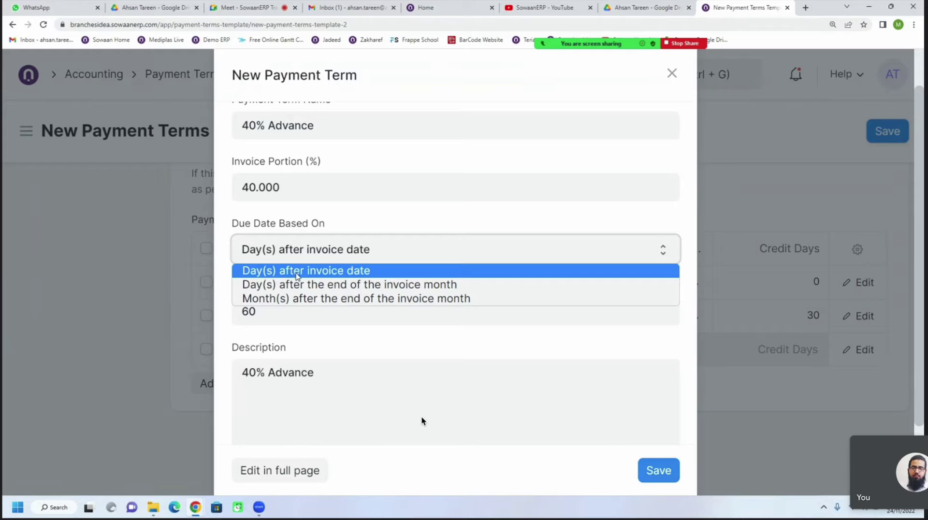
{"action": "left_click", "coordinate": [322, 274]}
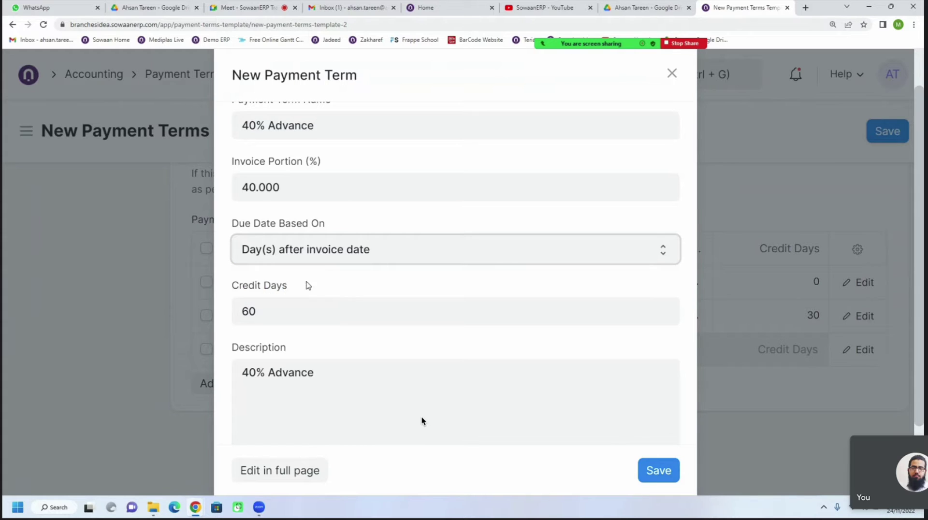
{"action": "left_click", "coordinate": [265, 310]}
{"action": "type", "text": "0"}
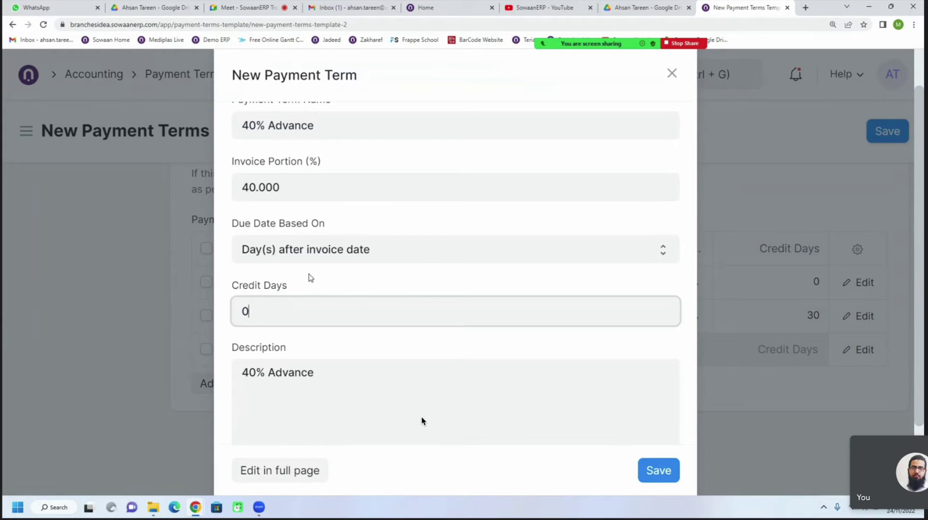
{"action": "left_click", "coordinate": [341, 254]}
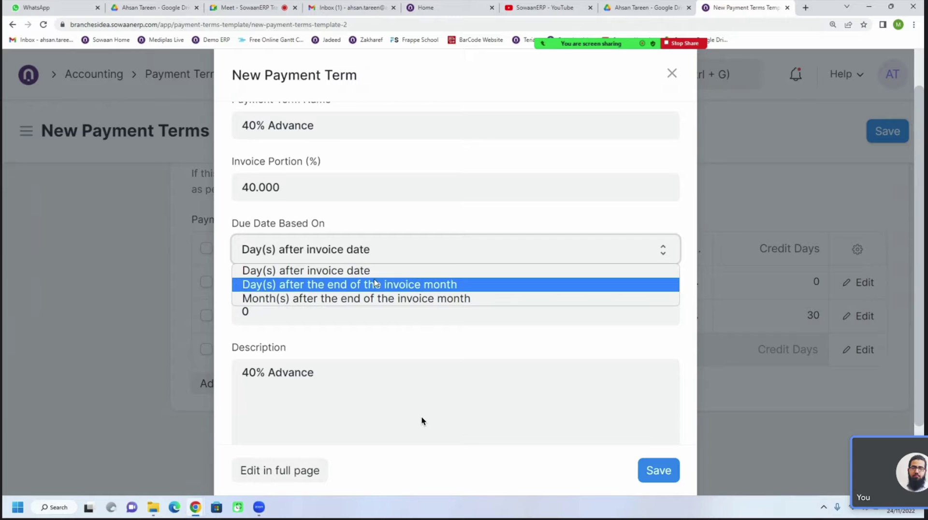
{"action": "left_click", "coordinate": [357, 277]}
{"action": "left_click", "coordinate": [289, 308]}
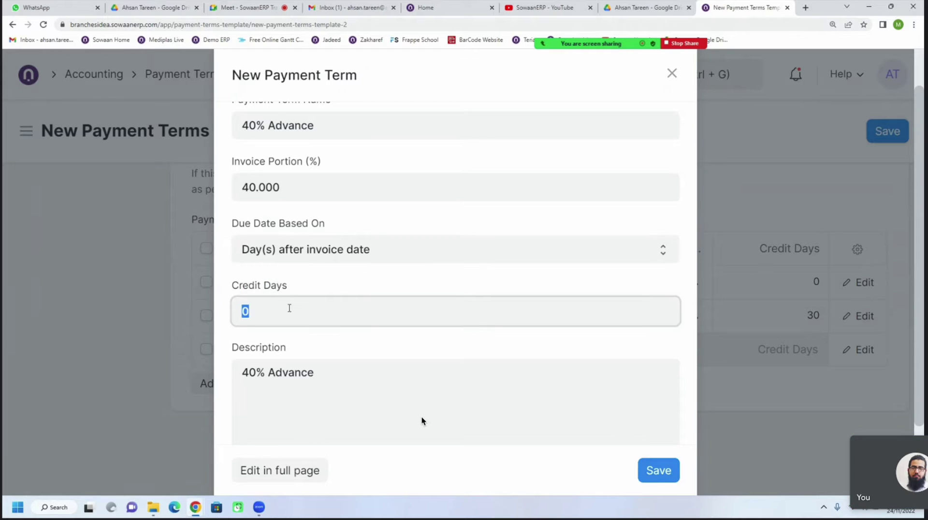
{"action": "type", "text": "40"}
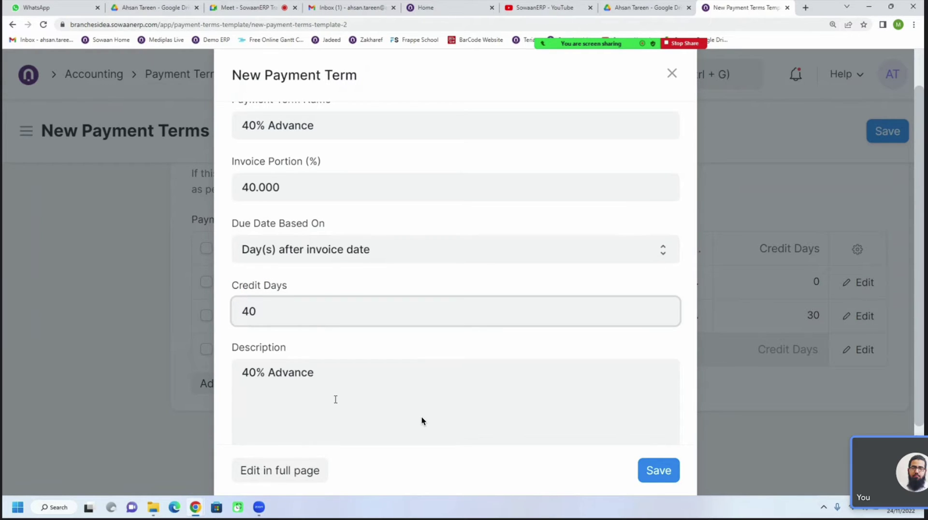
{"action": "scroll", "coordinate": [346, 397], "scroll_direction": "down", "scroll_amount": 2}
{"action": "left_click", "coordinate": [656, 474]}
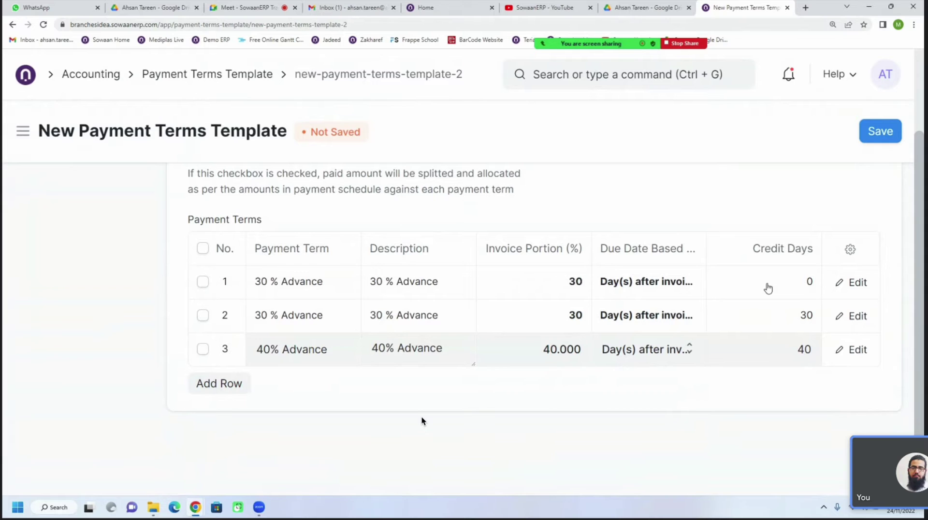
Save the Partial Payment 30/30/40 template and open the Supplier list from Home
{"action": "left_click", "coordinate": [889, 132]}
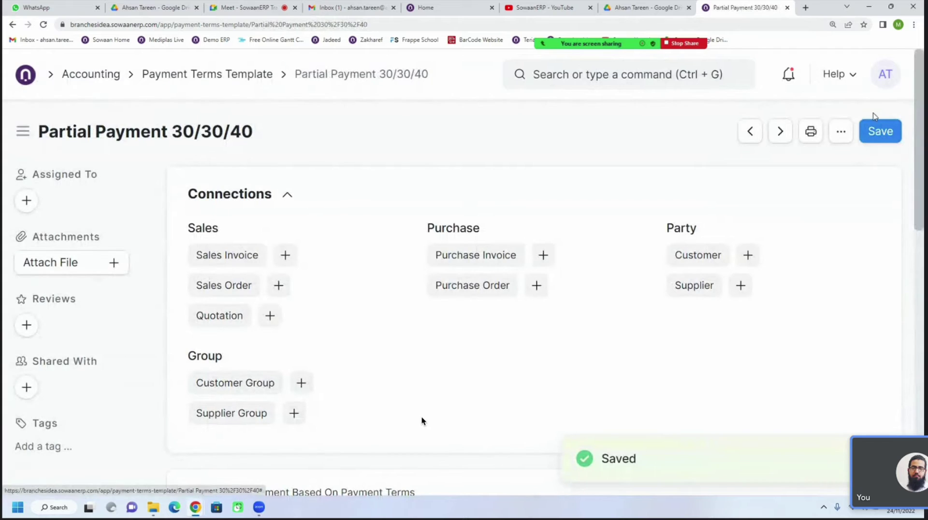
{"action": "left_click", "coordinate": [878, 136]}
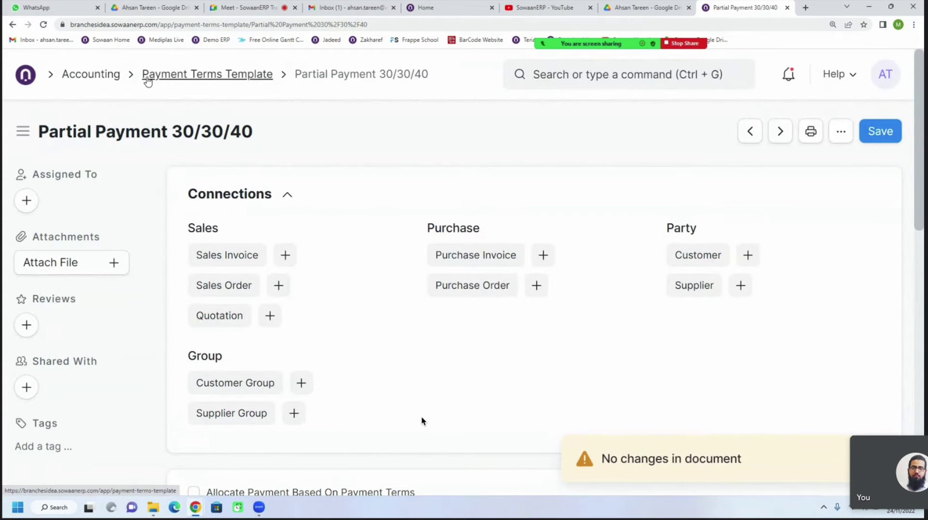
{"action": "left_click", "coordinate": [97, 79]}
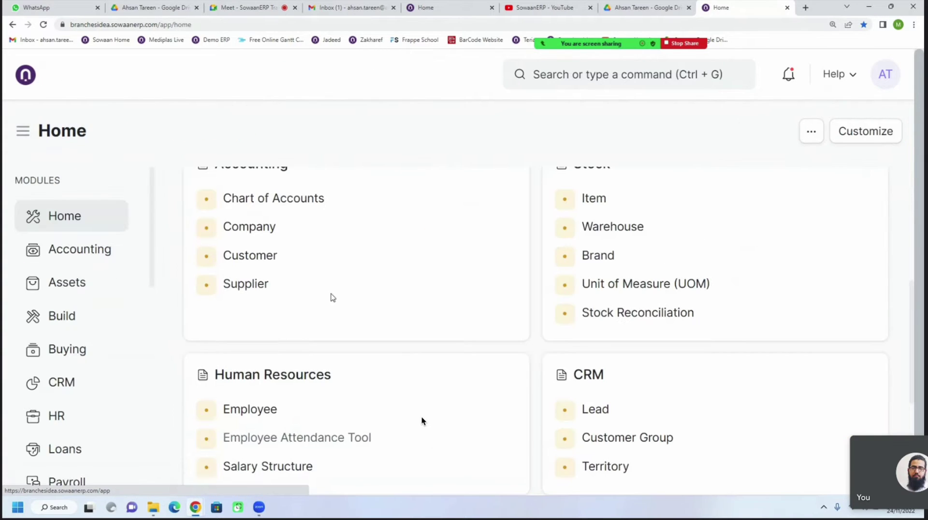
{"action": "scroll", "coordinate": [327, 351], "scroll_direction": "up", "scroll_amount": 6}
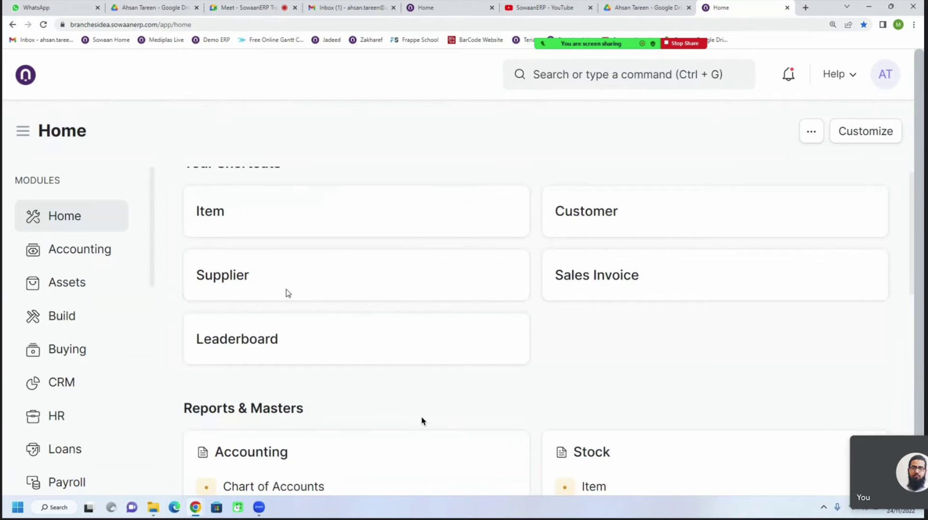
{"action": "left_click", "coordinate": [242, 276]}
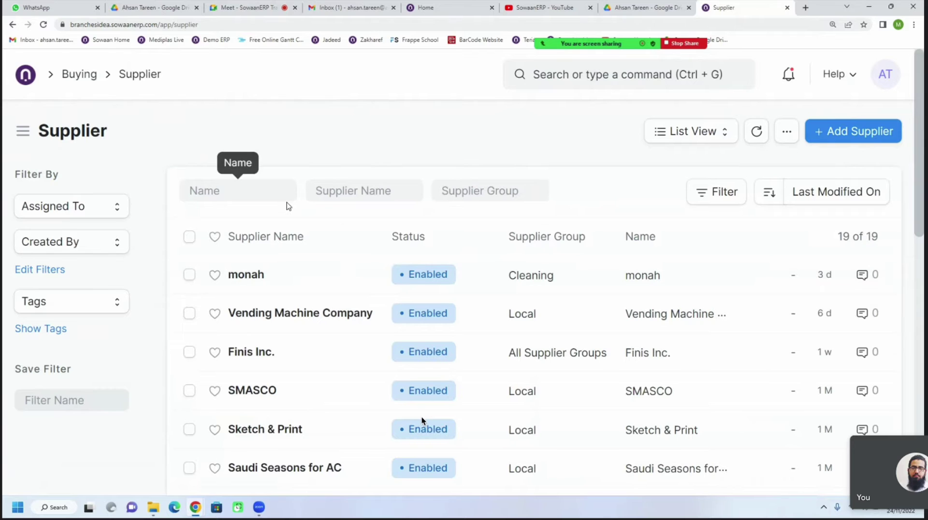
Filter suppliers by 'pep' and open the Pepsico supplier record
{"action": "left_click", "coordinate": [327, 193]}
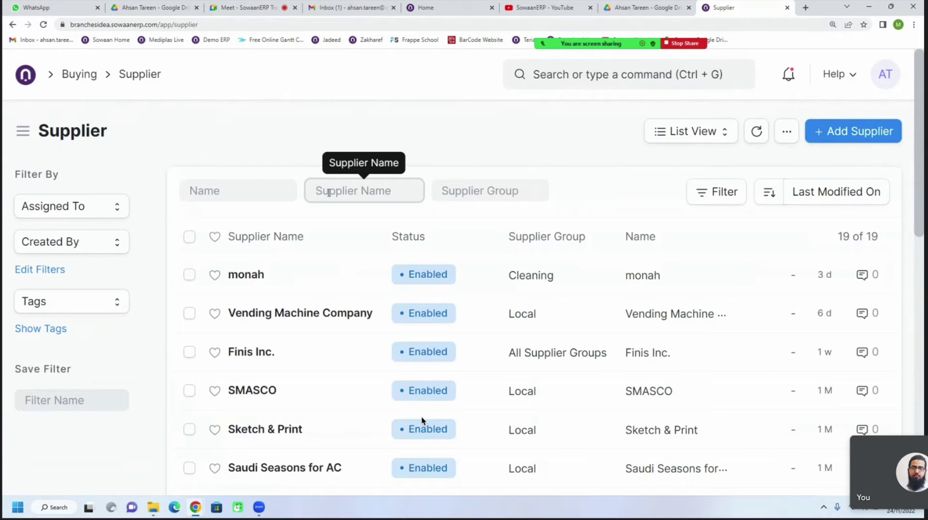
{"action": "type", "text": "pep"}
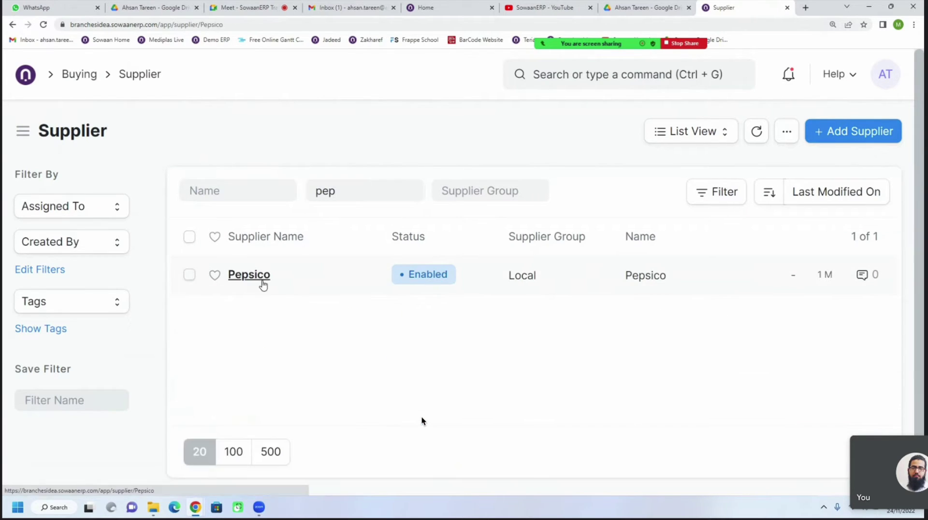
{"action": "left_click", "coordinate": [261, 280]}
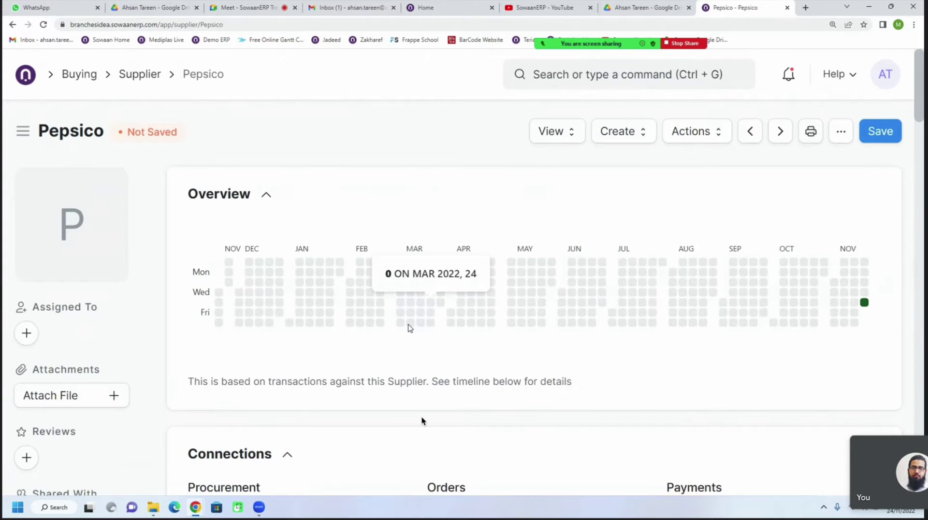
{"action": "scroll", "coordinate": [408, 331], "scroll_direction": "down", "scroll_amount": 10}
{"action": "scroll", "coordinate": [402, 327], "scroll_direction": "down", "scroll_amount": 5}
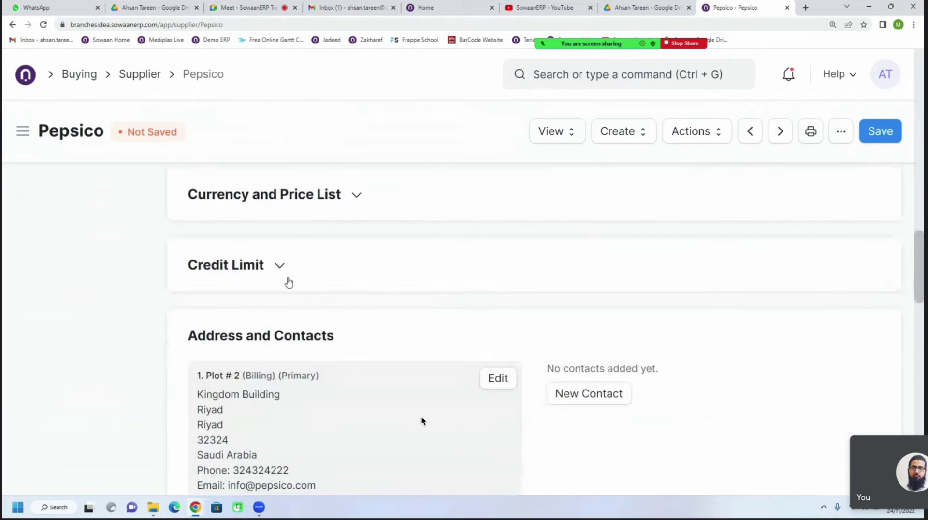
{"action": "scroll", "coordinate": [261, 319], "scroll_direction": "down", "scroll_amount": 4}
{"action": "scroll", "coordinate": [266, 310], "scroll_direction": "up", "scroll_amount": 4}
Set Pepsico's default payment terms template to Partial Payment 30/30/40 and save
{"action": "left_click", "coordinate": [245, 265]}
{"action": "left_click", "coordinate": [244, 327]}
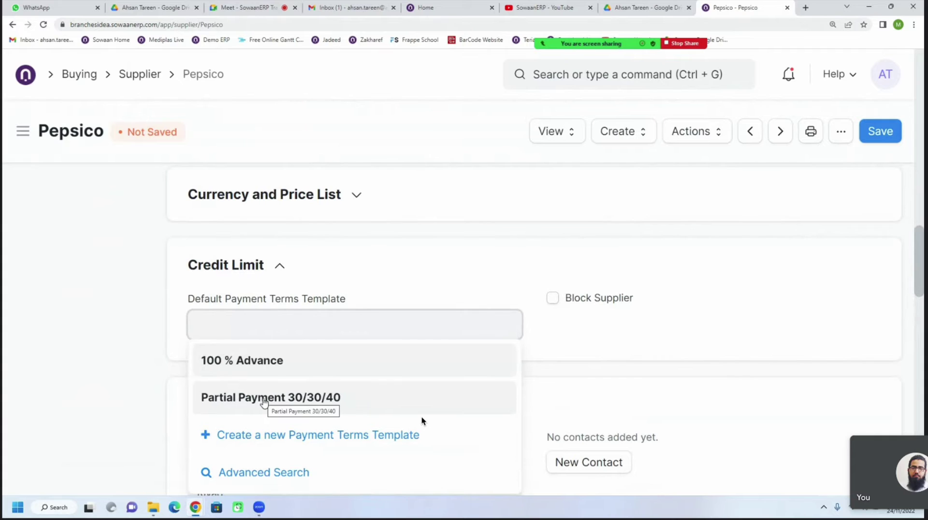
{"action": "left_click", "coordinate": [265, 399]}
{"action": "left_click", "coordinate": [892, 140]}
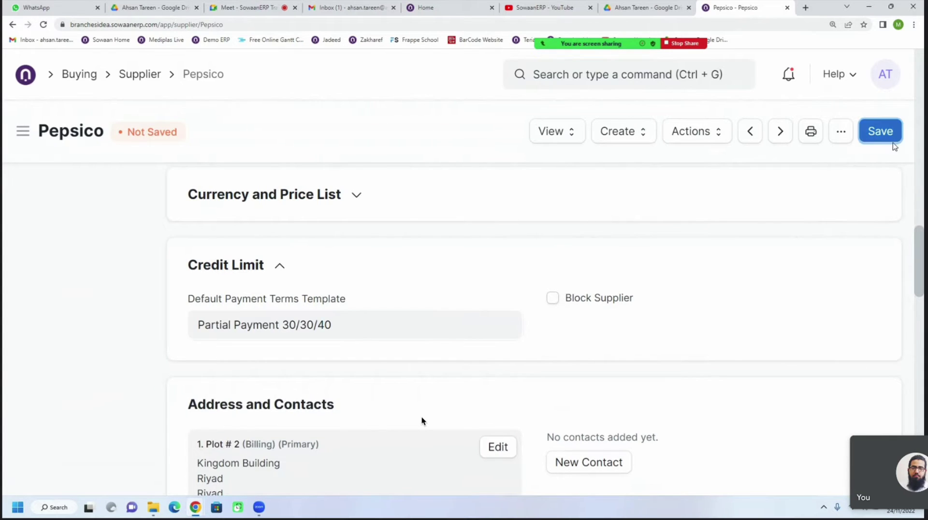
{"action": "scroll", "coordinate": [374, 351], "scroll_direction": "up", "scroll_amount": 5}
{"action": "scroll", "coordinate": [374, 352], "scroll_direction": "up", "scroll_amount": 8}
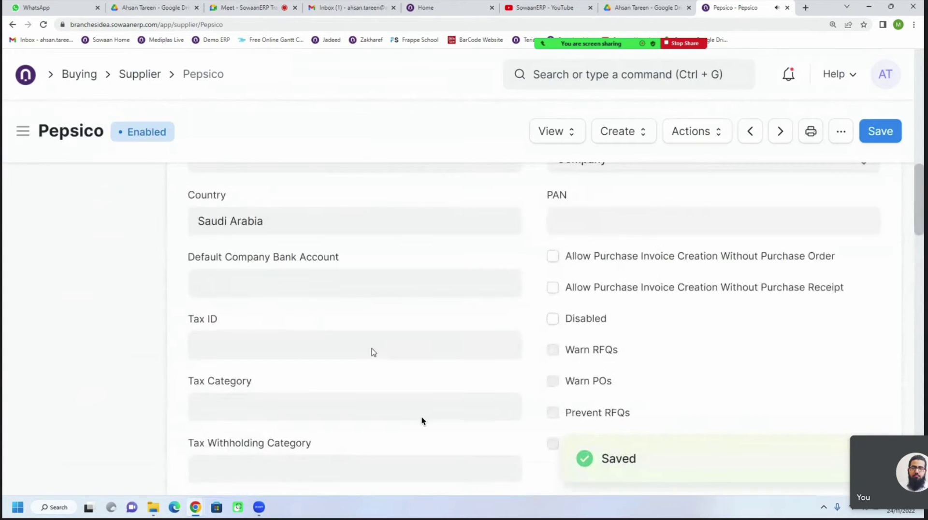
{"action": "scroll", "coordinate": [372, 350], "scroll_direction": "up", "scroll_amount": 3}
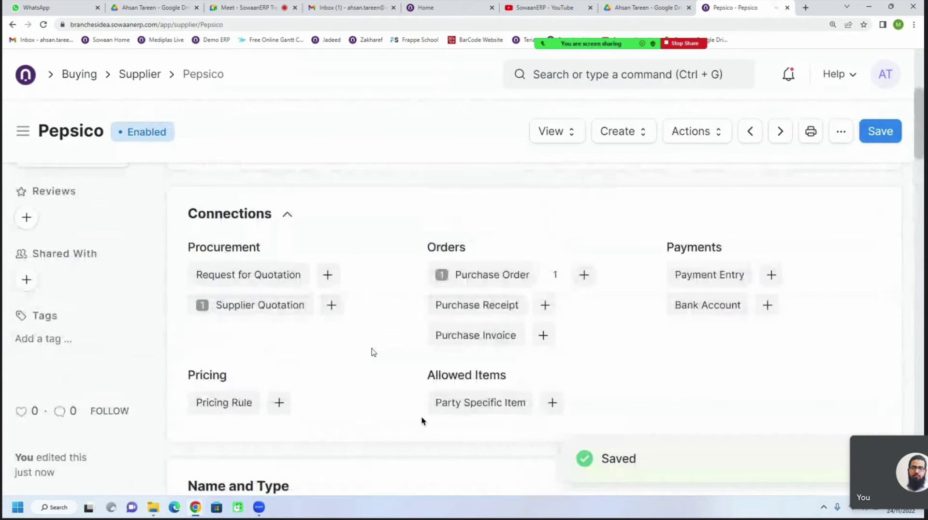
{"action": "left_click", "coordinate": [582, 276]}
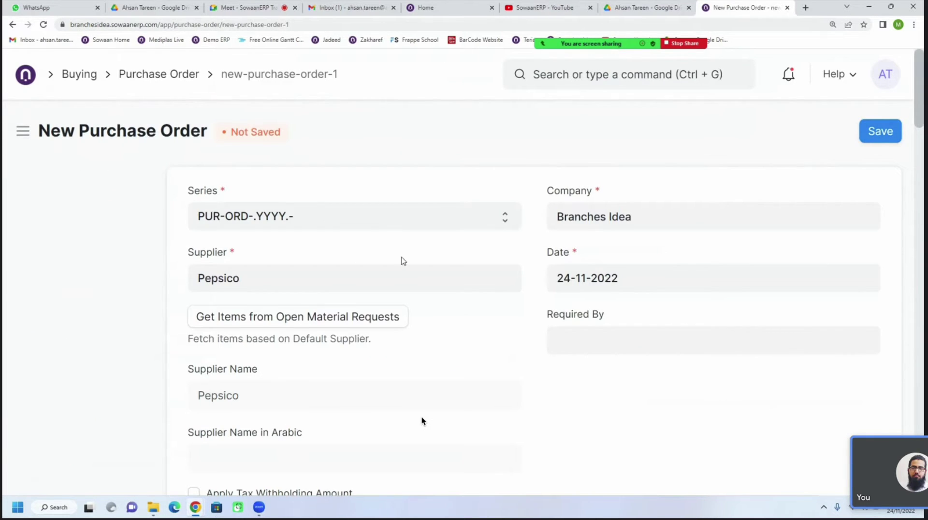
{"action": "scroll", "coordinate": [326, 358], "scroll_direction": "down", "scroll_amount": 20}
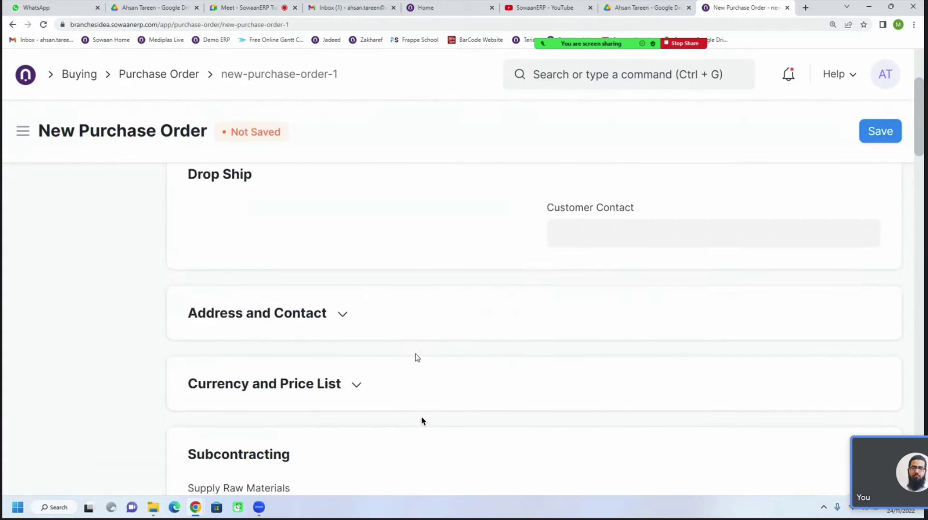
{"action": "scroll", "coordinate": [422, 421], "scroll_direction": "down", "scroll_amount": 2}
{"action": "scroll", "coordinate": [421, 421], "scroll_direction": "up", "scroll_amount": 20}
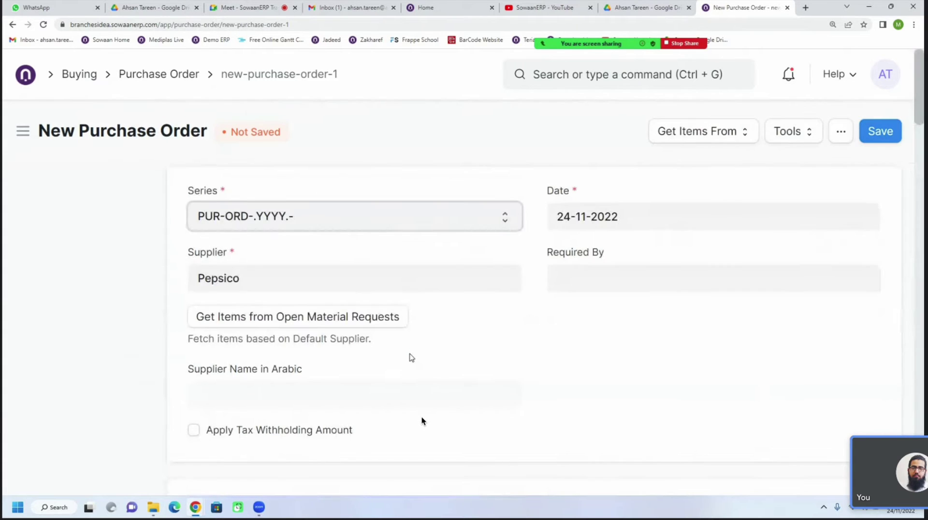
{"action": "scroll", "coordinate": [422, 421], "scroll_direction": "down", "scroll_amount": 10}
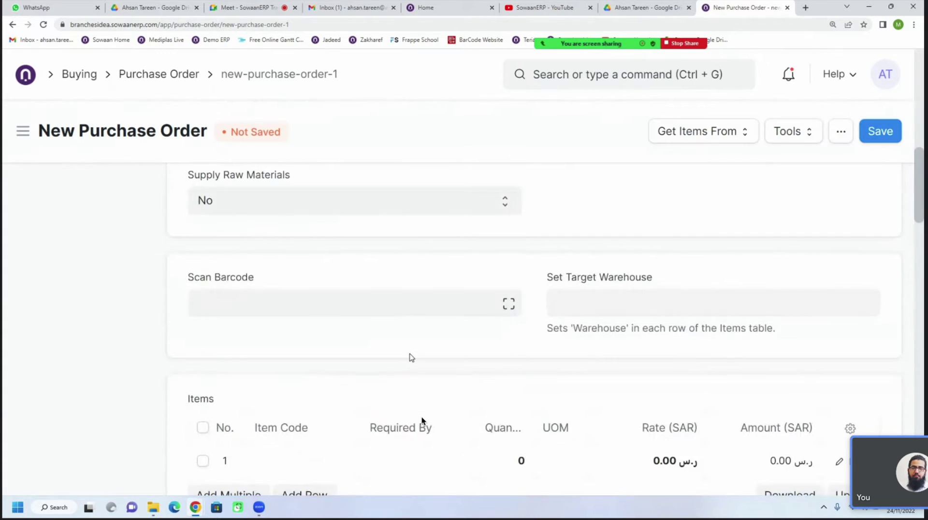
{"action": "scroll", "coordinate": [422, 421], "scroll_direction": "down", "scroll_amount": 8}
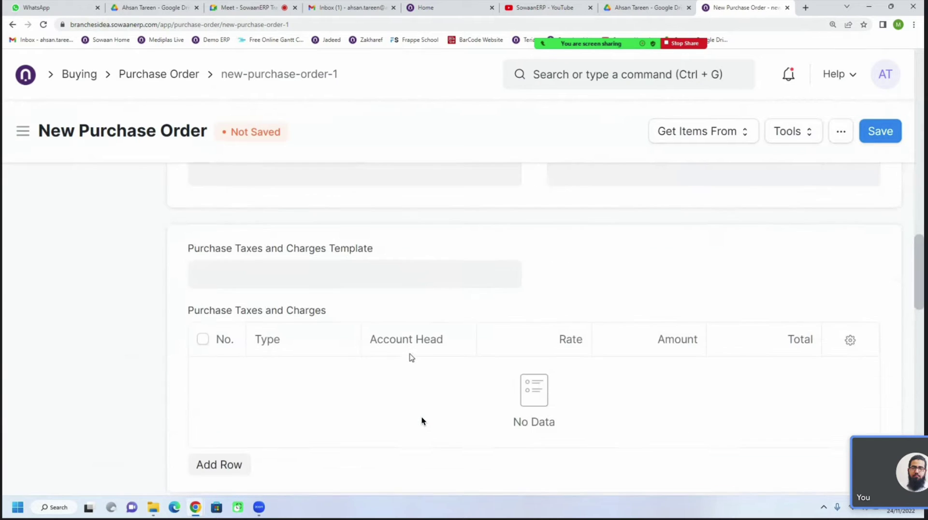
{"action": "scroll", "coordinate": [422, 421], "scroll_direction": "down", "scroll_amount": 5}
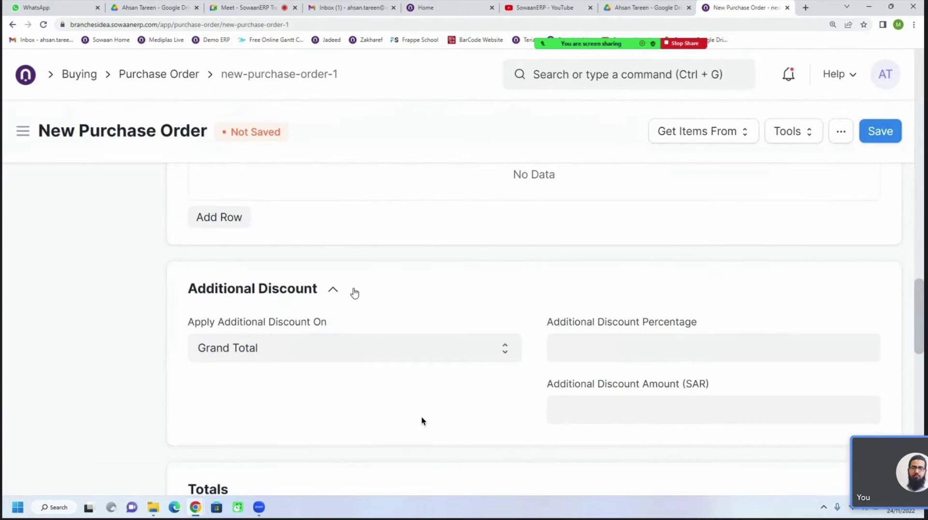
{"action": "scroll", "coordinate": [422, 421], "scroll_direction": "down", "scroll_amount": 10}
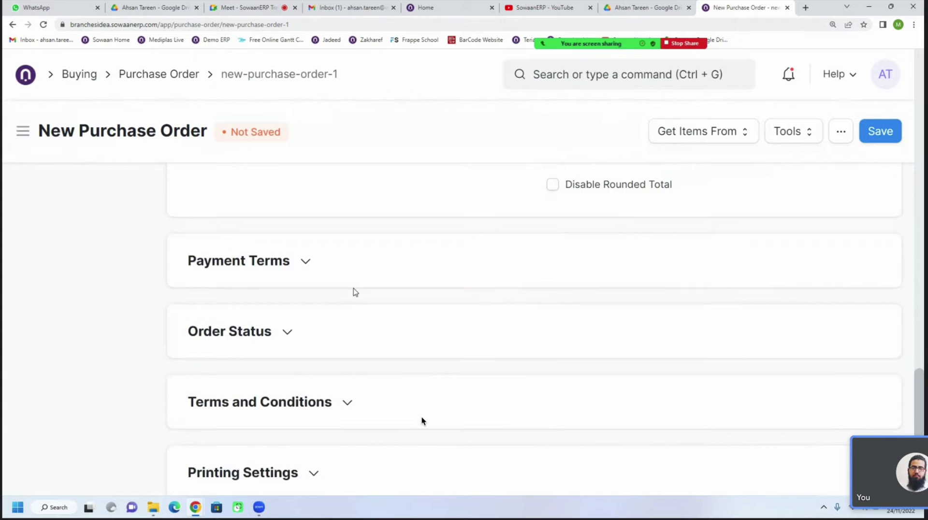
{"action": "left_click", "coordinate": [316, 276]}
{"action": "scroll", "coordinate": [338, 311], "scroll_direction": "down", "scroll_amount": 2}
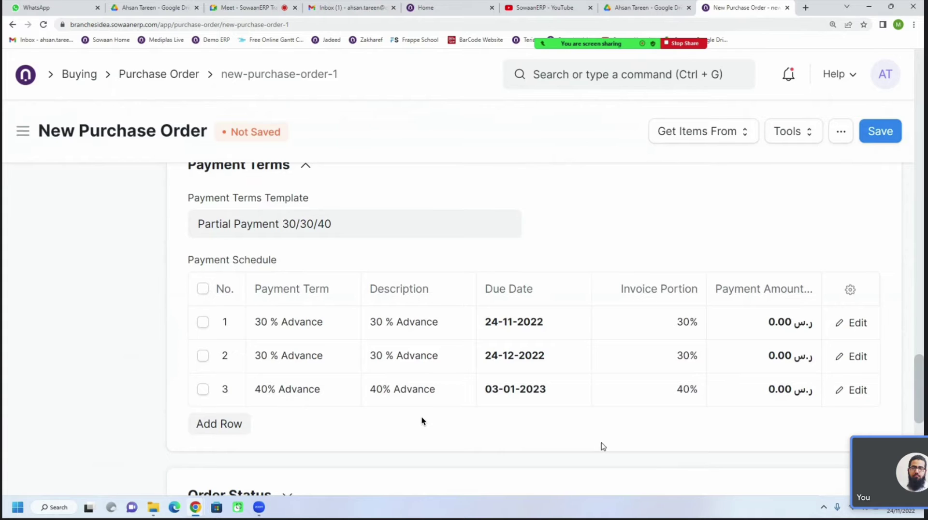
{"action": "scroll", "coordinate": [422, 421], "scroll_direction": "up", "scroll_amount": 1}
{"action": "scroll", "coordinate": [602, 447], "scroll_direction": "down", "scroll_amount": 1}
{"action": "scroll", "coordinate": [422, 420], "scroll_direction": "up", "scroll_amount": 4}
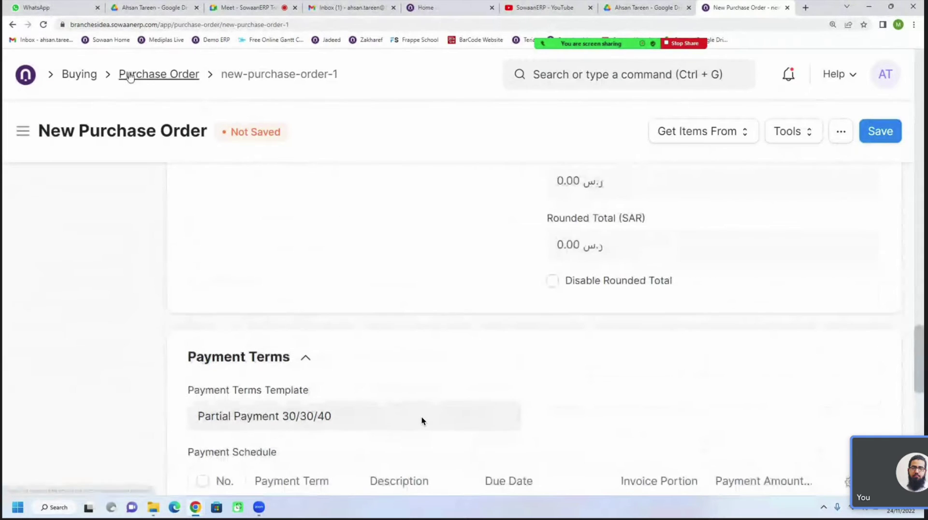
{"action": "left_click_drag", "start_coordinate": [144, 74], "coordinate": [188, 89]}
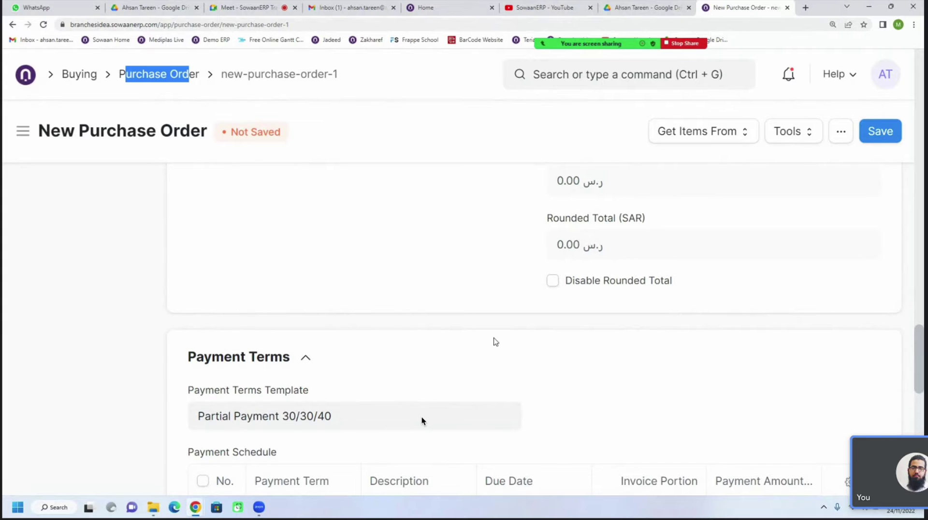
{"action": "scroll", "coordinate": [493, 342], "scroll_direction": "down", "scroll_amount": 5}
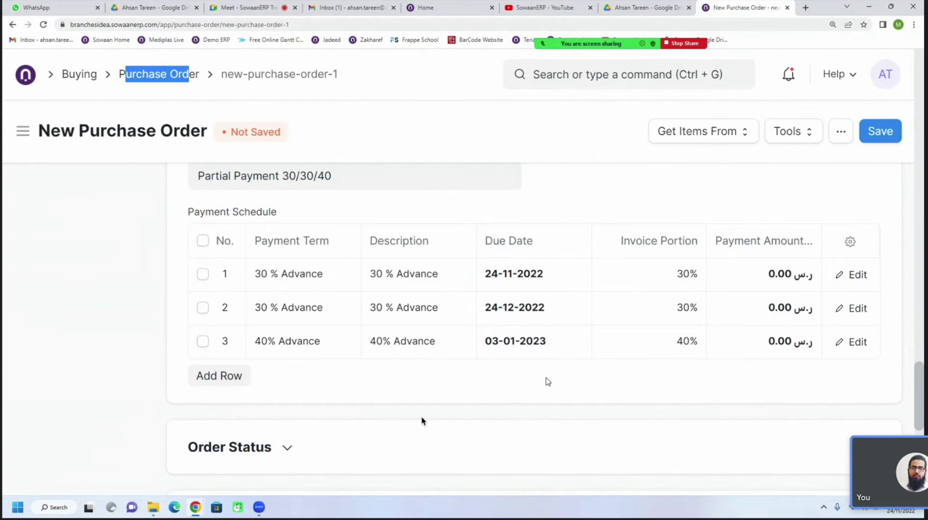
{"action": "scroll", "coordinate": [547, 382], "scroll_direction": "up", "scroll_amount": 1}
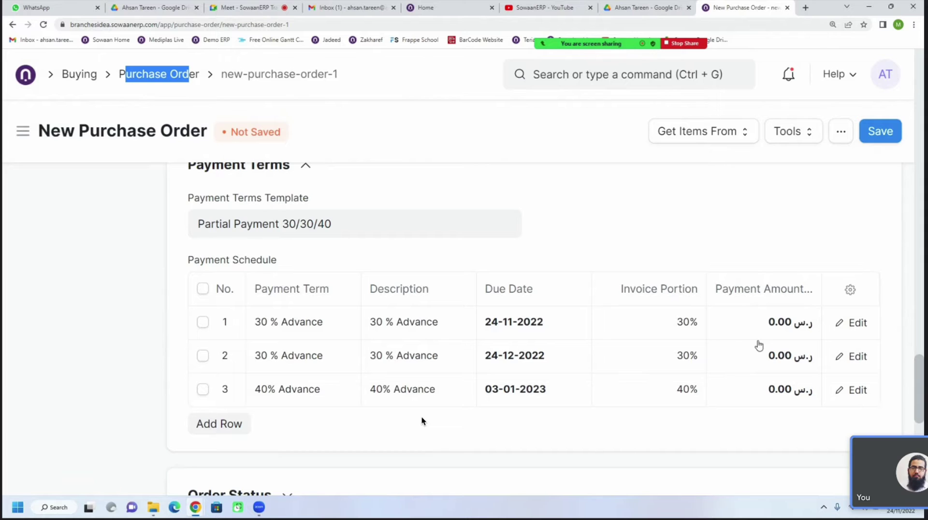
{"action": "scroll", "coordinate": [642, 381], "scroll_direction": "up", "scroll_amount": 4}
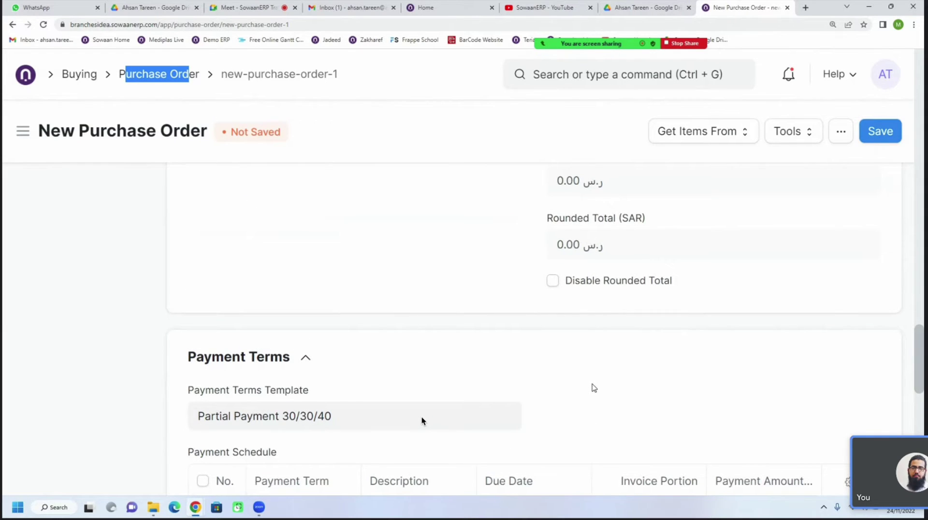
{"action": "scroll", "coordinate": [422, 421], "scroll_direction": "up", "scroll_amount": 10}
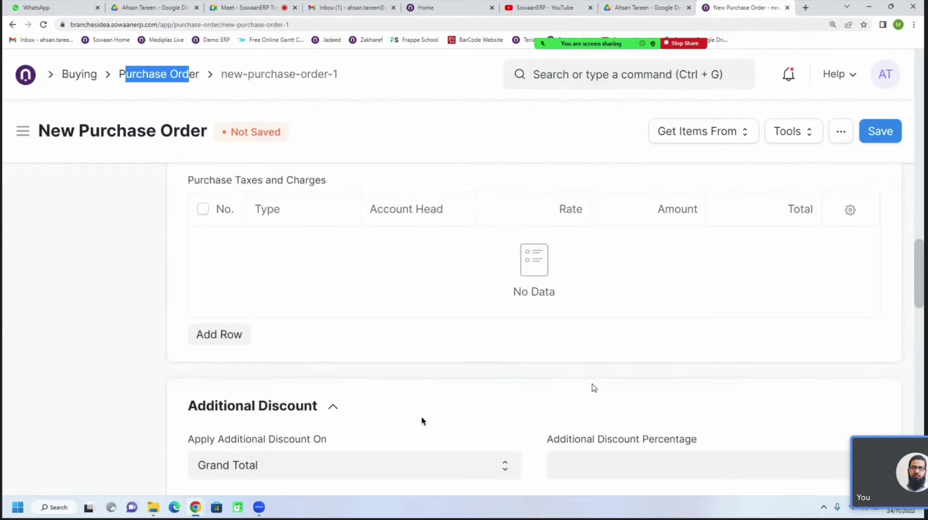
{"action": "scroll", "coordinate": [422, 421], "scroll_direction": "up", "scroll_amount": 12}
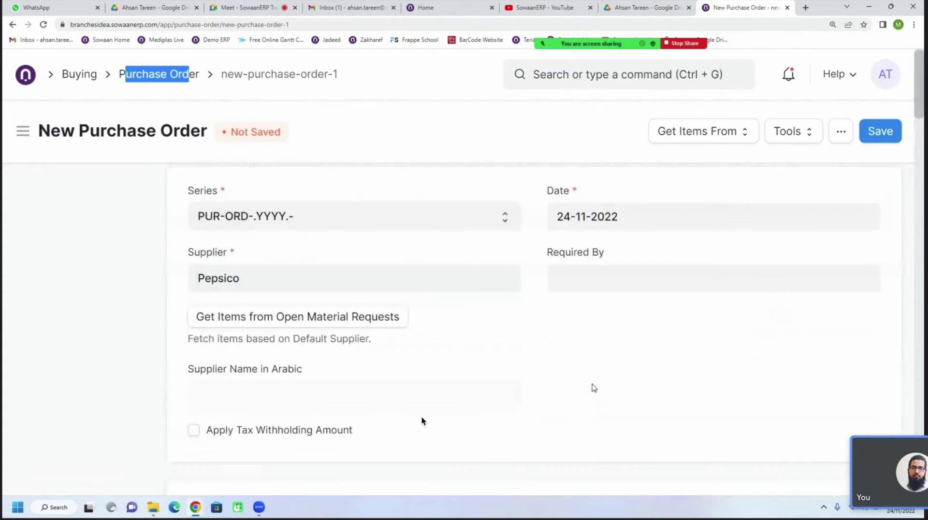
Open Pepsico purchase order PUR-ORD-2022-00003 and create a purchase receipt from it
{"action": "left_click", "coordinate": [79, 75]}
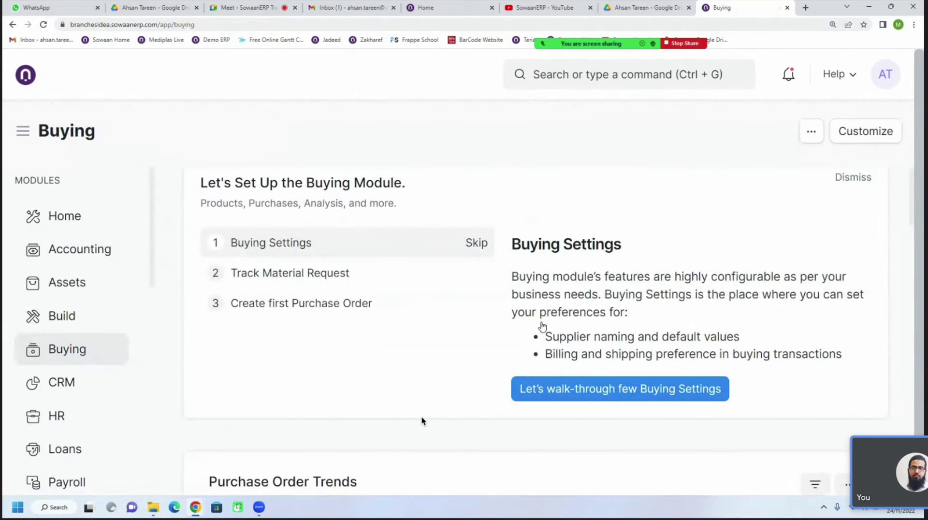
{"action": "left_click", "coordinate": [849, 183]}
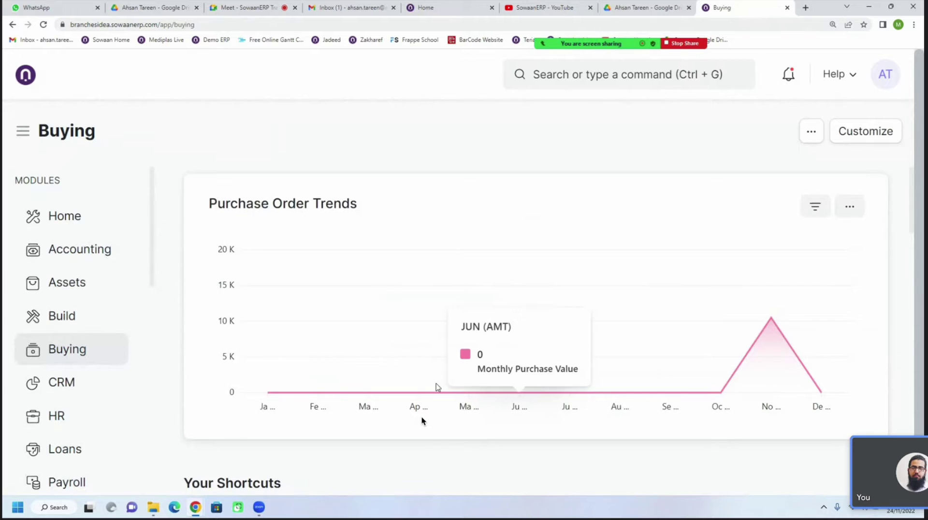
{"action": "scroll", "coordinate": [438, 383], "scroll_direction": "down", "scroll_amount": 4}
{"action": "scroll", "coordinate": [435, 358], "scroll_direction": "down", "scroll_amount": 3}
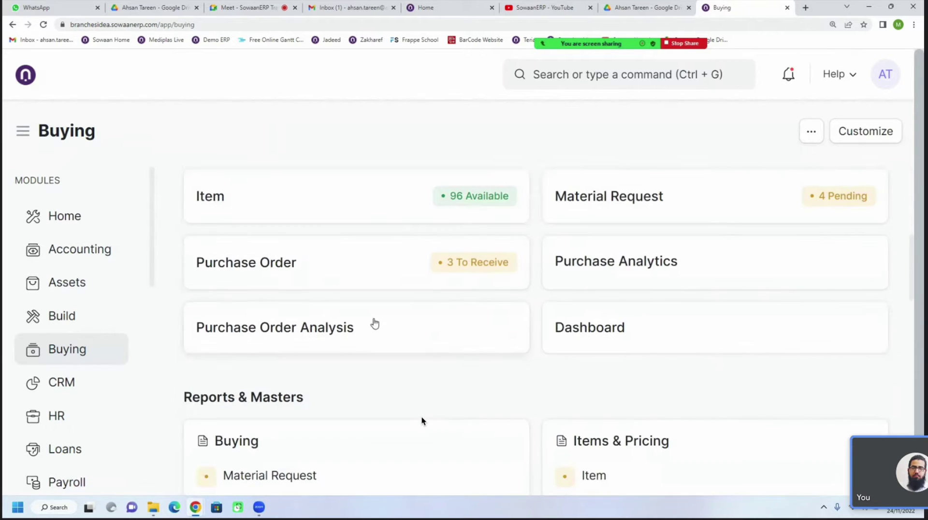
{"action": "left_click", "coordinate": [323, 278]}
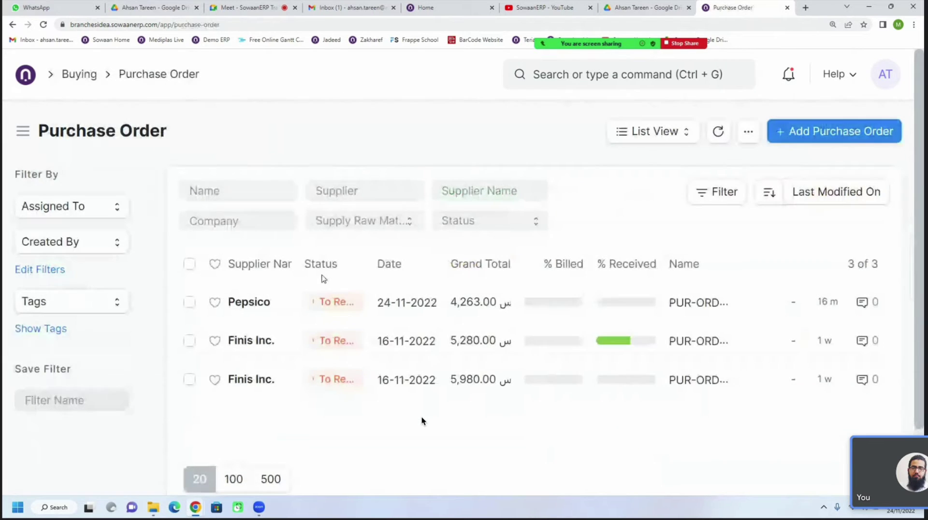
{"action": "left_click", "coordinate": [260, 304]}
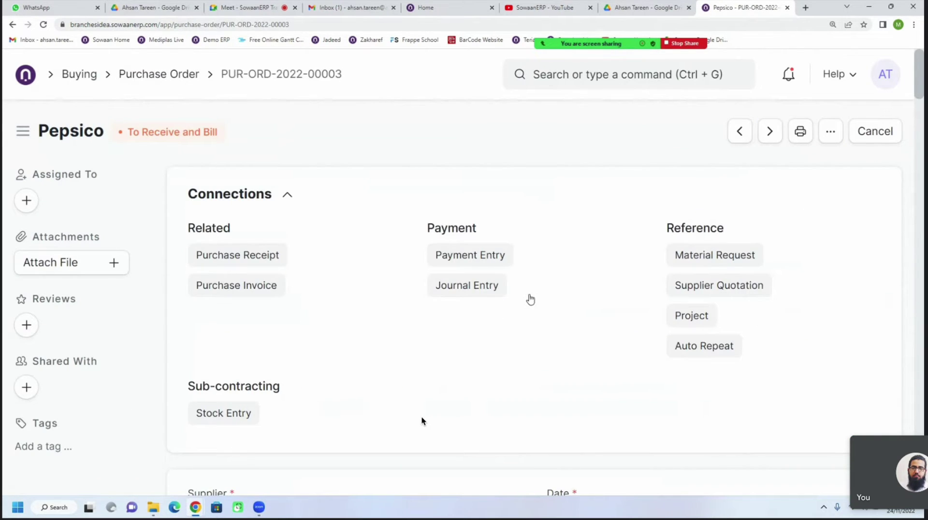
{"action": "left_click", "coordinate": [673, 136]}
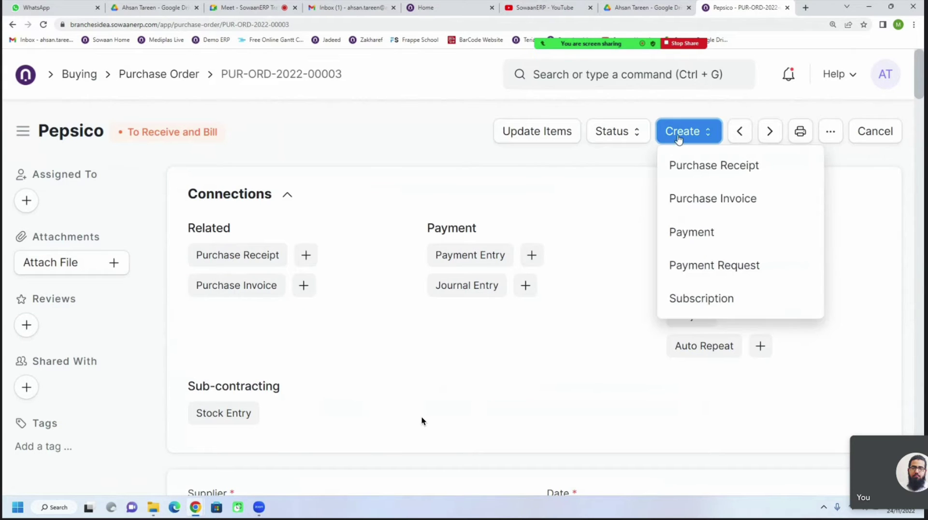
{"action": "left_click", "coordinate": [679, 165]}
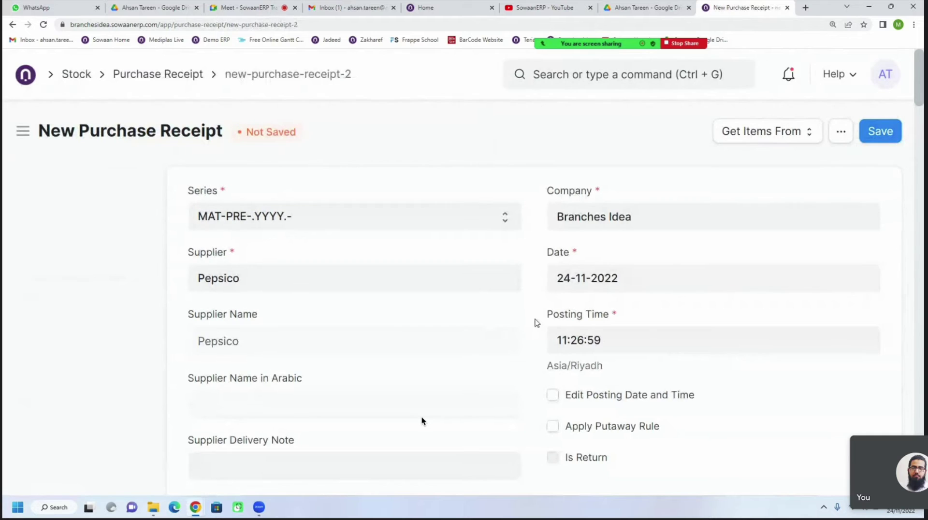
Set the purchase receipt's Accepted Warehouse to Main - BI
{"action": "scroll", "coordinate": [422, 420], "scroll_direction": "down", "scroll_amount": 10}
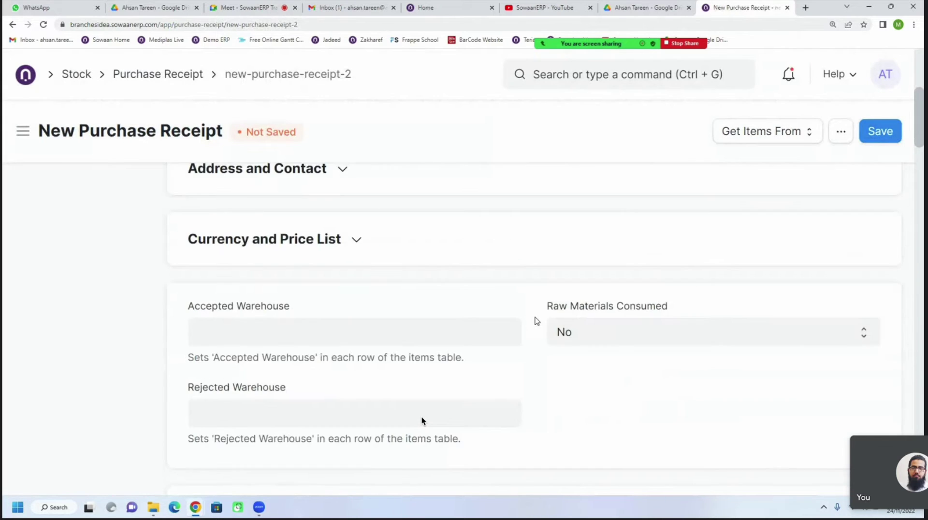
{"action": "scroll", "coordinate": [537, 321], "scroll_direction": "up", "scroll_amount": 5}
{"action": "left_click", "coordinate": [261, 343]}
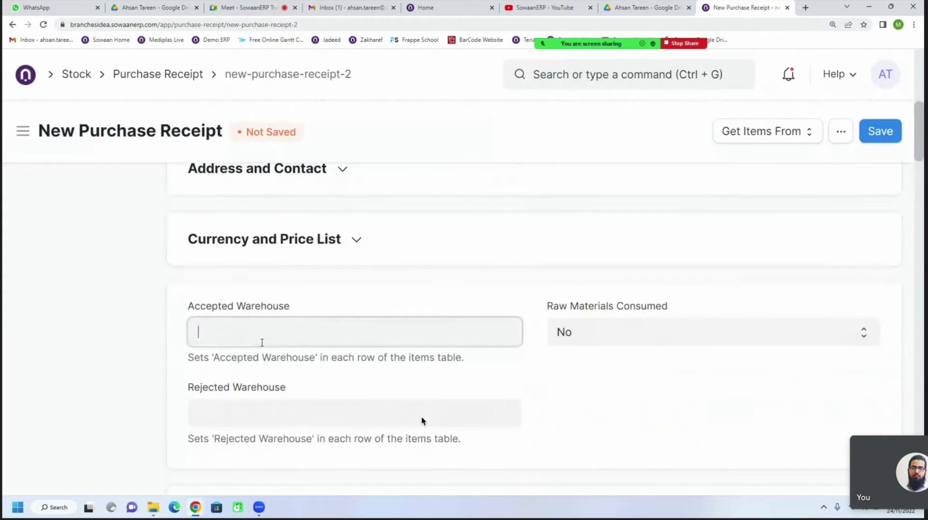
{"action": "type", "text": "main"}
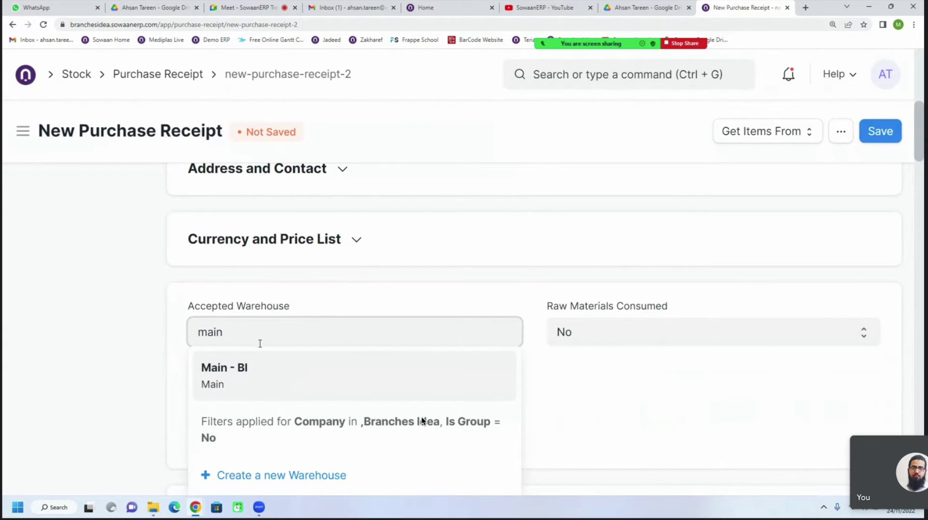
{"action": "left_click", "coordinate": [242, 372]}
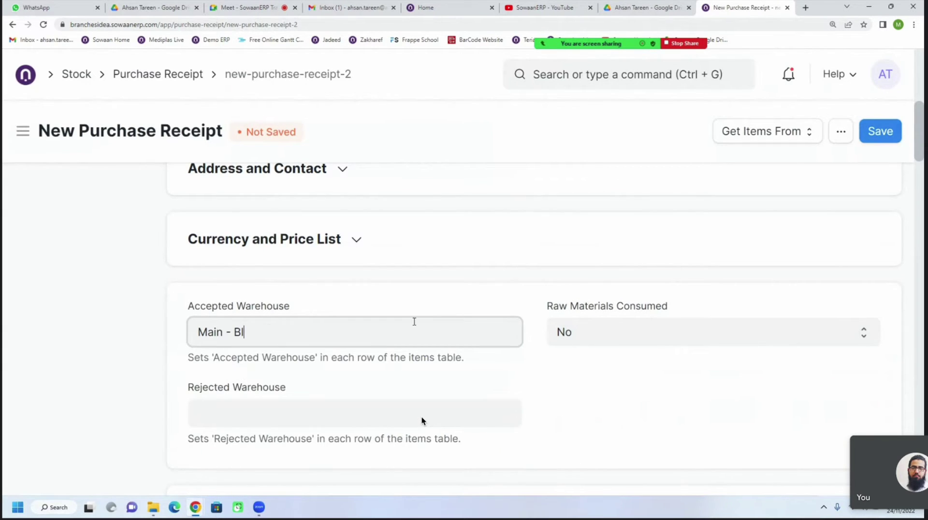
Review the items, the 3,620.00 total and the taxes, then save the receipt
{"action": "scroll", "coordinate": [423, 322], "scroll_direction": "down", "scroll_amount": 8}
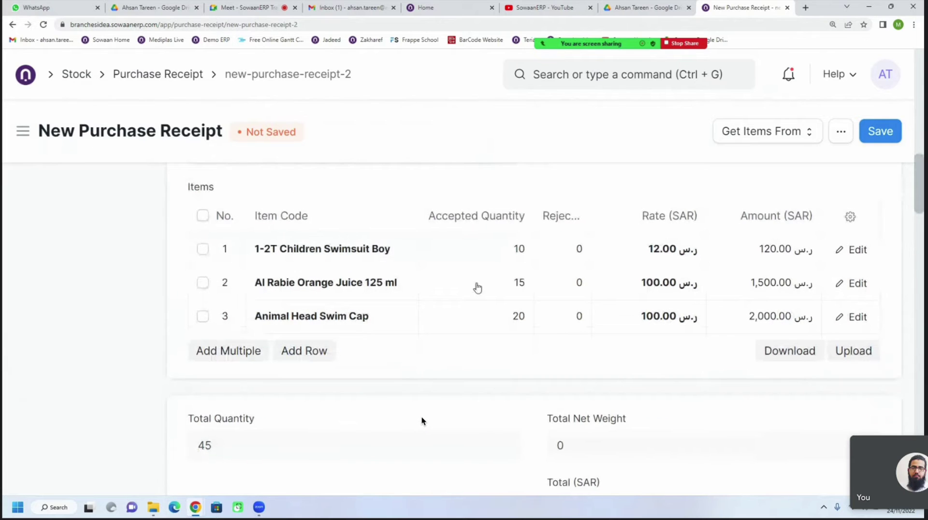
{"action": "scroll", "coordinate": [523, 357], "scroll_direction": "down", "scroll_amount": 4}
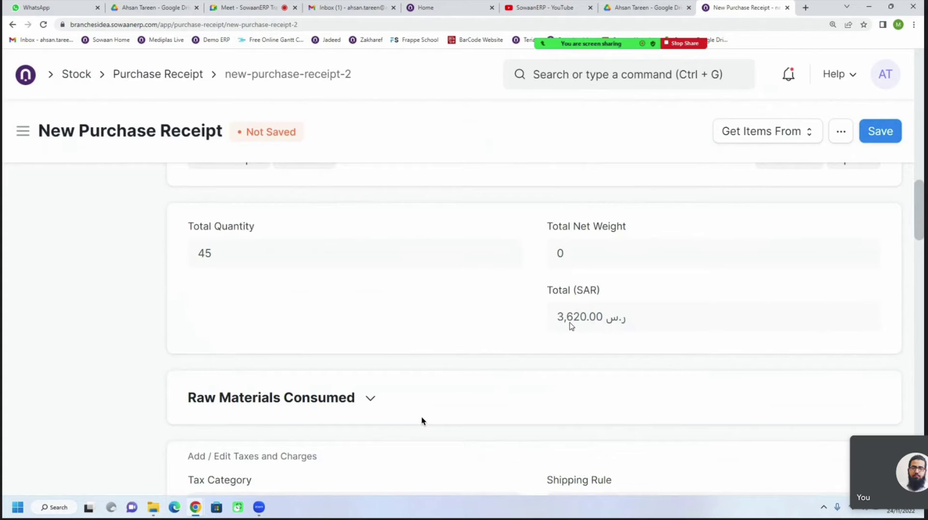
{"action": "left_click_drag", "start_coordinate": [562, 318], "coordinate": [586, 320]}
{"action": "left_click", "coordinate": [576, 342]}
{"action": "scroll", "coordinate": [483, 333], "scroll_direction": "down", "scroll_amount": 5}
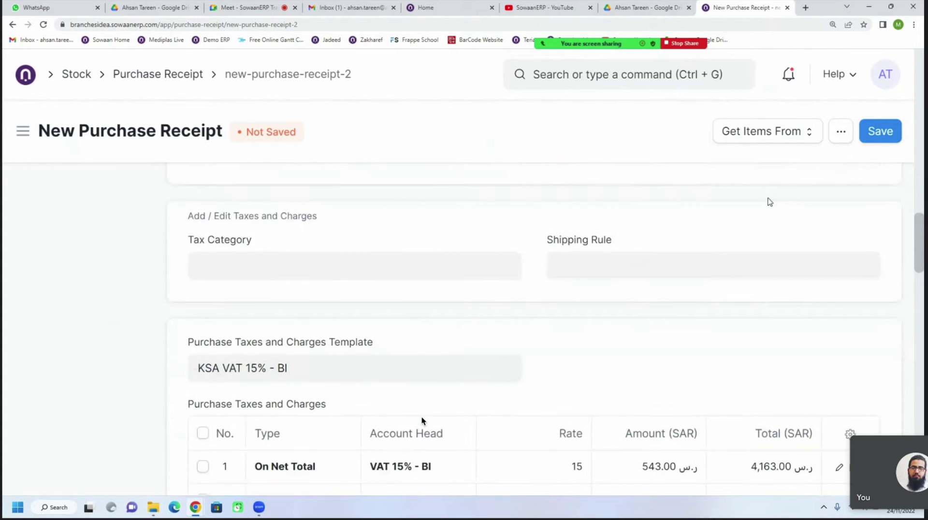
{"action": "scroll", "coordinate": [620, 338], "scroll_direction": "down", "scroll_amount": 3}
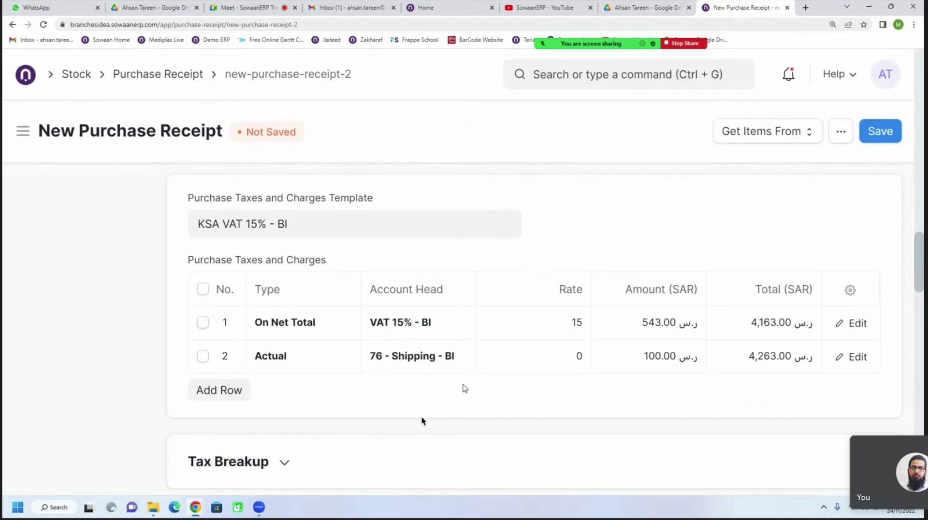
{"action": "left_click", "coordinate": [880, 134]}
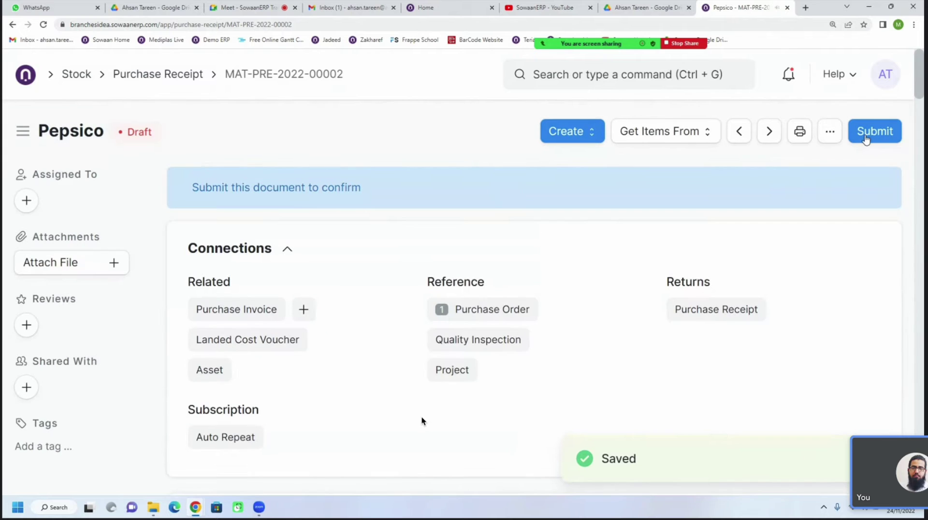
Submit receipt MAT-PRE-2022-00002, confirm, and list its Stock and Accounting Ledger views
{"action": "left_click", "coordinate": [865, 140]}
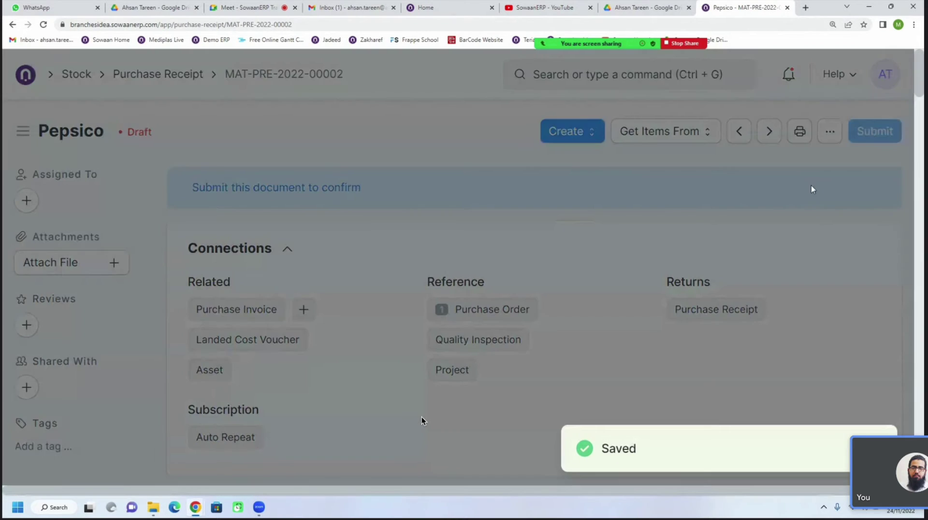
{"action": "left_click", "coordinate": [662, 200]}
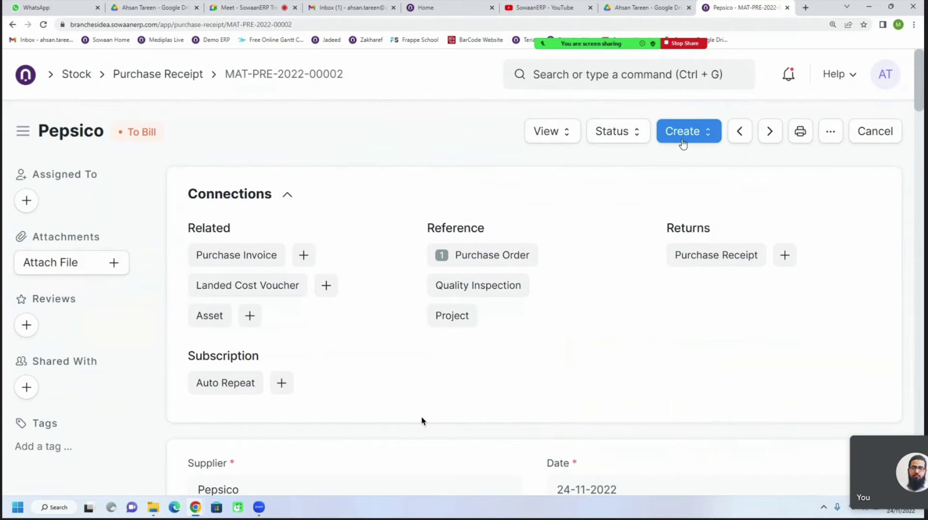
{"action": "left_click", "coordinate": [553, 134]}
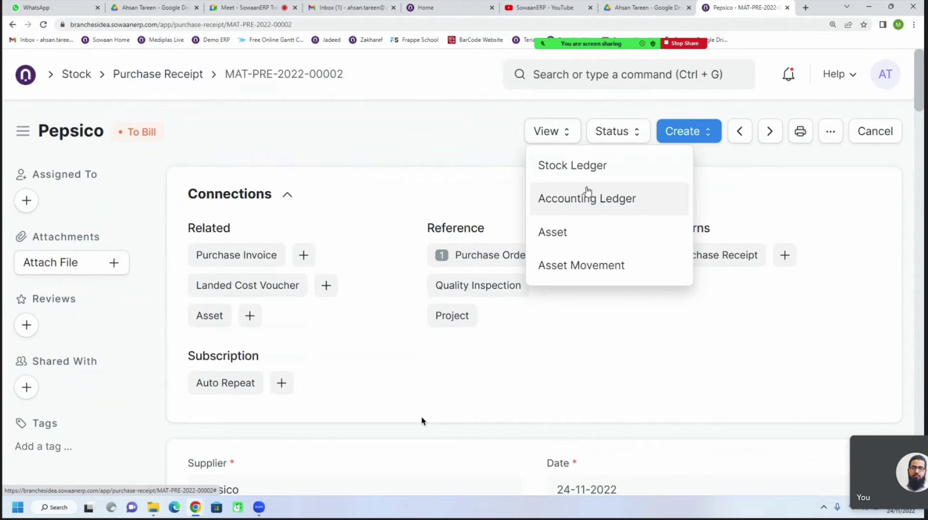
Open the receipt's Stock Ledger and widen the Item and Item Name columns
{"action": "left_click", "coordinate": [584, 169]}
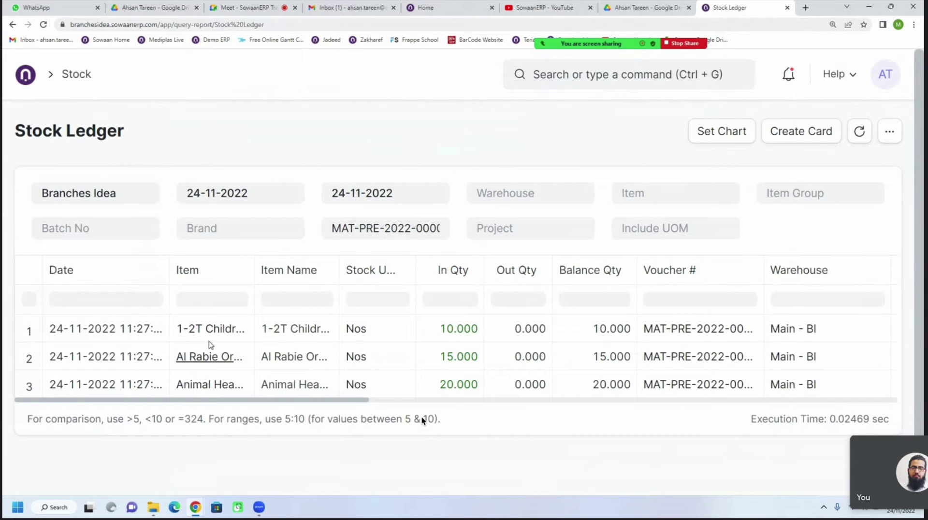
{"action": "left_click_drag", "start_coordinate": [255, 270], "coordinate": [358, 270]}
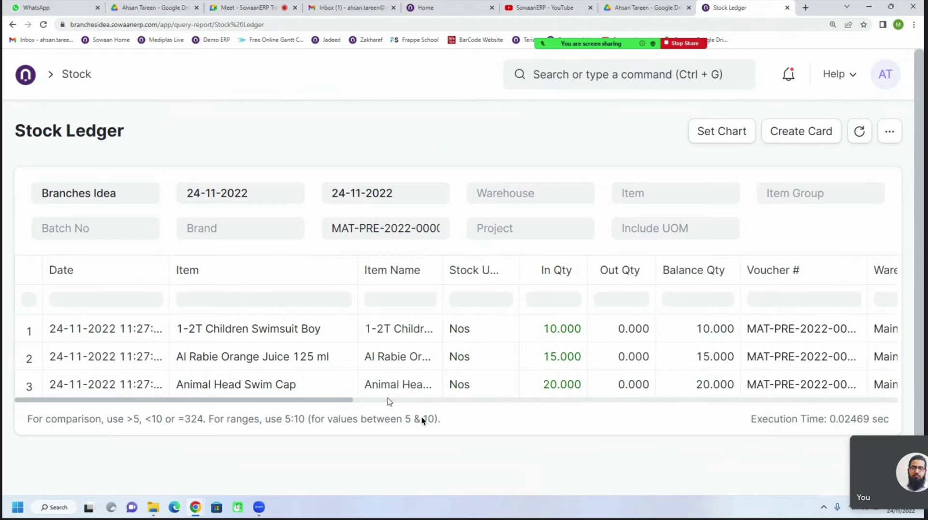
{"action": "left_click_drag", "start_coordinate": [348, 401], "coordinate": [392, 410]}
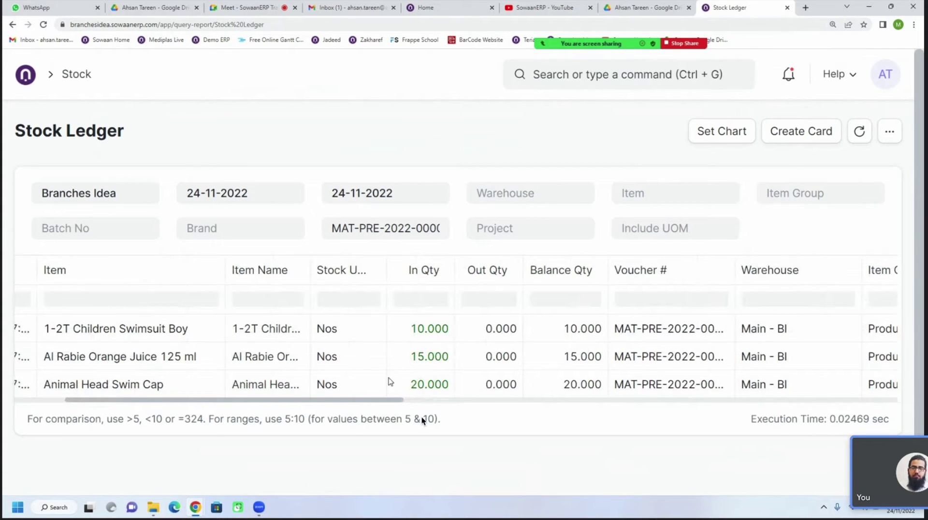
{"action": "left_click_drag", "start_coordinate": [310, 269], "coordinate": [381, 265]}
{"action": "left_click_drag", "start_coordinate": [385, 404], "coordinate": [499, 406]}
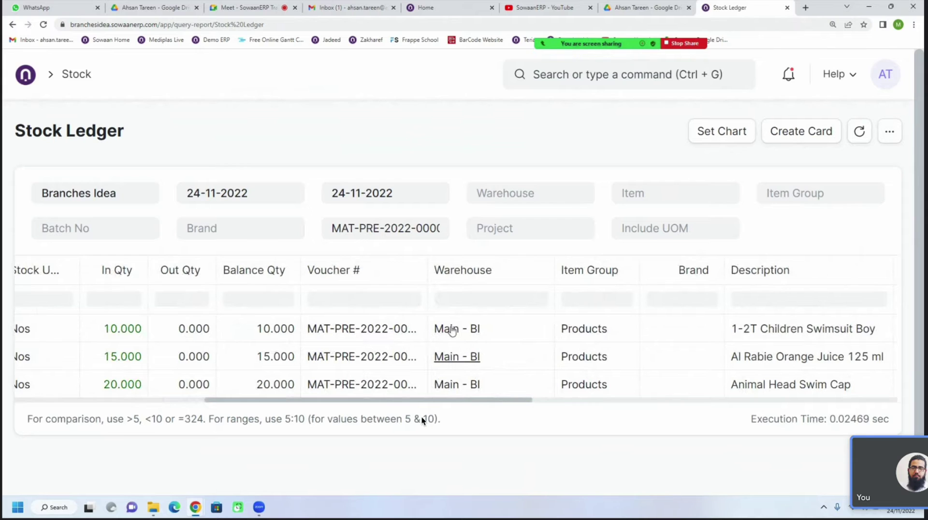
{"action": "left_click_drag", "start_coordinate": [497, 404], "coordinate": [290, 407]}
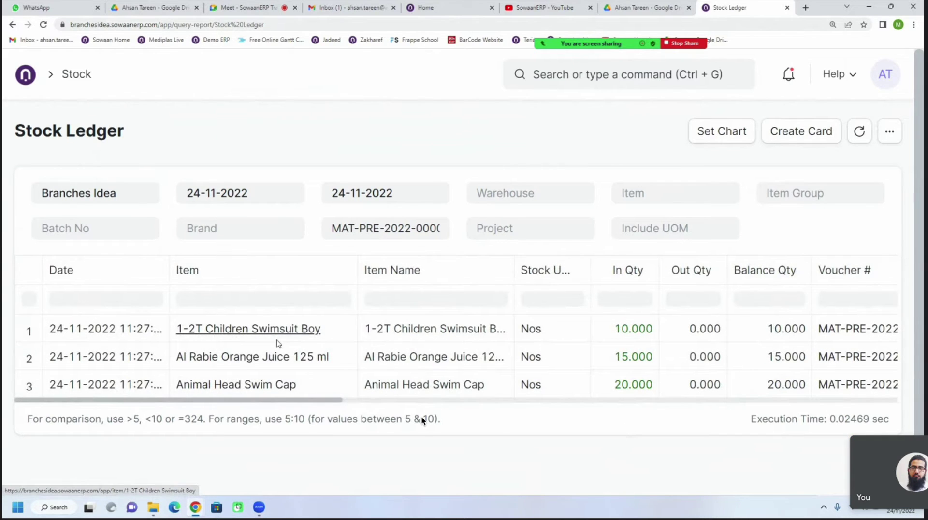
Open the Al Rabie Orange Juice 125 ml item from the ledger and scroll through its form
{"action": "left_click", "coordinate": [260, 360]}
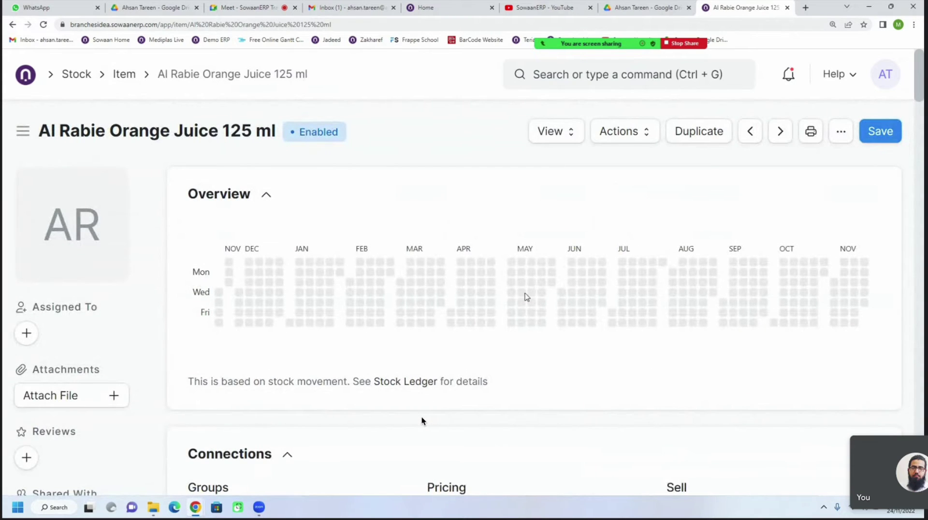
{"action": "scroll", "coordinate": [503, 351], "scroll_direction": "down", "scroll_amount": 8}
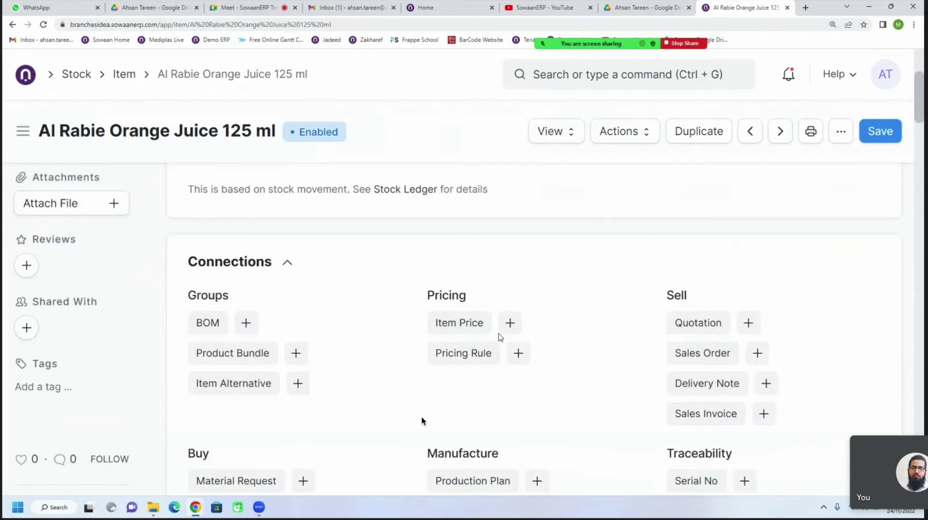
{"action": "scroll", "coordinate": [422, 421], "scroll_direction": "down", "scroll_amount": 7}
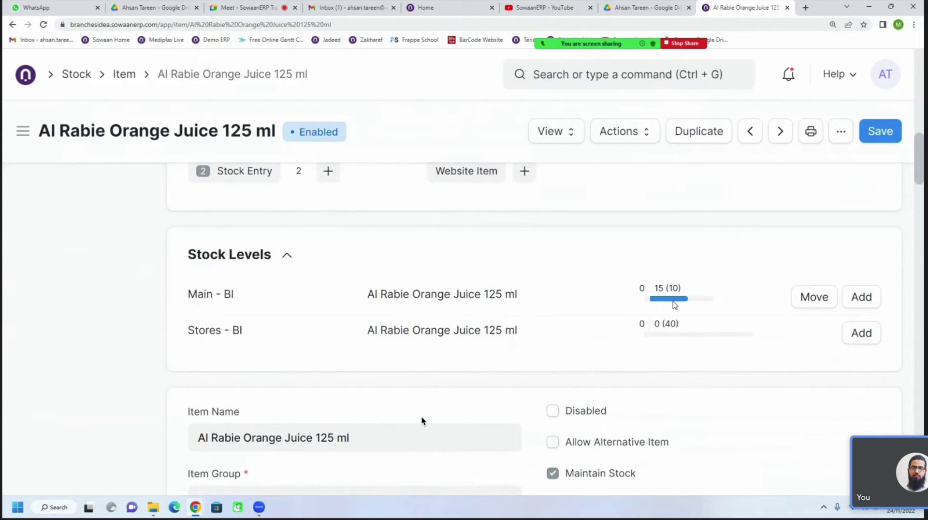
{"action": "mouse_move", "coordinate": [674, 304]}
{"action": "scroll", "coordinate": [422, 420], "scroll_direction": "up", "scroll_amount": 10}
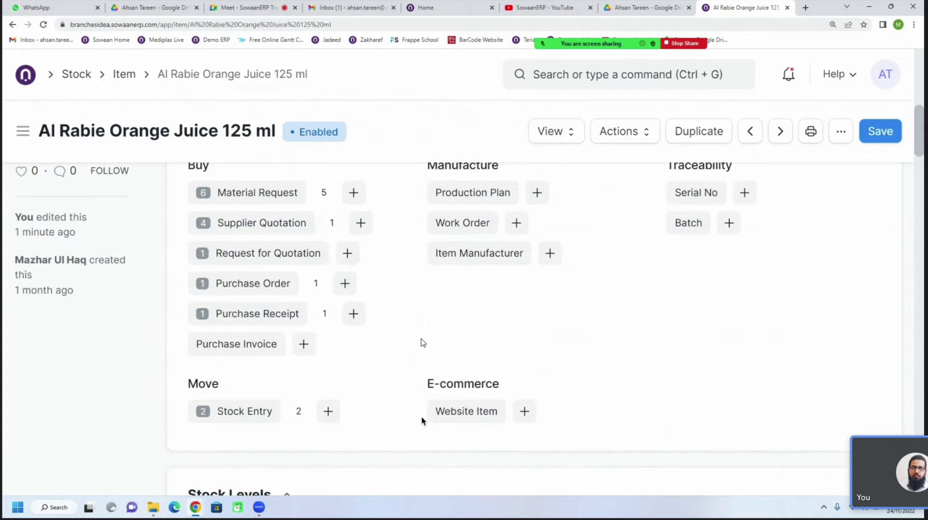
{"action": "scroll", "coordinate": [422, 420], "scroll_direction": "up", "scroll_amount": 1}
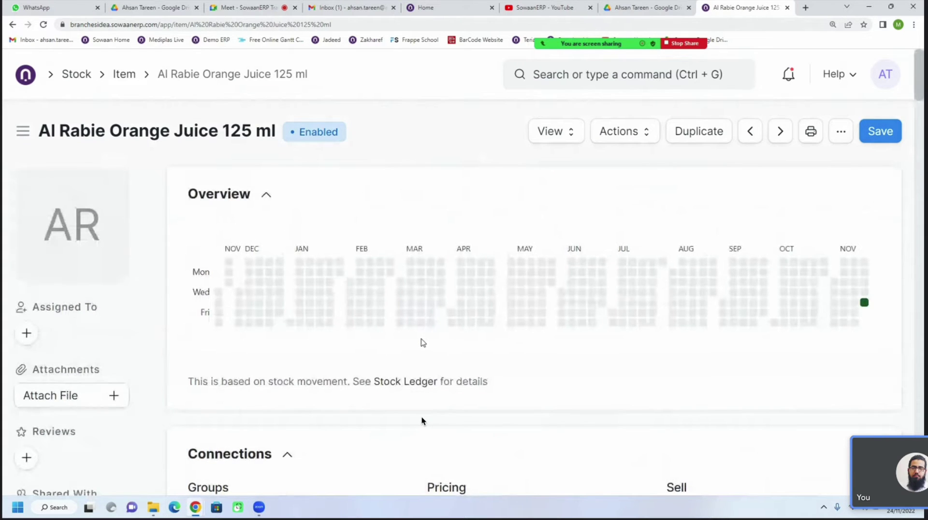
{"action": "scroll", "coordinate": [422, 421], "scroll_direction": "down", "scroll_amount": 5}
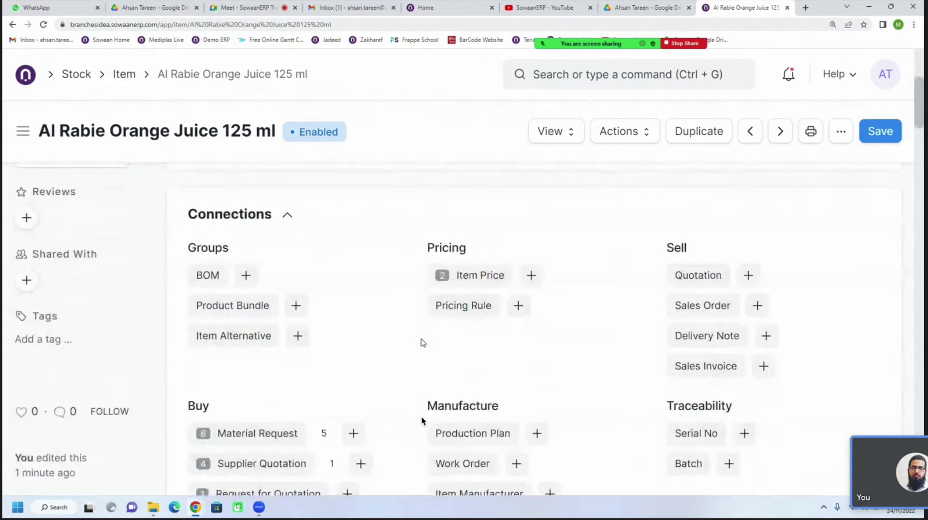
{"action": "scroll", "coordinate": [422, 420], "scroll_direction": "down", "scroll_amount": 3}
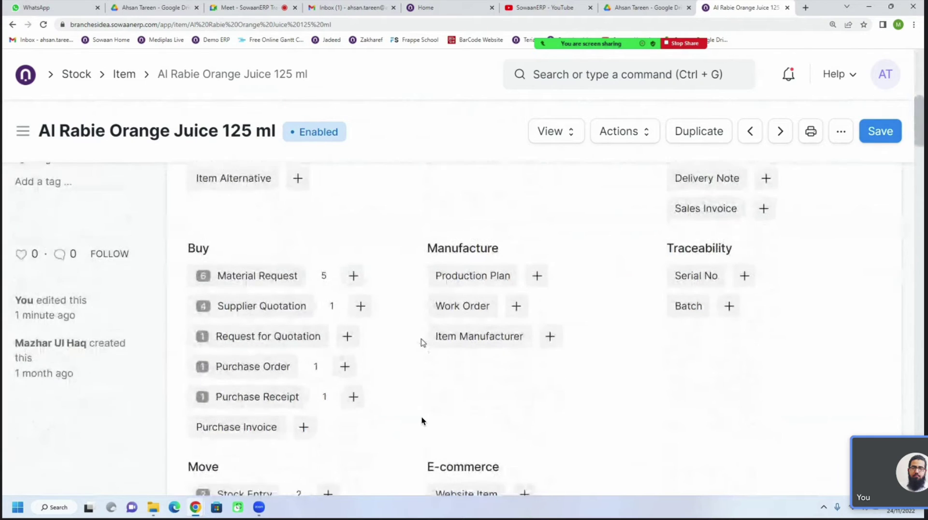
{"action": "scroll", "coordinate": [422, 420], "scroll_direction": "down", "scroll_amount": 4}
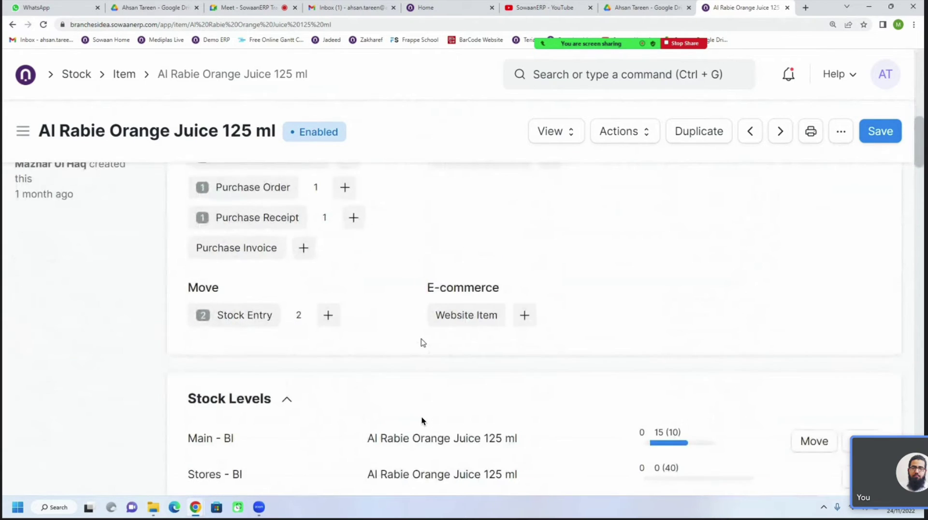
{"action": "scroll", "coordinate": [421, 420], "scroll_direction": "down", "scroll_amount": 2}
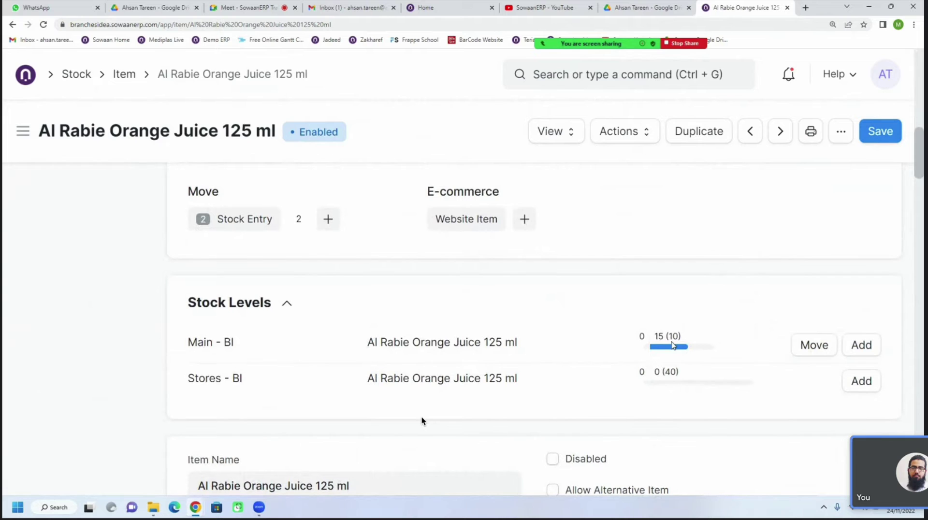
{"action": "scroll", "coordinate": [422, 421], "scroll_direction": "down", "scroll_amount": 8}
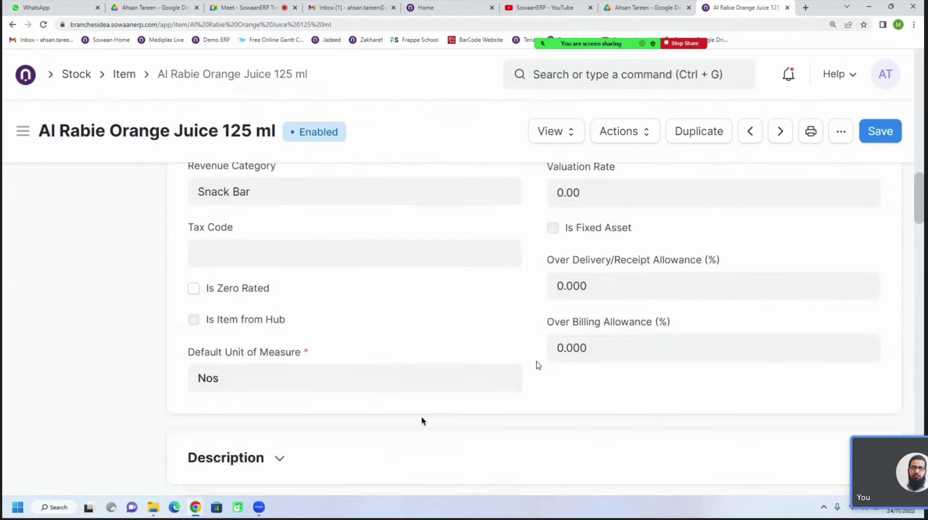
{"action": "scroll", "coordinate": [422, 421], "scroll_direction": "down", "scroll_amount": 13}
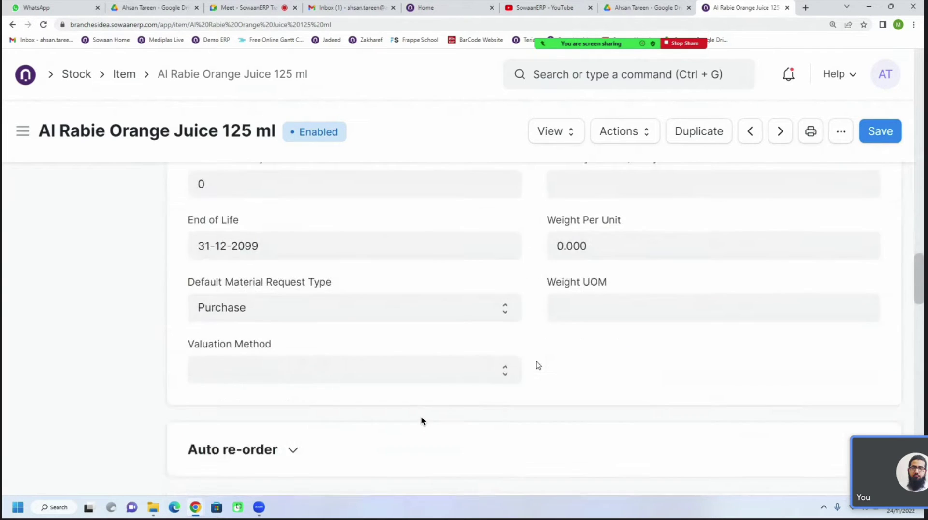
{"action": "scroll", "coordinate": [538, 365], "scroll_direction": "down", "scroll_amount": 2}
Expand the Auto re-order section and add an empty reorder row
{"action": "left_click", "coordinate": [216, 334]}
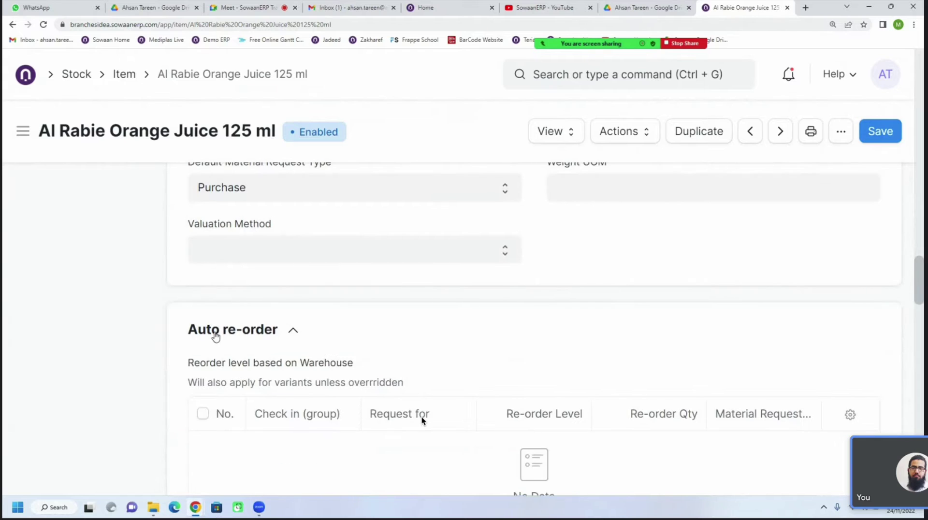
{"action": "scroll", "coordinate": [216, 334], "scroll_direction": "down", "scroll_amount": 2}
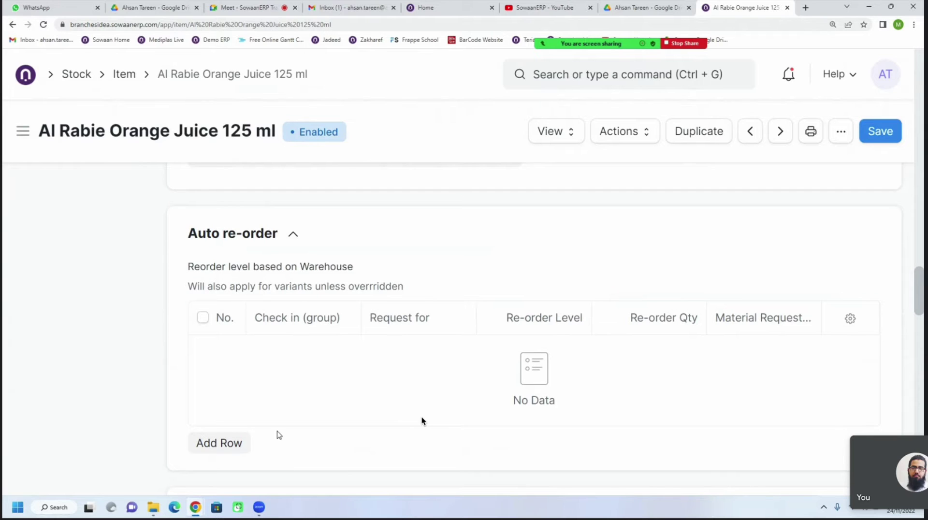
{"action": "left_click", "coordinate": [244, 443]}
{"action": "left_click", "coordinate": [432, 261]}
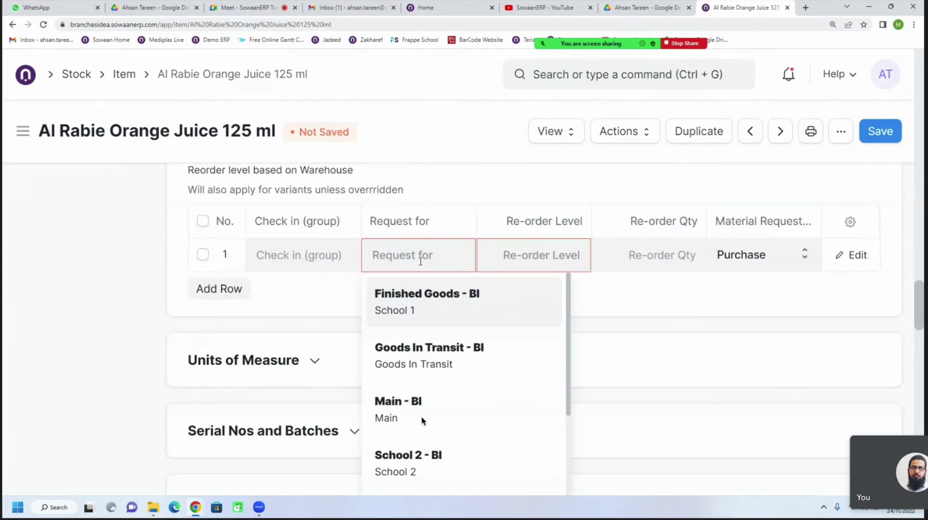
Set the reorder row to Main - BI with re-order level 15 and re-order qty 50
{"action": "left_click", "coordinate": [396, 401]}
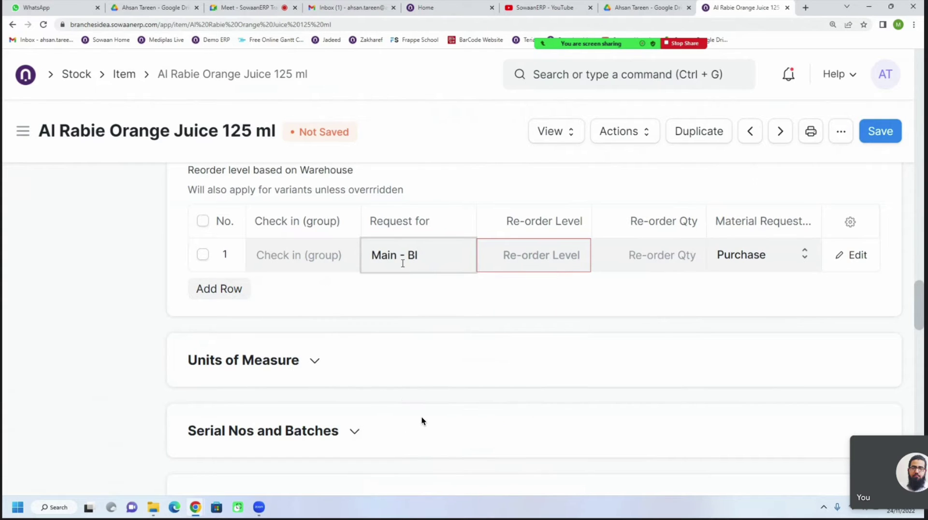
{"action": "left_click", "coordinate": [558, 264]}
{"action": "type", "text": "15"}
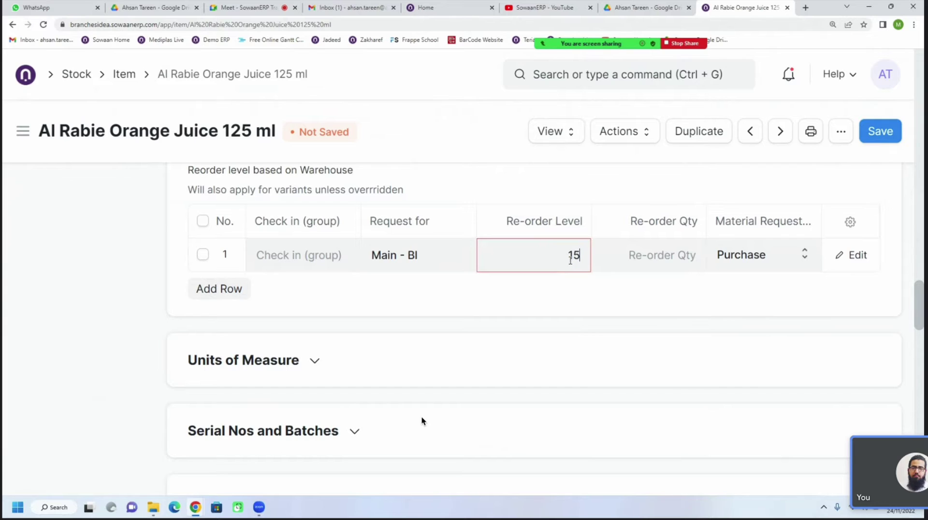
{"action": "left_click", "coordinate": [673, 257]}
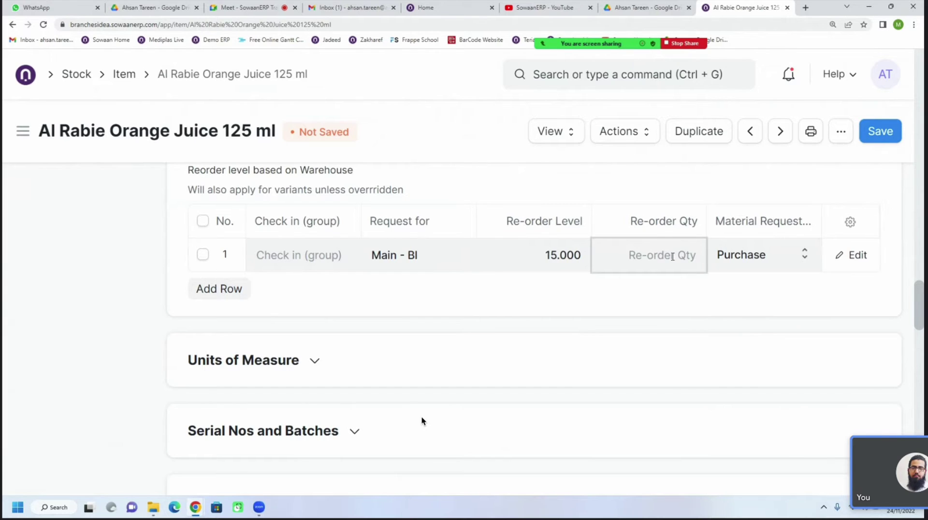
{"action": "type", "text": "50"}
{"action": "left_click", "coordinate": [665, 298]}
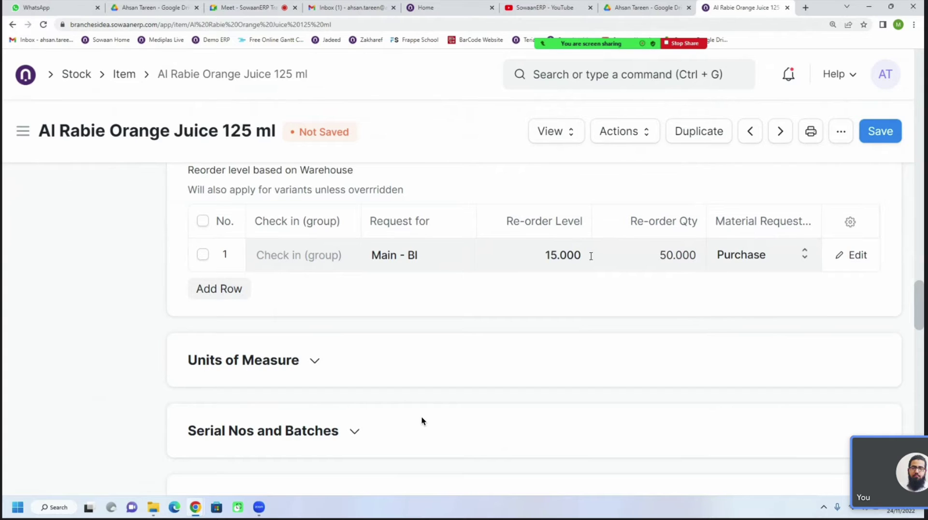
{"action": "left_click", "coordinate": [663, 254]}
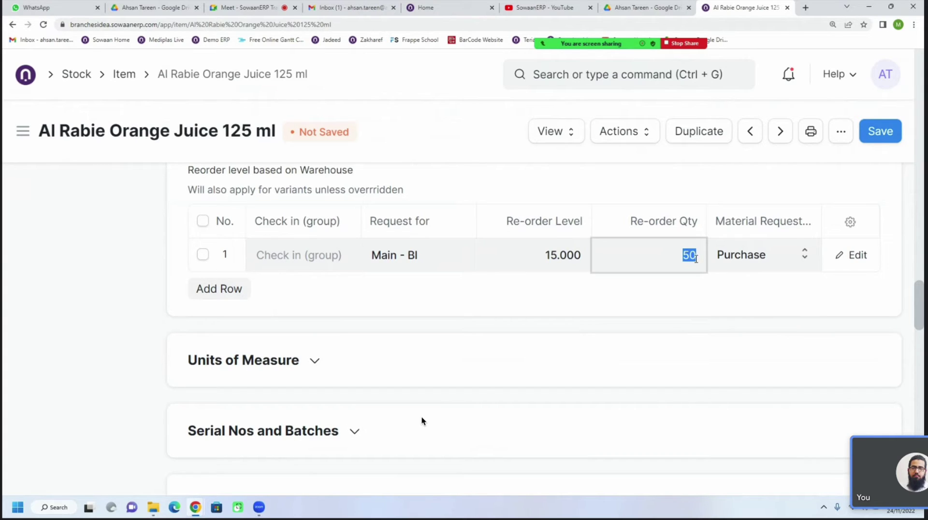
{"action": "left_click", "coordinate": [734, 266]}
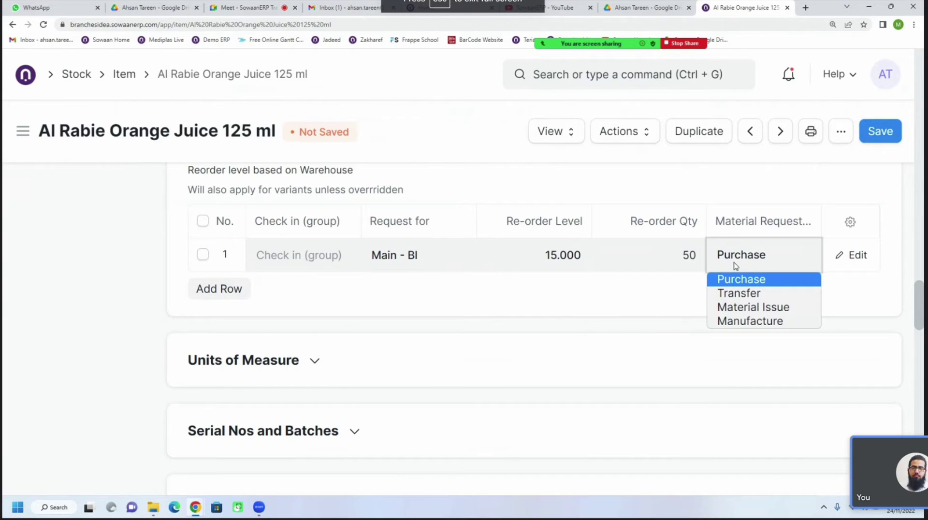
Keep Purchase as the request type, save the item, and return to the Stock Ledger
{"action": "left_click", "coordinate": [873, 518]}
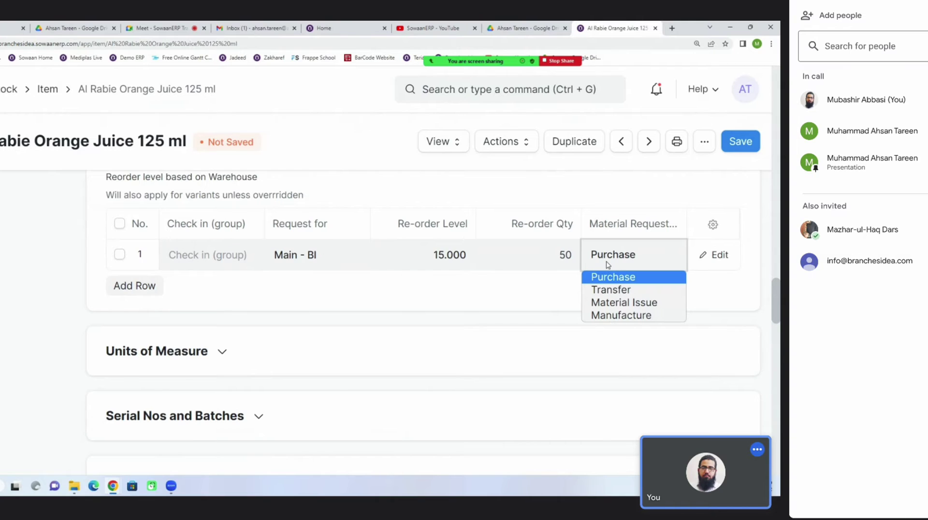
{"action": "left_click", "coordinate": [872, 518]}
{"action": "left_click", "coordinate": [806, 208]}
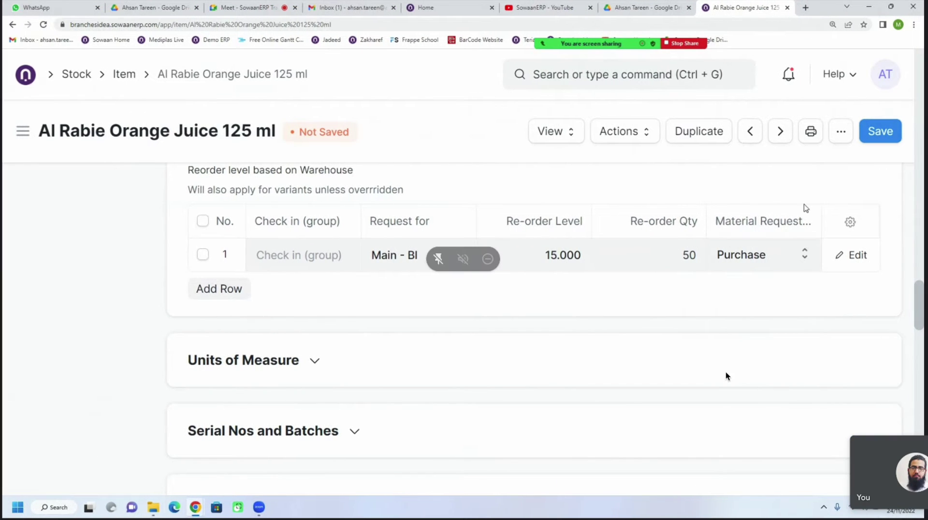
{"action": "left_click", "coordinate": [885, 136]}
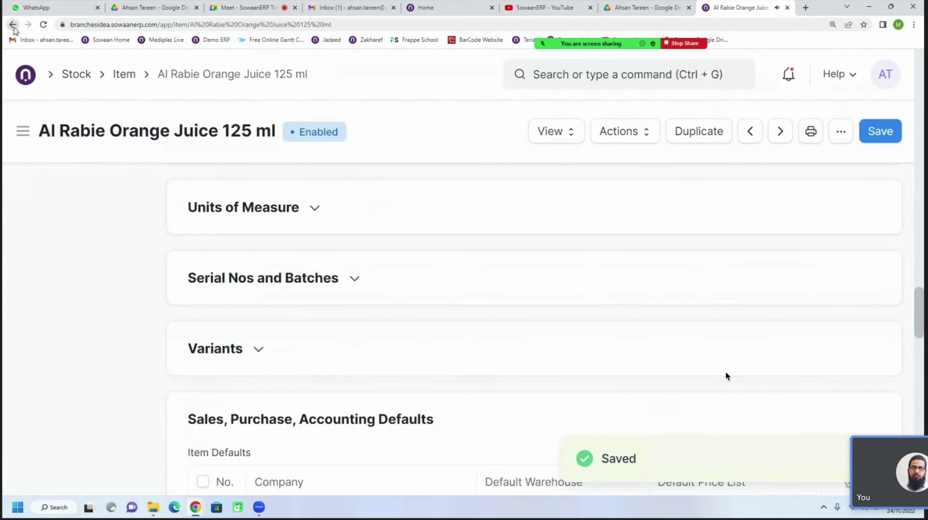
{"action": "left_click", "coordinate": [14, 27]}
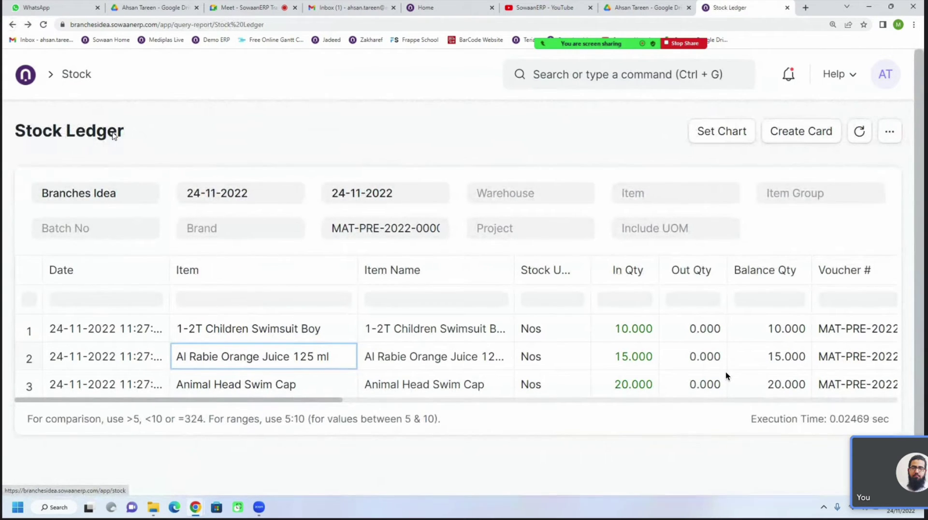
Return to Pepsico receipt MAT-PRE-2022-00002 and open its Stock Ledger from View
{"action": "left_click_drag", "start_coordinate": [122, 140], "coordinate": [16, 150]}
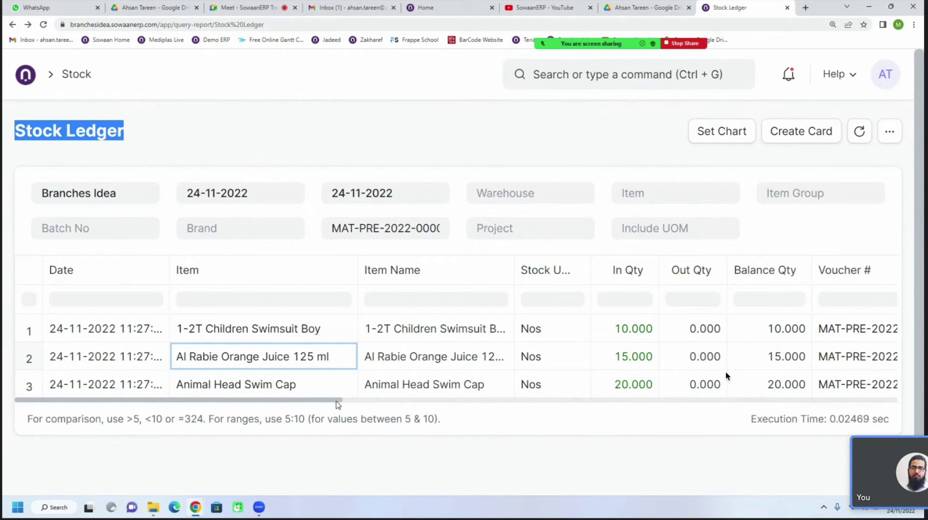
{"action": "left_click_drag", "start_coordinate": [337, 405], "coordinate": [312, 394]}
{"action": "left_click", "coordinate": [13, 25]}
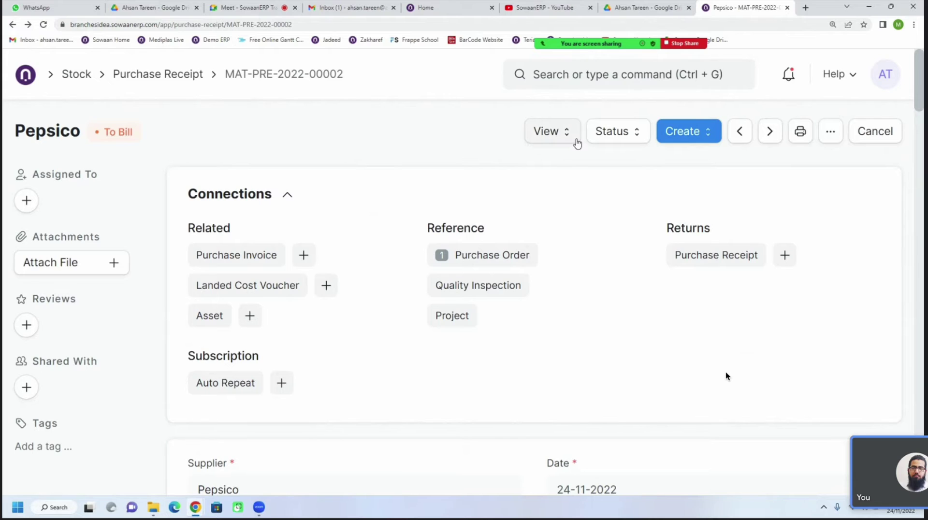
{"action": "left_click", "coordinate": [548, 141]}
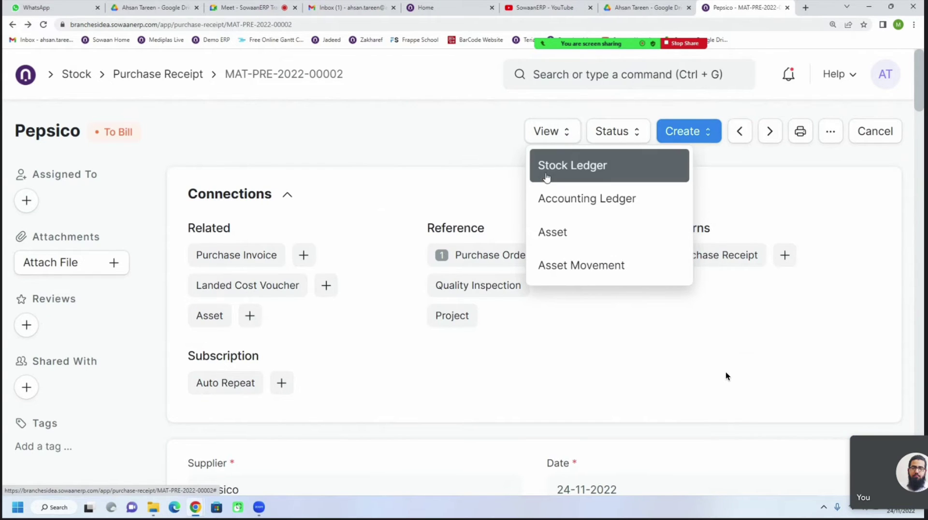
{"action": "left_click", "coordinate": [547, 178]}
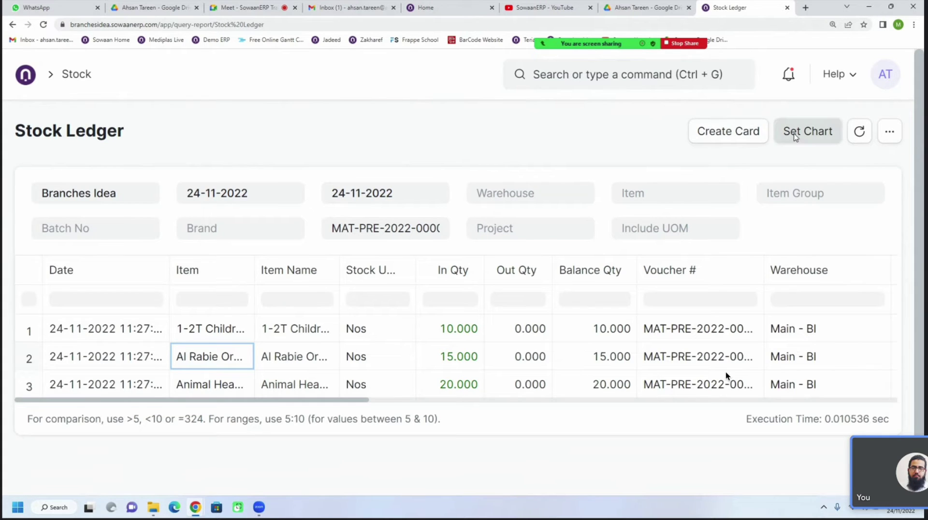
Add a line chart of In Qty by Item to the Stock Ledger
{"action": "left_click", "coordinate": [795, 133]}
{"action": "left_click", "coordinate": [302, 182]}
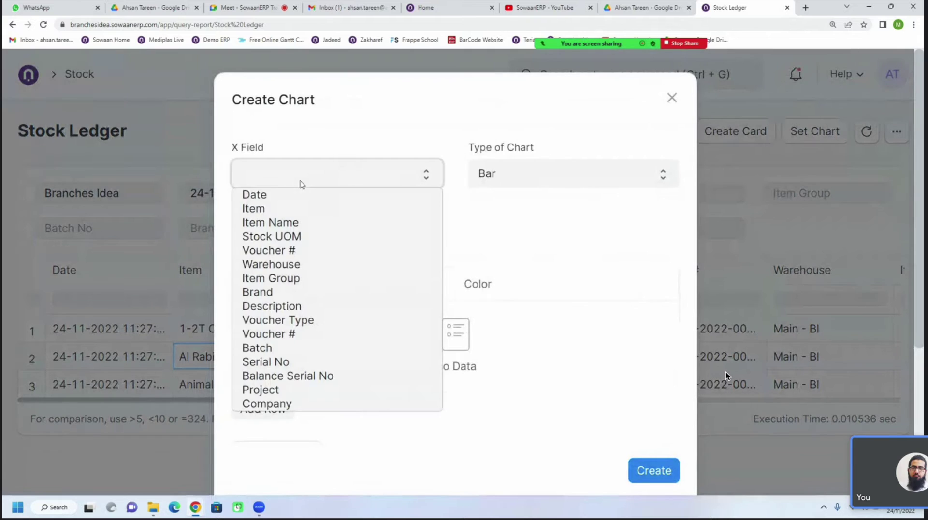
{"action": "left_click", "coordinate": [277, 208]}
{"action": "left_click", "coordinate": [490, 182]}
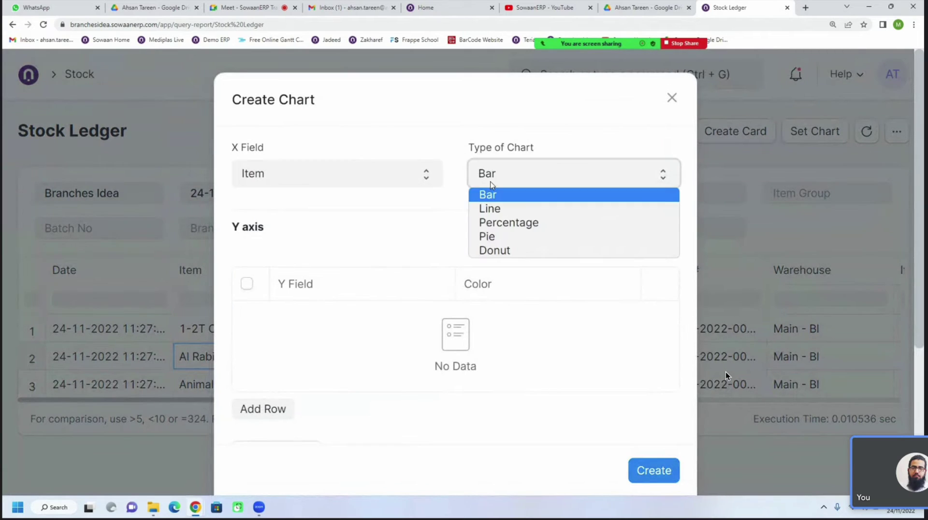
{"action": "left_click", "coordinate": [489, 208]}
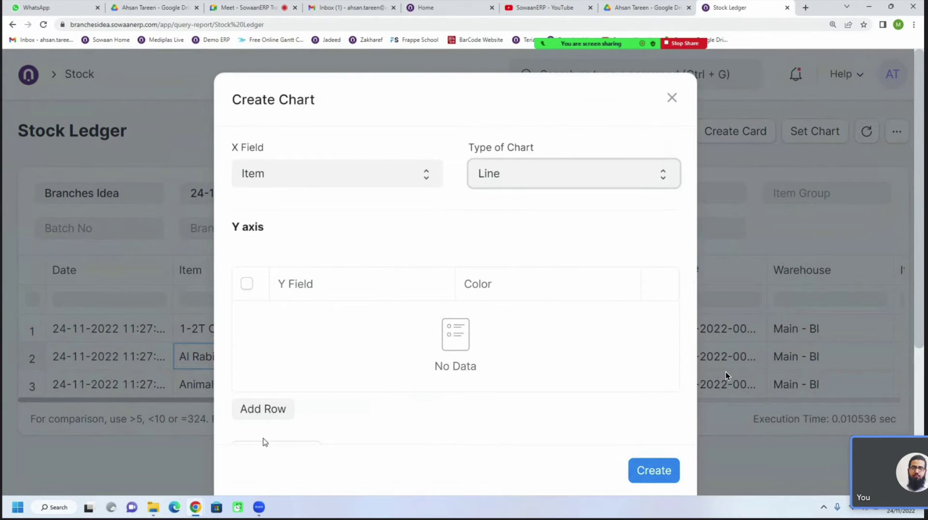
{"action": "left_click", "coordinate": [263, 409]}
{"action": "left_click", "coordinate": [310, 314]}
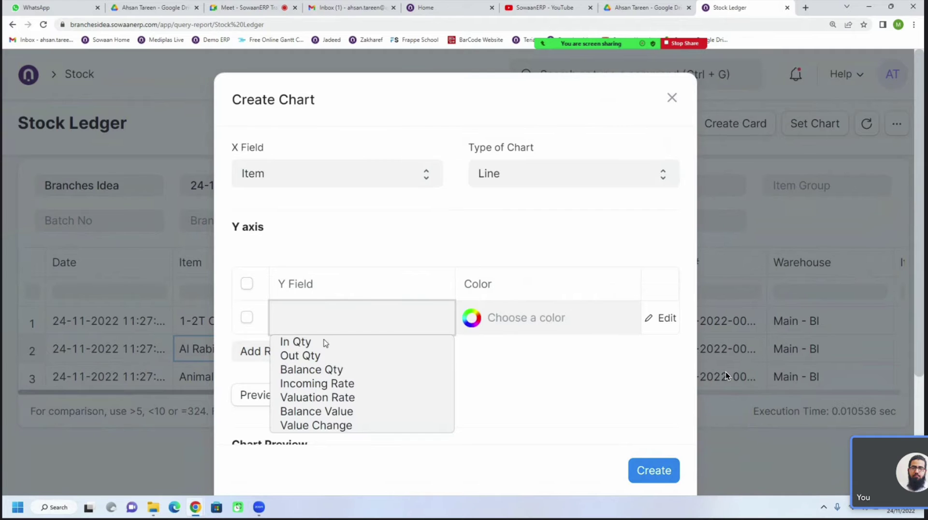
{"action": "left_click", "coordinate": [297, 341]}
{"action": "scroll", "coordinate": [481, 366], "scroll_direction": "down", "scroll_amount": 3}
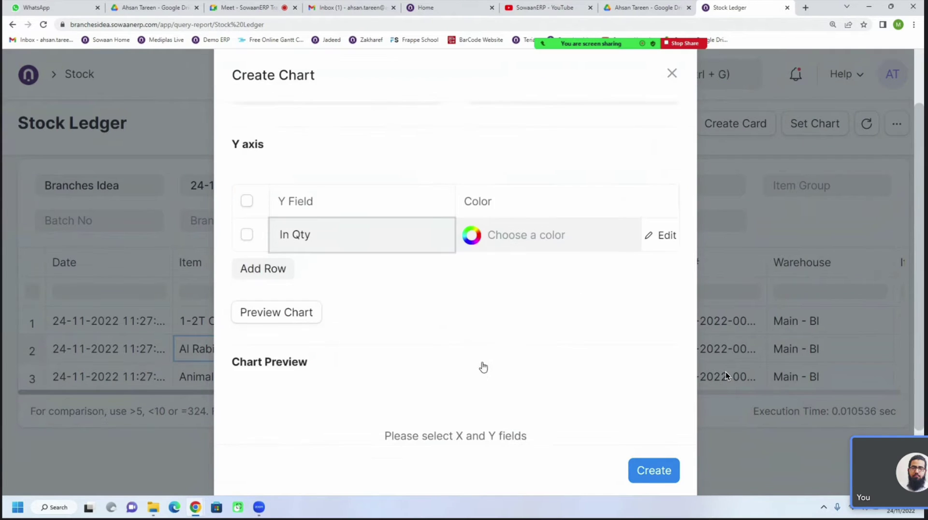
{"action": "left_click", "coordinate": [292, 230]}
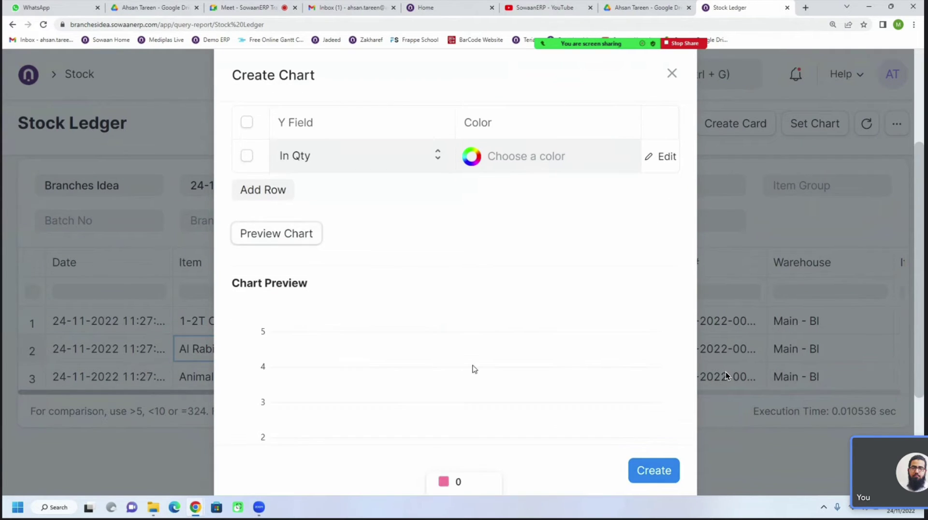
{"action": "left_click", "coordinate": [633, 465]}
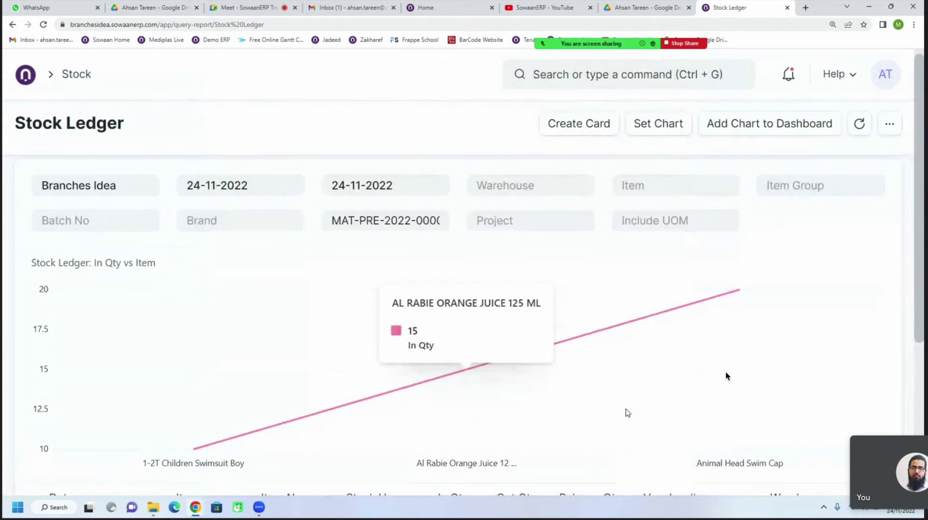
{"action": "scroll", "coordinate": [726, 376], "scroll_direction": "down", "scroll_amount": 3}
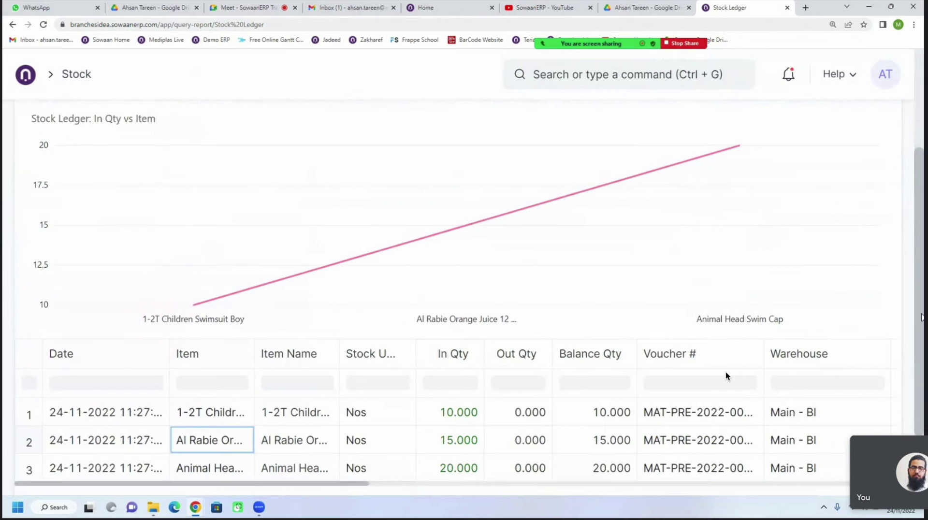
{"action": "scroll", "coordinate": [726, 376], "scroll_direction": "up", "scroll_amount": 3}
{"action": "scroll", "coordinate": [726, 376], "scroll_direction": "up", "scroll_amount": 2}
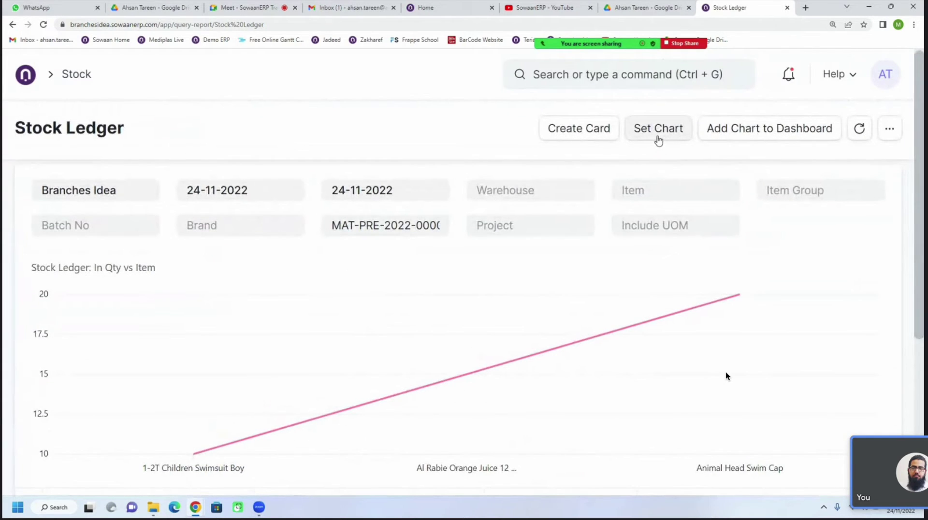
Rebuild the line chart with Balance Value and In Qty as two series
{"action": "left_click", "coordinate": [658, 140]}
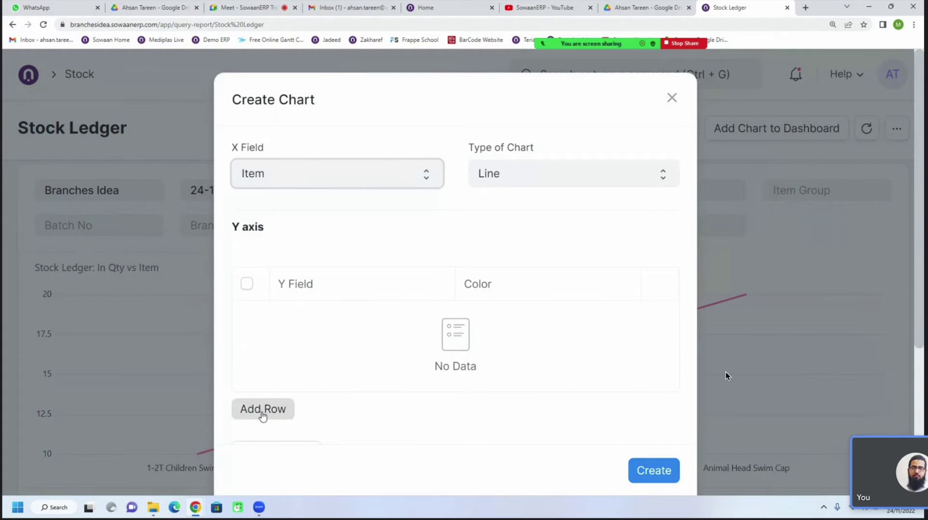
{"action": "left_click", "coordinate": [264, 409]}
{"action": "left_click", "coordinate": [327, 327]}
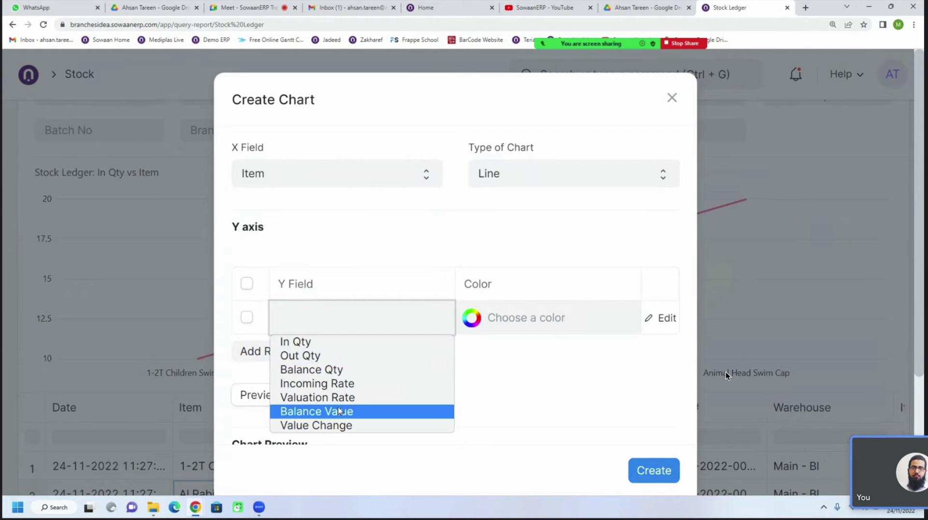
{"action": "left_click", "coordinate": [334, 412]}
{"action": "left_click", "coordinate": [263, 351]}
{"action": "left_click", "coordinate": [308, 351]}
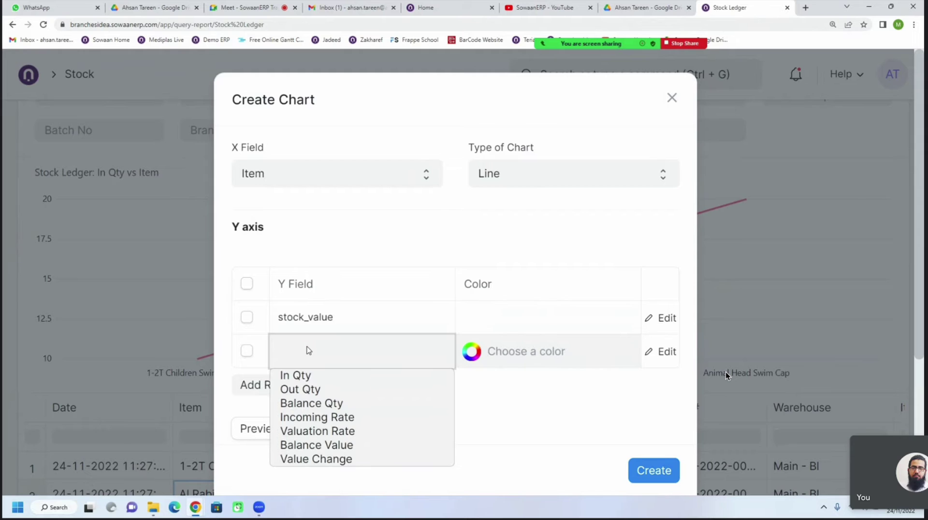
{"action": "left_click", "coordinate": [314, 375]}
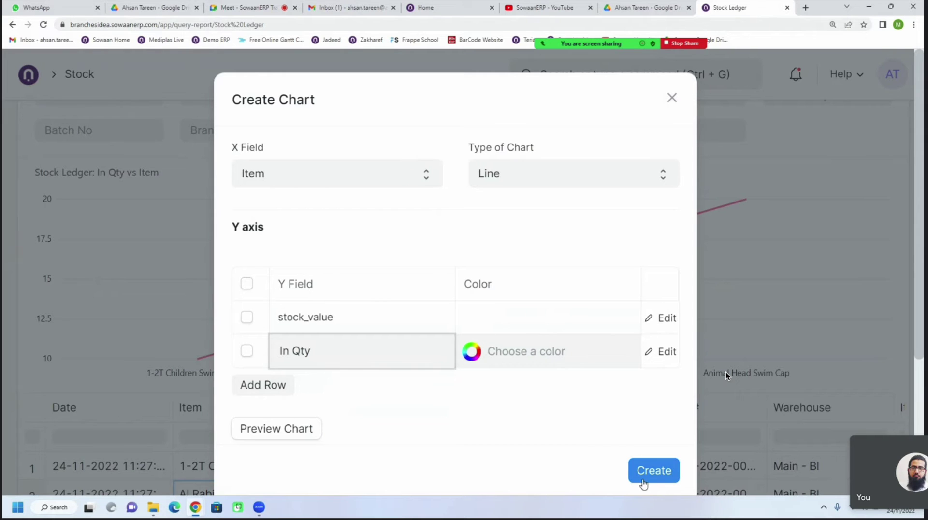
{"action": "left_click", "coordinate": [644, 478]}
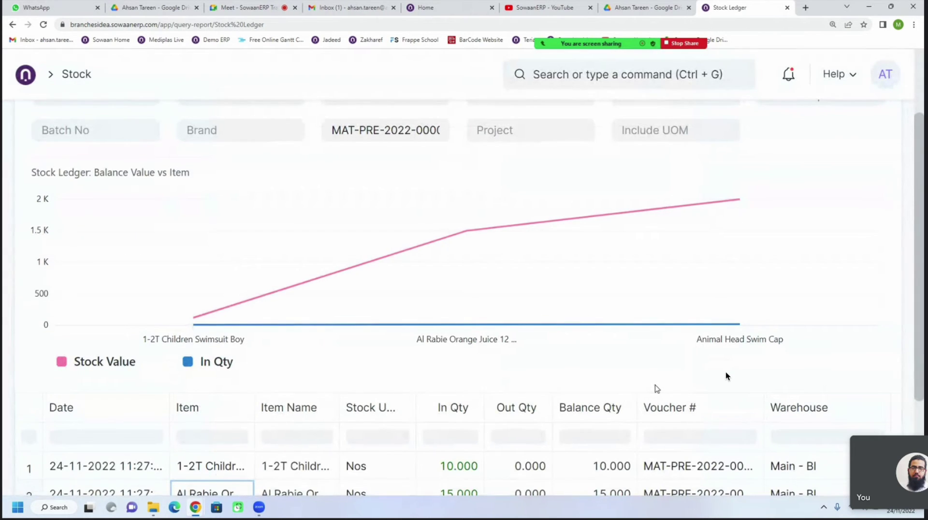
{"action": "left_click_drag", "start_coordinate": [921, 319], "coordinate": [828, 209]}
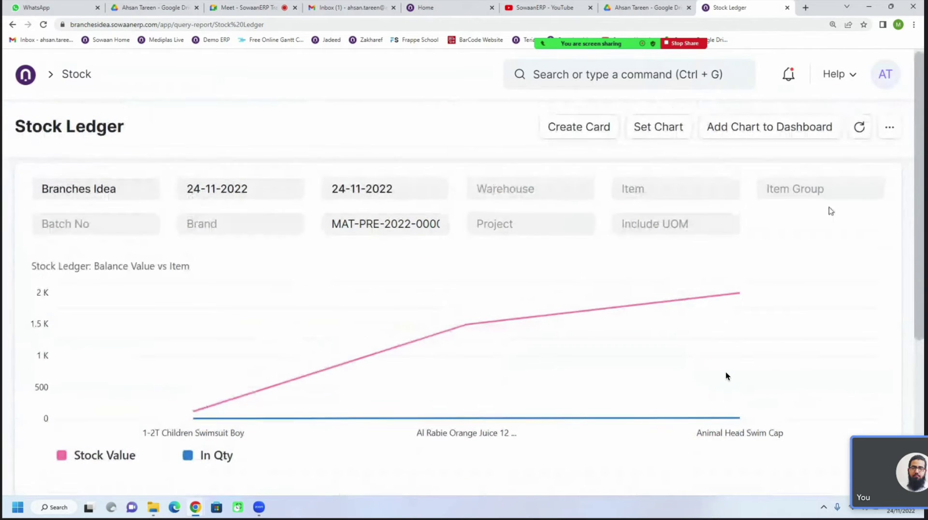
Create a bar chart with In Qty, Balance Qty and Incoming Rate series
{"action": "left_click", "coordinate": [661, 128]}
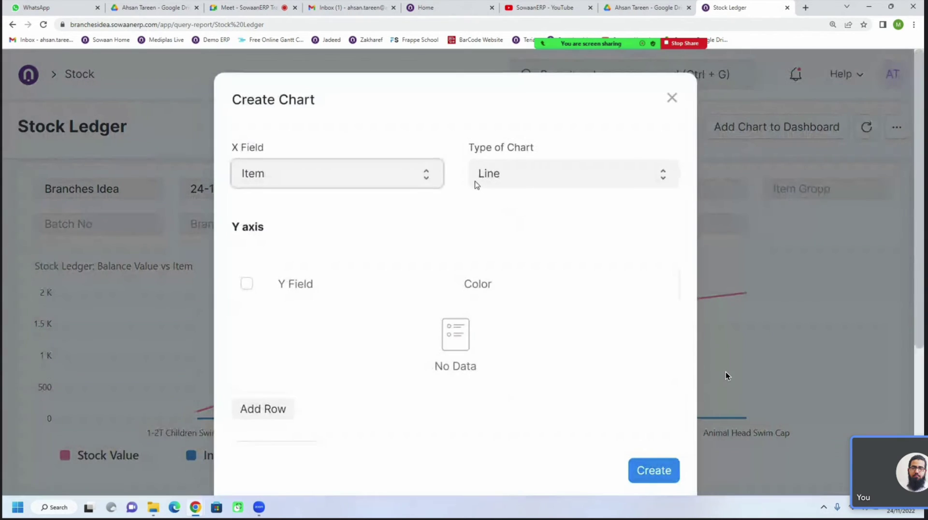
{"action": "left_click", "coordinate": [476, 182]}
{"action": "left_click", "coordinate": [485, 193]}
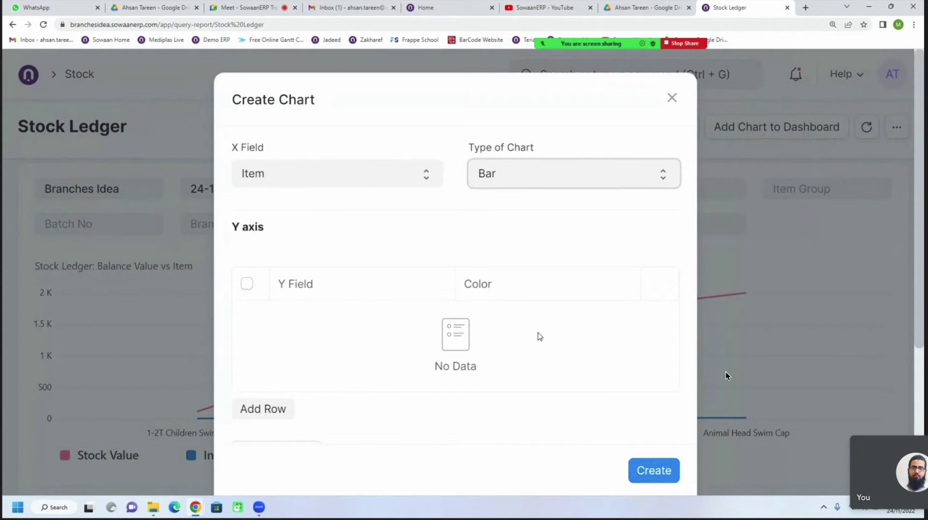
{"action": "left_click", "coordinate": [261, 410]}
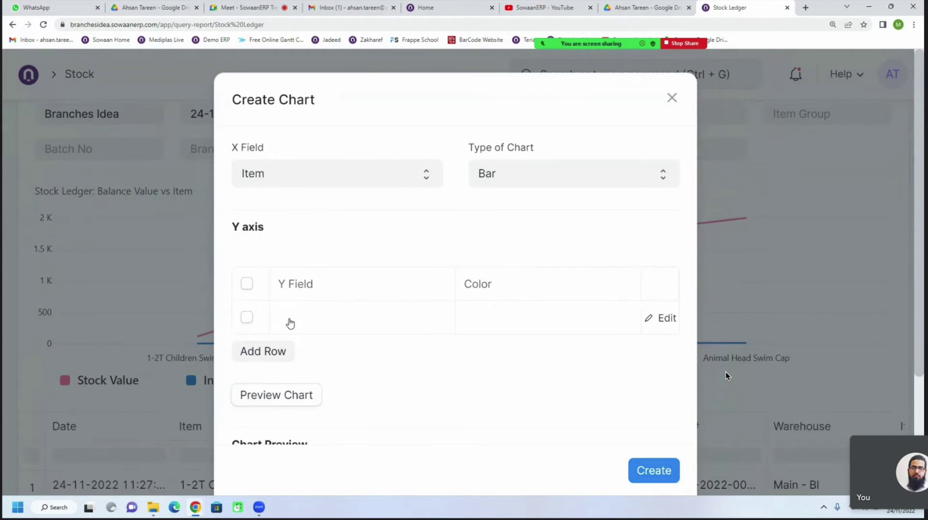
{"action": "left_click", "coordinate": [290, 322]}
{"action": "left_click", "coordinate": [321, 340]}
{"action": "left_click", "coordinate": [275, 353]}
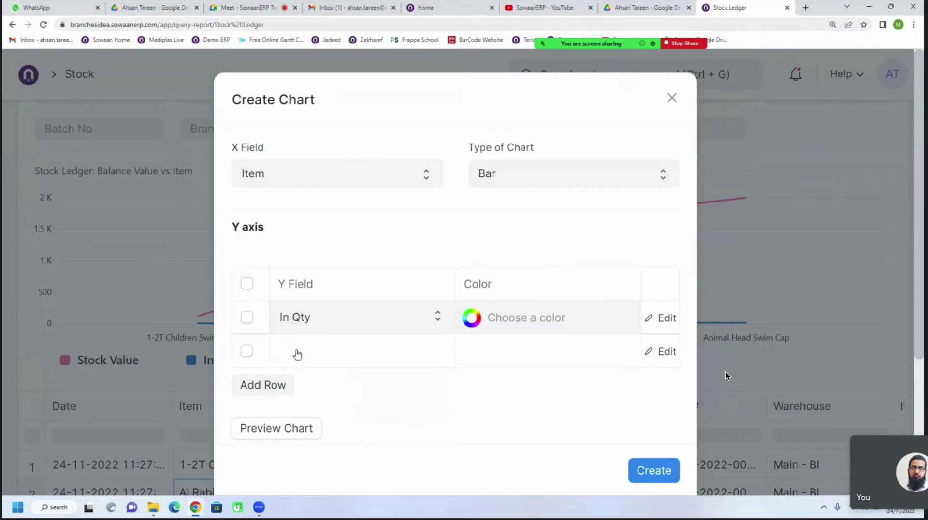
{"action": "left_click", "coordinate": [297, 355]}
{"action": "left_click", "coordinate": [280, 398]}
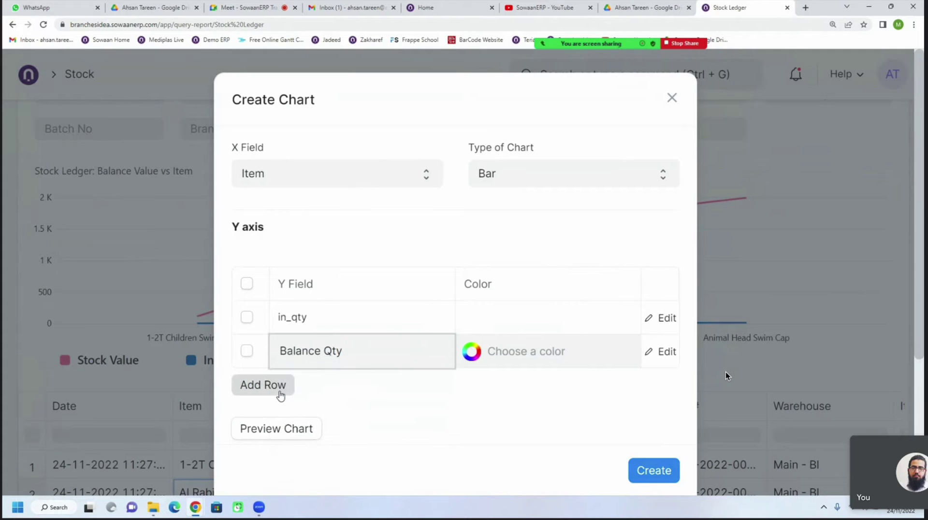
{"action": "left_click", "coordinate": [281, 395]}
{"action": "left_click", "coordinate": [310, 387]}
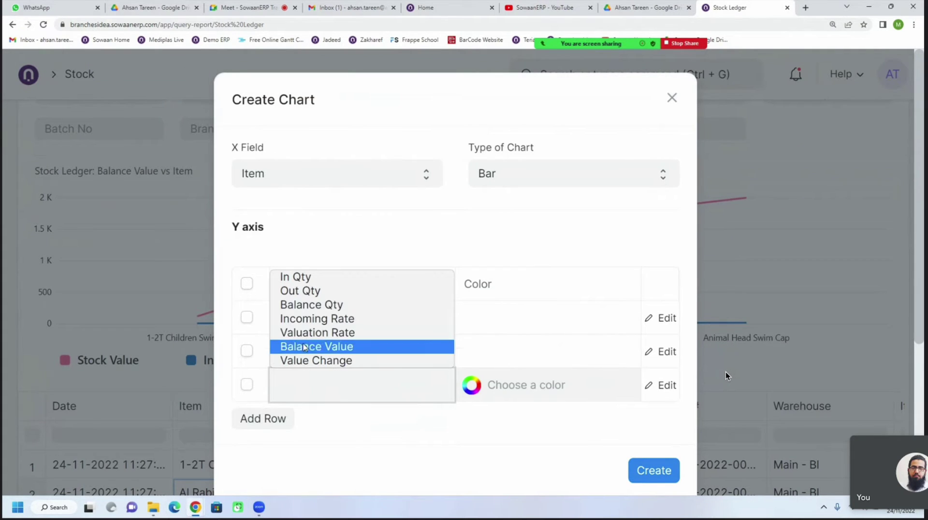
{"action": "left_click", "coordinate": [317, 319]}
{"action": "left_click", "coordinate": [646, 470]}
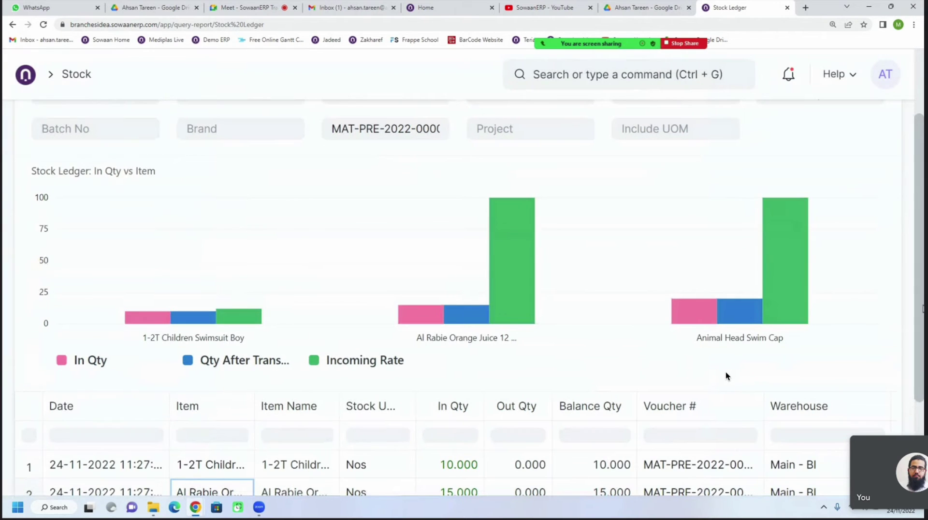
Inspect the bar chart, widen the Item column, and reopen the chart type list
{"action": "scroll", "coordinate": [726, 376], "scroll_direction": "up", "scroll_amount": 1}
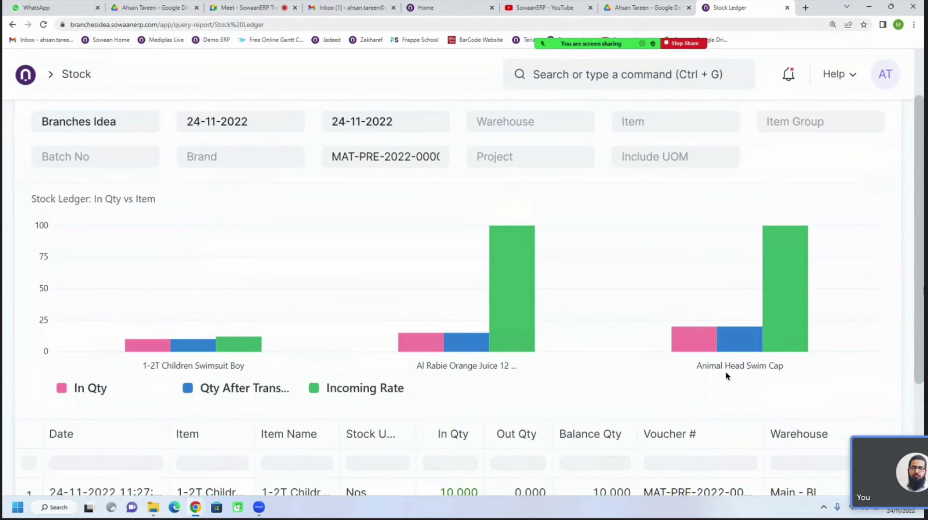
{"action": "mouse_move", "coordinate": [796, 265]}
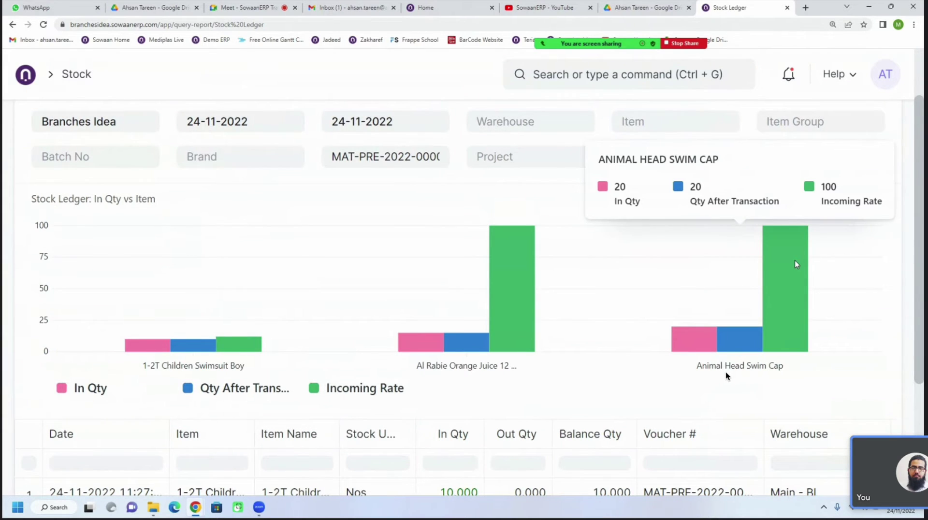
{"action": "mouse_move", "coordinate": [513, 332]}
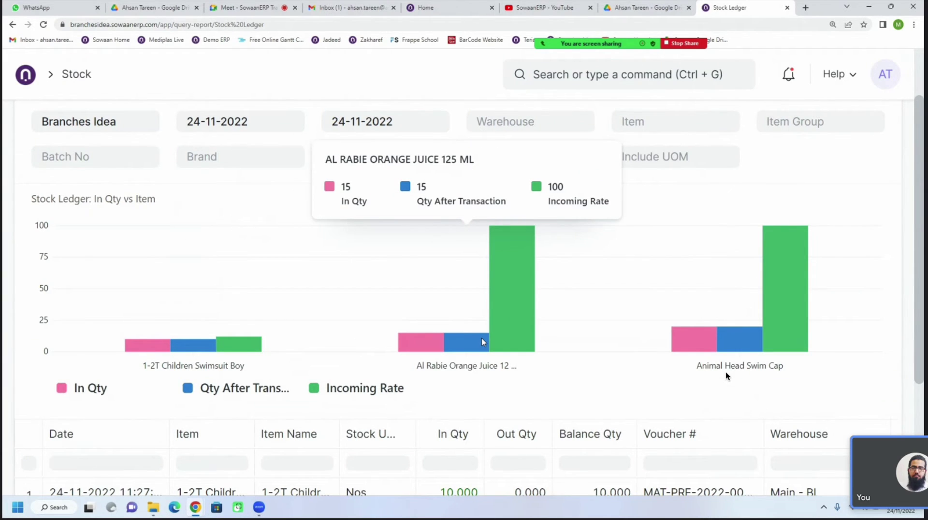
{"action": "mouse_move", "coordinate": [731, 342]}
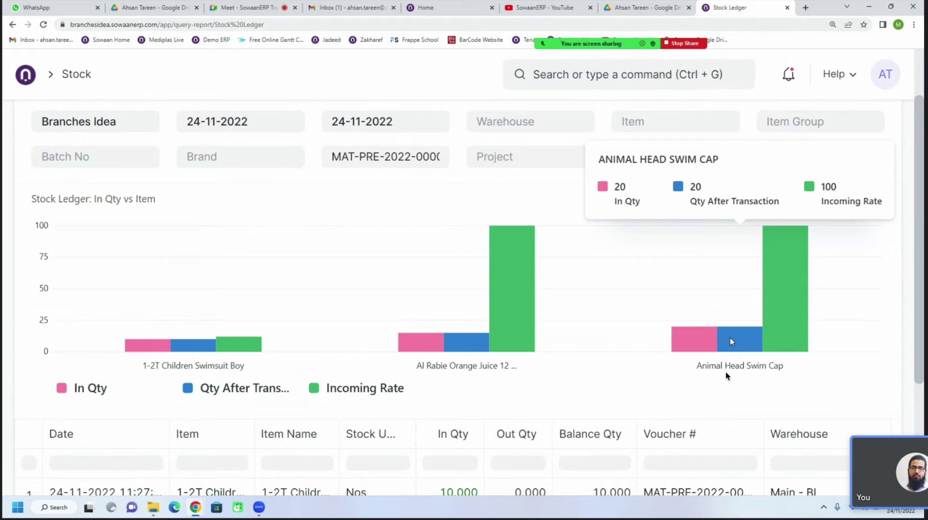
{"action": "scroll", "coordinate": [415, 358], "scroll_direction": "up", "scroll_amount": 2}
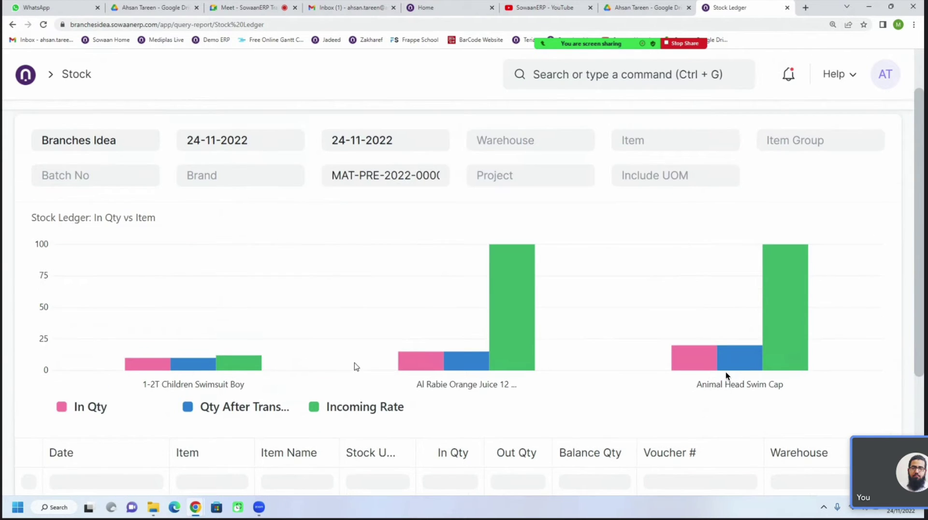
{"action": "scroll", "coordinate": [420, 319], "scroll_direction": "down", "scroll_amount": 4}
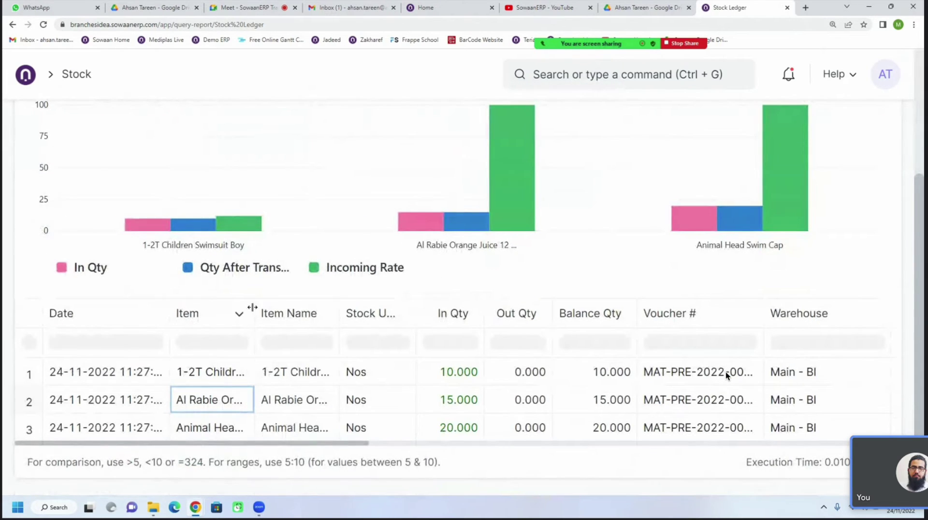
{"action": "left_click_drag", "start_coordinate": [254, 310], "coordinate": [304, 305]}
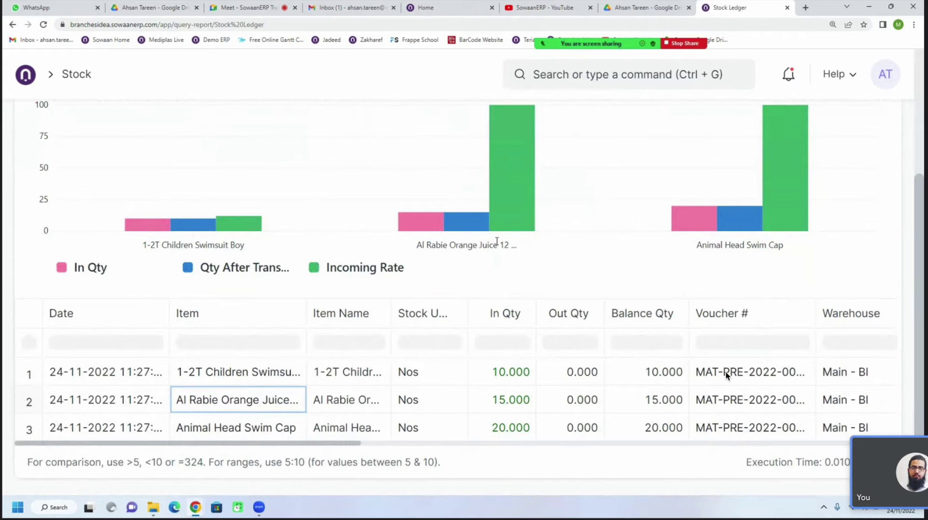
{"action": "mouse_move", "coordinate": [508, 230]}
{"action": "scroll", "coordinate": [507, 229], "scroll_direction": "up", "scroll_amount": 2}
{"action": "scroll", "coordinate": [516, 268], "scroll_direction": "down", "scroll_amount": 2}
{"action": "scroll", "coordinate": [465, 287], "scroll_direction": "up", "scroll_amount": 4}
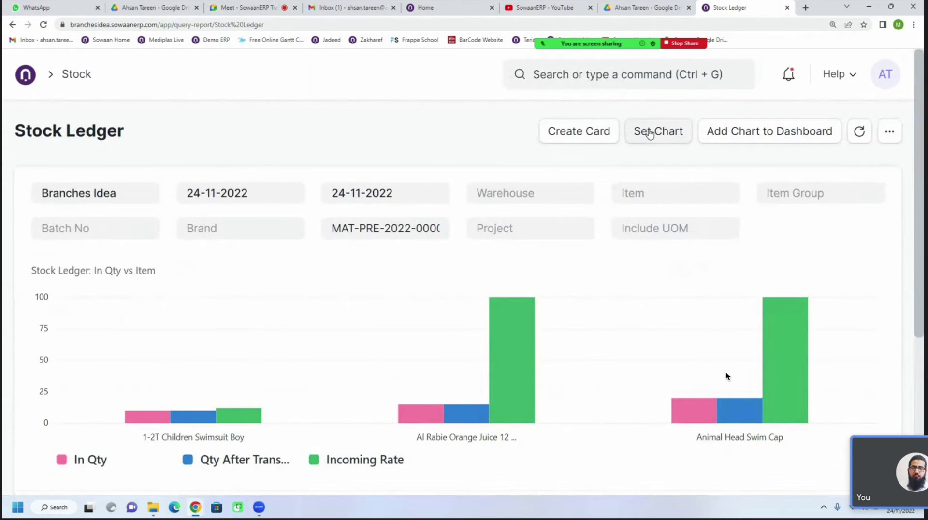
{"action": "left_click", "coordinate": [650, 134]}
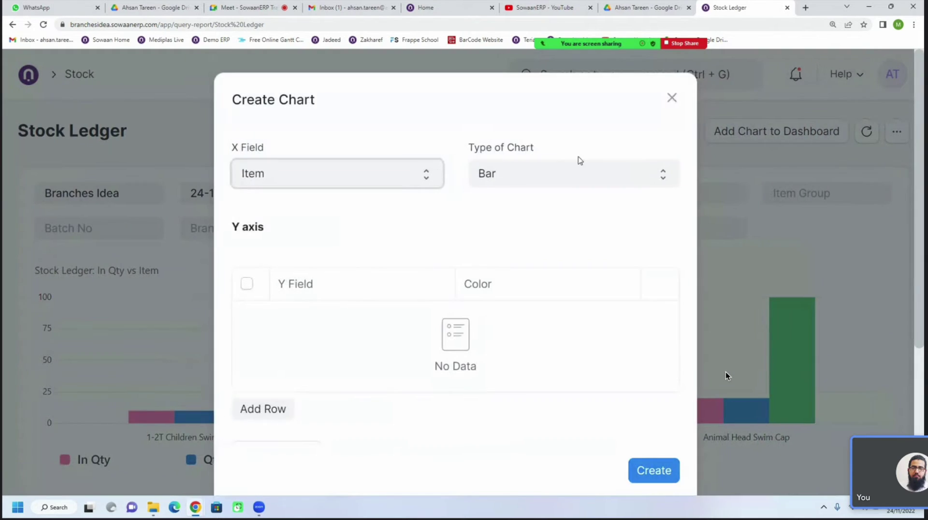
{"action": "left_click", "coordinate": [571, 174]}
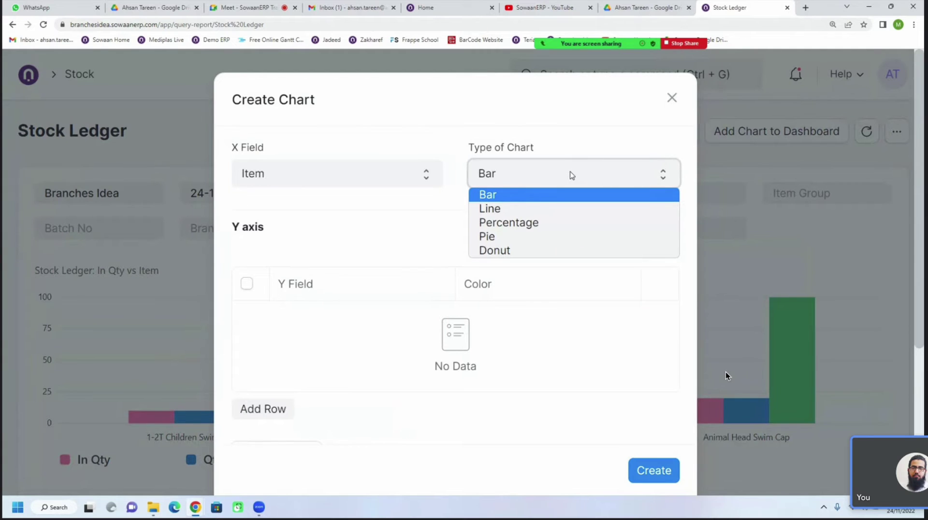
Try the pie chart type, then close the chart setup without creating a chart
{"action": "left_click", "coordinate": [522, 237]}
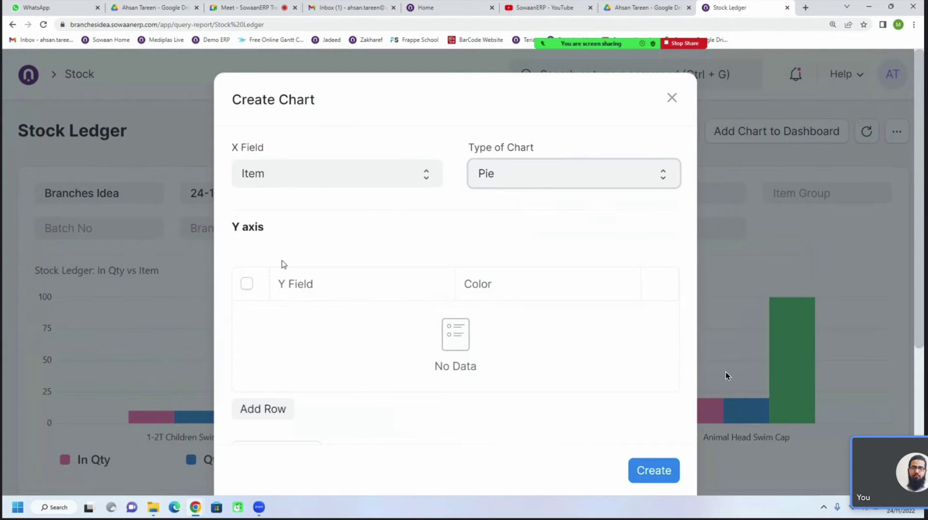
{"action": "left_click", "coordinate": [532, 177]}
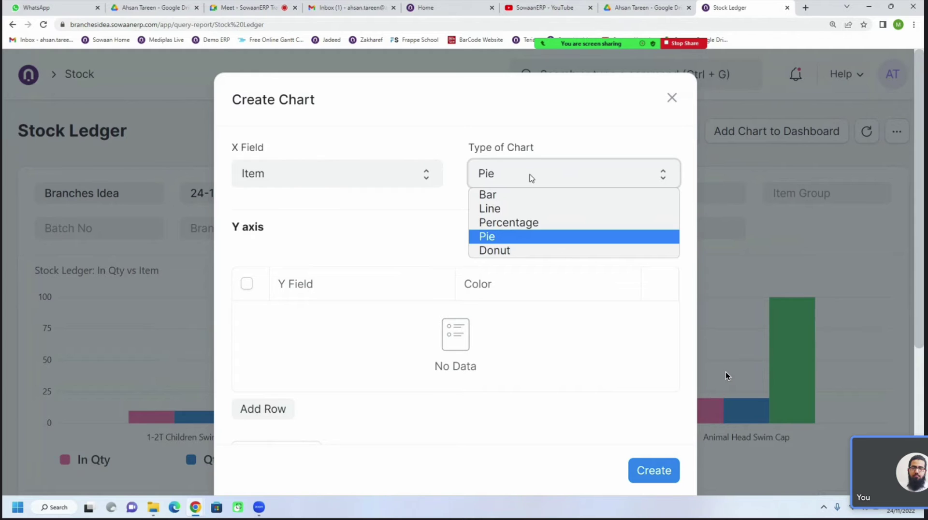
{"action": "left_click", "coordinate": [669, 96]}
{"action": "left_click", "coordinate": [671, 98]}
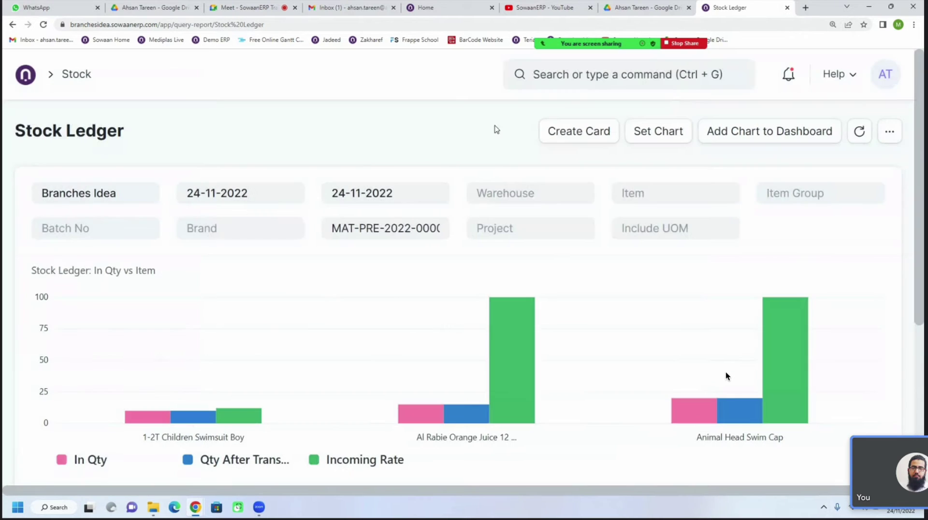
{"action": "scroll", "coordinate": [424, 248], "scroll_direction": "down", "scroll_amount": 5}
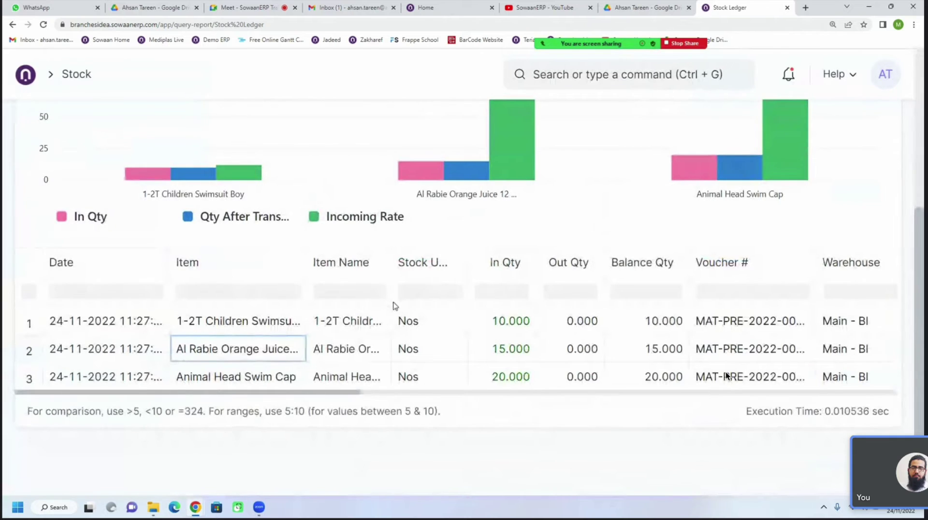
{"action": "scroll", "coordinate": [407, 323], "scroll_direction": "up", "scroll_amount": 5}
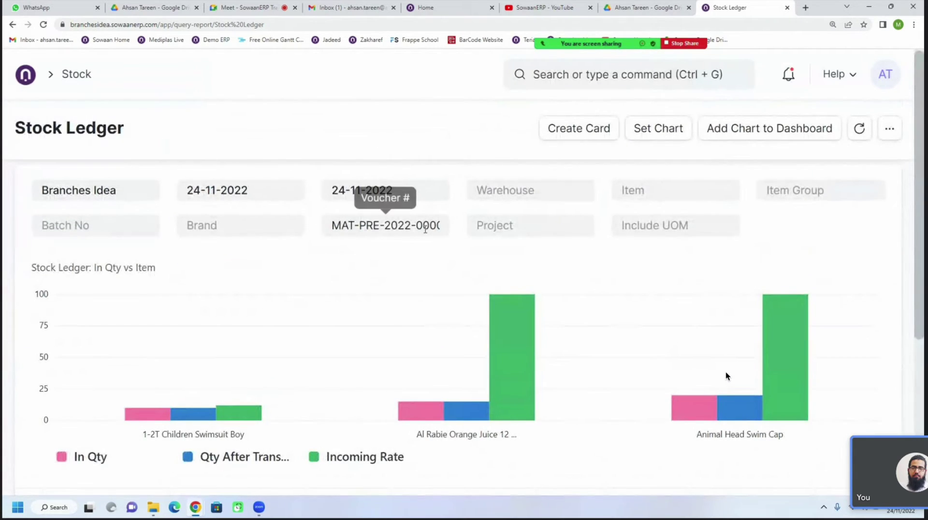
Clear the Voucher # filter so the Stock Ledger shows all vouchers
{"action": "triple_click", "coordinate": [426, 229]}
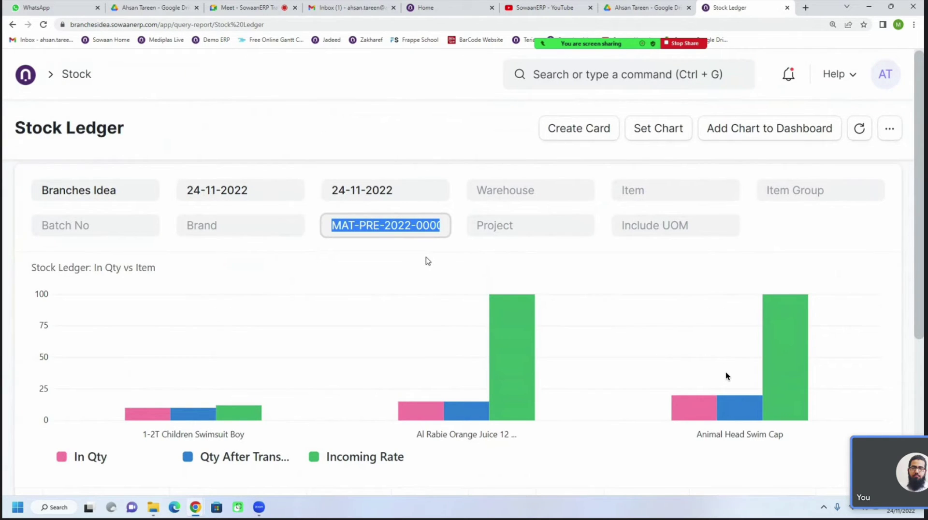
{"action": "left_click", "coordinate": [430, 160]}
{"action": "scroll", "coordinate": [335, 319], "scroll_direction": "down", "scroll_amount": 4}
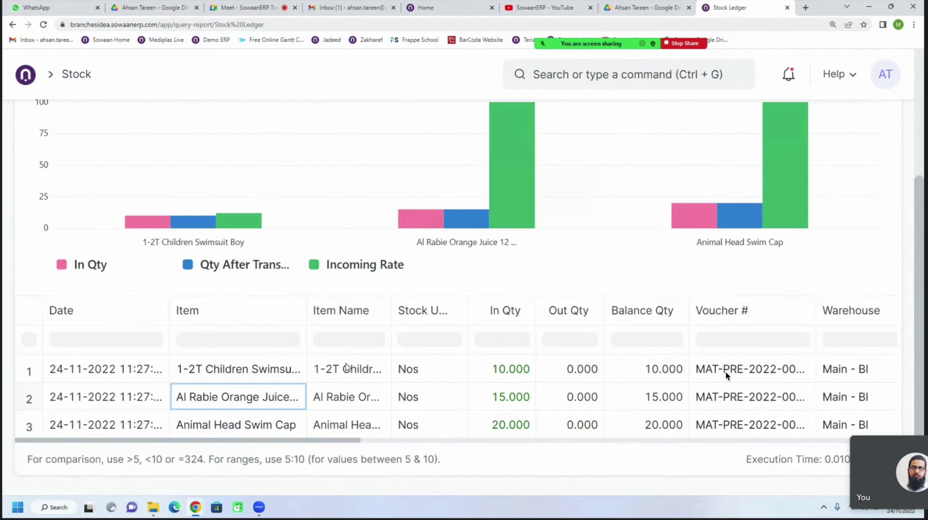
{"action": "scroll", "coordinate": [347, 367], "scroll_direction": "up", "scroll_amount": 5}
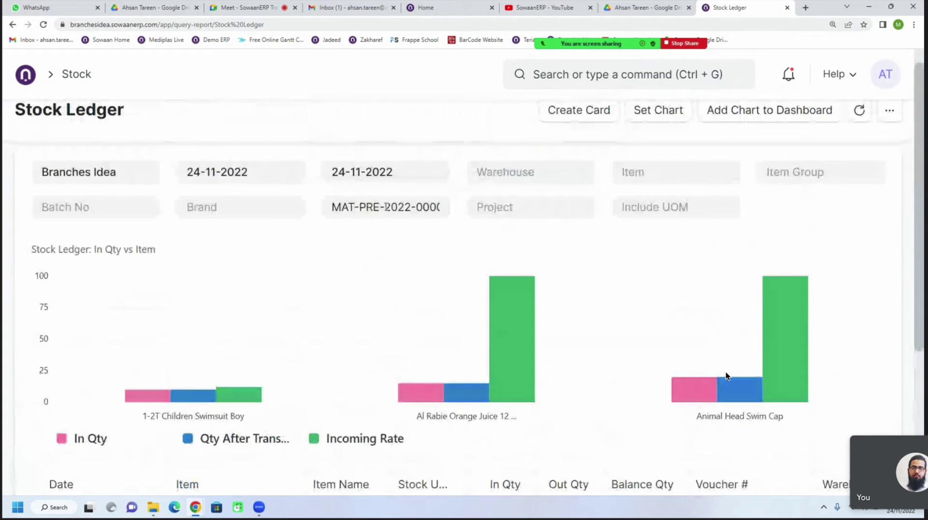
{"action": "triple_click", "coordinate": [387, 207]}
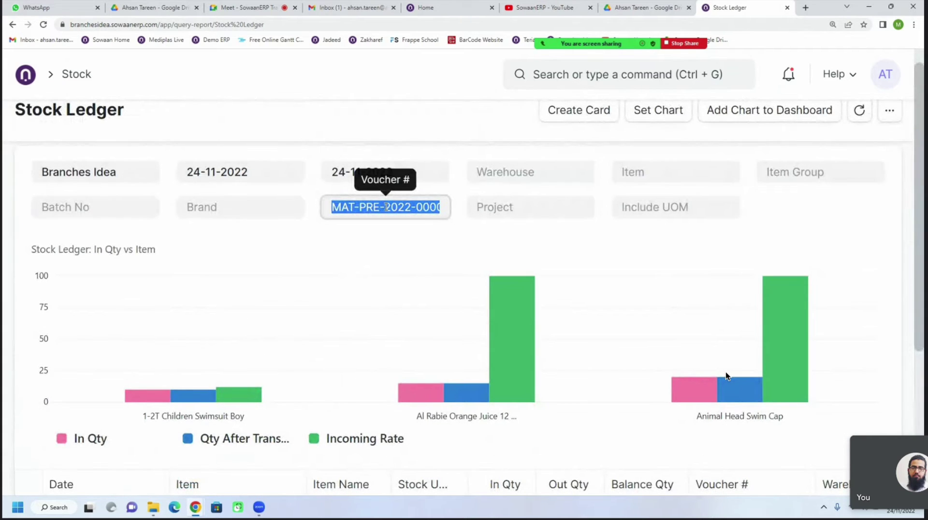
{"action": "key", "text": "BackSpace"}
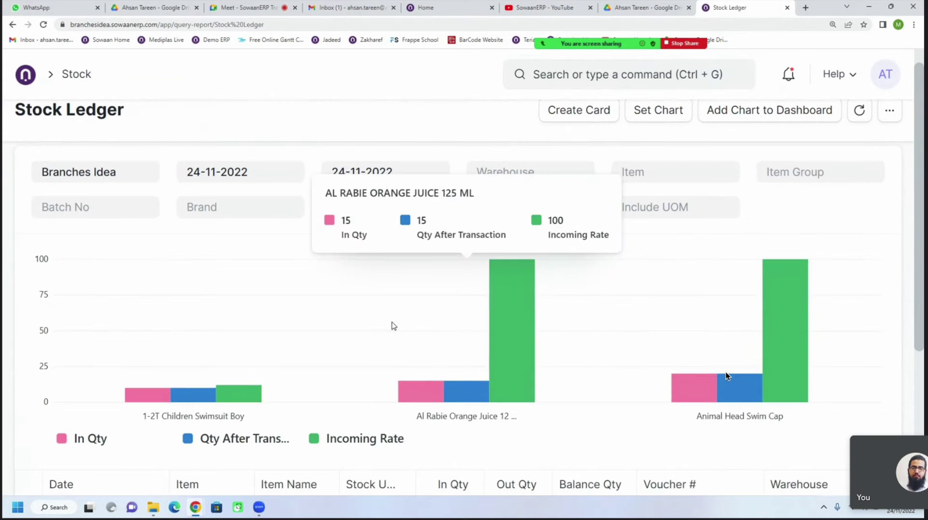
{"action": "scroll", "coordinate": [348, 311], "scroll_direction": "down", "scroll_amount": 3}
{"action": "scroll", "coordinate": [300, 232], "scroll_direction": "up", "scroll_amount": 3}
Set the Stock Ledger From Date to 01-11-2022 and review the five November receipts
{"action": "left_click", "coordinate": [256, 141]}
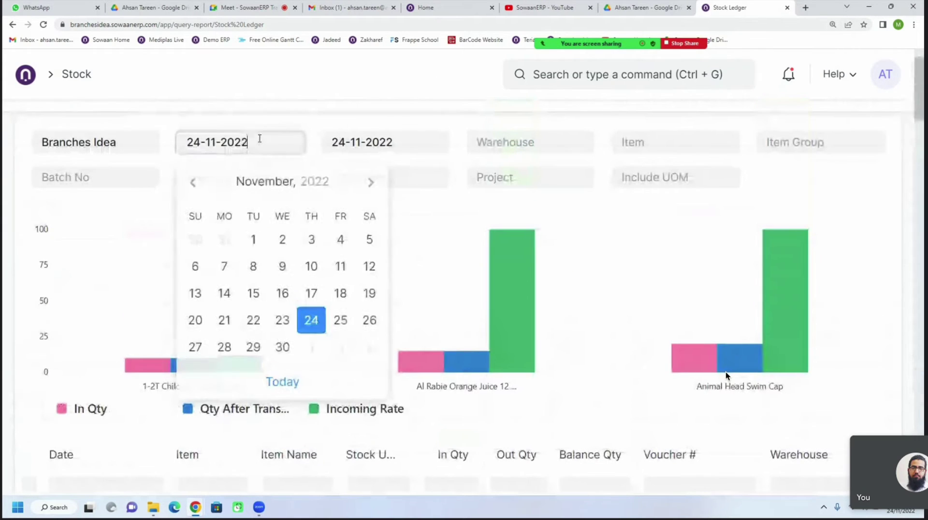
{"action": "left_click", "coordinate": [253, 240]}
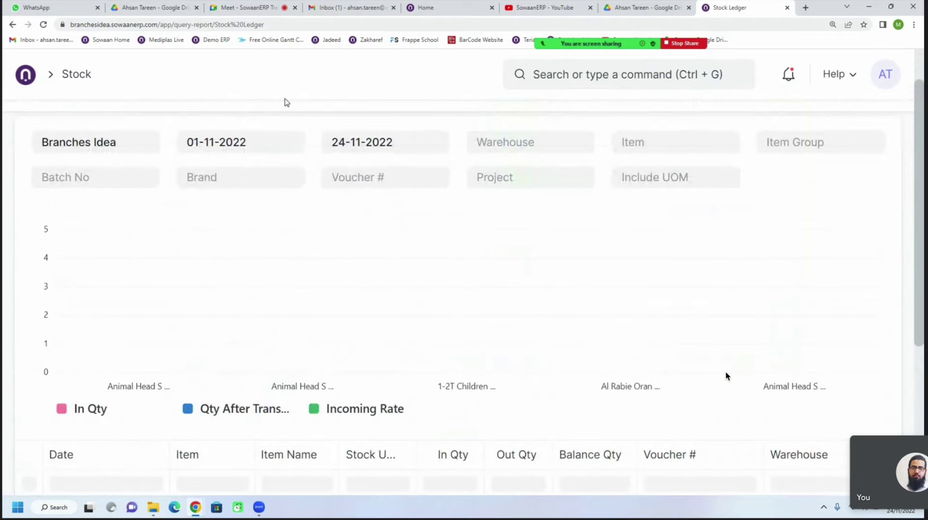
{"action": "scroll", "coordinate": [435, 314], "scroll_direction": "down", "scroll_amount": 4}
{"action": "scroll", "coordinate": [242, 166], "scroll_direction": "up", "scroll_amount": 3}
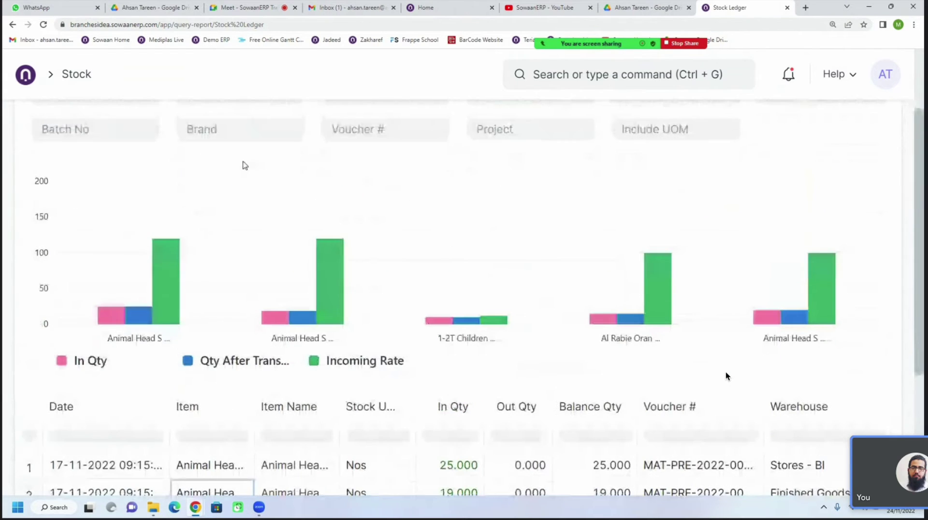
{"action": "scroll", "coordinate": [215, 183], "scroll_direction": "up", "scroll_amount": 2}
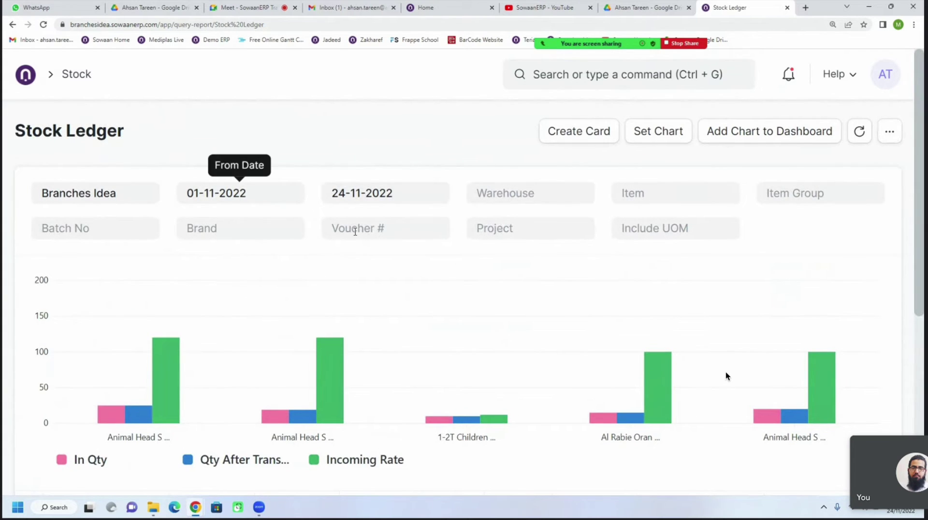
{"action": "scroll", "coordinate": [356, 231], "scroll_direction": "down", "scroll_amount": 6}
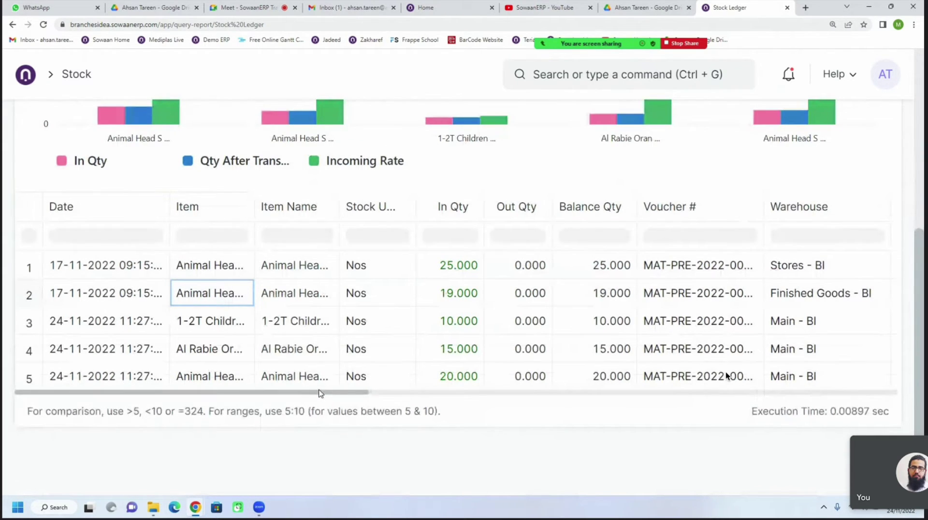
{"action": "left_click_drag", "start_coordinate": [322, 393], "coordinate": [267, 402]}
{"action": "left_click", "coordinate": [449, 274]}
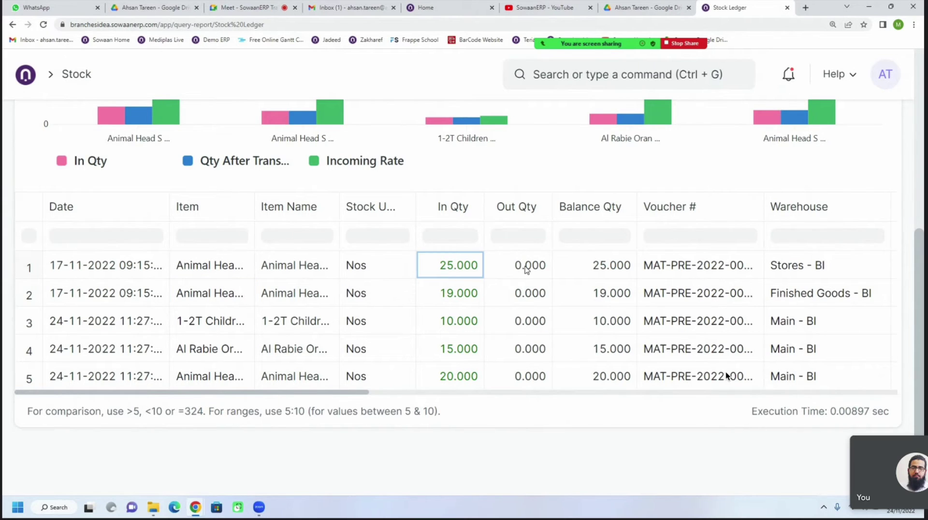
{"action": "left_click", "coordinate": [529, 266]}
{"action": "left_click", "coordinate": [615, 273]}
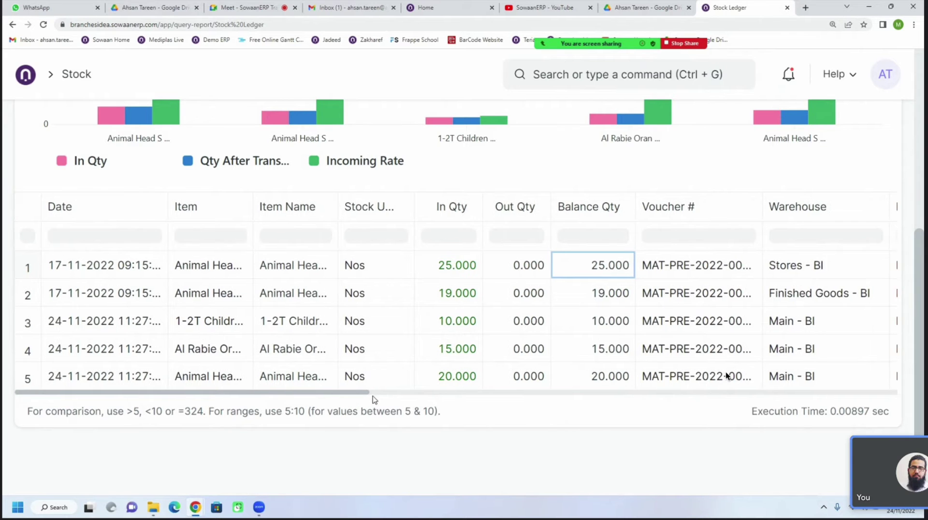
{"action": "left_click_drag", "start_coordinate": [372, 394], "coordinate": [432, 398]}
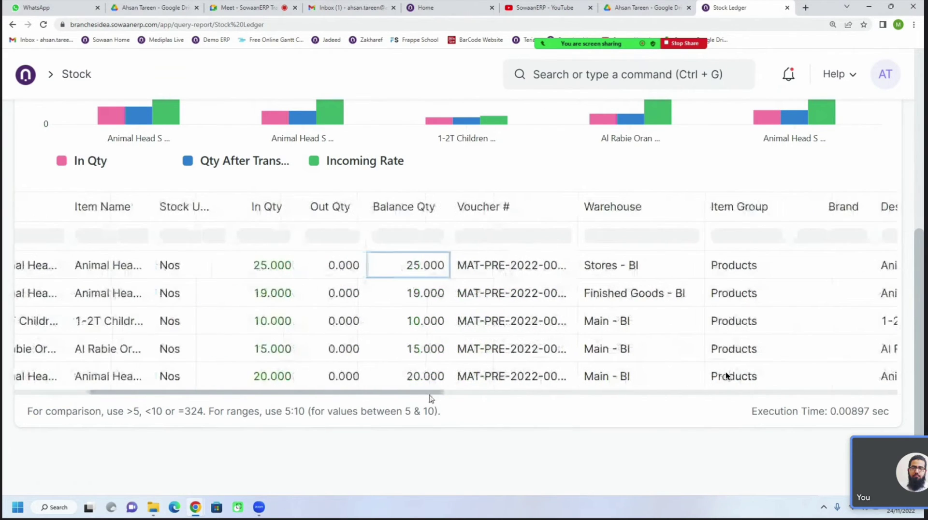
{"action": "left_click", "coordinate": [270, 273]}
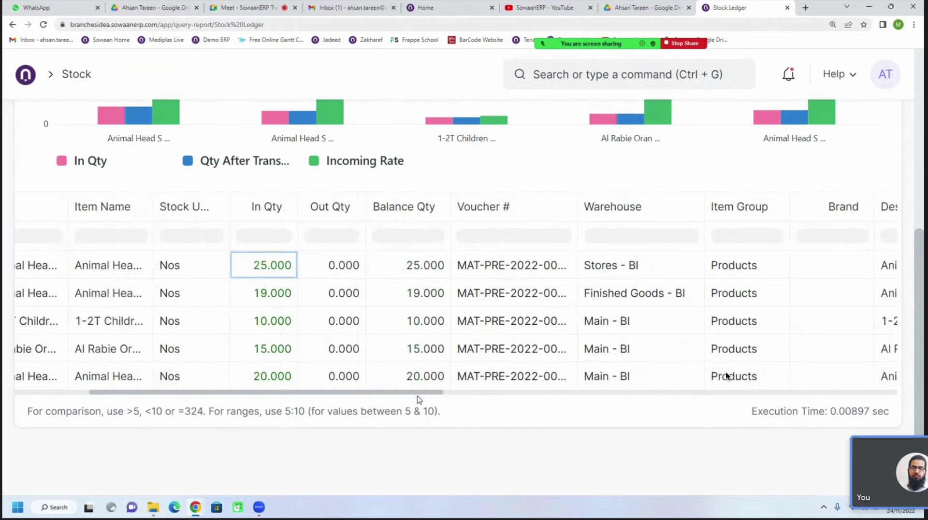
{"action": "left_click_drag", "start_coordinate": [424, 397], "coordinate": [653, 388]}
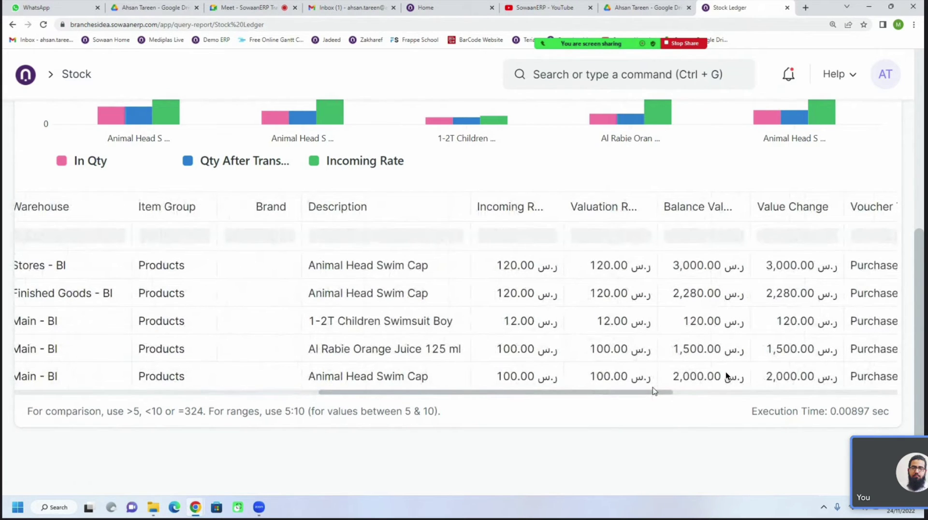
{"action": "left_click_drag", "start_coordinate": [654, 391], "coordinate": [310, 404]}
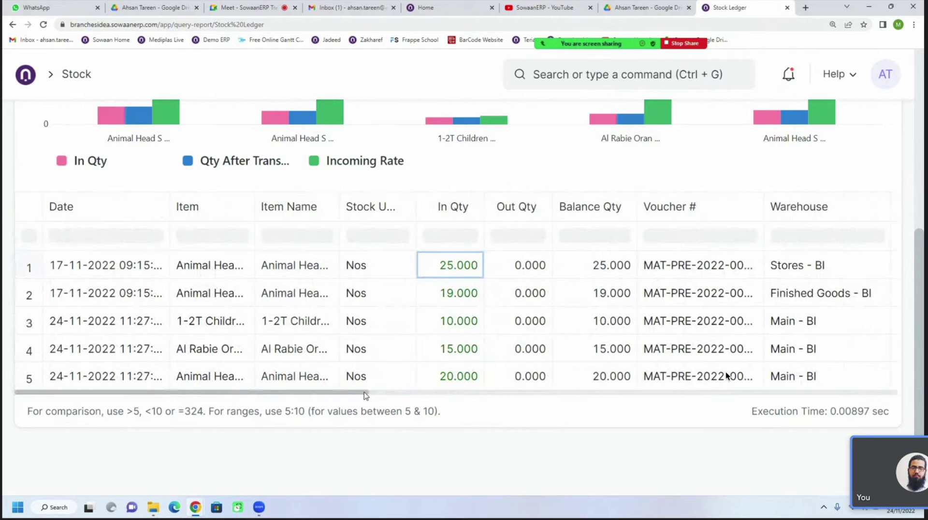
{"action": "scroll", "coordinate": [663, 382], "scroll_direction": "up", "scroll_amount": 5}
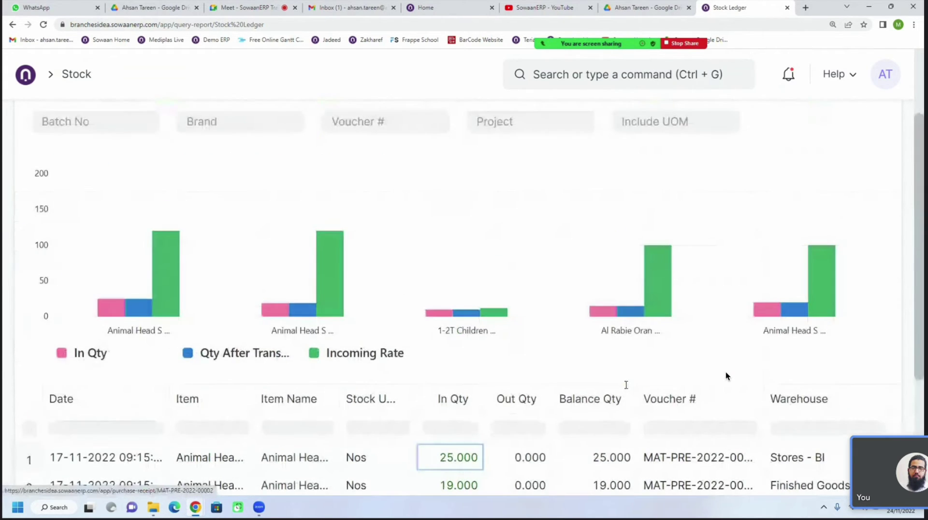
{"action": "scroll", "coordinate": [627, 389], "scroll_direction": "down", "scroll_amount": 5}
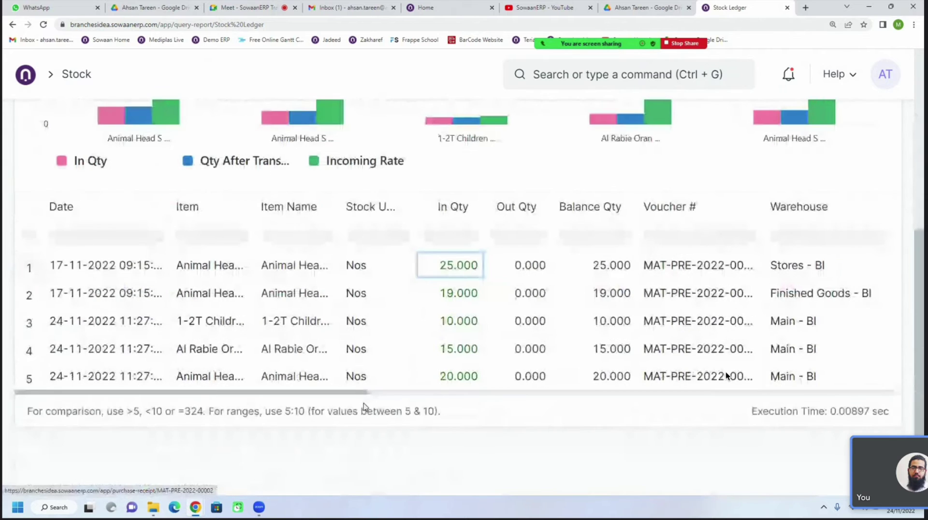
{"action": "left_click_drag", "start_coordinate": [362, 394], "coordinate": [331, 429]}
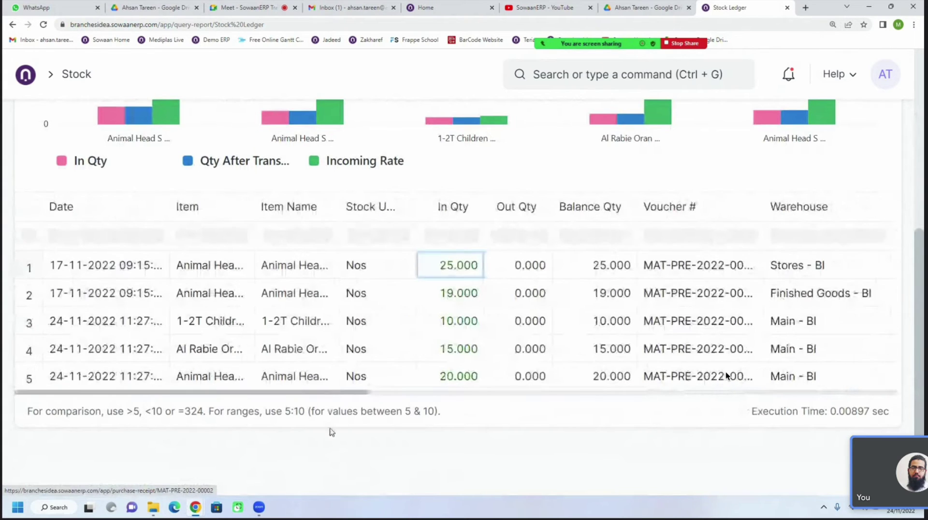
{"action": "scroll", "coordinate": [312, 324], "scroll_direction": "up", "scroll_amount": 1}
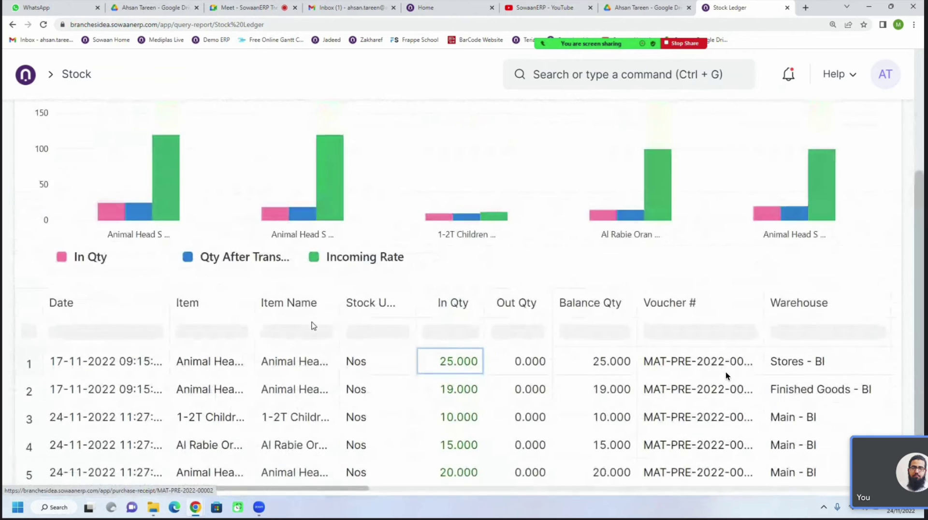
{"action": "scroll", "coordinate": [312, 325], "scroll_direction": "up", "scroll_amount": 3}
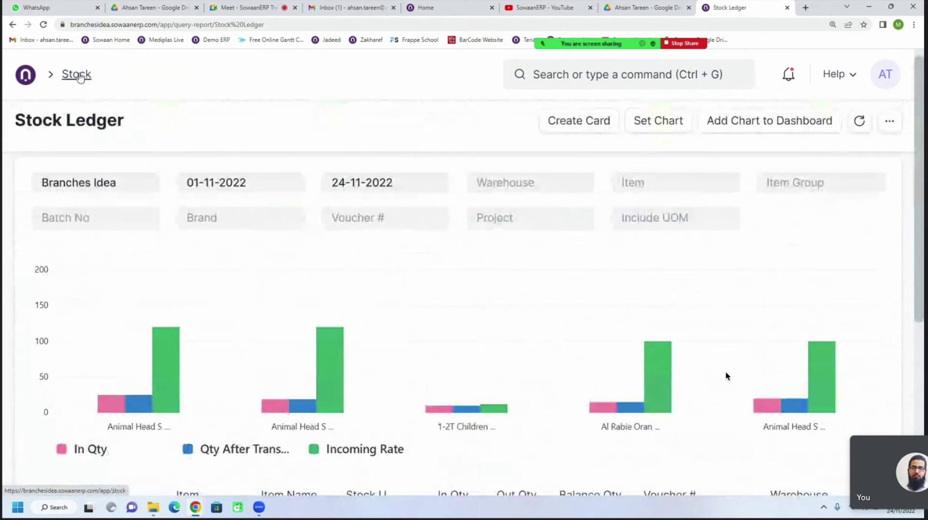
Go back to the Stock workspace and open the Stock Balance report under Stock Reports
{"action": "left_click", "coordinate": [76, 74]}
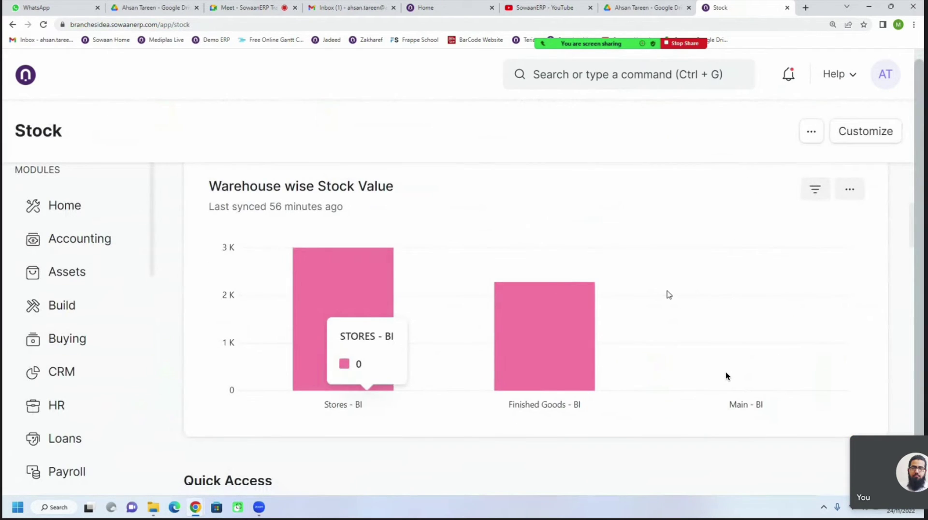
{"action": "scroll", "coordinate": [668, 295], "scroll_direction": "down", "scroll_amount": 3}
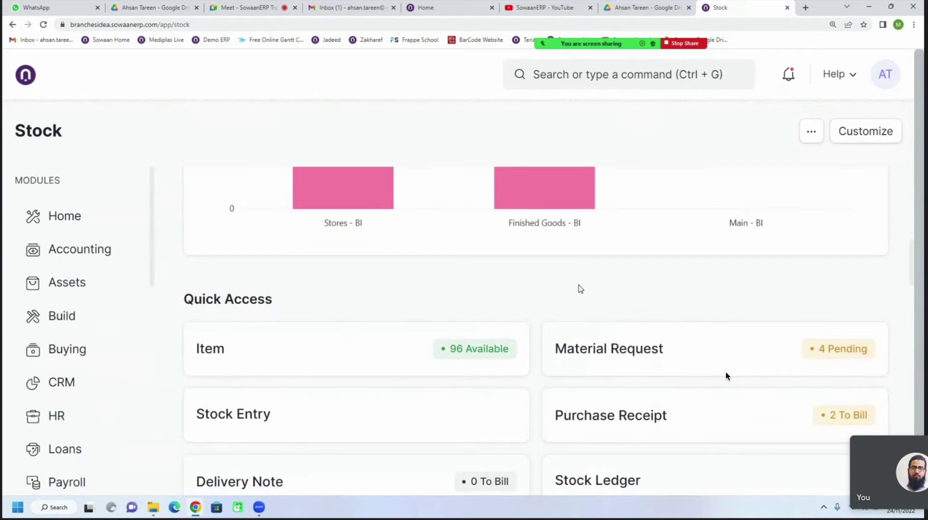
{"action": "scroll", "coordinate": [564, 291], "scroll_direction": "down", "scroll_amount": 1}
{"action": "scroll", "coordinate": [560, 285], "scroll_direction": "down", "scroll_amount": 7}
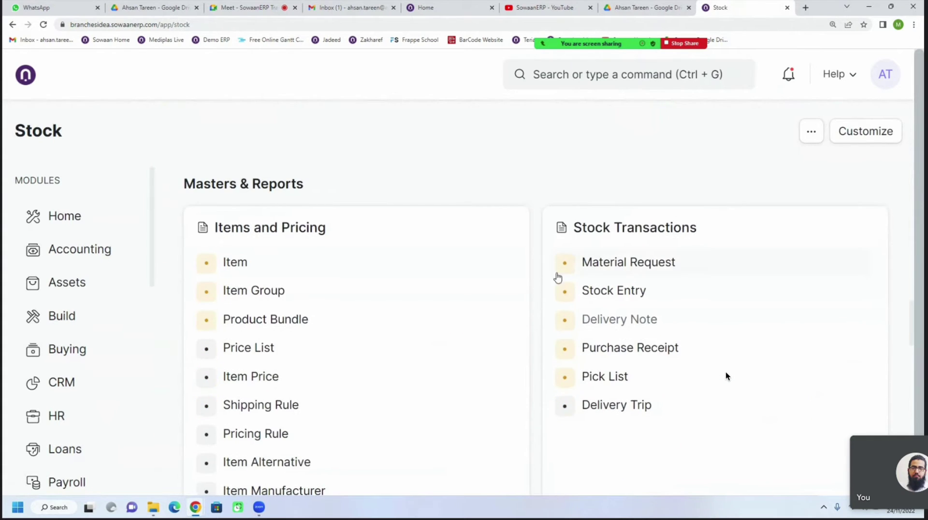
{"action": "scroll", "coordinate": [534, 300], "scroll_direction": "down", "scroll_amount": 3}
{"action": "scroll", "coordinate": [538, 300], "scroll_direction": "down", "scroll_amount": 3}
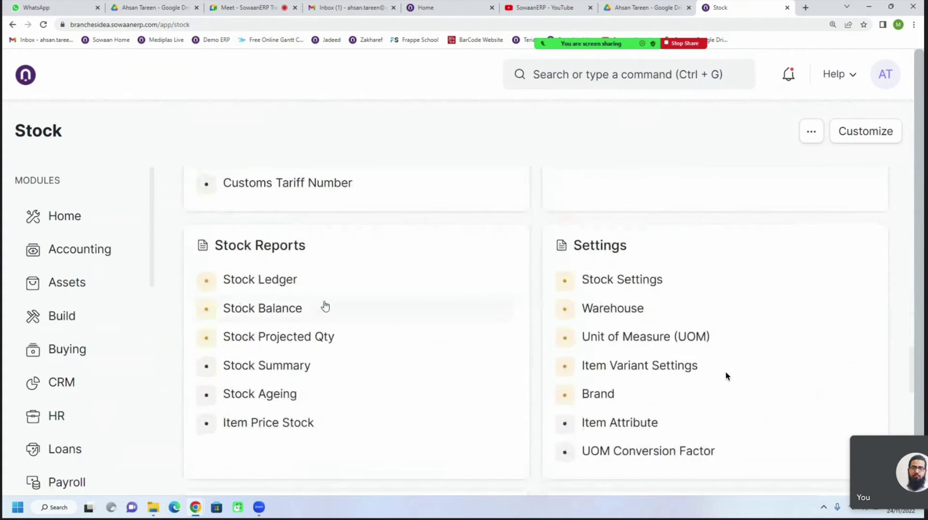
{"action": "left_click", "coordinate": [242, 314]}
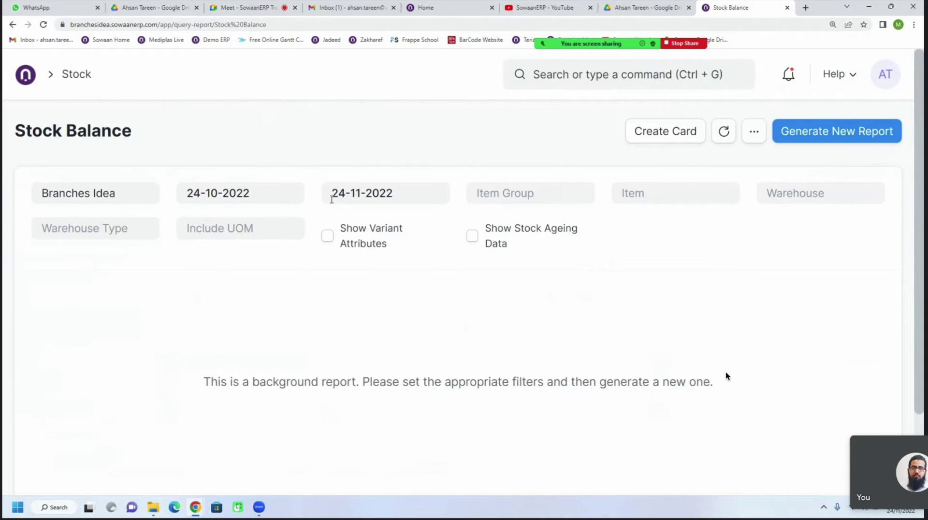
Generate a new Stock Balance report for 24-10-2022 to 24-11-2022
{"action": "left_click", "coordinate": [276, 196]}
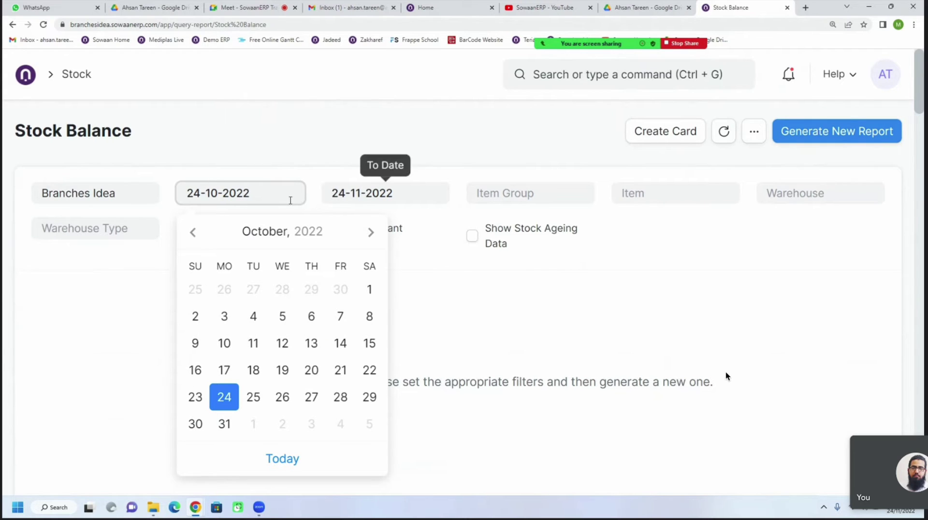
{"action": "left_click", "coordinate": [379, 156]}
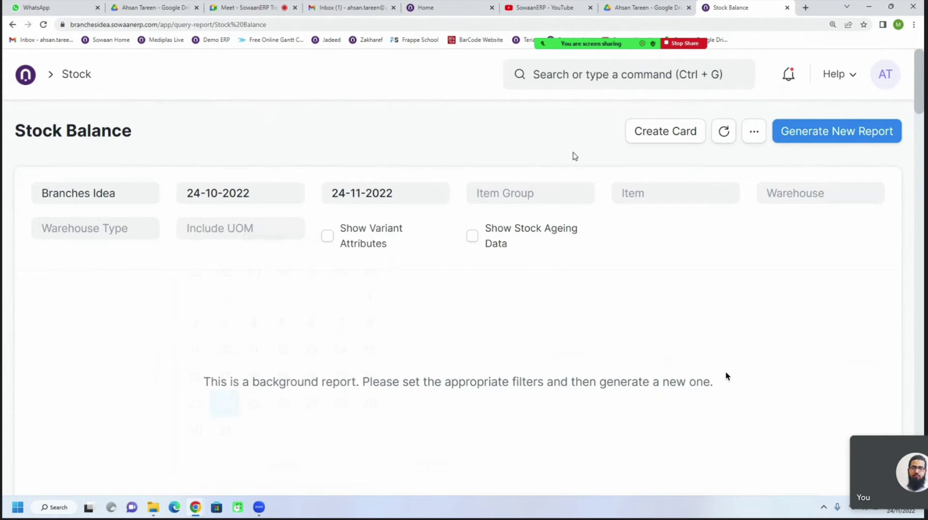
{"action": "left_click", "coordinate": [804, 141]}
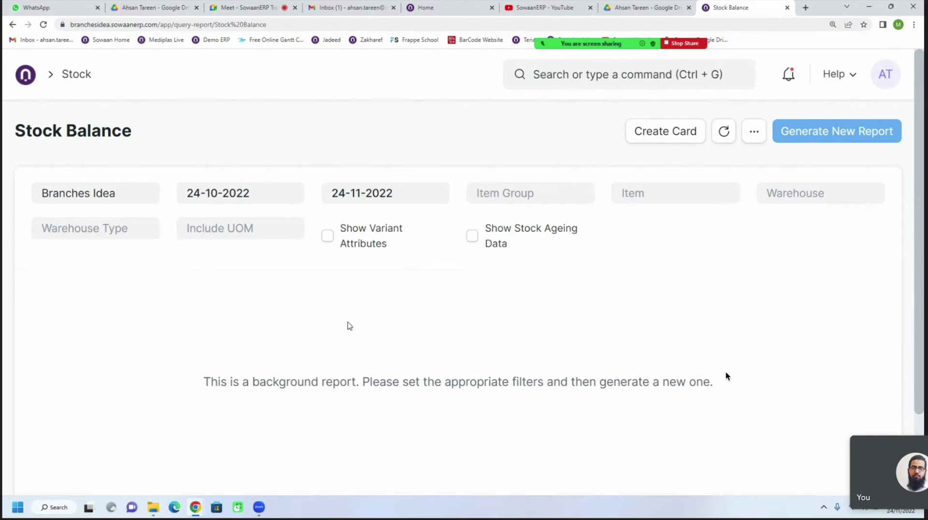
Review the balance quantities of 10, 15 and 19 and widen the Balance Value column
{"action": "scroll", "coordinate": [349, 326], "scroll_direction": "down", "scroll_amount": 5}
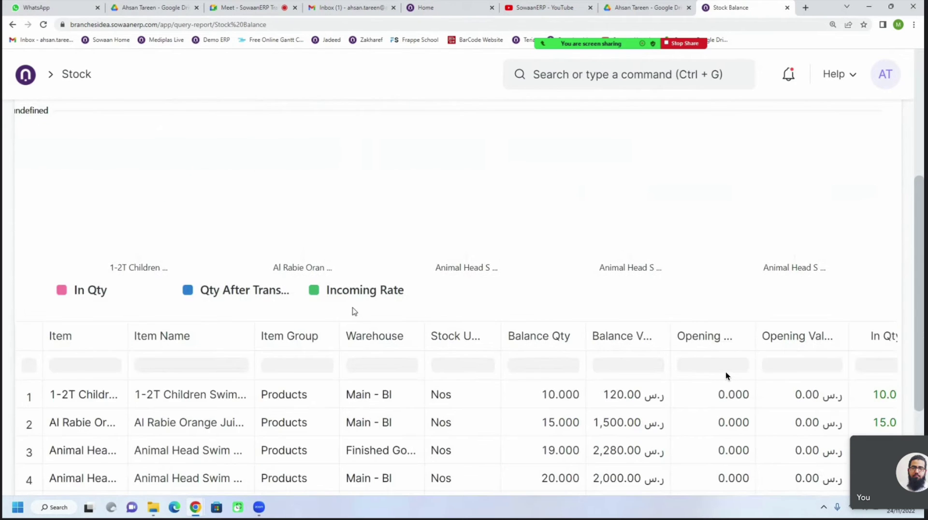
{"action": "scroll", "coordinate": [354, 311], "scroll_direction": "down", "scroll_amount": 2}
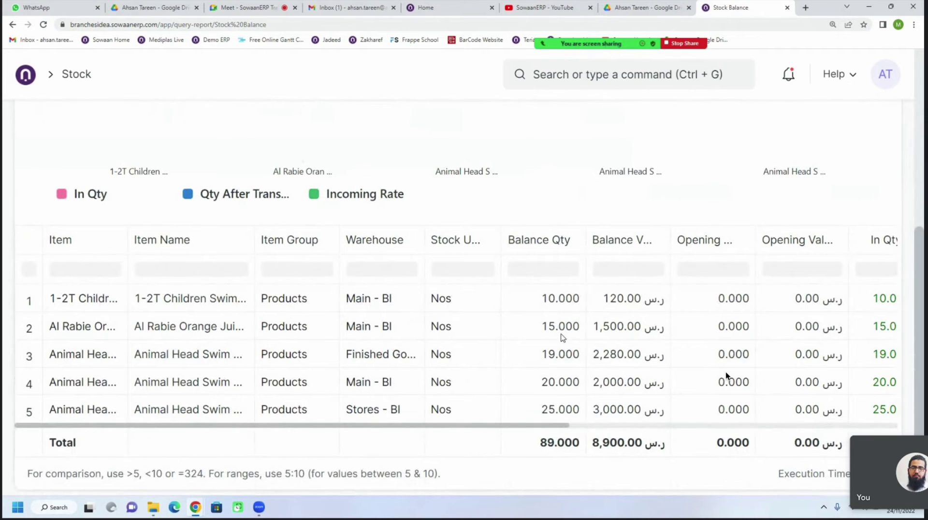
{"action": "mouse_move", "coordinate": [551, 245]}
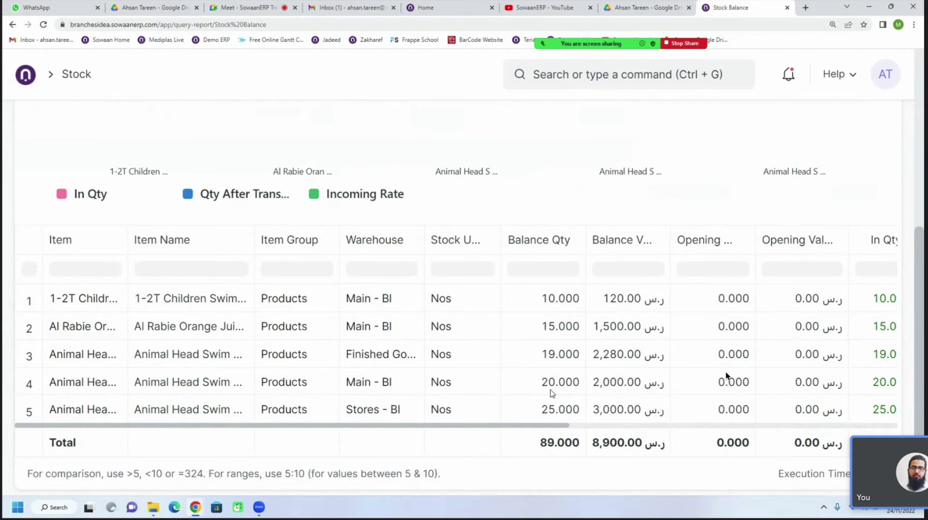
{"action": "left_click", "coordinate": [557, 338]}
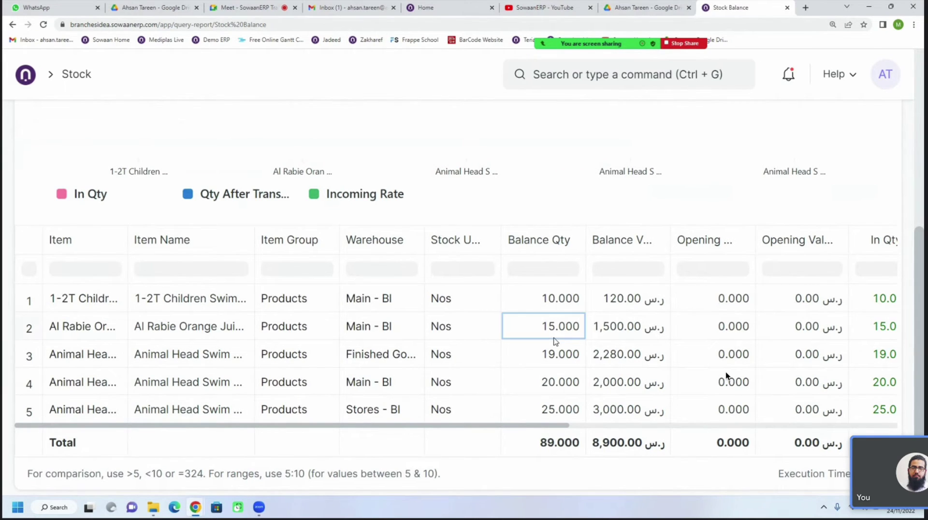
{"action": "left_click", "coordinate": [552, 301]}
{"action": "left_click", "coordinate": [551, 328]}
{"action": "left_click", "coordinate": [557, 355]}
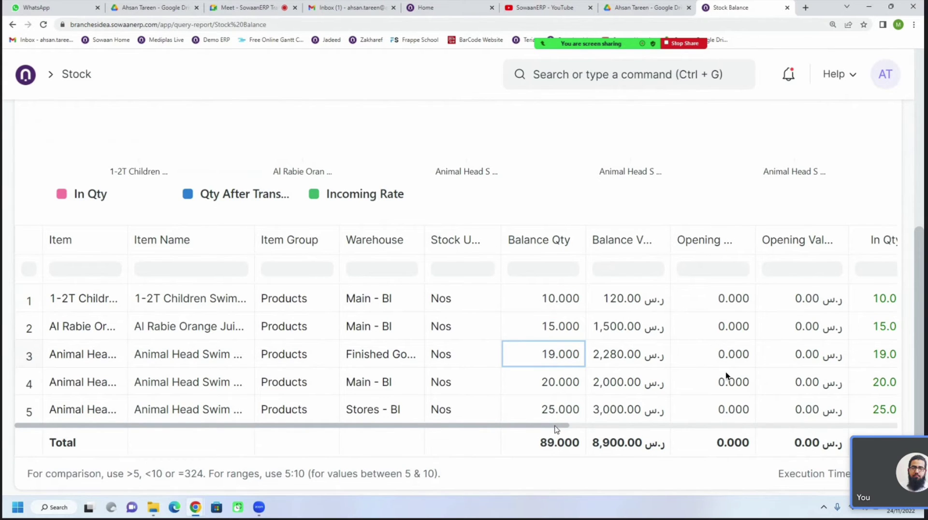
{"action": "left_click_drag", "start_coordinate": [560, 426], "coordinate": [608, 424]}
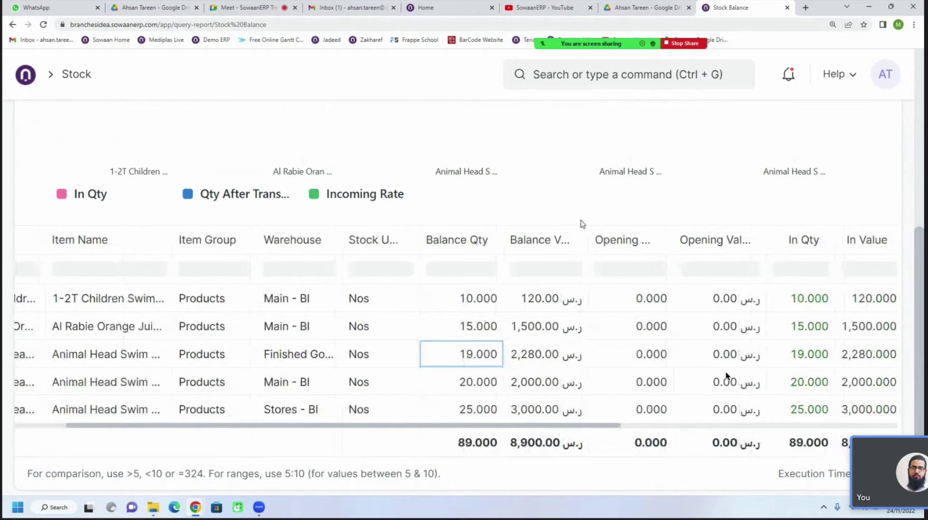
{"action": "left_click_drag", "start_coordinate": [586, 237], "coordinate": [620, 238]}
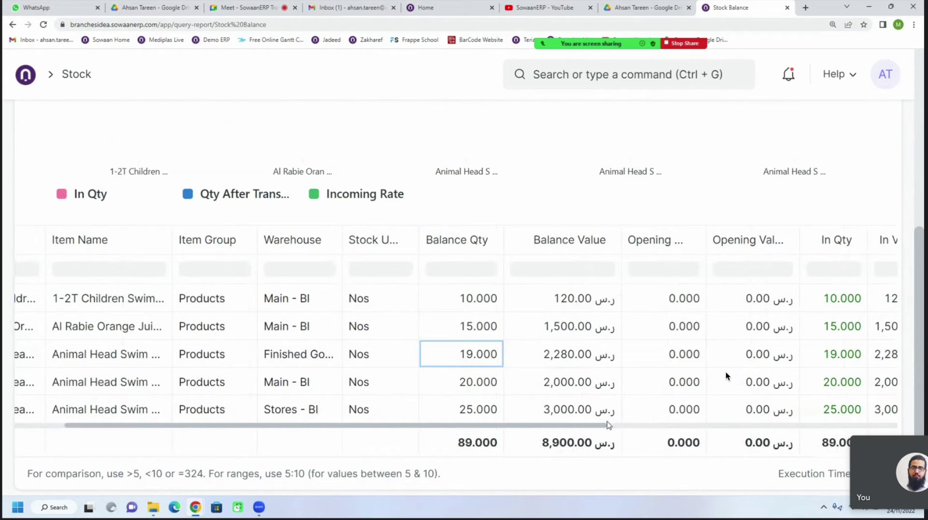
{"action": "scroll", "coordinate": [303, 252], "scroll_direction": "up", "scroll_amount": 7}
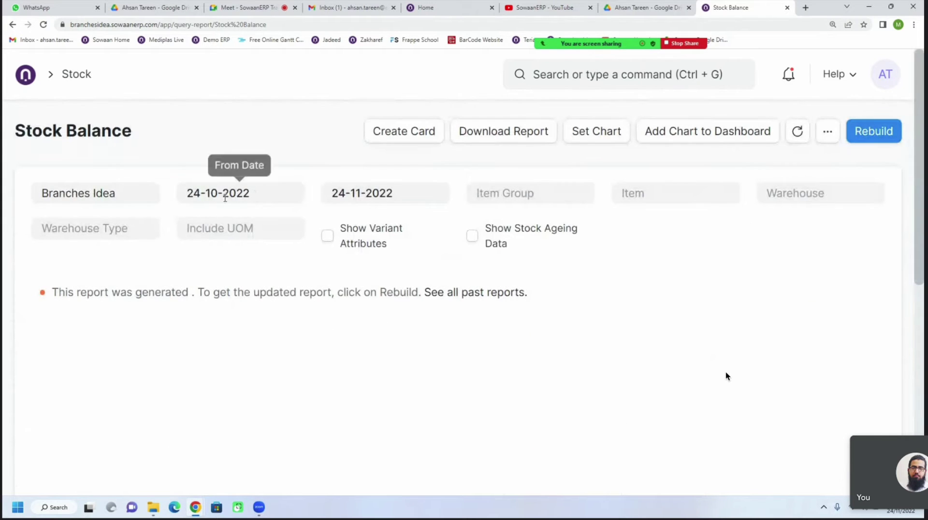
{"action": "scroll", "coordinate": [506, 290], "scroll_direction": "down", "scroll_amount": 7}
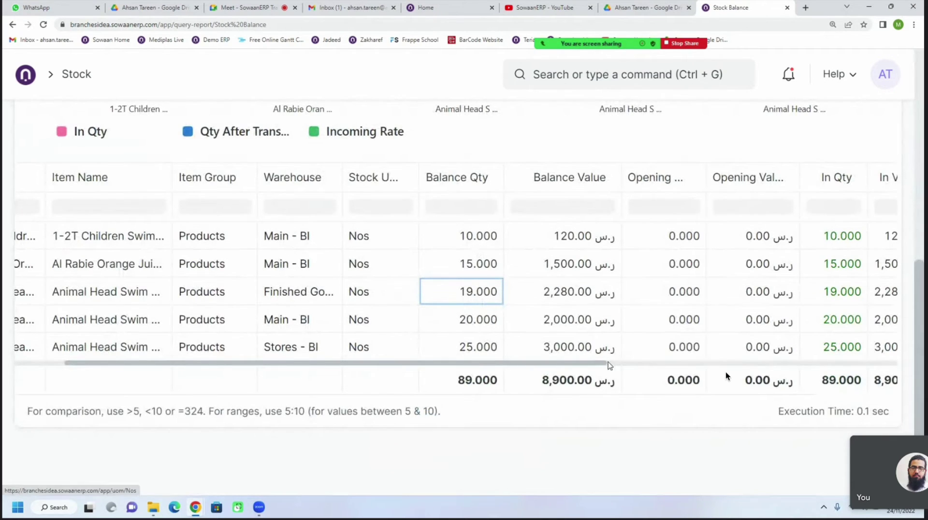
{"action": "left_click_drag", "start_coordinate": [585, 366], "coordinate": [359, 343]}
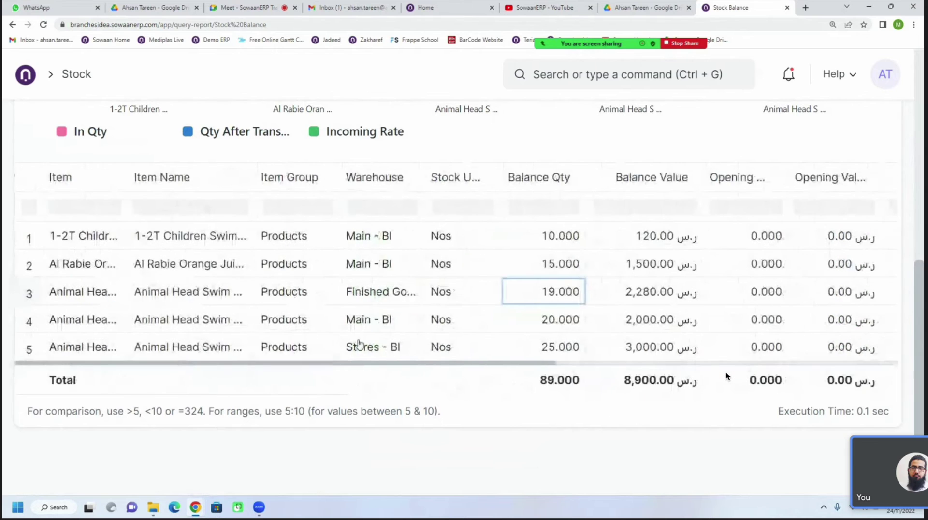
{"action": "scroll", "coordinate": [234, 224], "scroll_direction": "up", "scroll_amount": 10}
Regenerate the Stock Balance report from 01-10-2022 and widen its columns
{"action": "left_click", "coordinate": [257, 204]}
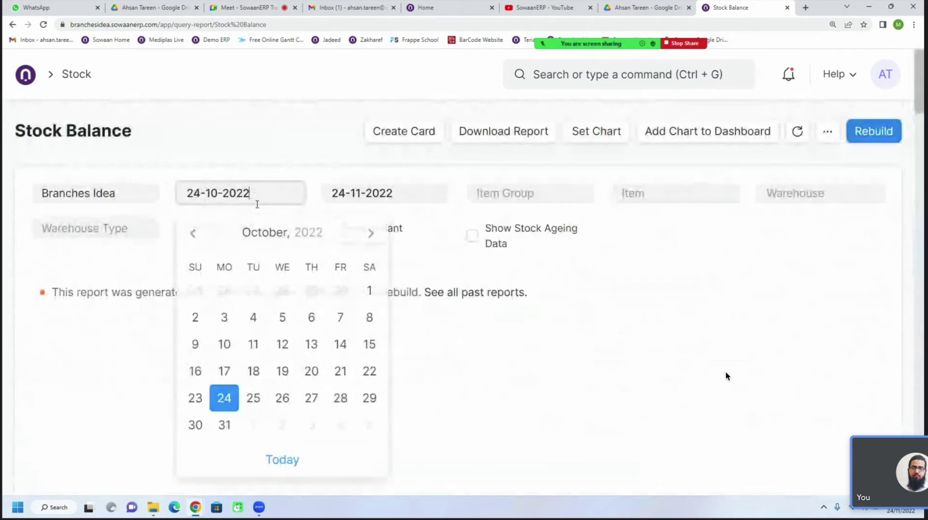
{"action": "left_click", "coordinate": [369, 290]}
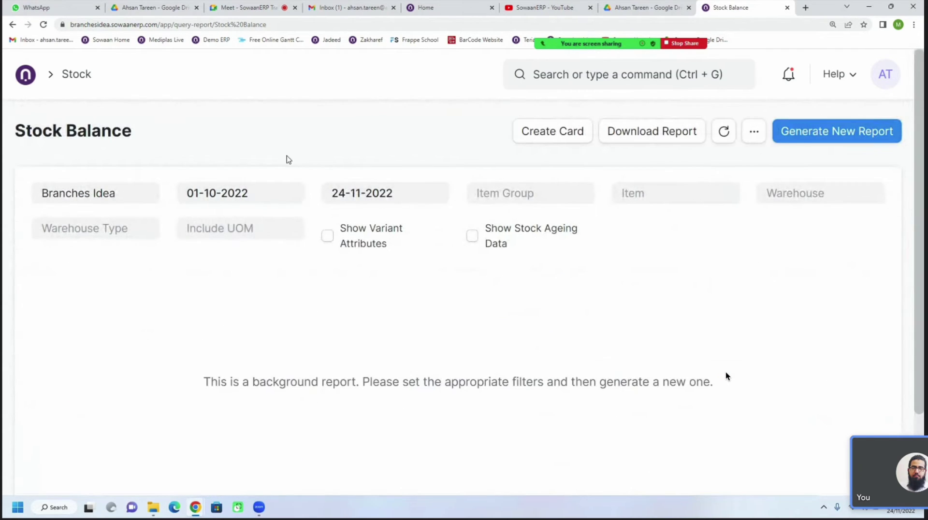
{"action": "left_click", "coordinate": [837, 140]}
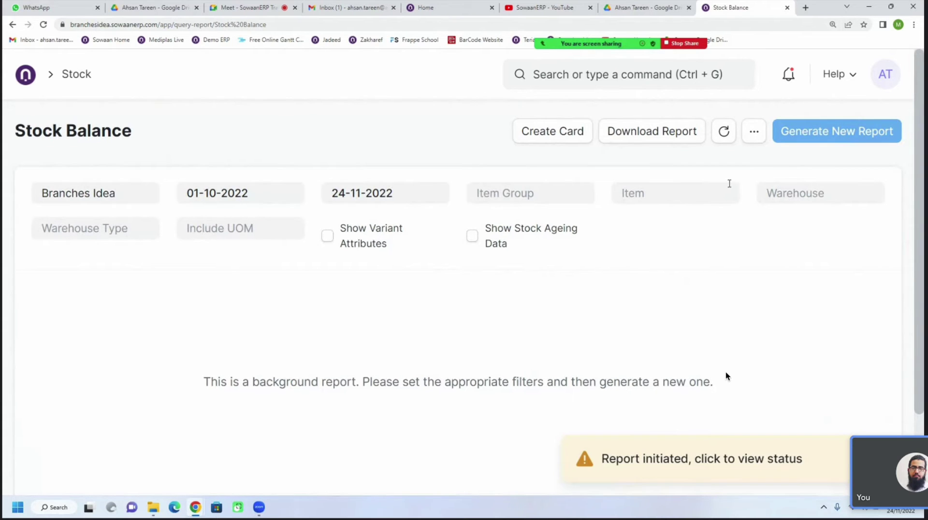
{"action": "scroll", "coordinate": [726, 376], "scroll_direction": "down", "scroll_amount": 7}
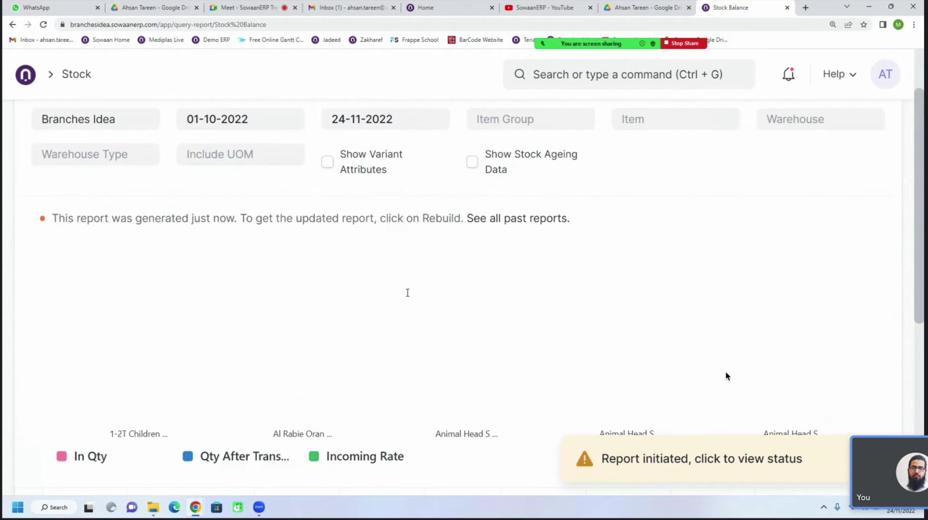
{"action": "left_click_drag", "start_coordinate": [467, 430], "coordinate": [648, 436]}
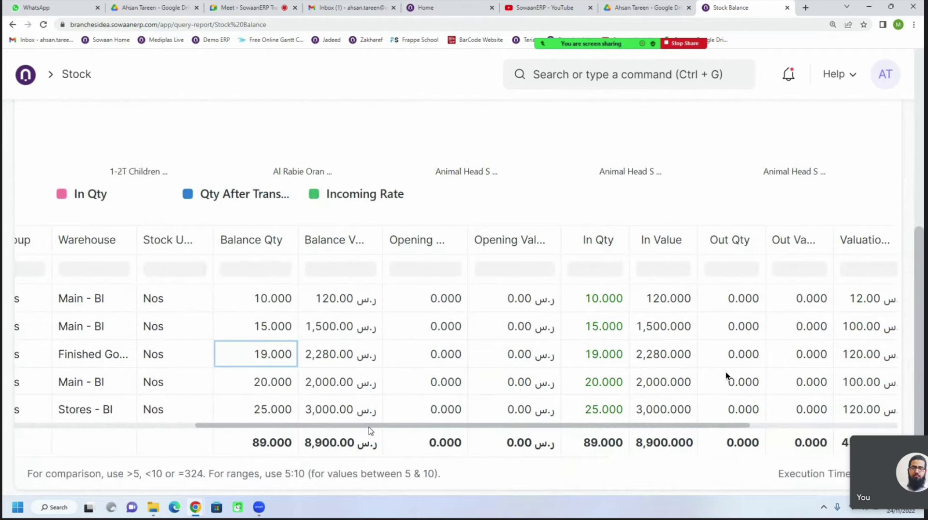
{"action": "left_click_drag", "start_coordinate": [371, 430], "coordinate": [502, 436]}
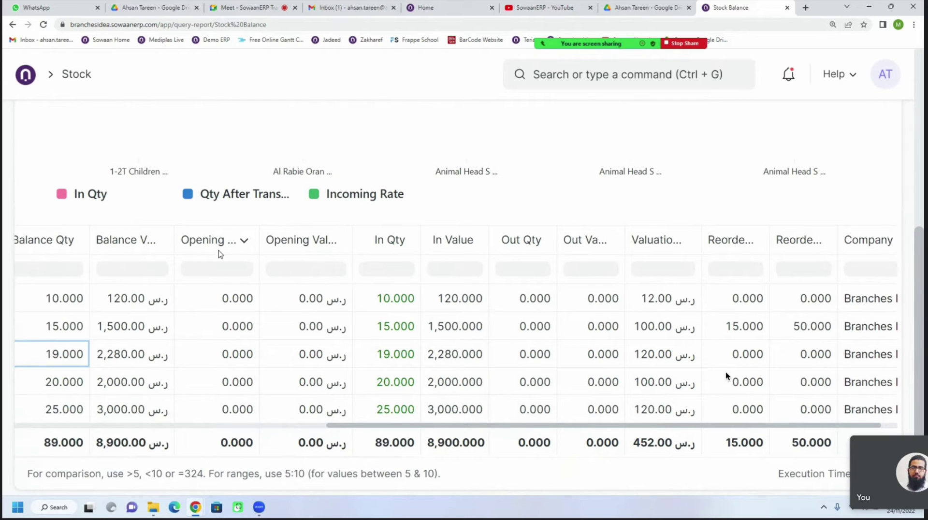
{"action": "scroll", "coordinate": [220, 253], "scroll_direction": "up", "scroll_amount": 8}
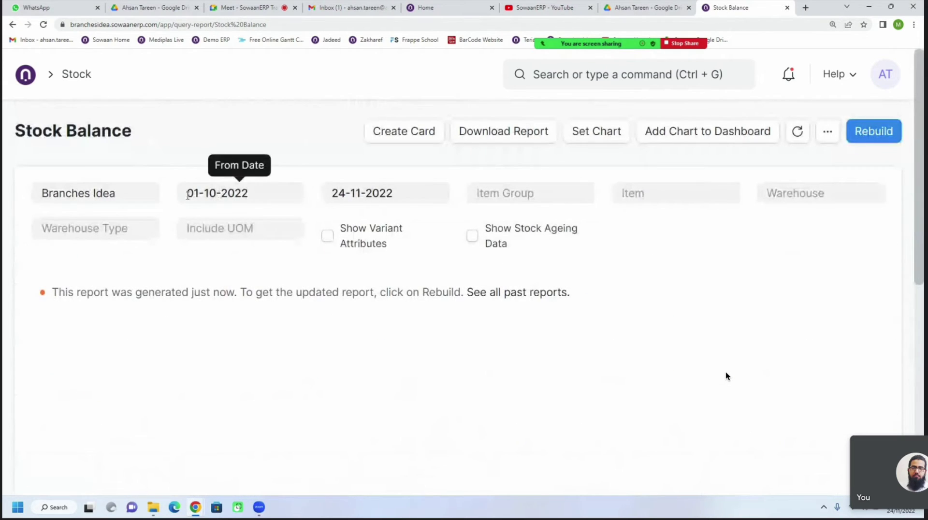
{"action": "scroll", "coordinate": [257, 302], "scroll_direction": "down", "scroll_amount": 8}
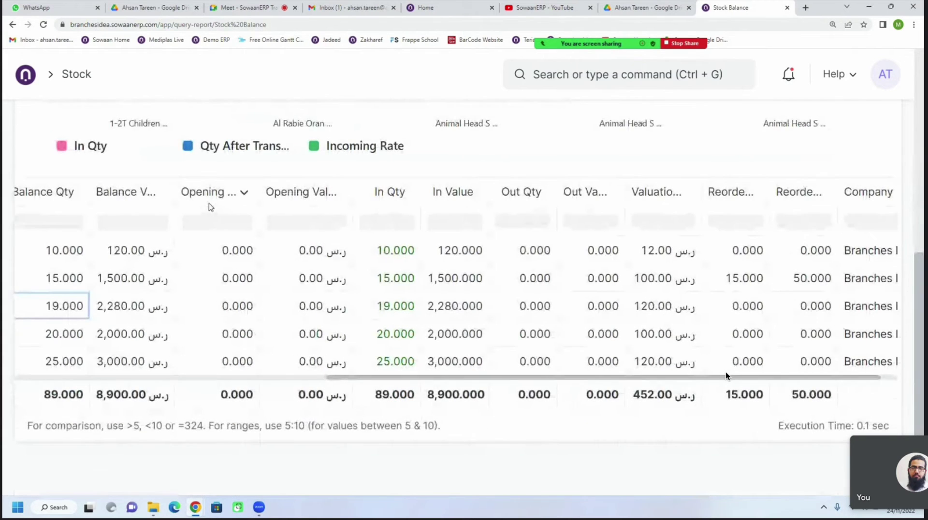
Check the first item's opening quantity, In Qty 10, Out Qty 0 and balance 10
{"action": "left_click", "coordinate": [226, 256]}
{"action": "left_click", "coordinate": [397, 253]}
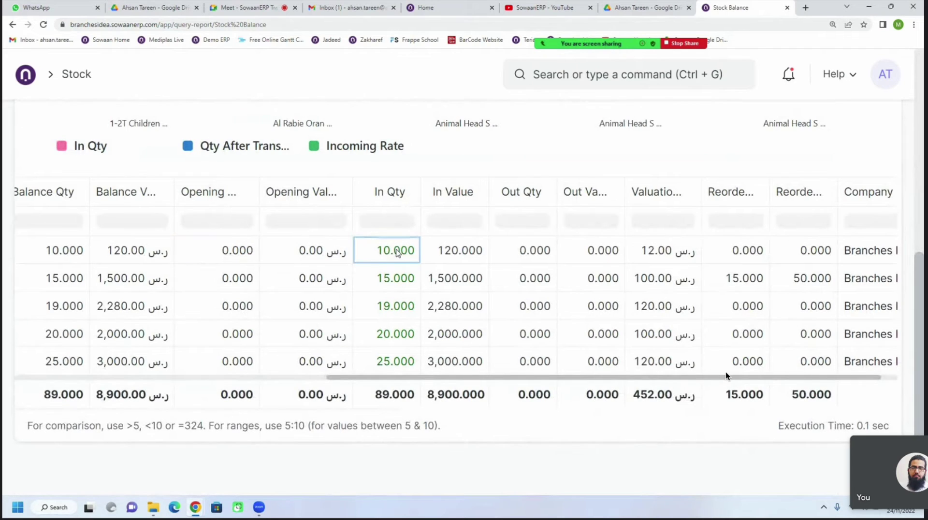
{"action": "left_click", "coordinate": [523, 255]}
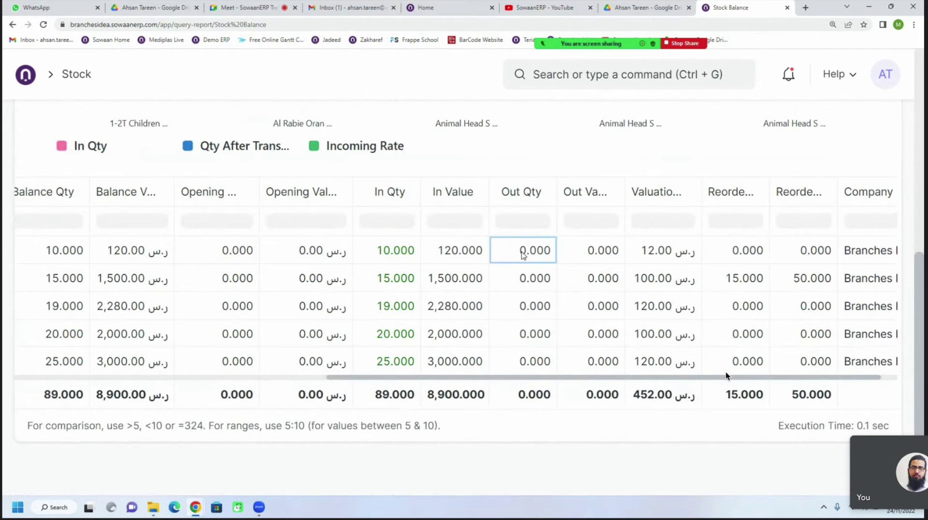
{"action": "left_click", "coordinate": [76, 256]}
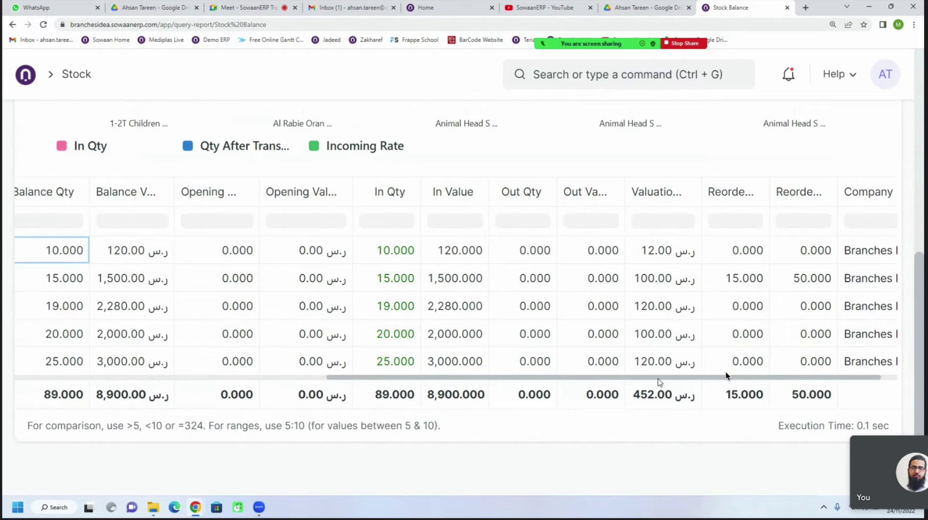
Check row 2's reorder level of 15 and reorder quantity of 50
{"action": "left_click_drag", "start_coordinate": [660, 381], "coordinate": [728, 385]}
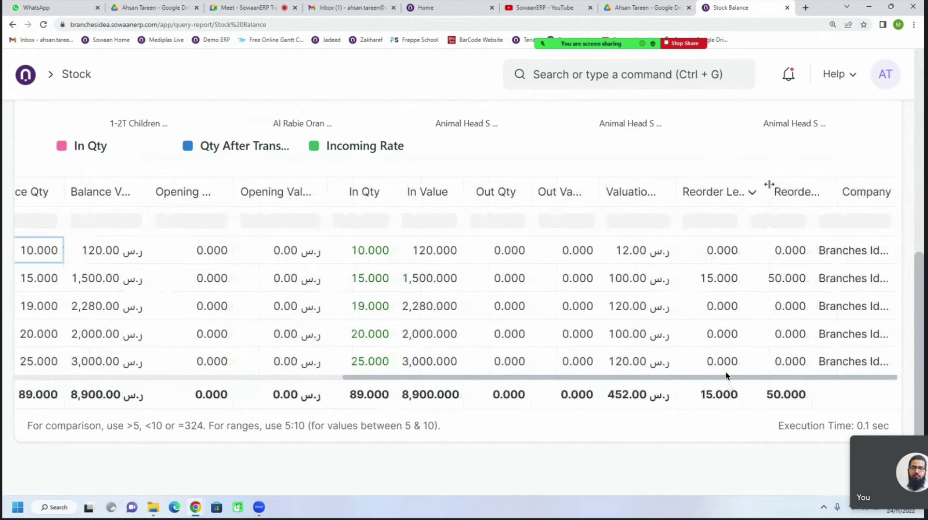
{"action": "left_click", "coordinate": [743, 289]}
{"action": "left_click", "coordinate": [788, 285]}
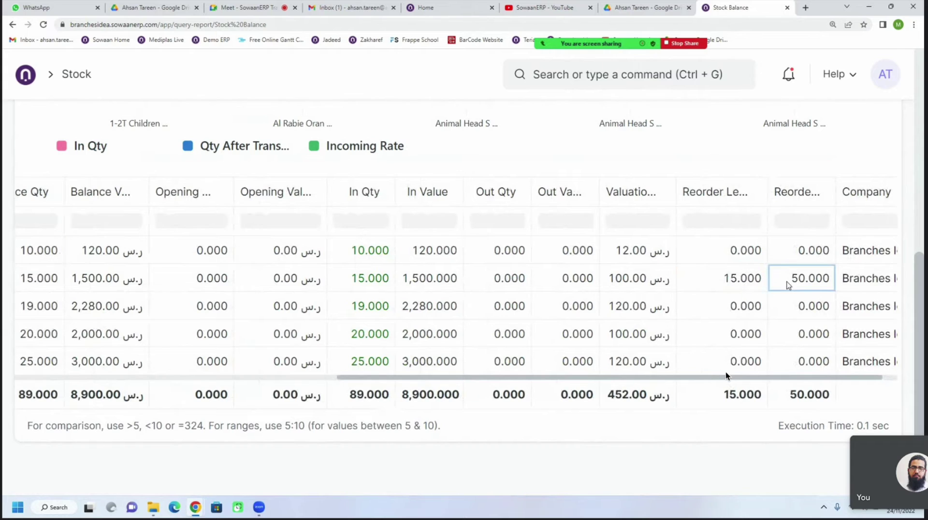
{"action": "left_click", "coordinate": [758, 285]}
{"action": "left_click", "coordinate": [794, 283]}
{"action": "left_click", "coordinate": [744, 285]}
{"action": "left_click", "coordinate": [783, 281]}
{"action": "left_click", "coordinate": [748, 286]}
{"action": "left_click", "coordinate": [779, 283]}
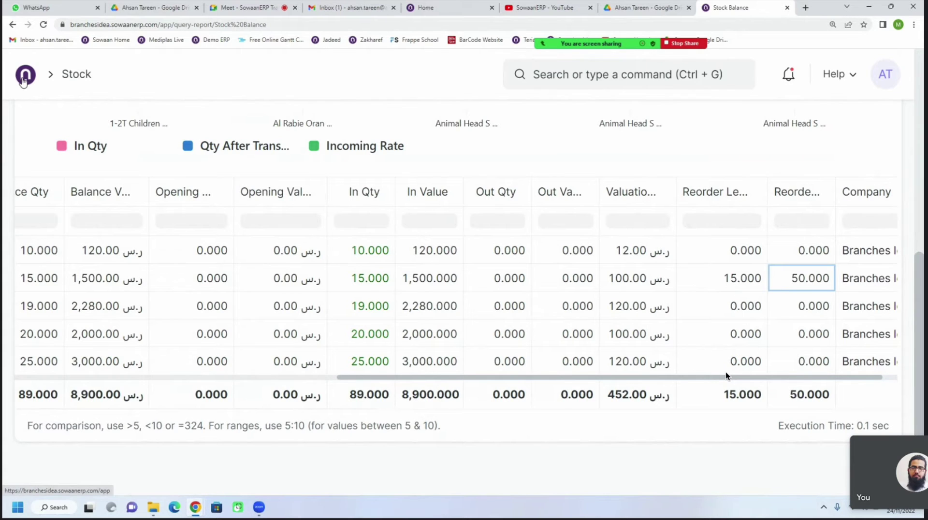
Return to the Stock workspace and switch to the Buying module from the sidebar
{"action": "left_click", "coordinate": [74, 75]}
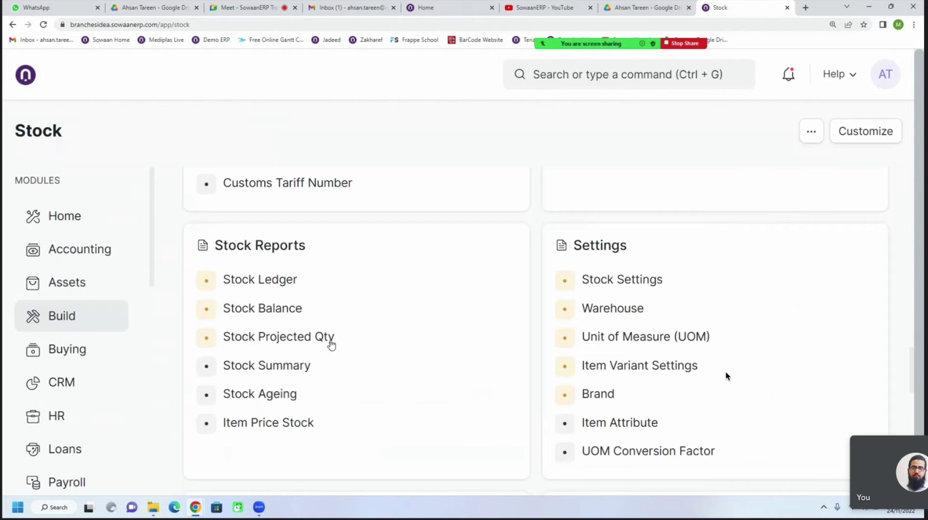
{"action": "scroll", "coordinate": [308, 344], "scroll_direction": "down", "scroll_amount": 5}
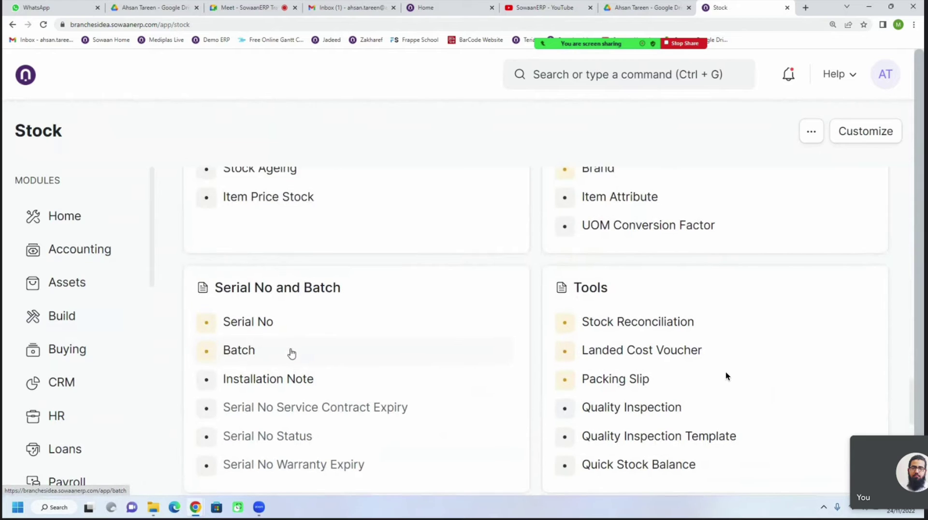
{"action": "scroll", "coordinate": [291, 353], "scroll_direction": "up", "scroll_amount": 4}
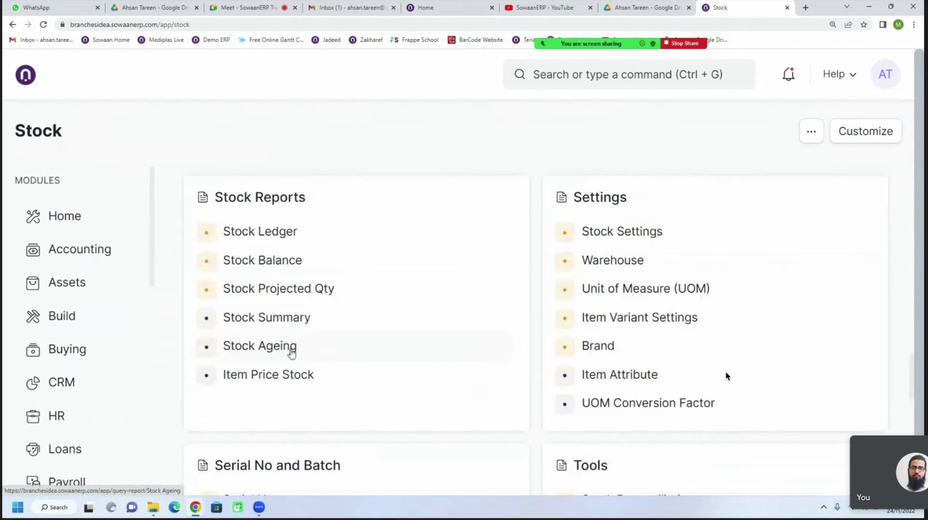
{"action": "scroll", "coordinate": [344, 330], "scroll_direction": "up", "scroll_amount": 5}
{"action": "scroll", "coordinate": [345, 331], "scroll_direction": "up", "scroll_amount": 3}
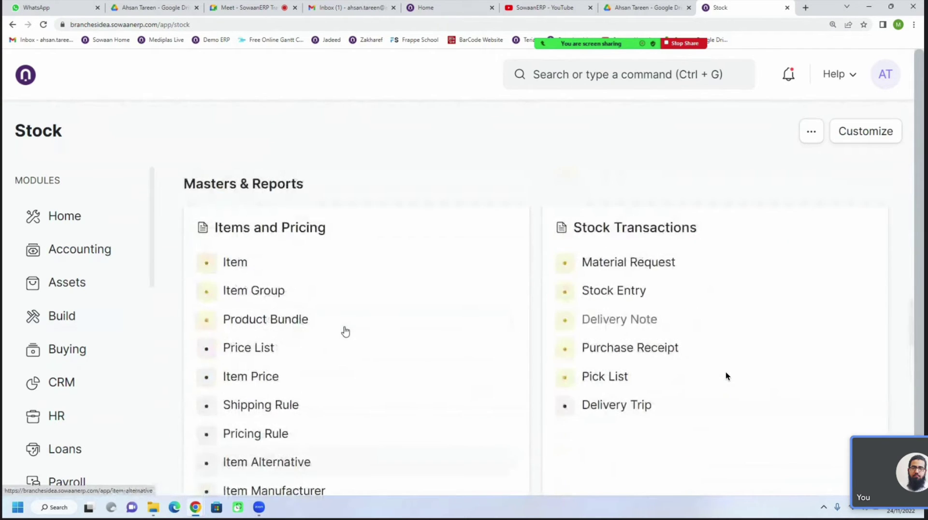
{"action": "left_click", "coordinate": [62, 349]}
{"action": "scroll", "coordinate": [344, 326], "scroll_direction": "up", "scroll_amount": 8}
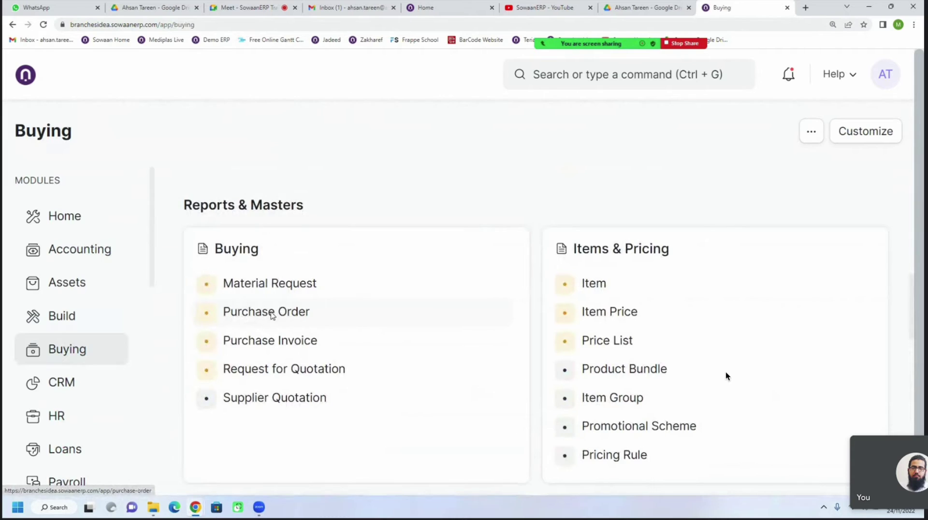
Open the Purchase Order list and clear its status filter to show all three orders
{"action": "left_click", "coordinate": [272, 314]}
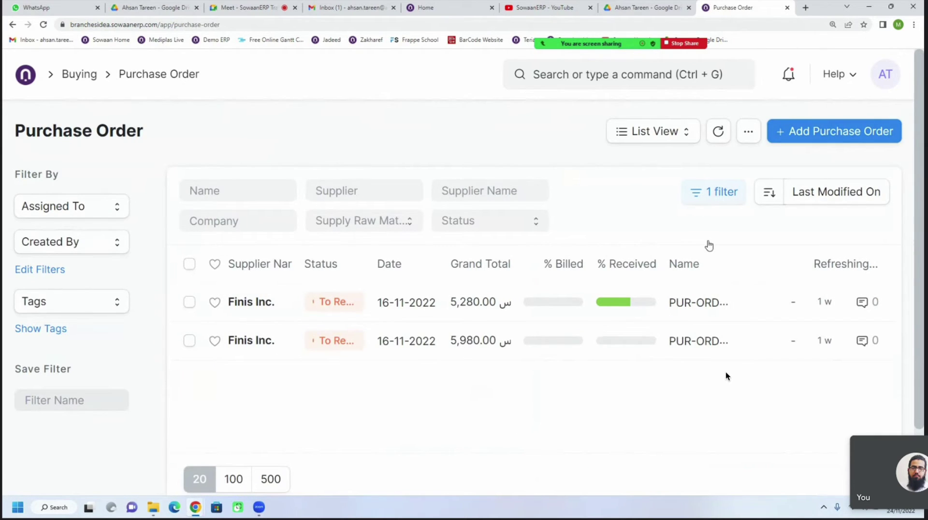
{"action": "left_click", "coordinate": [714, 199]}
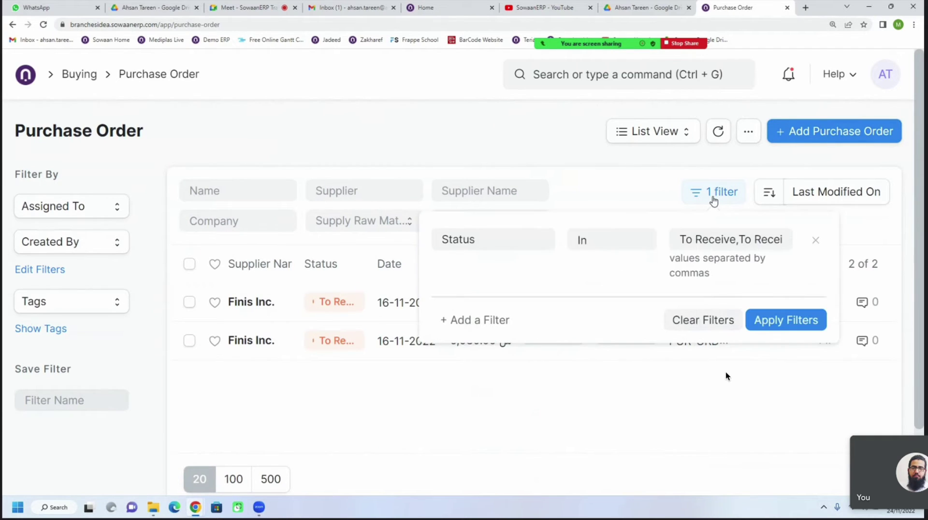
{"action": "left_click", "coordinate": [702, 319]}
{"action": "left_click", "coordinate": [558, 127]}
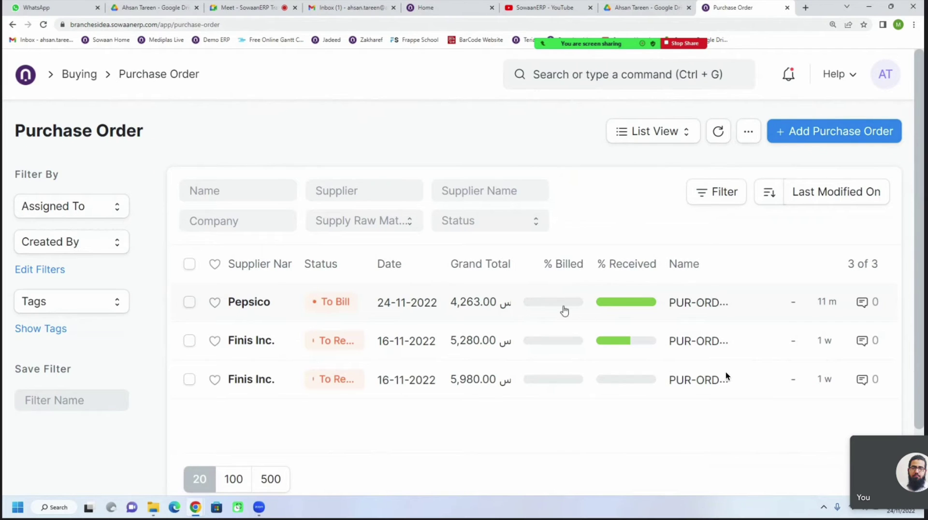
{"action": "mouse_move", "coordinate": [617, 307]}
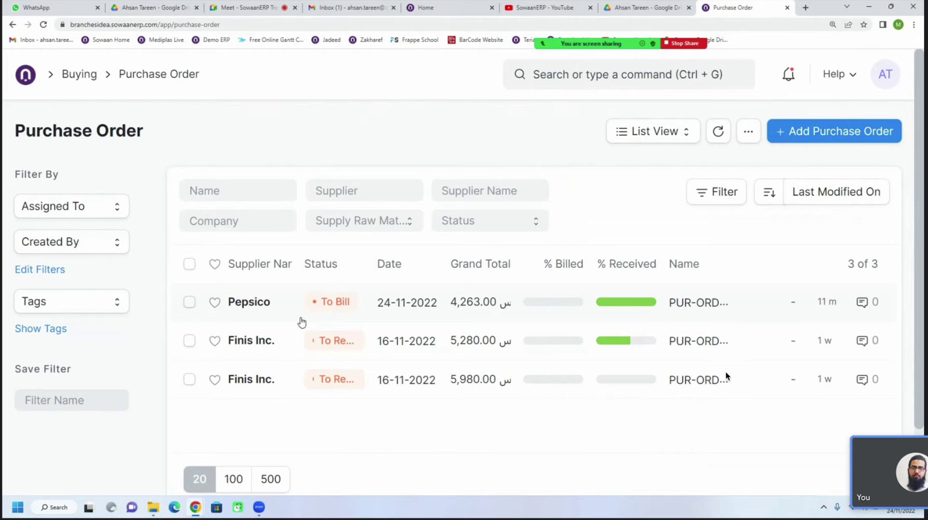
Open Pepsico's order PUR-ORD-2022-00003 and follow it to receipt MAT-PRE-2022-00002
{"action": "left_click", "coordinate": [266, 307]}
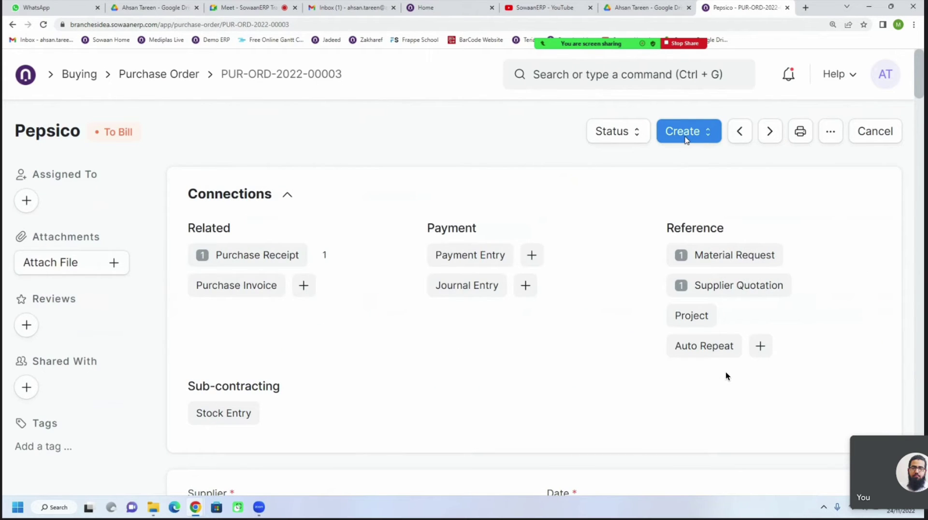
{"action": "left_click", "coordinate": [43, 24]}
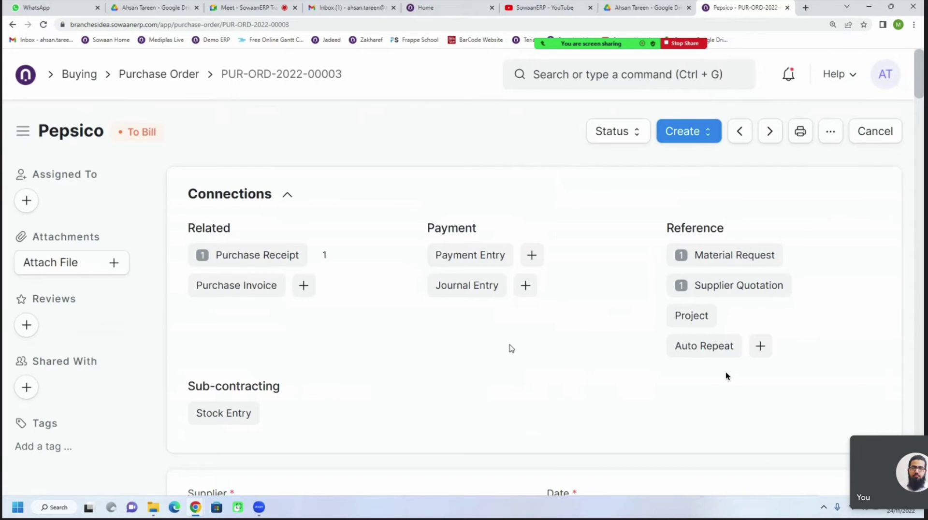
{"action": "scroll", "coordinate": [727, 376], "scroll_direction": "down", "scroll_amount": 2}
{"action": "scroll", "coordinate": [727, 376], "scroll_direction": "up", "scroll_amount": 2}
{"action": "left_click", "coordinate": [294, 258]}
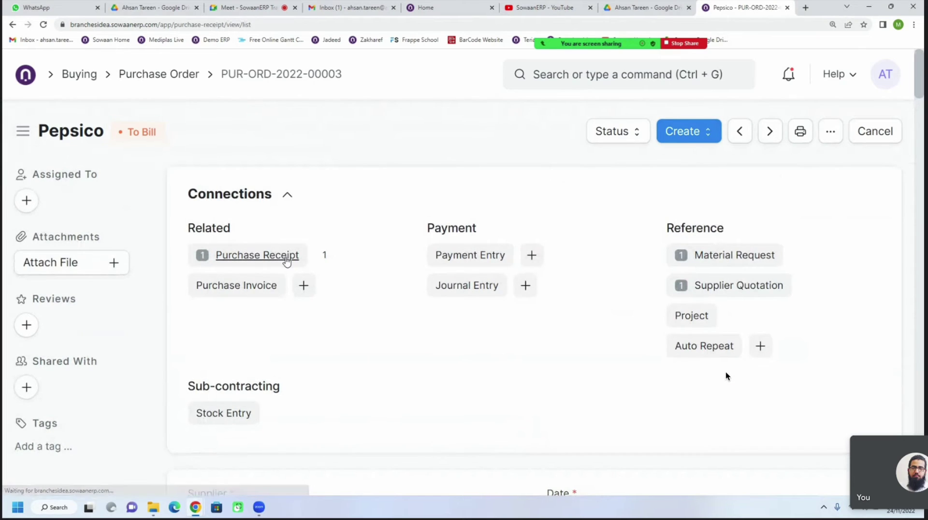
{"action": "left_click", "coordinate": [291, 308]}
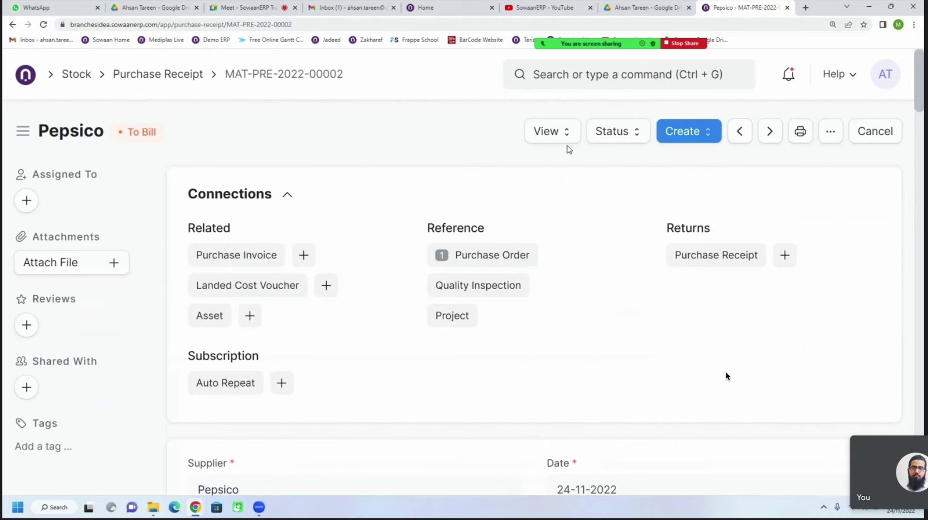
{"action": "left_click", "coordinate": [556, 138]}
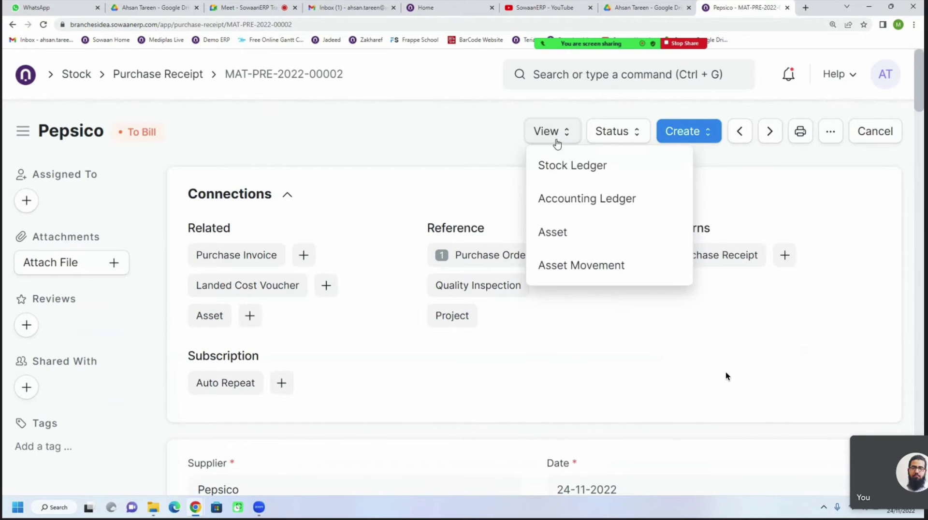
Open the receipt's Accounting Ledger and widen the Account column to show full names
{"action": "left_click", "coordinate": [572, 203]}
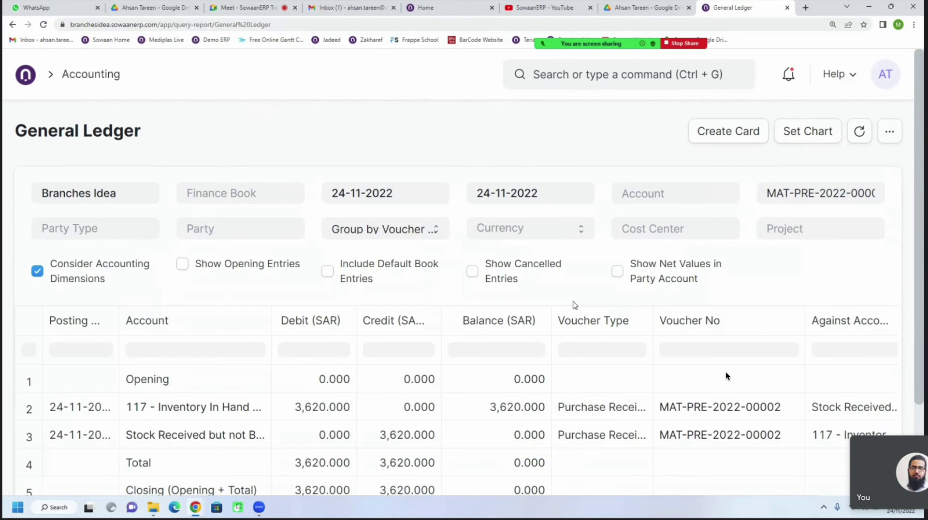
{"action": "scroll", "coordinate": [532, 319], "scroll_direction": "down", "scroll_amount": 3}
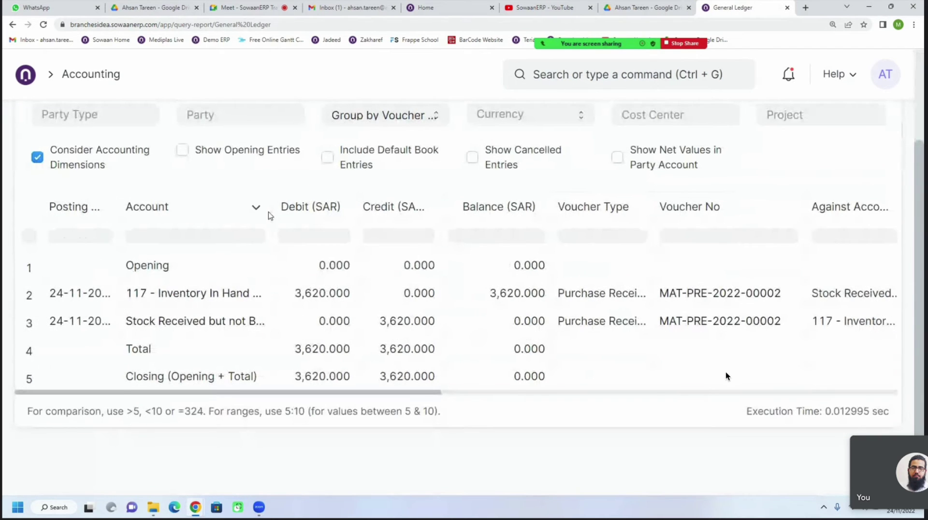
{"action": "left_click_drag", "start_coordinate": [265, 208], "coordinate": [317, 209]}
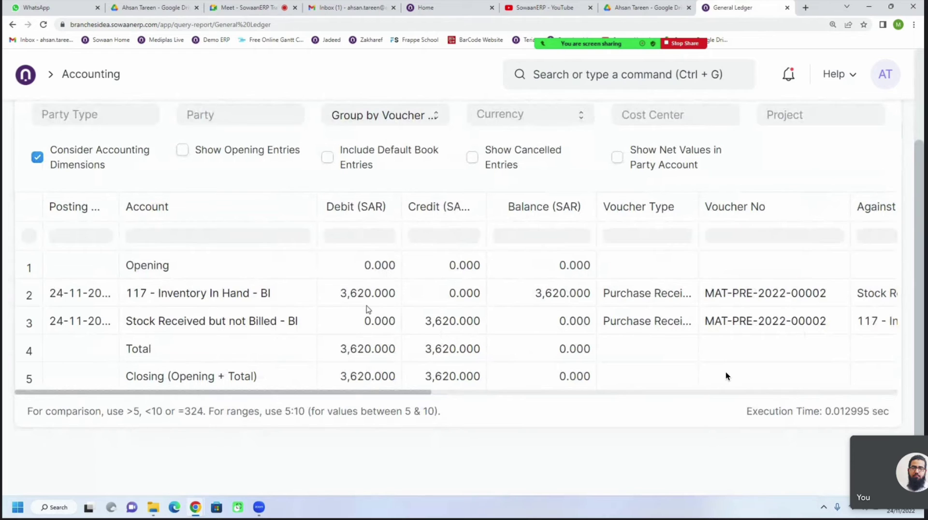
Verify 3,620.000 debited to 117 - Inventory In Hand - BI and credited to Stock Received but not Billed
{"action": "left_click", "coordinate": [346, 302]}
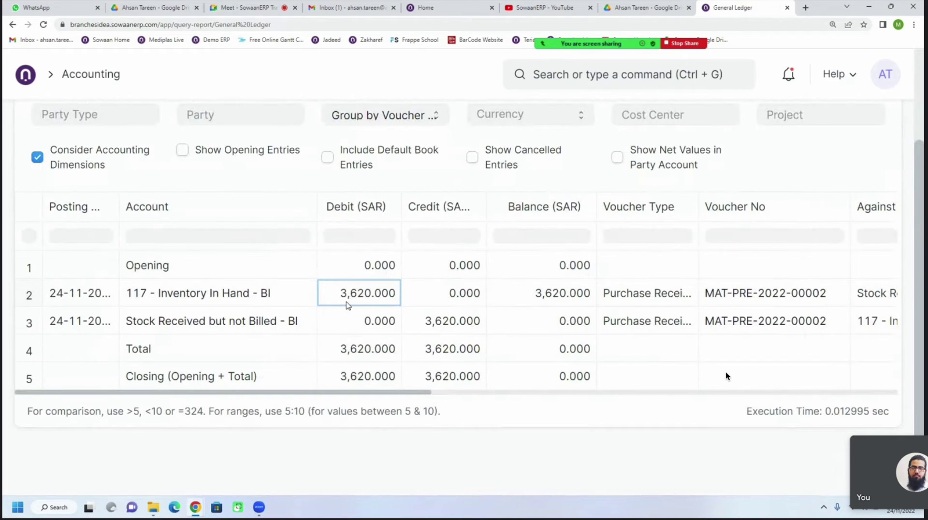
{"action": "left_click", "coordinate": [201, 304]}
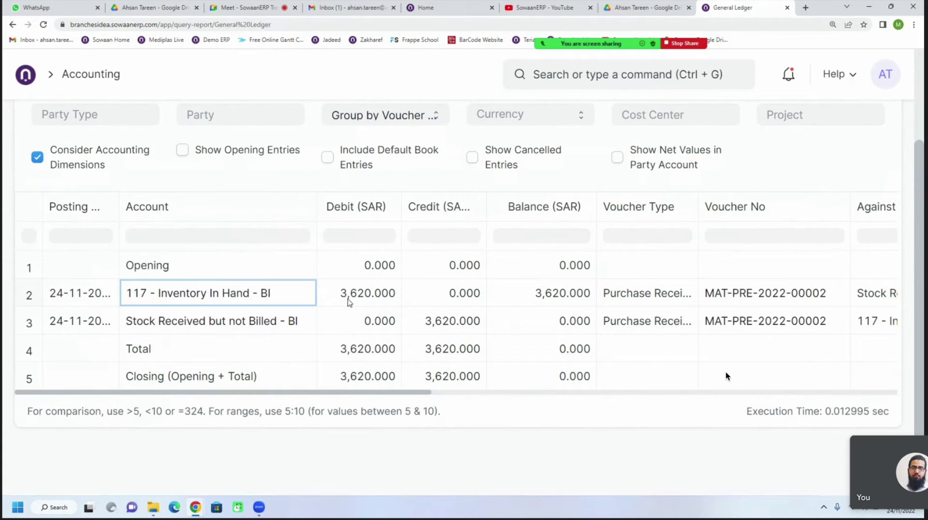
{"action": "left_click", "coordinate": [379, 305]}
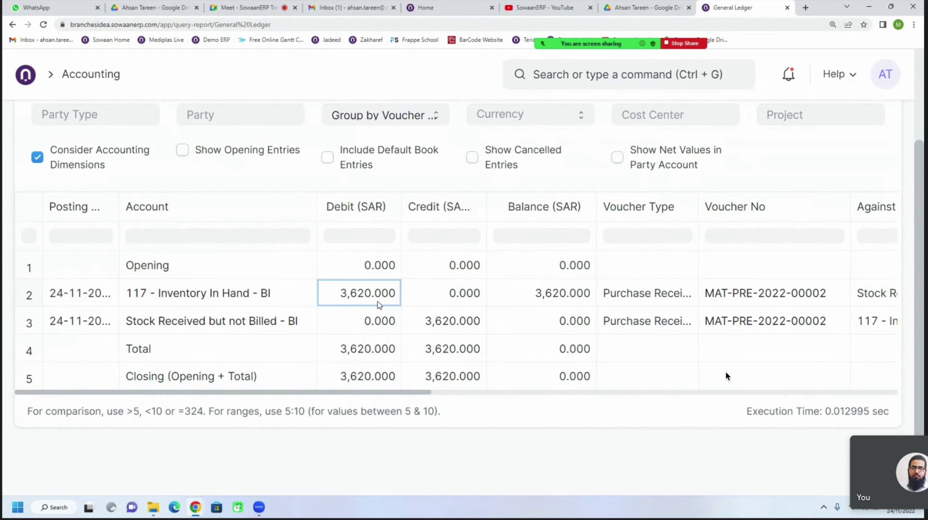
{"action": "left_click", "coordinate": [268, 304]}
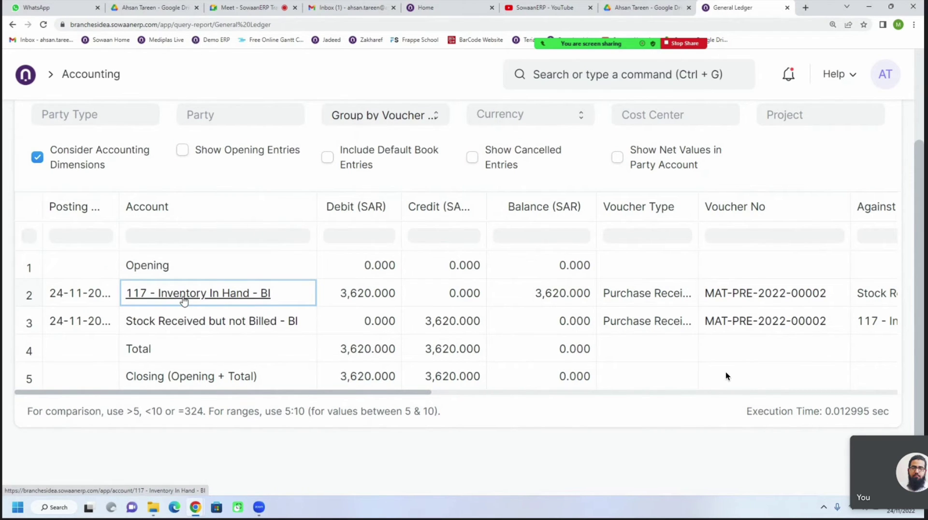
{"action": "left_click", "coordinate": [364, 302]}
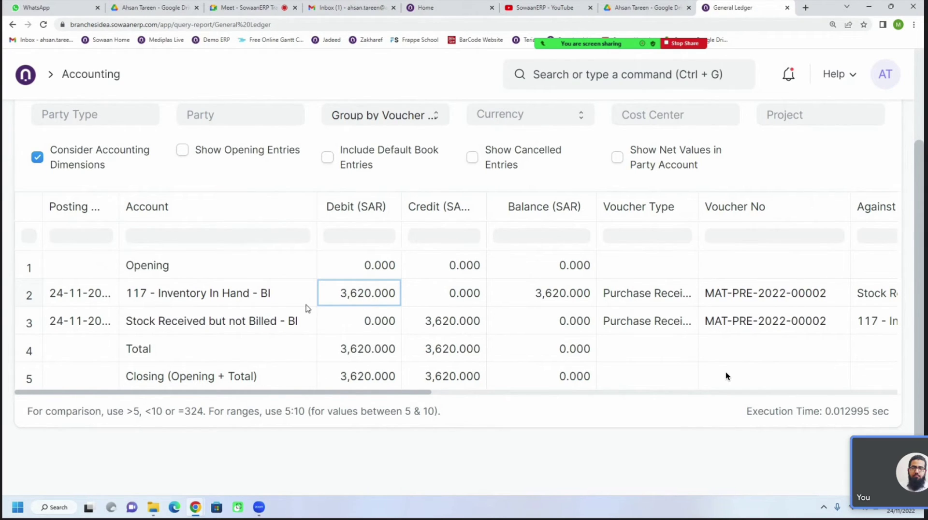
{"action": "left_click", "coordinate": [256, 332]}
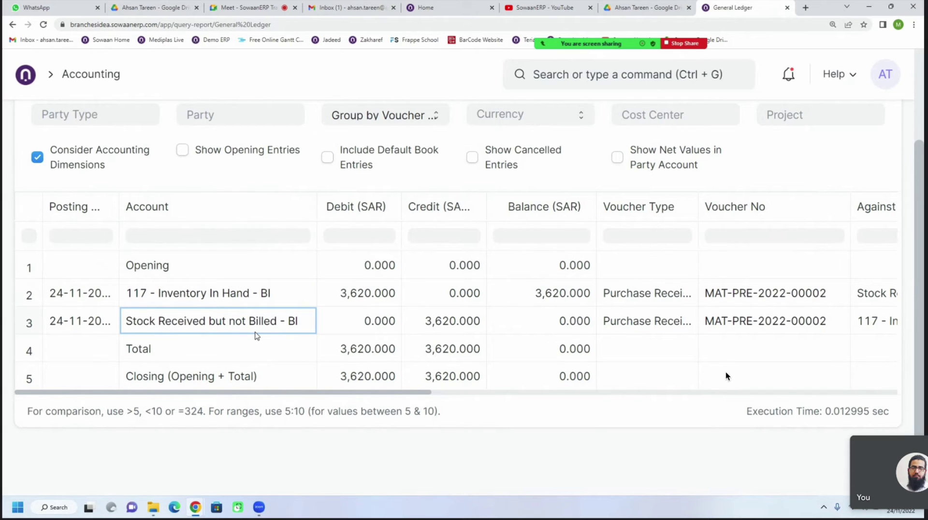
{"action": "left_click", "coordinate": [453, 333]}
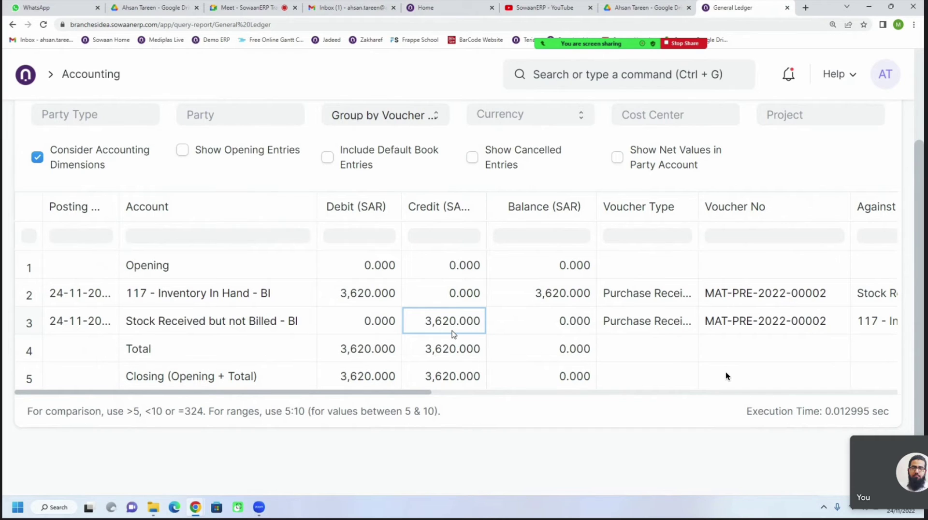
{"action": "left_click", "coordinate": [296, 332]}
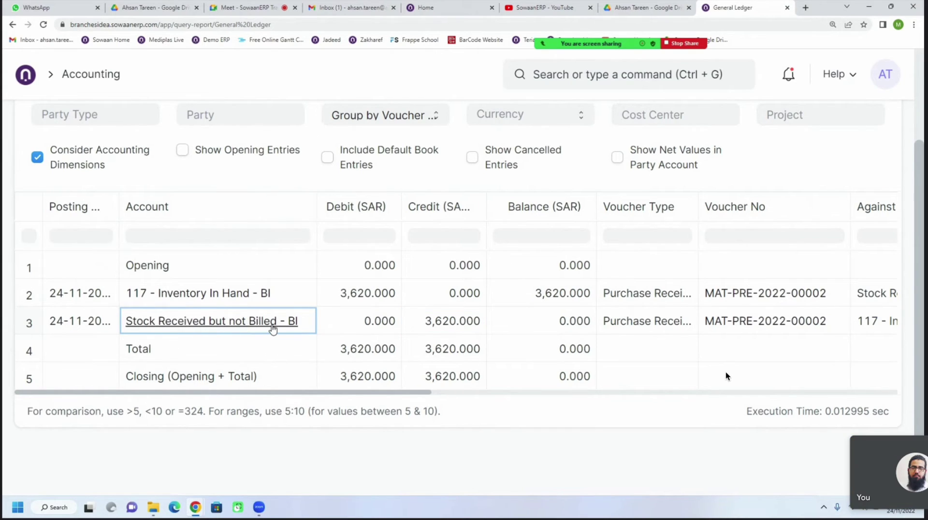
{"action": "left_click", "coordinate": [459, 328]}
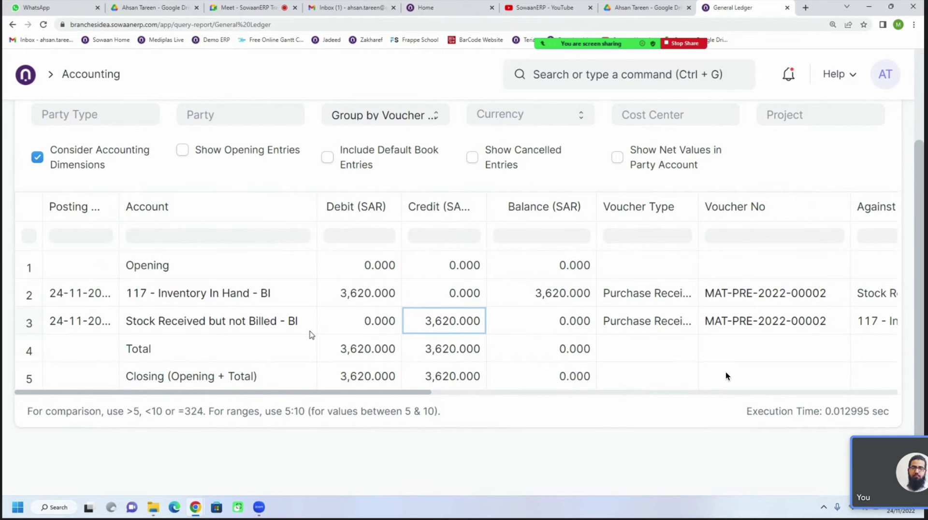
{"action": "left_click", "coordinate": [311, 333]}
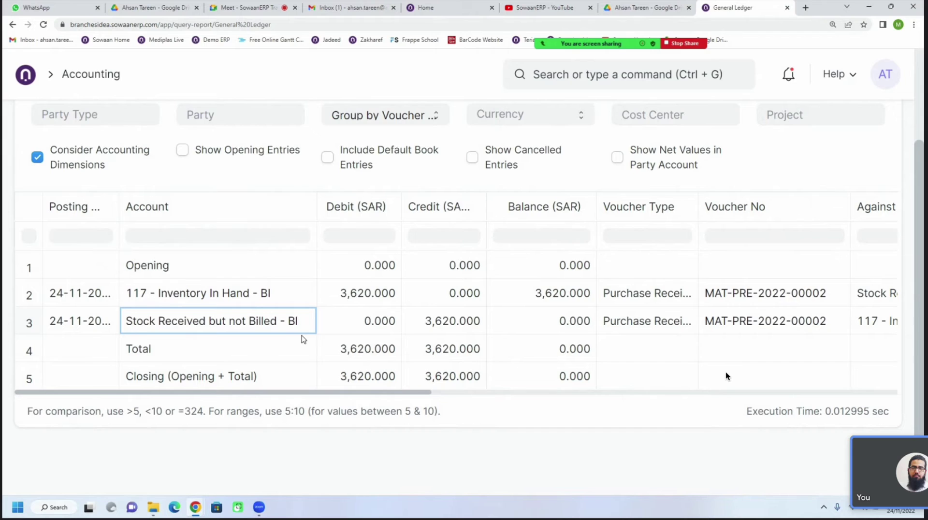
{"action": "left_click", "coordinate": [233, 304]}
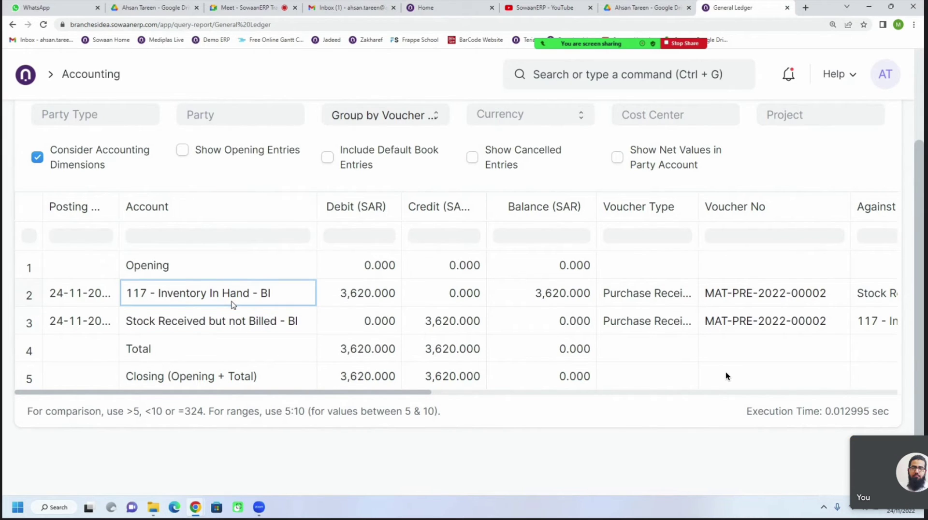
{"action": "left_click", "coordinate": [261, 333]}
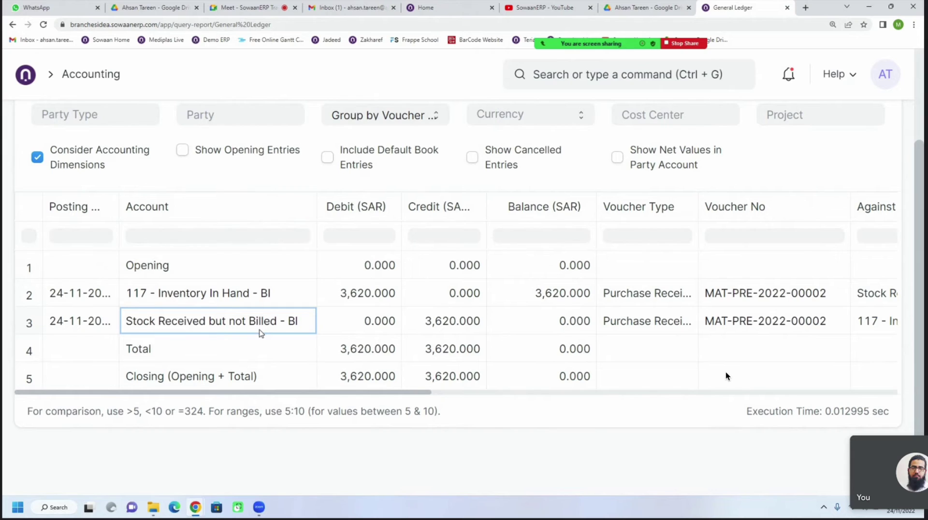
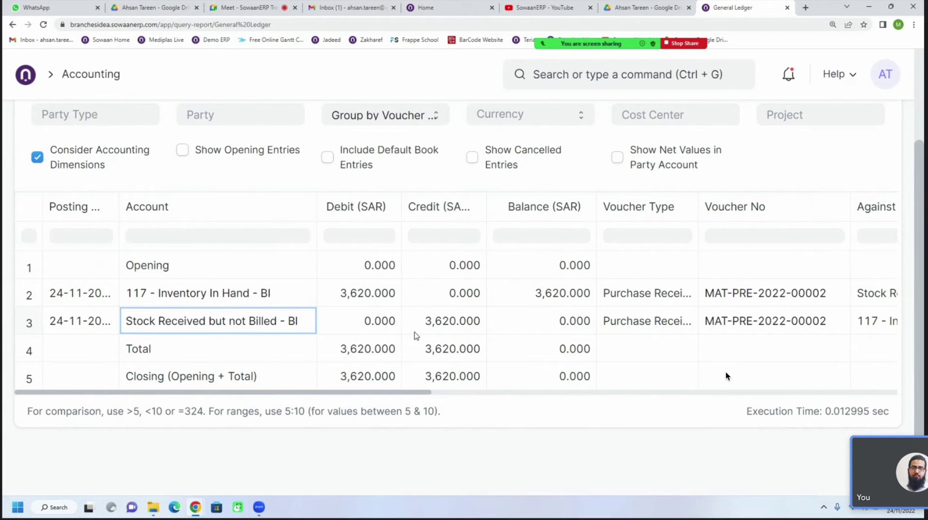
Point out the 3,620.000 inventory debit, the stock-received credit and their cost centers
{"action": "left_click", "coordinate": [414, 333]}
{"action": "left_click", "coordinate": [366, 297]}
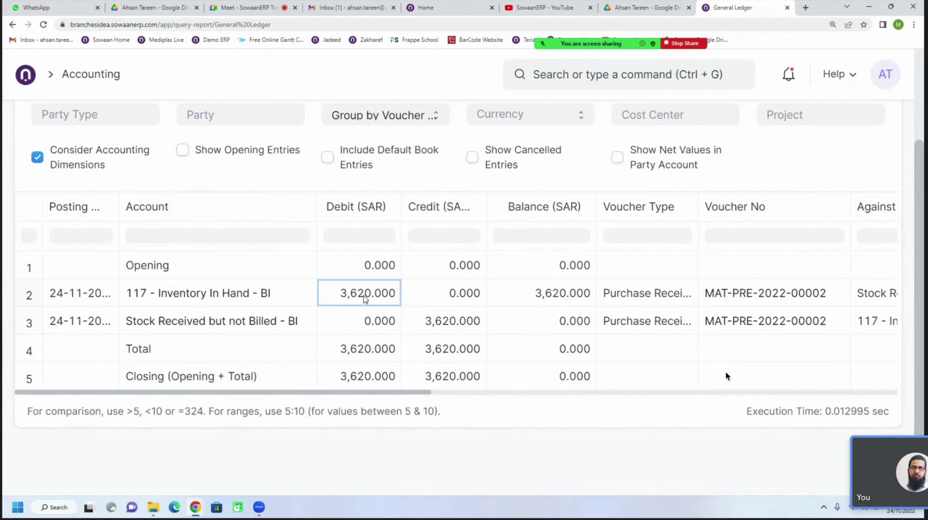
{"action": "left_click", "coordinate": [419, 322]}
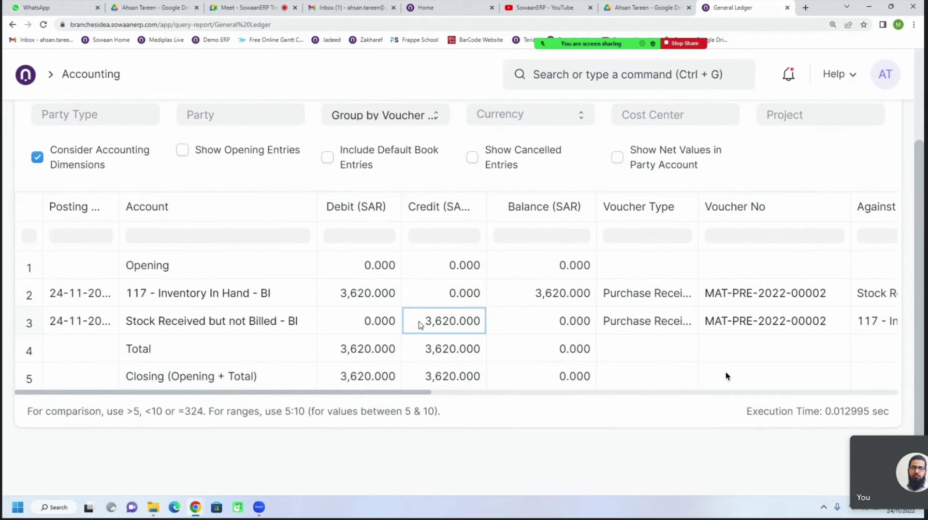
{"action": "left_click_drag", "start_coordinate": [411, 393], "coordinate": [692, 389]}
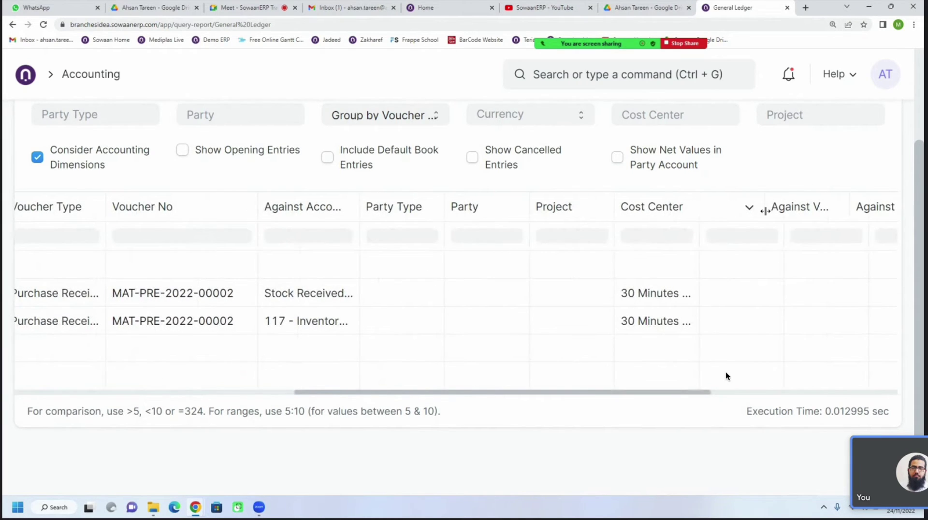
{"action": "left_click_drag", "start_coordinate": [765, 212], "coordinate": [766, 211]}
{"action": "left_click", "coordinate": [730, 324]}
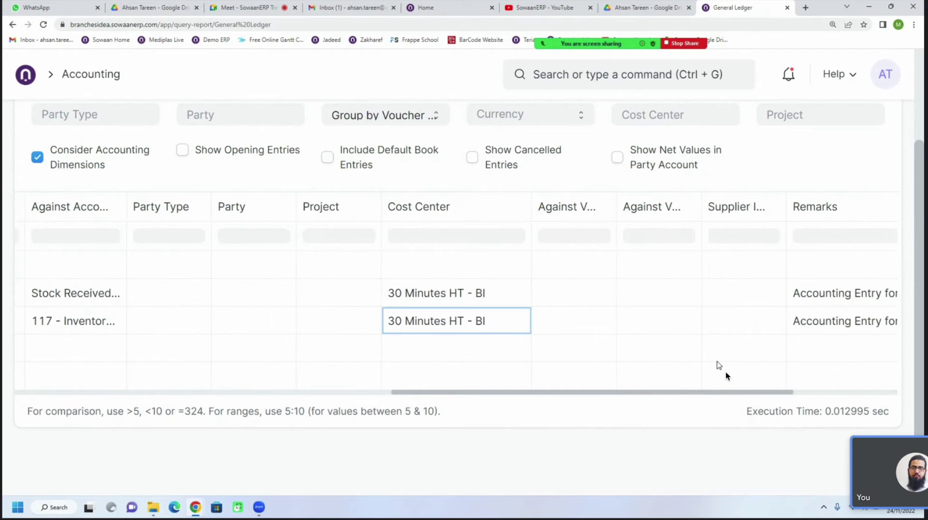
{"action": "left_click", "coordinate": [489, 296]}
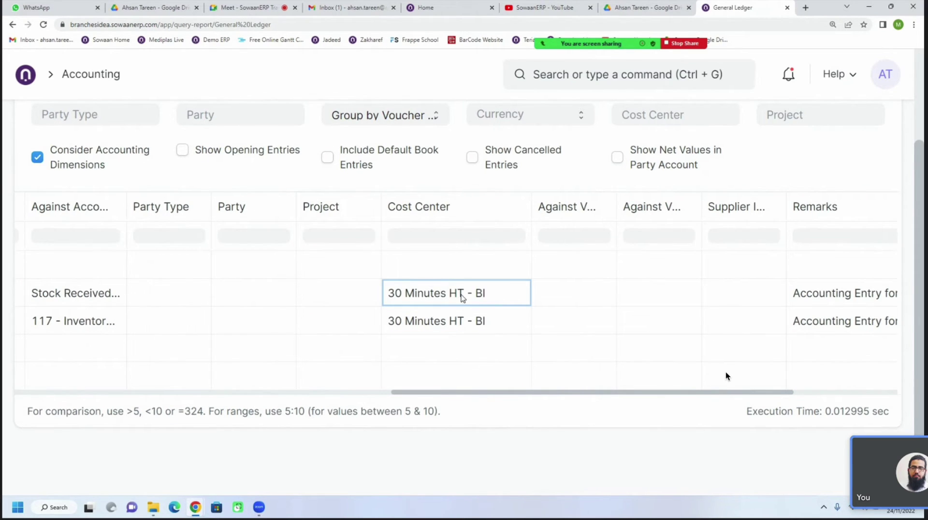
{"action": "left_click_drag", "start_coordinate": [501, 393], "coordinate": [489, 393]}
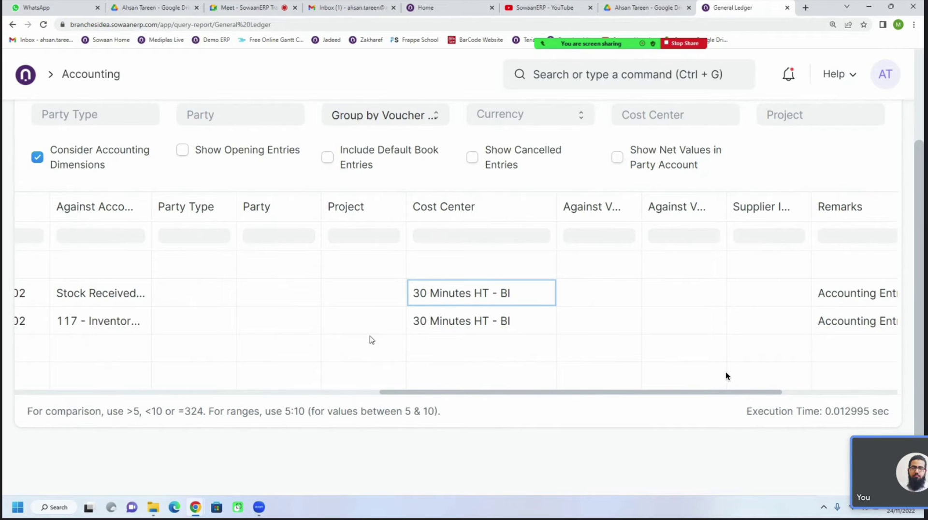
{"action": "left_click_drag", "start_coordinate": [450, 393], "coordinate": [121, 393]}
{"action": "scroll", "coordinate": [421, 267], "scroll_direction": "up", "scroll_amount": 3}
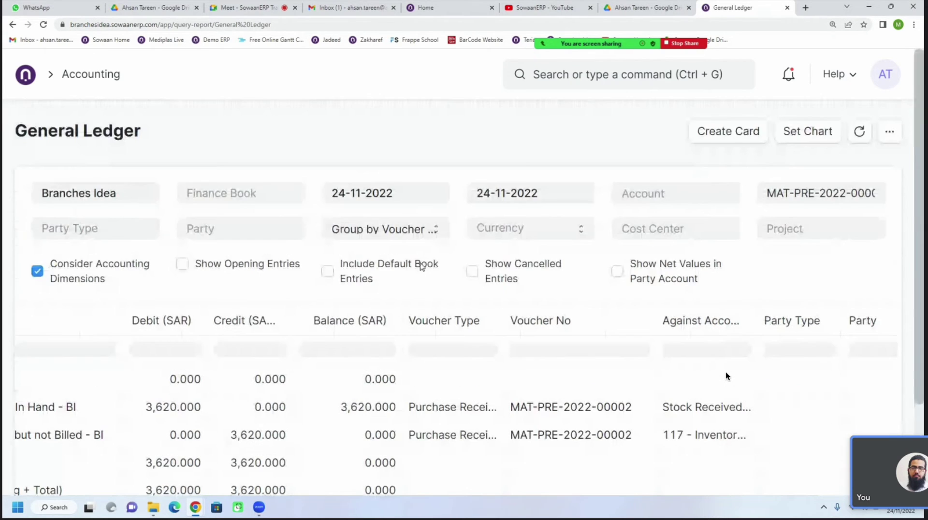
Filter the General Ledger to cost center 30 Minutes HT - BI, then clear it
{"action": "left_click", "coordinate": [665, 230]}
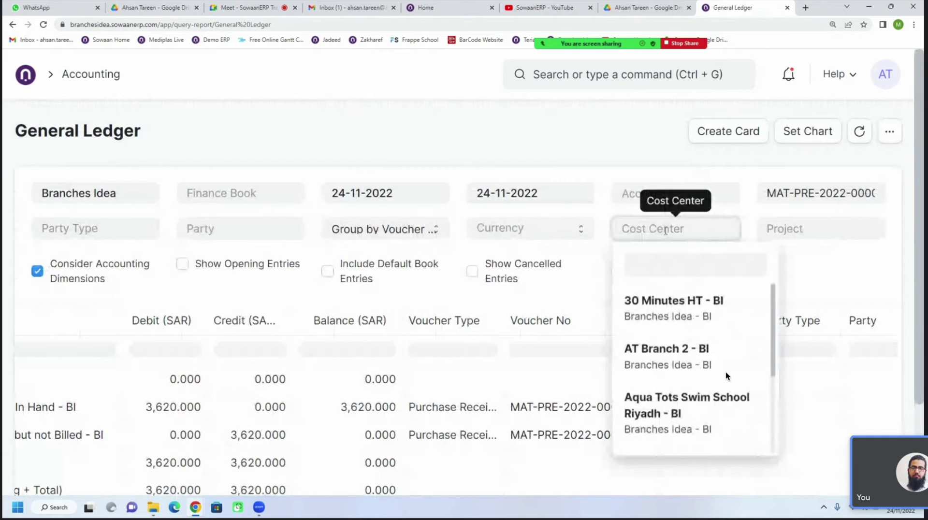
{"action": "left_click", "coordinate": [692, 313]}
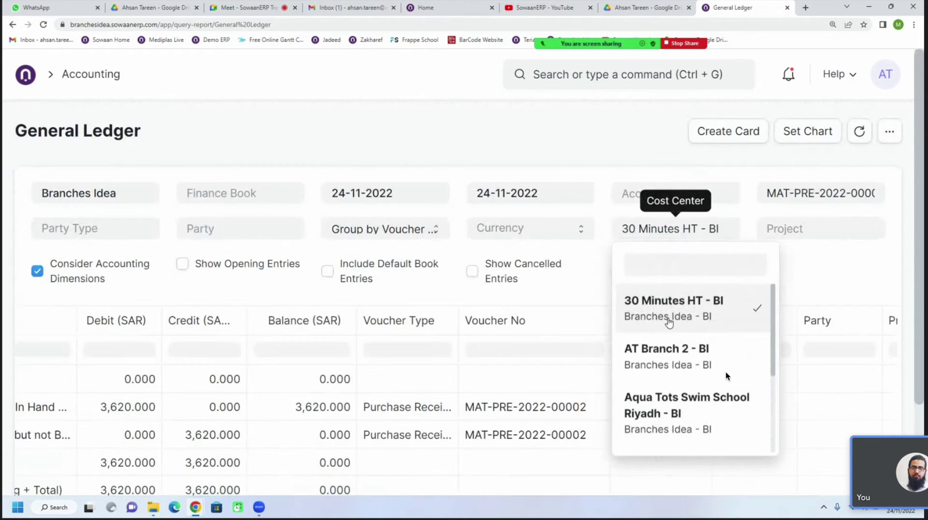
{"action": "scroll", "coordinate": [490, 357], "scroll_direction": "down", "scroll_amount": 3}
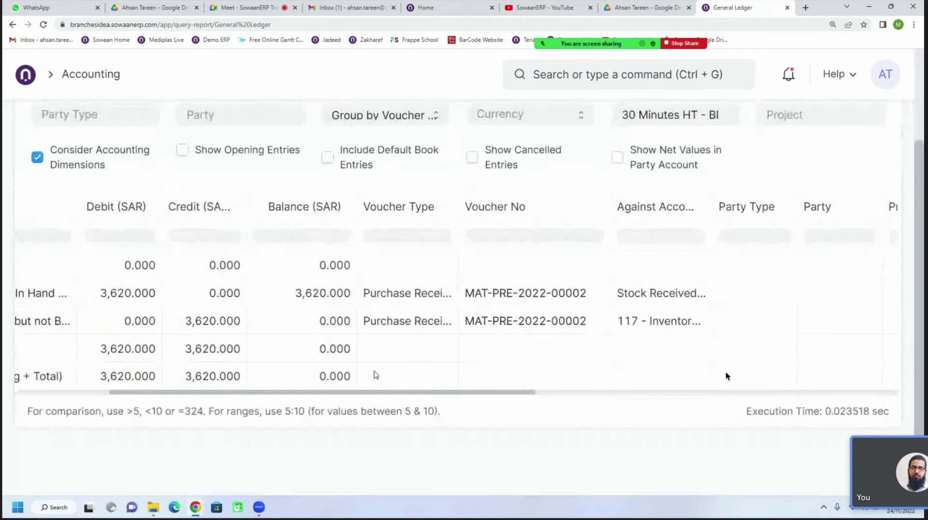
{"action": "left_click_drag", "start_coordinate": [389, 394], "coordinate": [103, 396]}
{"action": "scroll", "coordinate": [723, 339], "scroll_direction": "up", "scroll_amount": 3}
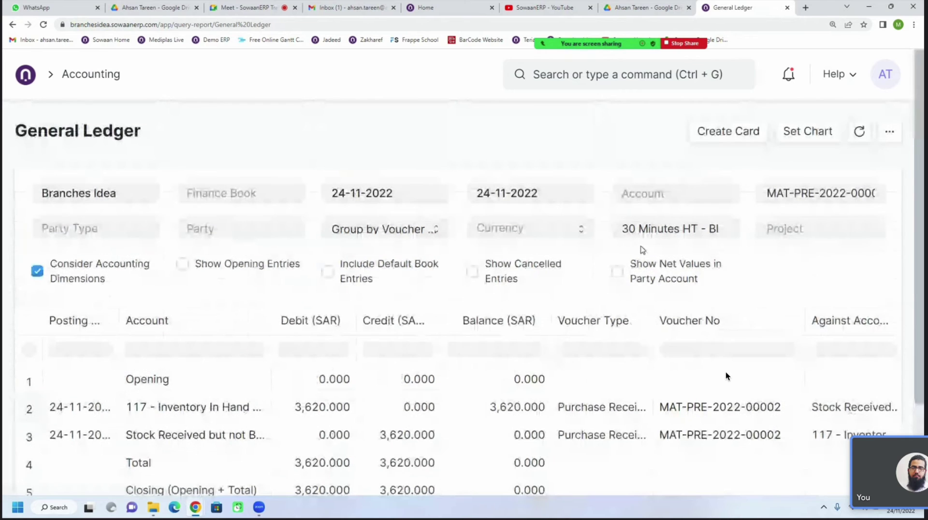
{"action": "double_click", "coordinate": [666, 227]}
{"action": "triple_click", "coordinate": [666, 228]}
{"action": "key", "text": "BackSpace"}
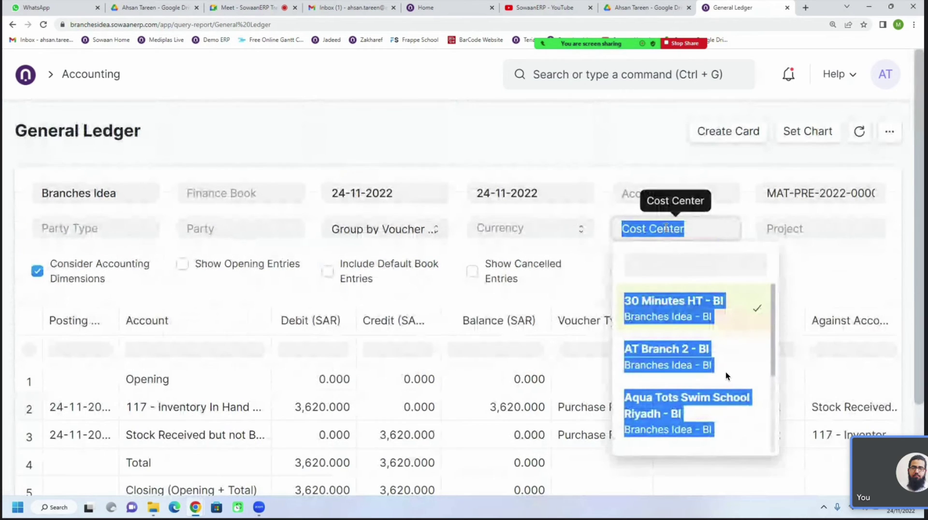
{"action": "key", "text": "Escape"}
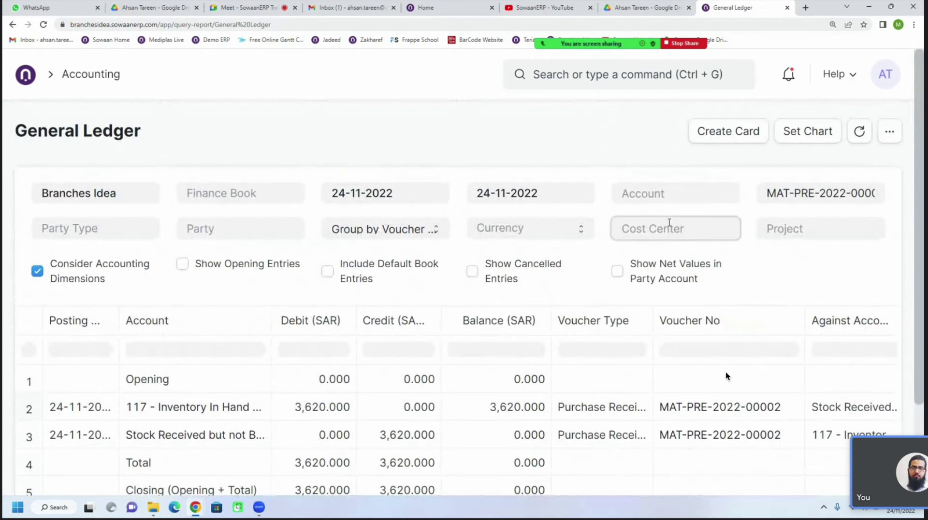
Filter the ledger to cost centers Khobar - BI and Branches Idea - BI
{"action": "left_click", "coordinate": [669, 225]}
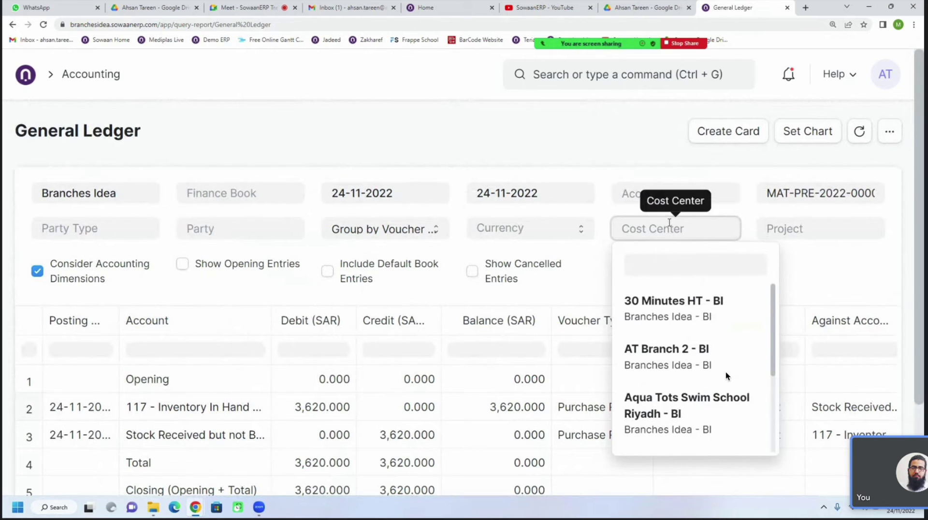
{"action": "scroll", "coordinate": [667, 300], "scroll_direction": "down", "scroll_amount": 5}
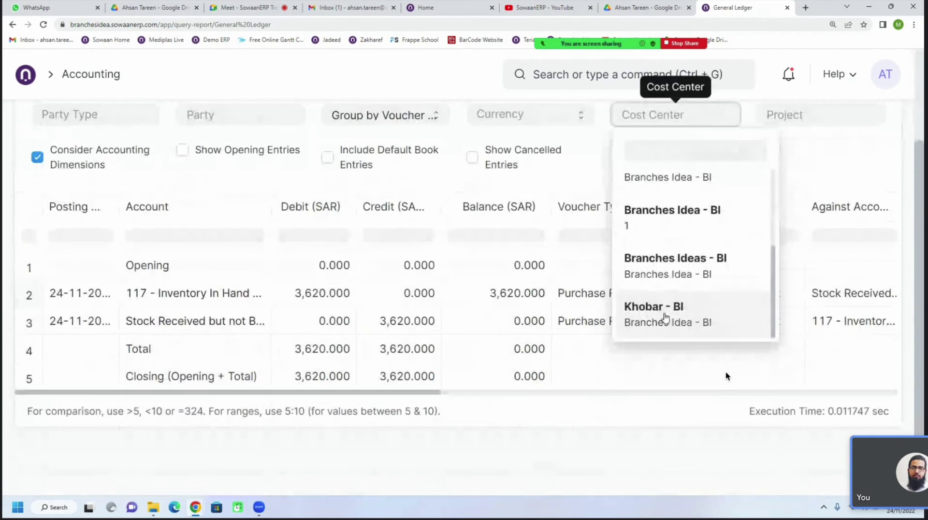
{"action": "left_click", "coordinate": [665, 318]}
{"action": "left_click", "coordinate": [559, 106]}
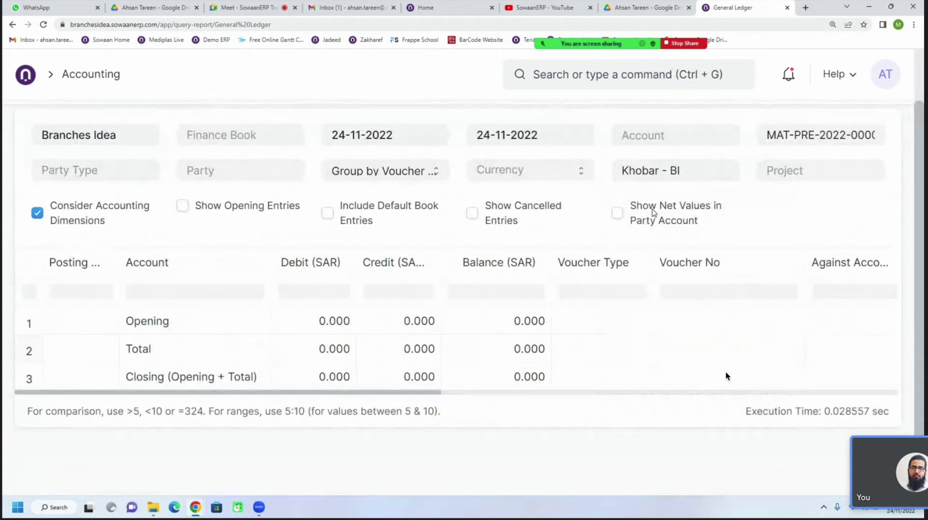
{"action": "left_click_drag", "start_coordinate": [701, 173], "coordinate": [663, 176]}
{"action": "left_click", "coordinate": [622, 171]}
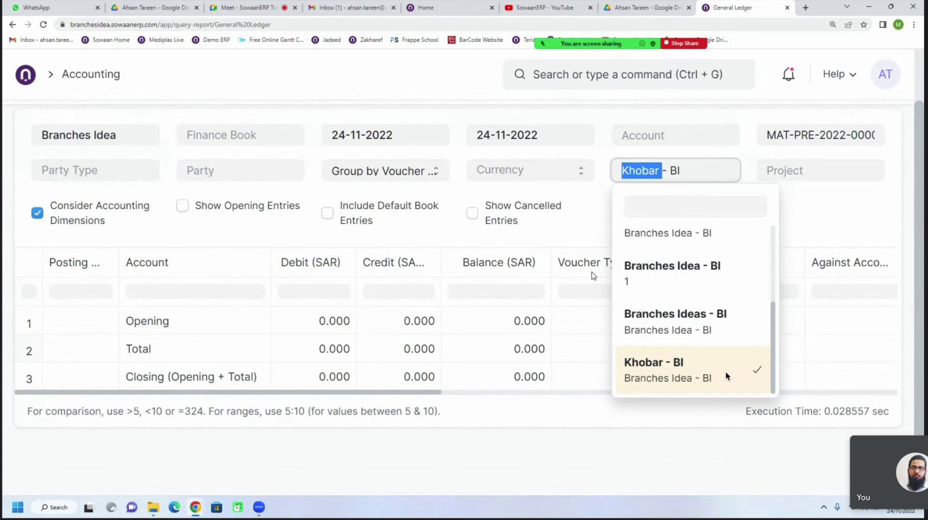
{"action": "left_click", "coordinate": [665, 280]}
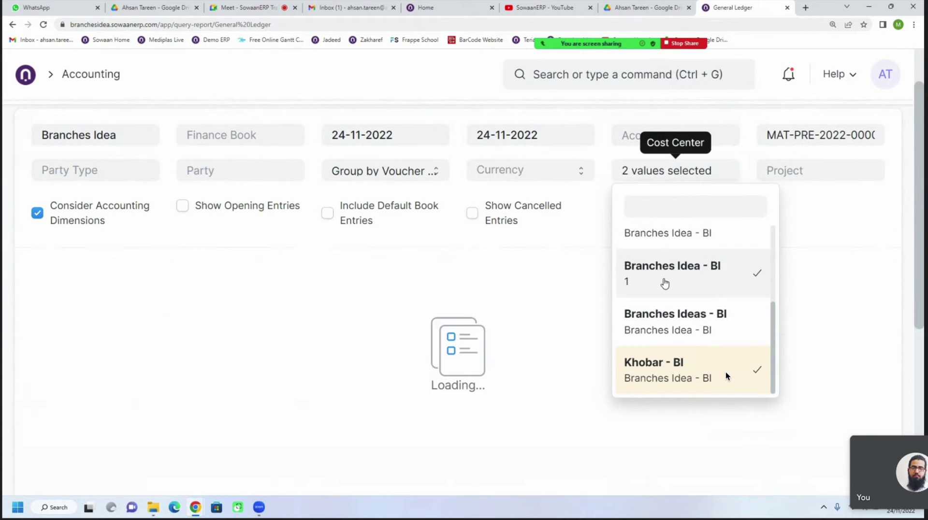
Enable Show Cancelled Entries and remove both cost centers, leaving the filter empty
{"action": "left_click", "coordinate": [585, 205]}
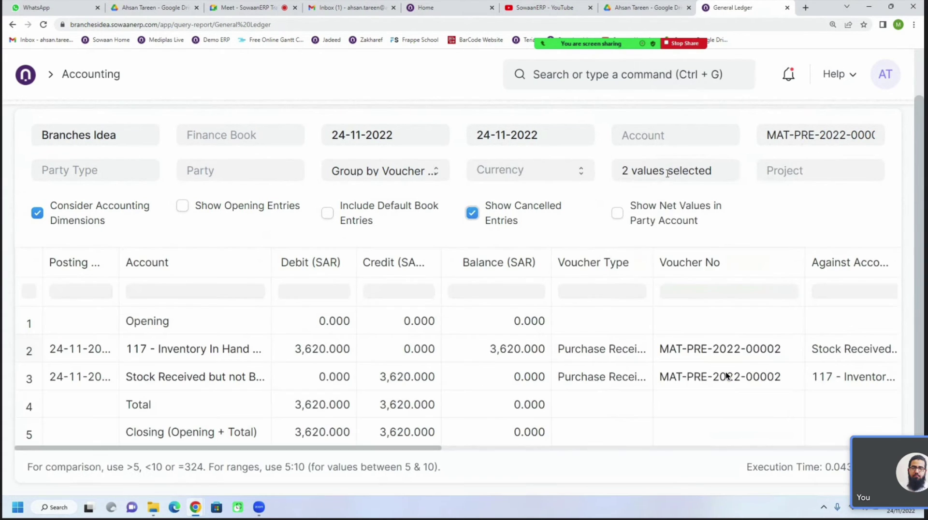
{"action": "left_click", "coordinate": [675, 171]}
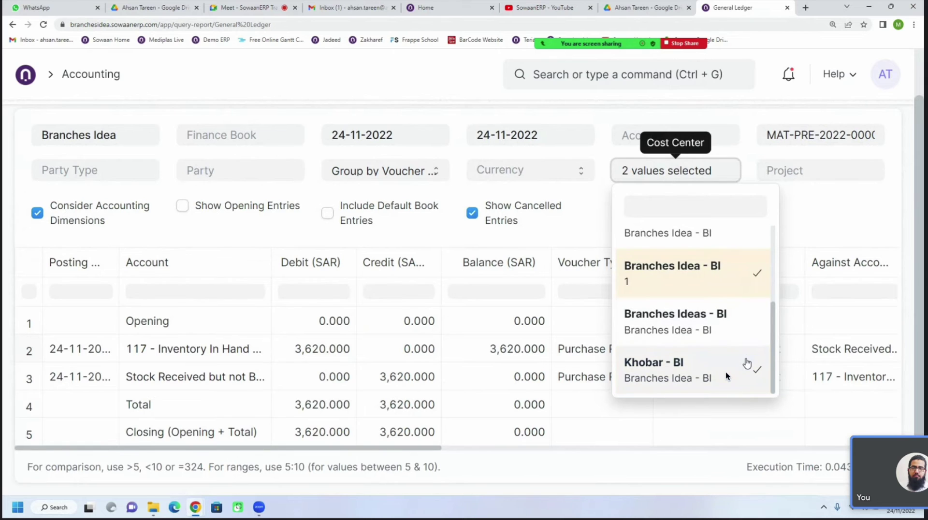
{"action": "left_click", "coordinate": [737, 286]}
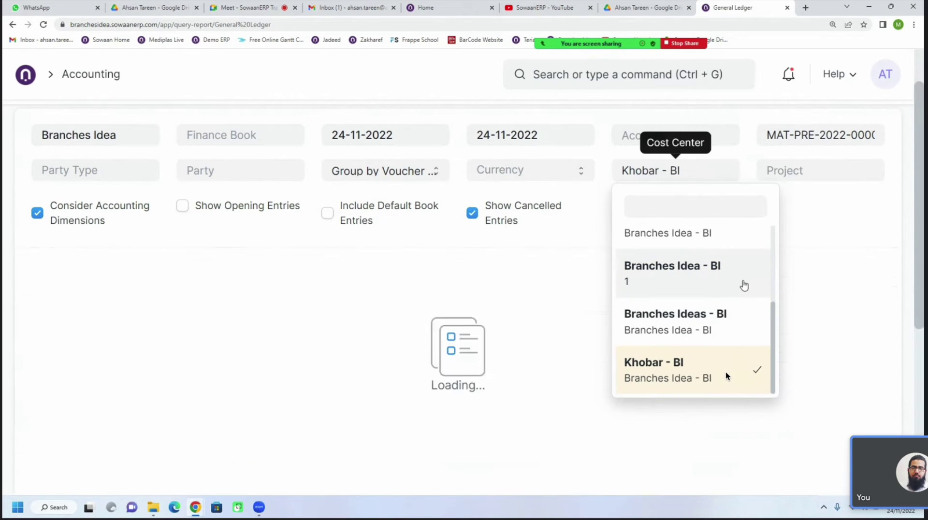
{"action": "left_click", "coordinate": [694, 175]}
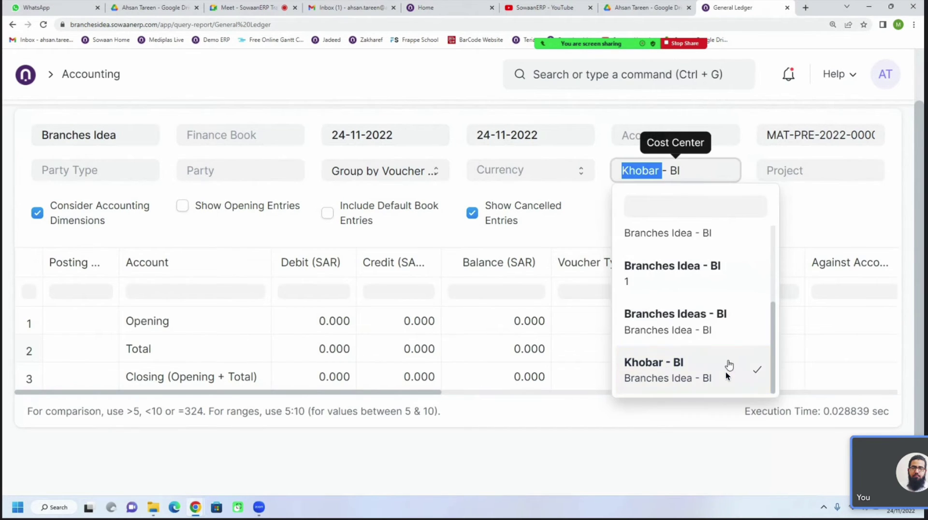
{"action": "left_click", "coordinate": [726, 372]}
{"action": "left_click", "coordinate": [545, 125]}
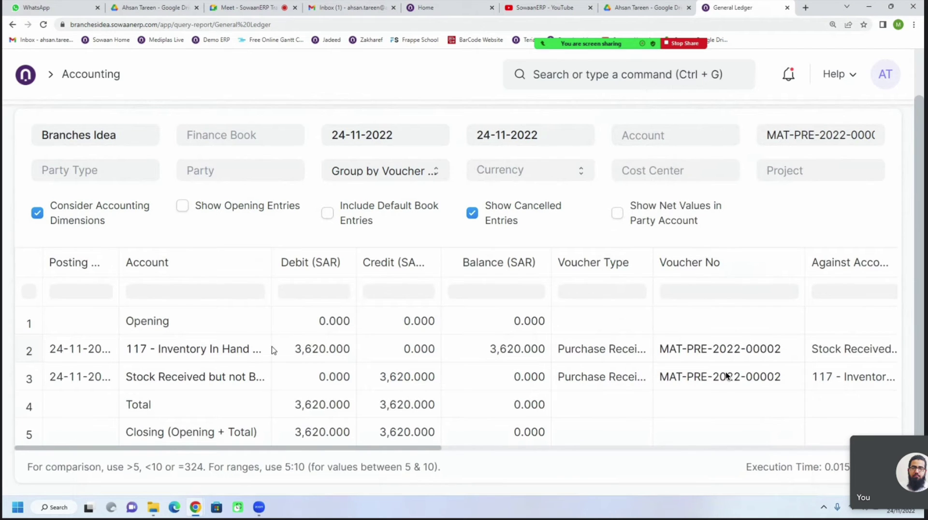
Return to the General Ledger report and widen the Account column to show full names
{"action": "left_click", "coordinate": [43, 24]}
{"action": "left_click", "coordinate": [145, 25]}
{"action": "key", "text": "ctrl+2"}
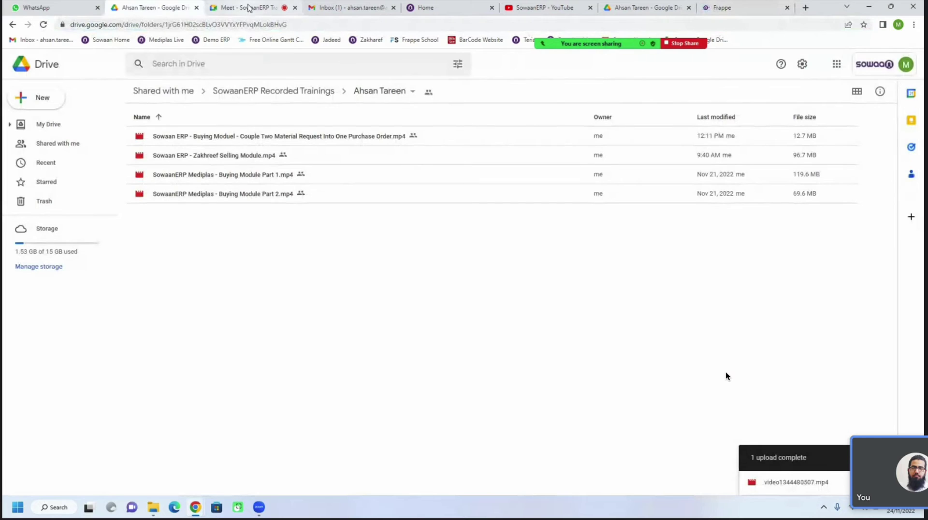
{"action": "key", "text": "ctrl+3"}
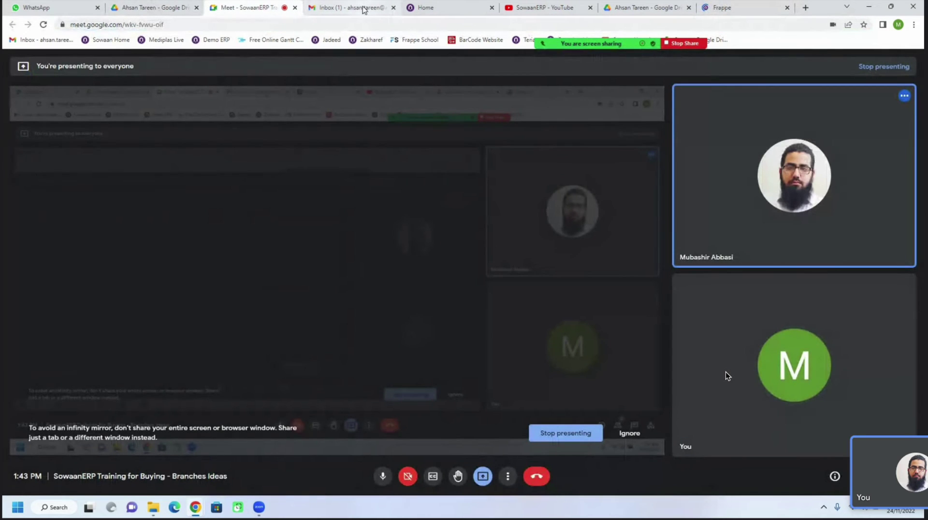
{"action": "left_click", "coordinate": [358, 8]}
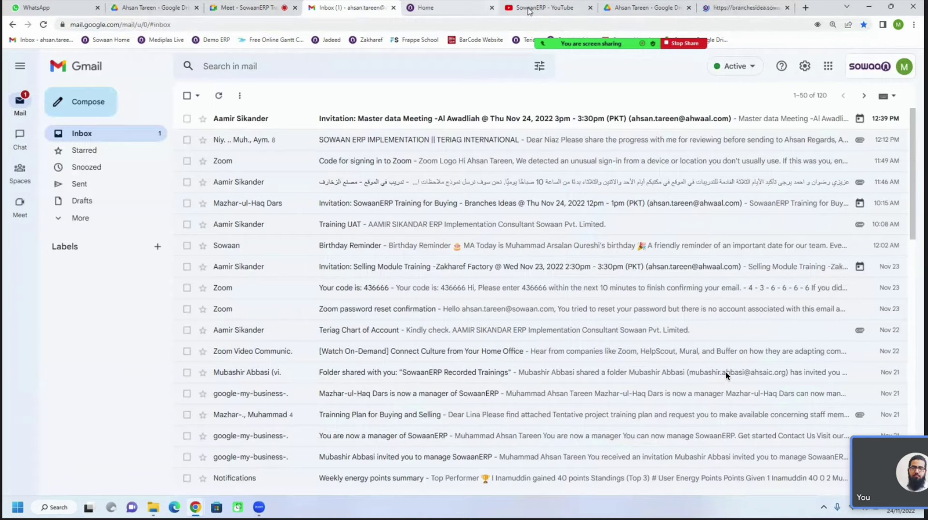
{"action": "left_click", "coordinate": [739, 14]}
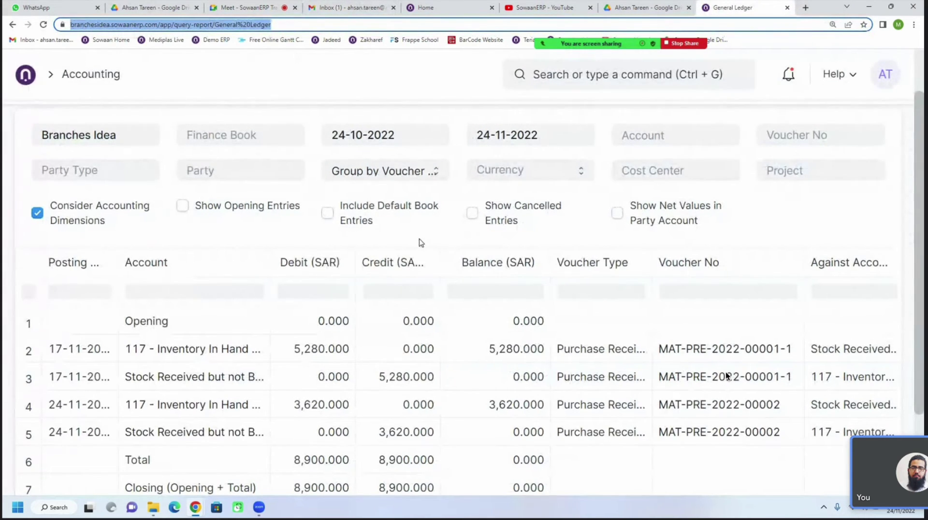
{"action": "scroll", "coordinate": [245, 400], "scroll_direction": "down", "scroll_amount": 1}
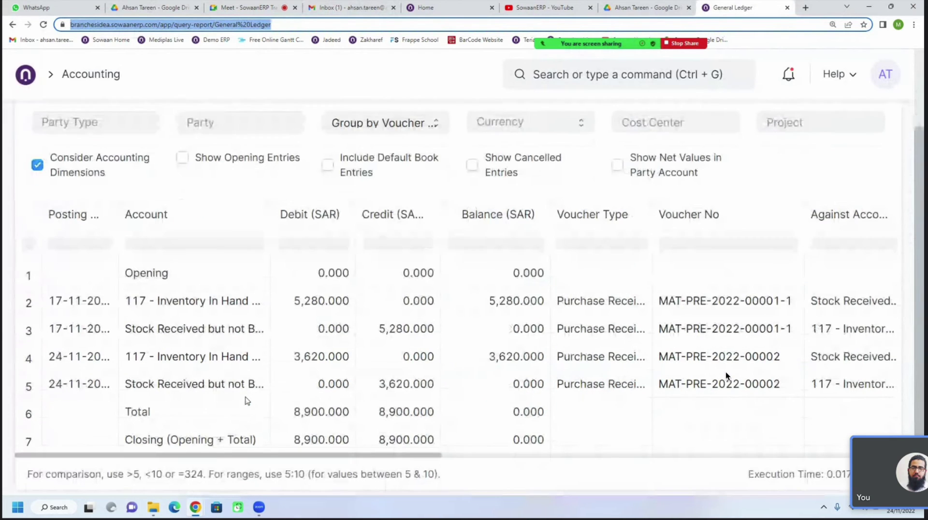
{"action": "scroll", "coordinate": [245, 399], "scroll_direction": "up", "scroll_amount": 1}
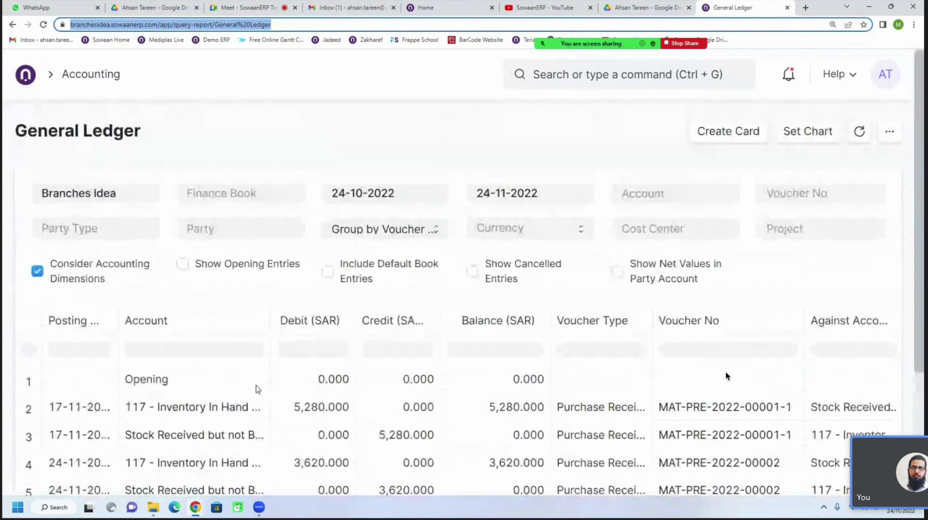
{"action": "left_click_drag", "start_coordinate": [271, 264], "coordinate": [364, 263]}
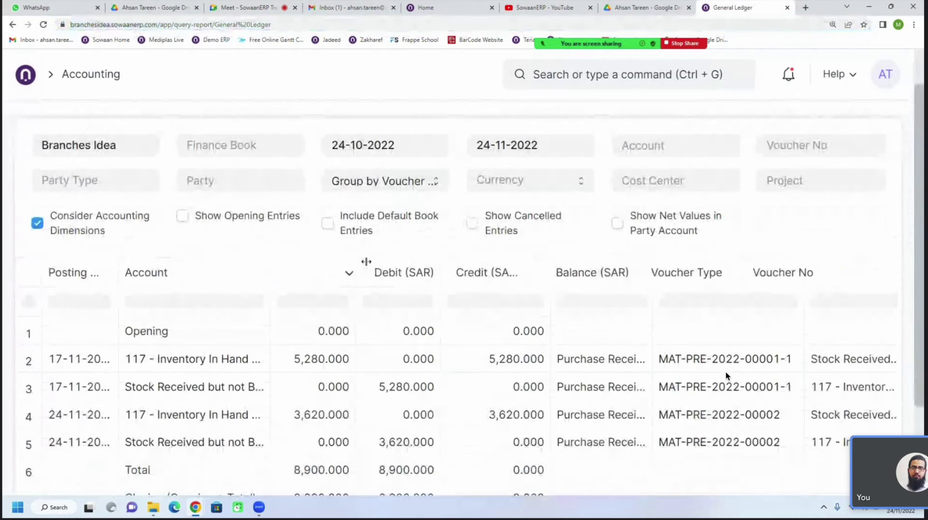
{"action": "scroll", "coordinate": [424, 341], "scroll_direction": "up", "scroll_amount": 1}
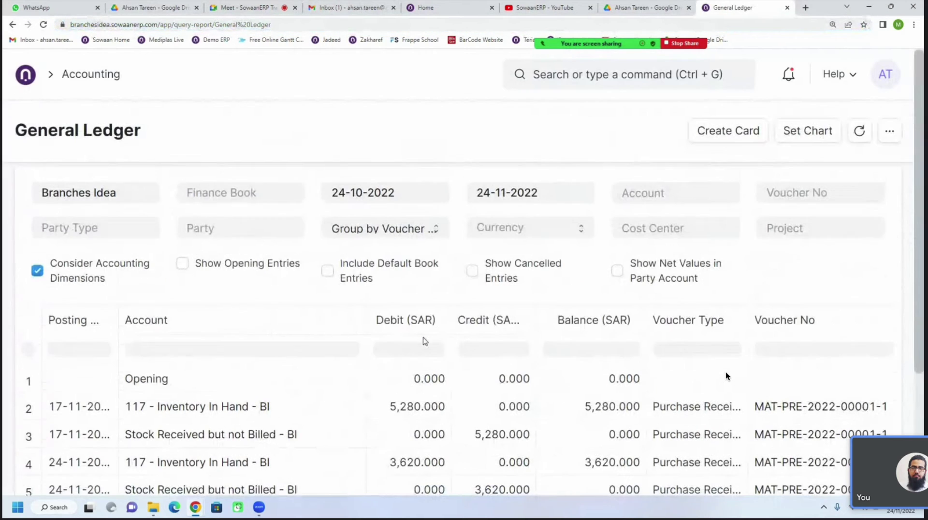
Scroll through both purchase receipts' ledger rows and the 8,900.000 SAR debit and credit totals
{"action": "left_click", "coordinate": [251, 8]}
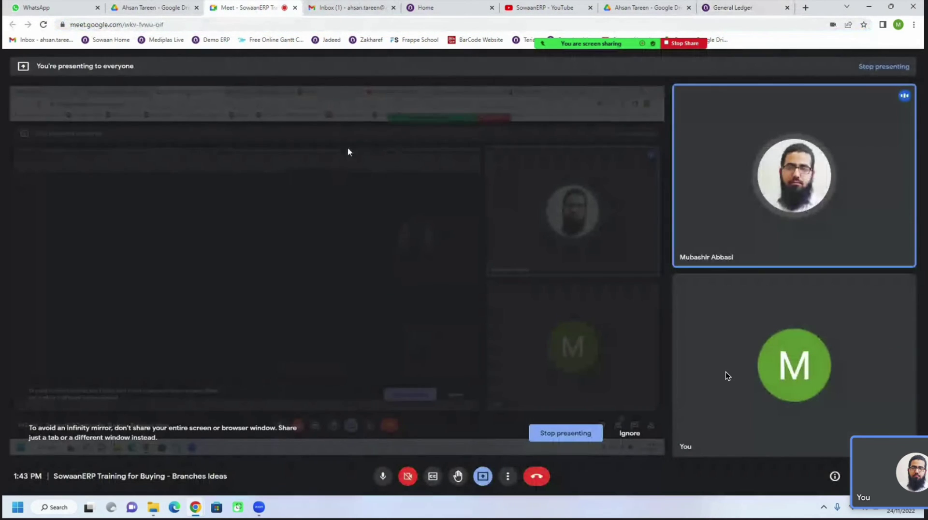
{"action": "left_click", "coordinate": [335, 10]}
{"action": "left_click", "coordinate": [539, 7]}
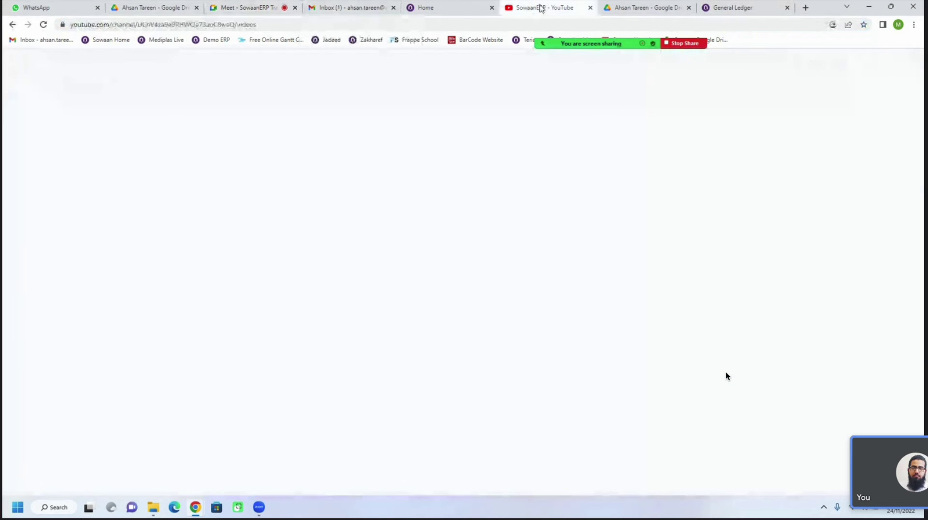
{"action": "left_click", "coordinate": [747, 9]}
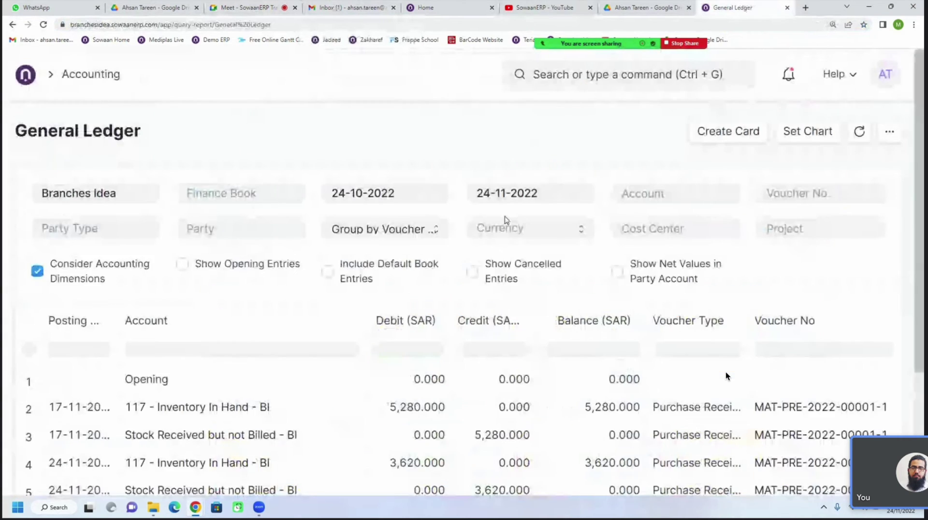
{"action": "scroll", "coordinate": [391, 324], "scroll_direction": "down", "scroll_amount": 3}
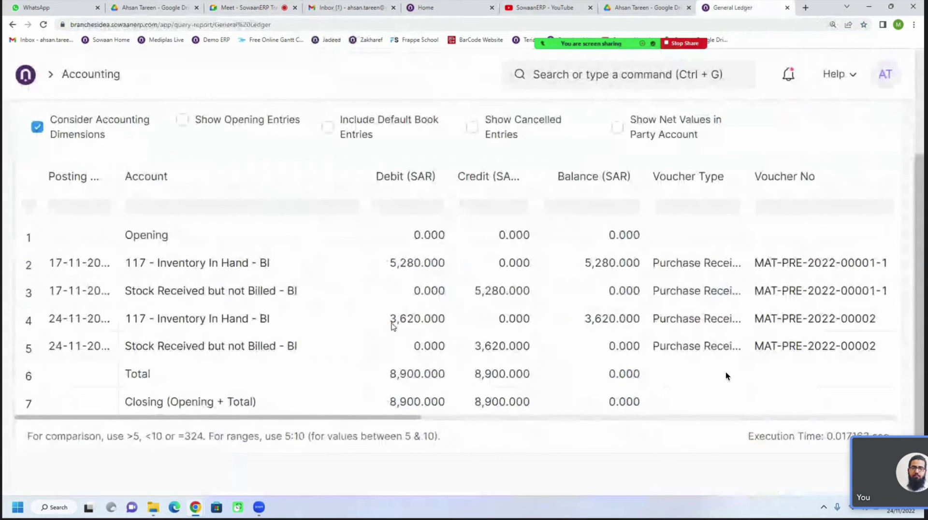
{"action": "scroll", "coordinate": [393, 326], "scroll_direction": "up", "scroll_amount": 3}
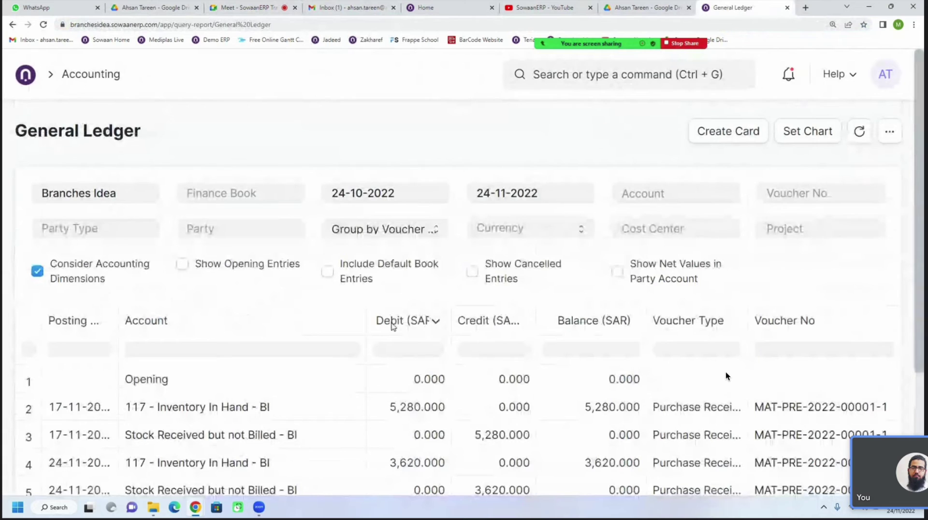
{"action": "scroll", "coordinate": [392, 326], "scroll_direction": "down", "scroll_amount": 3}
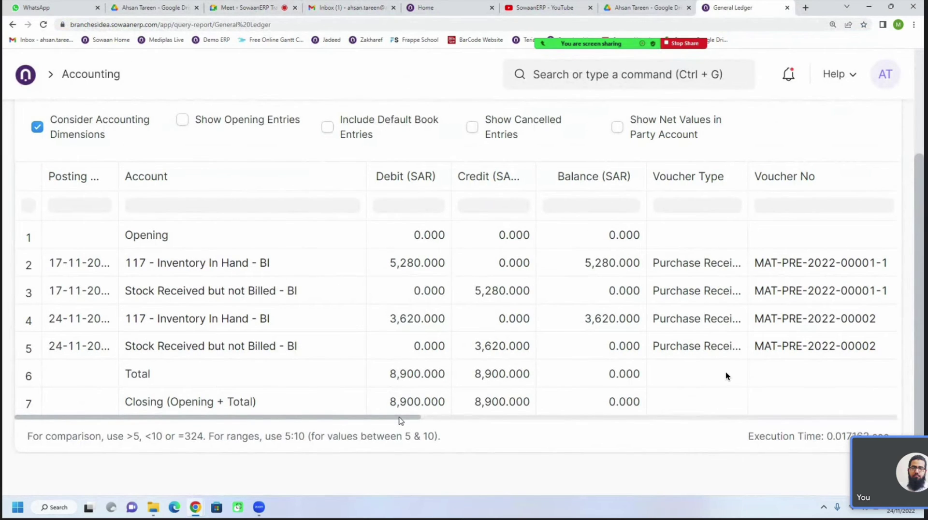
{"action": "scroll", "coordinate": [317, 303], "scroll_direction": "up", "scroll_amount": 2}
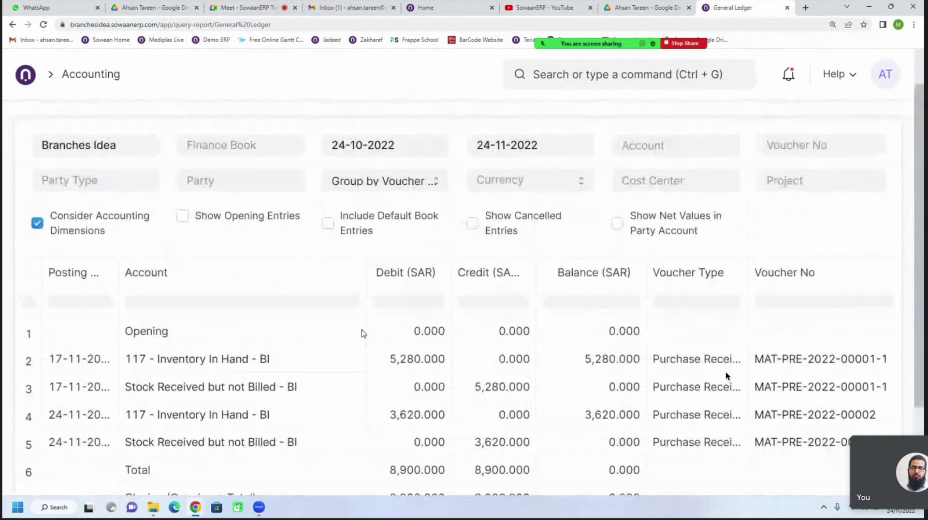
{"action": "scroll", "coordinate": [339, 309], "scroll_direction": "up", "scroll_amount": 1}
From Home, open Accounting and dismiss the accounts and taxes setup guide
{"action": "left_click", "coordinate": [29, 78]}
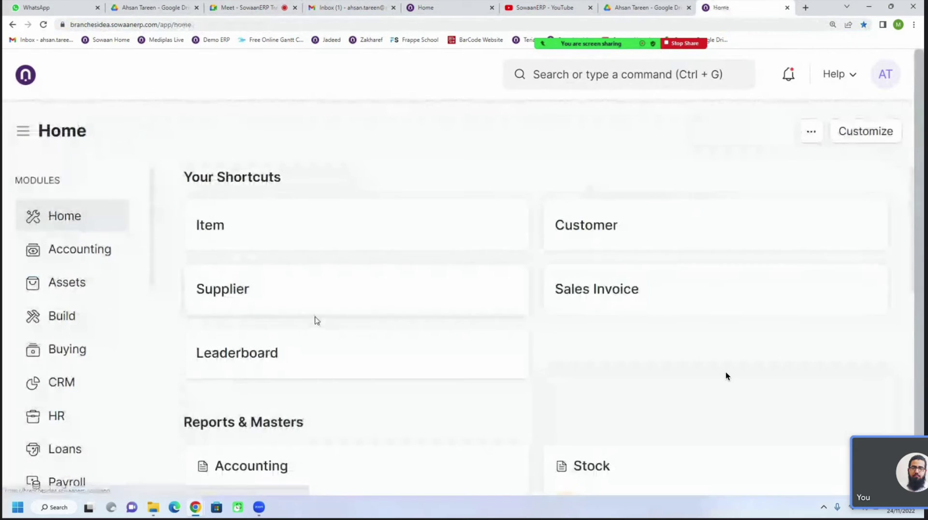
{"action": "left_click", "coordinate": [82, 251]}
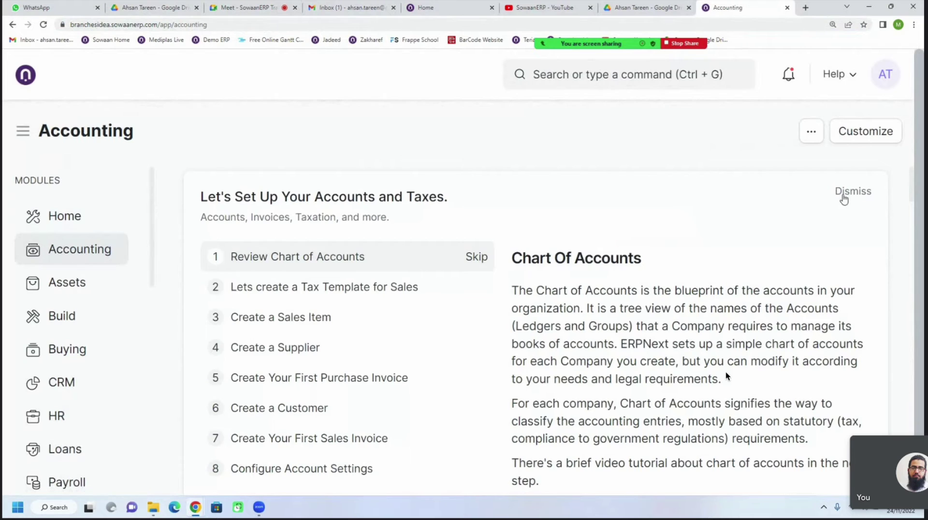
{"action": "left_click", "coordinate": [852, 192]}
{"action": "scroll", "coordinate": [618, 283], "scroll_direction": "down", "scroll_amount": 7}
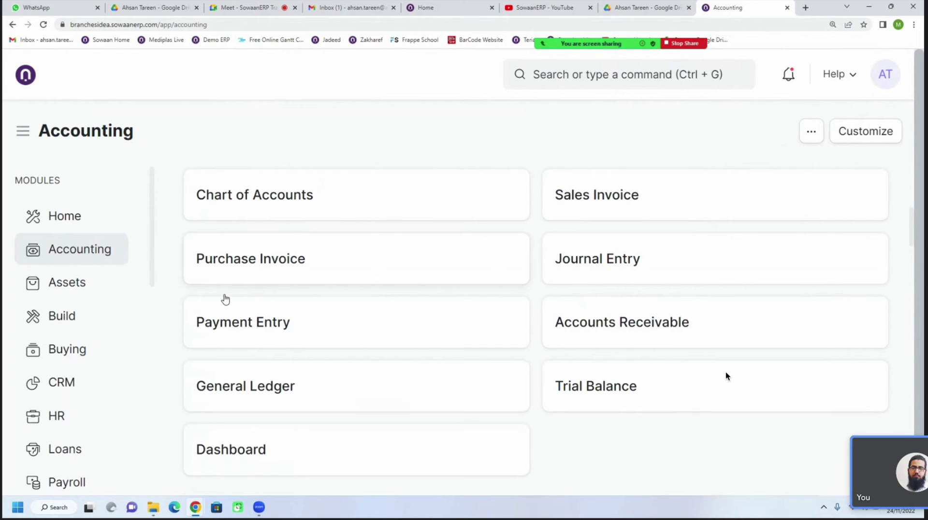
{"action": "scroll", "coordinate": [110, 348], "scroll_direction": "down", "scroll_amount": 3}
{"action": "scroll", "coordinate": [79, 304], "scroll_direction": "up", "scroll_amount": 2}
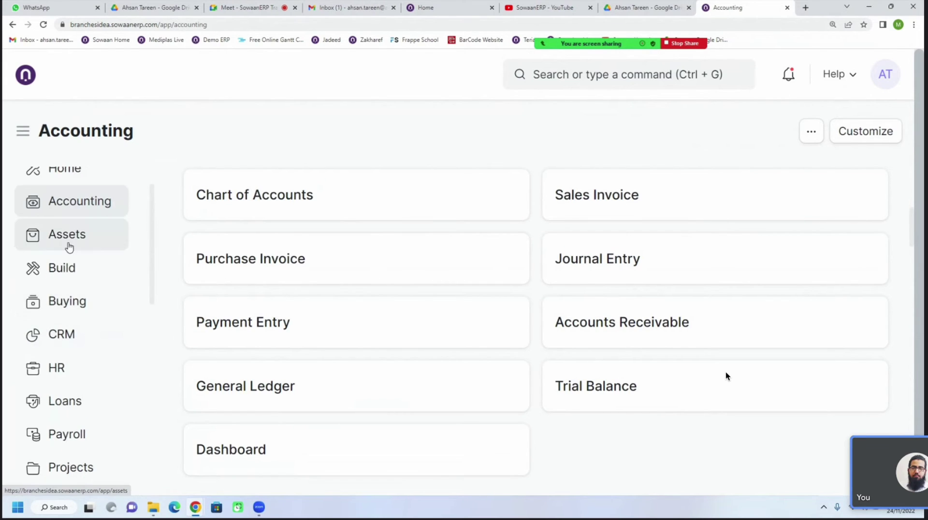
Open the Purchase Order list from Buying, showing two Finis Inc. orders To Receive
{"action": "left_click", "coordinate": [62, 308]}
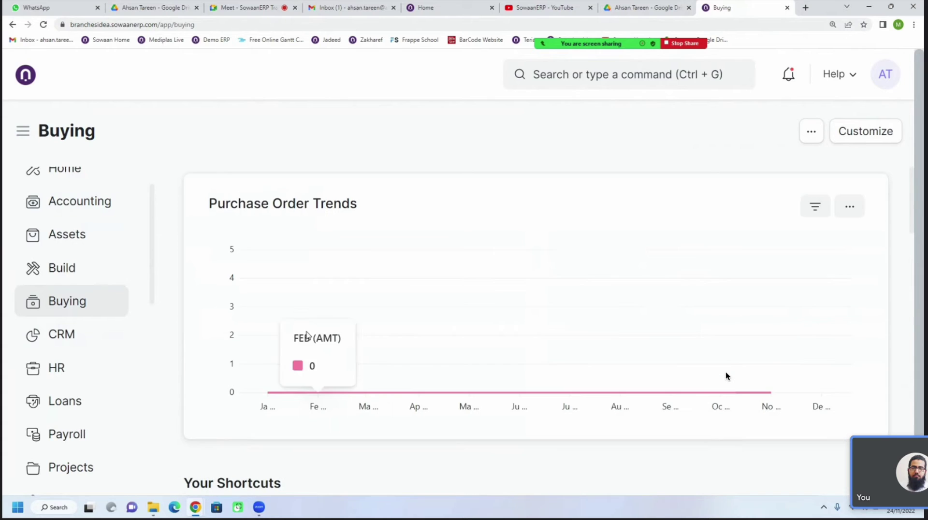
{"action": "scroll", "coordinate": [448, 321], "scroll_direction": "down", "scroll_amount": 6}
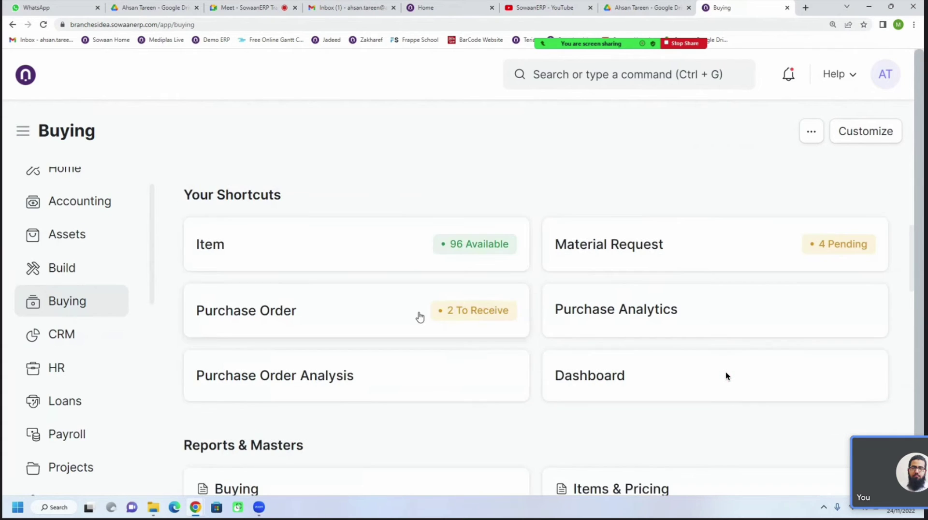
{"action": "left_click", "coordinate": [263, 315]}
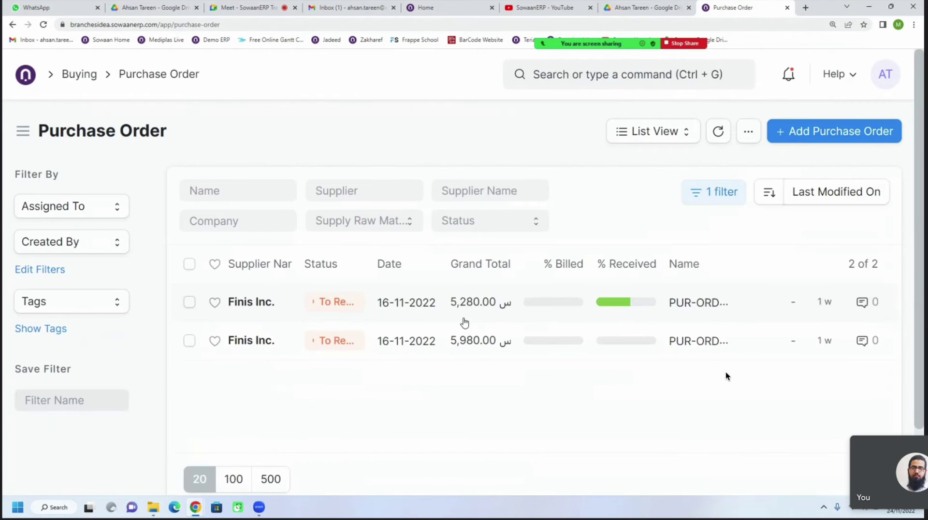
Clear the status filter on the Purchase Order list and open Pepsico's order PUR-ORD-2022-00003
{"action": "left_click", "coordinate": [719, 191]}
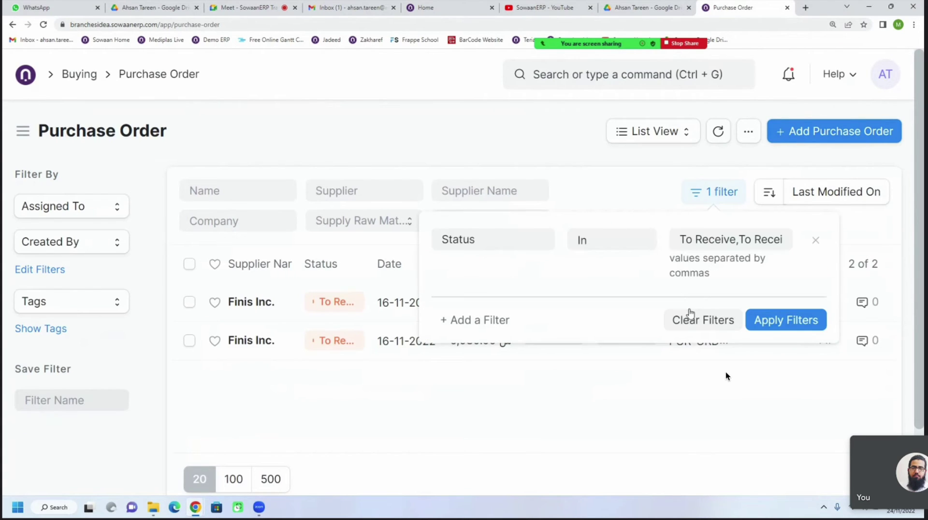
{"action": "left_click", "coordinate": [690, 315]}
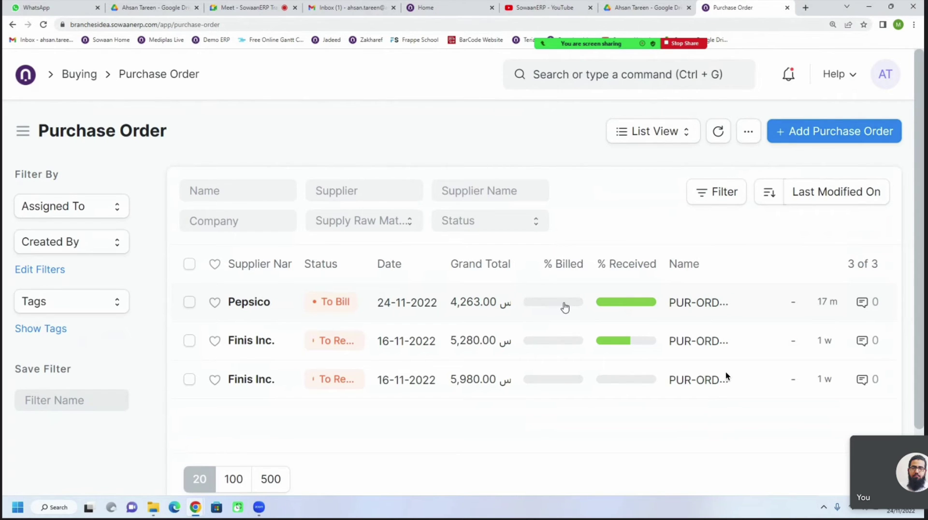
{"action": "left_click", "coordinate": [265, 303]}
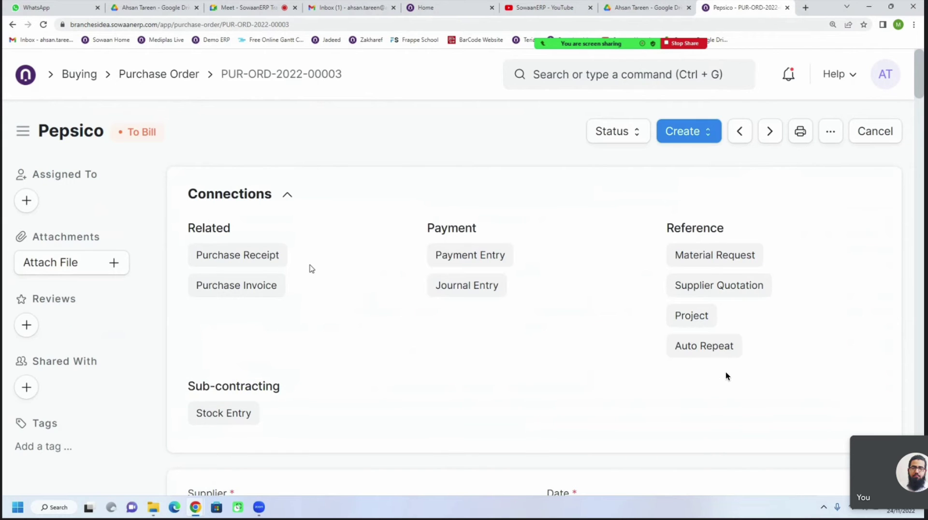
{"action": "left_click", "coordinate": [257, 257]}
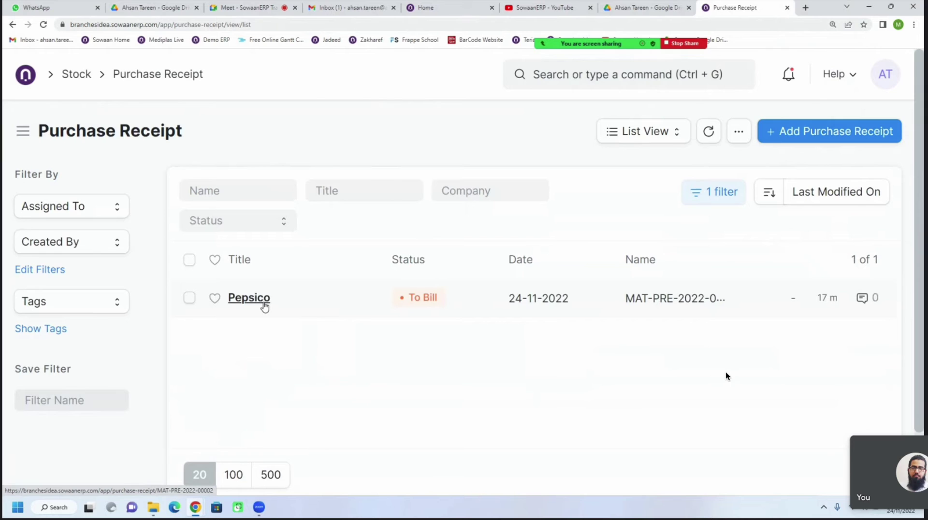
{"action": "left_click", "coordinate": [263, 304]}
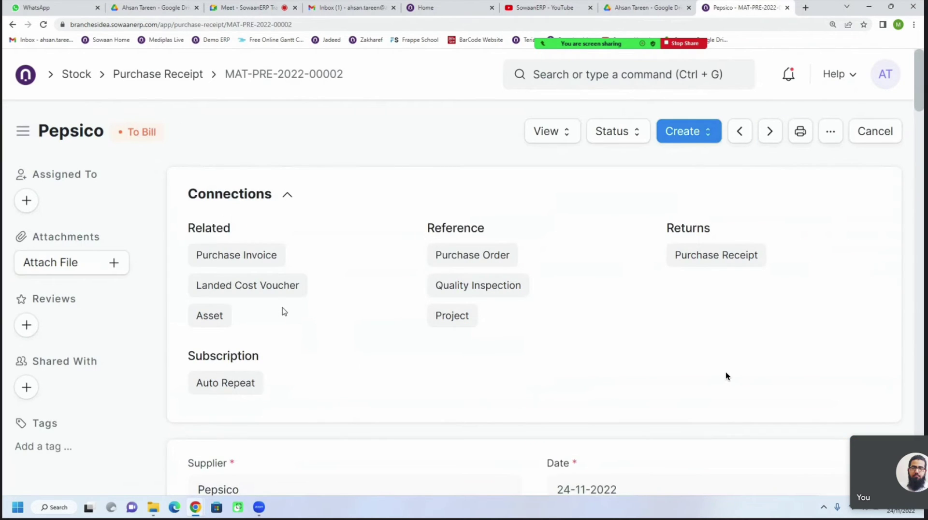
{"action": "left_click", "coordinate": [673, 145]}
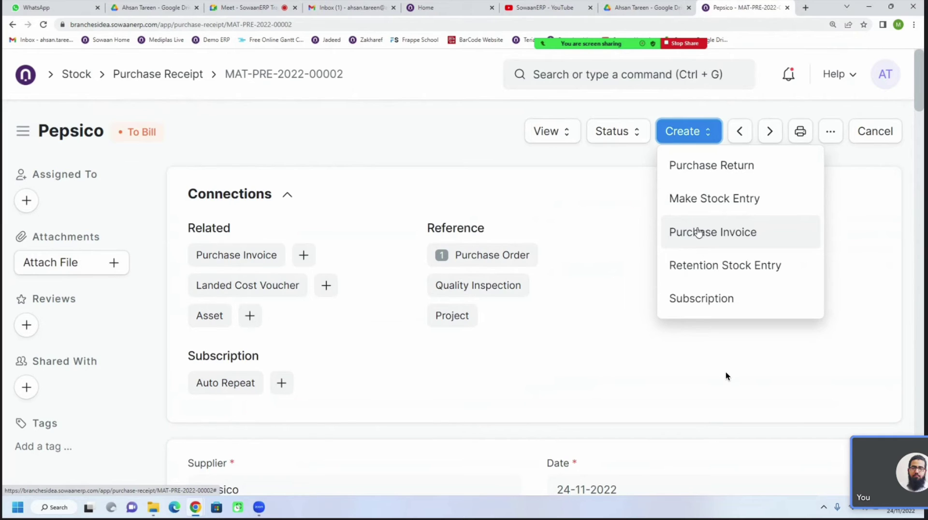
{"action": "left_click", "coordinate": [11, 25]}
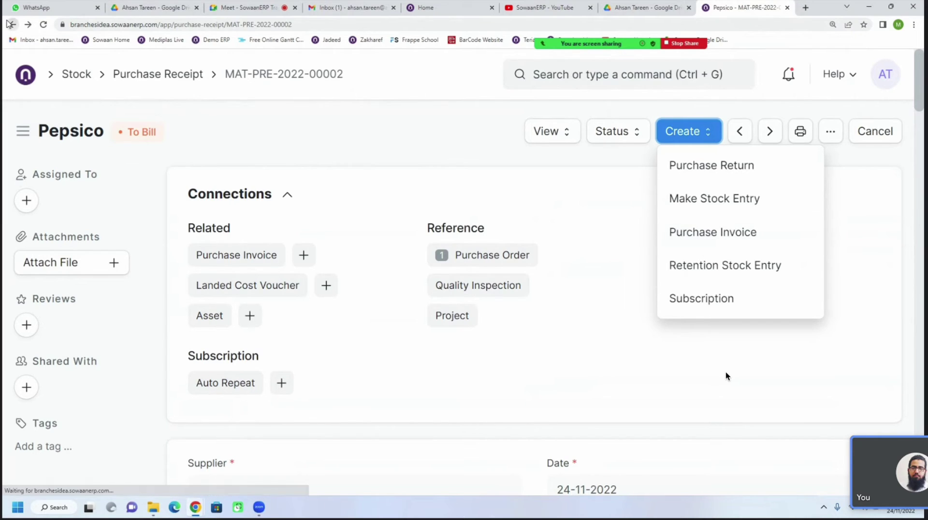
{"action": "left_click", "coordinate": [11, 24]}
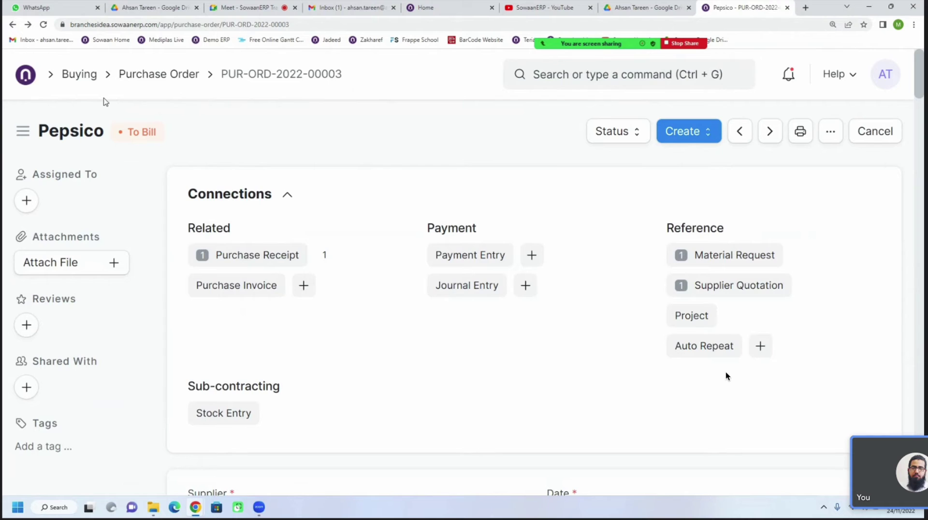
Back on the Purchase Order list, compare % Received: Pepsico 100%, the 5,280.00 Finis Inc. order about 57%
{"action": "left_click", "coordinate": [159, 74]}
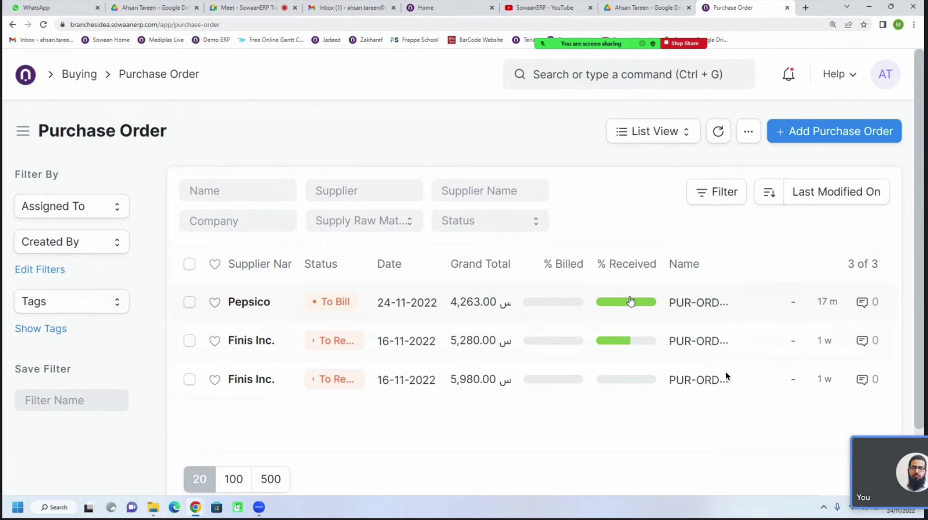
{"action": "mouse_move", "coordinate": [623, 303]}
{"action": "mouse_move", "coordinate": [613, 347]}
{"action": "mouse_move", "coordinate": [603, 343]}
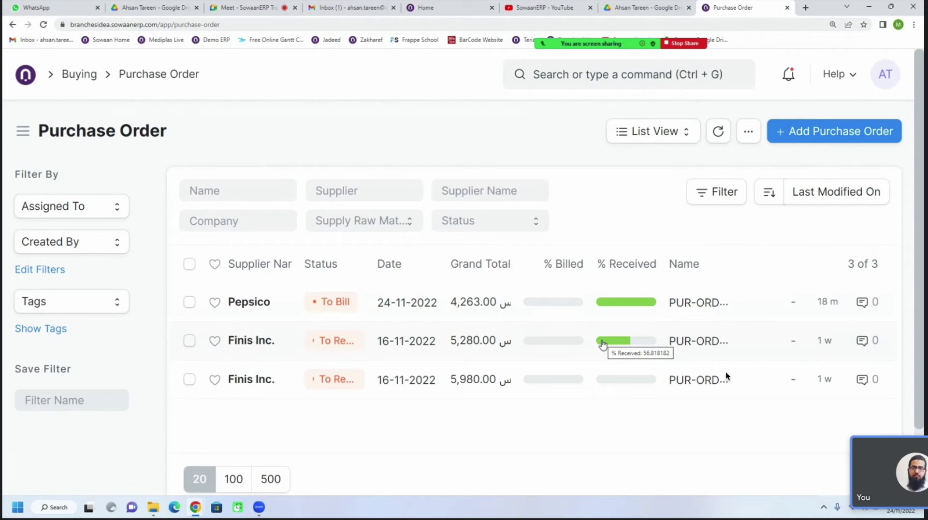
{"action": "mouse_move", "coordinate": [610, 386]}
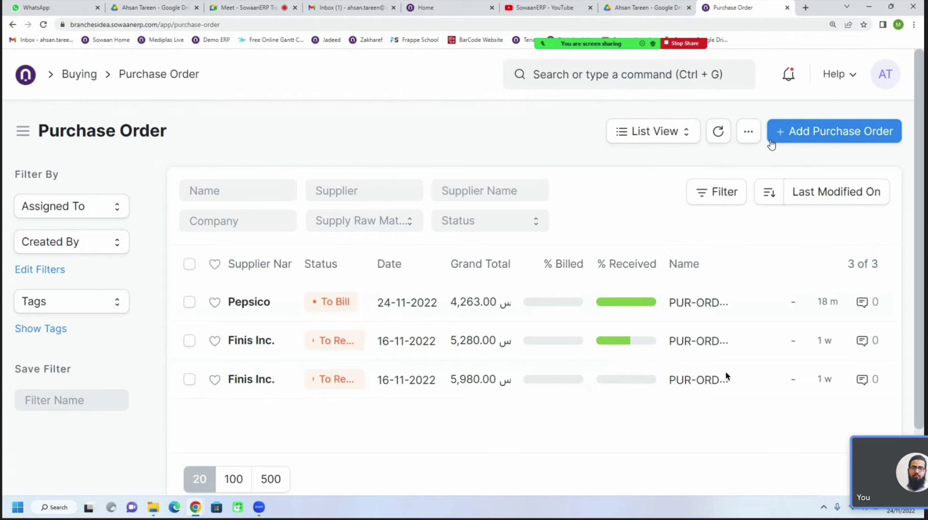
Follow Pepsico's purchase order to its linked receipt MAT-PRE-2022-00002 and open it
{"action": "left_click", "coordinate": [249, 302]}
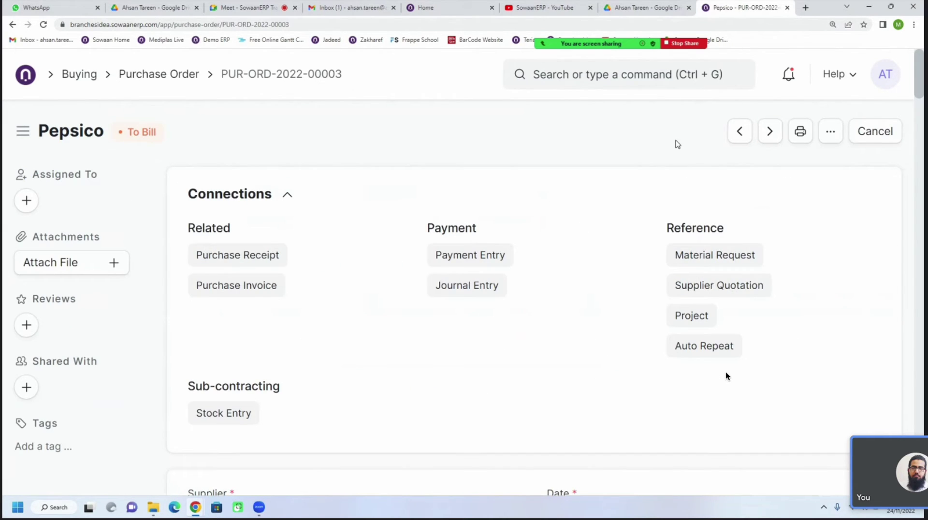
{"action": "left_click", "coordinate": [682, 135]}
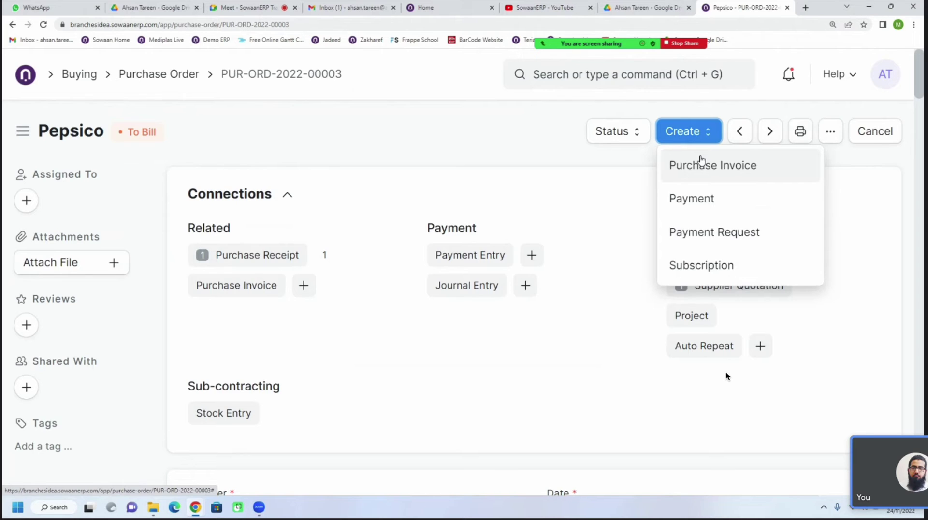
{"action": "left_click", "coordinate": [256, 254]}
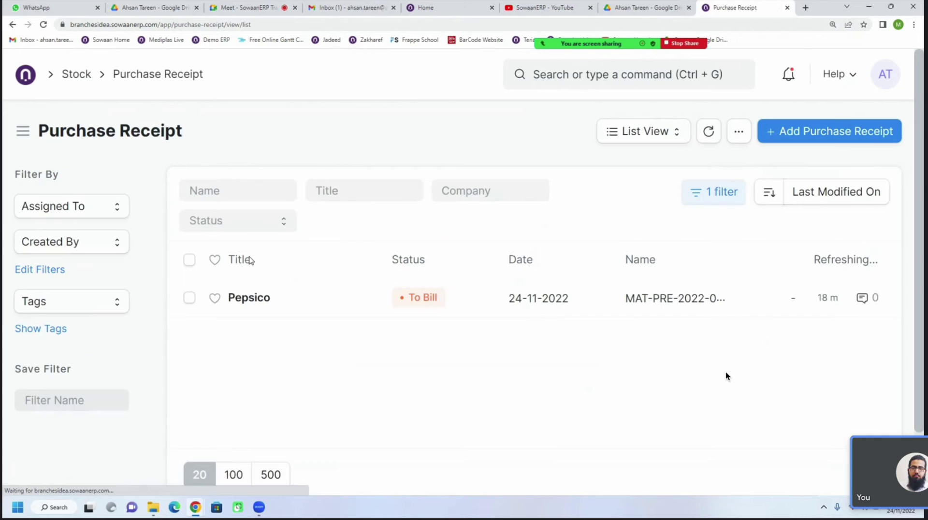
{"action": "left_click", "coordinate": [250, 299]}
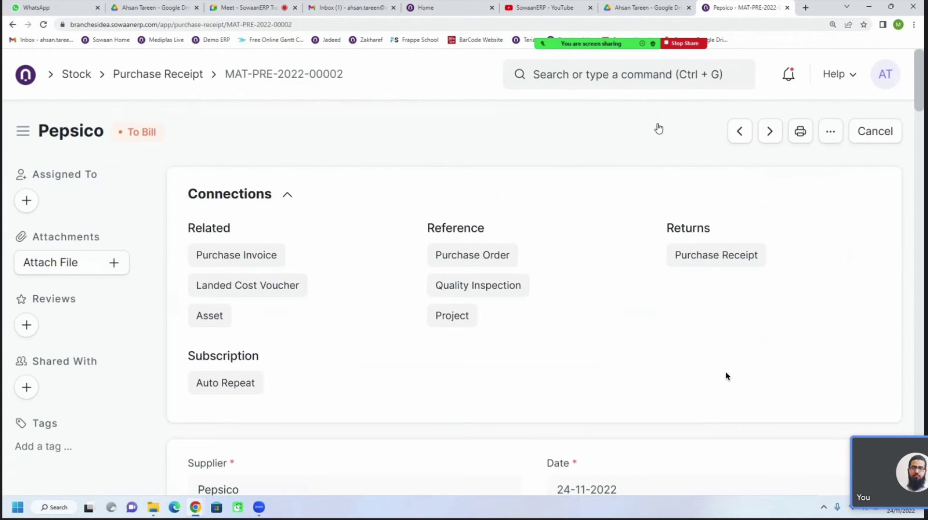
Show the Create options on Pepsico's receipt MAT-PRE-2022-00002
{"action": "left_click", "coordinate": [683, 142]}
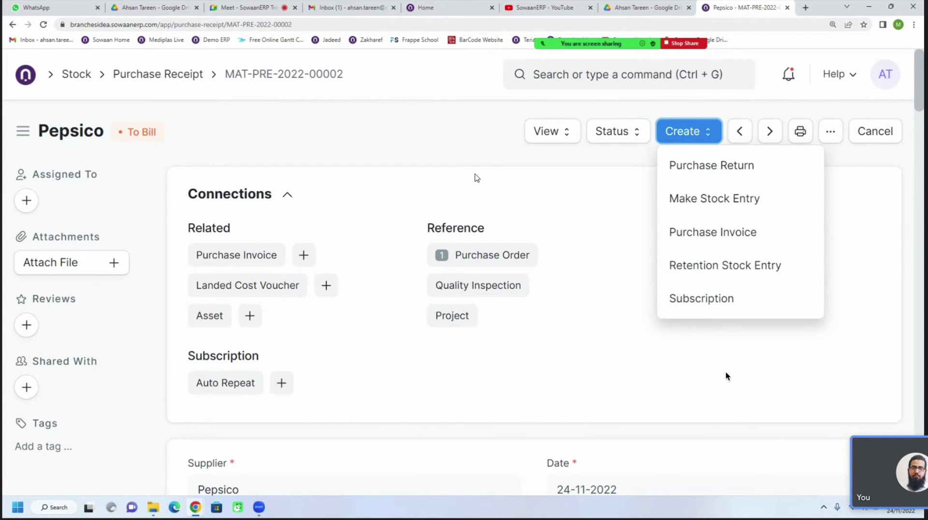
Create a Purchase Invoice for Pepsico from the receipt, due 02-02-2023
{"action": "left_click", "coordinate": [475, 178]}
{"action": "left_click", "coordinate": [678, 131]}
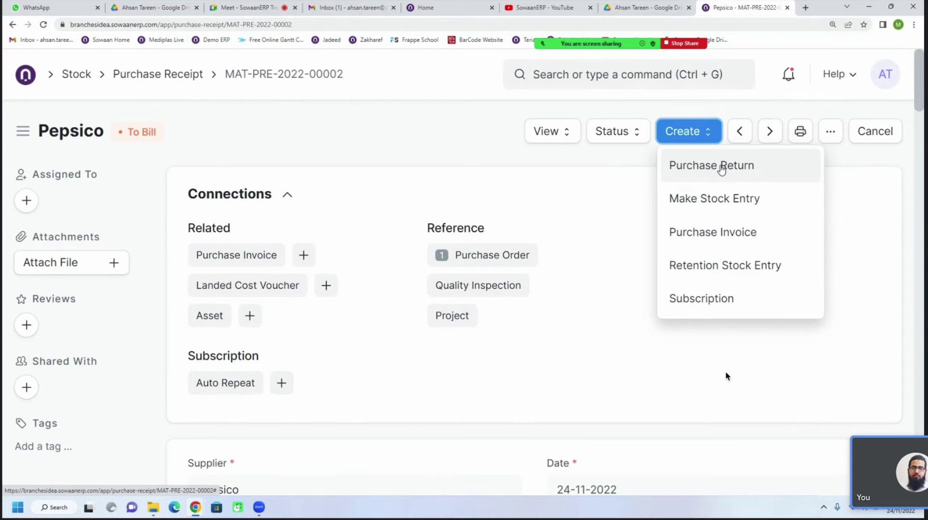
{"action": "left_click", "coordinate": [476, 151]}
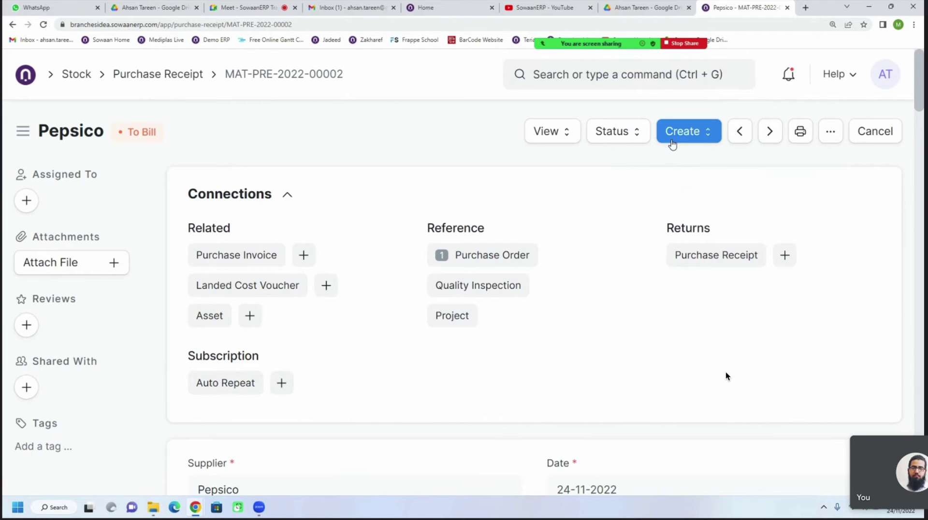
{"action": "left_click", "coordinate": [672, 142]}
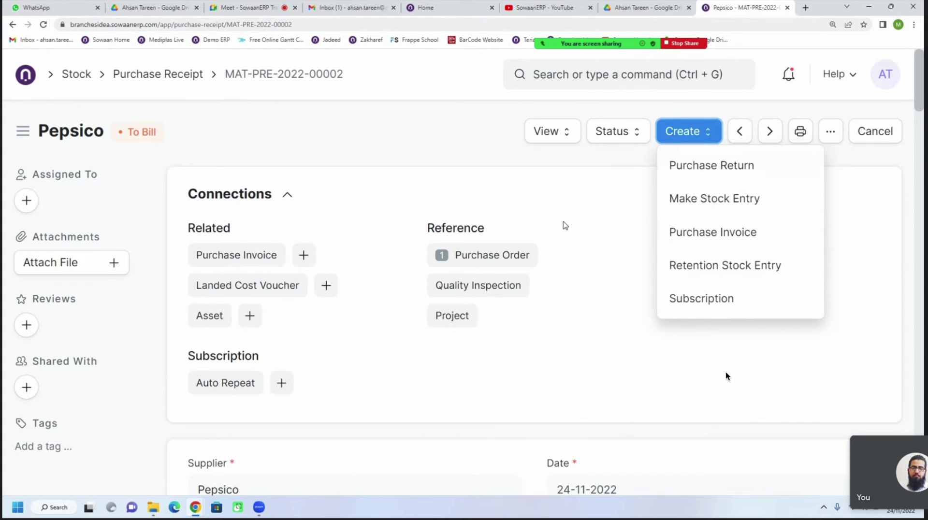
{"action": "left_click", "coordinate": [722, 233]}
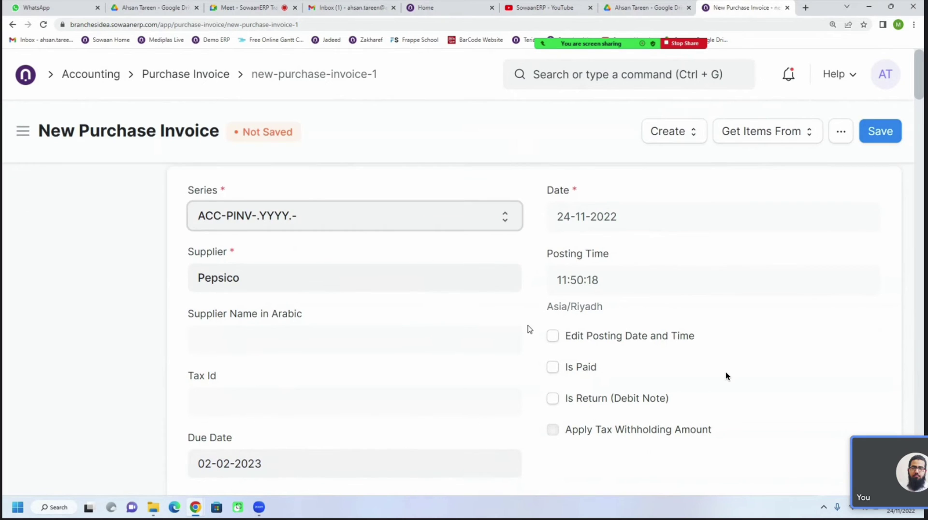
Review the new invoice's items, highlighting the Accepted Qty column
{"action": "scroll", "coordinate": [726, 376], "scroll_direction": "down", "scroll_amount": 1}
{"action": "scroll", "coordinate": [726, 376], "scroll_direction": "up", "scroll_amount": 1}
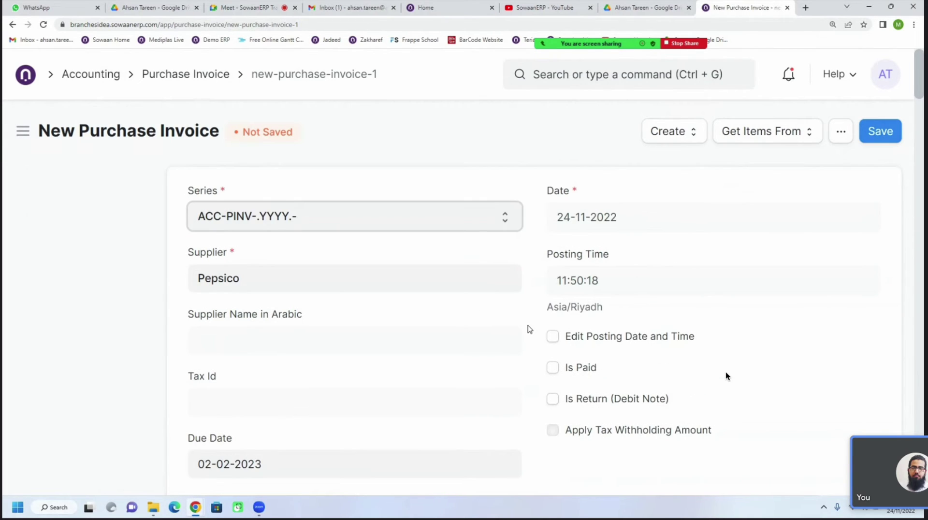
{"action": "scroll", "coordinate": [726, 376], "scroll_direction": "down", "scroll_amount": 5}
{"action": "scroll", "coordinate": [529, 330], "scroll_direction": "down", "scroll_amount": 7}
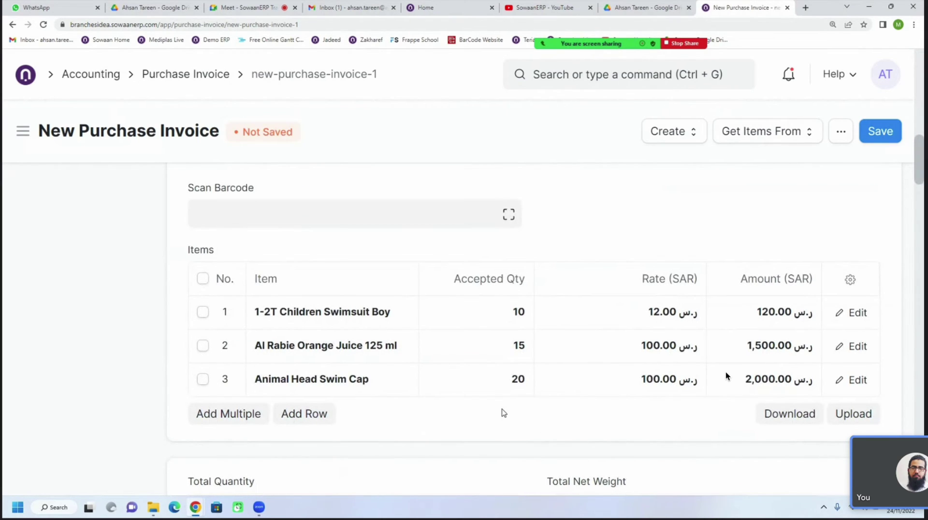
{"action": "triple_click", "coordinate": [477, 279]}
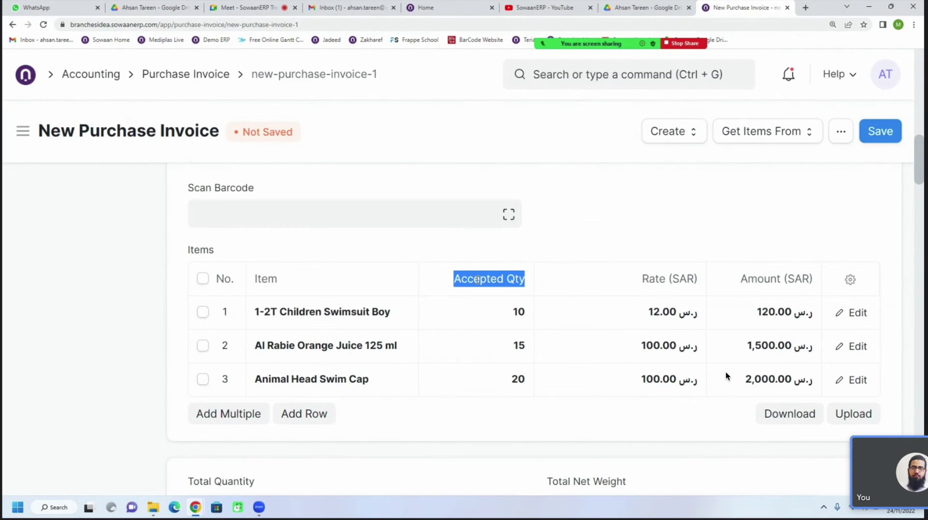
{"action": "scroll", "coordinate": [478, 280], "scroll_direction": "up", "scroll_amount": 3}
{"action": "scroll", "coordinate": [477, 280], "scroll_direction": "down", "scroll_amount": 4}
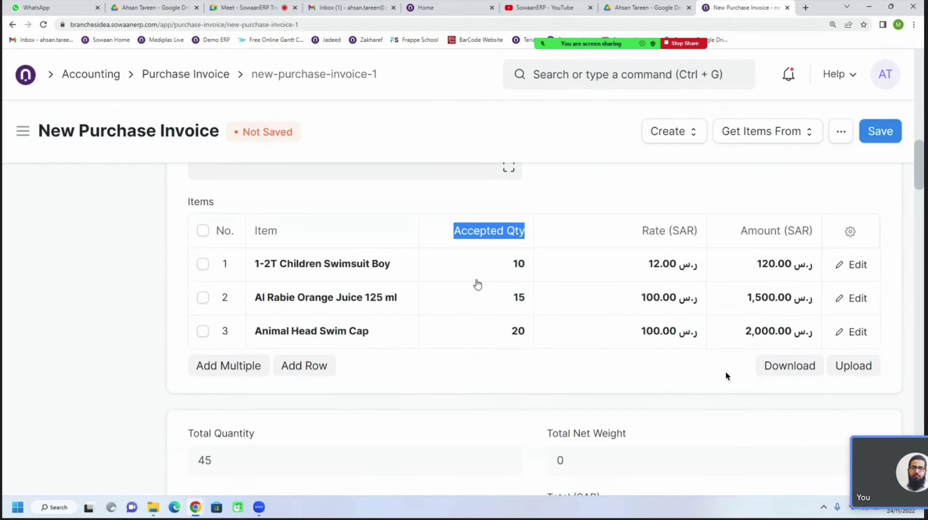
{"action": "scroll", "coordinate": [478, 285], "scroll_direction": "up", "scroll_amount": 1}
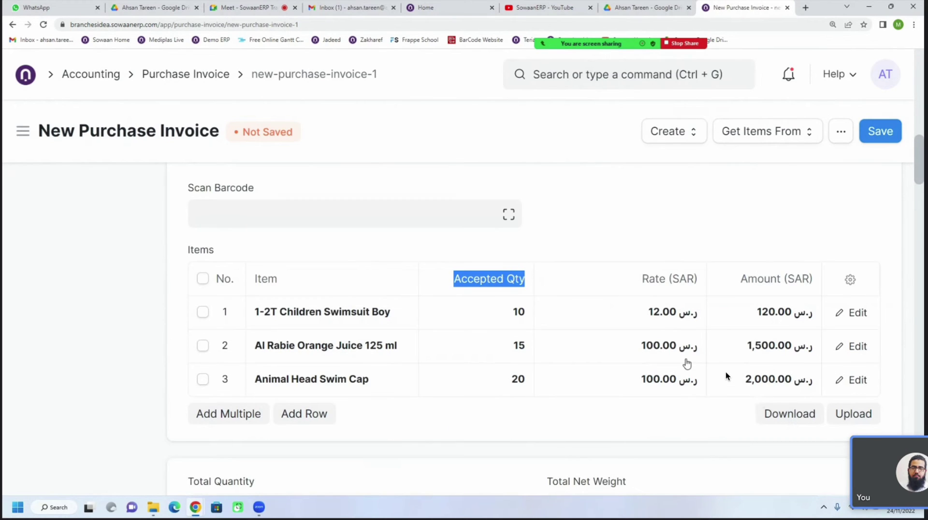
{"action": "left_click", "coordinate": [600, 245]}
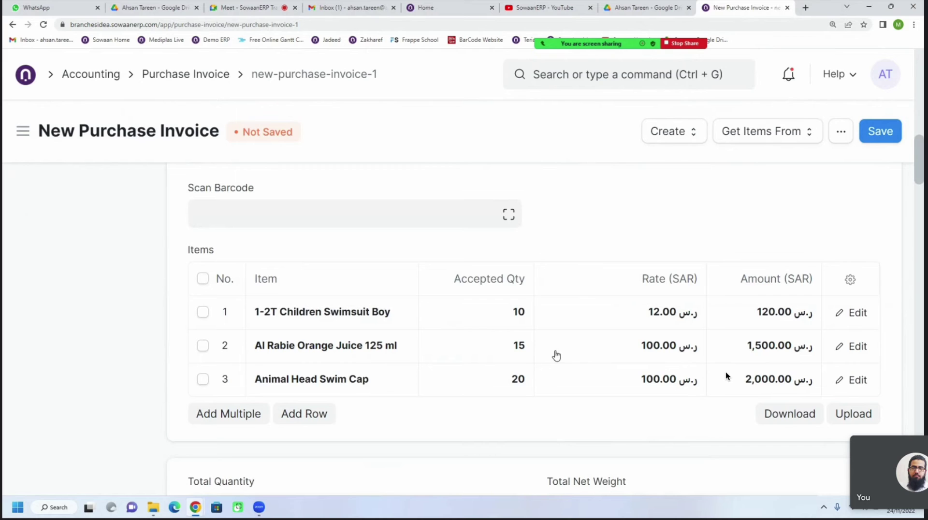
{"action": "scroll", "coordinate": [555, 354], "scroll_direction": "down", "scroll_amount": 3}
{"action": "scroll", "coordinate": [554, 356], "scroll_direction": "down", "scroll_amount": 4}
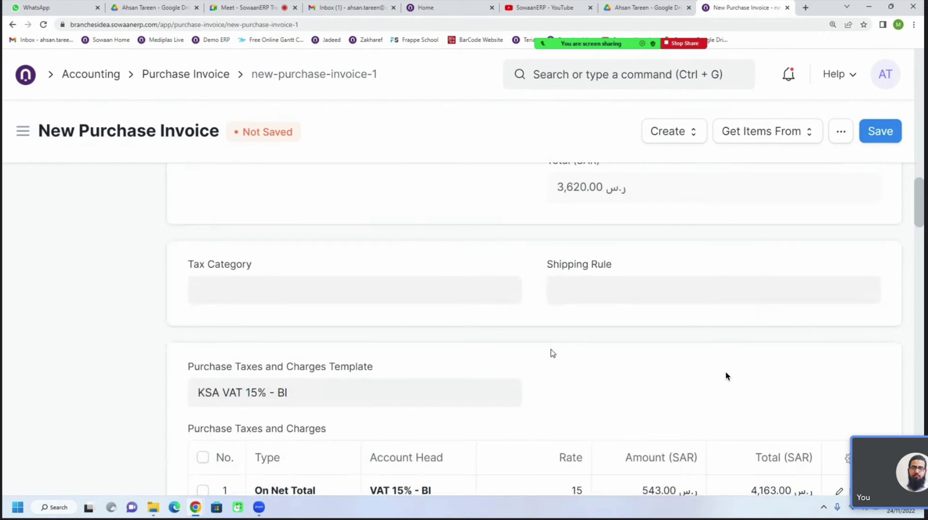
{"action": "scroll", "coordinate": [553, 354], "scroll_direction": "down", "scroll_amount": 2}
{"action": "scroll", "coordinate": [553, 353], "scroll_direction": "up", "scroll_amount": 7}
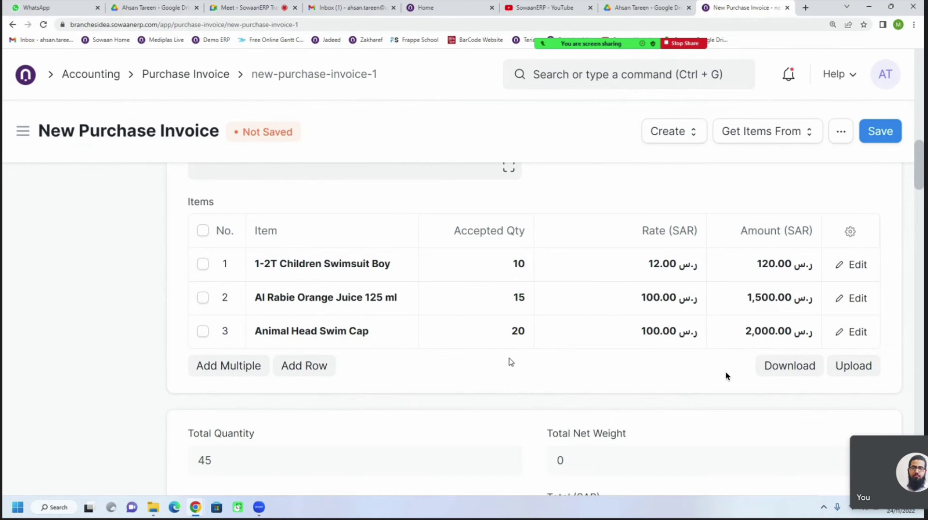
Check taxes and the 30/30/40 schedule (1,278.90, 1,278.90, 1,705.20); expand Advance Payments
{"action": "scroll", "coordinate": [508, 361], "scroll_direction": "down", "scroll_amount": 10}
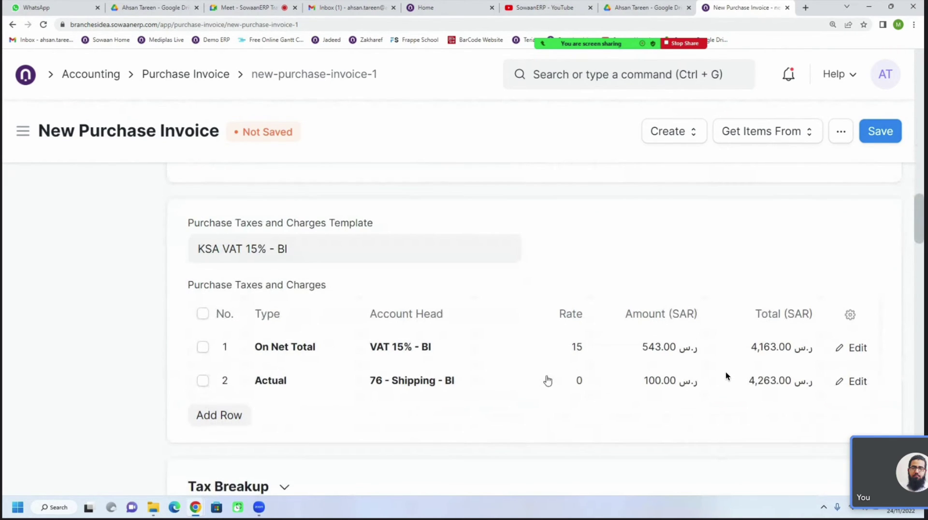
{"action": "scroll", "coordinate": [548, 380], "scroll_direction": "down", "scroll_amount": 5}
{"action": "scroll", "coordinate": [548, 381], "scroll_direction": "down", "scroll_amount": 8}
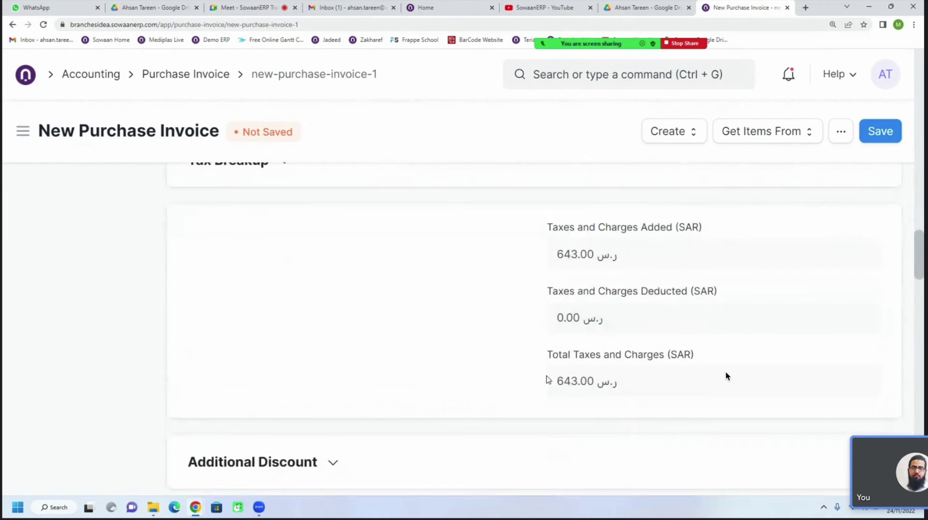
{"action": "scroll", "coordinate": [547, 380], "scroll_direction": "down", "scroll_amount": 4}
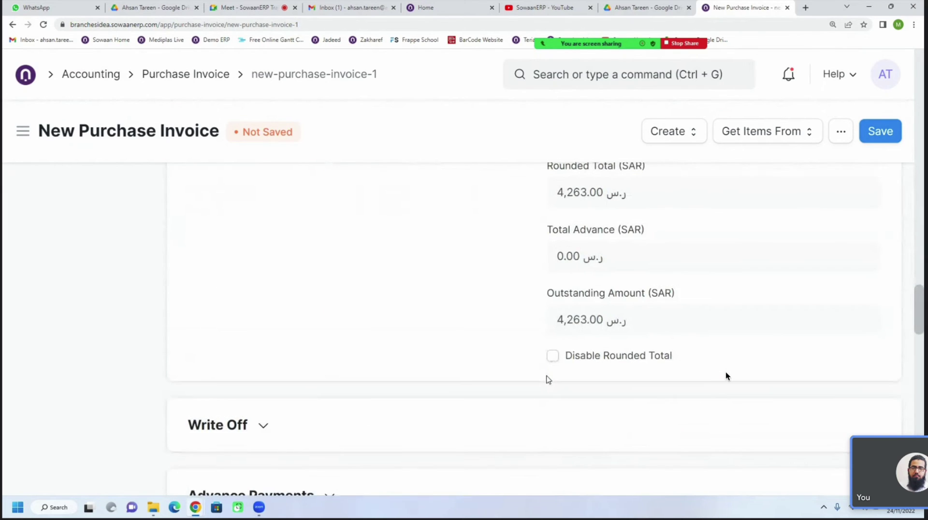
{"action": "scroll", "coordinate": [548, 380], "scroll_direction": "down", "scroll_amount": 1}
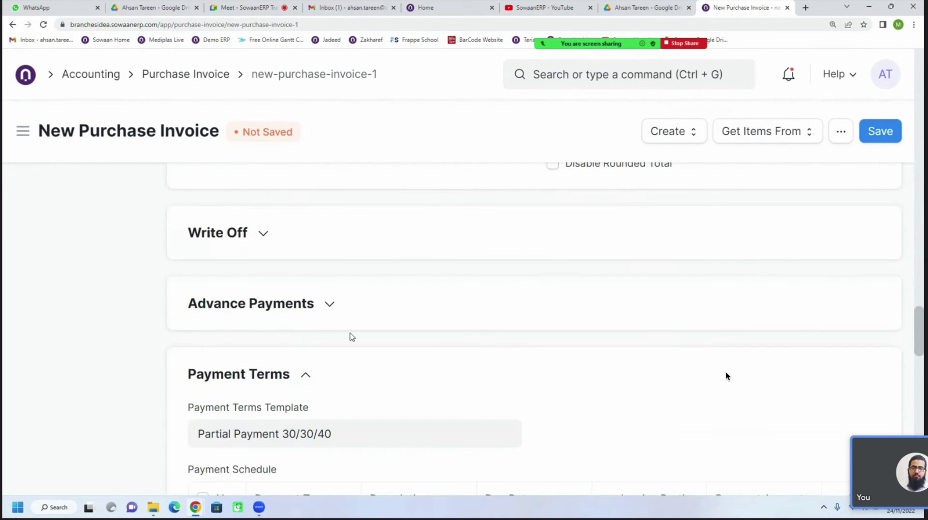
{"action": "left_click", "coordinate": [285, 315]}
{"action": "scroll", "coordinate": [519, 389], "scroll_direction": "down", "scroll_amount": 7}
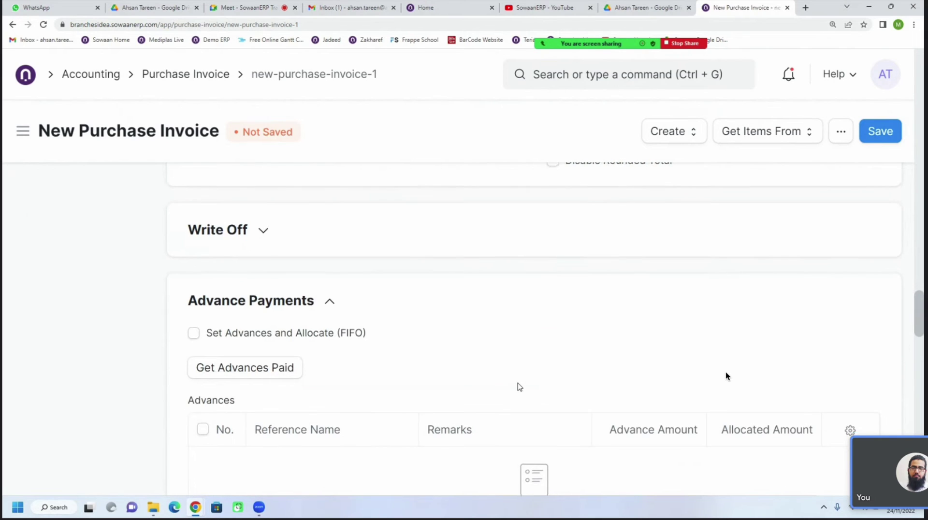
{"action": "scroll", "coordinate": [519, 387], "scroll_direction": "down", "scroll_amount": 2}
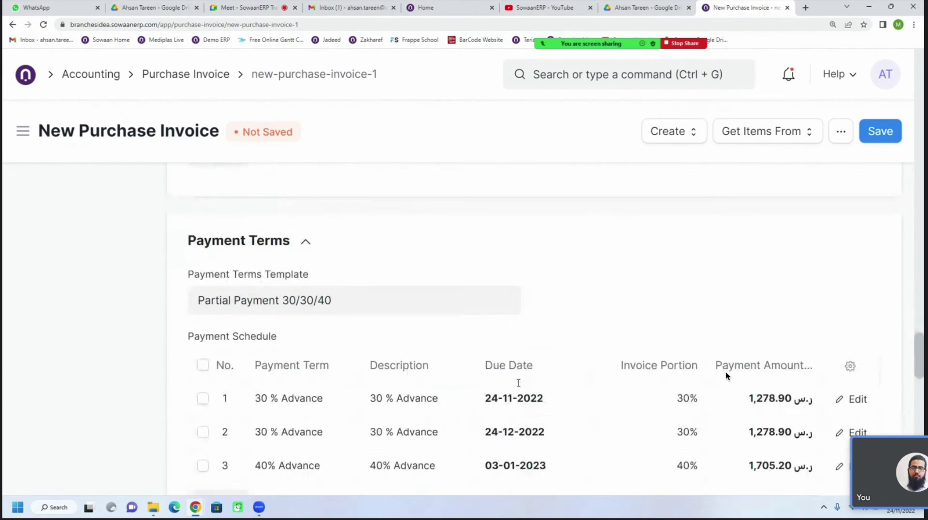
{"action": "scroll", "coordinate": [519, 387], "scroll_direction": "up", "scroll_amount": 1}
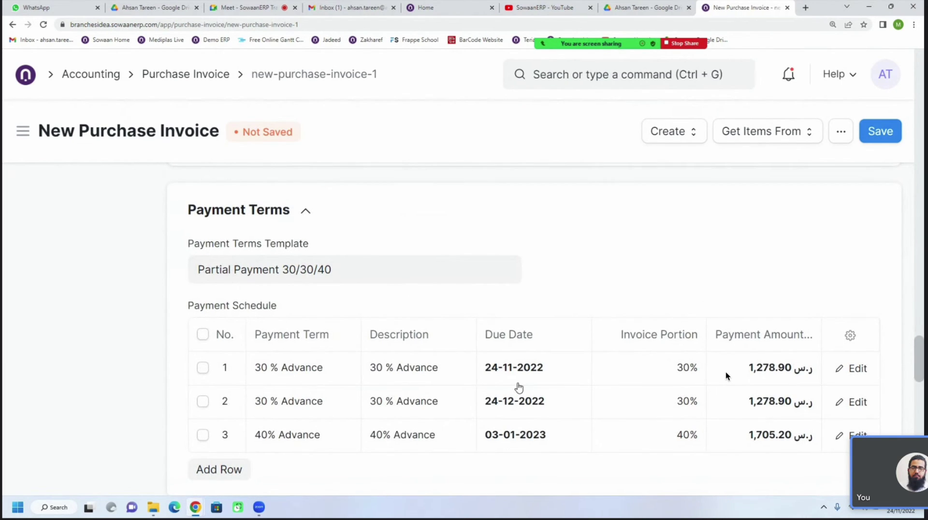
{"action": "scroll", "coordinate": [518, 387], "scroll_direction": "down", "scroll_amount": 9}
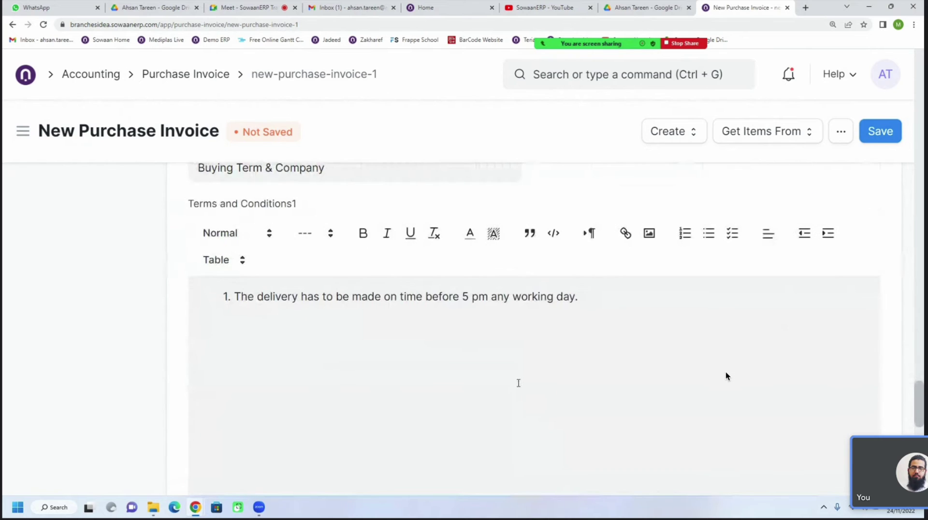
{"action": "scroll", "coordinate": [519, 383], "scroll_direction": "down", "scroll_amount": 8}
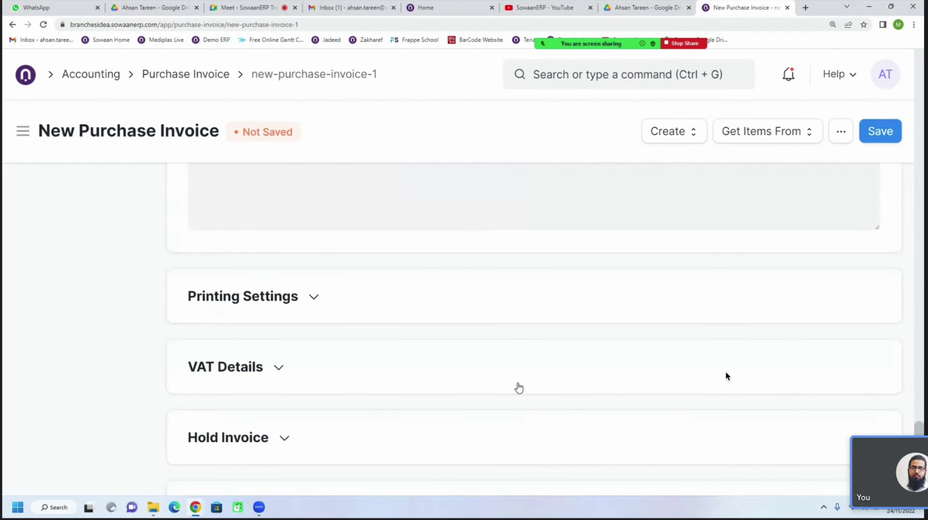
{"action": "scroll", "coordinate": [518, 387], "scroll_direction": "down", "scroll_amount": 3}
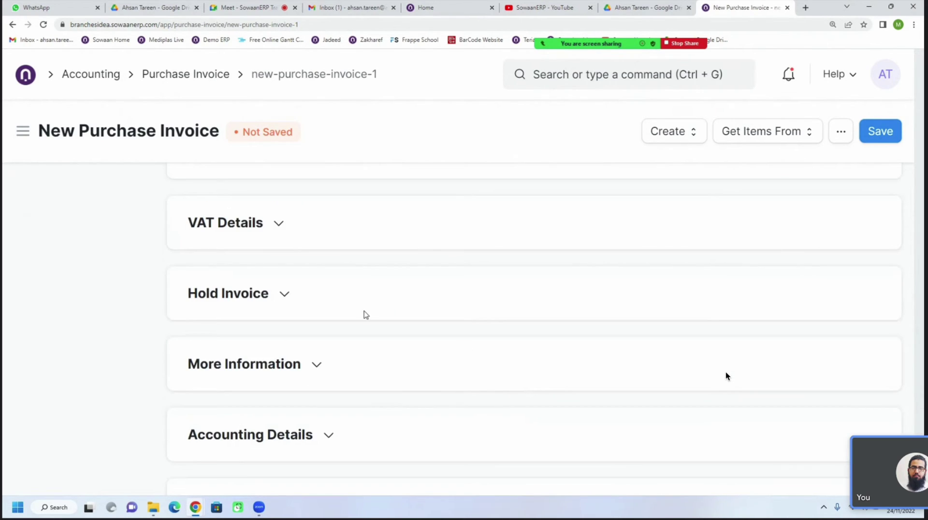
Expand Hold Invoice and VAT Details, then return to the top showing series ACC-PINV-.YYYY.- and due date 02-02-2023
{"action": "left_click", "coordinate": [287, 296]}
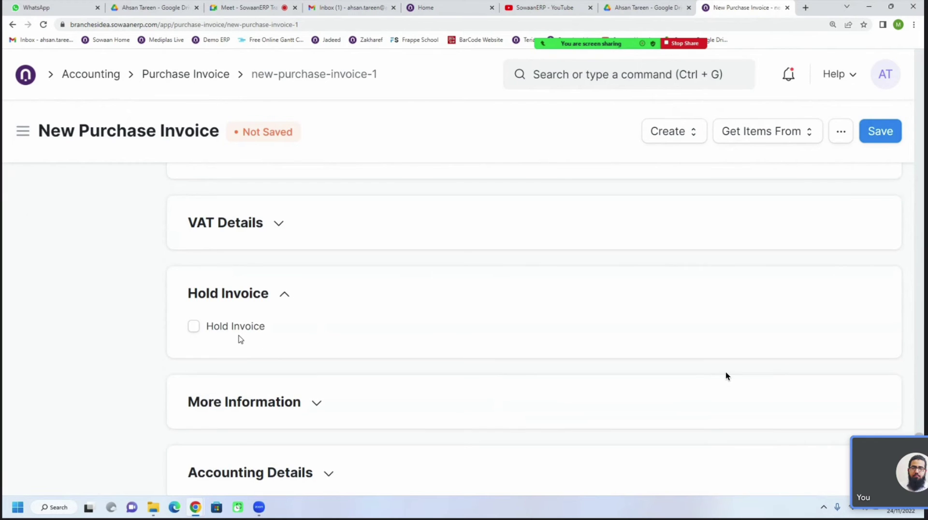
{"action": "left_click", "coordinate": [248, 232]}
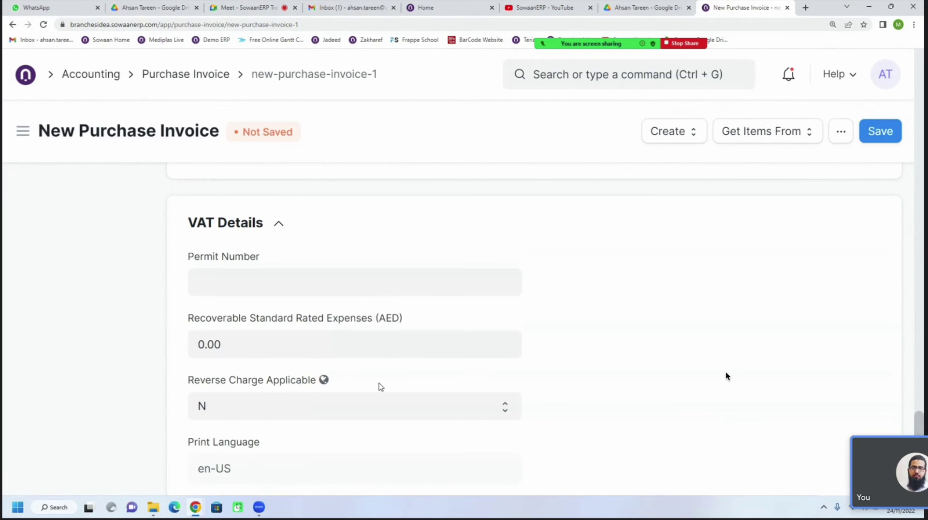
{"action": "scroll", "coordinate": [380, 385], "scroll_direction": "down", "scroll_amount": 2}
{"action": "scroll", "coordinate": [381, 386], "scroll_direction": "up", "scroll_amount": 1}
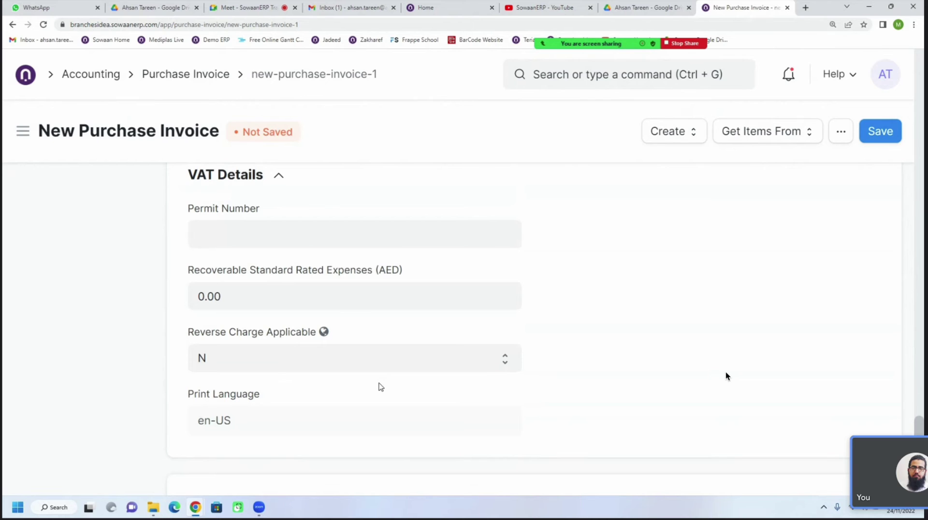
{"action": "scroll", "coordinate": [381, 386], "scroll_direction": "down", "scroll_amount": 4}
{"action": "scroll", "coordinate": [380, 387], "scroll_direction": "up", "scroll_amount": 10}
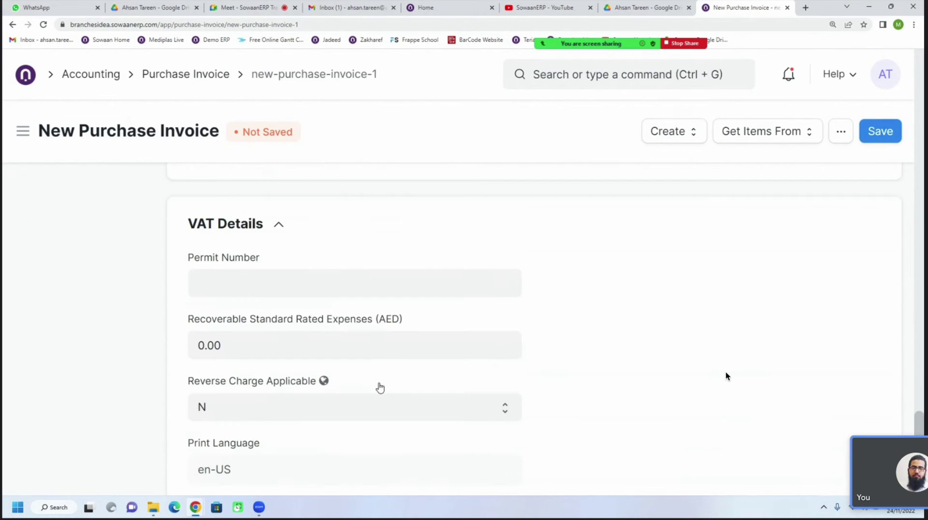
{"action": "scroll", "coordinate": [771, 358], "scroll_direction": "up", "scroll_amount": 5}
{"action": "scroll", "coordinate": [770, 358], "scroll_direction": "up", "scroll_amount": 10}
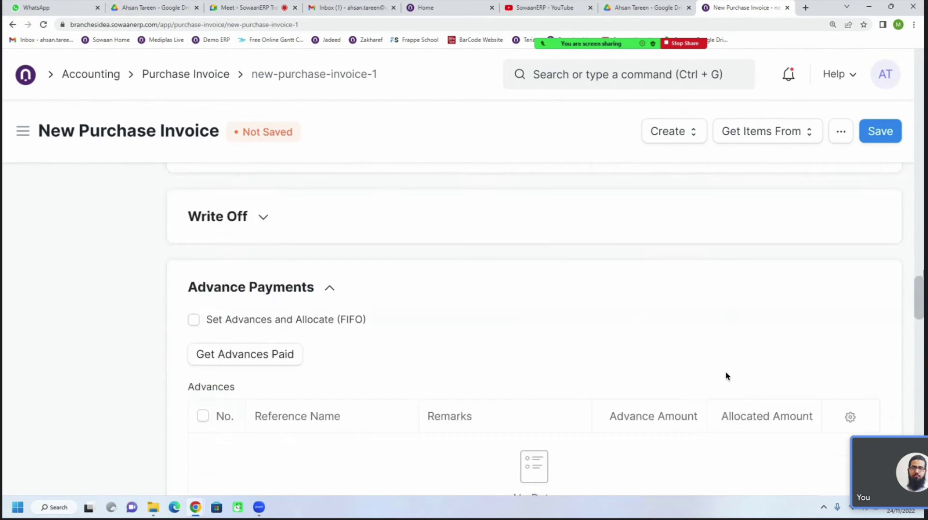
{"action": "scroll", "coordinate": [727, 376], "scroll_direction": "up", "scroll_amount": 5}
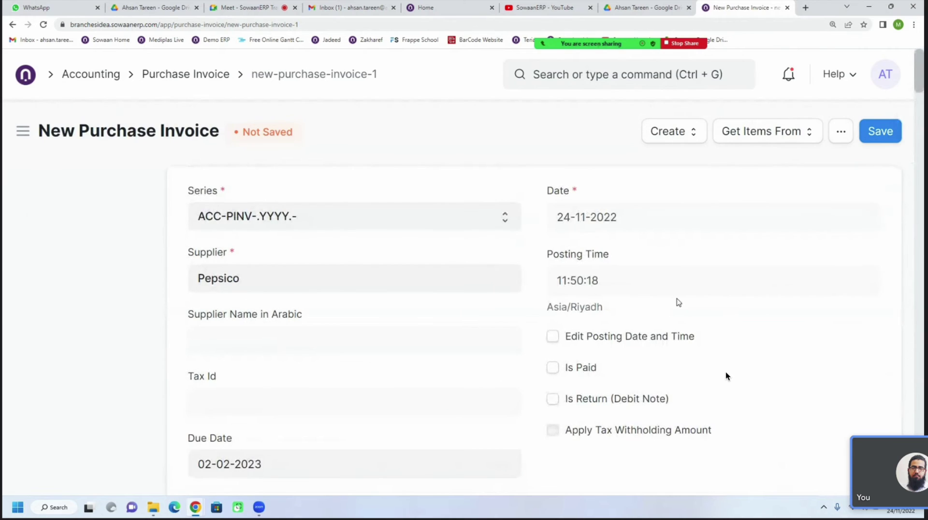
{"action": "scroll", "coordinate": [727, 376], "scroll_direction": "down", "scroll_amount": 2}
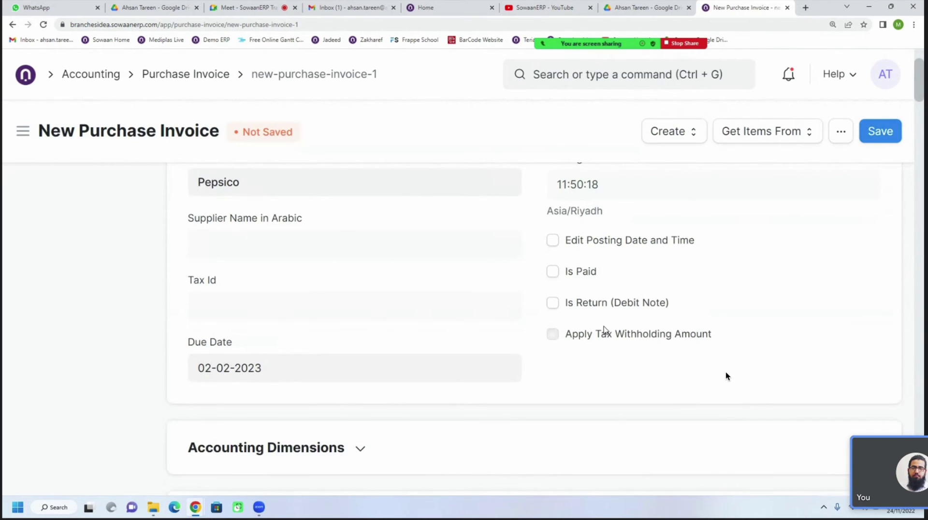
{"action": "scroll", "coordinate": [727, 376], "scroll_direction": "down", "scroll_amount": 1}
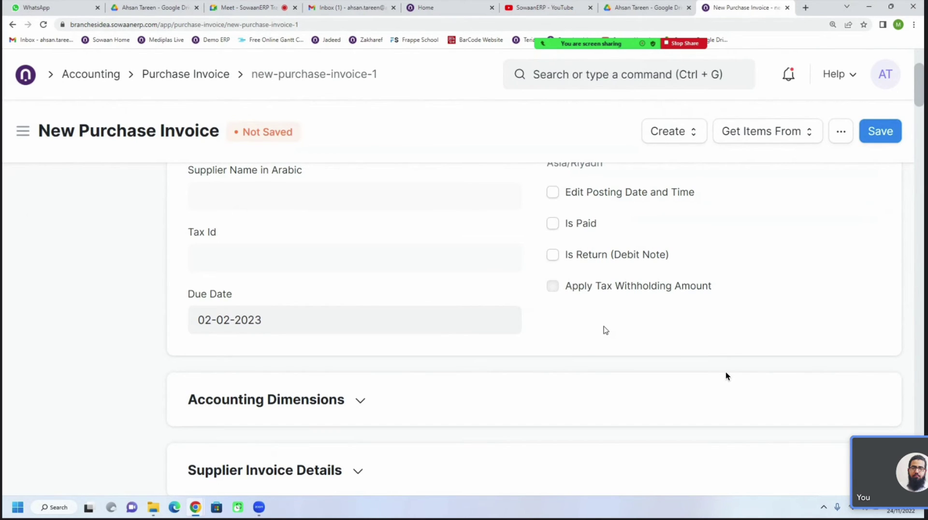
{"action": "scroll", "coordinate": [727, 376], "scroll_direction": "down", "scroll_amount": 1}
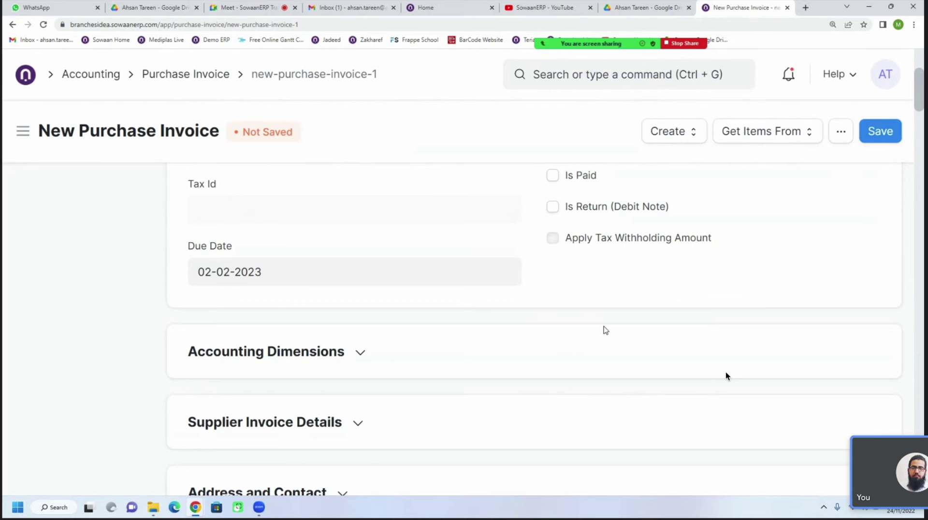
{"action": "scroll", "coordinate": [728, 376], "scroll_direction": "down", "scroll_amount": 9}
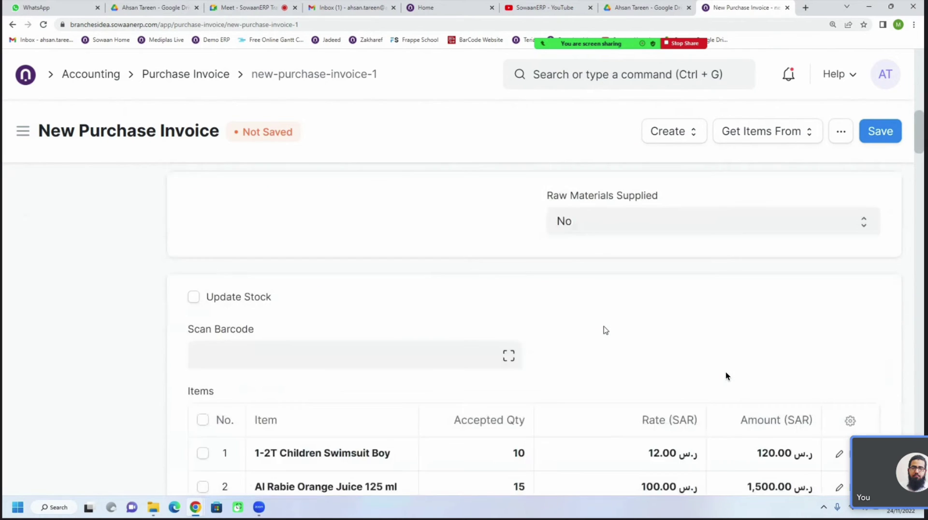
{"action": "scroll", "coordinate": [726, 376], "scroll_direction": "down", "scroll_amount": 3}
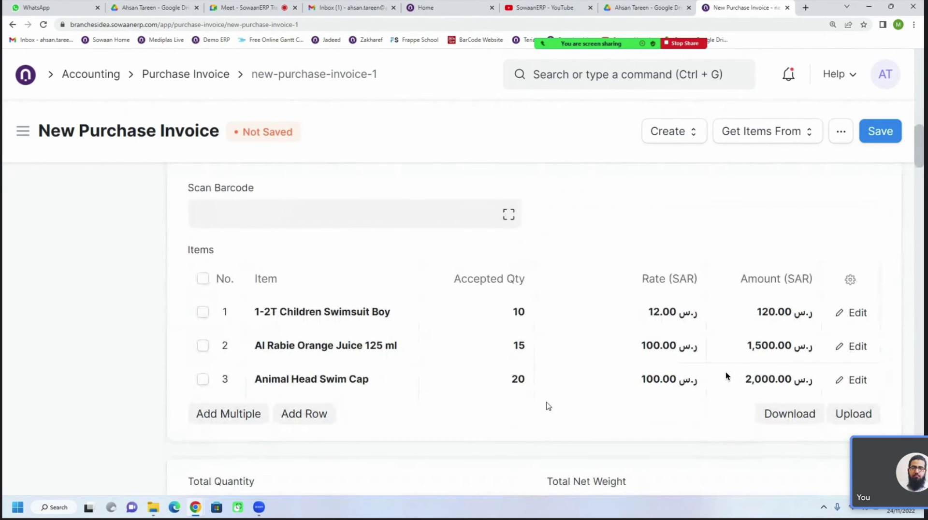
{"action": "scroll", "coordinate": [726, 376], "scroll_direction": "down", "scroll_amount": 3}
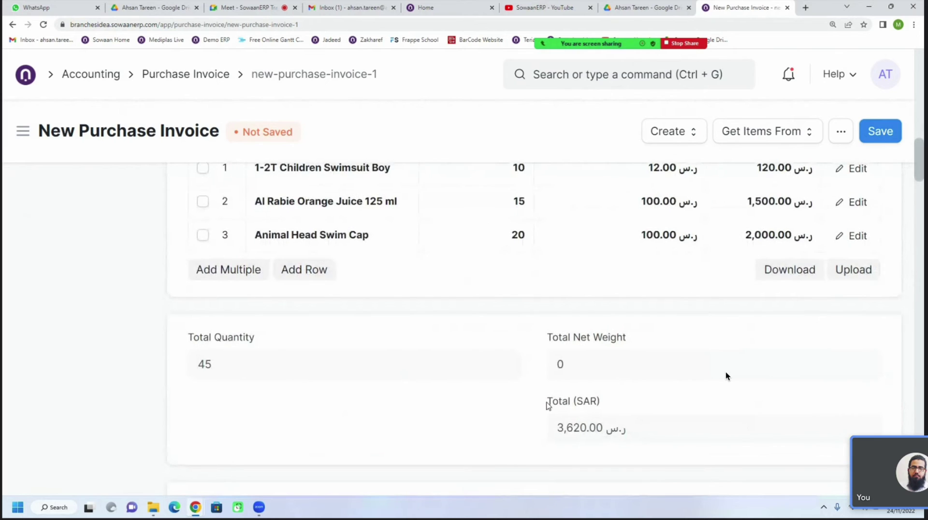
{"action": "scroll", "coordinate": [728, 376], "scroll_direction": "down", "scroll_amount": 2}
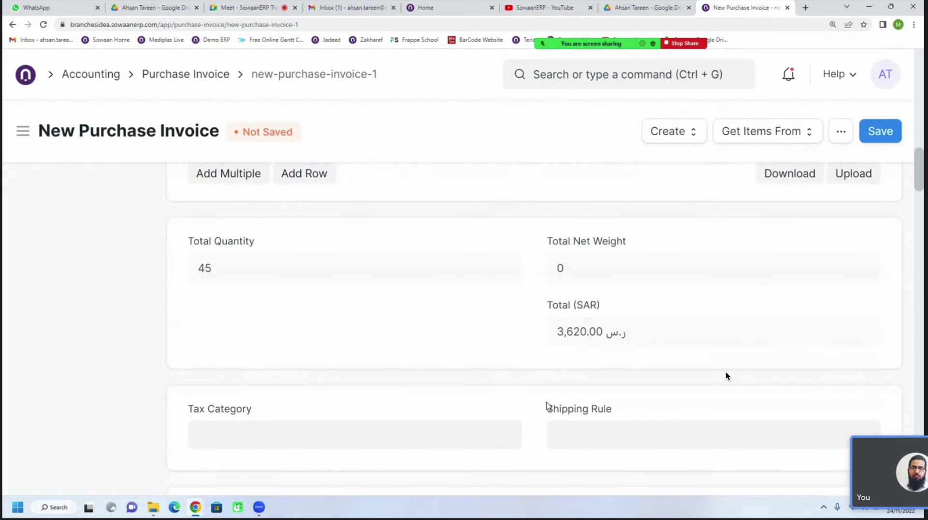
{"action": "scroll", "coordinate": [726, 376], "scroll_direction": "down", "scroll_amount": 4}
{"action": "scroll", "coordinate": [726, 376], "scroll_direction": "down", "scroll_amount": 1}
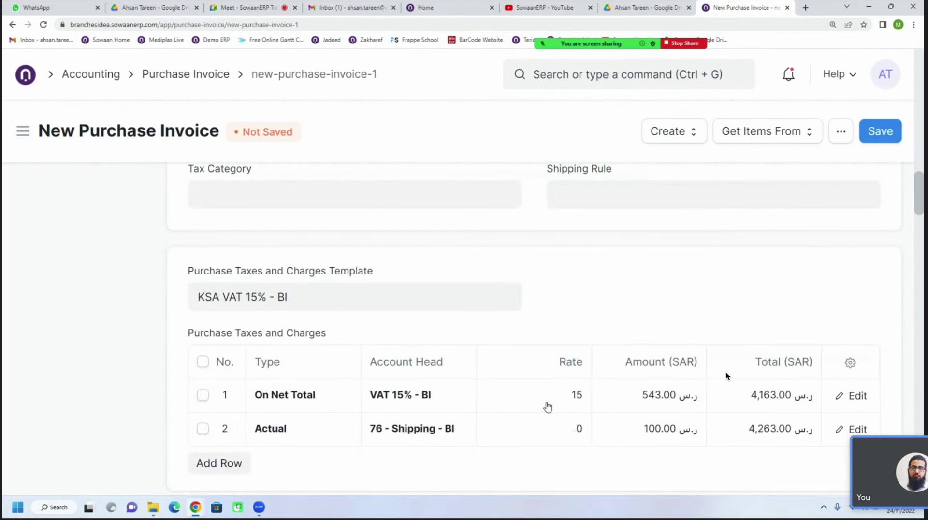
From the VAT 15% tax row, expand Tax Breakup to list each item's taxable amount, VAT and shipping share
{"action": "left_click", "coordinate": [460, 398]}
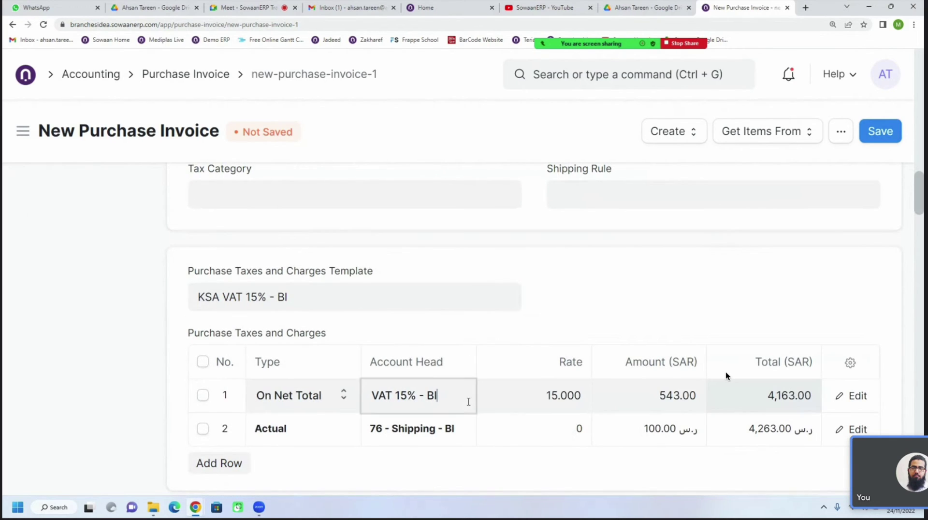
{"action": "scroll", "coordinate": [488, 404], "scroll_direction": "down", "scroll_amount": 3}
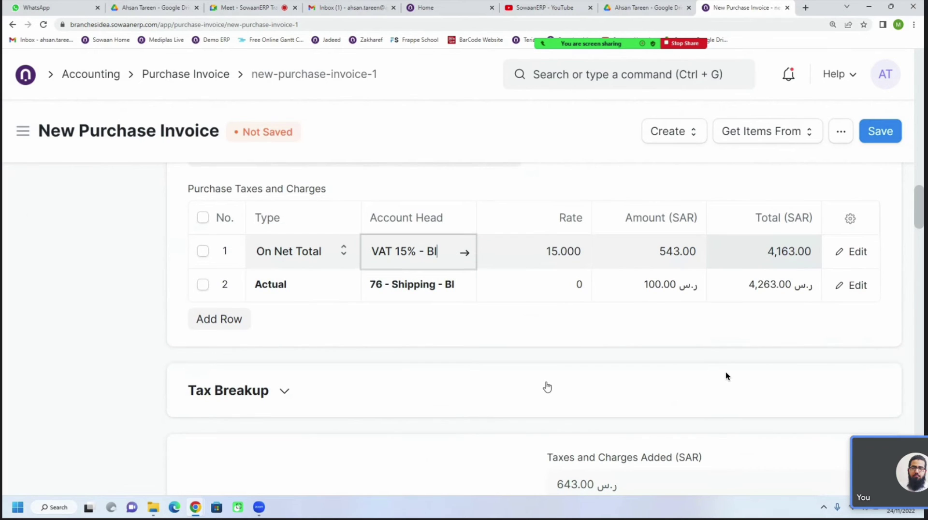
{"action": "left_click", "coordinate": [269, 390]}
{"action": "scroll", "coordinate": [474, 408], "scroll_direction": "down", "scroll_amount": 1}
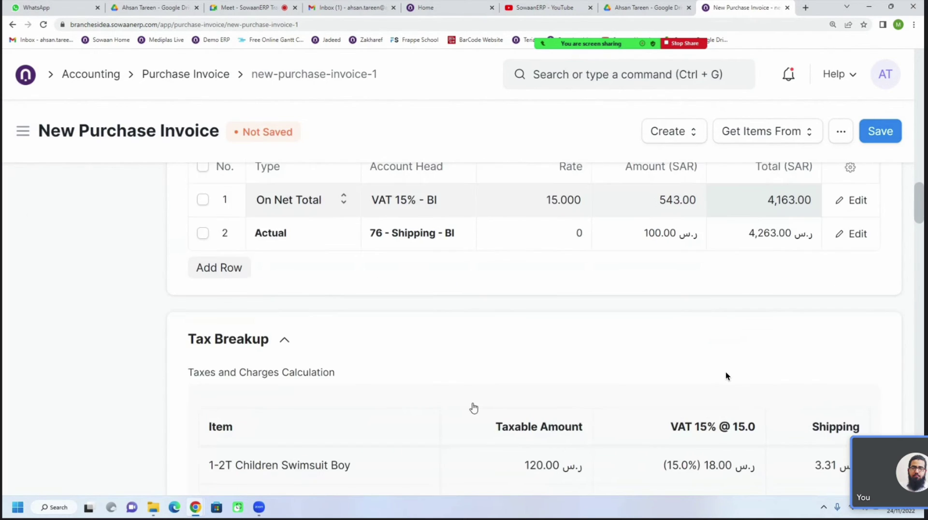
{"action": "scroll", "coordinate": [473, 407], "scroll_direction": "down", "scroll_amount": 2}
{"action": "scroll", "coordinate": [473, 407], "scroll_direction": "down", "scroll_amount": 1}
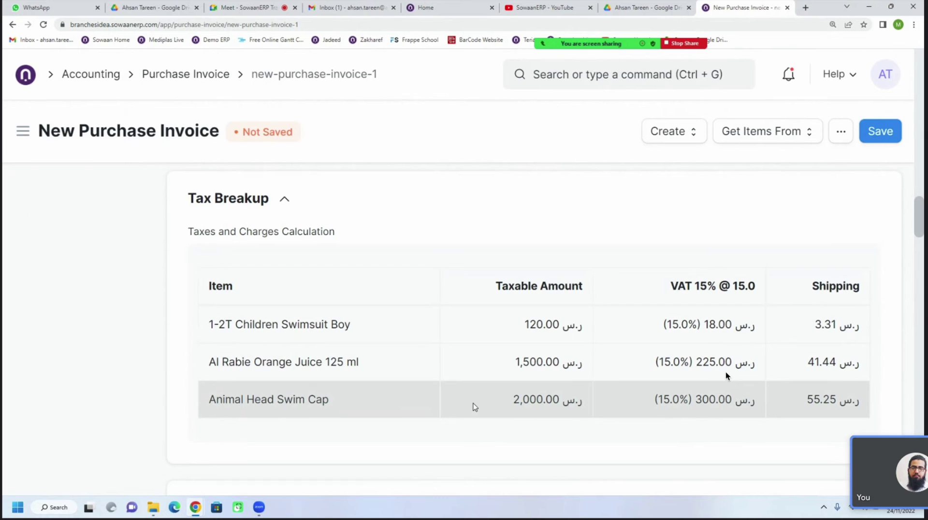
{"action": "scroll", "coordinate": [475, 406], "scroll_direction": "down", "scroll_amount": 5}
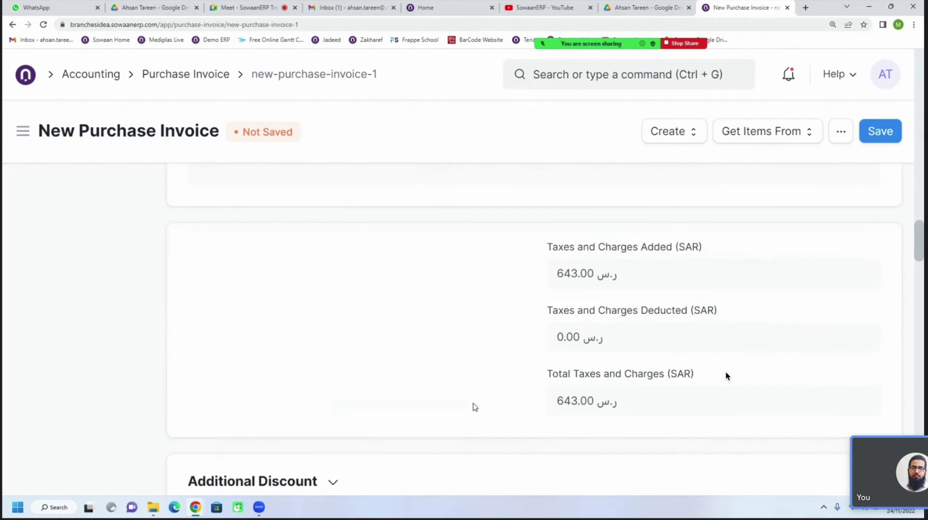
Expand Write Off to show the 0.00 write-off amount, and review Advance Payments and Payment Terms
{"action": "scroll", "coordinate": [475, 407], "scroll_direction": "down", "scroll_amount": 4}
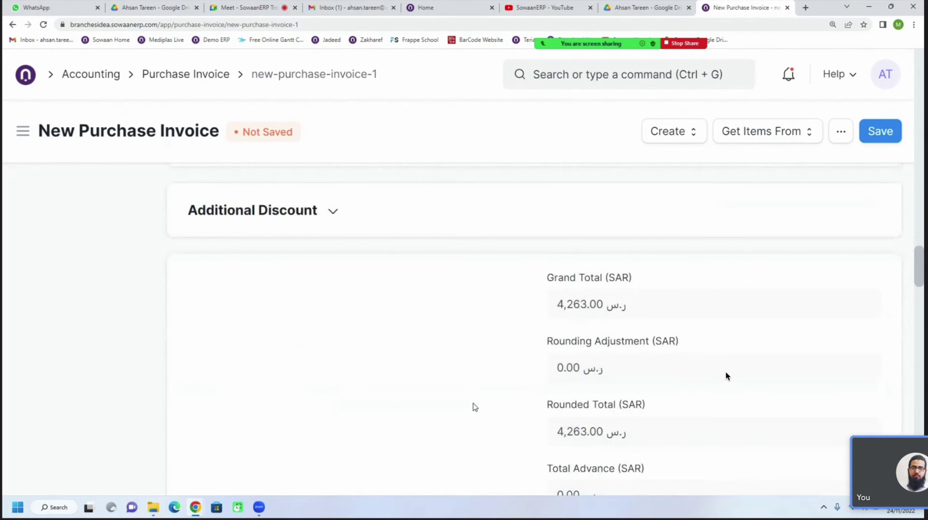
{"action": "scroll", "coordinate": [475, 407], "scroll_direction": "down", "scroll_amount": 8}
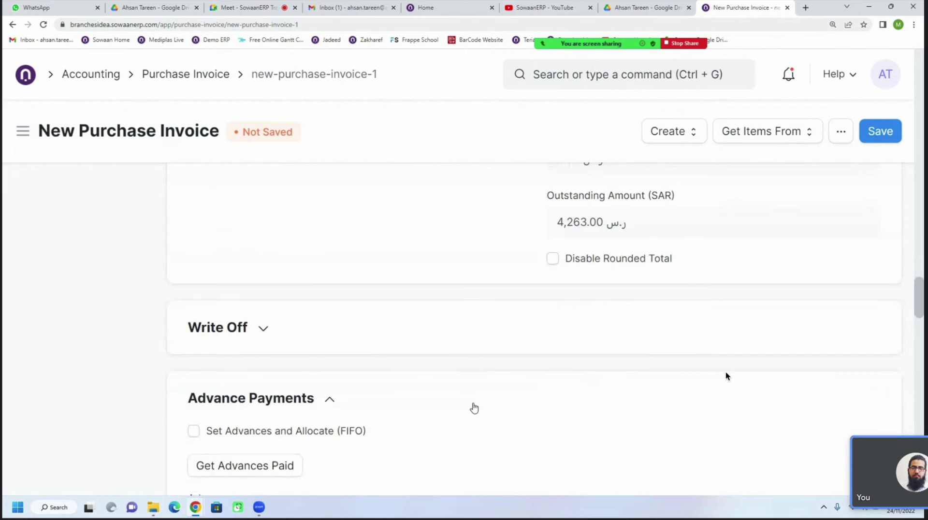
{"action": "left_click", "coordinate": [260, 283]}
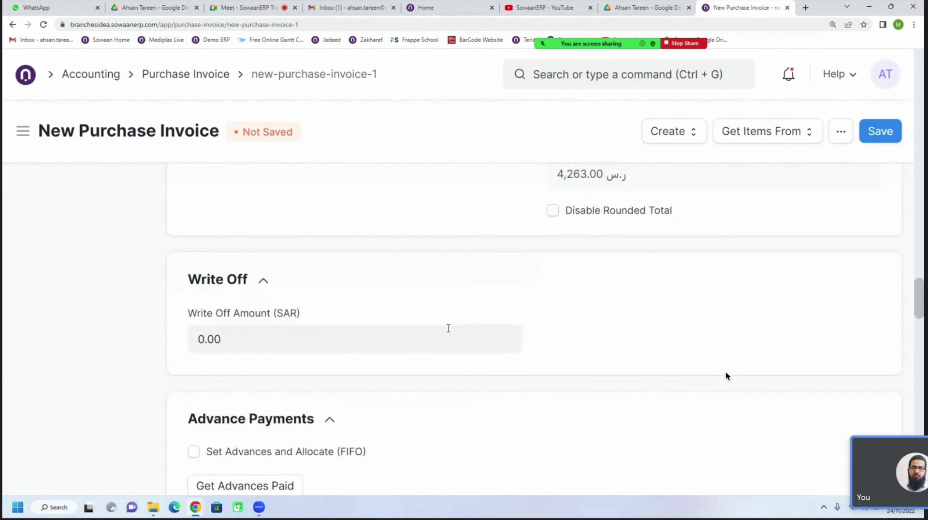
{"action": "scroll", "coordinate": [472, 352], "scroll_direction": "down", "scroll_amount": 2}
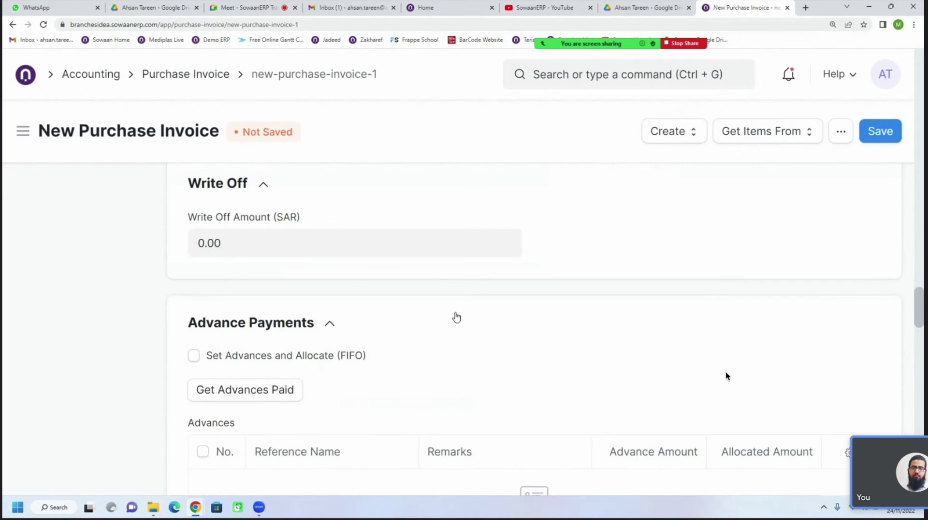
{"action": "scroll", "coordinate": [456, 318], "scroll_direction": "down", "scroll_amount": 2}
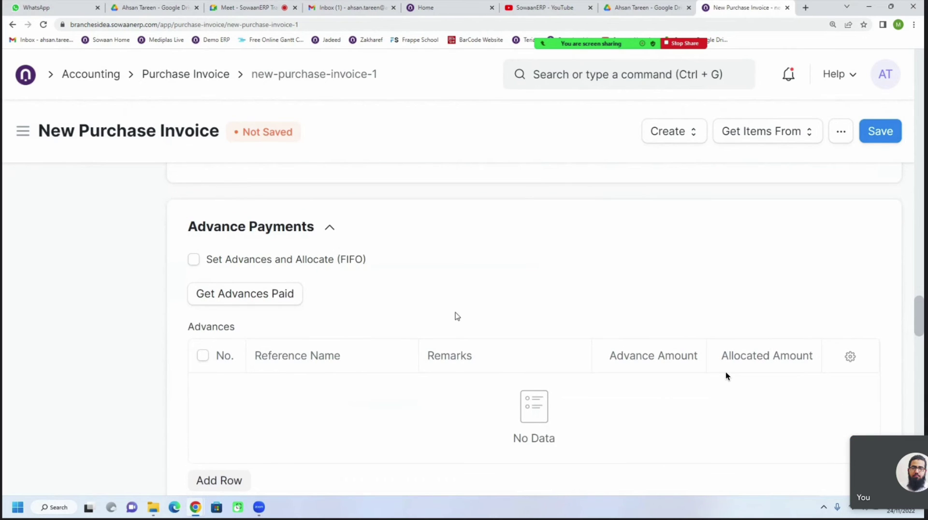
{"action": "scroll", "coordinate": [457, 316], "scroll_direction": "down", "scroll_amount": 5}
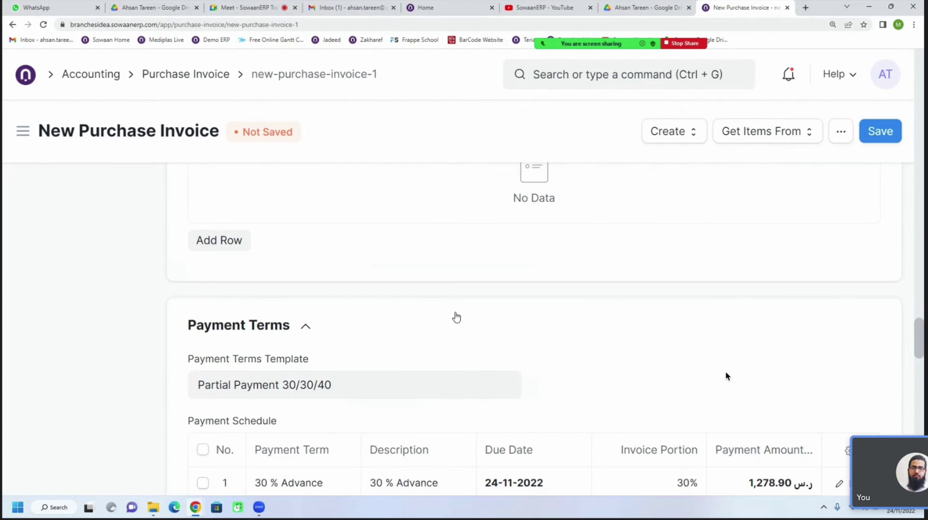
{"action": "scroll", "coordinate": [456, 317], "scroll_direction": "up", "scroll_amount": 15}
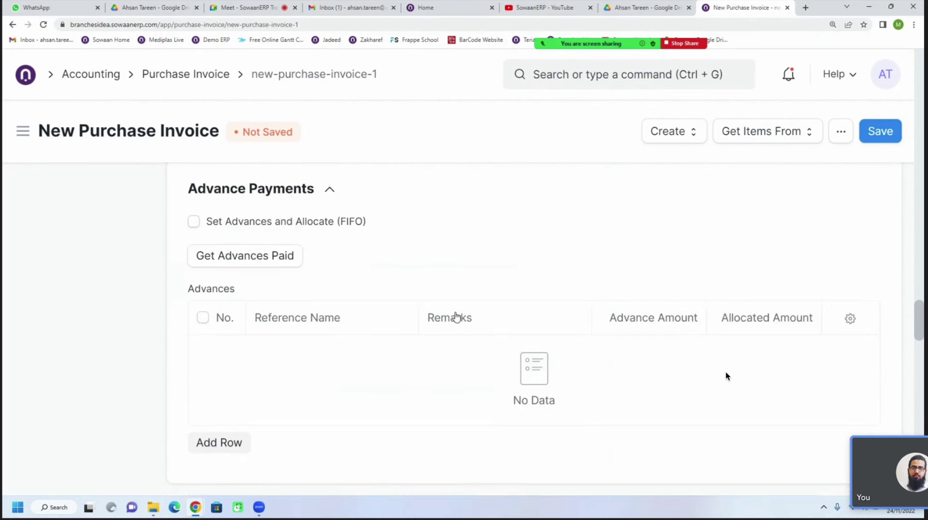
{"action": "scroll", "coordinate": [921, 268], "scroll_direction": "up", "scroll_amount": 20}
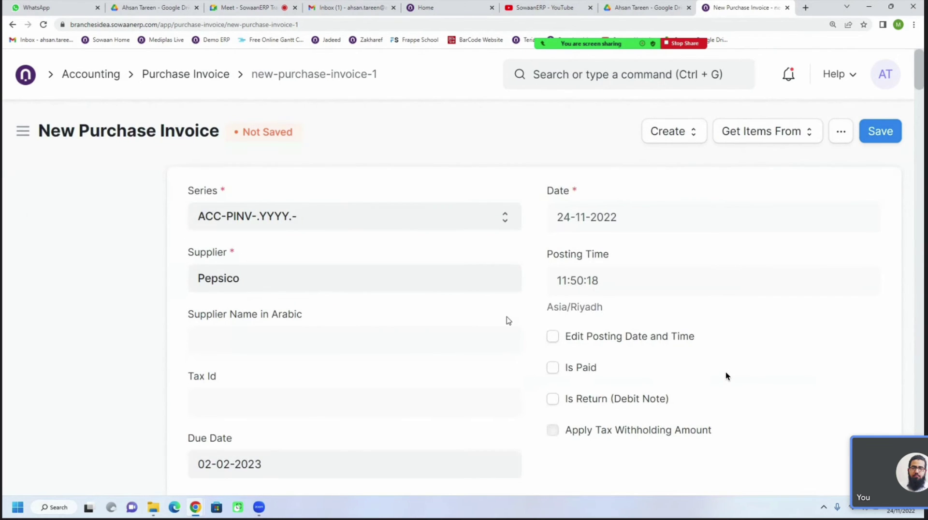
{"action": "scroll", "coordinate": [510, 319], "scroll_direction": "down", "scroll_amount": 2}
Expand Accounting Dimensions and Supplier Invoice Details, leaving cost center, project and supplier invoice fields empty
{"action": "scroll", "coordinate": [527, 313], "scroll_direction": "down", "scroll_amount": 1}
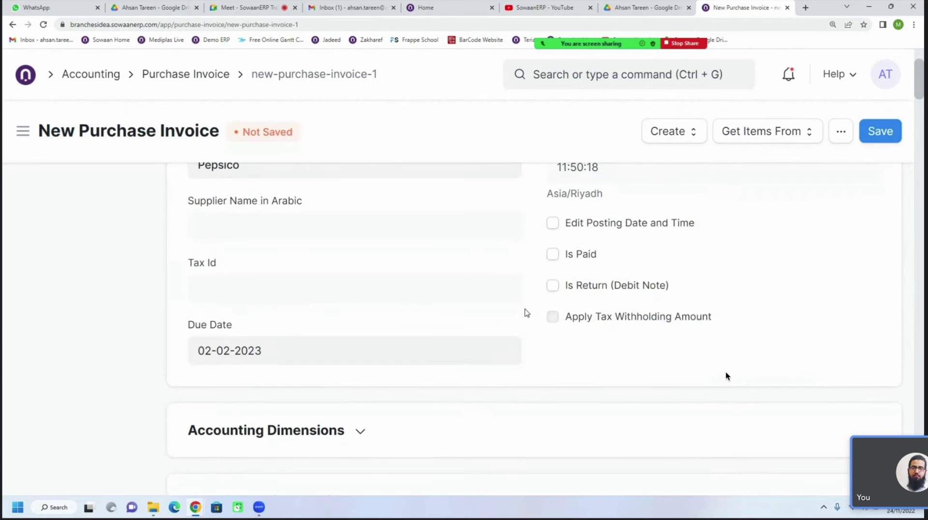
{"action": "left_click", "coordinate": [358, 400]}
{"action": "scroll", "coordinate": [358, 401], "scroll_direction": "down", "scroll_amount": 4}
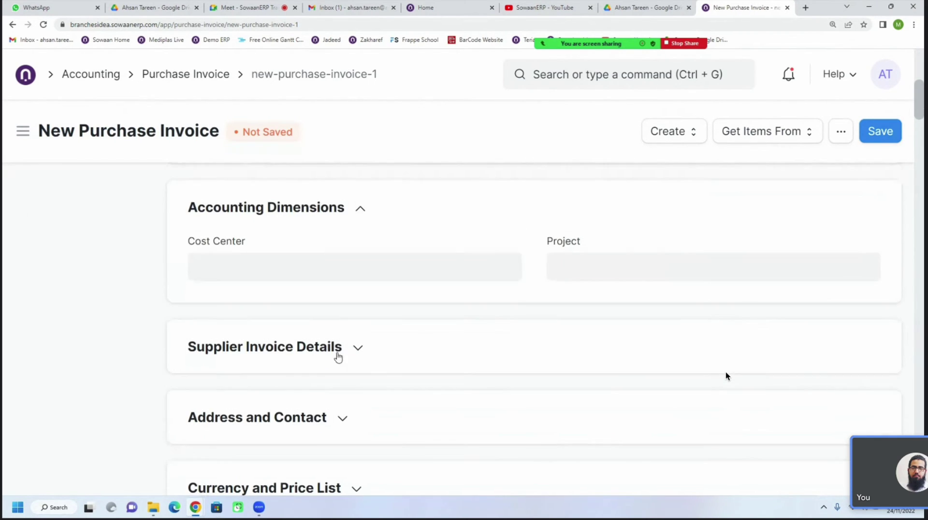
{"action": "left_click", "coordinate": [338, 357]}
{"action": "scroll", "coordinate": [337, 356], "scroll_direction": "down", "scroll_amount": 1}
{"action": "left_click", "coordinate": [338, 353]}
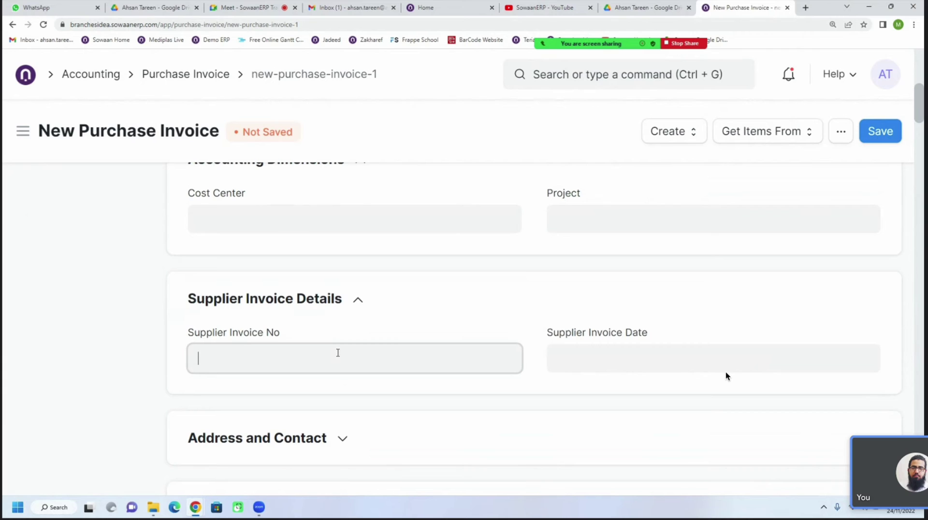
{"action": "scroll", "coordinate": [338, 353], "scroll_direction": "down", "scroll_amount": 1}
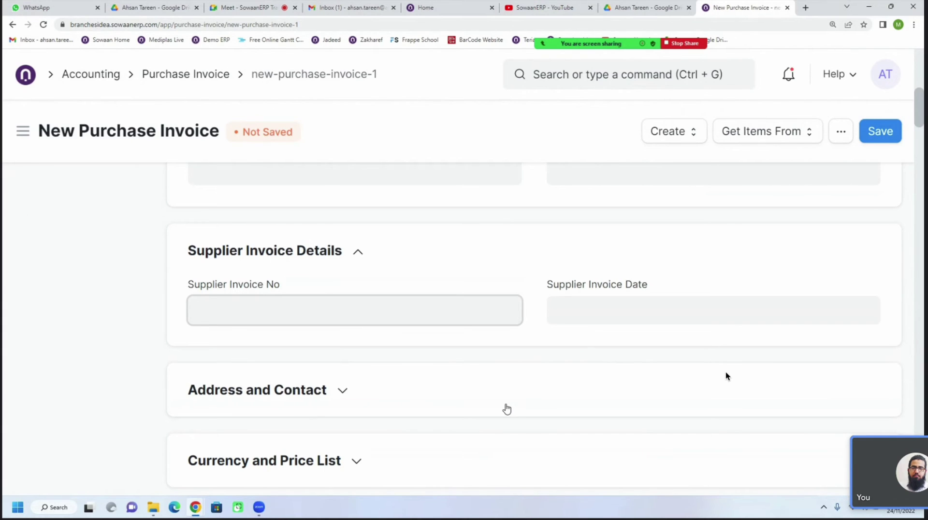
{"action": "scroll", "coordinate": [506, 409], "scroll_direction": "up", "scroll_amount": 5}
{"action": "scroll", "coordinate": [507, 409], "scroll_direction": "up", "scroll_amount": 4}
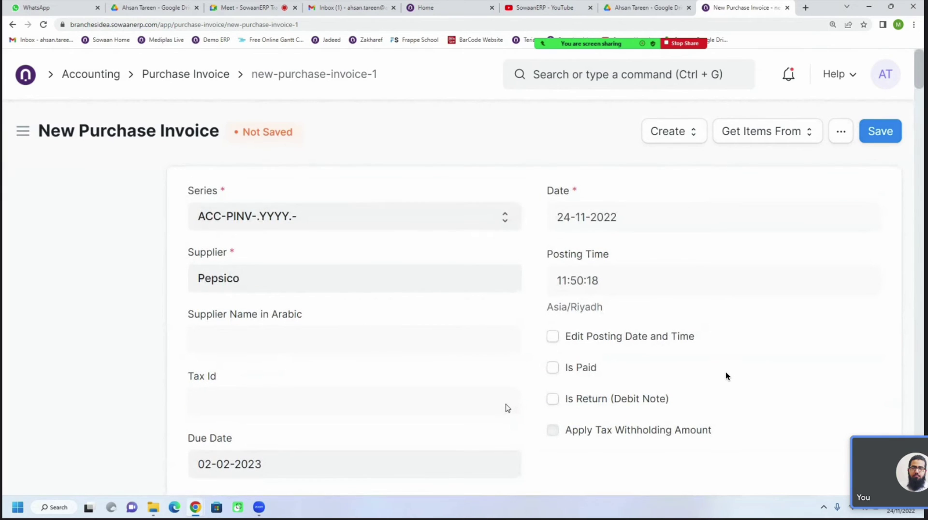
{"action": "scroll", "coordinate": [507, 408], "scroll_direction": "down", "scroll_amount": 8}
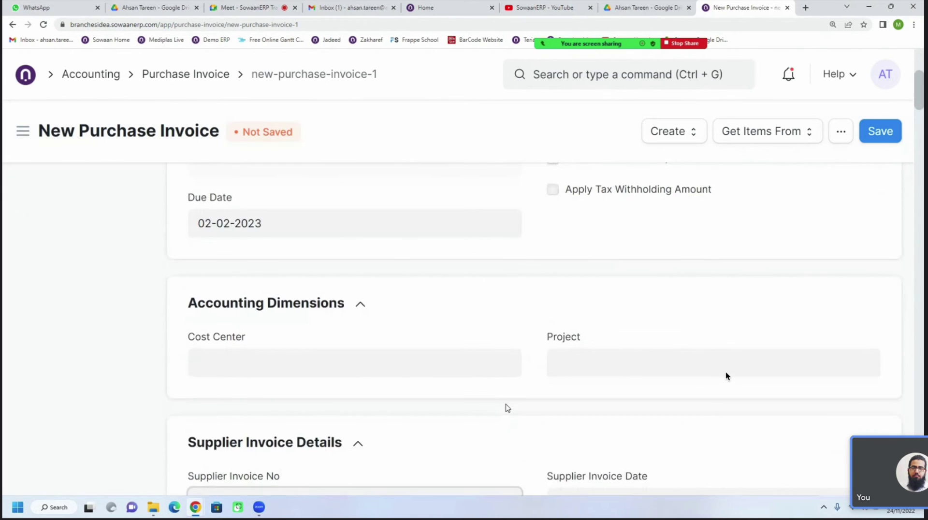
{"action": "scroll", "coordinate": [506, 404], "scroll_direction": "up", "scroll_amount": 4}
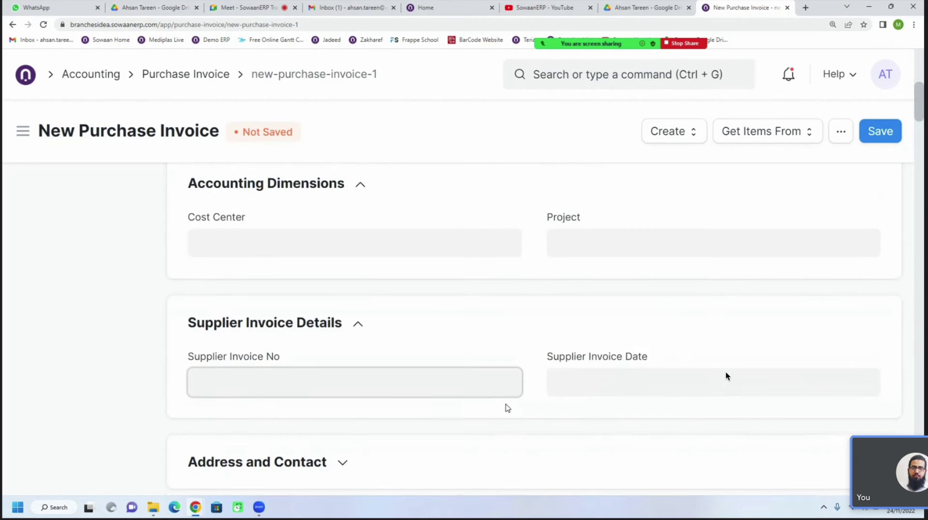
{"action": "scroll", "coordinate": [507, 404], "scroll_direction": "up", "scroll_amount": 4}
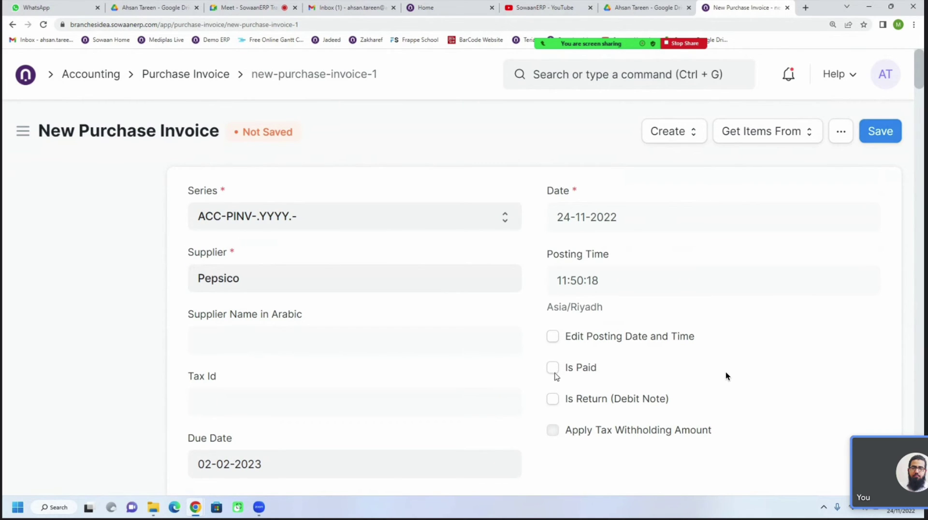
{"action": "left_click", "coordinate": [880, 132]}
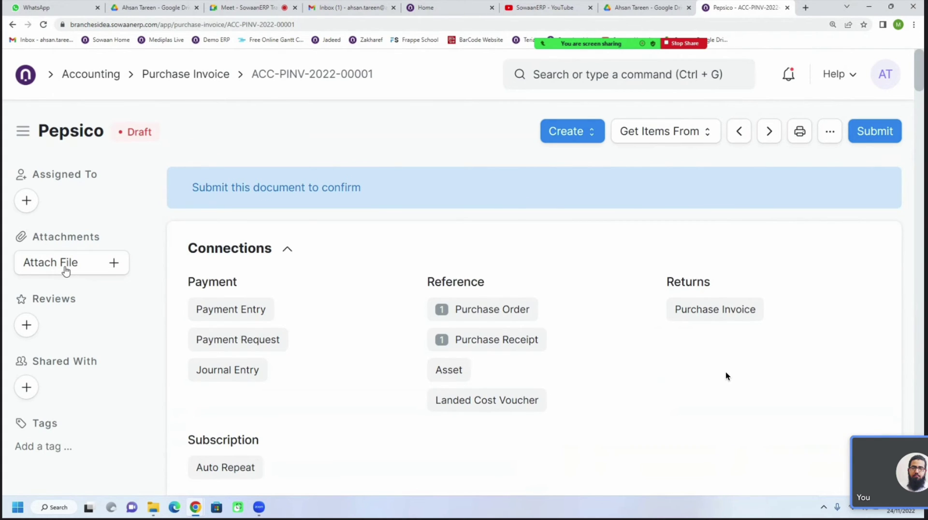
{"action": "left_click", "coordinate": [67, 271]}
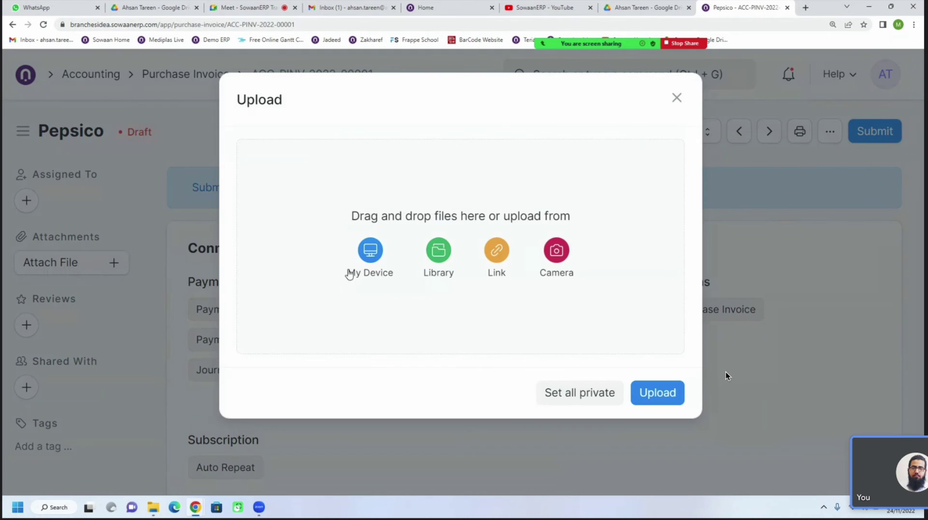
{"action": "left_click", "coordinate": [676, 98]}
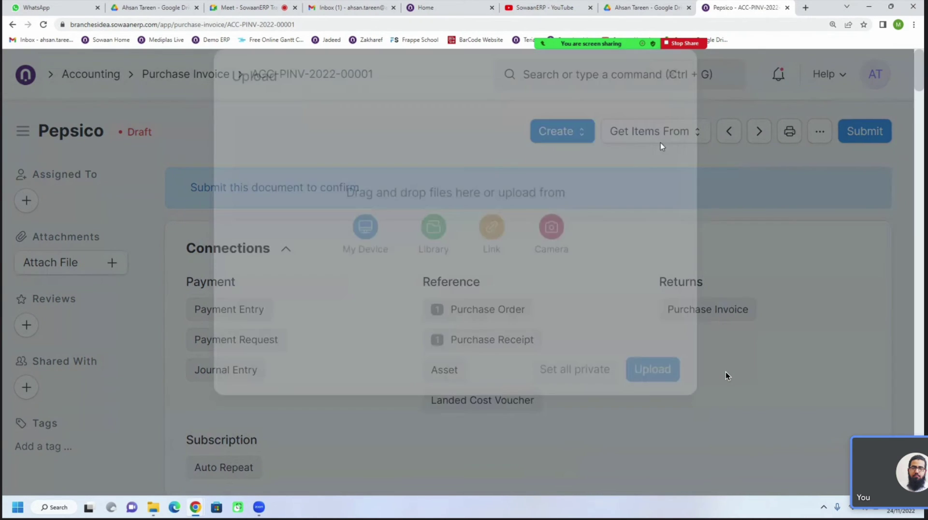
{"action": "scroll", "coordinate": [580, 319], "scroll_direction": "down", "scroll_amount": 3}
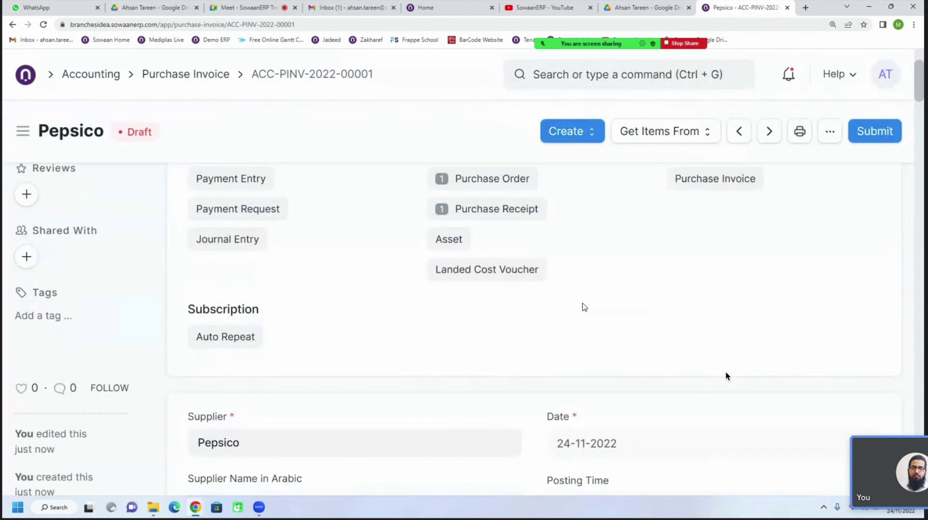
{"action": "scroll", "coordinate": [581, 306], "scroll_direction": "up", "scroll_amount": 3}
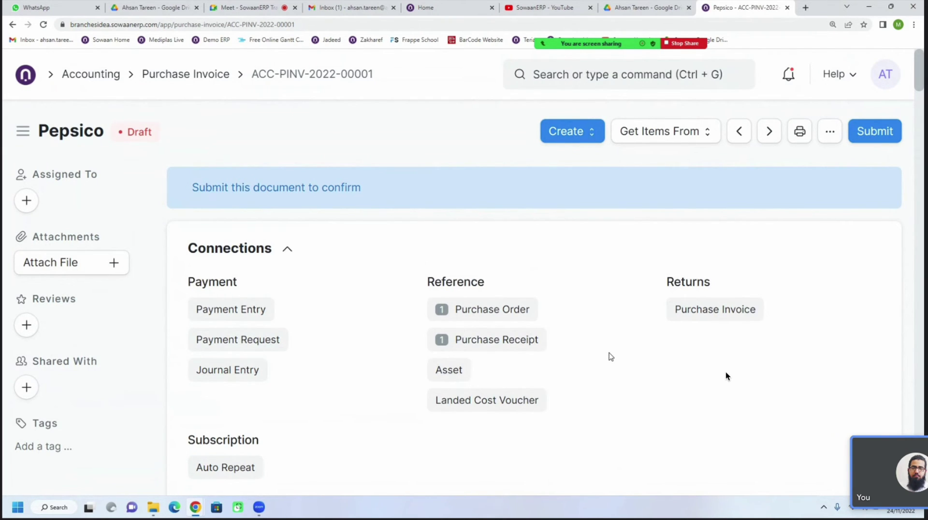
{"action": "scroll", "coordinate": [610, 357], "scroll_direction": "down", "scroll_amount": 5}
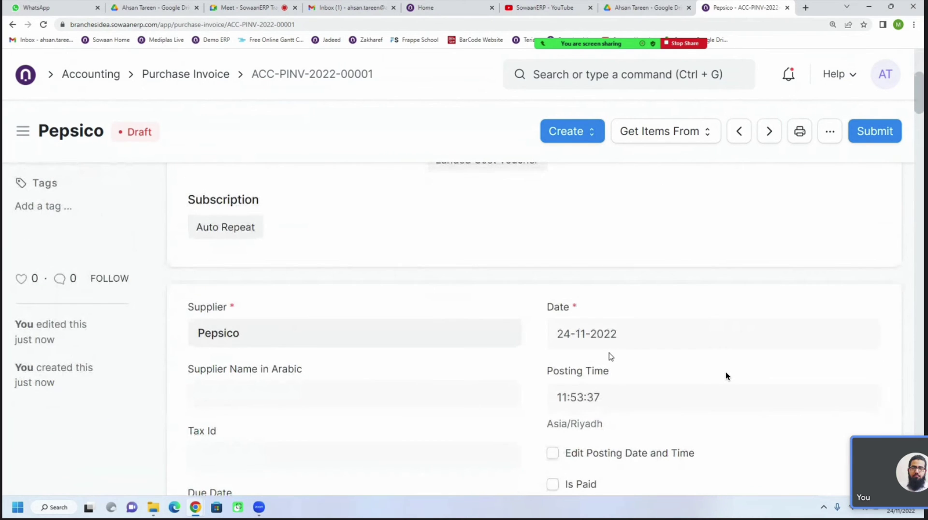
{"action": "scroll", "coordinate": [611, 357], "scroll_direction": "up", "scroll_amount": 3}
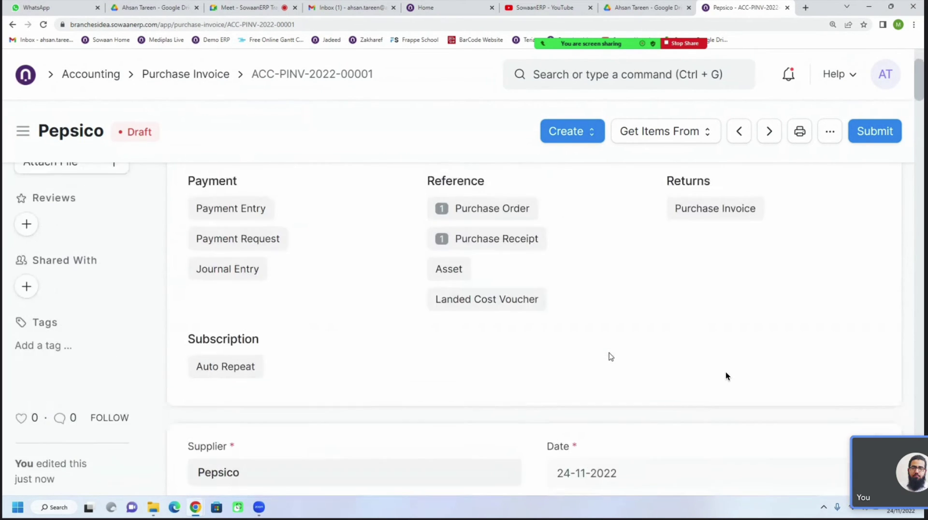
{"action": "scroll", "coordinate": [610, 357], "scroll_direction": "up", "scroll_amount": 2}
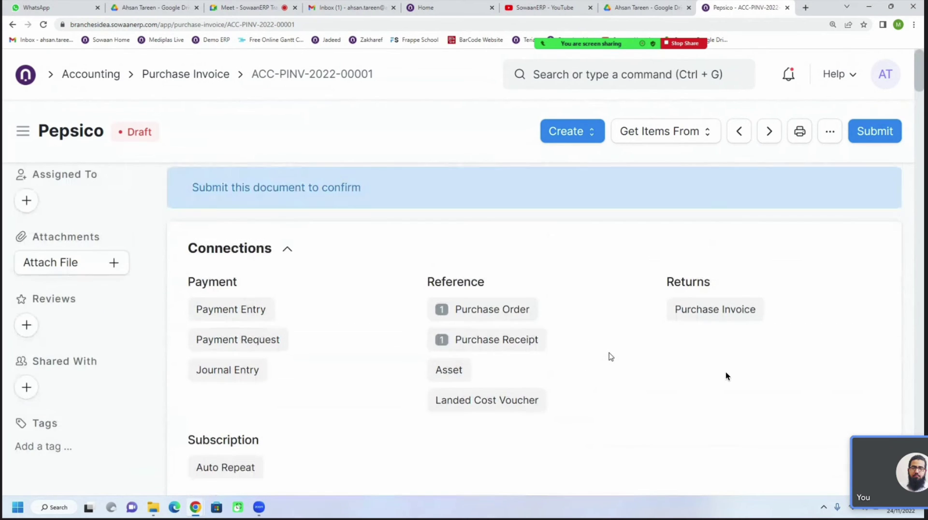
{"action": "left_click", "coordinate": [654, 135]}
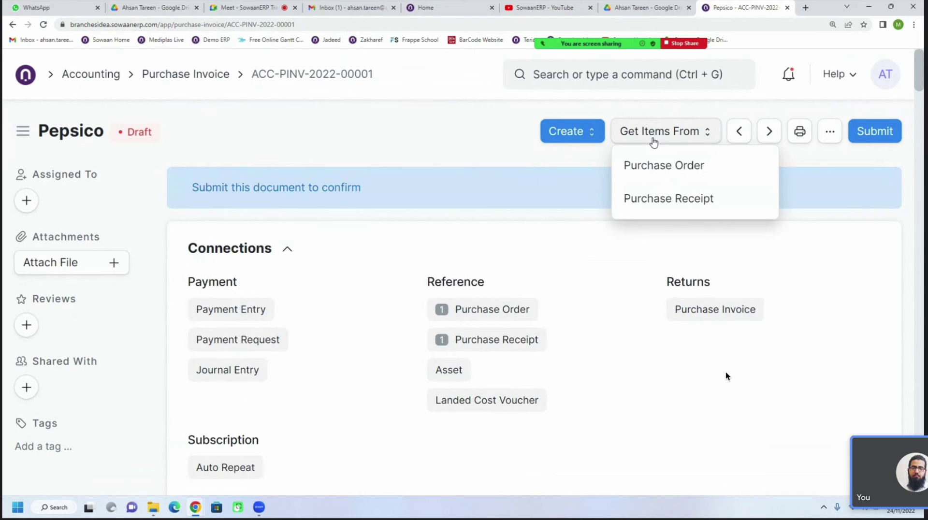
{"action": "left_click", "coordinate": [518, 144]}
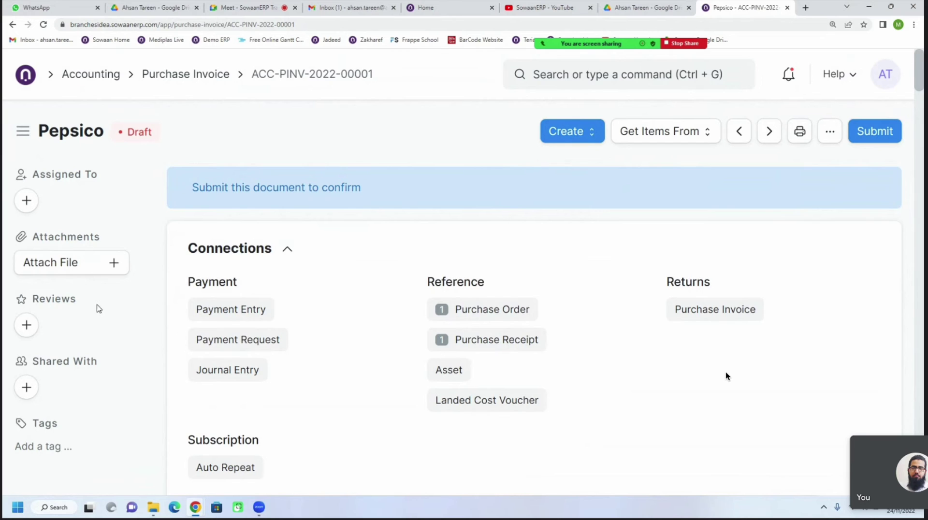
Start an attachment from My Device, then cancel after picking the MASOOM CORPORATION file on the Desktop
{"action": "left_click", "coordinate": [78, 273]}
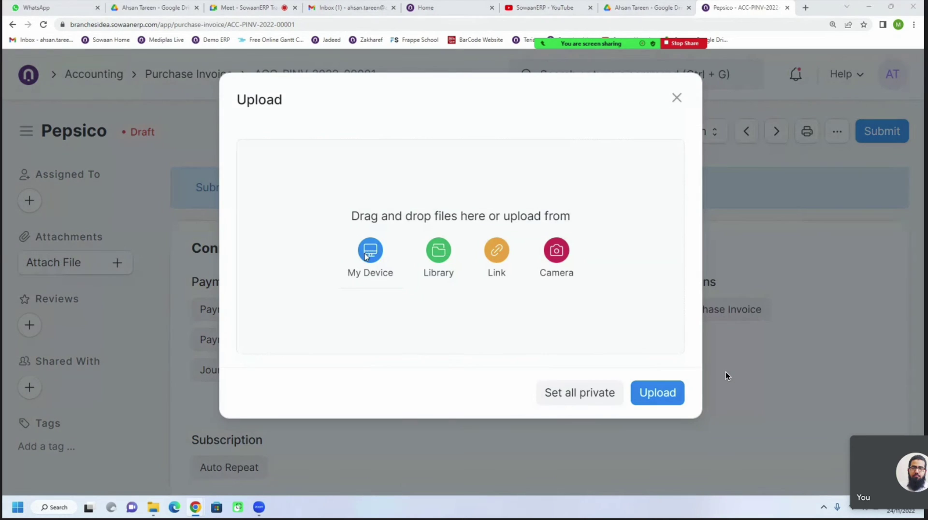
{"action": "left_click", "coordinate": [368, 253]}
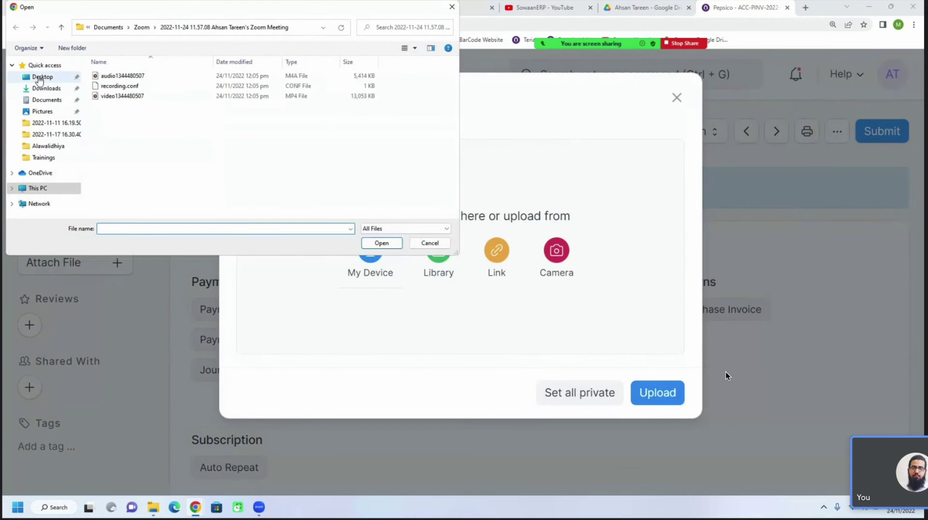
{"action": "left_click", "coordinate": [40, 77]}
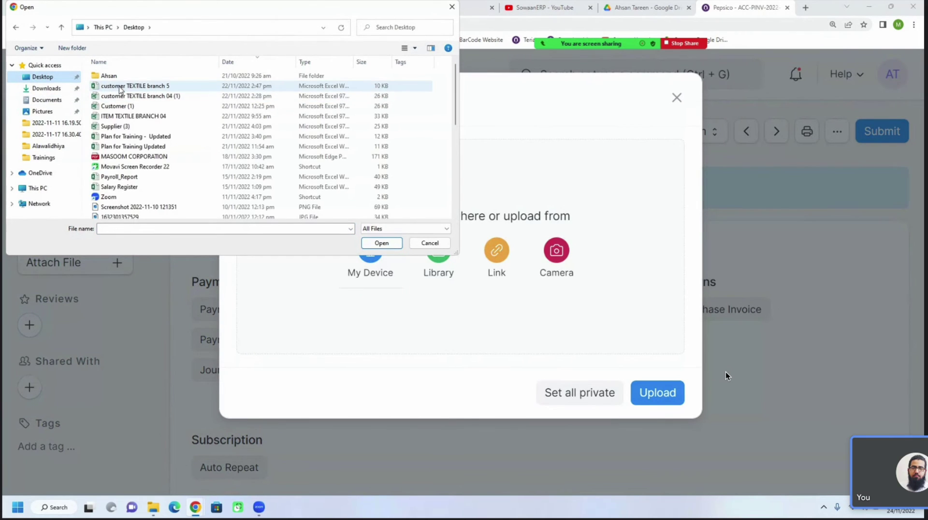
{"action": "left_click", "coordinate": [136, 158]}
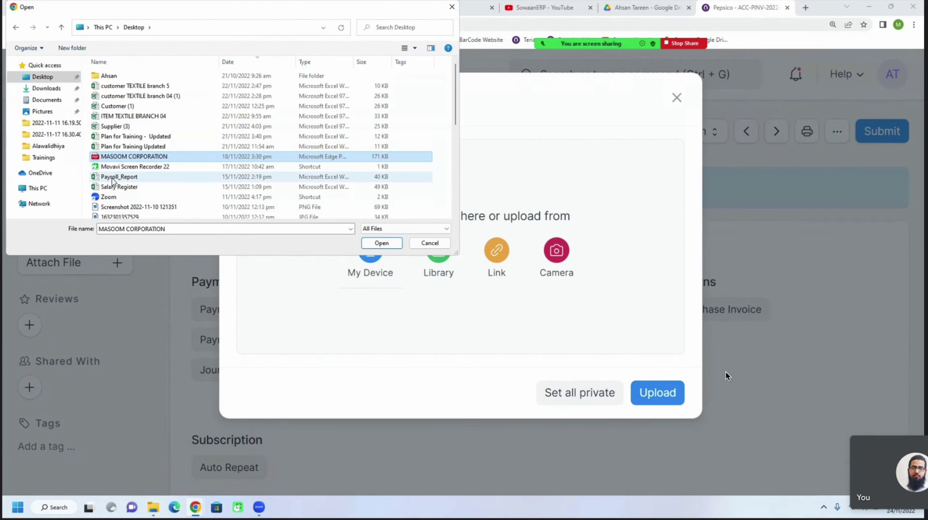
{"action": "left_click", "coordinate": [430, 242]}
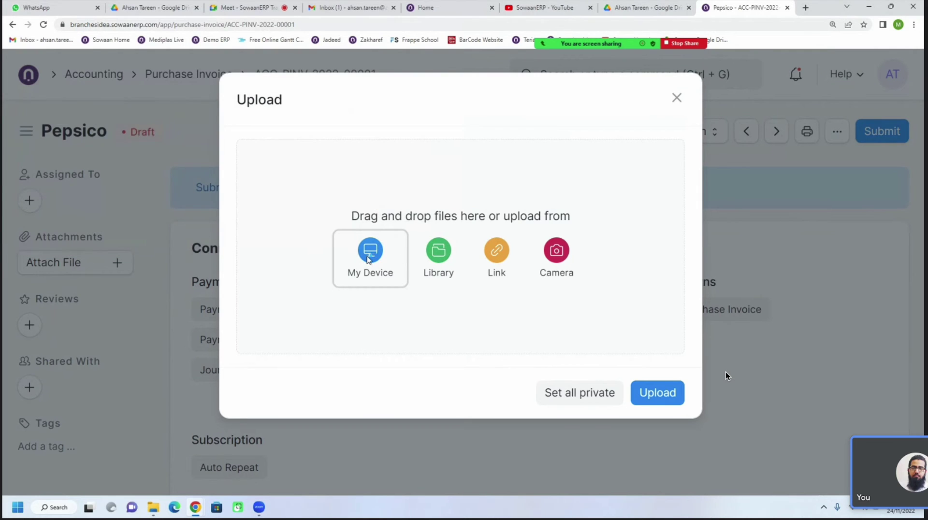
Choose images (1).jpg from the Desktop and upload it to the invoice
{"action": "left_click", "coordinate": [397, 260]}
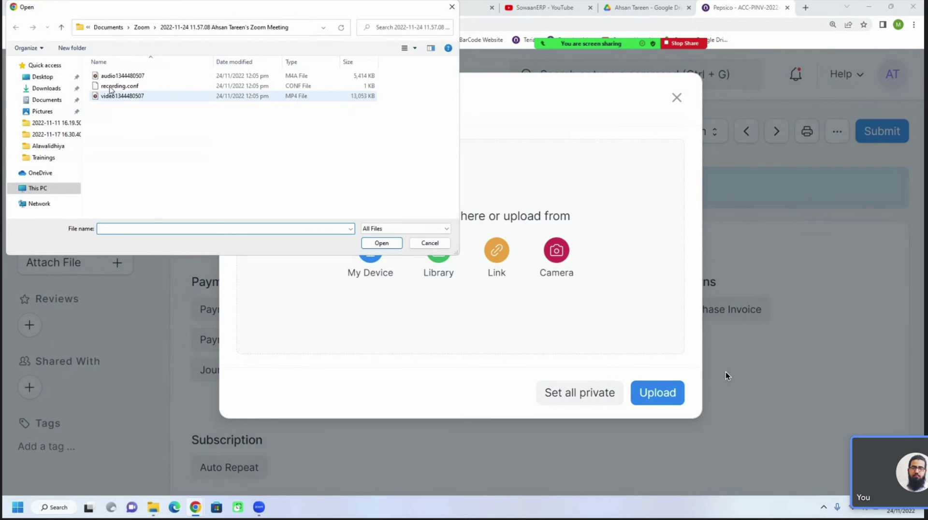
{"action": "left_click", "coordinate": [46, 99]}
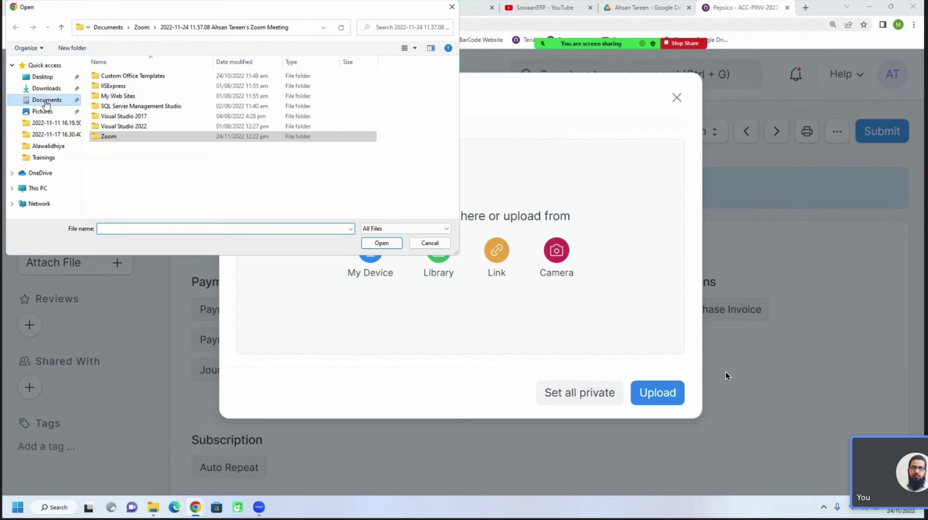
{"action": "double_click", "coordinate": [121, 96]}
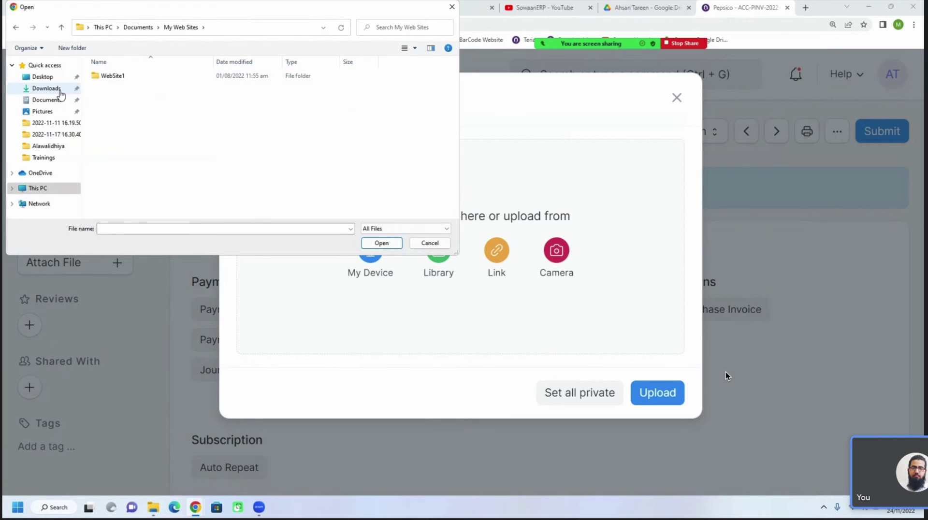
{"action": "left_click", "coordinate": [43, 76]}
{"action": "scroll", "coordinate": [151, 179], "scroll_direction": "down", "scroll_amount": 1}
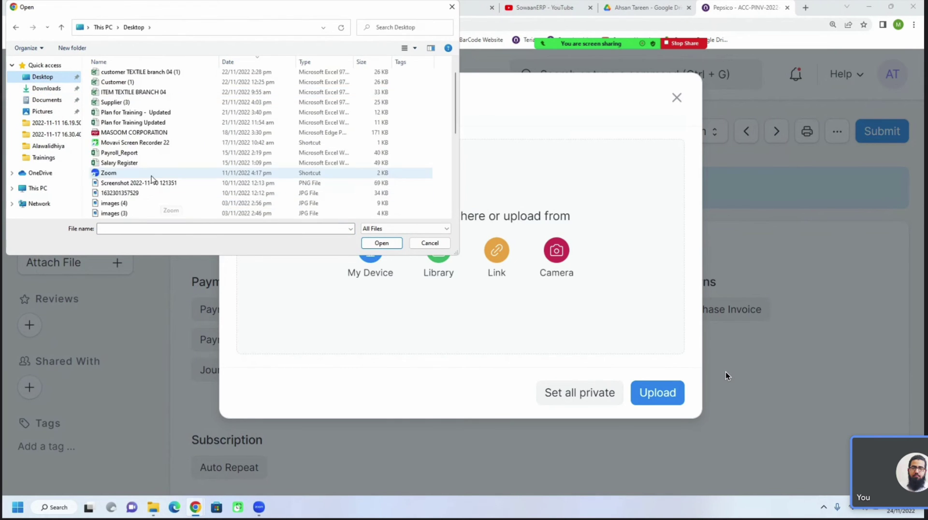
{"action": "scroll", "coordinate": [151, 178], "scroll_direction": "down", "scroll_amount": 3}
{"action": "double_click", "coordinate": [127, 145]}
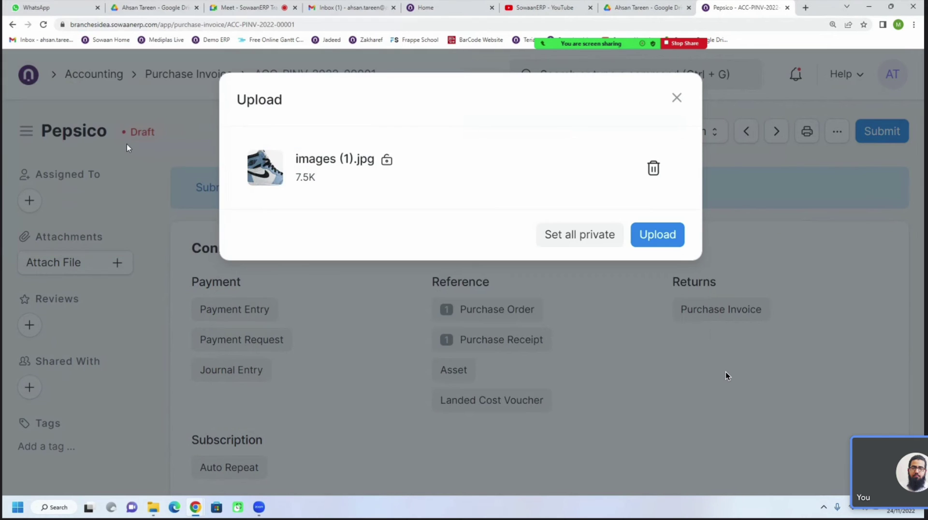
{"action": "left_click", "coordinate": [642, 235]}
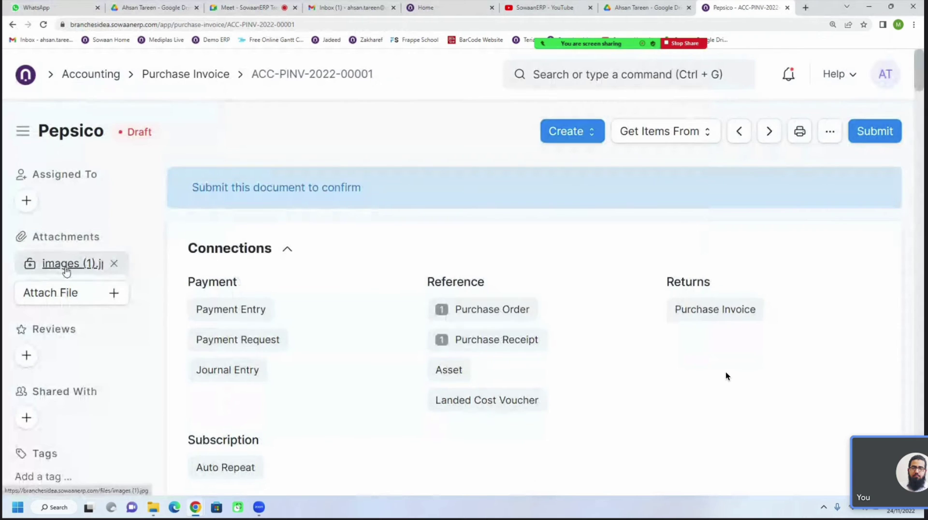
Upload SowaanERP_UAT (1).docx from the Downloads folder as a second attachment via My Device
{"action": "left_click", "coordinate": [81, 290]}
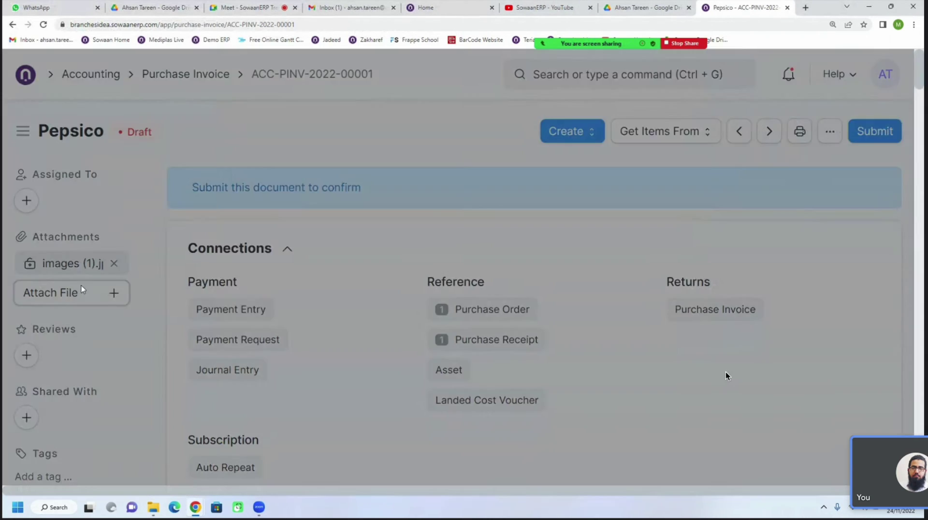
{"action": "left_click", "coordinate": [366, 255]}
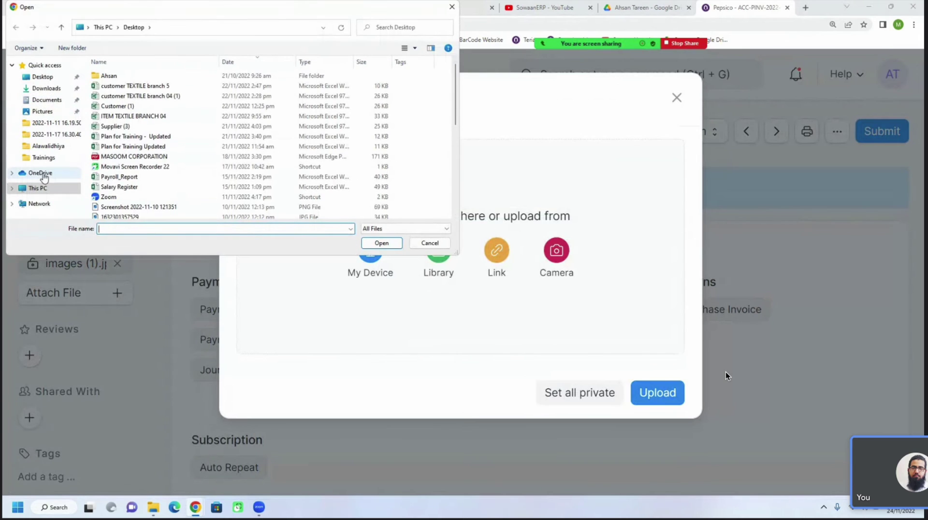
{"action": "left_click", "coordinate": [42, 111]}
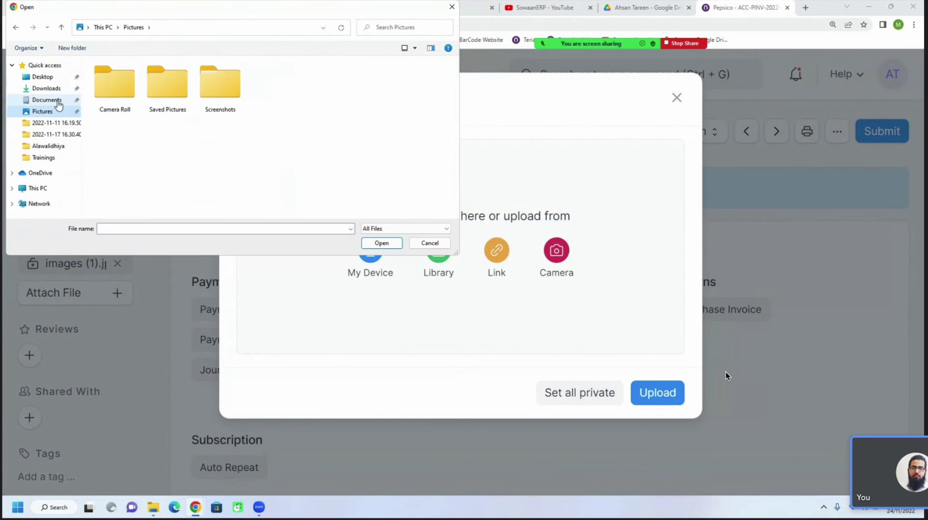
{"action": "left_click", "coordinate": [57, 100]}
{"action": "double_click", "coordinate": [117, 90]}
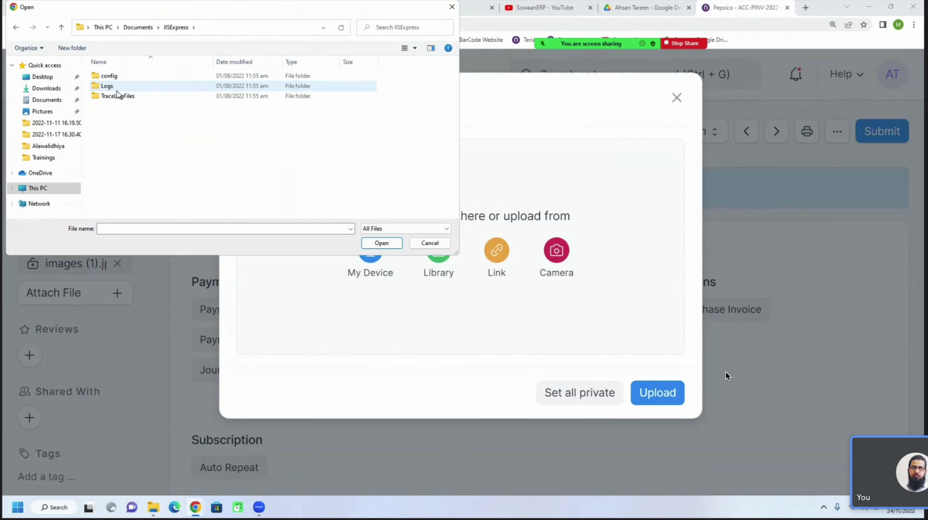
{"action": "double_click", "coordinate": [117, 90]}
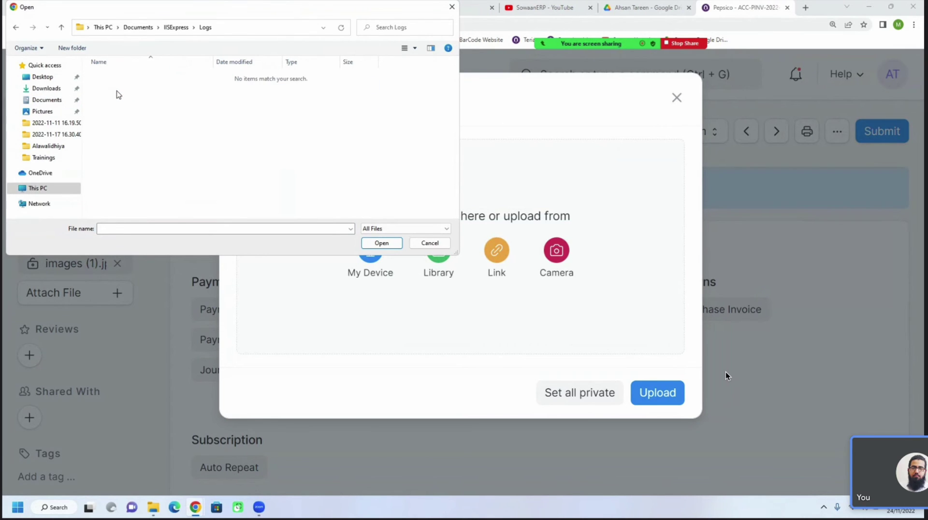
{"action": "left_click", "coordinate": [46, 90]}
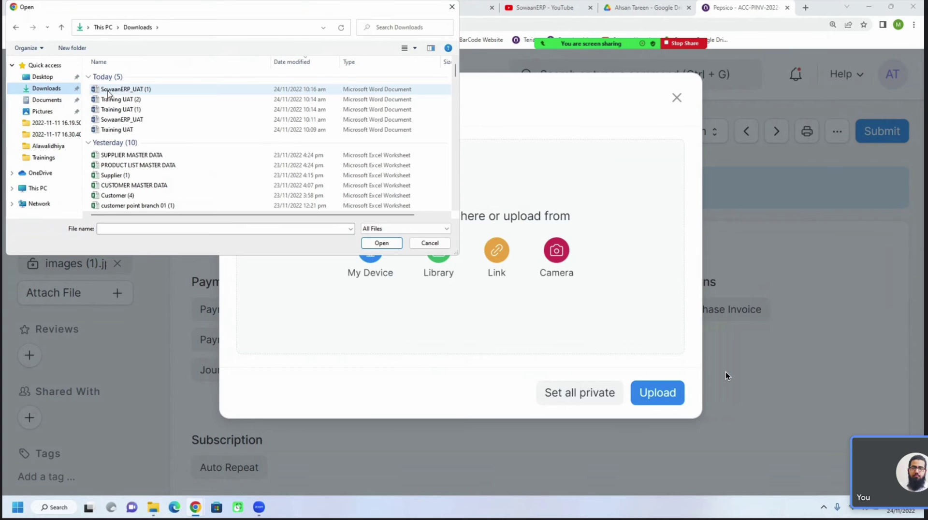
{"action": "double_click", "coordinate": [107, 90]}
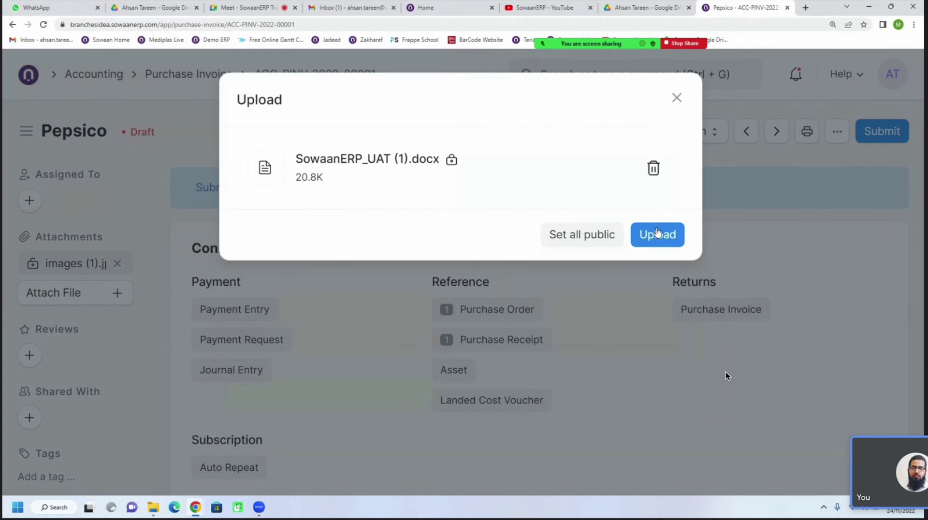
{"action": "left_click", "coordinate": [657, 234]}
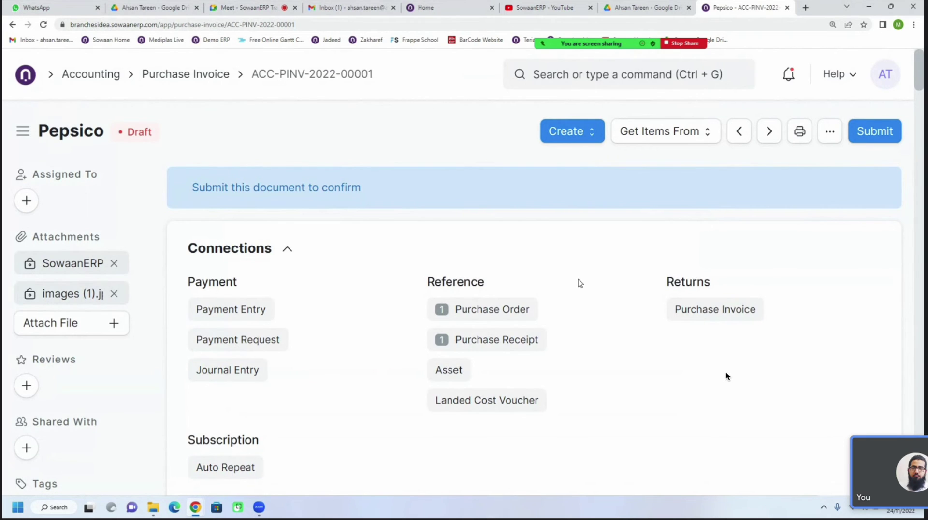
{"action": "scroll", "coordinate": [580, 283], "scroll_direction": "down", "scroll_amount": 2}
{"action": "scroll", "coordinate": [580, 283], "scroll_direction": "up", "scroll_amount": 1}
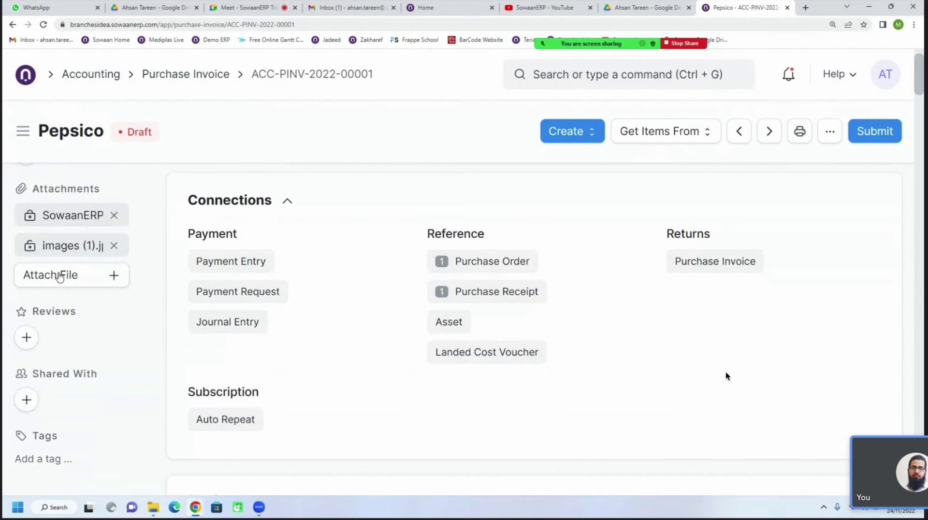
Delete the SowaanERP_UAT (1).docx attachment, confirming the removal
{"action": "left_click", "coordinate": [114, 215]}
{"action": "left_click", "coordinate": [666, 202]}
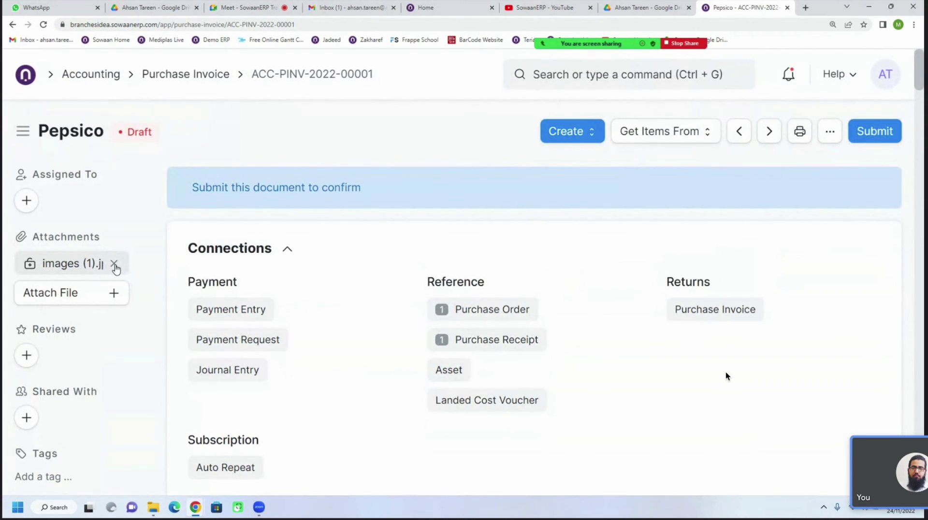
{"action": "scroll", "coordinate": [459, 276], "scroll_direction": "down", "scroll_amount": 1}
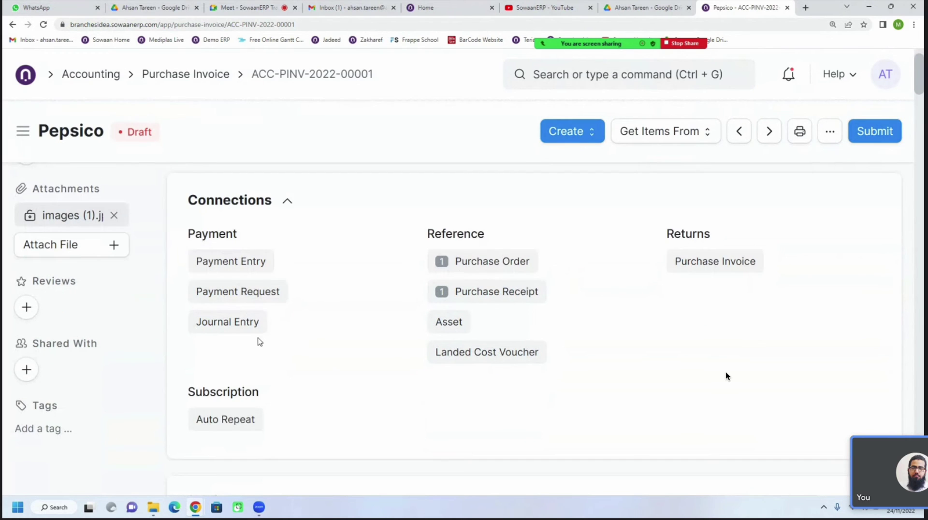
Browse the user list in the Share dialog, then close it without sharing the invoice
{"action": "left_click", "coordinate": [27, 366]}
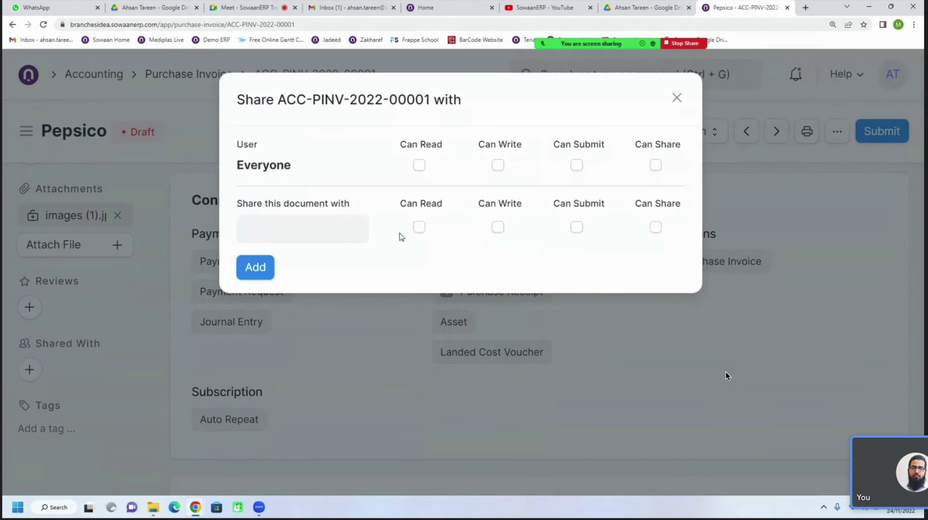
{"action": "left_click", "coordinate": [324, 223]}
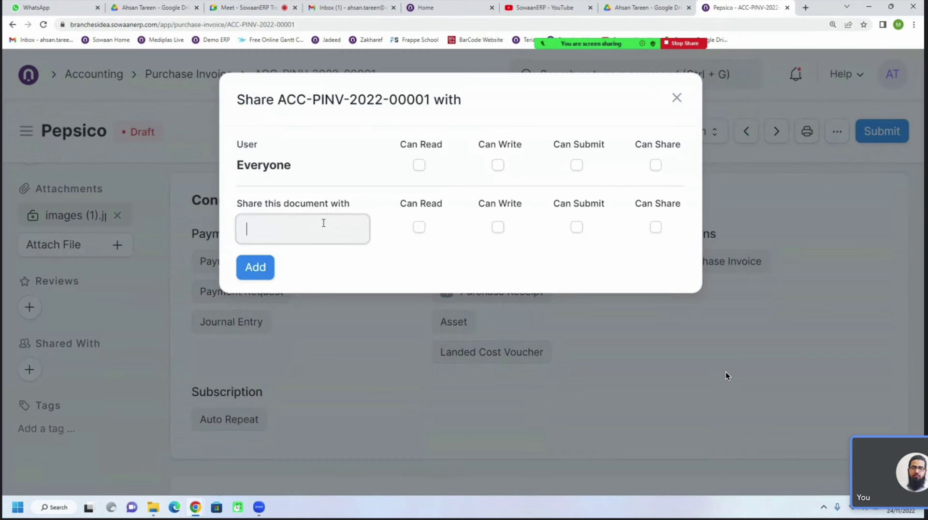
{"action": "scroll", "coordinate": [322, 311], "scroll_direction": "down", "scroll_amount": 4}
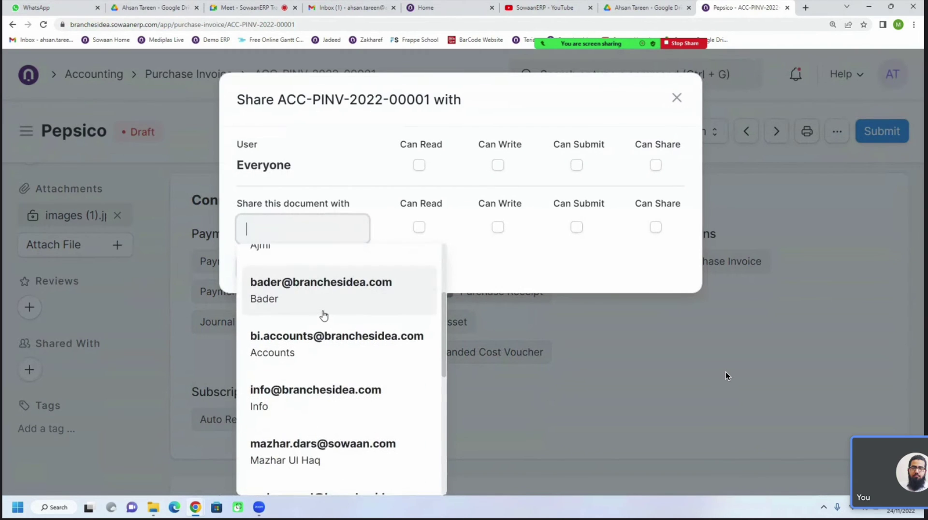
{"action": "scroll", "coordinate": [323, 315], "scroll_direction": "down", "scroll_amount": 1}
{"action": "scroll", "coordinate": [324, 315], "scroll_direction": "up", "scroll_amount": 1}
{"action": "scroll", "coordinate": [324, 315], "scroll_direction": "down", "scroll_amount": 5}
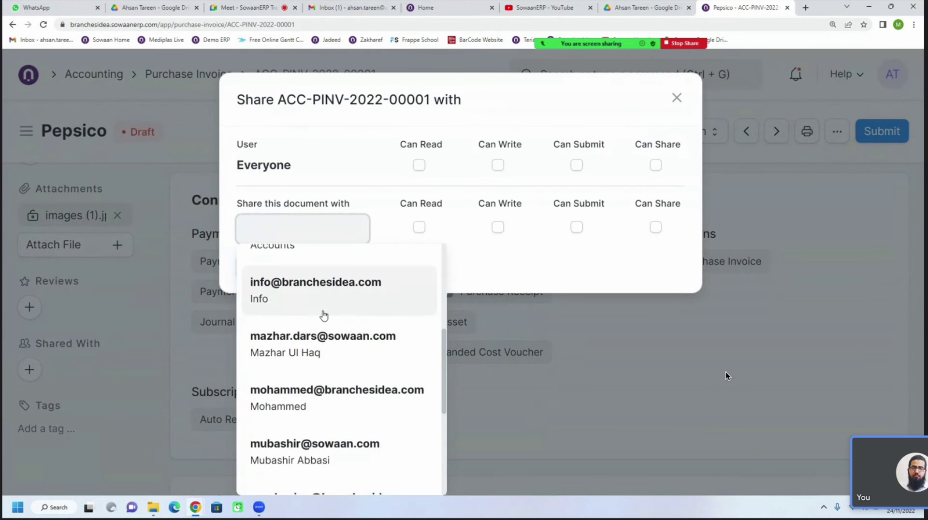
{"action": "scroll", "coordinate": [323, 314], "scroll_direction": "down", "scroll_amount": 1}
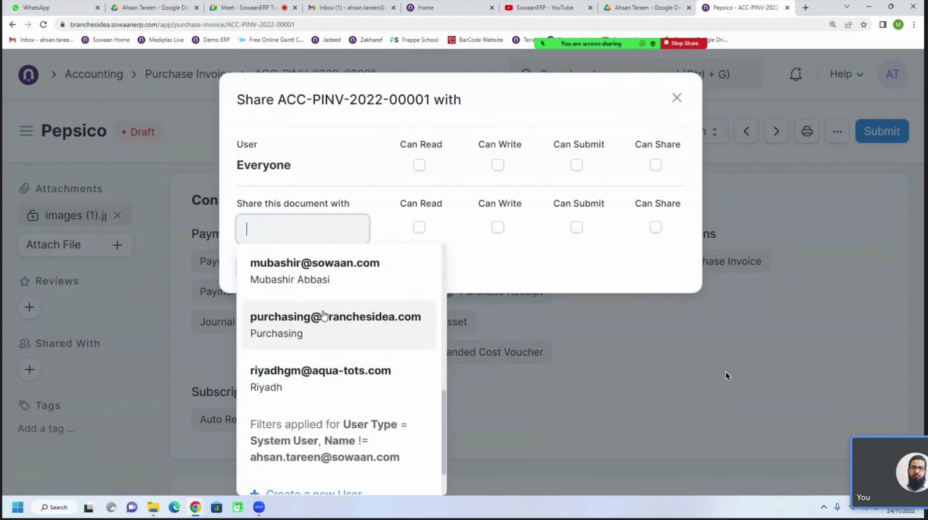
{"action": "scroll", "coordinate": [323, 315], "scroll_direction": "down", "scroll_amount": 2}
{"action": "left_click", "coordinate": [676, 98]}
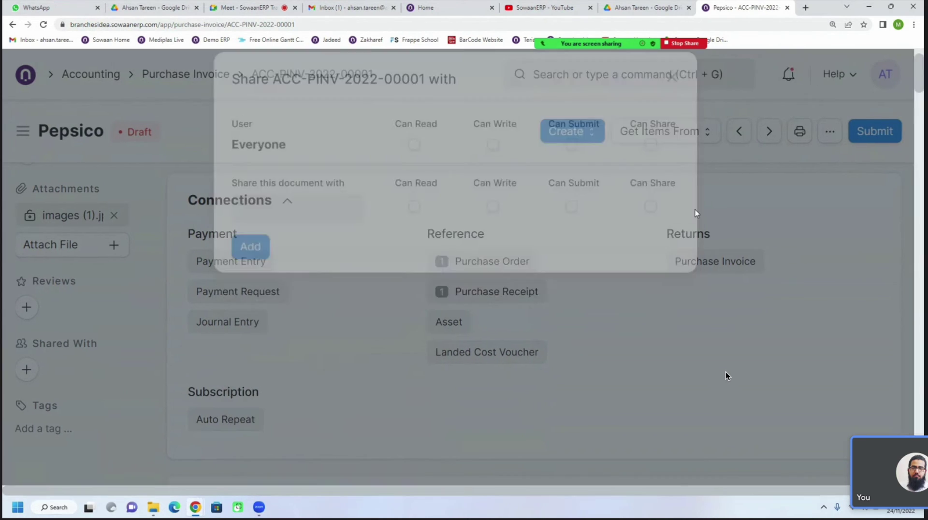
Open the attached images (1).jpg sneaker photo in a new tab, then return to the Pepsico invoice tab
{"action": "scroll", "coordinate": [726, 376], "scroll_direction": "up", "scroll_amount": 1}
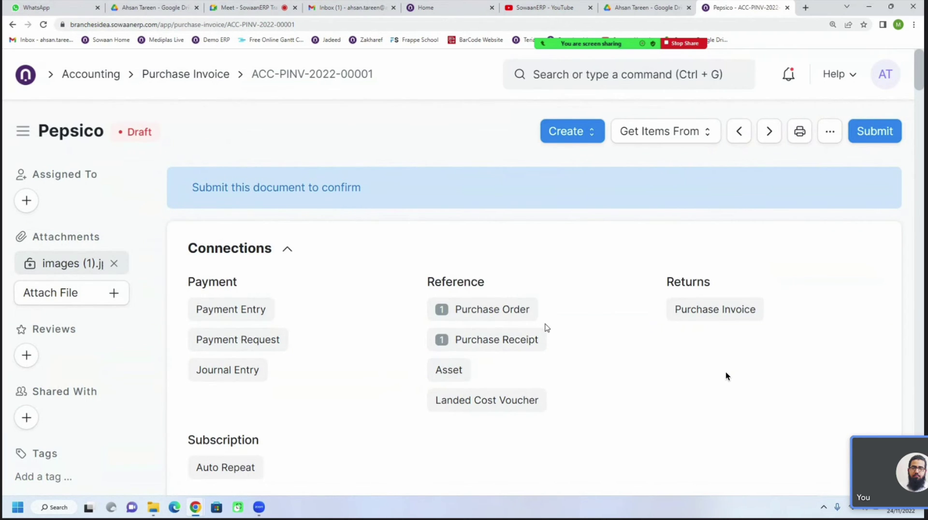
{"action": "scroll", "coordinate": [726, 376], "scroll_direction": "down", "scroll_amount": 5}
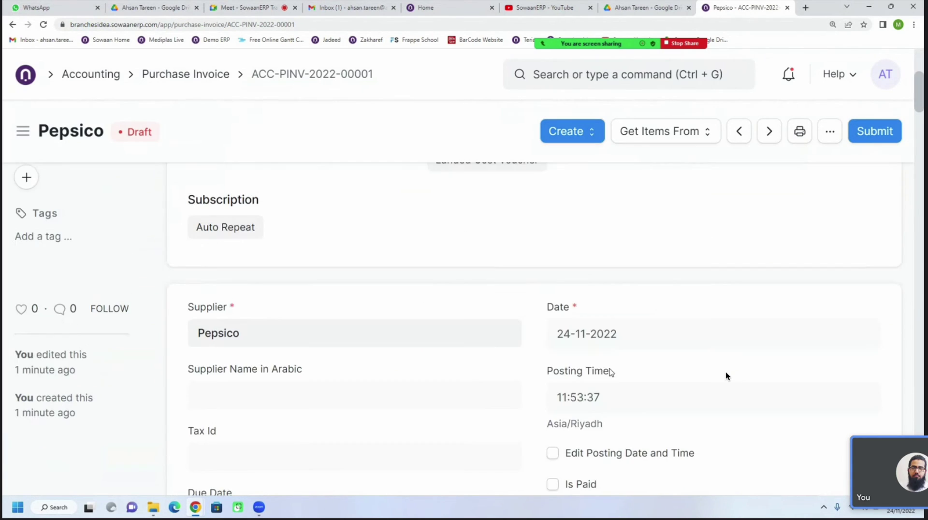
{"action": "scroll", "coordinate": [727, 376], "scroll_direction": "up", "scroll_amount": 3}
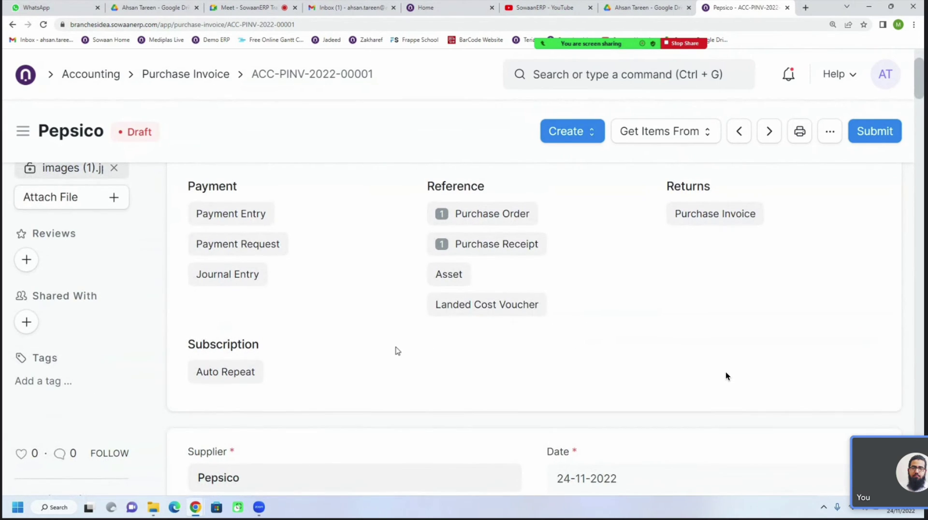
{"action": "scroll", "coordinate": [396, 352], "scroll_direction": "up", "scroll_amount": 2}
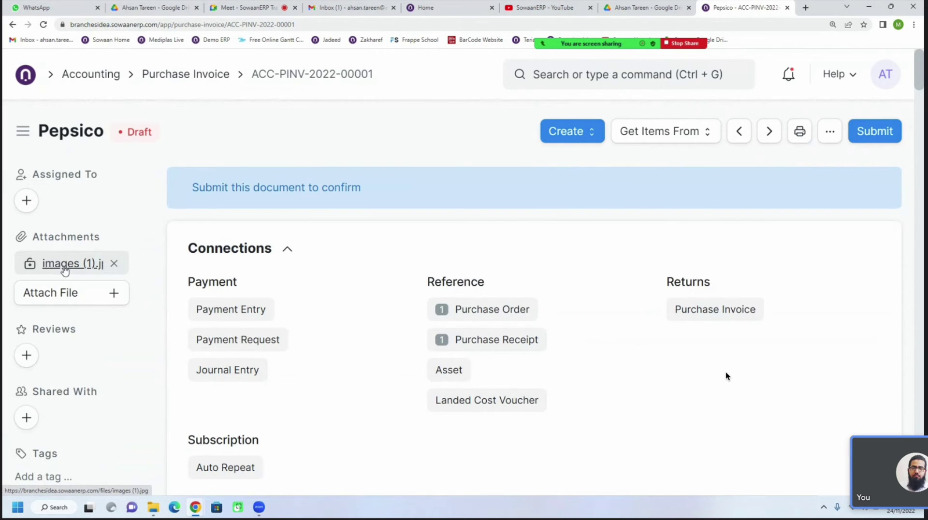
{"action": "left_click", "coordinate": [65, 269]}
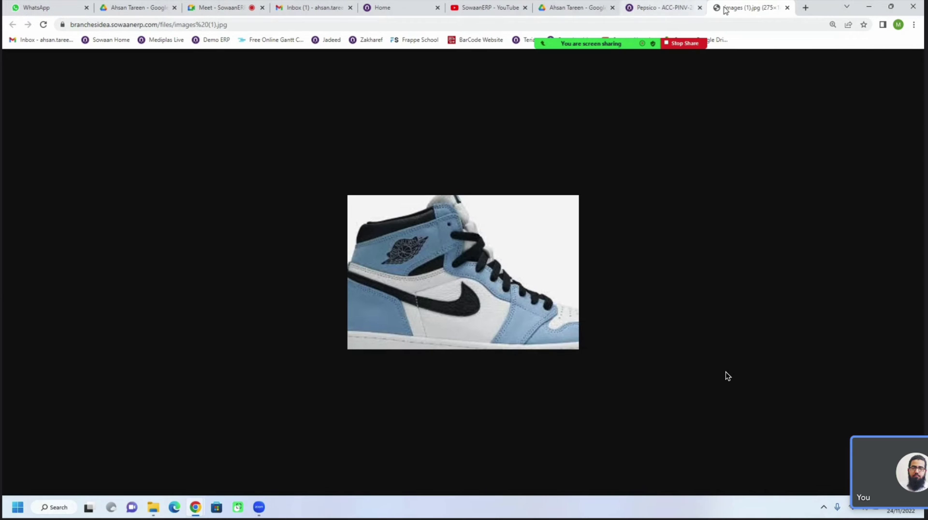
{"action": "left_click", "coordinate": [639, 12]}
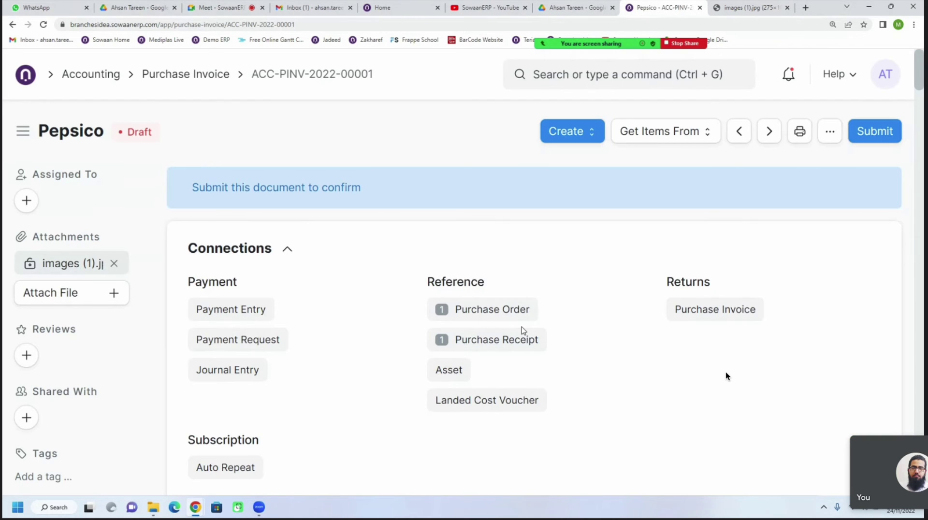
Expand Supplier Invoice Details and enter the supplier's invoice number in Supplier Invoice No
{"action": "scroll", "coordinate": [523, 331], "scroll_direction": "down", "scroll_amount": 1}
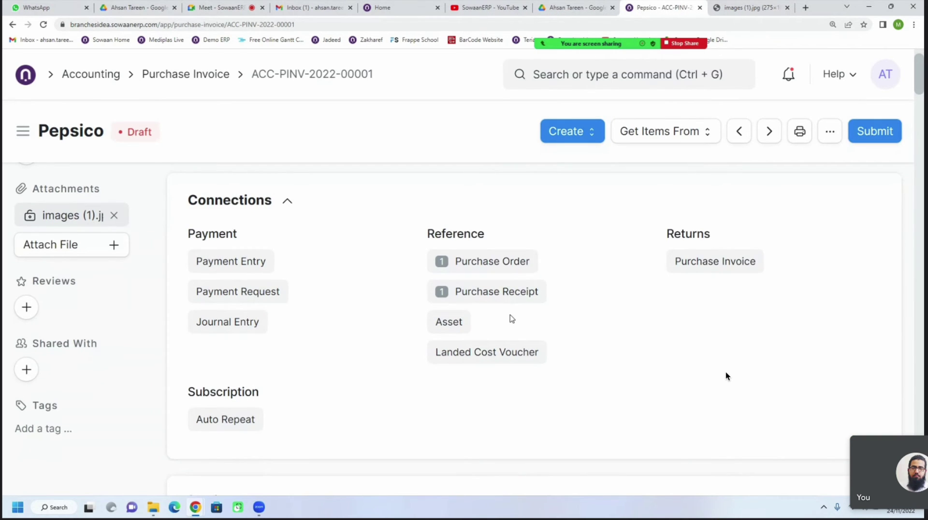
{"action": "scroll", "coordinate": [472, 352], "scroll_direction": "down", "scroll_amount": 4}
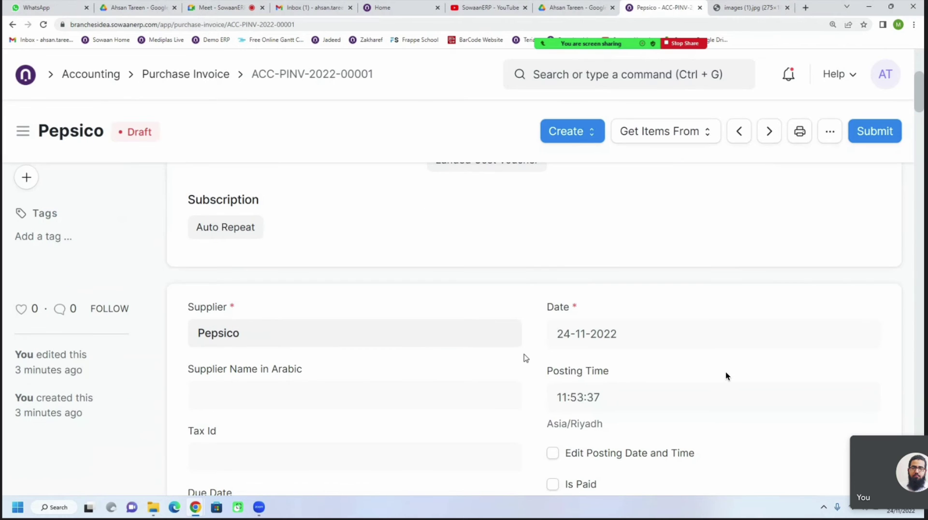
{"action": "scroll", "coordinate": [531, 356], "scroll_direction": "down", "scroll_amount": 5}
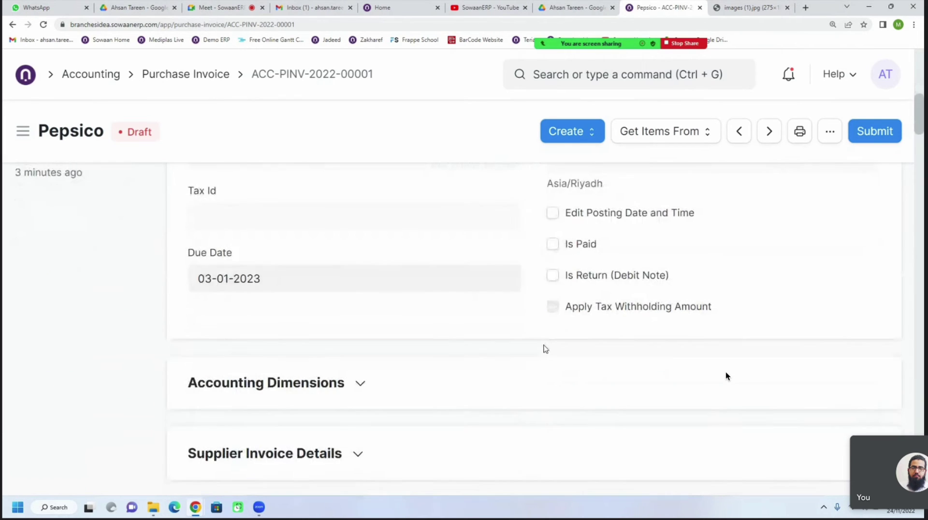
{"action": "scroll", "coordinate": [545, 348], "scroll_direction": "down", "scroll_amount": 2}
{"action": "scroll", "coordinate": [545, 348], "scroll_direction": "down", "scroll_amount": 1}
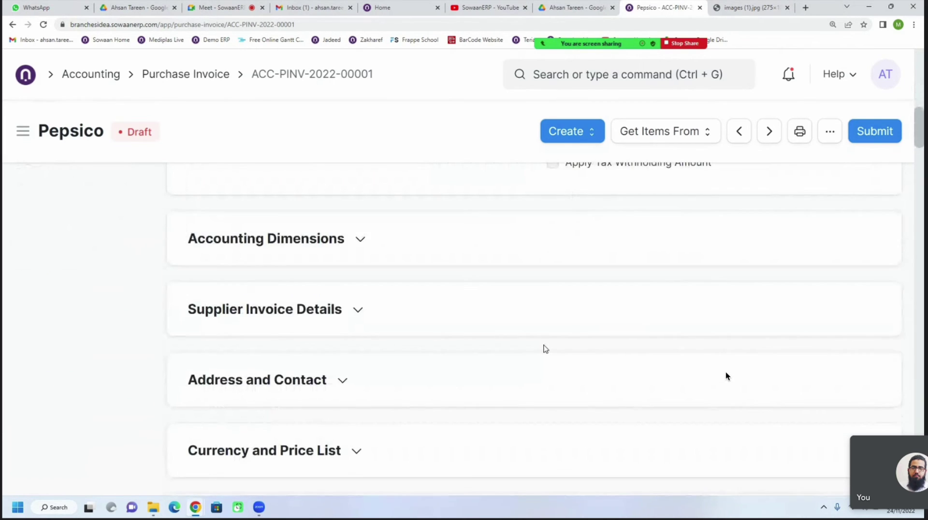
{"action": "left_click", "coordinate": [237, 317]}
{"action": "scroll", "coordinate": [321, 375], "scroll_direction": "down", "scroll_amount": 1}
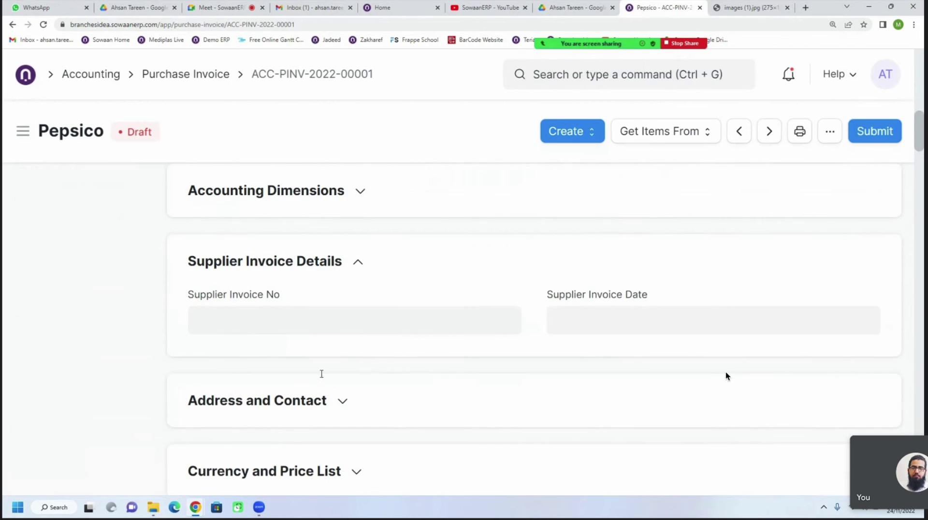
{"action": "left_click", "coordinate": [283, 318]}
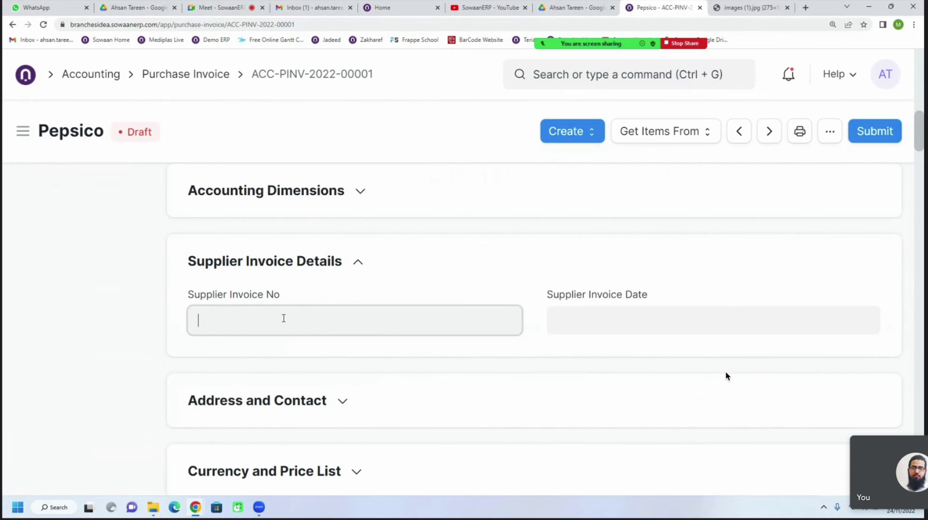
{"action": "type", "text": "324323432"}
Set the Supplier Invoice Date to 24-11-2022 and reselect the entered invoice number
{"action": "left_click", "coordinate": [604, 332]}
{"action": "scroll", "coordinate": [604, 331], "scroll_direction": "down", "scroll_amount": 1}
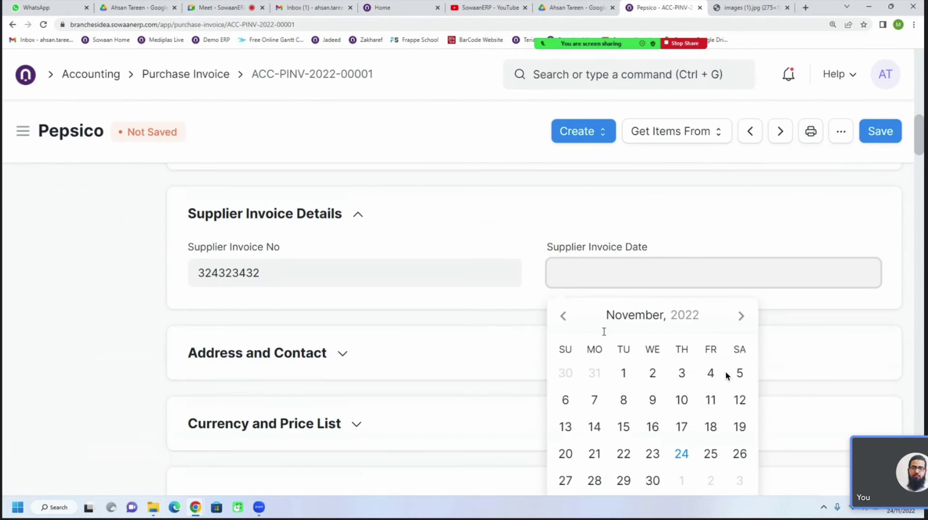
{"action": "left_click", "coordinate": [682, 453]}
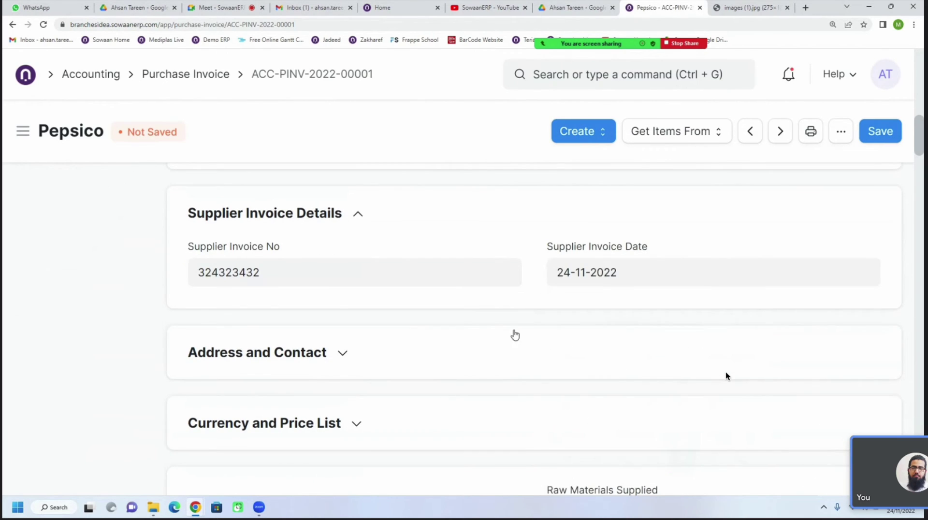
{"action": "left_click", "coordinate": [309, 273]}
{"action": "left_click_drag", "start_coordinate": [194, 247], "coordinate": [274, 253]}
{"action": "left_click", "coordinate": [271, 275]}
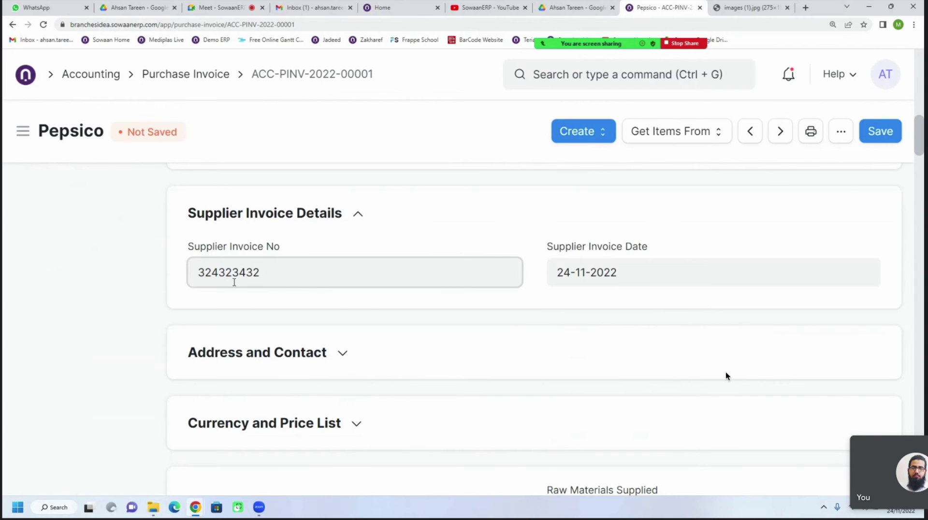
{"action": "left_click_drag", "start_coordinate": [199, 272], "coordinate": [261, 272]}
{"action": "left_click", "coordinate": [474, 213]}
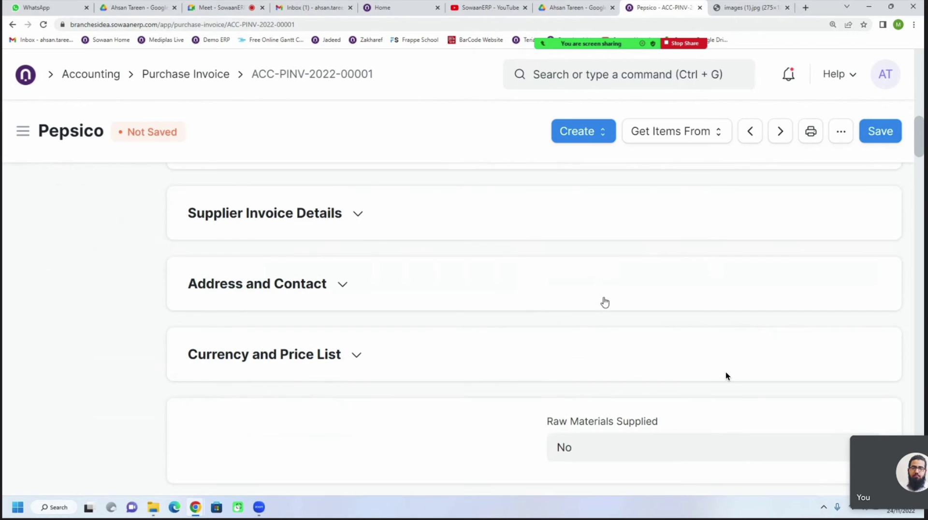
{"action": "left_click", "coordinate": [351, 211]}
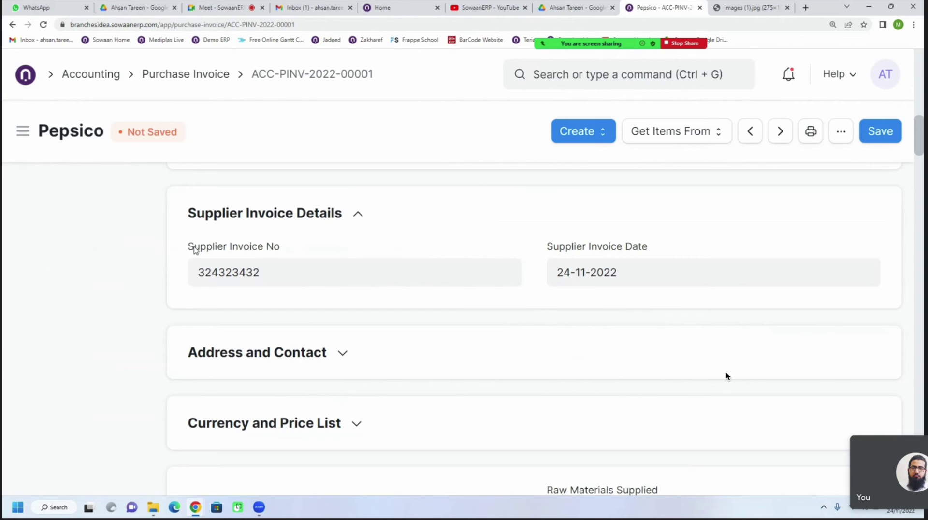
{"action": "left_click_drag", "start_coordinate": [194, 248], "coordinate": [292, 253]}
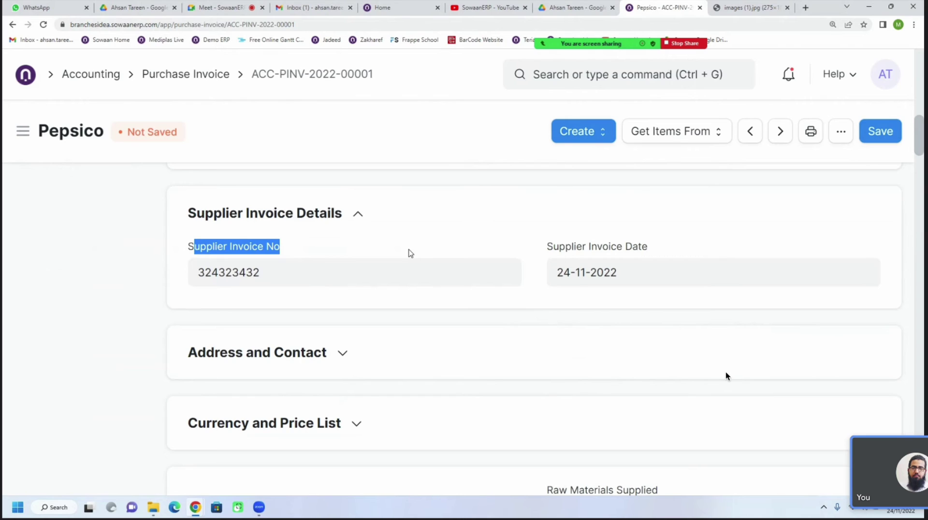
{"action": "left_click", "coordinate": [328, 281]}
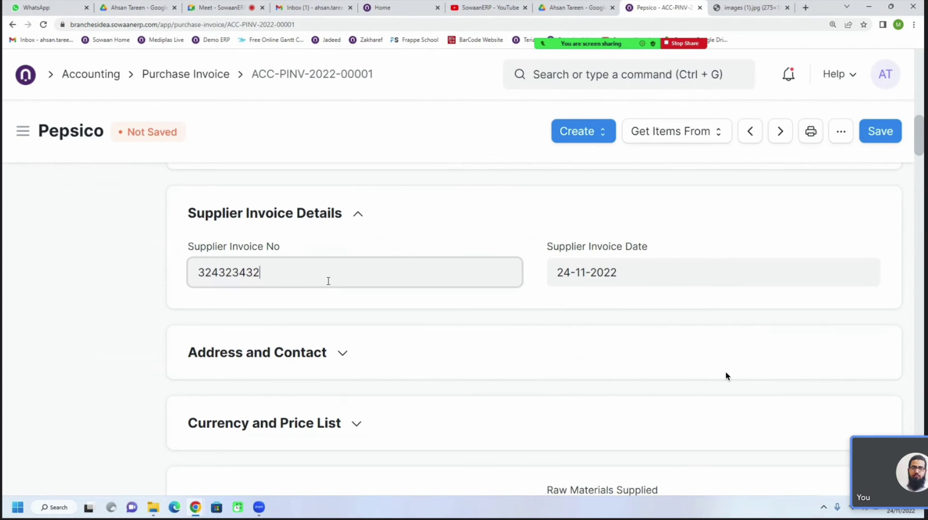
{"action": "left_click_drag", "start_coordinate": [328, 281], "coordinate": [209, 296]}
{"action": "left_click", "coordinate": [271, 277]}
{"action": "left_click_drag", "start_coordinate": [269, 276], "coordinate": [212, 284]}
{"action": "right_click", "coordinate": [214, 277]}
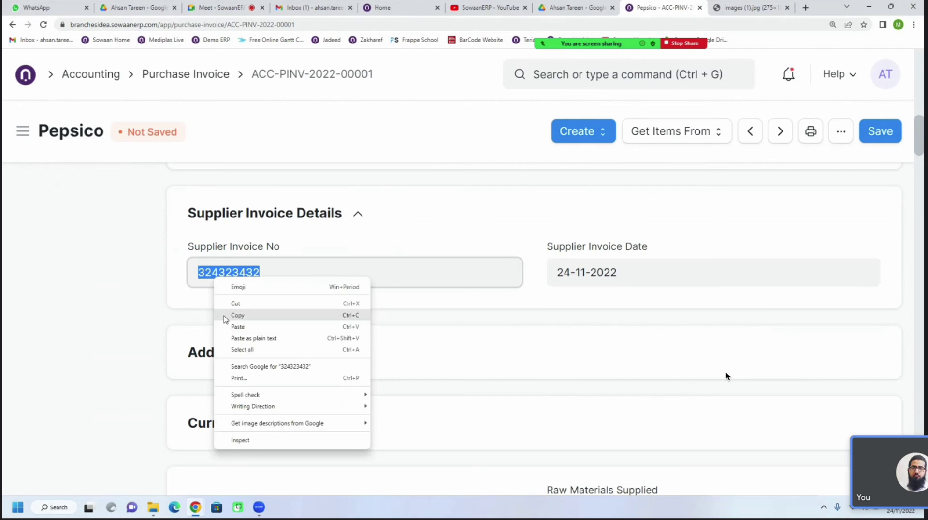
{"action": "left_click", "coordinate": [225, 316]}
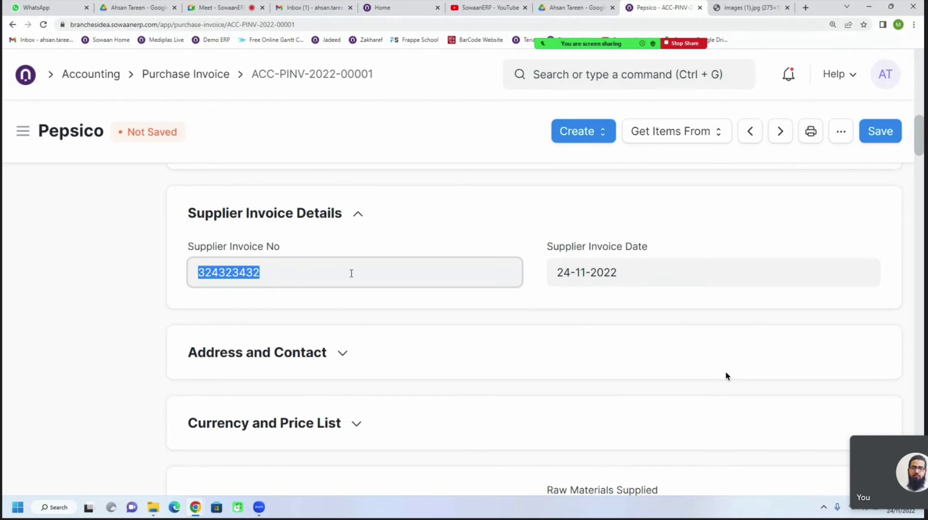
{"action": "scroll", "coordinate": [348, 303], "scroll_direction": "up", "scroll_amount": 10}
{"action": "scroll", "coordinate": [297, 261], "scroll_direction": "up", "scroll_amount": 3}
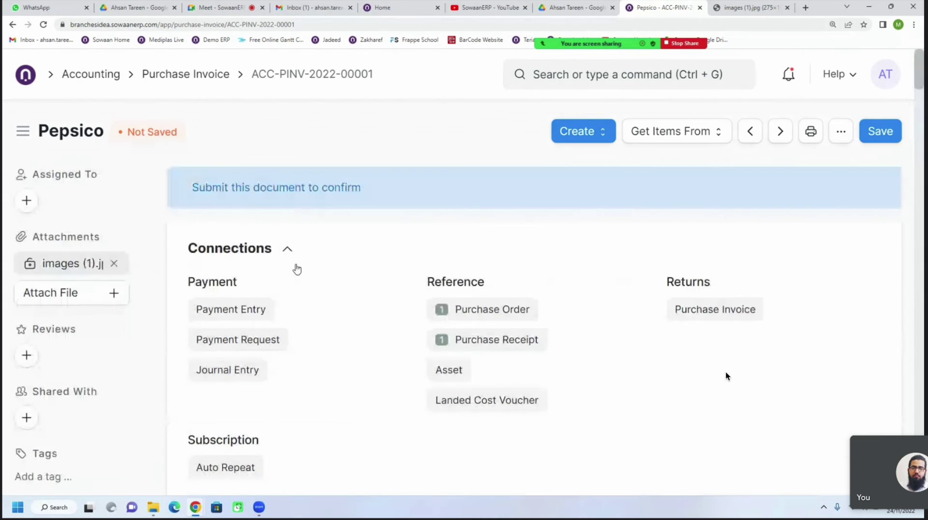
{"action": "scroll", "coordinate": [409, 346], "scroll_direction": "down", "scroll_amount": 12}
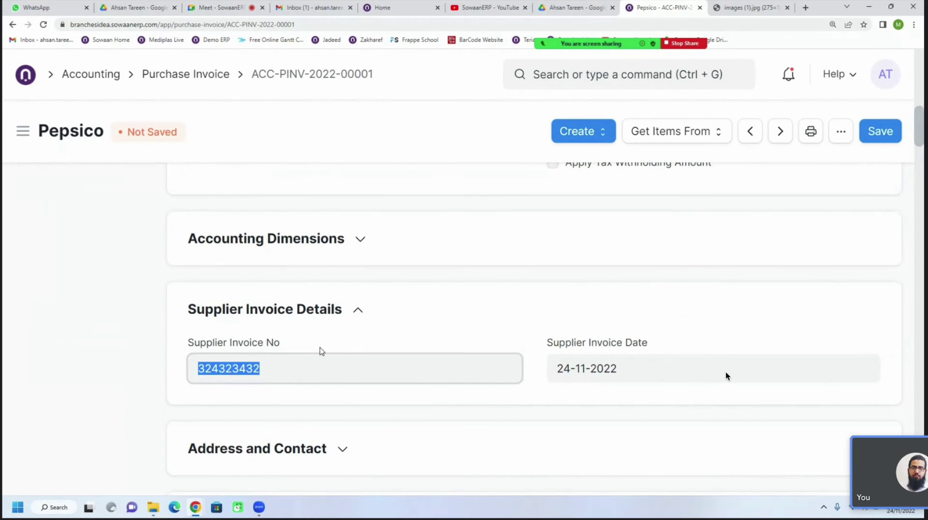
{"action": "scroll", "coordinate": [317, 353], "scroll_direction": "down", "scroll_amount": 3}
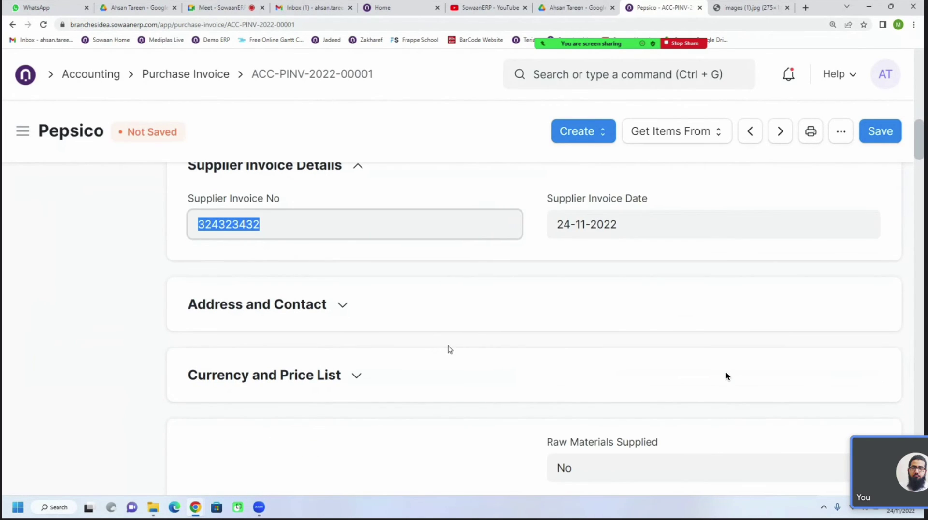
{"action": "scroll", "coordinate": [431, 347], "scroll_direction": "down", "scroll_amount": 4}
{"action": "scroll", "coordinate": [431, 347], "scroll_direction": "down", "scroll_amount": 1}
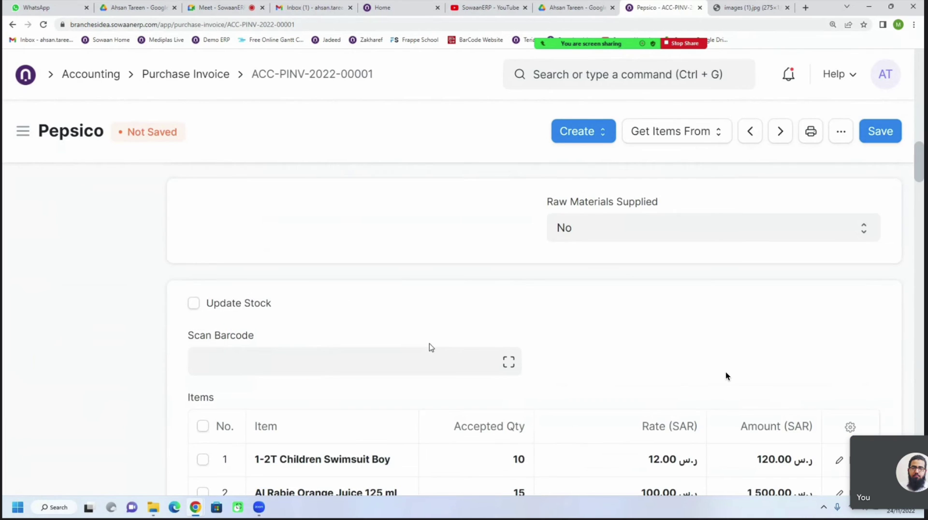
{"action": "scroll", "coordinate": [431, 347], "scroll_direction": "down", "scroll_amount": 2}
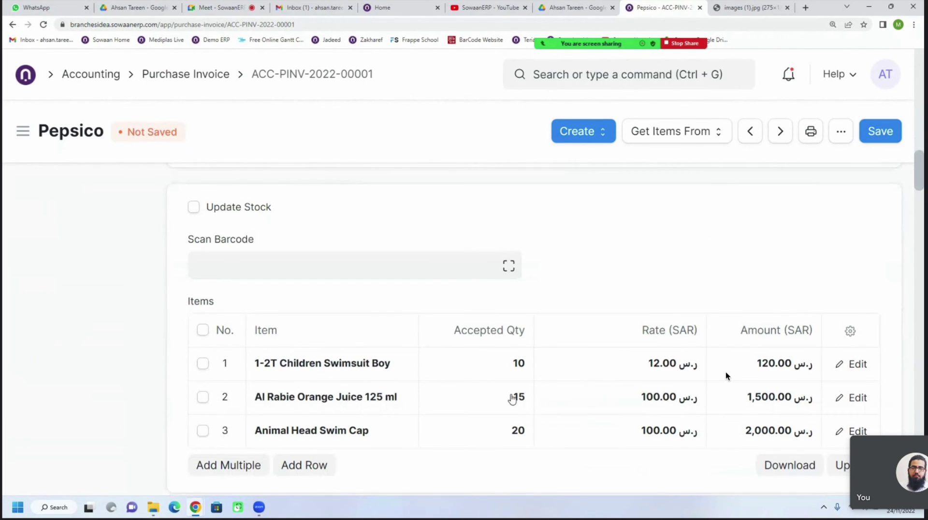
{"action": "scroll", "coordinate": [616, 382], "scroll_direction": "down", "scroll_amount": 4}
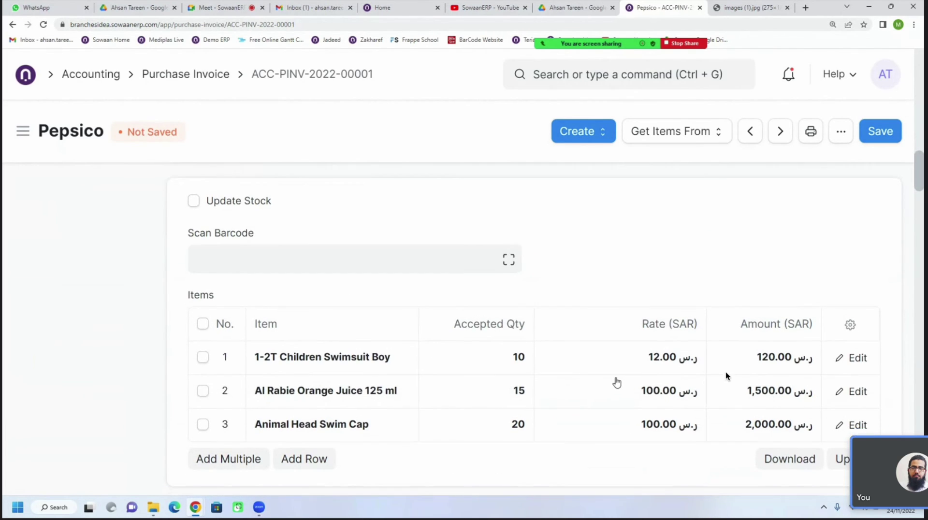
{"action": "scroll", "coordinate": [726, 376], "scroll_direction": "up", "scroll_amount": 1}
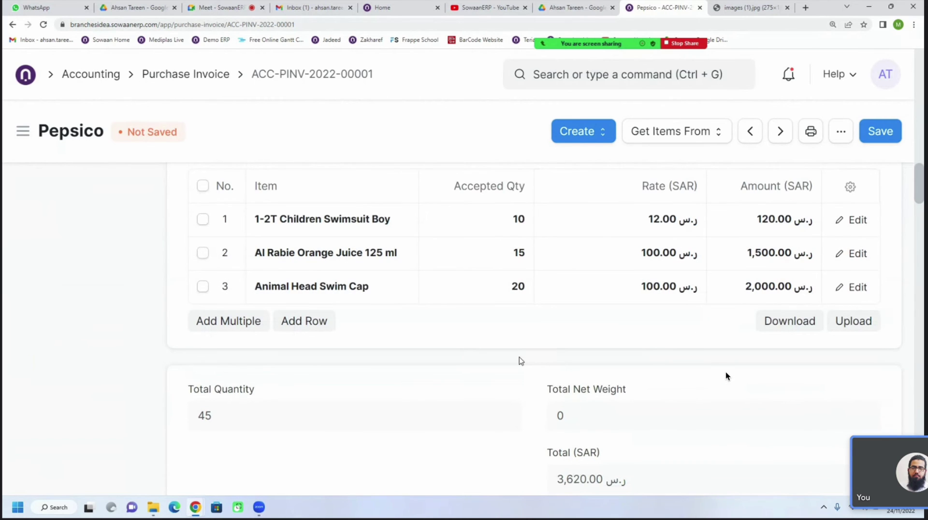
{"action": "scroll", "coordinate": [727, 376], "scroll_direction": "up", "scroll_amount": 1}
{"action": "scroll", "coordinate": [725, 376], "scroll_direction": "down", "scroll_amount": 10}
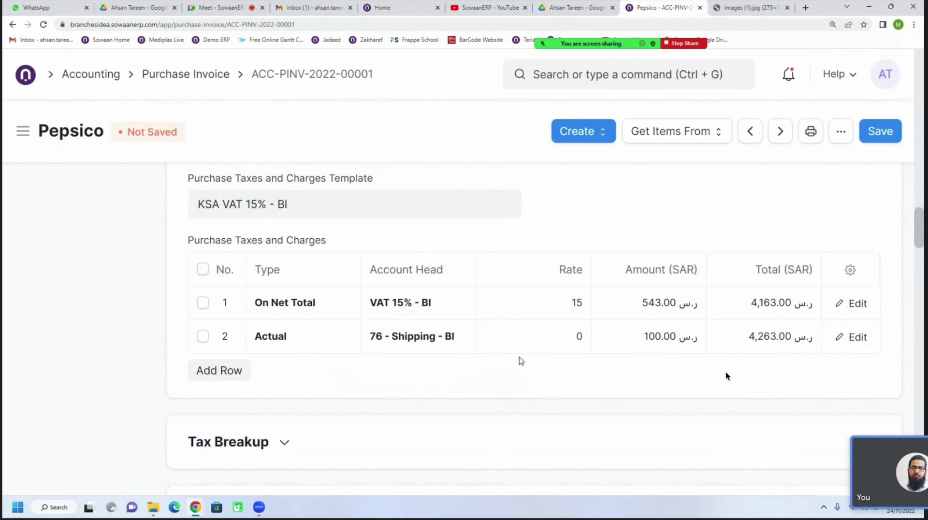
{"action": "scroll", "coordinate": [726, 376], "scroll_direction": "up", "scroll_amount": 1}
{"action": "scroll", "coordinate": [726, 376], "scroll_direction": "down", "scroll_amount": 1}
{"action": "scroll", "coordinate": [478, 354], "scroll_direction": "up", "scroll_amount": 1}
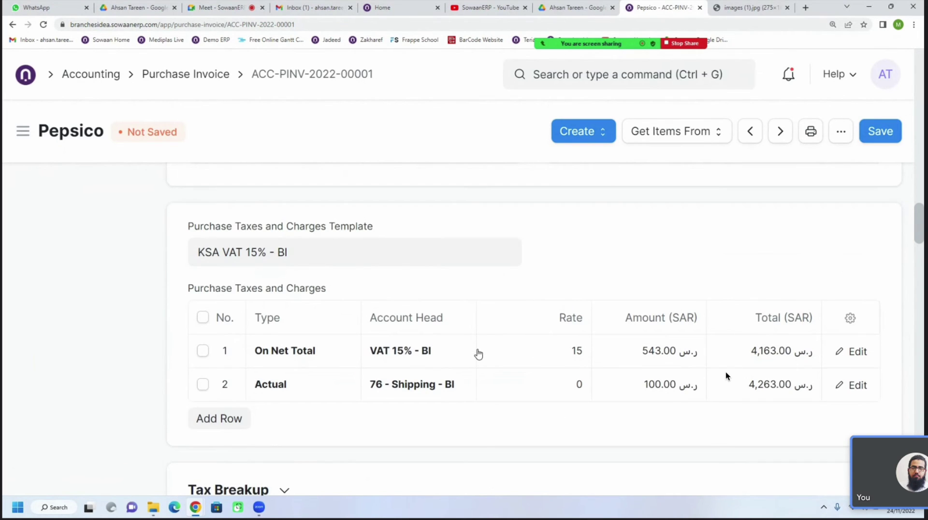
Save and submit the Pepsico purchase invoice, confirming the permanent submission
{"action": "left_click", "coordinate": [881, 132]}
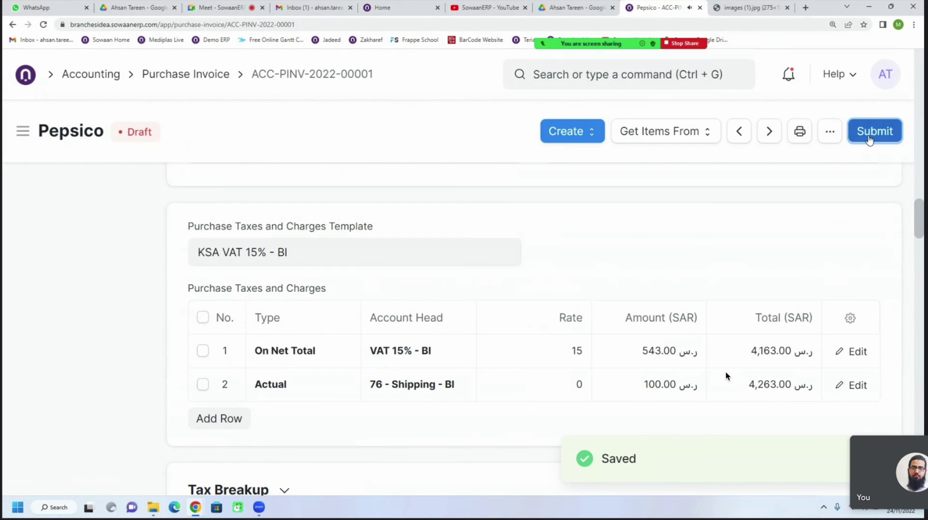
{"action": "left_click", "coordinate": [879, 134]}
{"action": "left_click", "coordinate": [667, 201]}
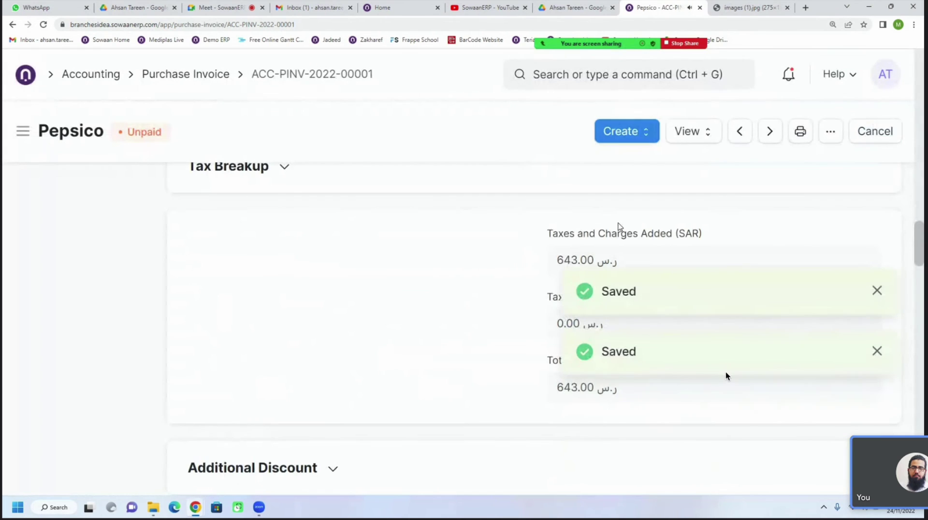
Open the View dropdown on the Unpaid invoice to reveal the Accounting Ledger option
{"action": "left_click", "coordinate": [689, 140]}
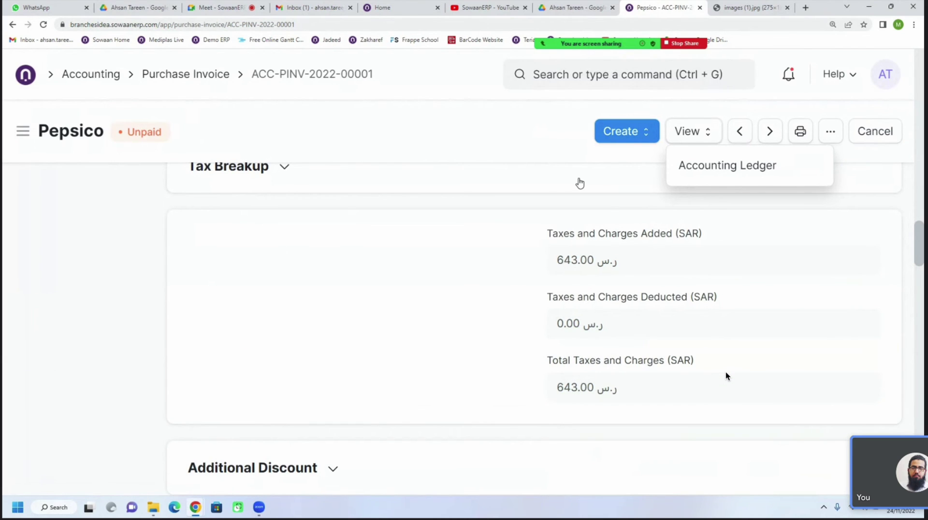
{"action": "left_click", "coordinate": [662, 128]}
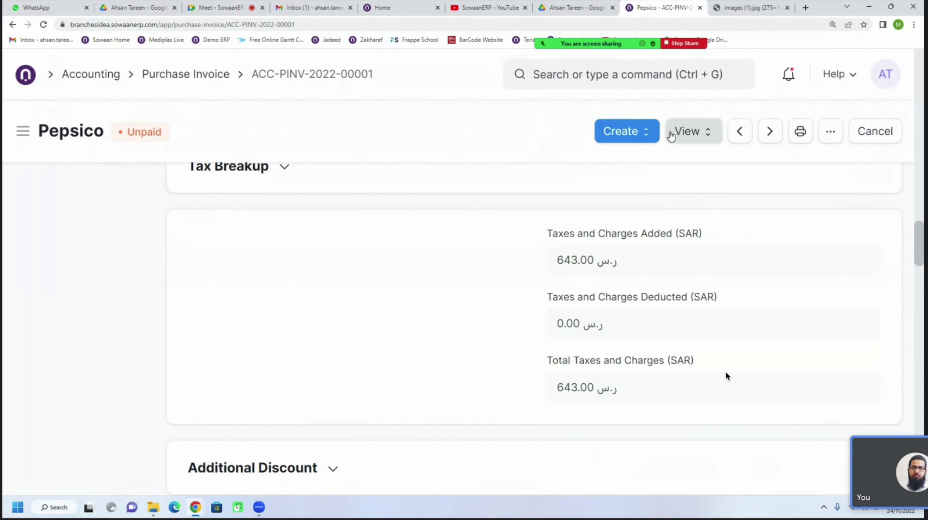
{"action": "left_click", "coordinate": [671, 133]}
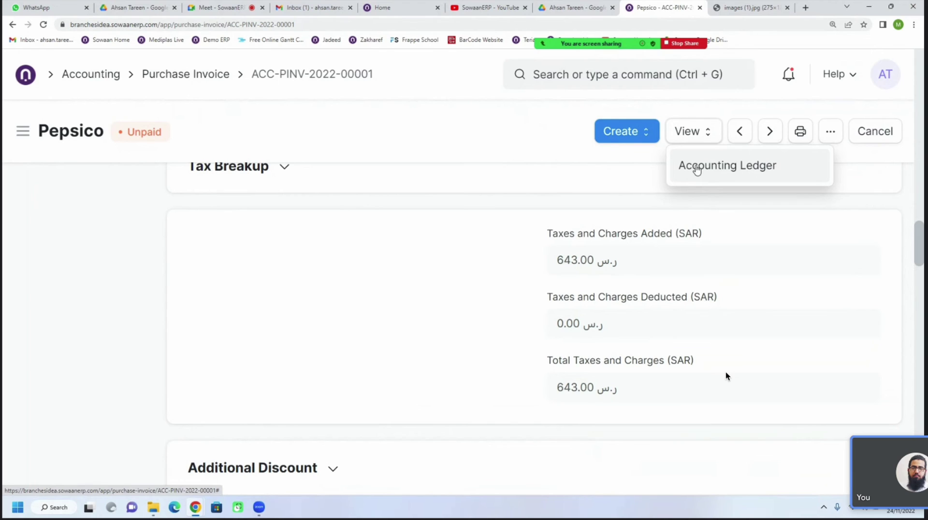
{"action": "left_click_drag", "start_coordinate": [132, 133], "coordinate": [163, 133]}
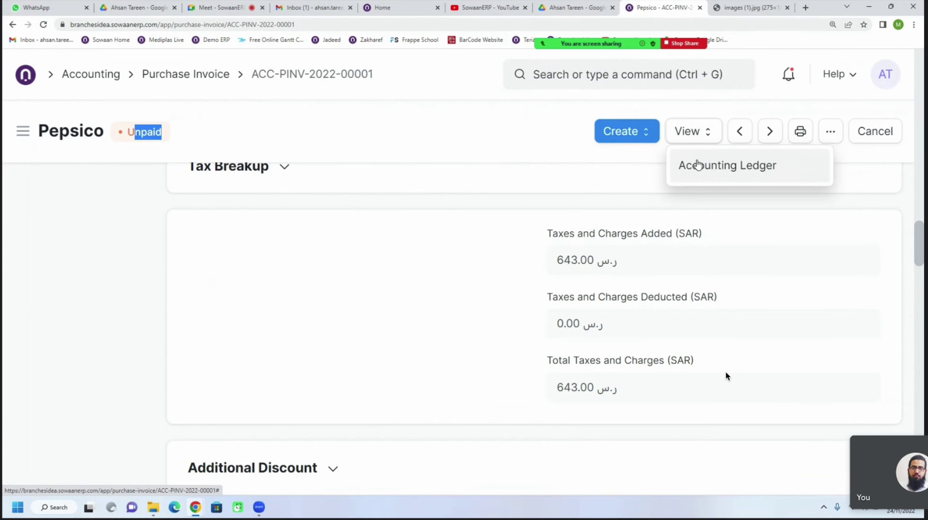
Open the invoice's Accounting Ledger and widen the Account column to show full account names
{"action": "left_click", "coordinate": [698, 164]}
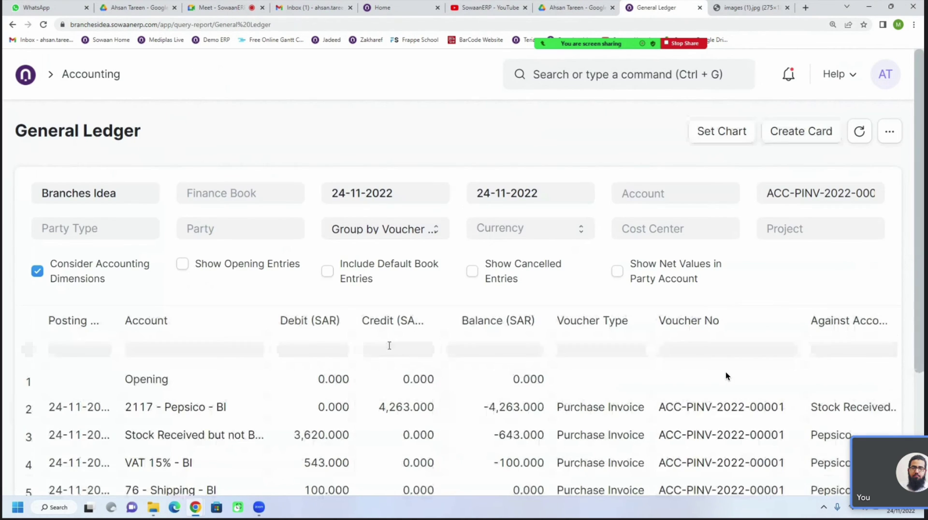
{"action": "scroll", "coordinate": [354, 360], "scroll_direction": "down", "scroll_amount": 1}
{"action": "scroll", "coordinate": [354, 361], "scroll_direction": "down", "scroll_amount": 2}
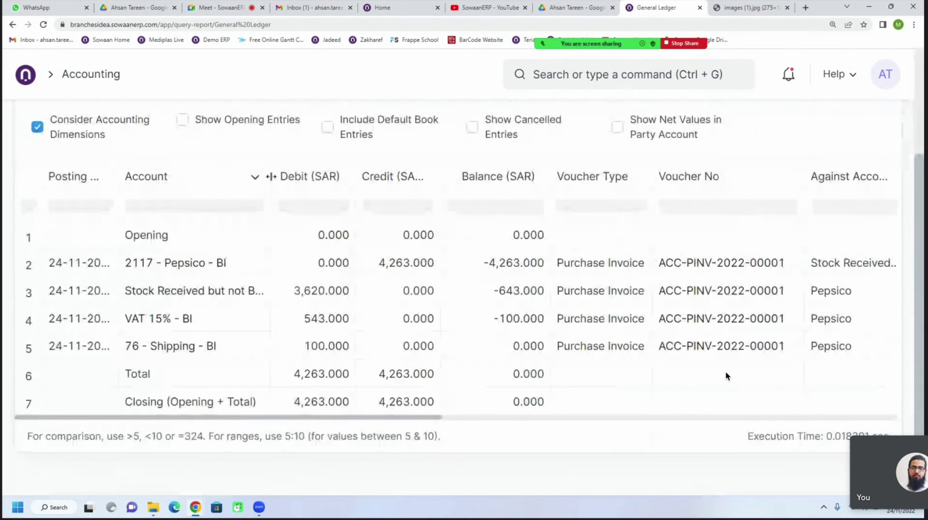
{"action": "left_click_drag", "start_coordinate": [272, 177], "coordinate": [331, 176]}
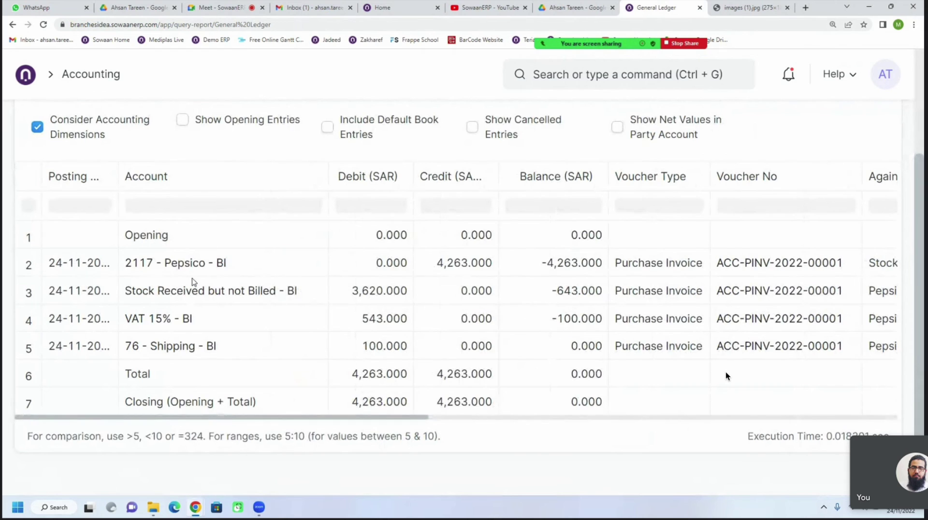
Check the 4,263.000 credit to 2117 - Pepsico - BI against the 3,620.000 Stock Received debit
{"action": "left_click", "coordinate": [216, 273]}
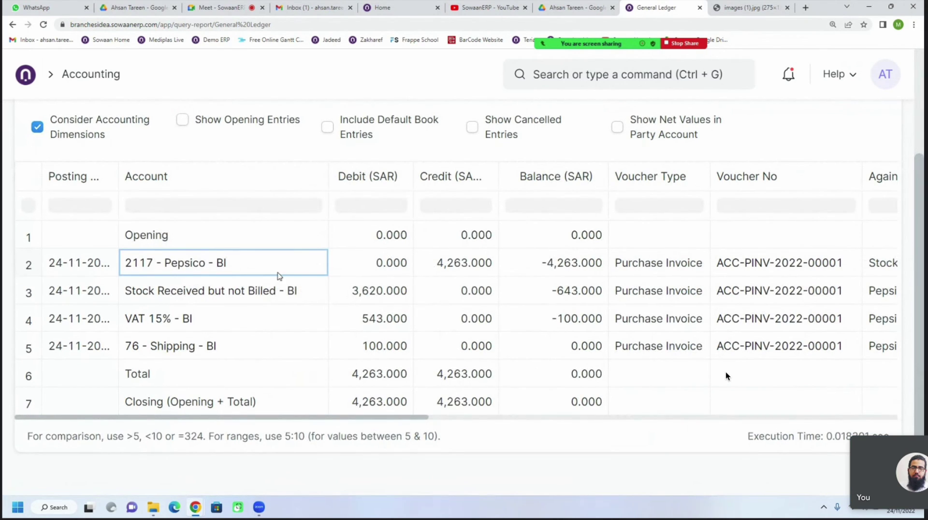
{"action": "left_click", "coordinate": [457, 275]}
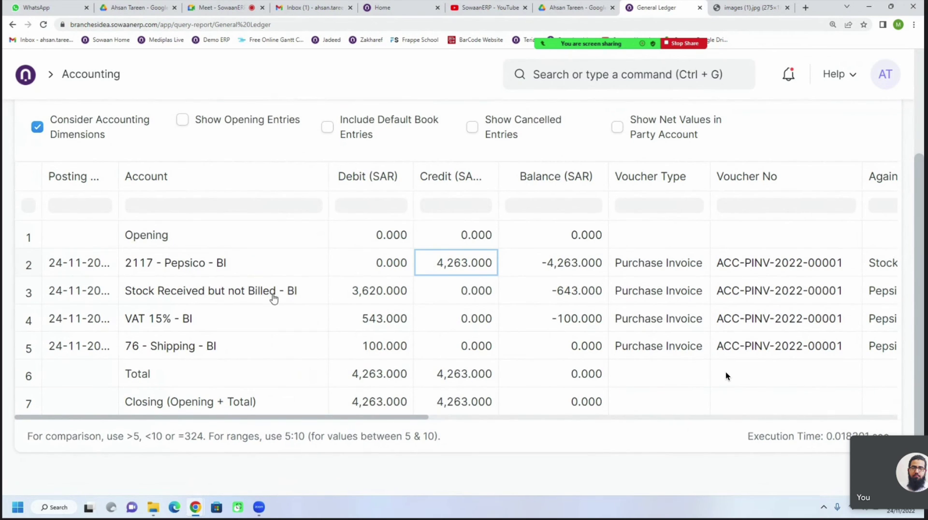
{"action": "left_click", "coordinate": [215, 275]}
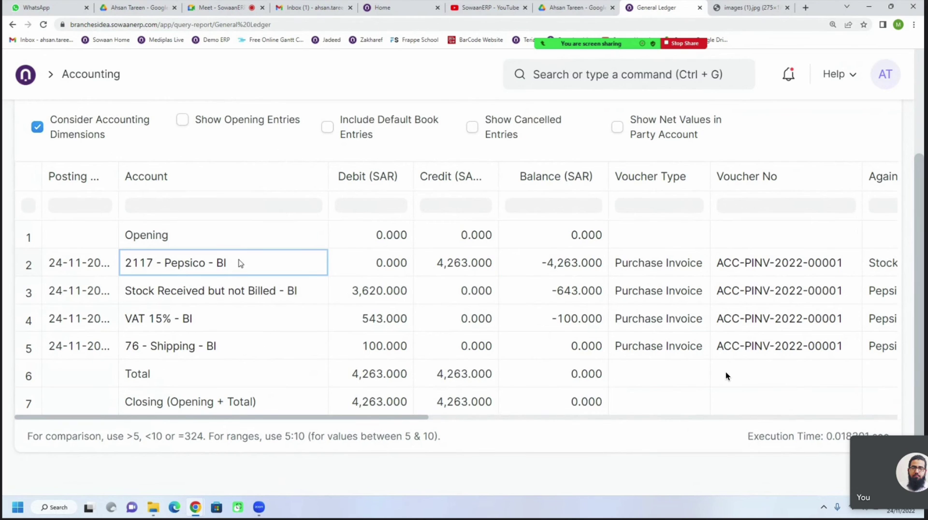
{"action": "left_click", "coordinate": [457, 273]}
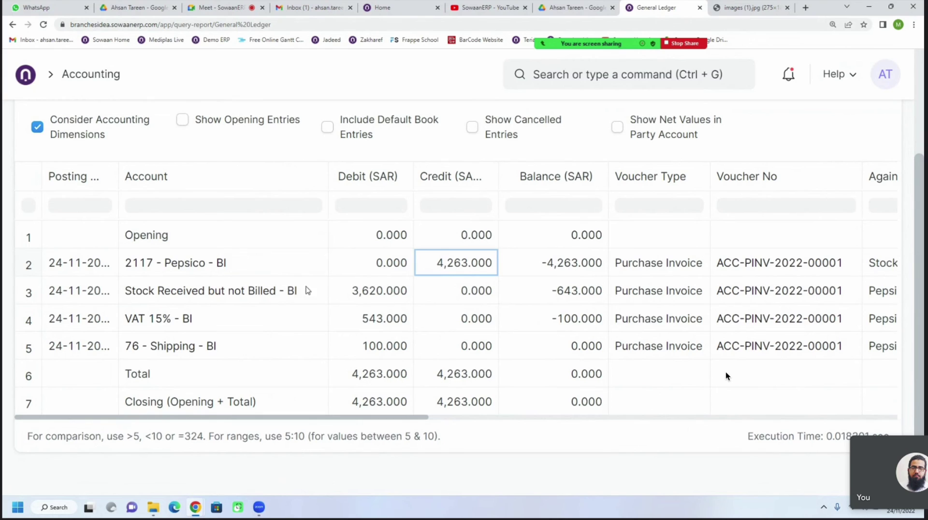
{"action": "left_click", "coordinate": [306, 306]}
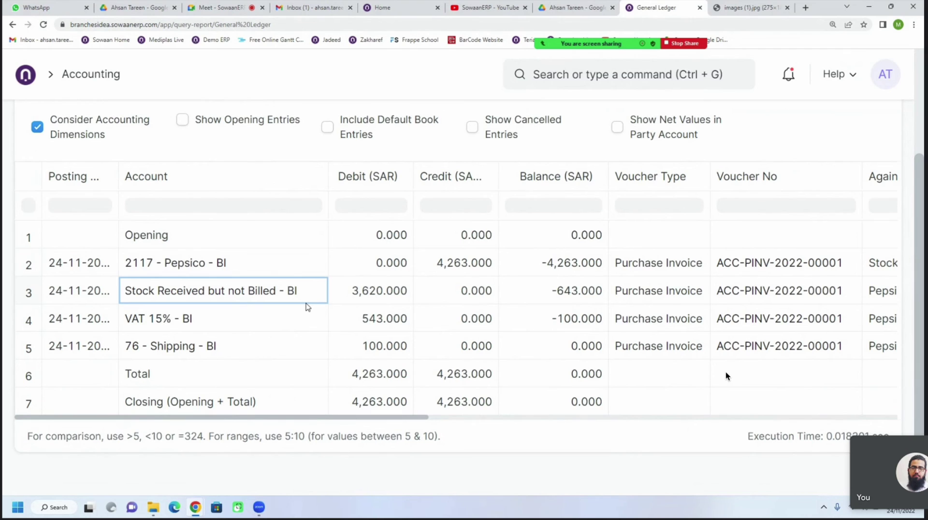
{"action": "left_click", "coordinate": [372, 306]}
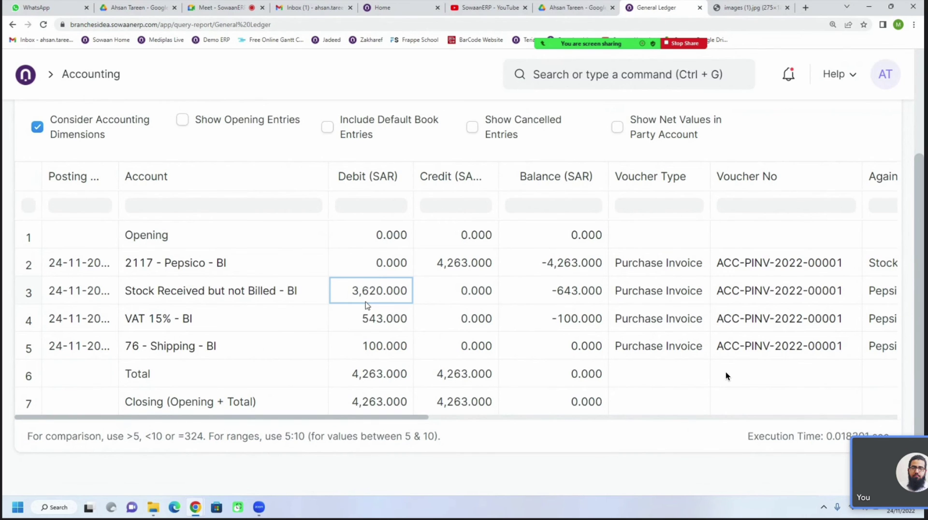
{"action": "left_click", "coordinate": [433, 264]}
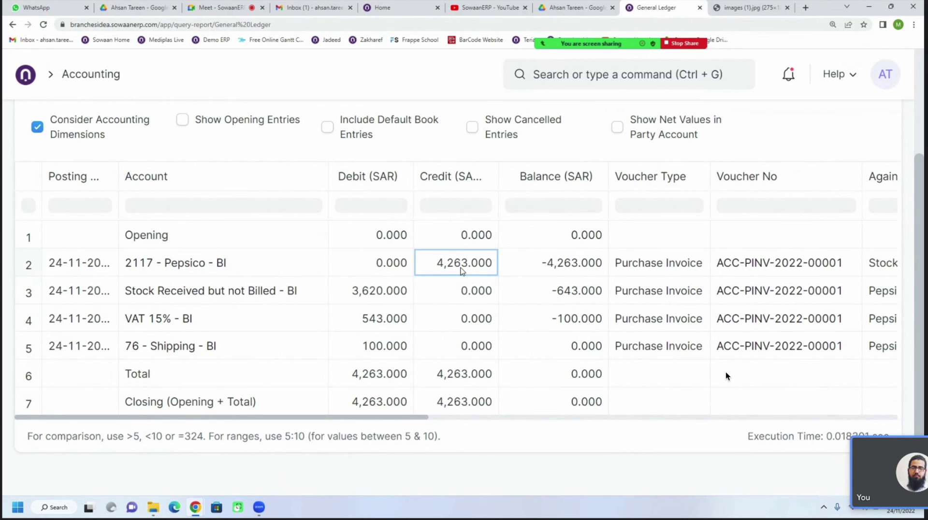
{"action": "left_click", "coordinate": [382, 305]}
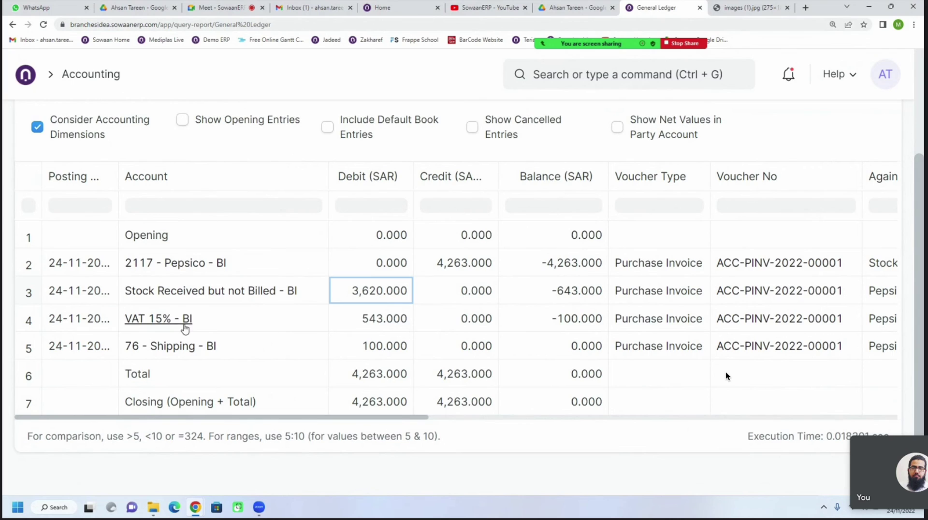
{"action": "left_click", "coordinate": [358, 326]}
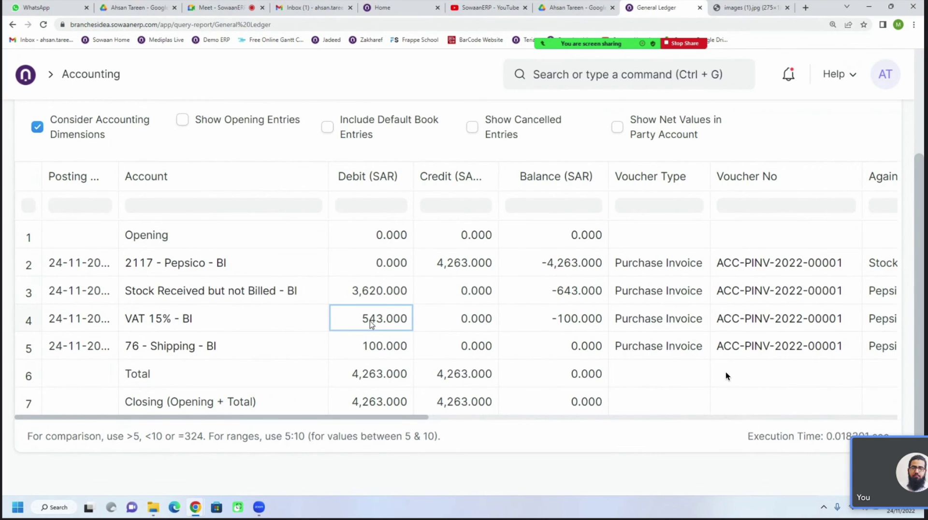
{"action": "scroll", "coordinate": [272, 326], "scroll_direction": "down", "scroll_amount": 1}
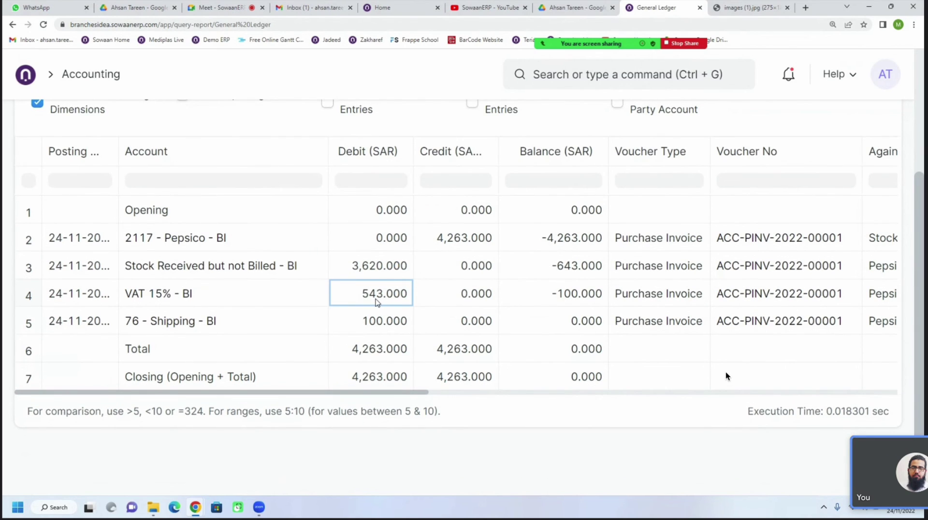
{"action": "left_click", "coordinate": [373, 321]}
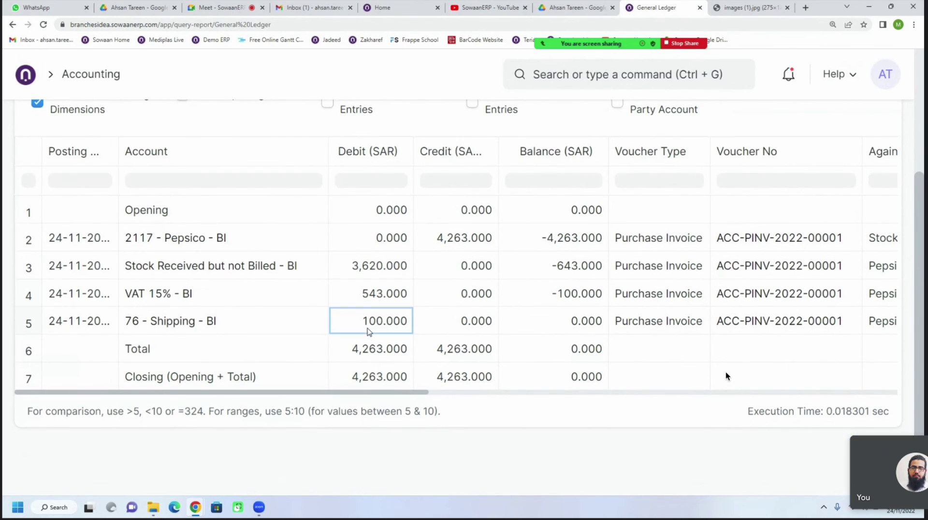
{"action": "left_click", "coordinate": [357, 304]}
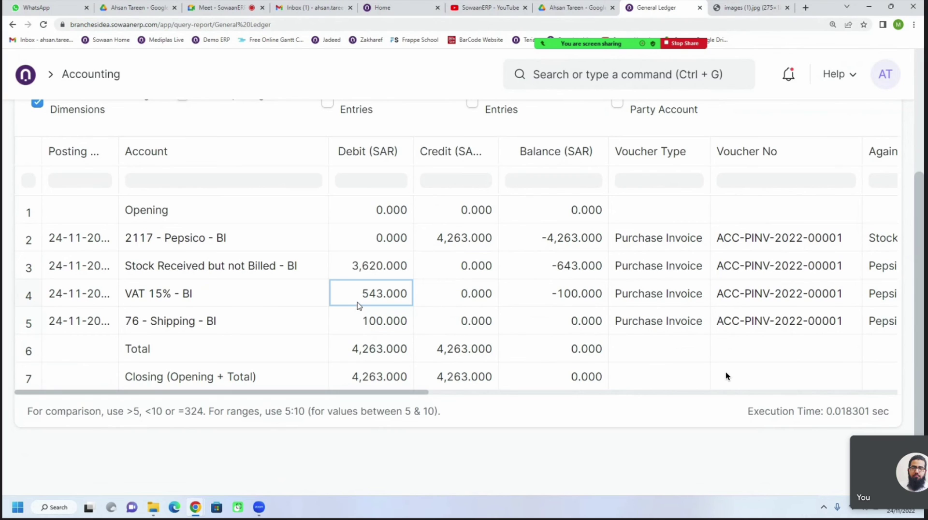
{"action": "left_click", "coordinate": [358, 321]}
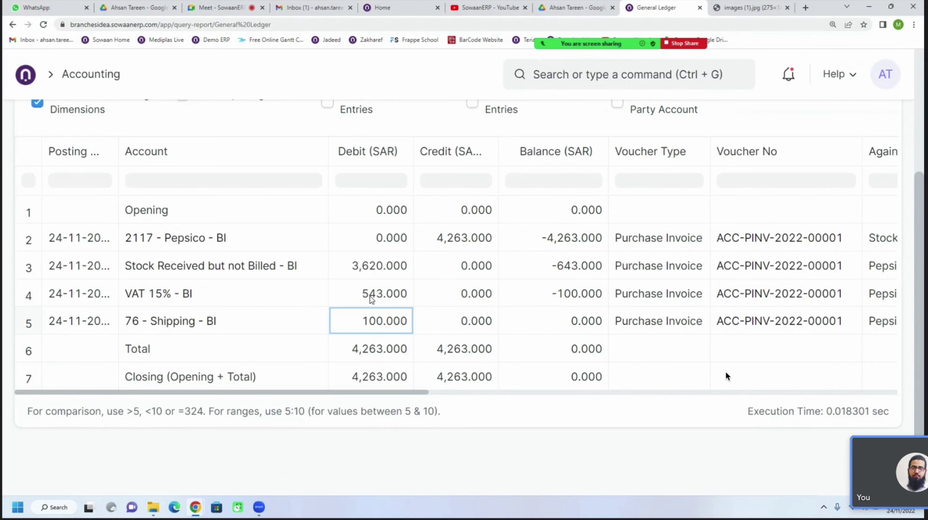
{"action": "left_click", "coordinate": [372, 298]}
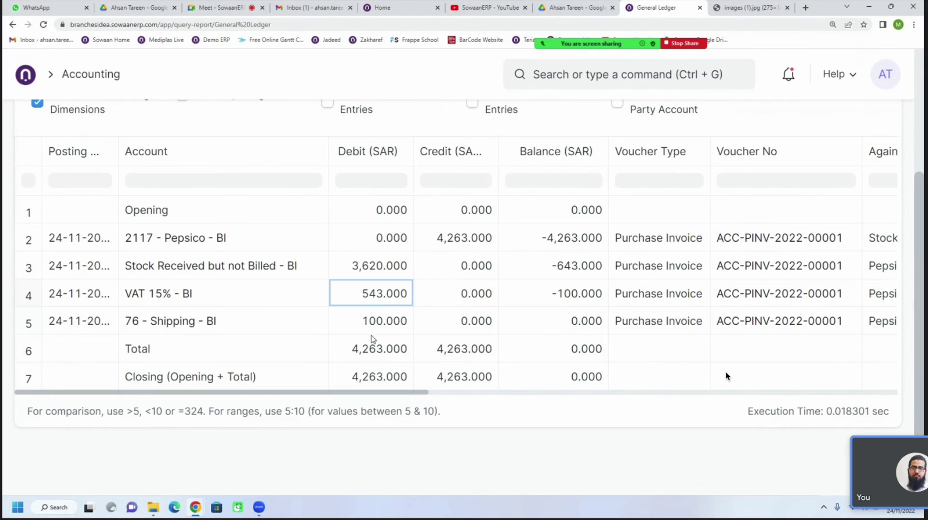
{"action": "left_click", "coordinate": [374, 326]}
{"action": "left_click", "coordinate": [376, 293]}
{"action": "left_click", "coordinate": [376, 274]}
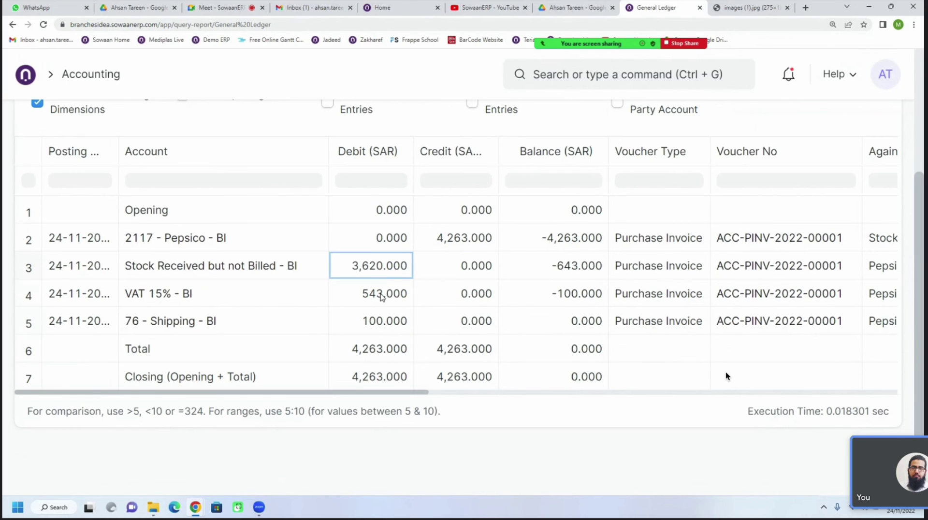
{"action": "left_click", "coordinate": [383, 296]}
{"action": "left_click", "coordinate": [384, 326]}
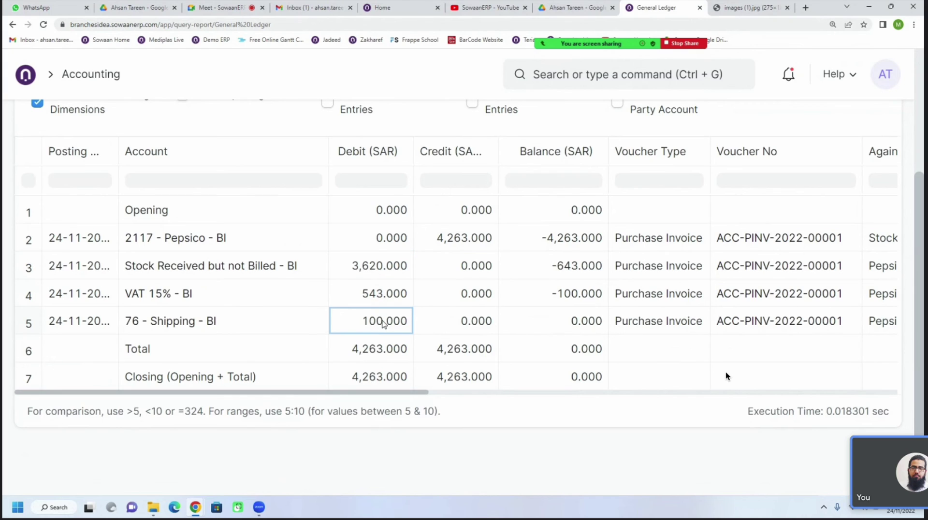
{"action": "left_click", "coordinate": [459, 246]}
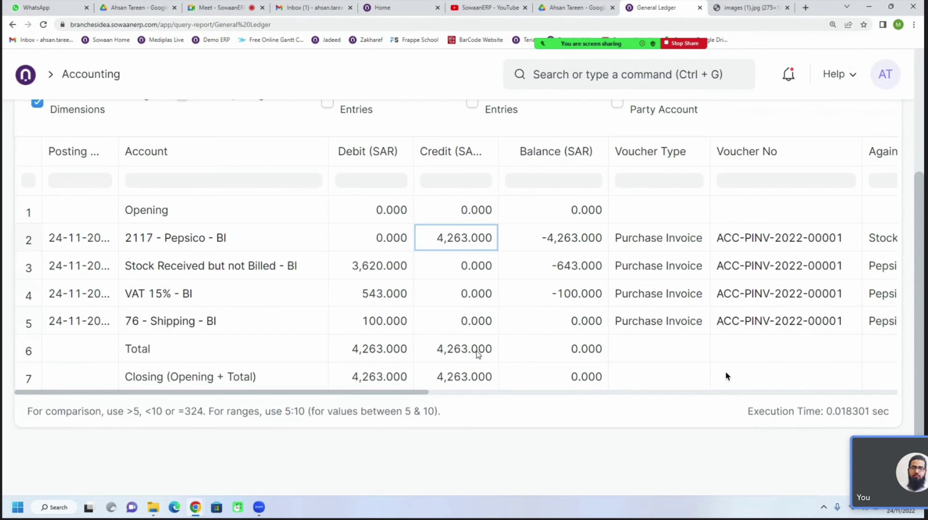
{"action": "scroll", "coordinate": [463, 385], "scroll_direction": "up", "scroll_amount": 3}
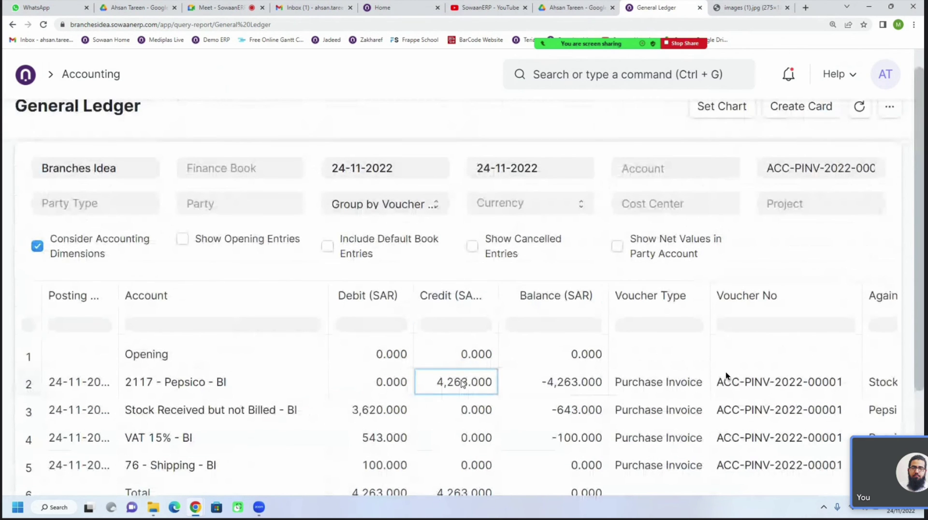
Check the 3,620.000 stock, 543.000 VAT and 100.000 shipping debits, then widen the Credit (SAR) column
{"action": "scroll", "coordinate": [463, 384], "scroll_direction": "up", "scroll_amount": 1}
{"action": "scroll", "coordinate": [463, 384], "scroll_direction": "down", "scroll_amount": 2}
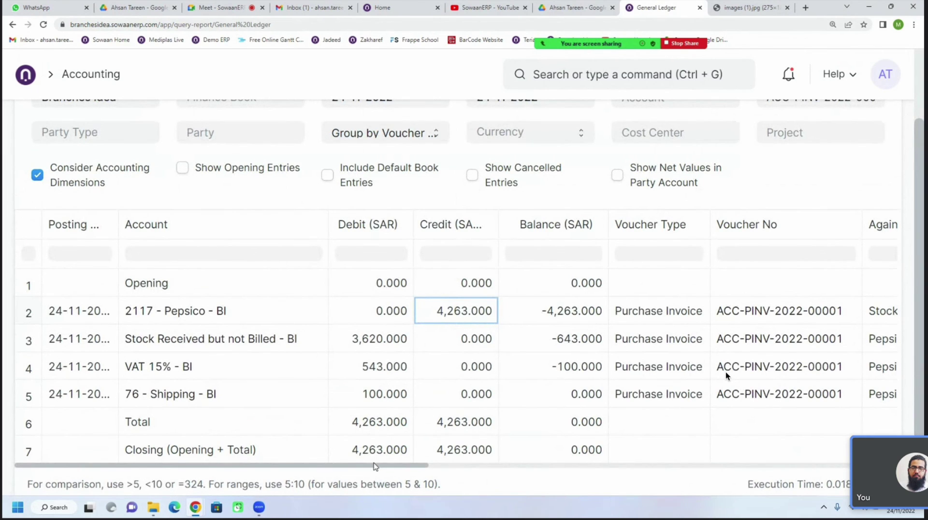
{"action": "left_click_drag", "start_coordinate": [389, 467], "coordinate": [241, 476]}
{"action": "left_click", "coordinate": [365, 346]}
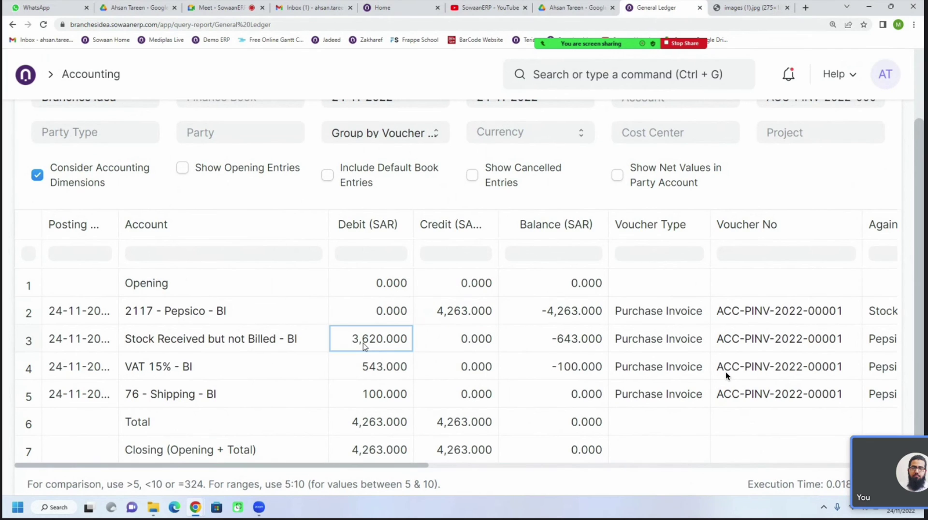
{"action": "left_click", "coordinate": [380, 375]}
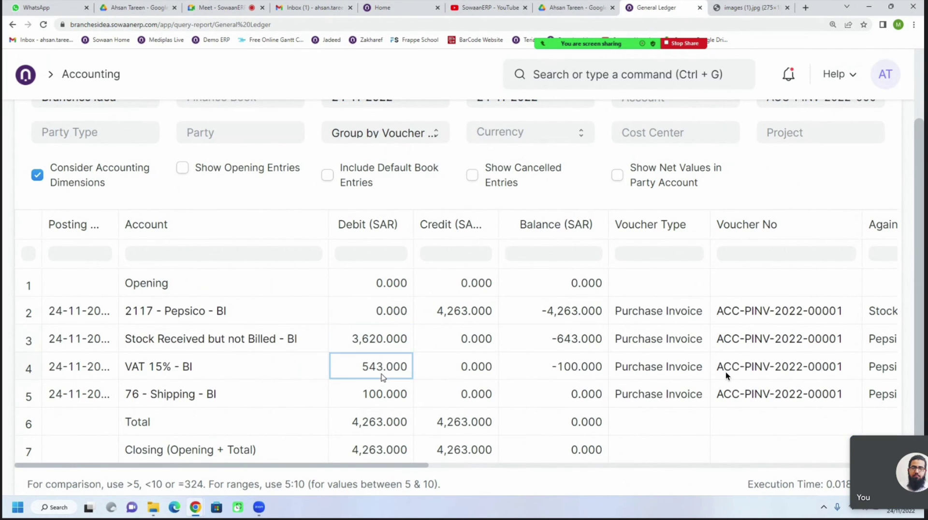
{"action": "left_click", "coordinate": [382, 389]}
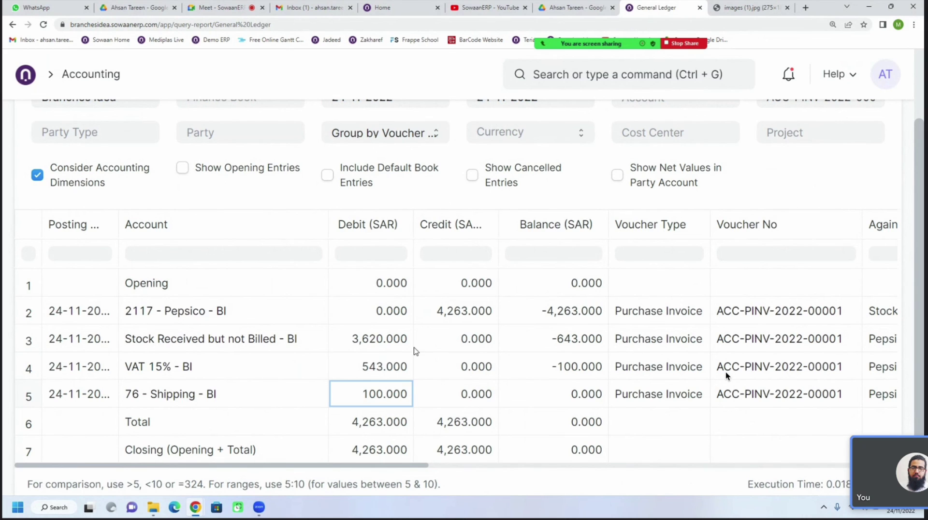
{"action": "left_click_drag", "start_coordinate": [499, 220], "coordinate": [524, 220]}
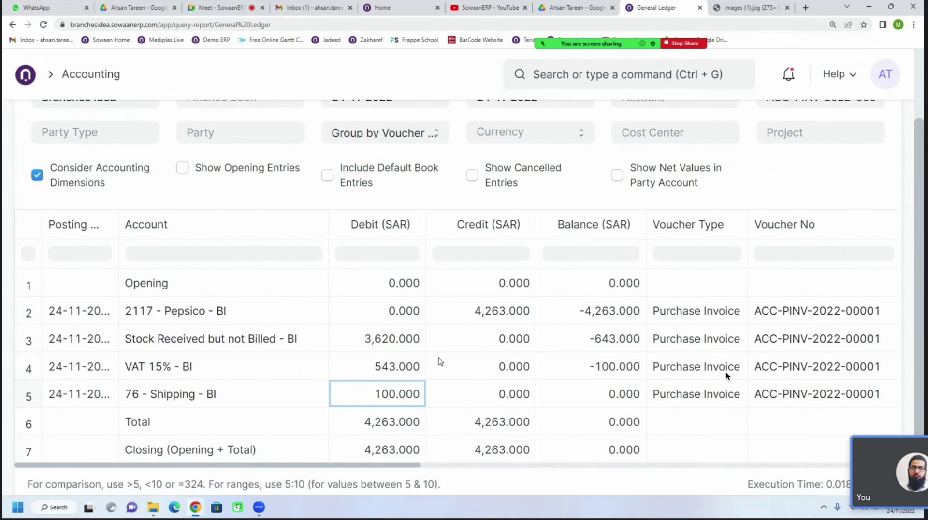
{"action": "left_click", "coordinate": [343, 347]}
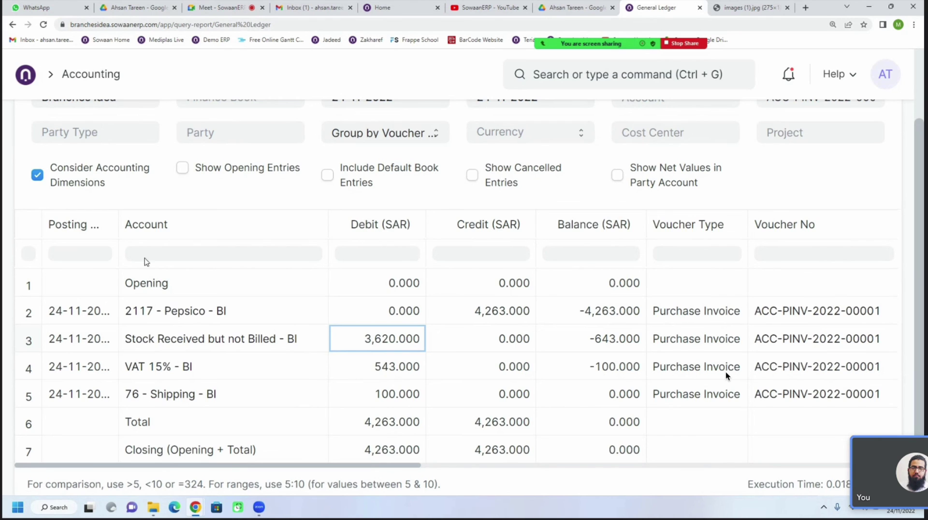
Widen the Posting Date column to show 24-11-2022, then review the VAT, shipping and stock lines
{"action": "left_click_drag", "start_coordinate": [119, 217], "coordinate": [155, 213]}
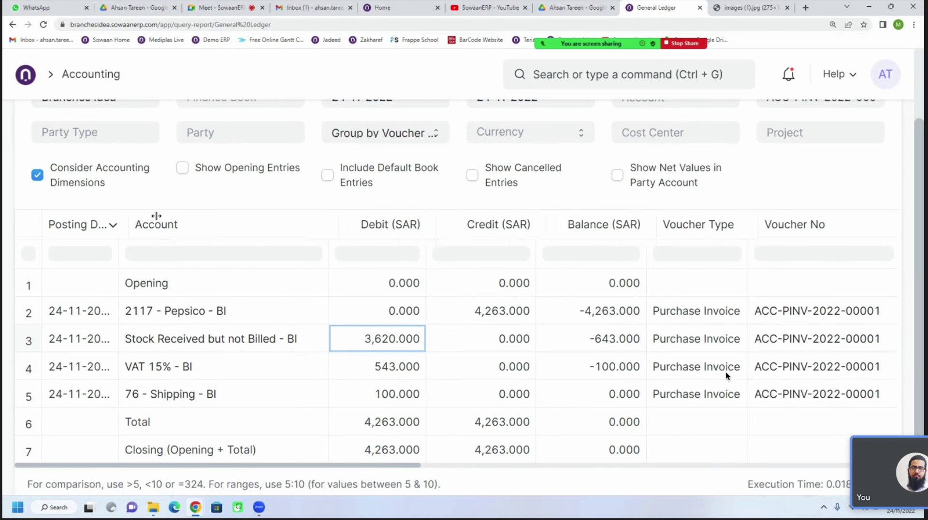
{"action": "left_click", "coordinate": [291, 377]}
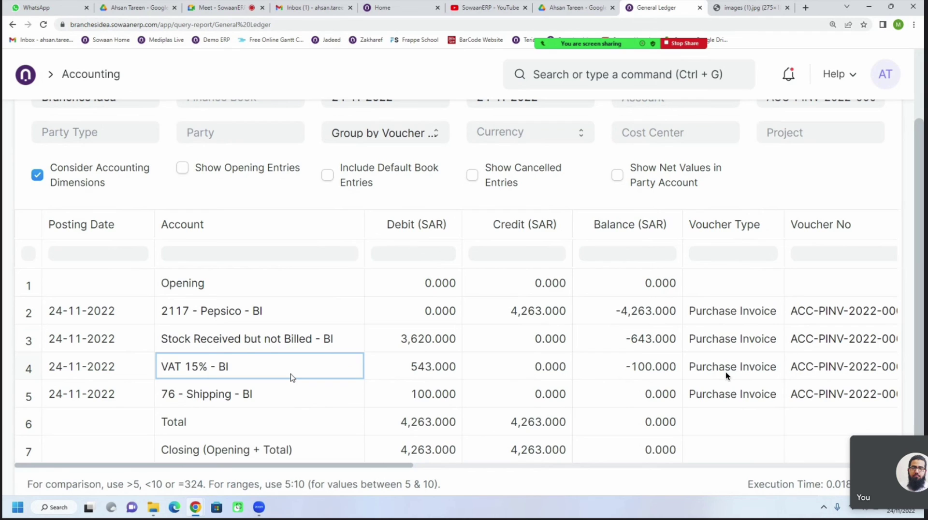
{"action": "left_click", "coordinate": [281, 398]}
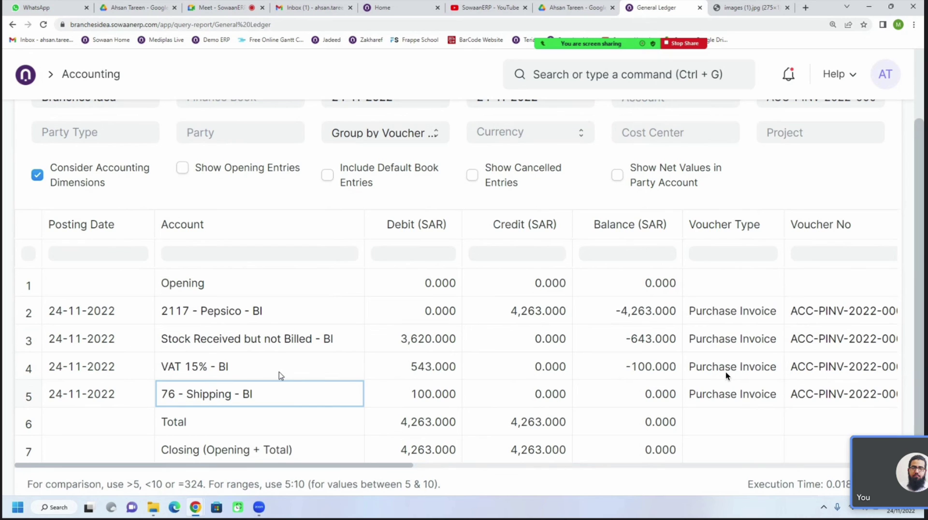
{"action": "left_click", "coordinate": [279, 373]}
{"action": "left_click", "coordinate": [275, 350]}
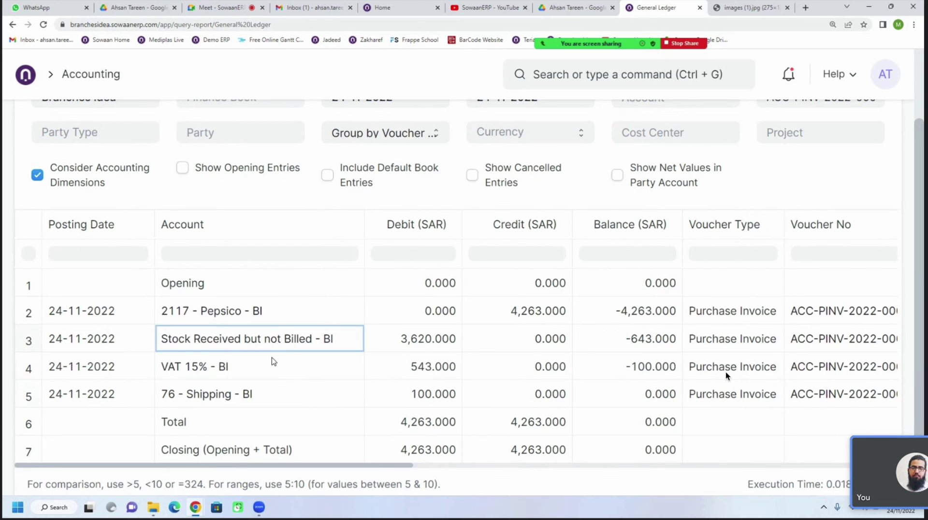
{"action": "left_click", "coordinate": [277, 376]}
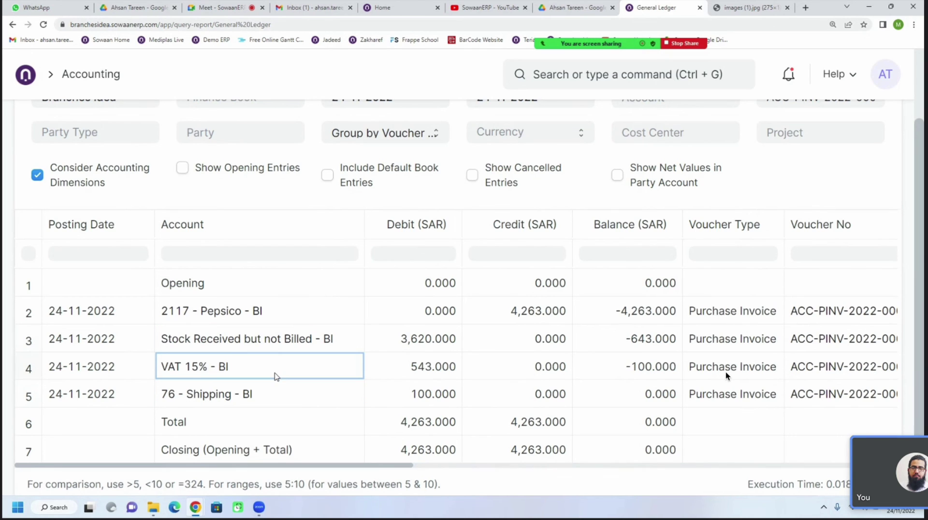
Check the 543.000 VAT, 100.000 shipping and 3,620.000 stock debit amounts
{"action": "left_click", "coordinate": [416, 375]}
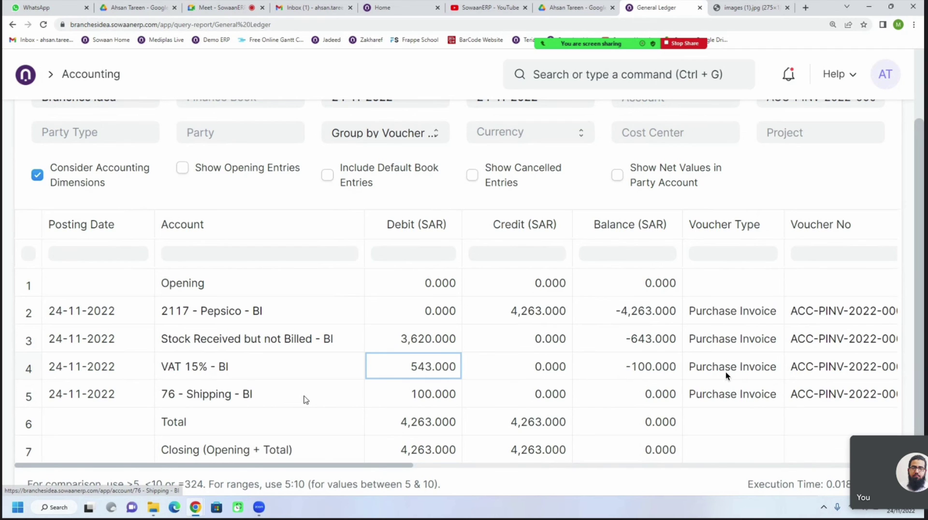
{"action": "left_click", "coordinate": [395, 398]}
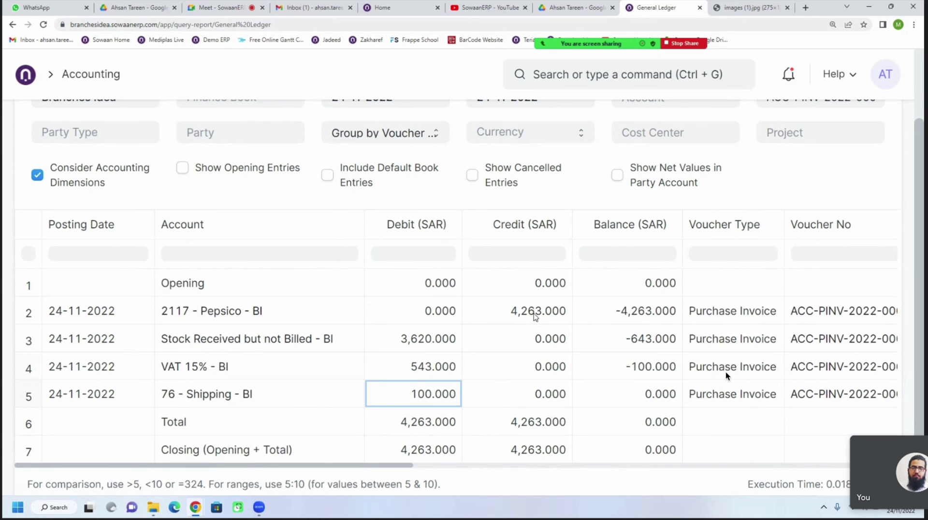
{"action": "left_click", "coordinate": [375, 343]}
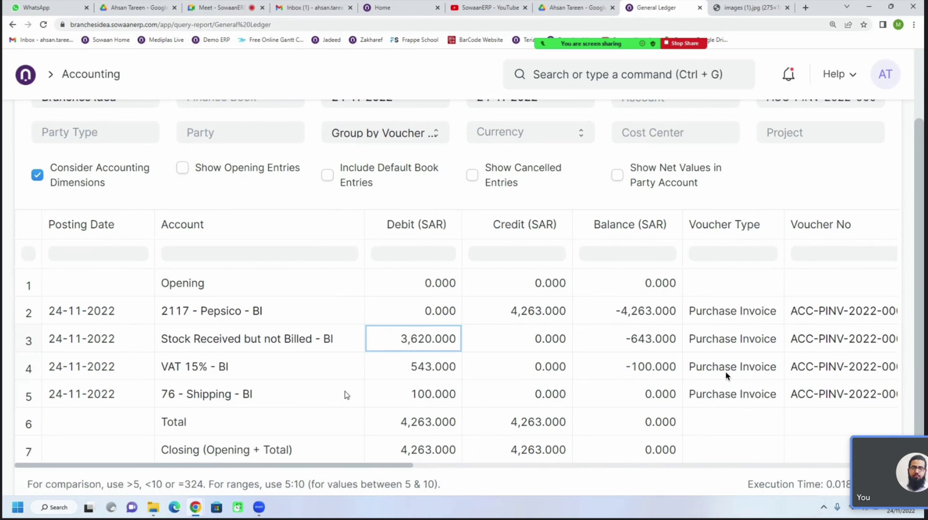
Open the Stock Received but not Billed - BI account, then return to the General Ledger
{"action": "left_click", "coordinate": [258, 357]}
{"action": "left_click", "coordinate": [257, 341]}
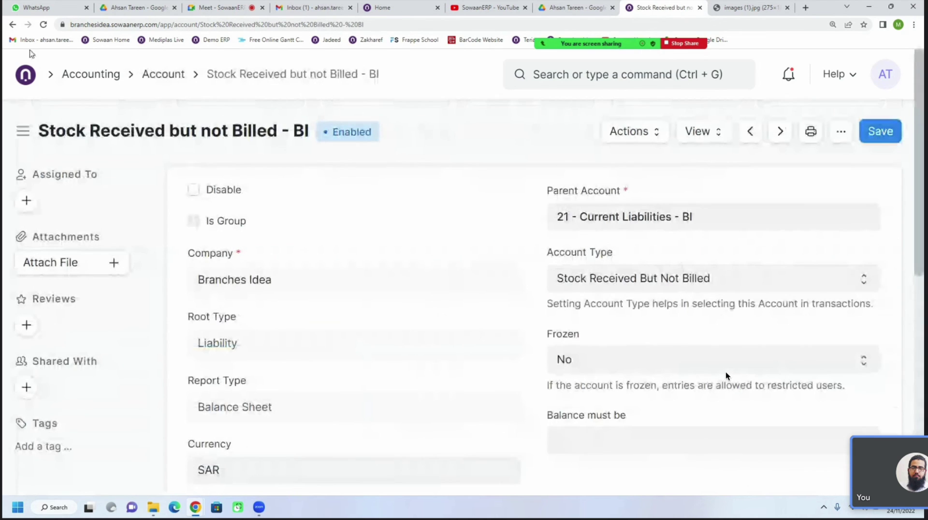
{"action": "left_click", "coordinate": [13, 27]}
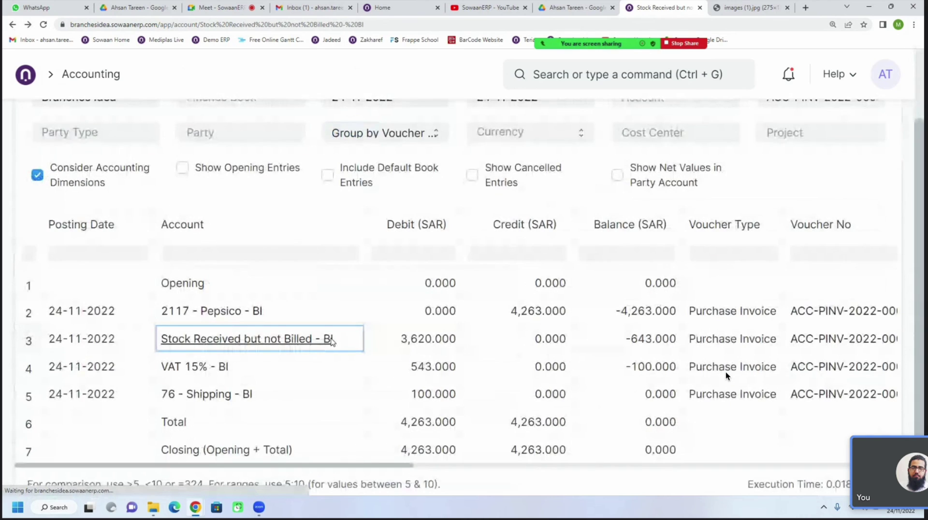
{"action": "left_click", "coordinate": [345, 372]}
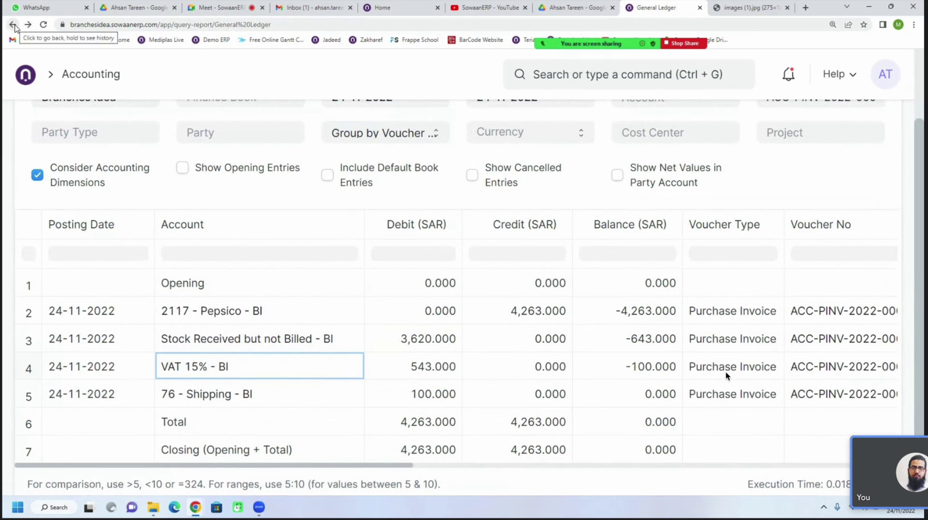
Open Pepsico purchase invoice ACC-PINV-2022-00001 from the Accounting workspace's Purchase Invoice list
{"action": "left_click", "coordinate": [72, 77]}
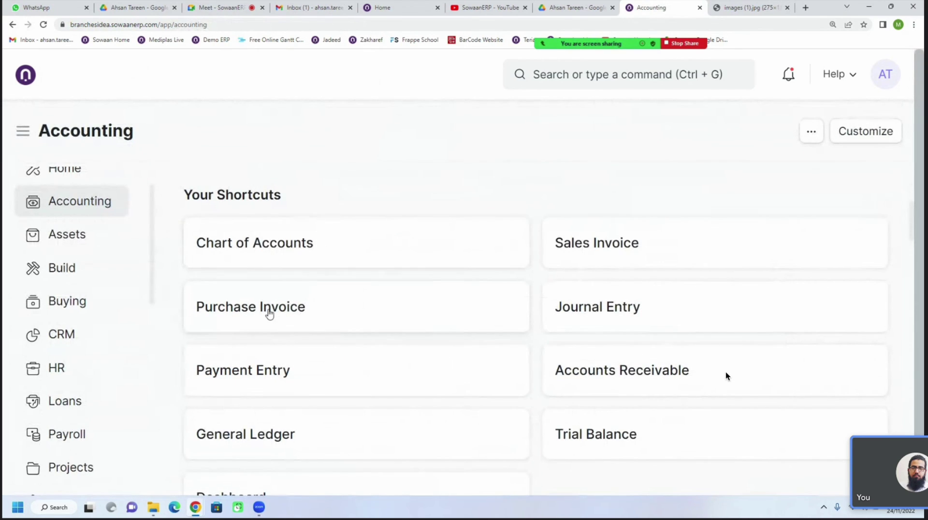
{"action": "left_click", "coordinate": [269, 314]}
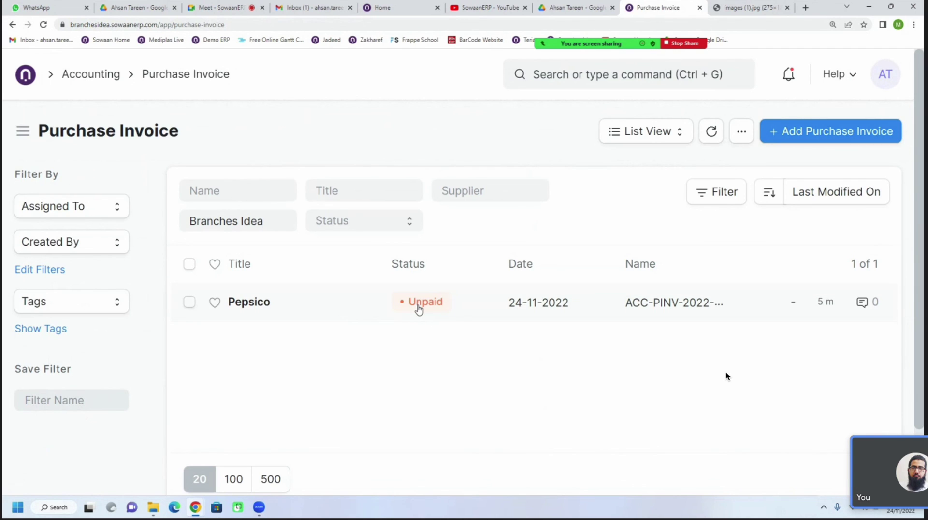
{"action": "left_click", "coordinate": [261, 310]}
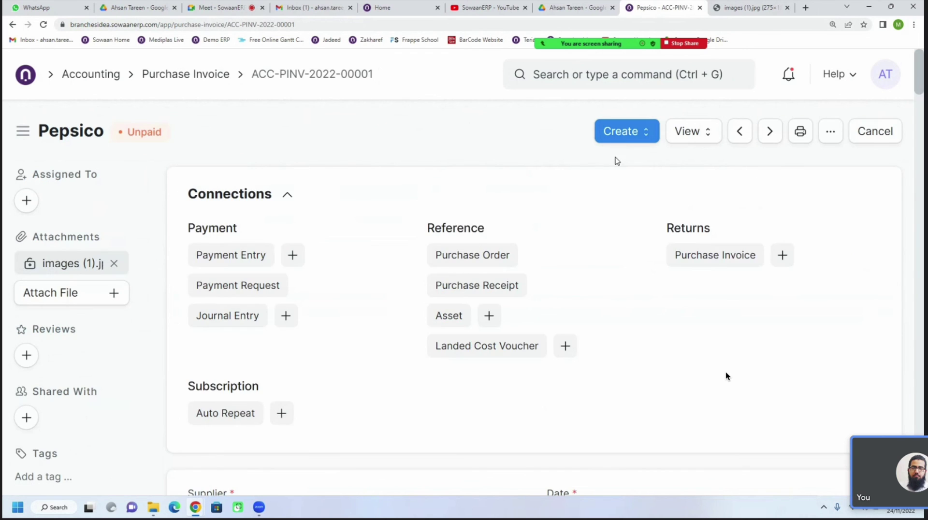
Create a Payment from the Pepsico invoice with Cheque as the mode of payment
{"action": "left_click", "coordinate": [631, 140]}
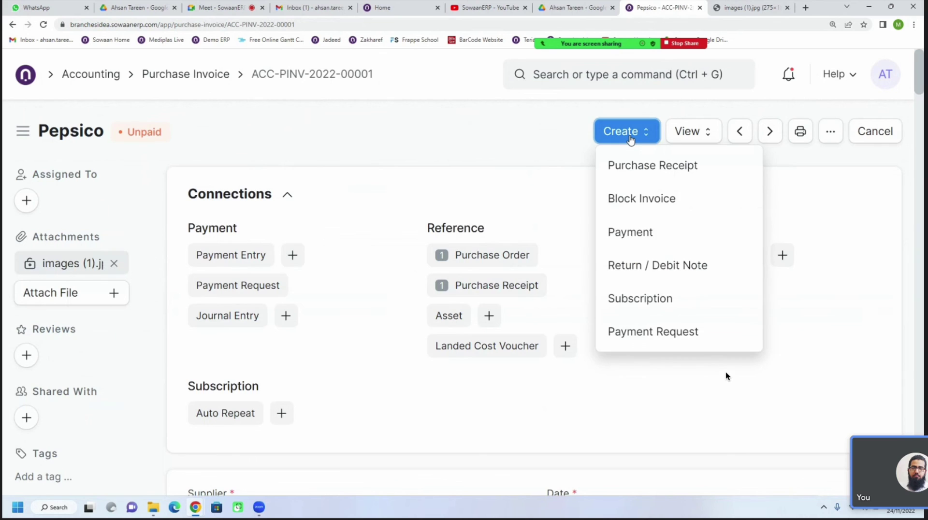
{"action": "left_click", "coordinate": [628, 236]}
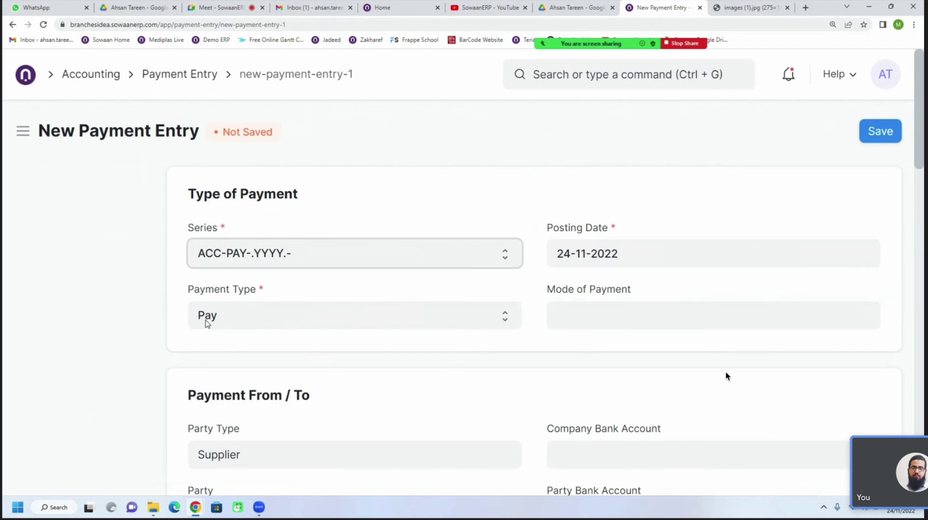
{"action": "left_click", "coordinate": [617, 312]}
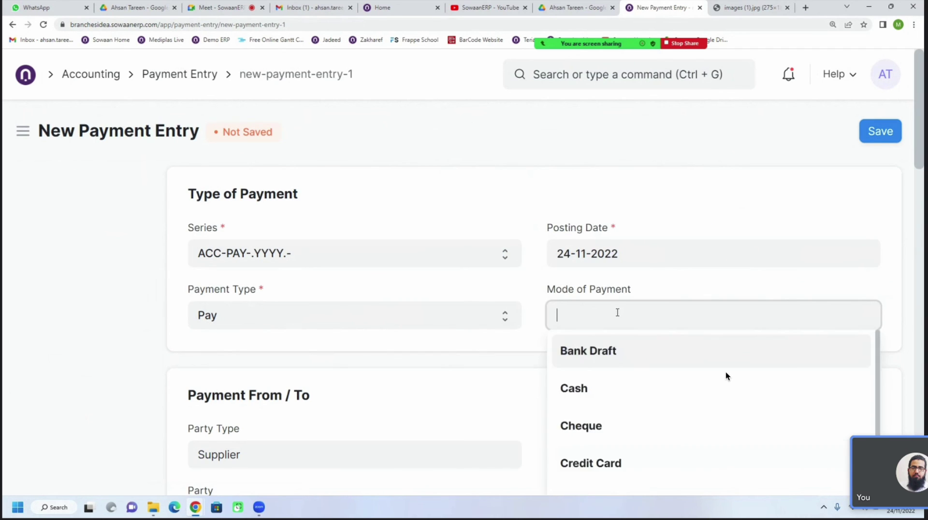
{"action": "left_click", "coordinate": [581, 427]}
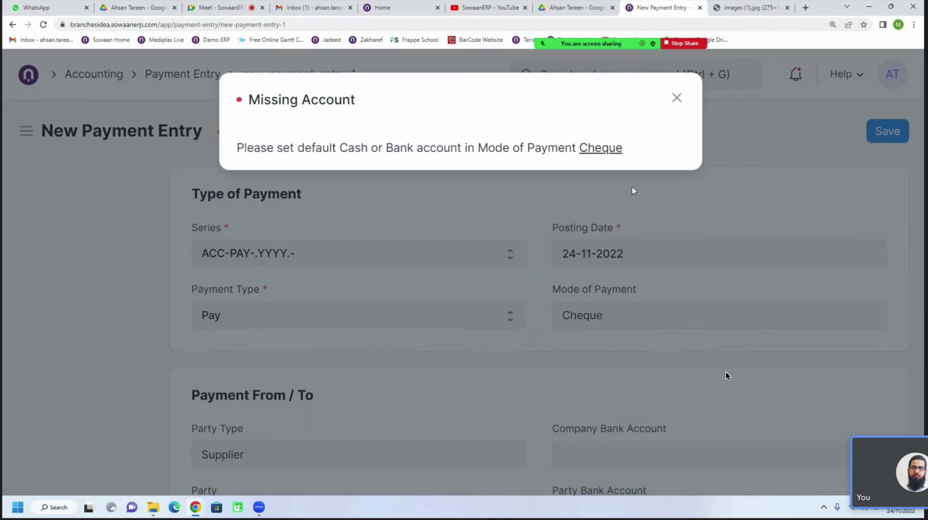
{"action": "left_click", "coordinate": [675, 99]}
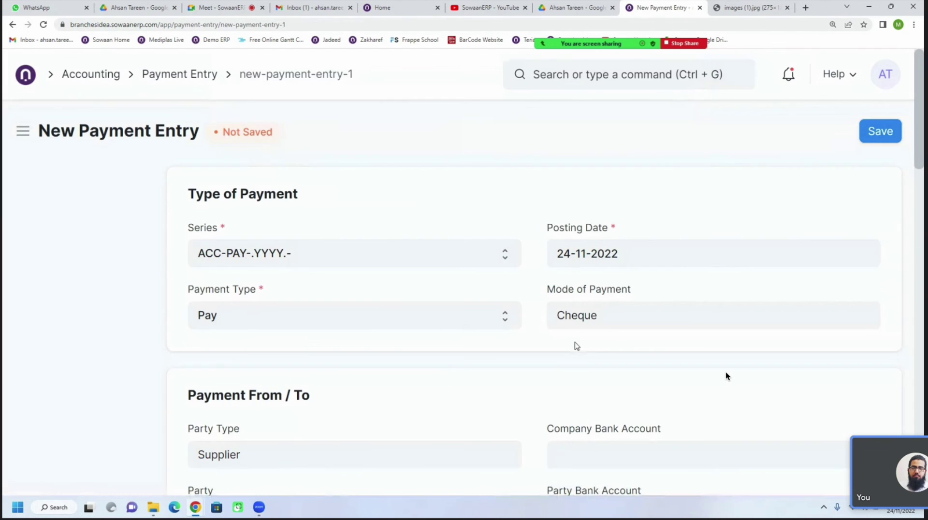
Review the form, then clear and re-select Cheque as the mode of payment
{"action": "scroll", "coordinate": [556, 346], "scroll_direction": "down", "scroll_amount": 1}
{"action": "scroll", "coordinate": [523, 335], "scroll_direction": "down", "scroll_amount": 1}
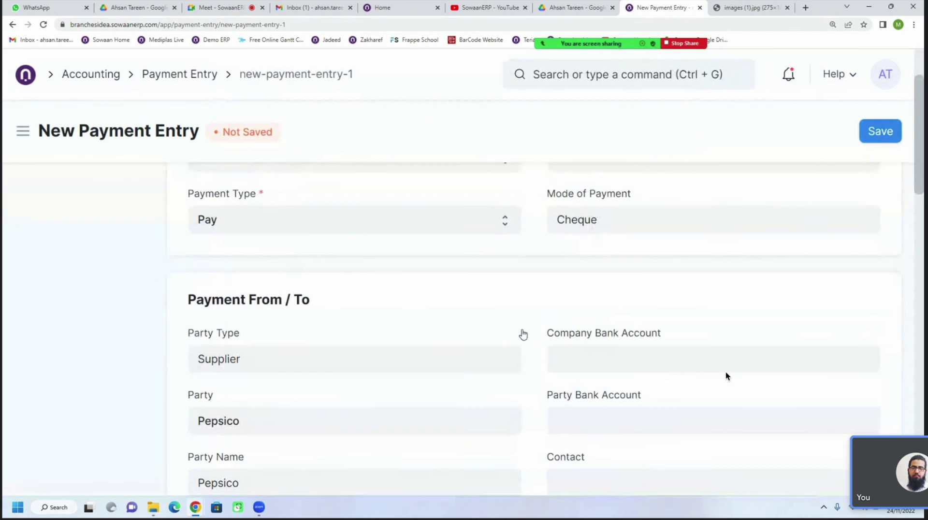
{"action": "scroll", "coordinate": [512, 327], "scroll_direction": "down", "scroll_amount": 2}
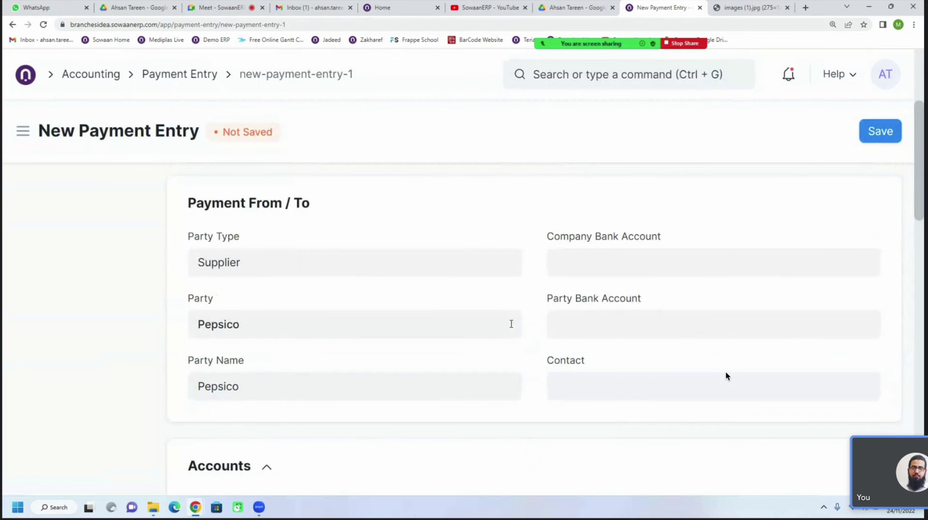
{"action": "scroll", "coordinate": [512, 323], "scroll_direction": "up", "scroll_amount": 3}
{"action": "scroll", "coordinate": [511, 323], "scroll_direction": "down", "scroll_amount": 3}
{"action": "scroll", "coordinate": [512, 324], "scroll_direction": "up", "scroll_amount": 2}
{"action": "double_click", "coordinate": [619, 210]}
{"action": "key", "text": "BackSpace"}
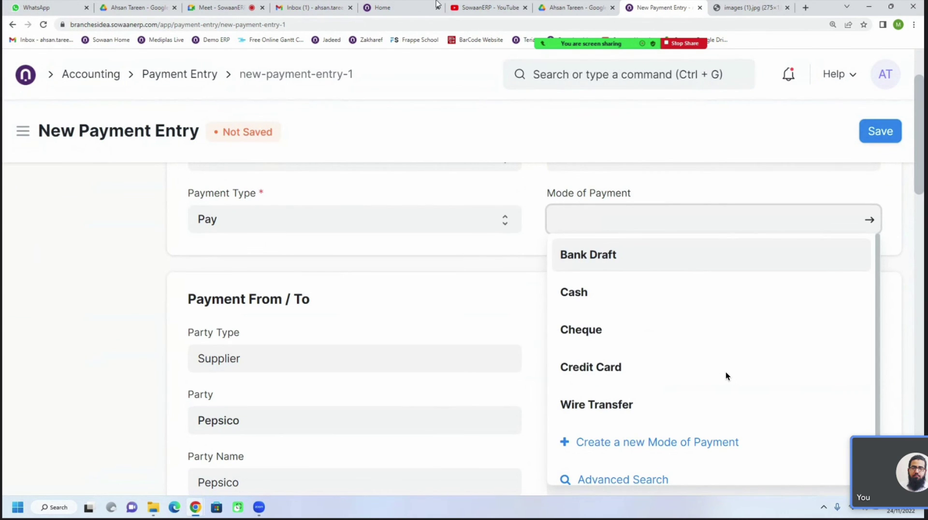
{"action": "left_click", "coordinate": [590, 331]}
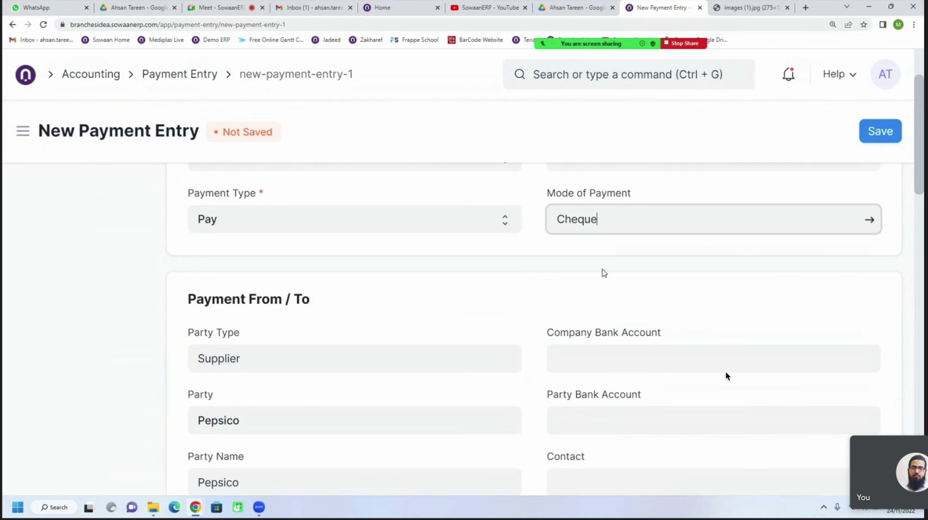
Change the Mode of Payment to Bank Draft and dismiss the Missing Account warning
{"action": "scroll", "coordinate": [537, 328], "scroll_direction": "down", "scroll_amount": 2}
{"action": "scroll", "coordinate": [538, 328], "scroll_direction": "down", "scroll_amount": 4}
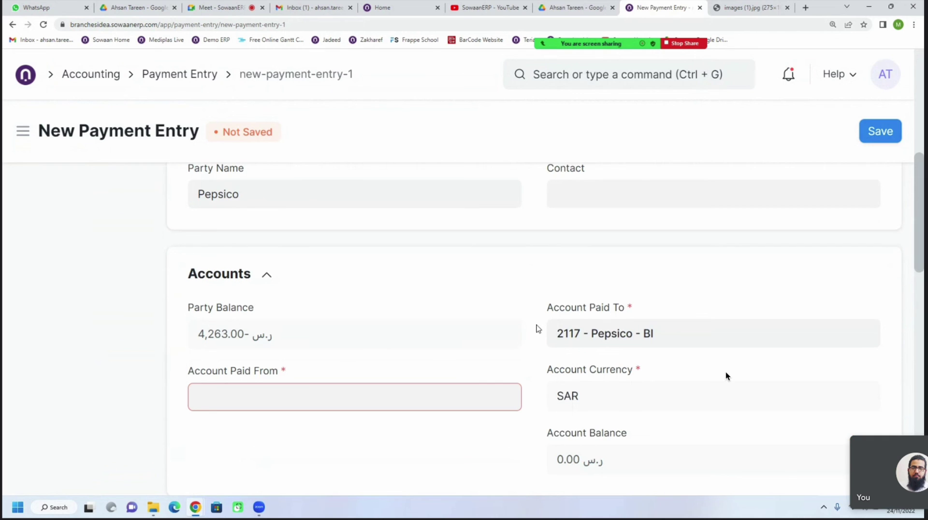
{"action": "scroll", "coordinate": [537, 329], "scroll_direction": "up", "scroll_amount": 8}
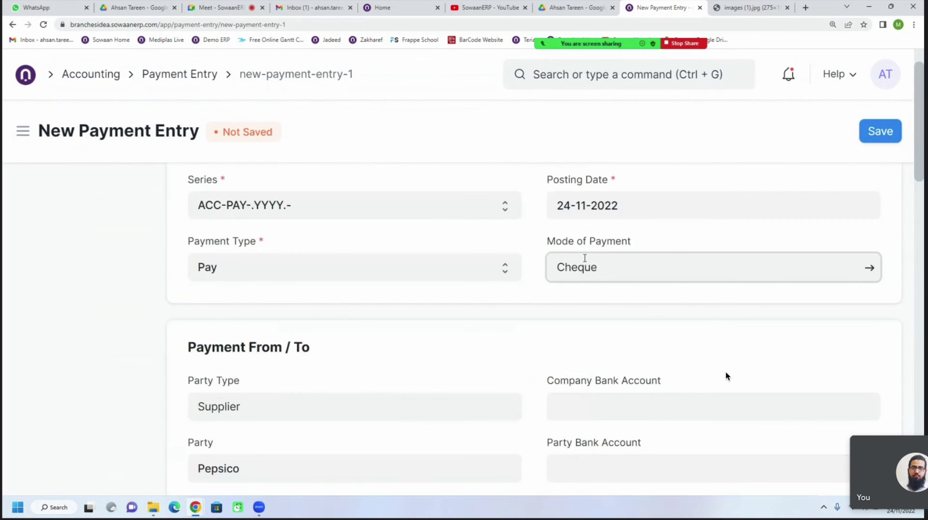
{"action": "double_click", "coordinate": [629, 310]}
{"action": "type", "text": "ba"}
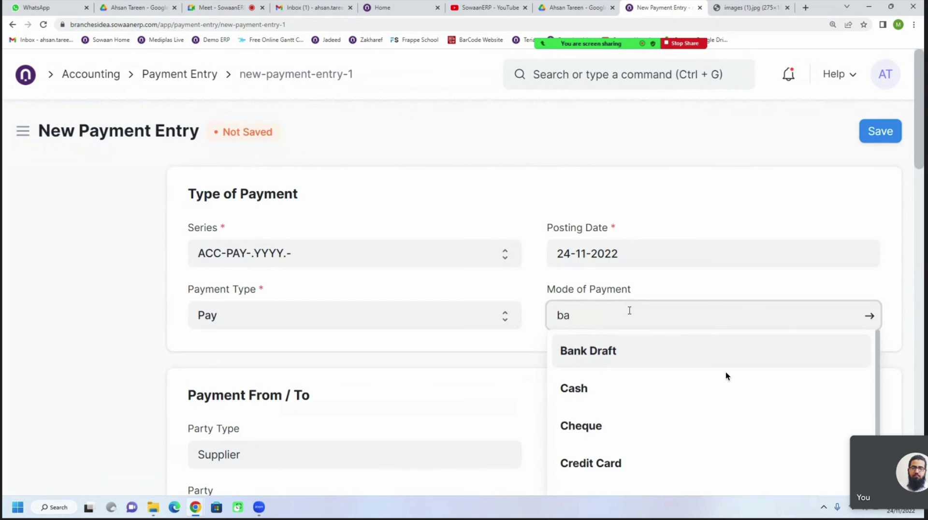
{"action": "left_click", "coordinate": [593, 354]}
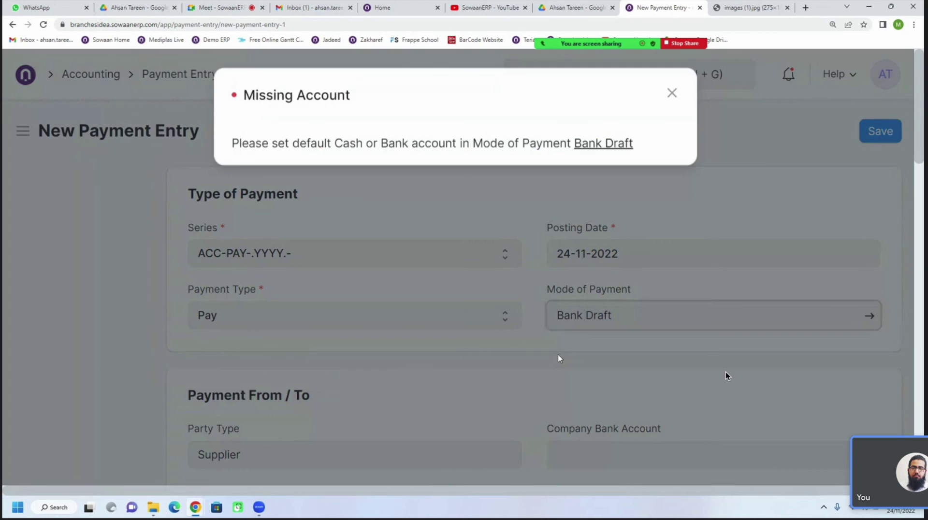
{"action": "left_click", "coordinate": [558, 356]}
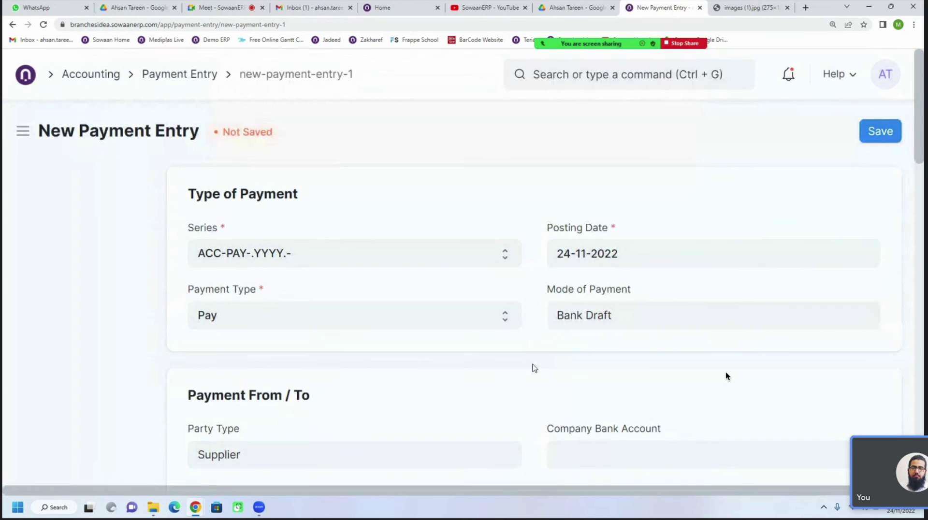
Scroll through the entry to review Payment Type Pay and paid-to 2117 - Pepsico - BI
{"action": "scroll", "coordinate": [525, 353], "scroll_direction": "down", "scroll_amount": 5}
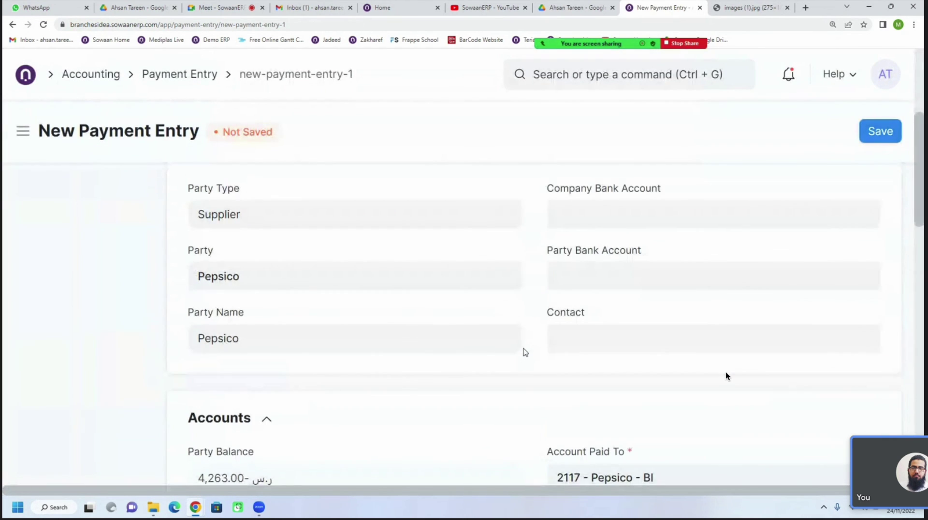
{"action": "scroll", "coordinate": [525, 352], "scroll_direction": "up", "scroll_amount": 1}
{"action": "scroll", "coordinate": [525, 353], "scroll_direction": "down", "scroll_amount": 4}
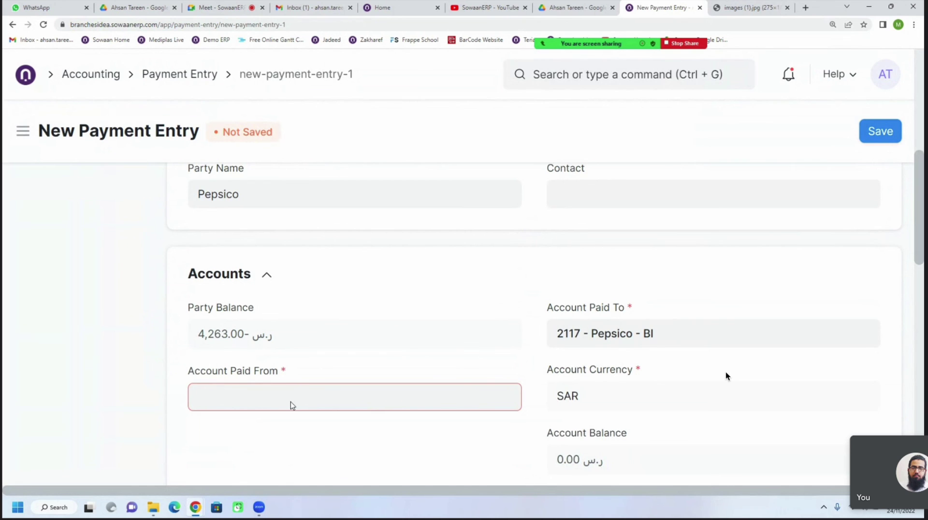
{"action": "scroll", "coordinate": [562, 386], "scroll_direction": "up", "scroll_amount": 2}
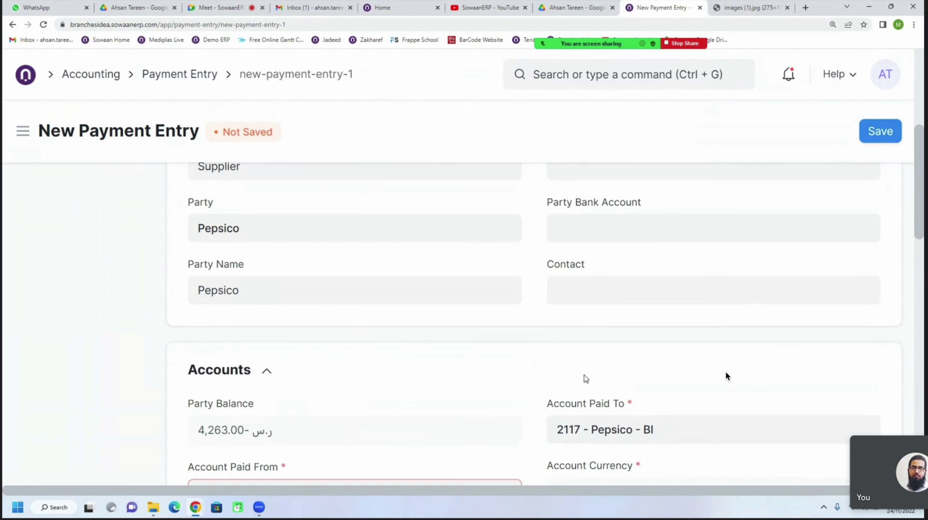
{"action": "scroll", "coordinate": [579, 374], "scroll_direction": "down", "scroll_amount": 2}
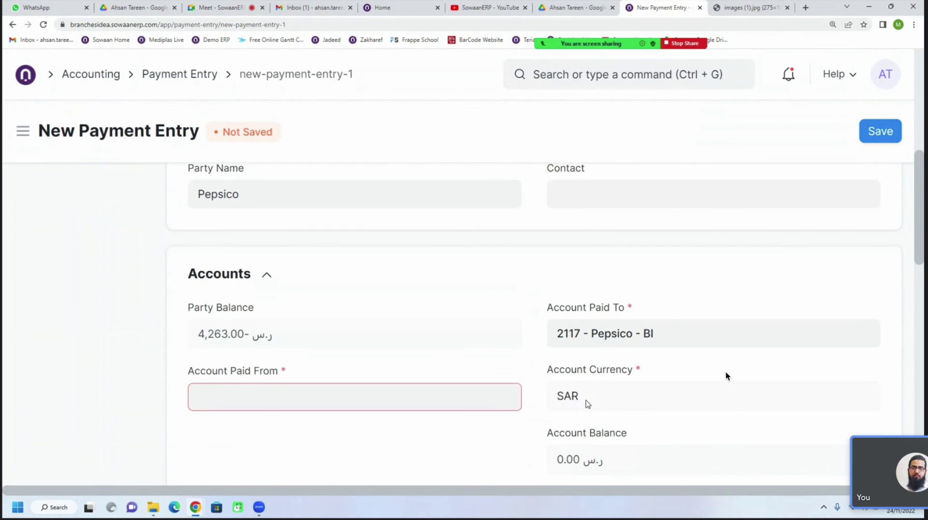
{"action": "scroll", "coordinate": [556, 384], "scroll_direction": "up", "scroll_amount": 6}
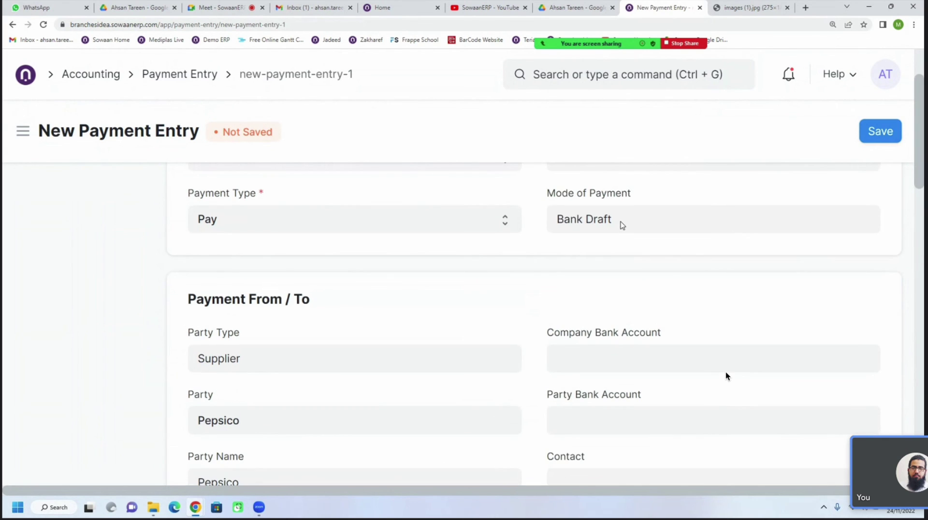
{"action": "scroll", "coordinate": [622, 225], "scroll_direction": "up", "scroll_amount": 2}
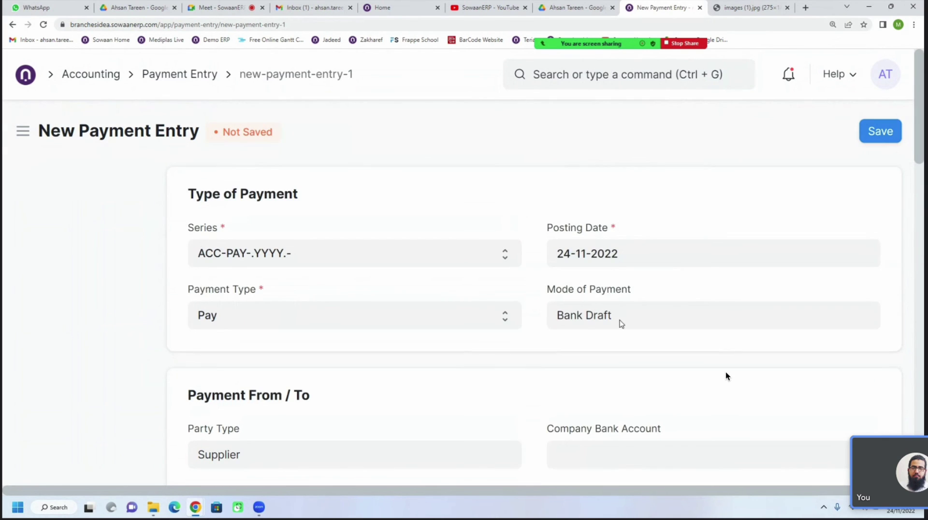
Return to the Pepsico invoice, reload it, and create a new Payment from it
{"action": "left_click", "coordinate": [12, 24]}
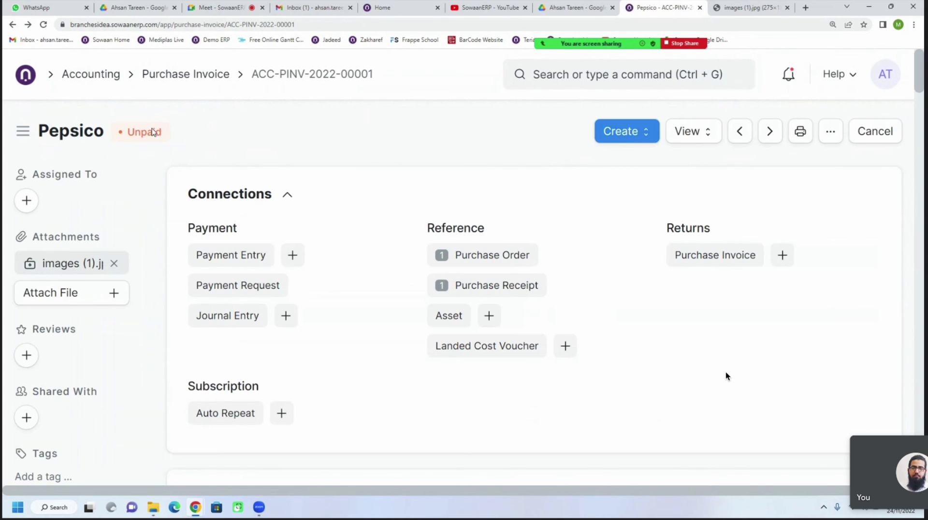
{"action": "left_click", "coordinate": [43, 26]}
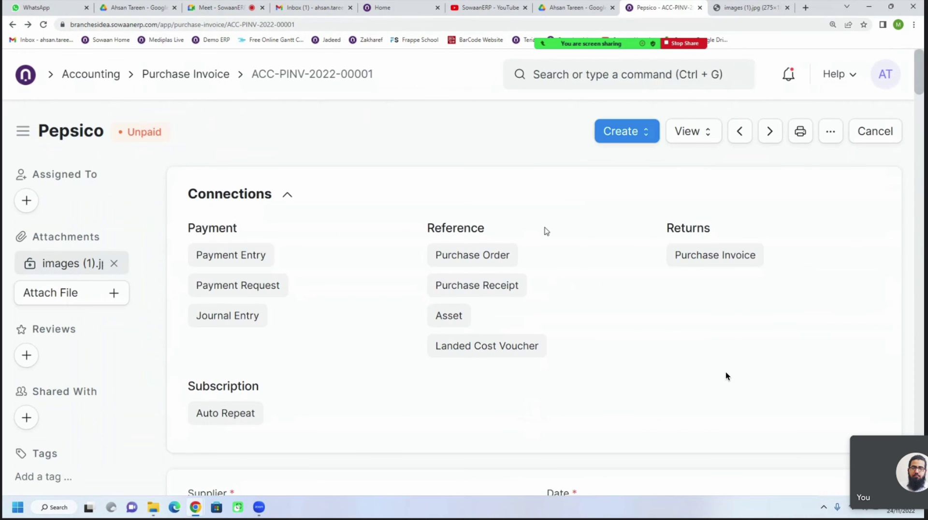
{"action": "left_click", "coordinate": [606, 139]}
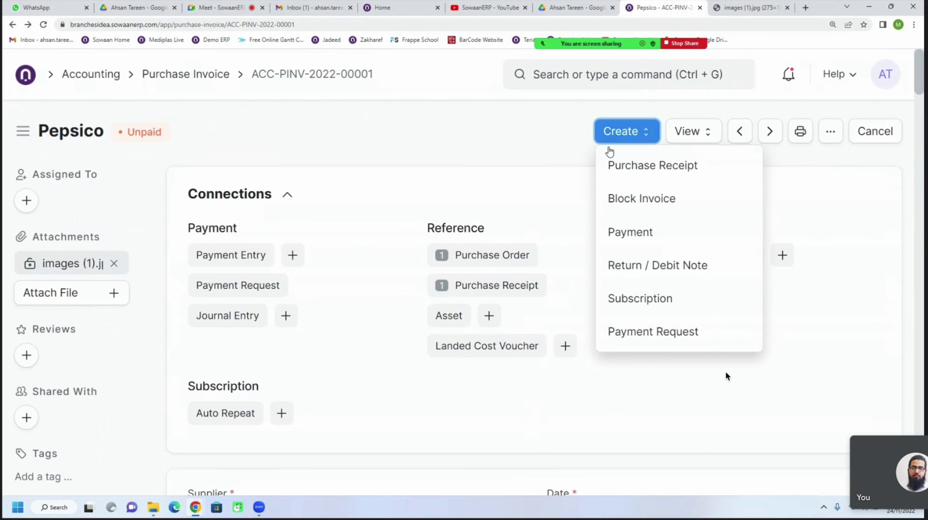
{"action": "left_click", "coordinate": [635, 245]}
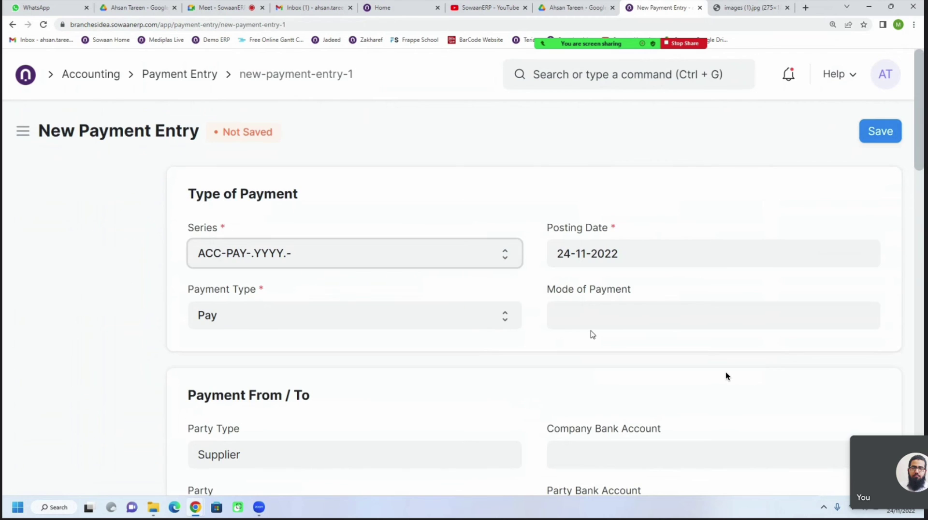
Set Mode of Payment to Wire Transfer and dismiss the Missing Account warning
{"action": "left_click", "coordinate": [589, 323]}
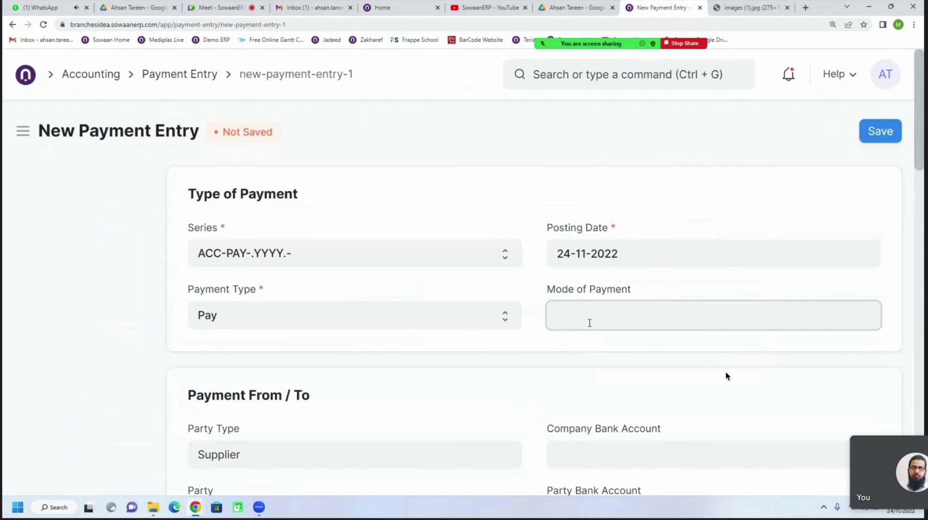
{"action": "scroll", "coordinate": [589, 323], "scroll_direction": "down", "scroll_amount": 2}
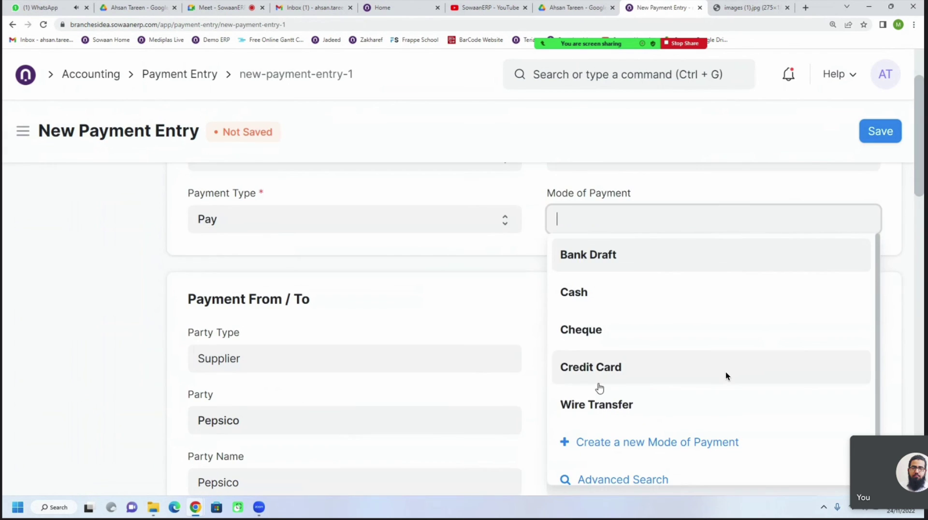
{"action": "left_click", "coordinate": [598, 400]}
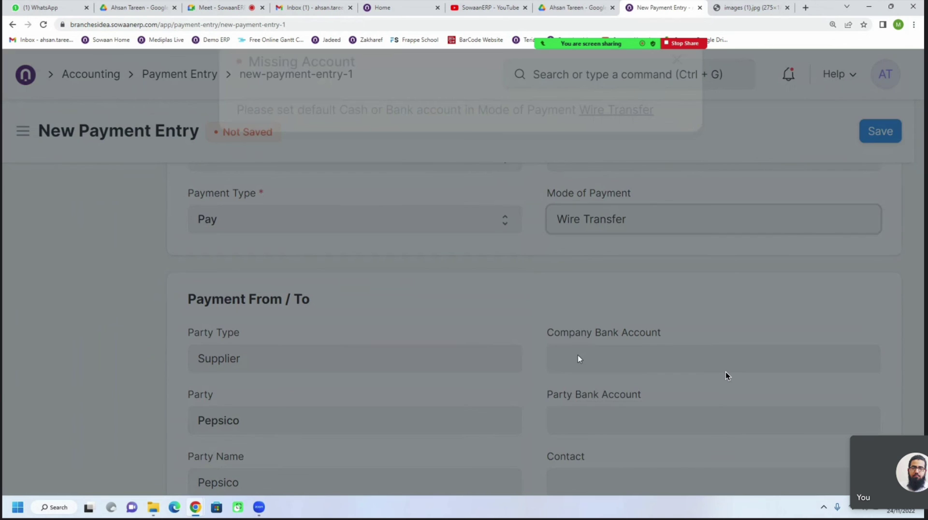
{"action": "left_click", "coordinate": [681, 98]}
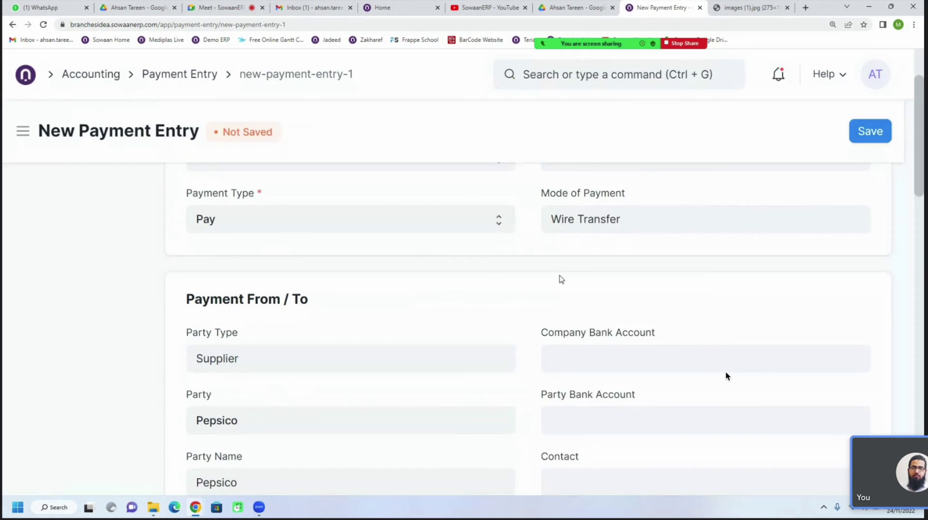
{"action": "scroll", "coordinate": [539, 313], "scroll_direction": "down", "scroll_amount": 2}
{"action": "scroll", "coordinate": [539, 313], "scroll_direction": "up", "scroll_amount": 2}
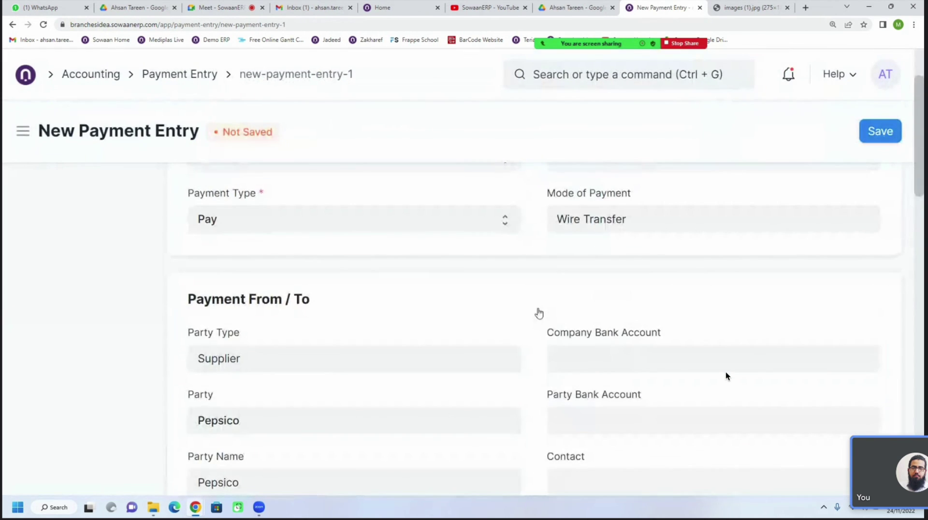
{"action": "scroll", "coordinate": [554, 301], "scroll_direction": "down", "scroll_amount": 3}
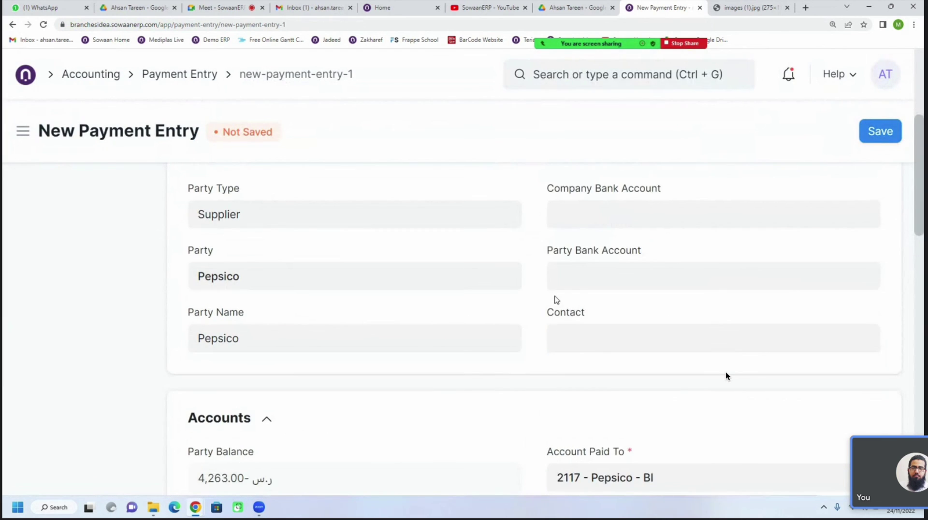
{"action": "scroll", "coordinate": [556, 300], "scroll_direction": "up", "scroll_amount": 2}
{"action": "scroll", "coordinate": [556, 300], "scroll_direction": "up", "scroll_amount": 1}
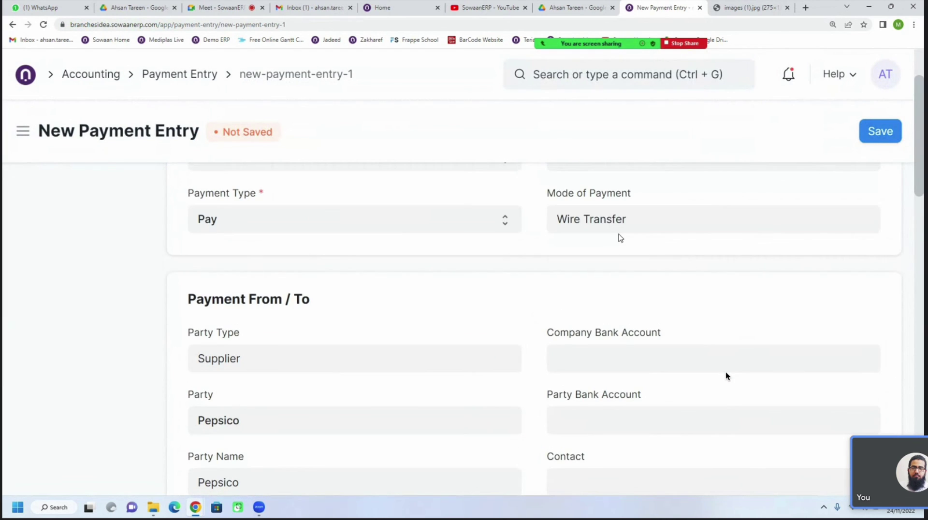
{"action": "left_click", "coordinate": [632, 221]}
Add a Branches Idea row to Wire Transfer with default account 1117 - INMA Account 5003 - BI, then save
{"action": "left_click", "coordinate": [871, 225]}
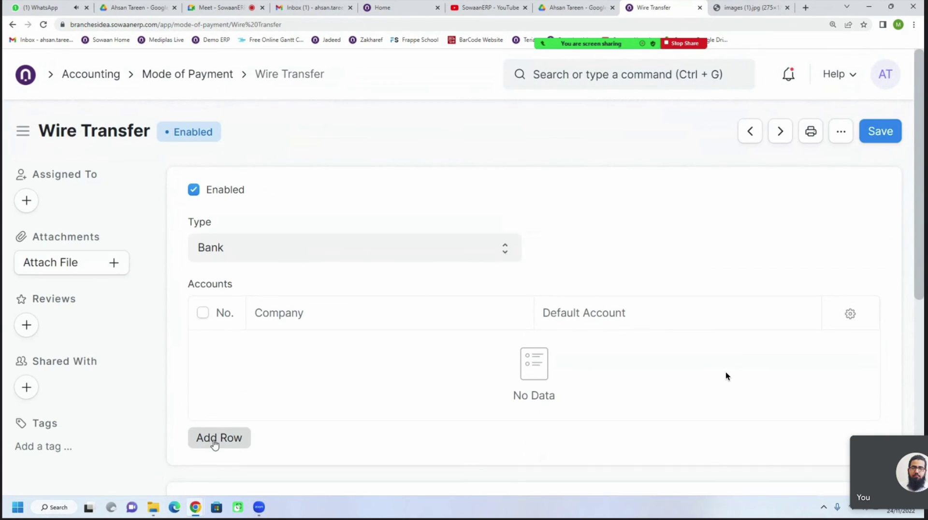
{"action": "left_click", "coordinate": [215, 444]}
{"action": "left_click", "coordinate": [594, 235]}
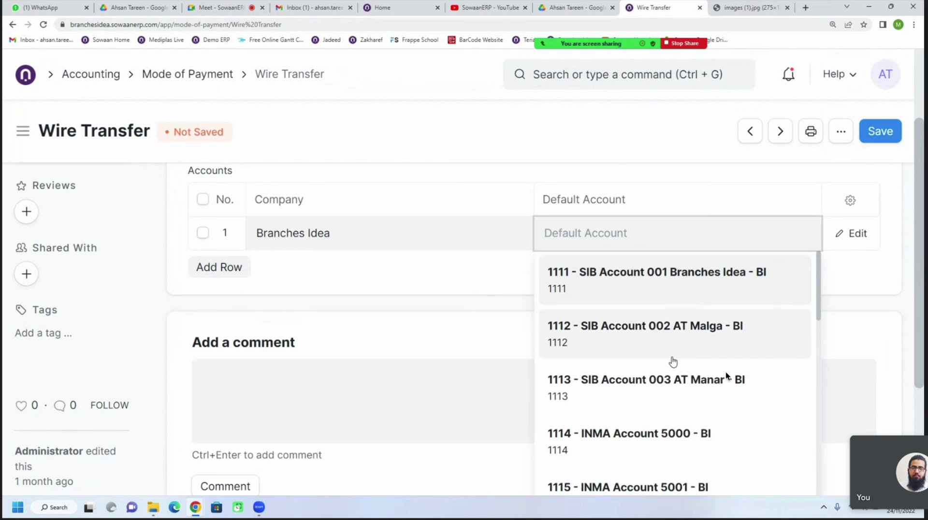
{"action": "scroll", "coordinate": [667, 367], "scroll_direction": "down", "scroll_amount": 5}
{"action": "scroll", "coordinate": [662, 375], "scroll_direction": "down", "scroll_amount": 5}
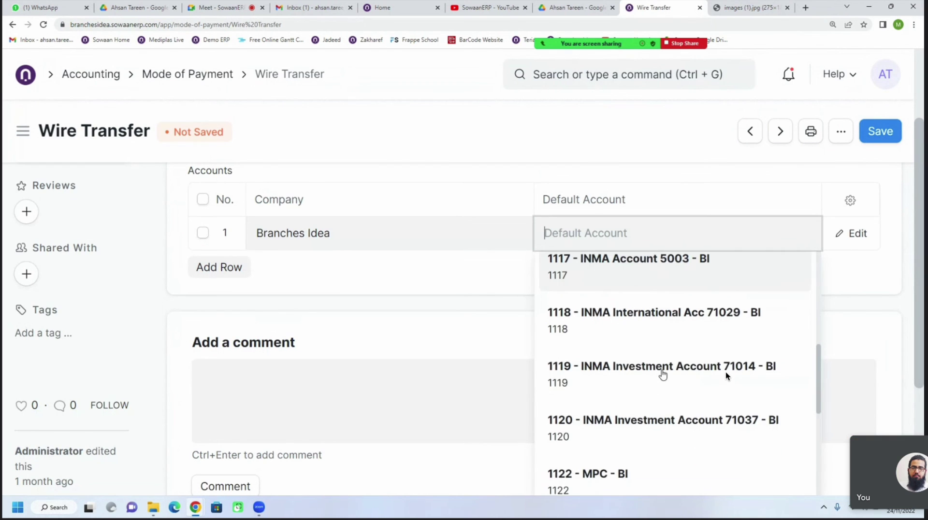
{"action": "scroll", "coordinate": [662, 375], "scroll_direction": "down", "scroll_amount": 3}
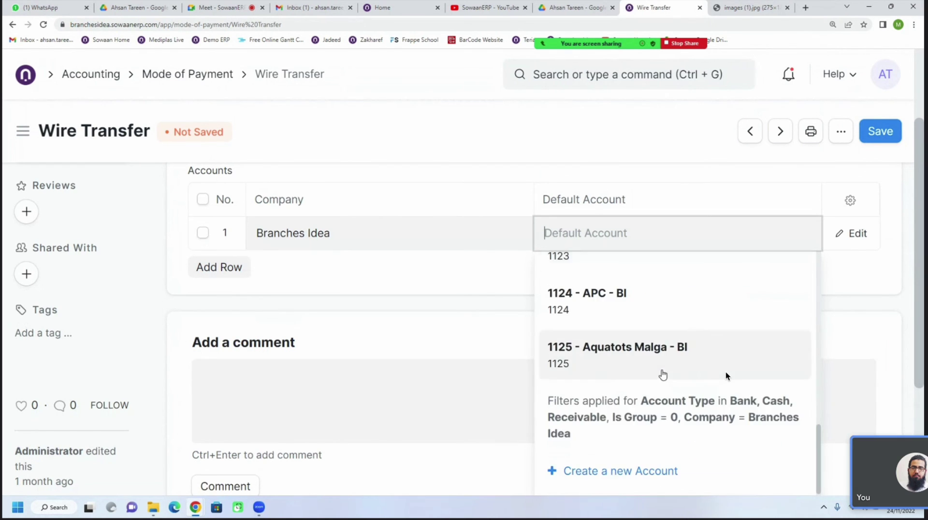
{"action": "scroll", "coordinate": [662, 375], "scroll_direction": "up", "scroll_amount": 3}
{"action": "scroll", "coordinate": [662, 375], "scroll_direction": "up", "scroll_amount": 4}
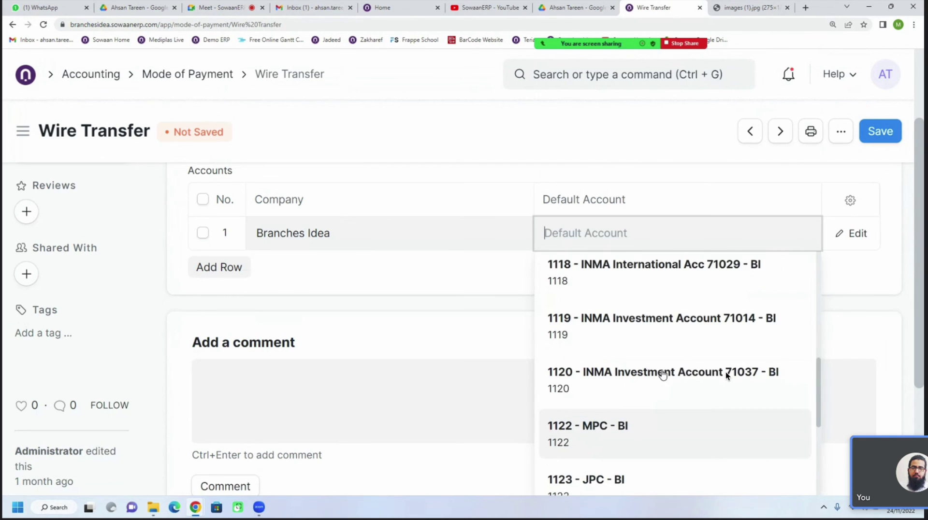
{"action": "left_click", "coordinate": [665, 312]}
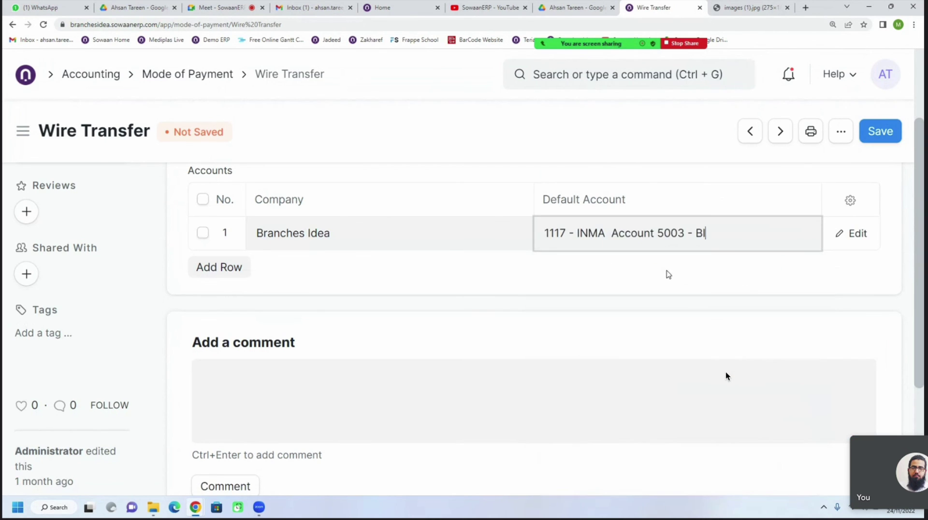
{"action": "left_click", "coordinate": [877, 137]}
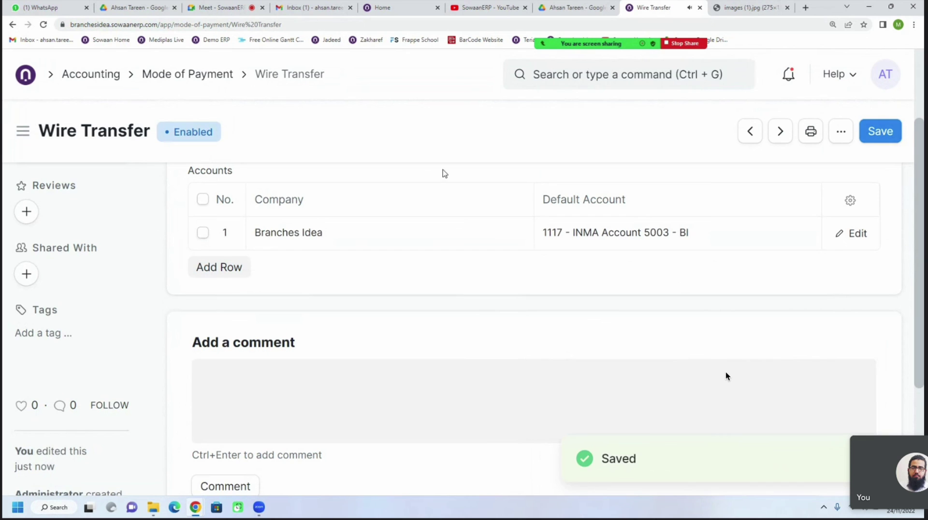
On the new payment entry, set Account Paid From to 1114 - INMA Account 5000 - BI
{"action": "left_click", "coordinate": [14, 24]}
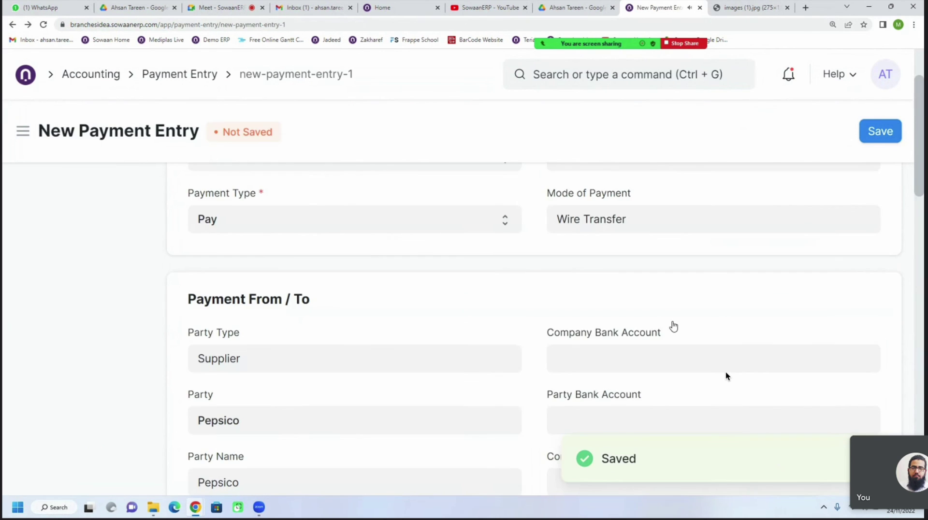
{"action": "scroll", "coordinate": [618, 328], "scroll_direction": "down", "scroll_amount": 10}
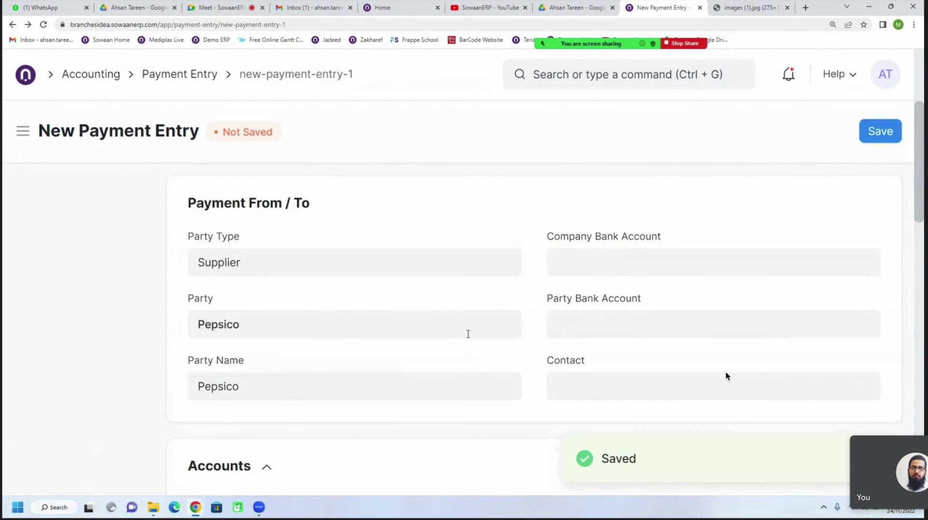
{"action": "left_click", "coordinate": [300, 303]}
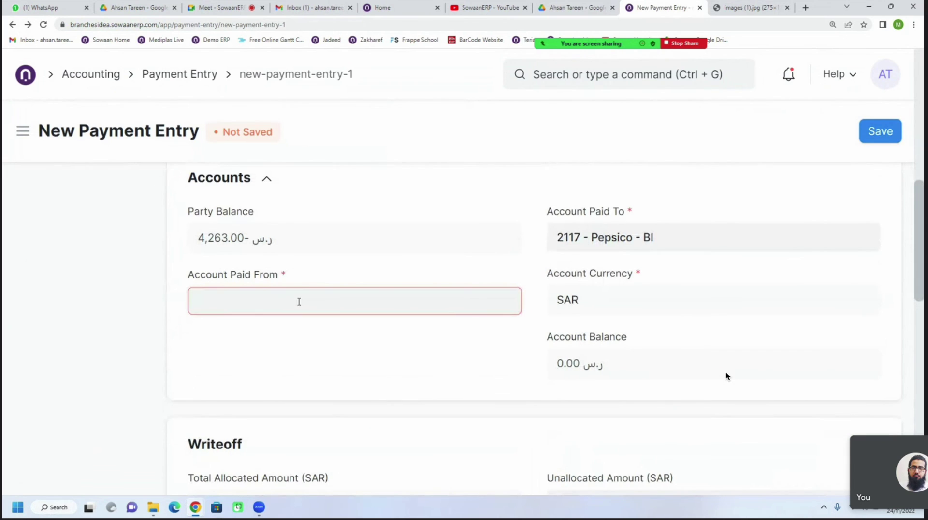
{"action": "scroll", "coordinate": [301, 385], "scroll_direction": "down", "scroll_amount": 3}
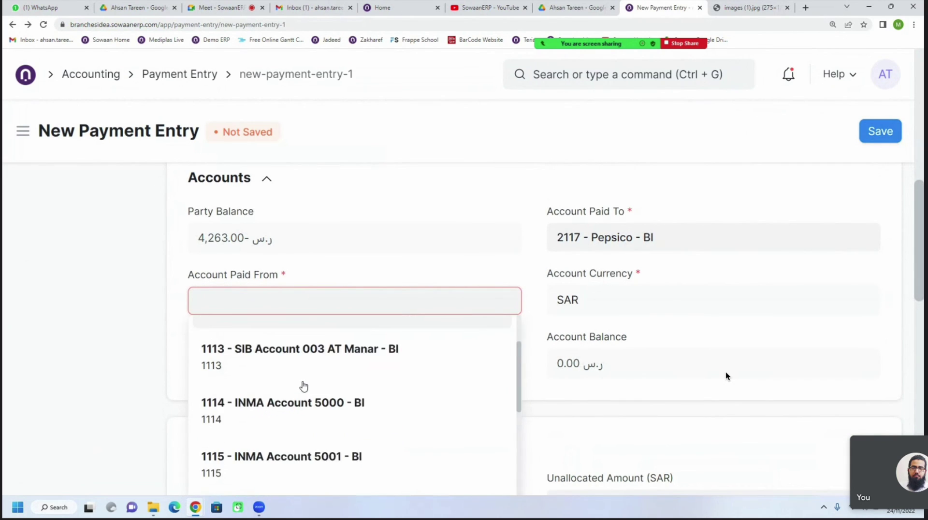
{"action": "left_click", "coordinate": [298, 369]}
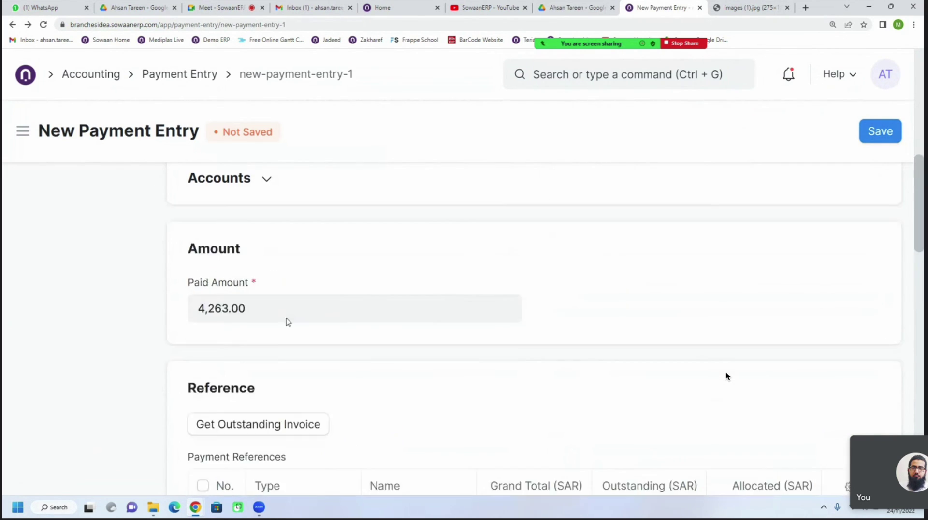
{"action": "scroll", "coordinate": [287, 323], "scroll_direction": "up", "scroll_amount": 3}
{"action": "scroll", "coordinate": [288, 323], "scroll_direction": "up", "scroll_amount": 2}
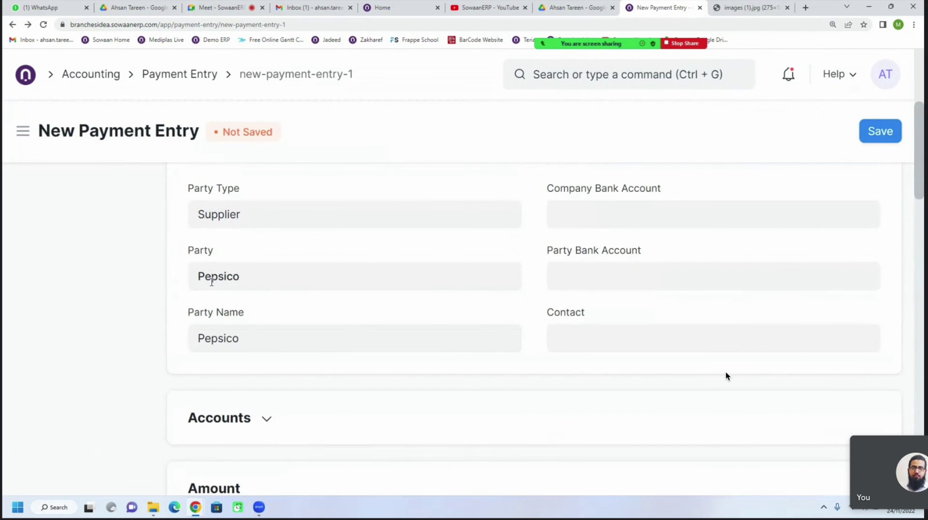
{"action": "scroll", "coordinate": [380, 309], "scroll_direction": "down", "scroll_amount": 2}
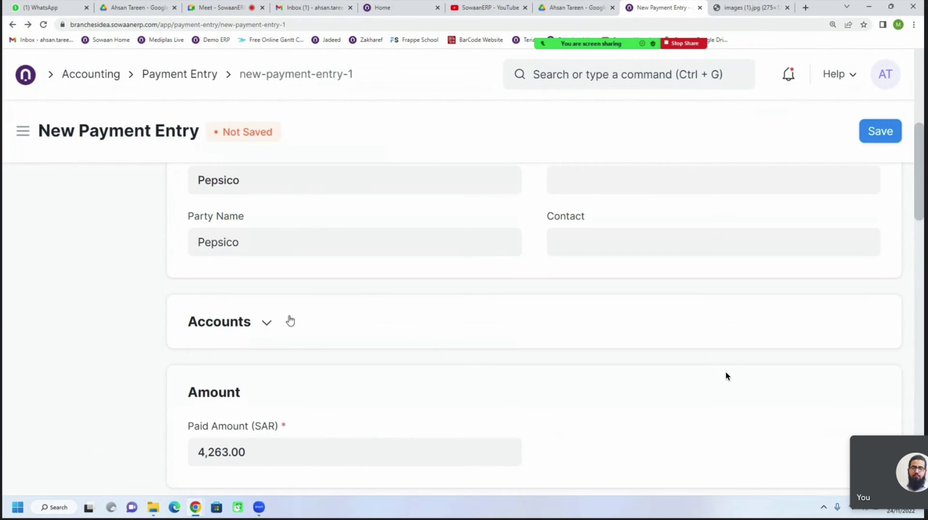
{"action": "left_click", "coordinate": [276, 323]}
{"action": "scroll", "coordinate": [290, 327], "scroll_direction": "down", "scroll_amount": 2}
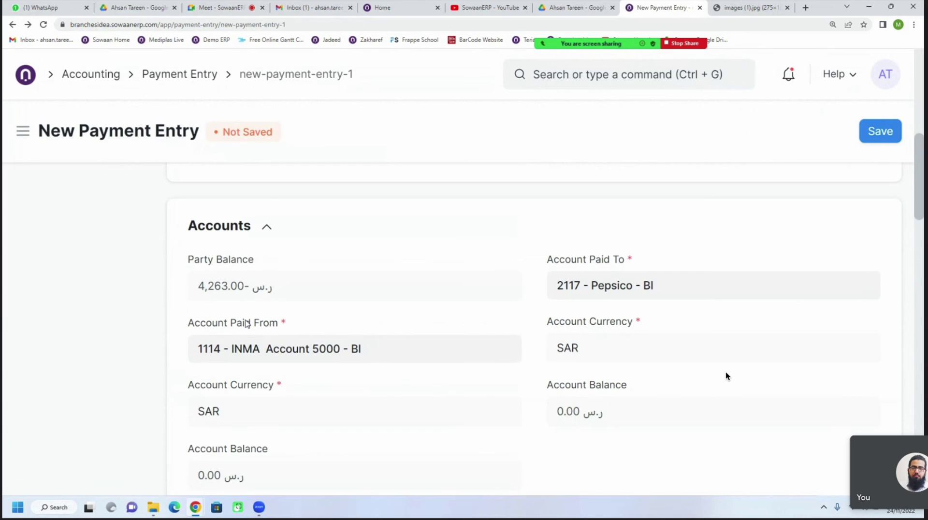
{"action": "left_click_drag", "start_coordinate": [201, 296], "coordinate": [245, 296]}
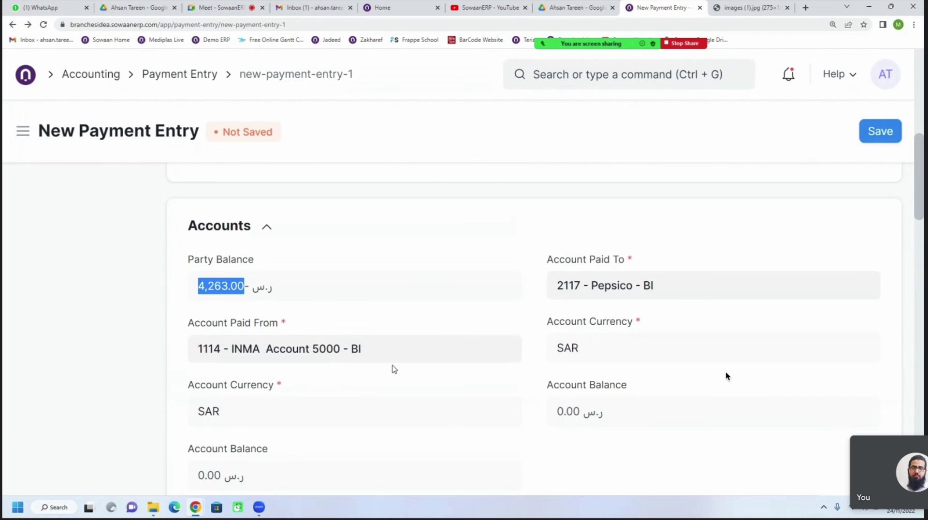
{"action": "scroll", "coordinate": [394, 368], "scroll_direction": "down", "scroll_amount": 1}
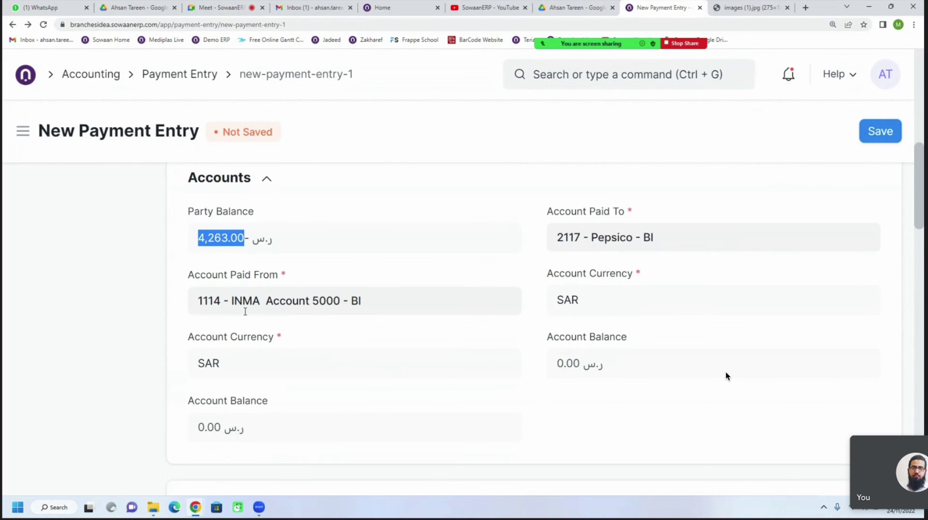
{"action": "left_click", "coordinate": [380, 304]}
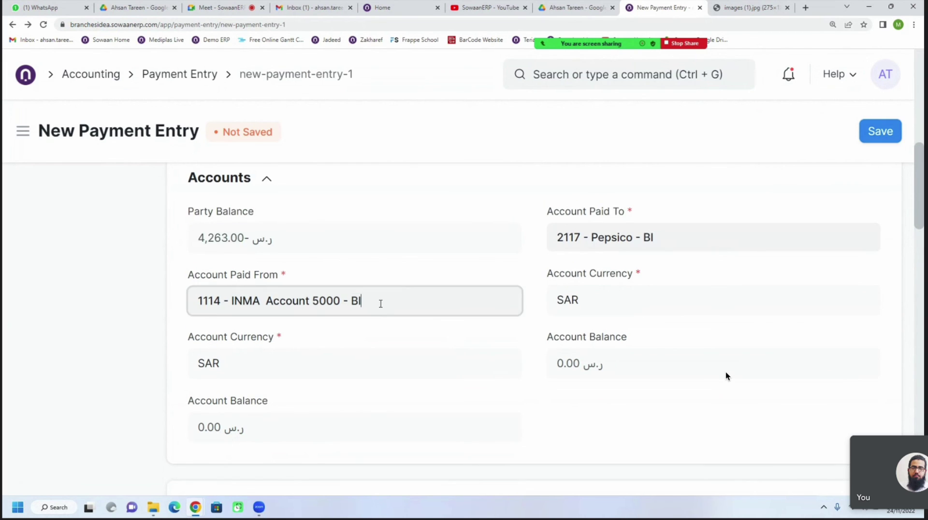
{"action": "key", "text": "ctrl+a"}
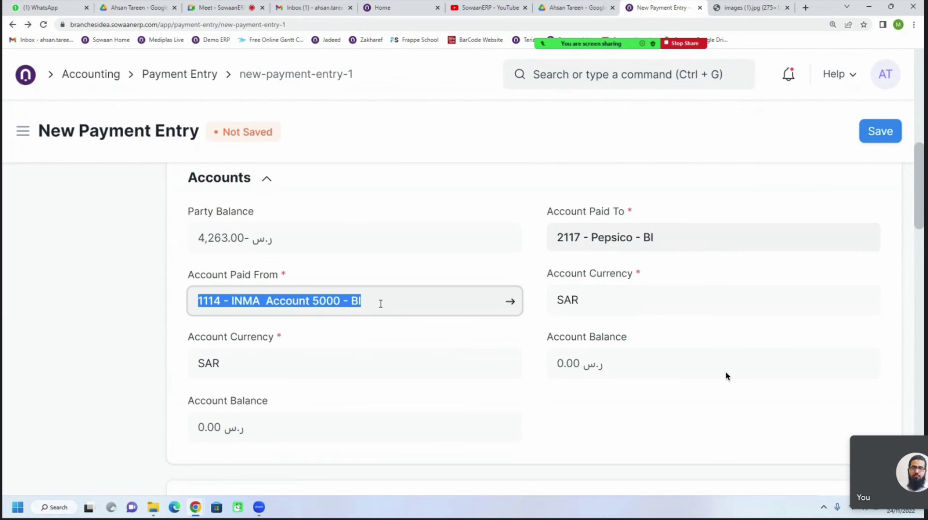
{"action": "scroll", "coordinate": [380, 303], "scroll_direction": "down", "scroll_amount": 1}
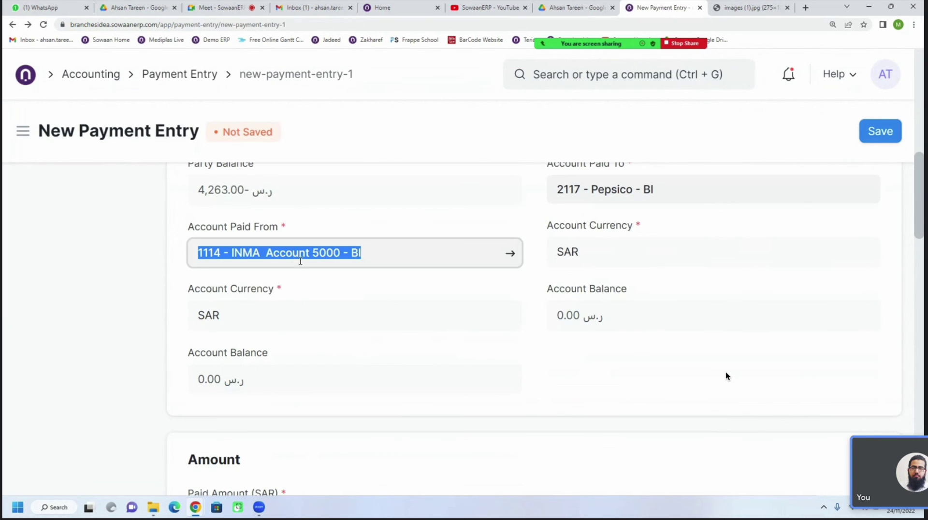
{"action": "scroll", "coordinate": [323, 342], "scroll_direction": "up", "scroll_amount": 1}
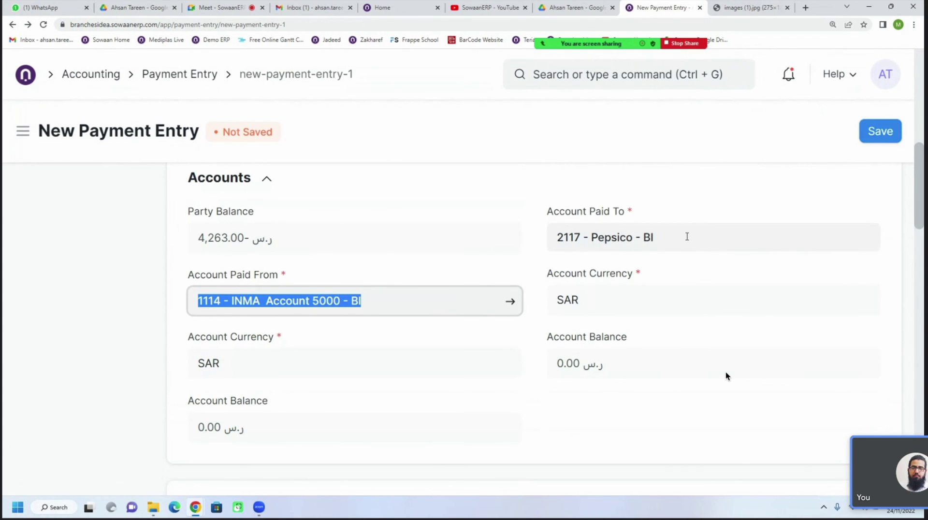
{"action": "left_click_drag", "start_coordinate": [687, 237], "coordinate": [548, 237]}
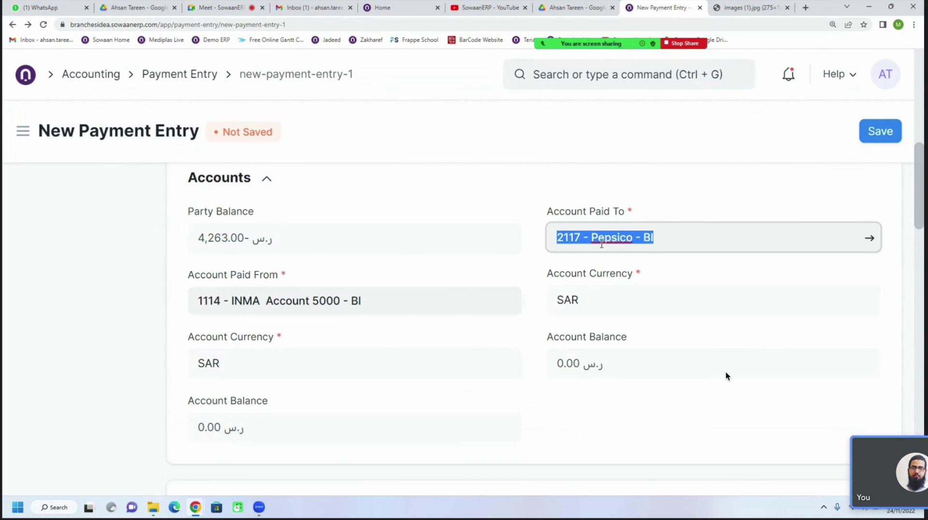
{"action": "left_click_drag", "start_coordinate": [388, 307], "coordinate": [288, 304]}
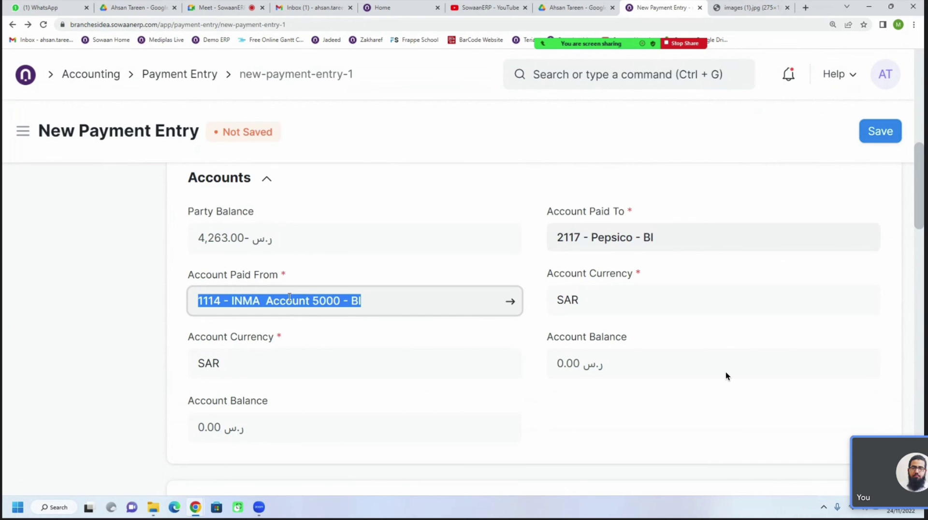
{"action": "left_click_drag", "start_coordinate": [248, 438], "coordinate": [201, 434]}
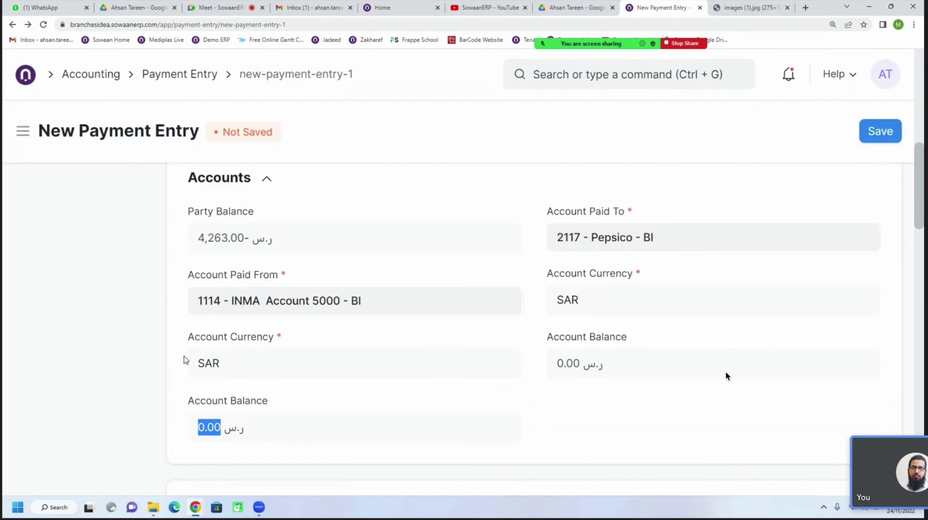
{"action": "left_click", "coordinate": [184, 360]}
{"action": "left_click_drag", "start_coordinate": [654, 239], "coordinate": [553, 246]}
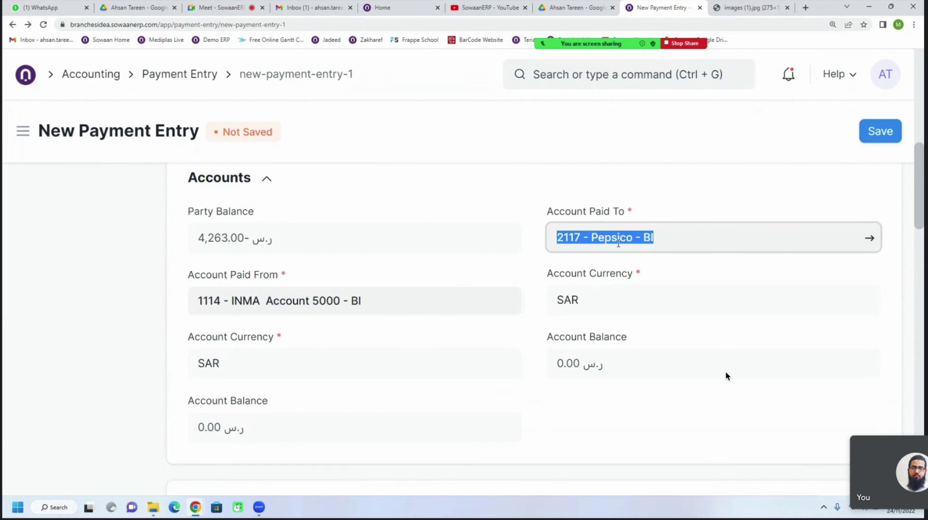
{"action": "left_click_drag", "start_coordinate": [302, 237], "coordinate": [240, 247]}
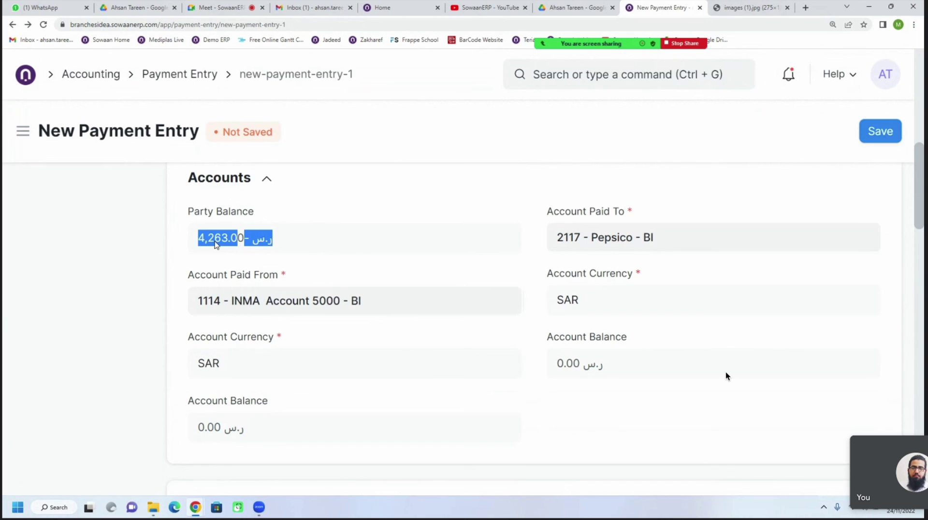
{"action": "left_click_drag", "start_coordinate": [372, 313], "coordinate": [190, 312]}
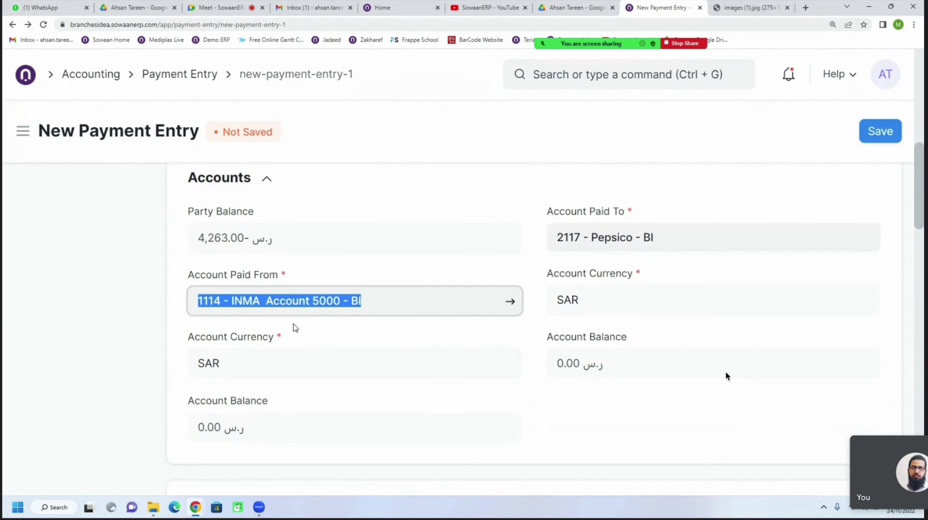
{"action": "left_click_drag", "start_coordinate": [197, 431], "coordinate": [215, 430]}
{"action": "left_click", "coordinate": [220, 431]}
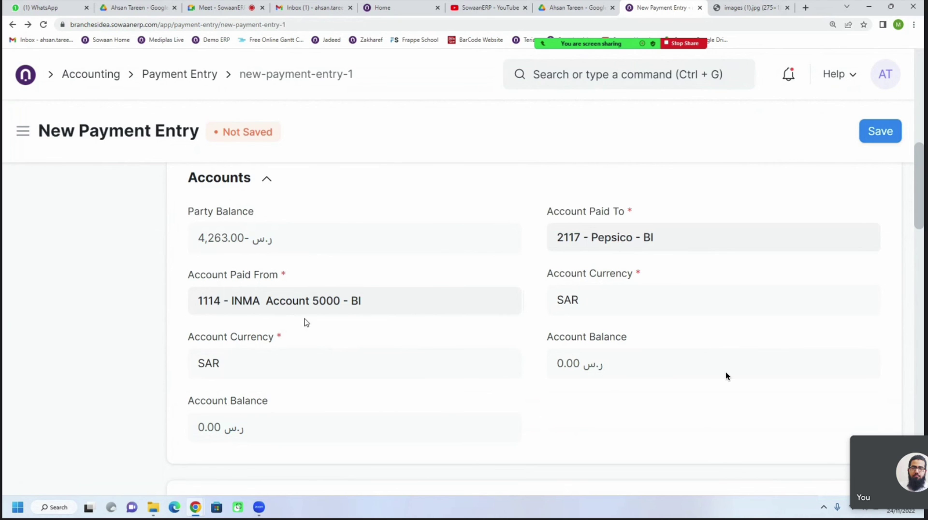
Expand Taxes and Charges and review the 4,263.00 SAR paid and allocated against the invoice
{"action": "scroll", "coordinate": [372, 320], "scroll_direction": "down", "scroll_amount": 5}
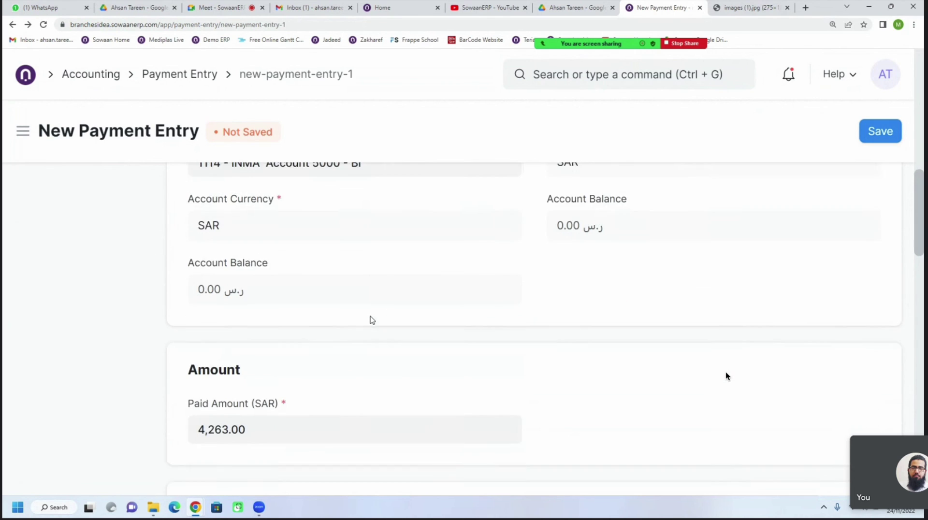
{"action": "scroll", "coordinate": [371, 316], "scroll_direction": "down", "scroll_amount": 3}
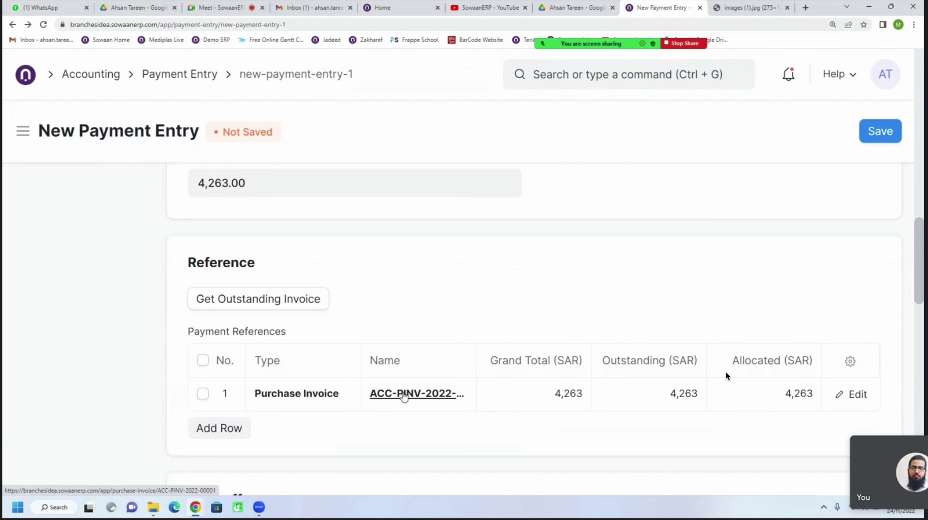
{"action": "scroll", "coordinate": [252, 260], "scroll_direction": "up", "scroll_amount": 2}
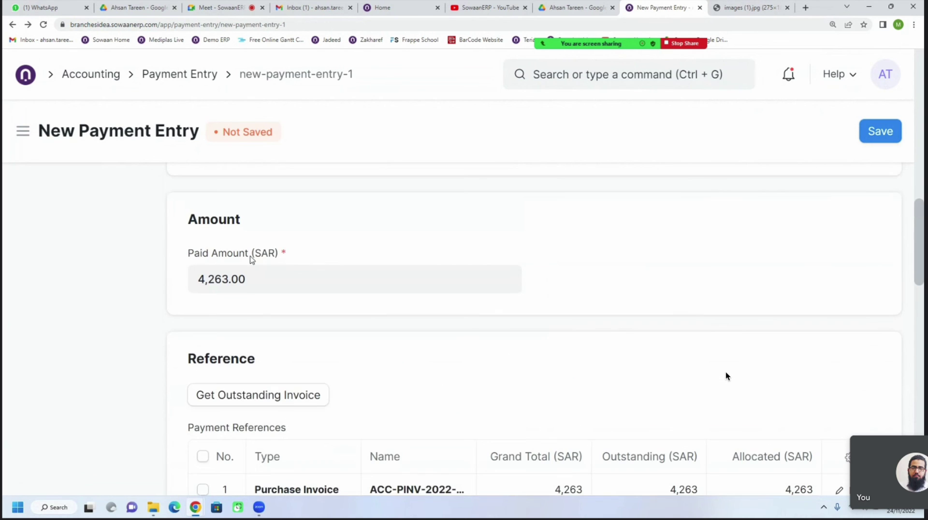
{"action": "scroll", "coordinate": [292, 283], "scroll_direction": "down", "scroll_amount": 2}
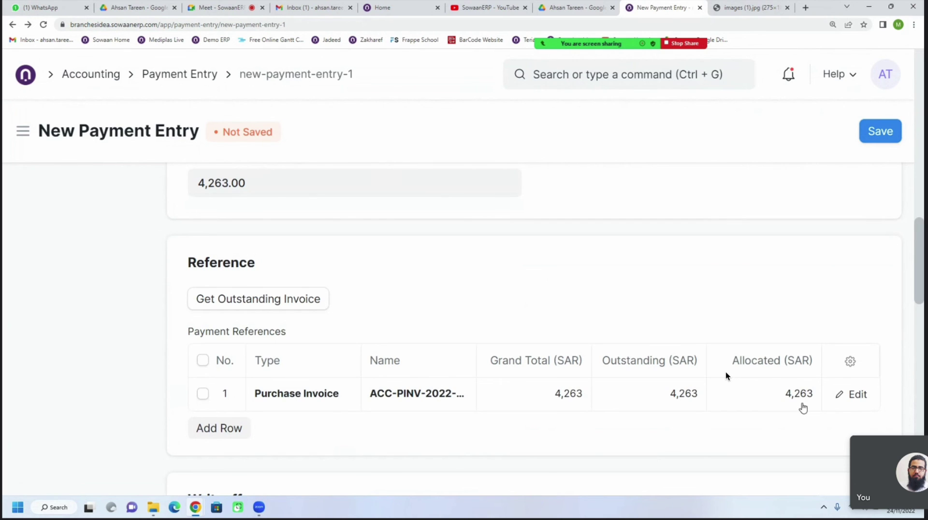
{"action": "scroll", "coordinate": [803, 409], "scroll_direction": "down", "scroll_amount": 1}
{"action": "scroll", "coordinate": [786, 356], "scroll_direction": "down", "scroll_amount": 3}
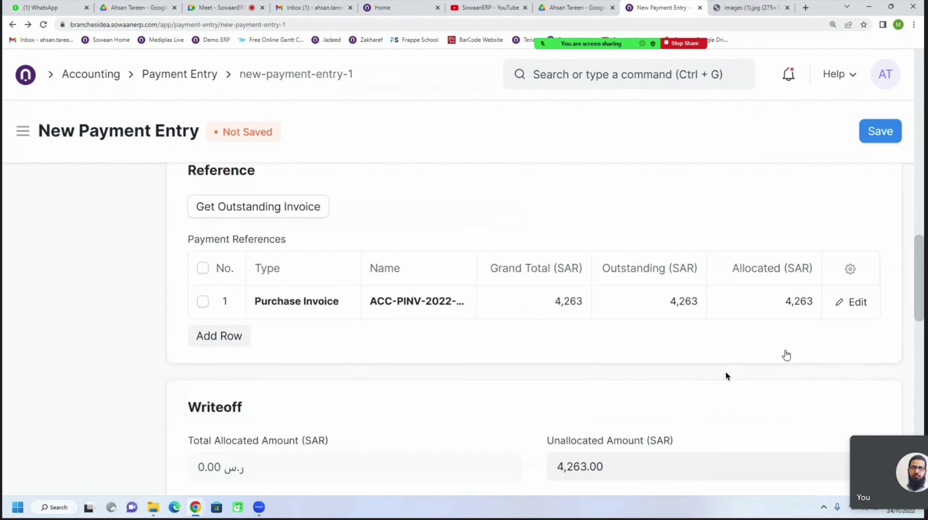
{"action": "scroll", "coordinate": [737, 341], "scroll_direction": "down", "scroll_amount": 1}
{"action": "scroll", "coordinate": [738, 341], "scroll_direction": "down", "scroll_amount": 4}
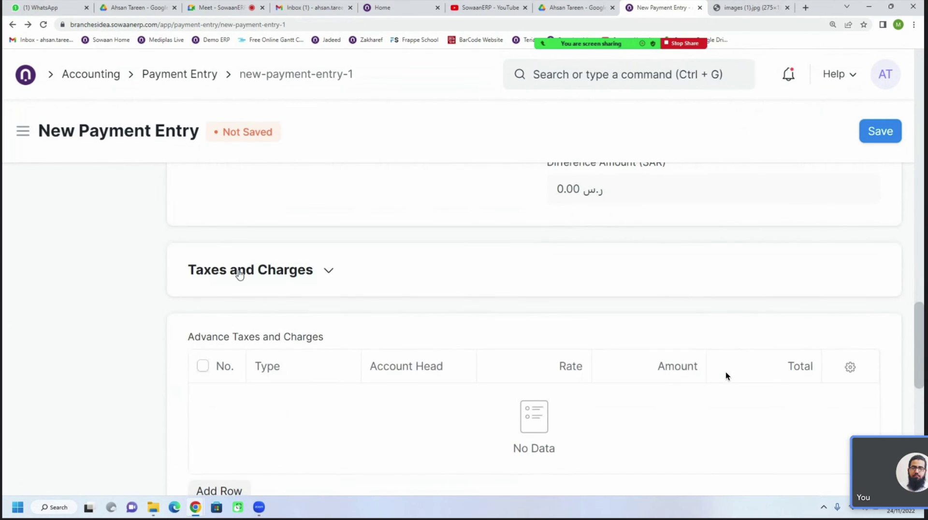
{"action": "left_click", "coordinate": [238, 271]}
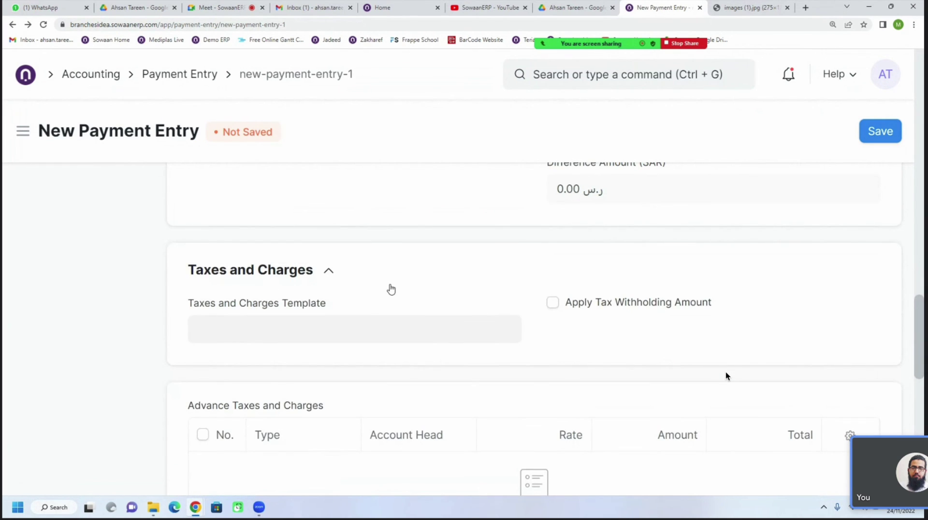
{"action": "scroll", "coordinate": [391, 289], "scroll_direction": "up", "scroll_amount": 10}
{"action": "scroll", "coordinate": [391, 289], "scroll_direction": "down", "scroll_amount": 2}
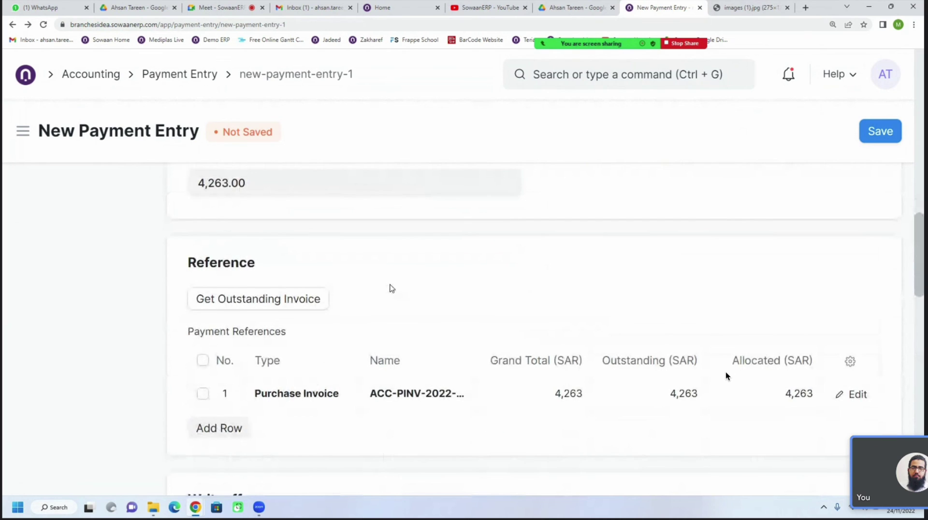
{"action": "scroll", "coordinate": [392, 289], "scroll_direction": "up", "scroll_amount": 6}
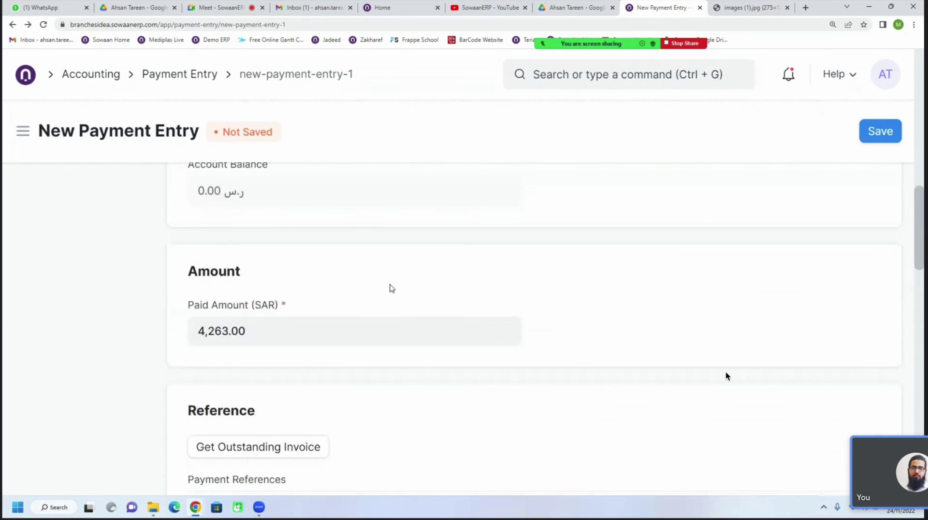
Leave the payment via the Payment Entry list and reopen Pepsico invoice ACC-PINV-2022-00001
{"action": "left_click", "coordinate": [173, 79]}
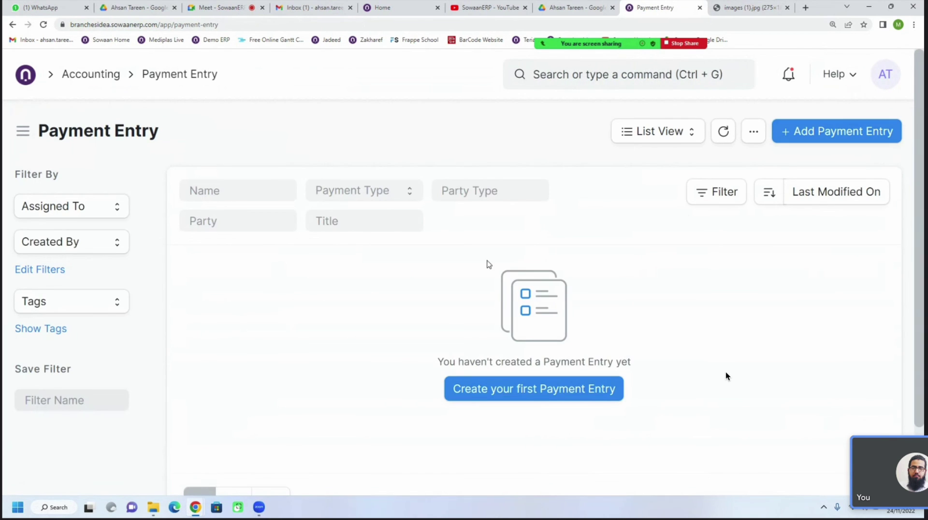
{"action": "left_click", "coordinate": [723, 137]}
{"action": "left_click", "coordinate": [90, 74]}
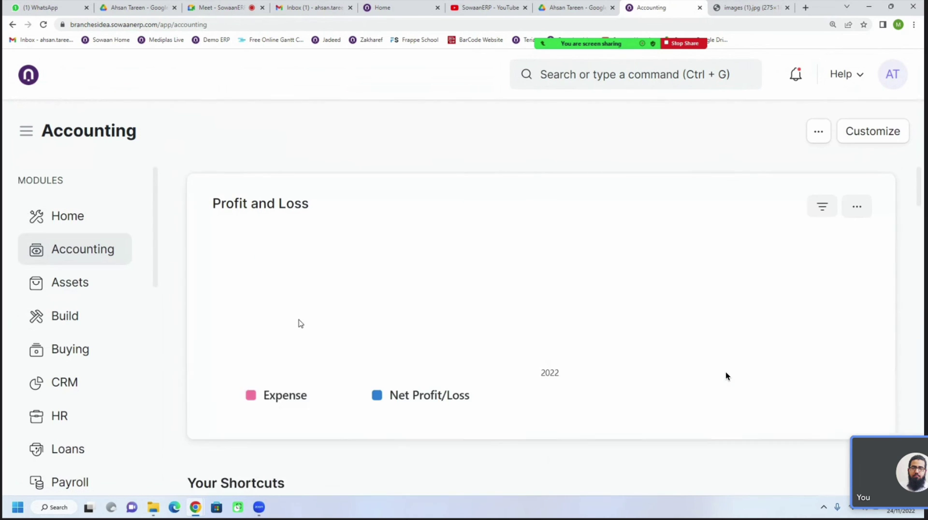
{"action": "scroll", "coordinate": [726, 376], "scroll_direction": "down", "scroll_amount": 2}
{"action": "scroll", "coordinate": [299, 320], "scroll_direction": "down", "scroll_amount": 3}
{"action": "left_click", "coordinate": [295, 351]}
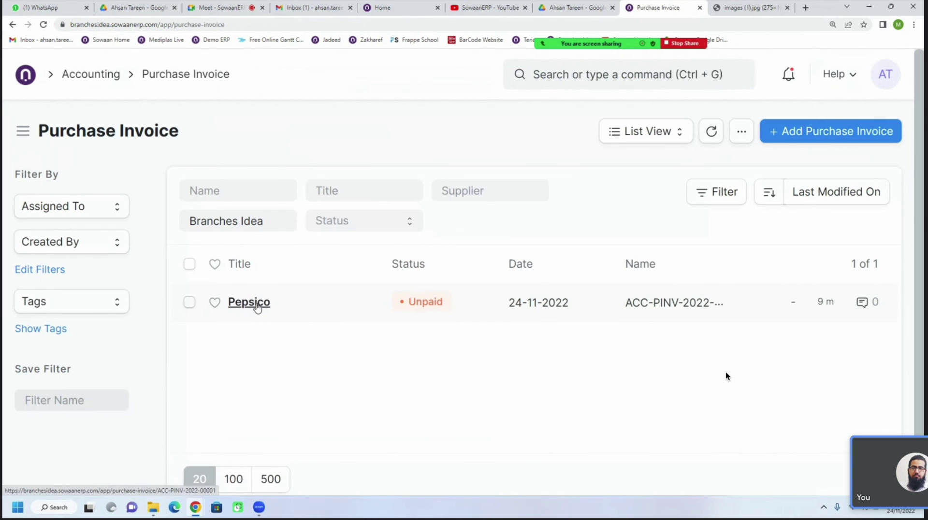
{"action": "left_click", "coordinate": [255, 304]}
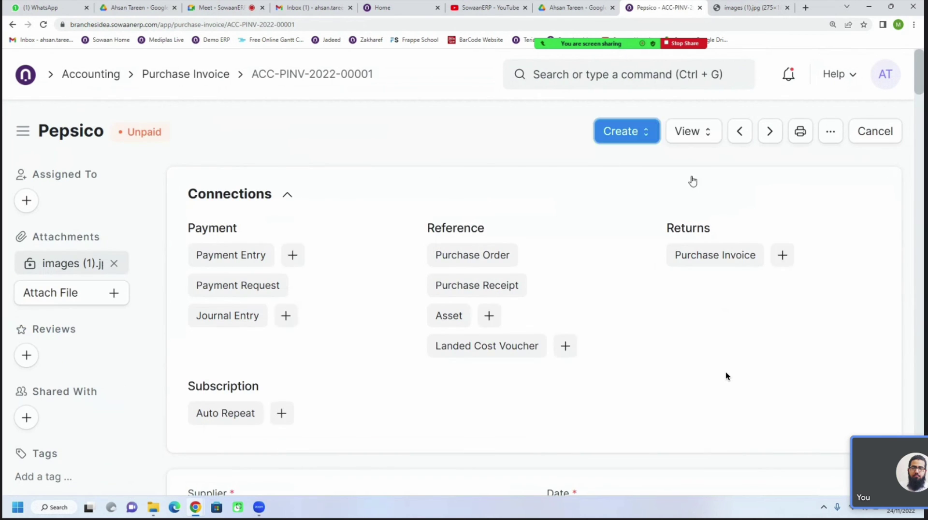
Create a Payment from the Pepsico invoice with Wire Transfer as the mode of payment
{"action": "left_click", "coordinate": [650, 134]}
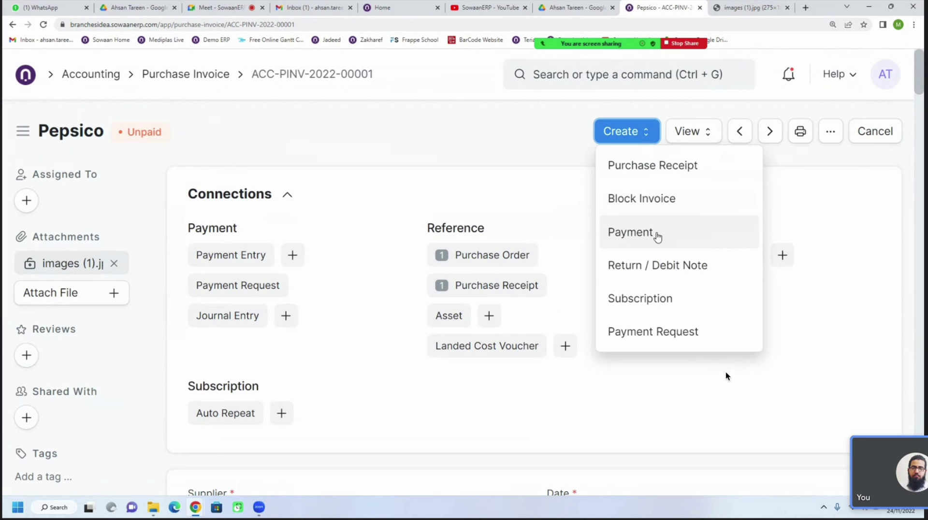
{"action": "left_click", "coordinate": [650, 236]}
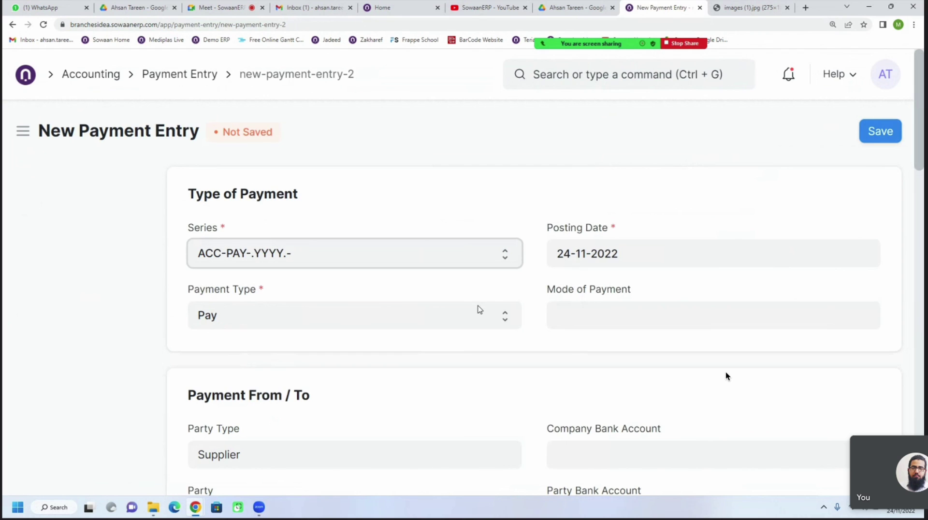
{"action": "left_click", "coordinate": [597, 326]}
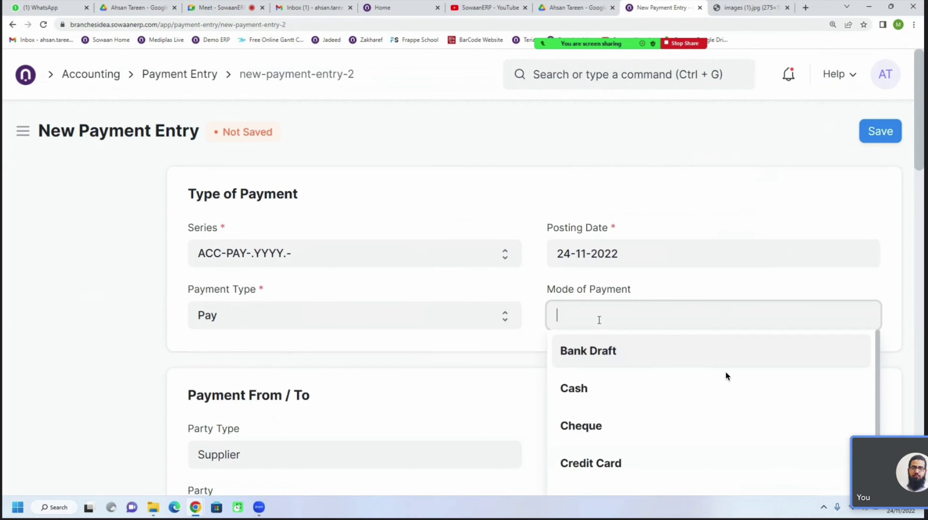
{"action": "scroll", "coordinate": [594, 290], "scroll_direction": "down", "scroll_amount": 2}
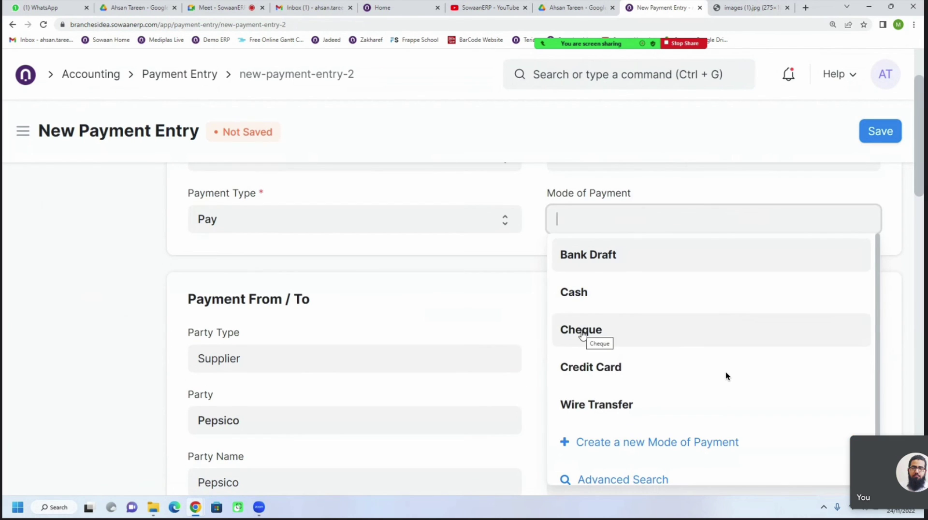
{"action": "left_click", "coordinate": [588, 415]}
Expand Accounts, check the paid-from account and the 4,263.00 allocated to the invoice
{"action": "scroll", "coordinate": [521, 352], "scroll_direction": "down", "scroll_amount": 6}
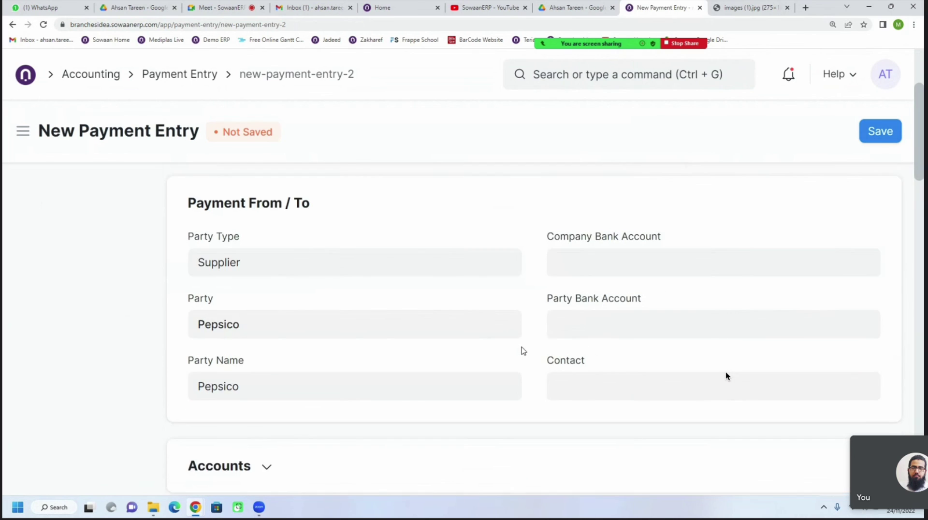
{"action": "left_click", "coordinate": [248, 273]}
{"action": "scroll", "coordinate": [248, 273], "scroll_direction": "down", "scroll_amount": 2}
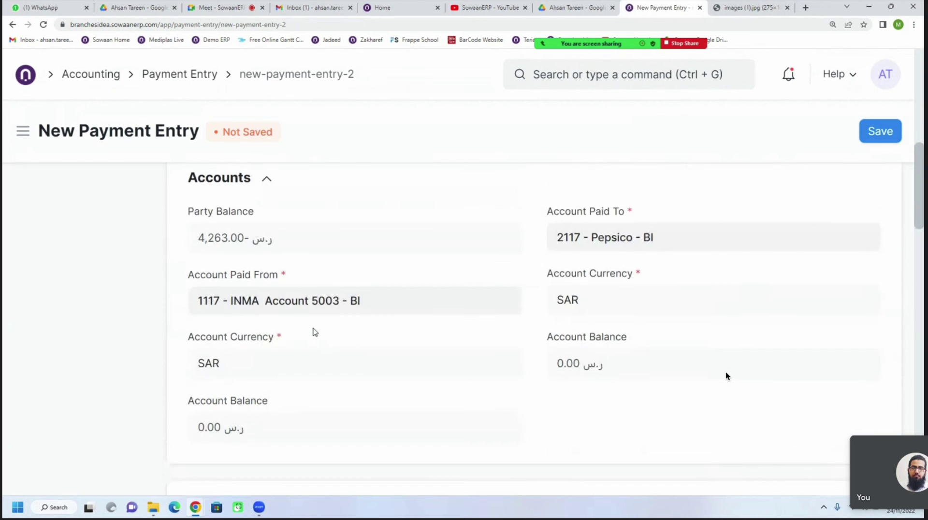
{"action": "left_click", "coordinate": [399, 307]}
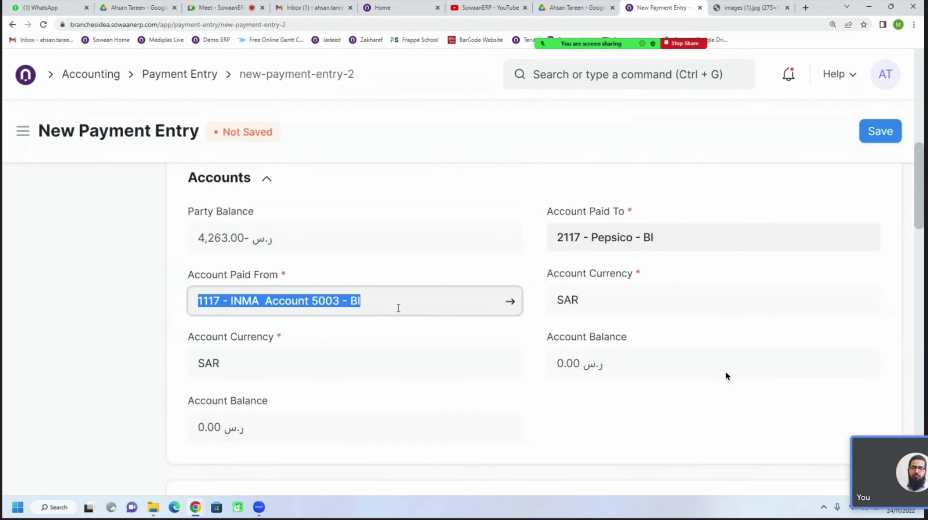
{"action": "scroll", "coordinate": [413, 340], "scroll_direction": "down", "scroll_amount": 7}
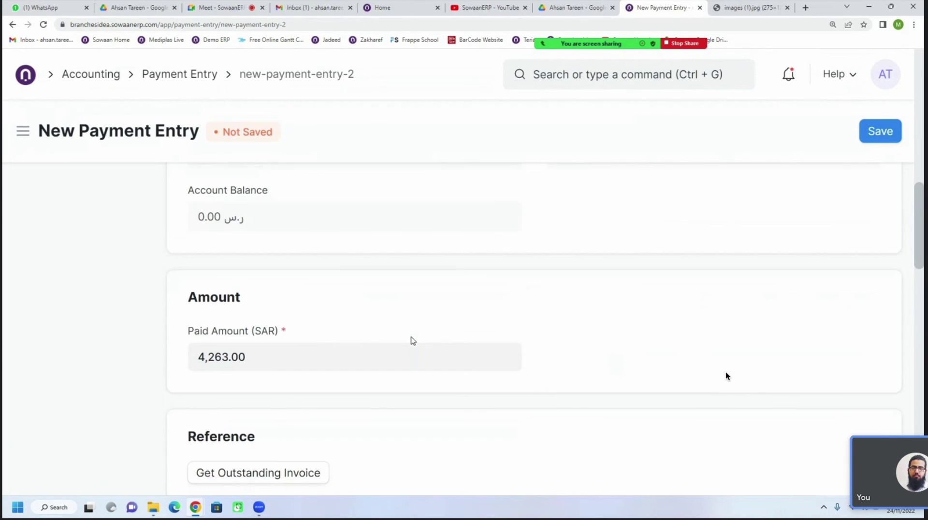
{"action": "scroll", "coordinate": [413, 340], "scroll_direction": "down", "scroll_amount": 1}
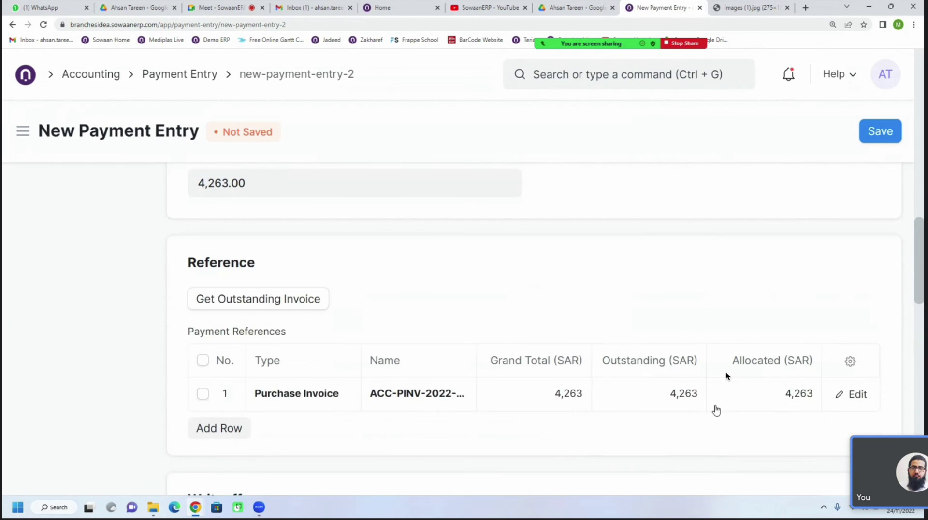
{"action": "left_click", "coordinate": [768, 400]}
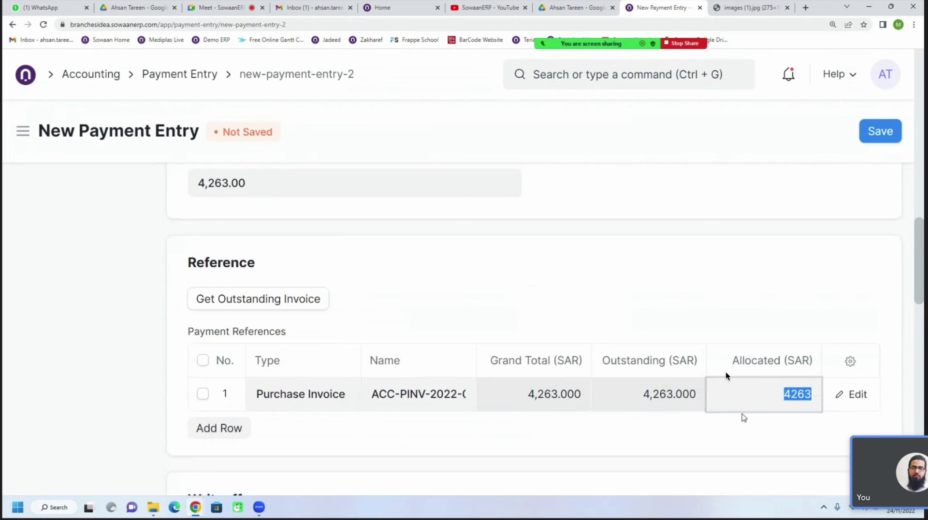
{"action": "scroll", "coordinate": [747, 417], "scroll_direction": "down", "scroll_amount": 1}
{"action": "scroll", "coordinate": [726, 376], "scroll_direction": "up", "scroll_amount": 1}
Fill cheque/reference number 32323 with today's 24-11-2022 date and save the payment as draft
{"action": "left_click", "coordinate": [879, 133]}
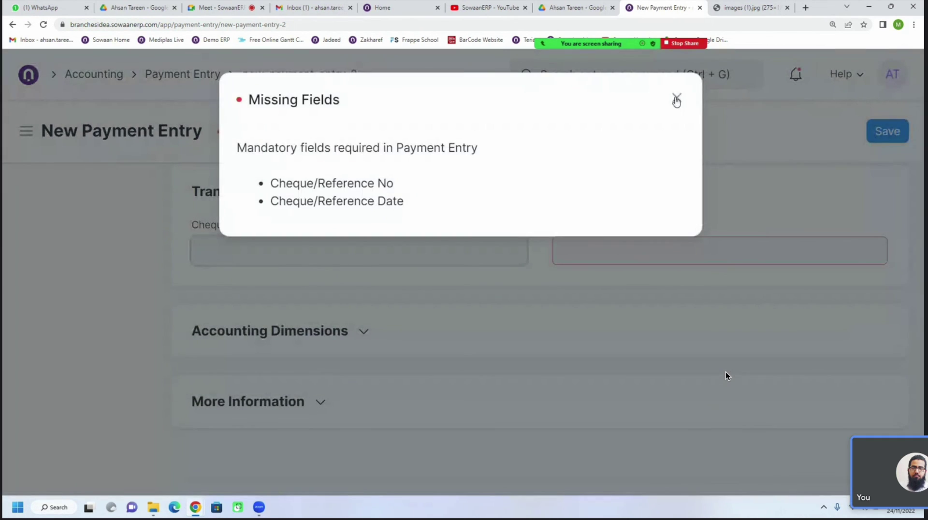
{"action": "left_click", "coordinate": [676, 98]}
{"action": "left_click", "coordinate": [251, 249]}
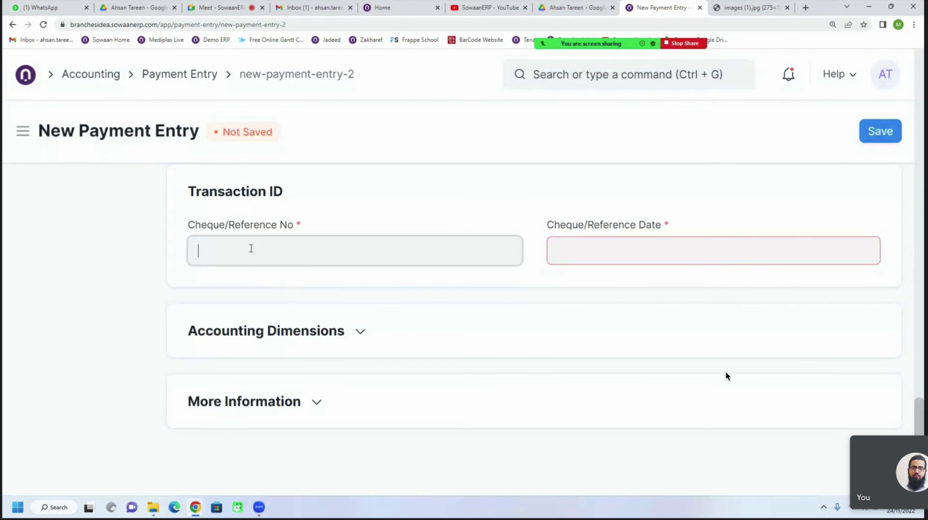
{"action": "type", "text": "32323"}
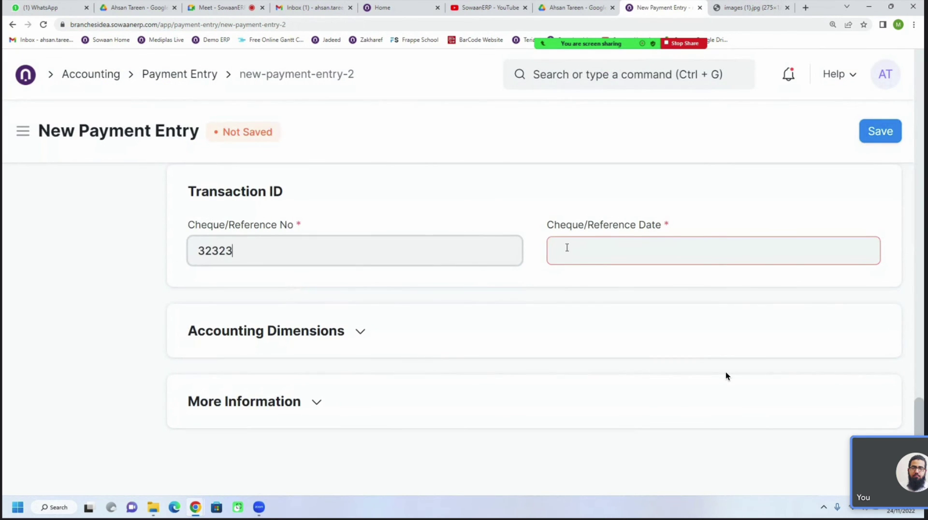
{"action": "left_click", "coordinate": [592, 248]}
{"action": "scroll", "coordinate": [640, 486], "scroll_direction": "down", "scroll_amount": 1}
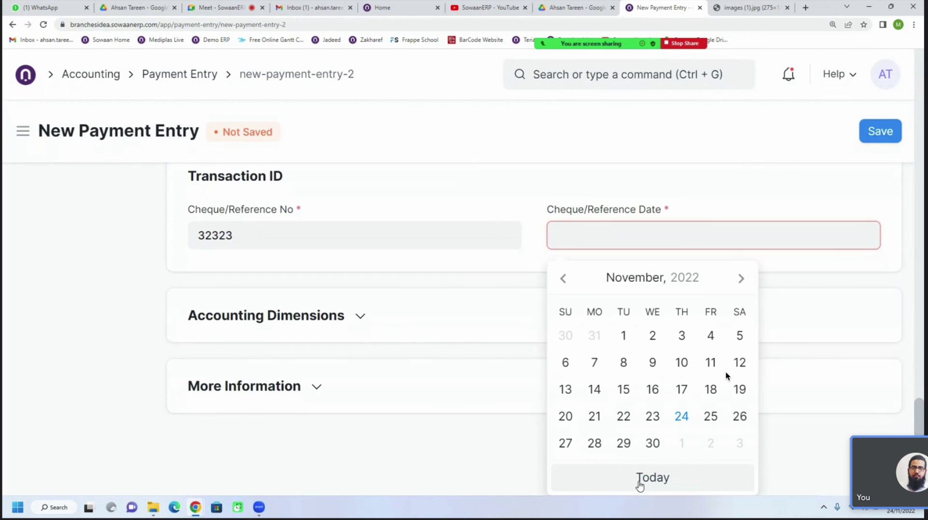
{"action": "left_click", "coordinate": [640, 485]}
{"action": "left_click", "coordinate": [248, 253]}
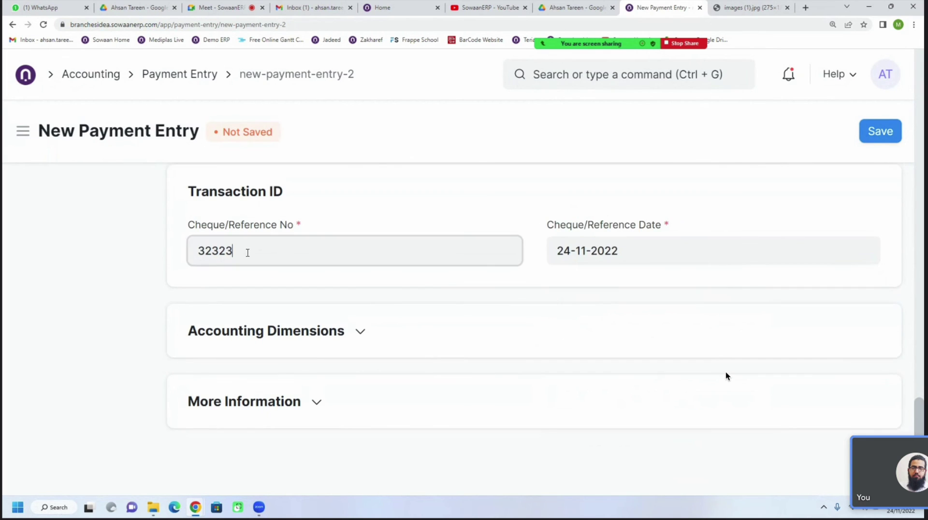
{"action": "double_click", "coordinate": [248, 253]}
{"action": "double_click", "coordinate": [606, 250]}
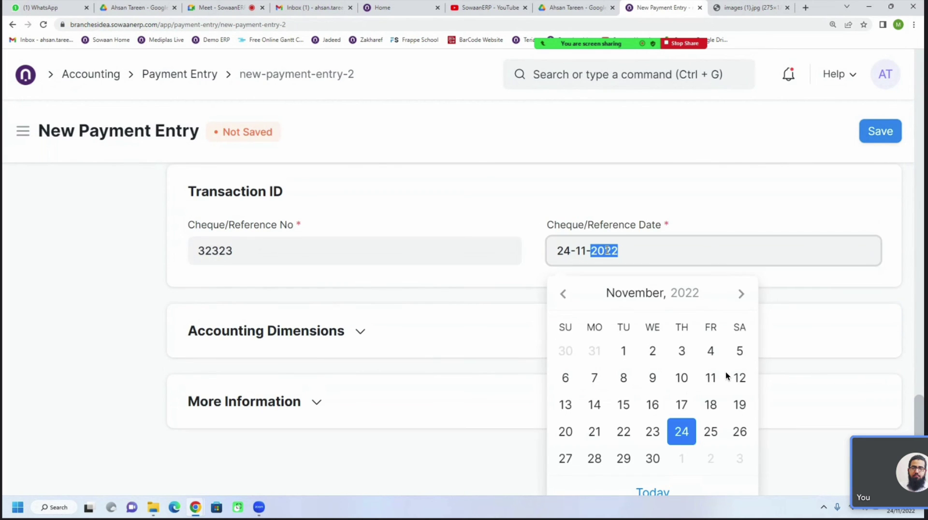
{"action": "left_click", "coordinate": [691, 205]}
{"action": "left_click", "coordinate": [870, 141]}
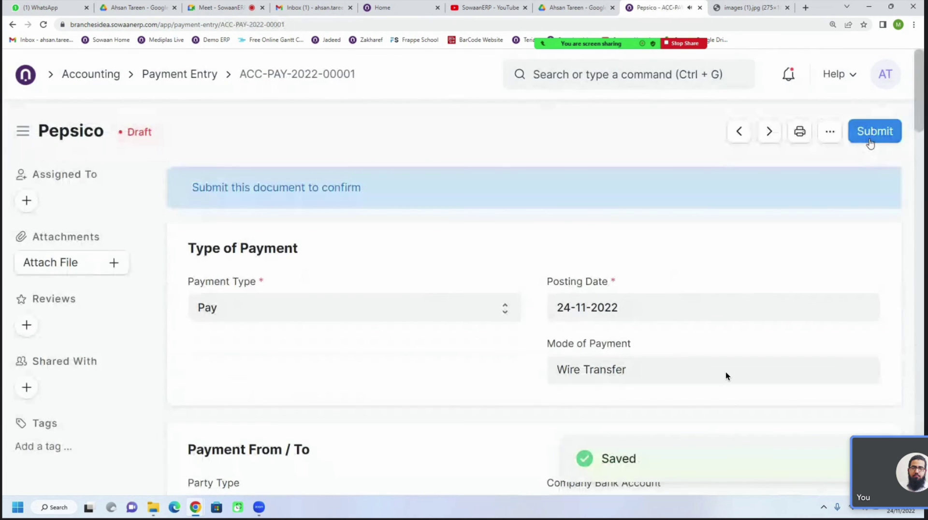
Expand Accounts on draft ACC-PAY-2022-00001 to review its paid-from and paid-to accounts
{"action": "scroll", "coordinate": [501, 347], "scroll_direction": "down", "scroll_amount": 3}
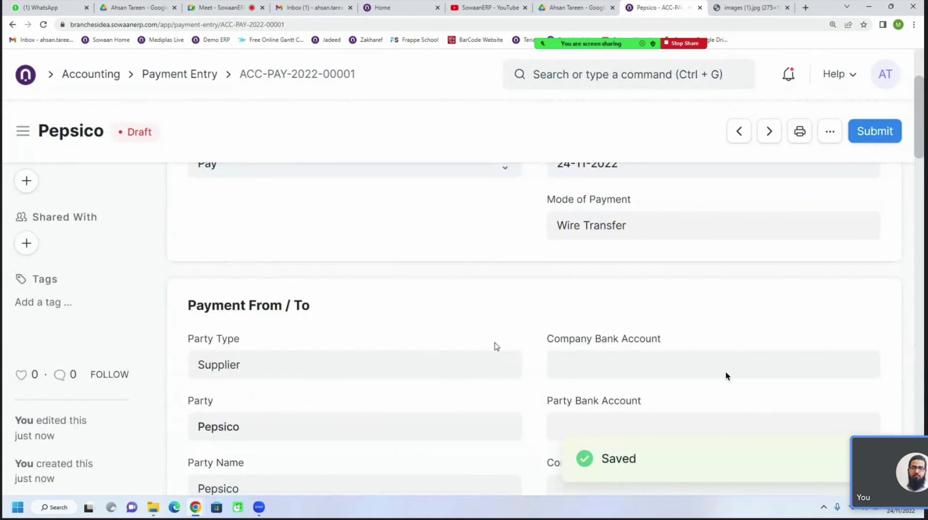
{"action": "scroll", "coordinate": [497, 346], "scroll_direction": "down", "scroll_amount": 7}
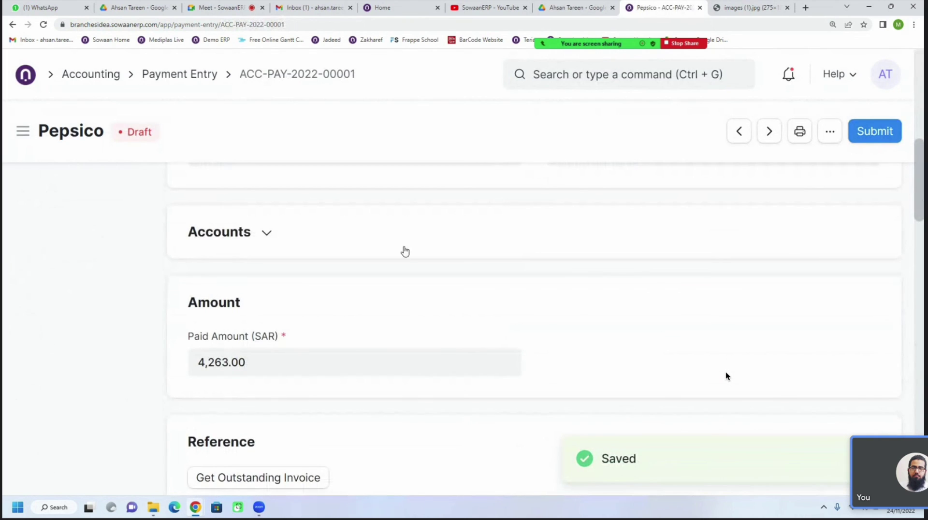
{"action": "left_click", "coordinate": [263, 235]}
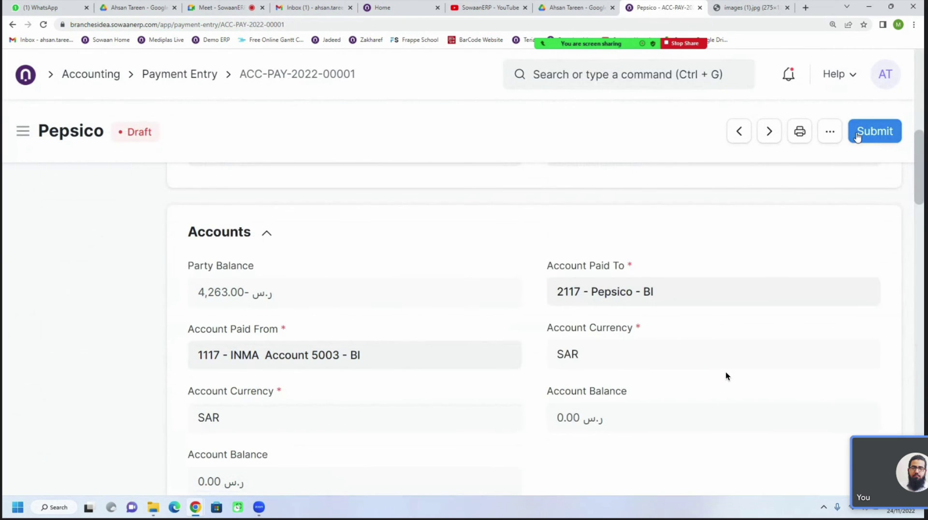
{"action": "scroll", "coordinate": [544, 341], "scroll_direction": "up", "scroll_amount": 10}
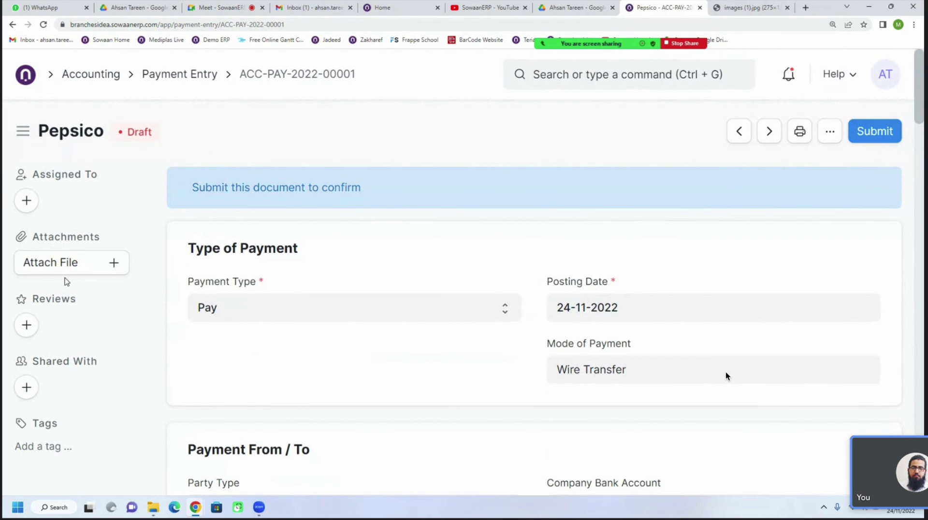
Upload SowaanERP_UAT (1).docx from this computer as an attachment to payment entry ACC-PAY-2022-00001
{"action": "left_click", "coordinate": [121, 269]}
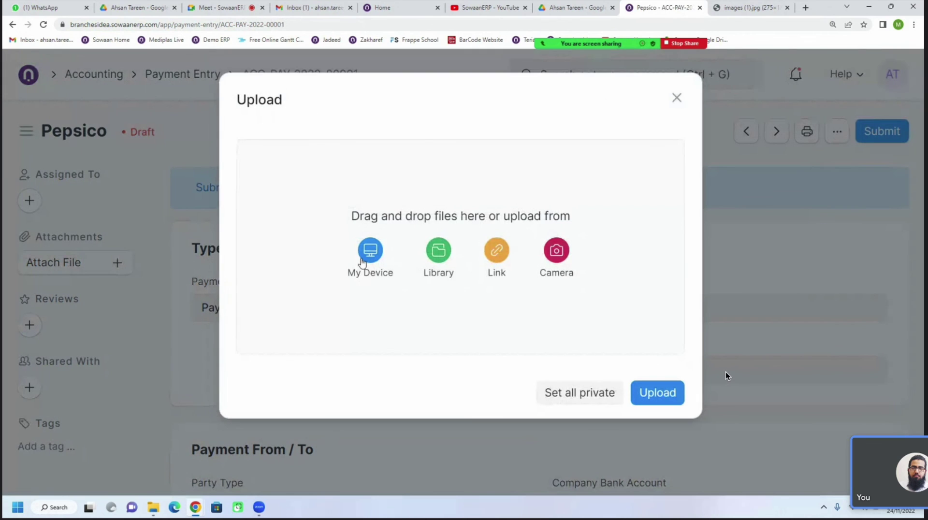
{"action": "left_click", "coordinate": [369, 249]}
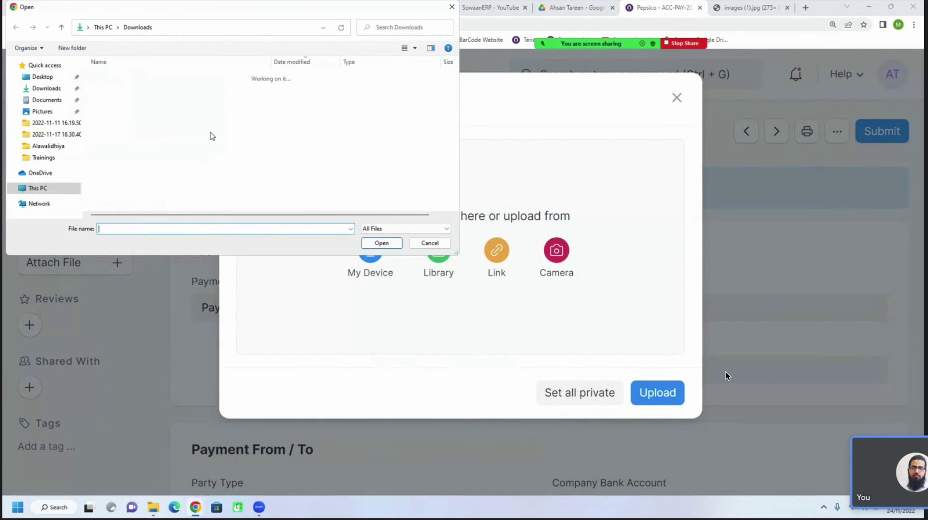
{"action": "double_click", "coordinate": [126, 89]}
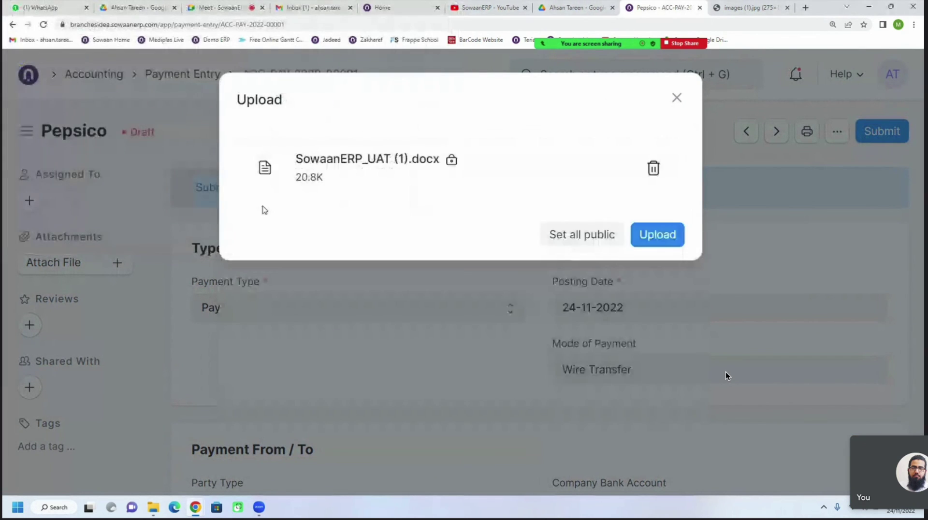
{"action": "left_click", "coordinate": [657, 234]}
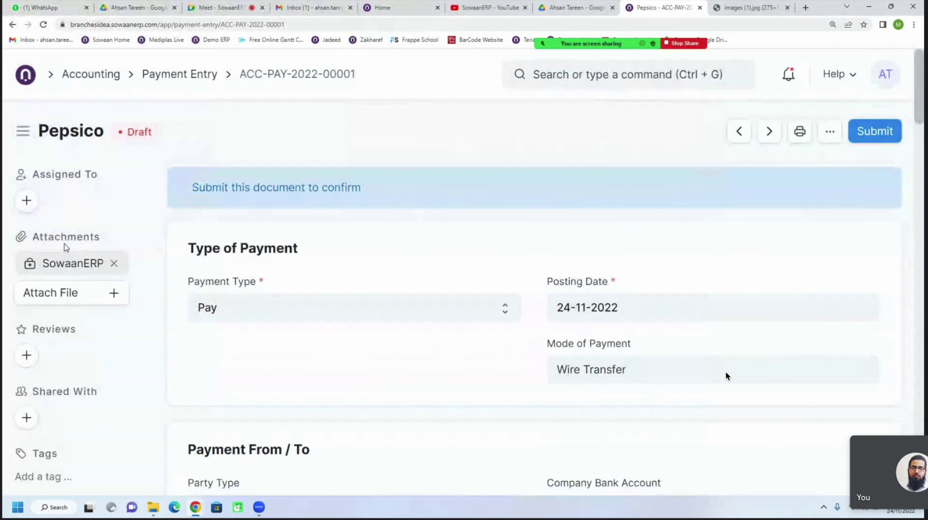
{"action": "left_click", "coordinate": [115, 266]}
{"action": "left_click", "coordinate": [665, 202]}
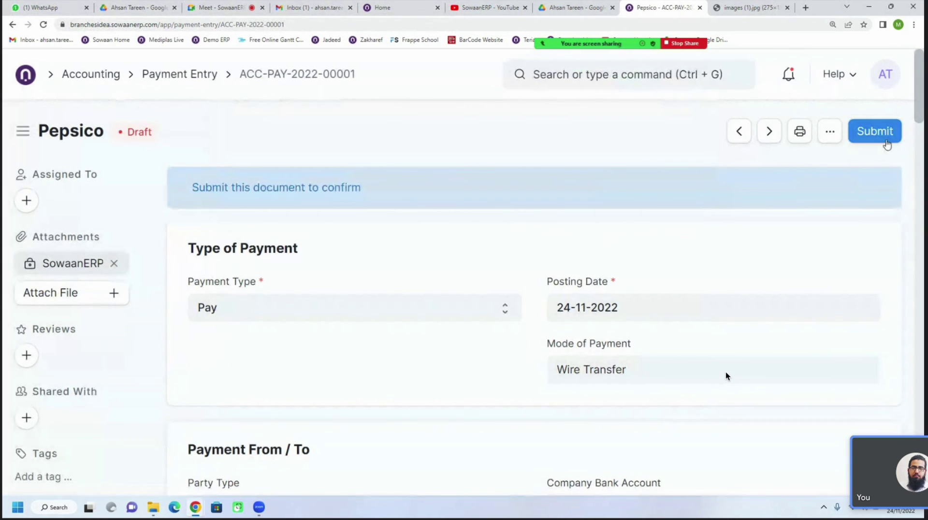
Submit the Pepsico payment entry ACC-PAY-2022-00001, confirming the permanent submission with Yes
{"action": "left_click", "coordinate": [874, 131]}
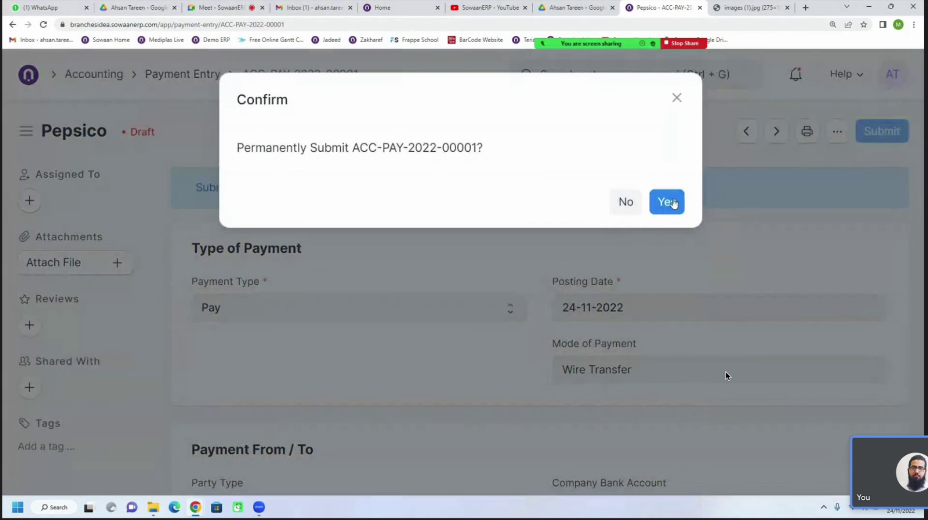
{"action": "left_click", "coordinate": [672, 201]}
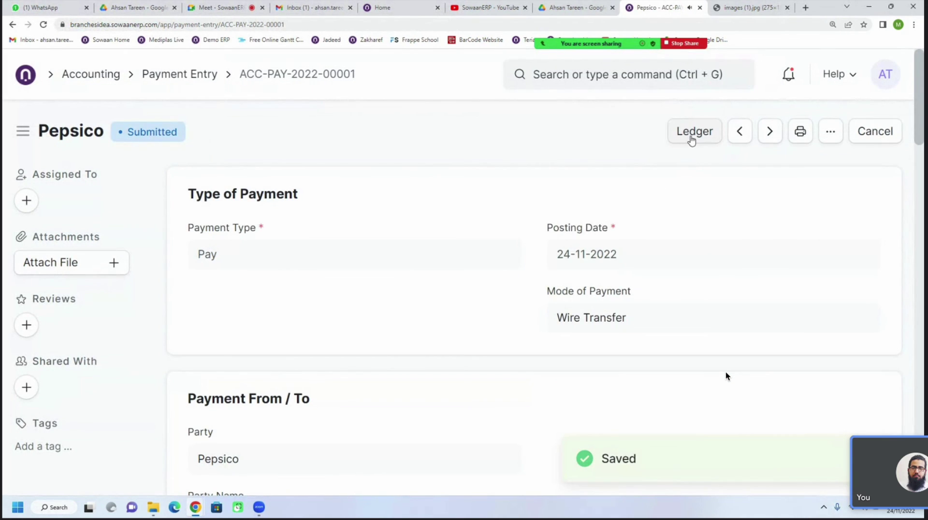
{"action": "left_click", "coordinate": [830, 132]}
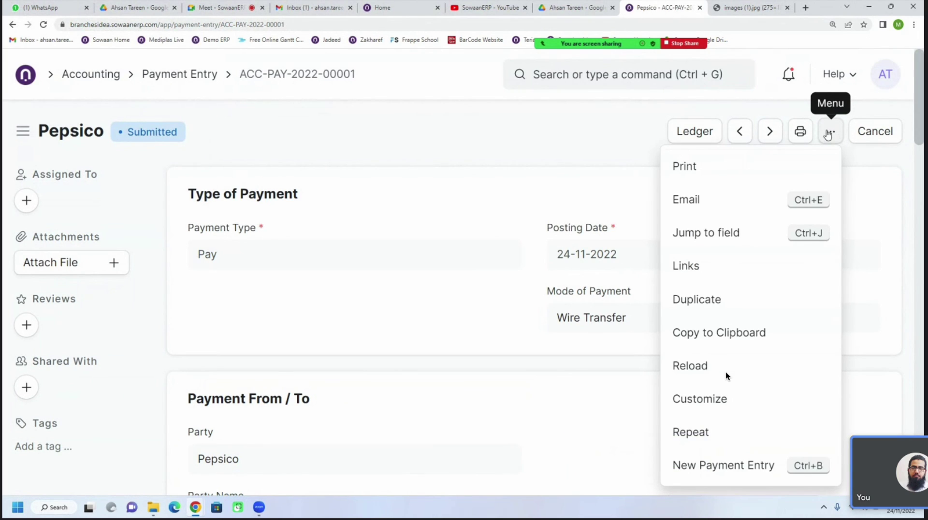
{"action": "left_click", "coordinate": [579, 149]}
Open the payment's print preview and review the English printout
{"action": "left_click", "coordinate": [800, 133]}
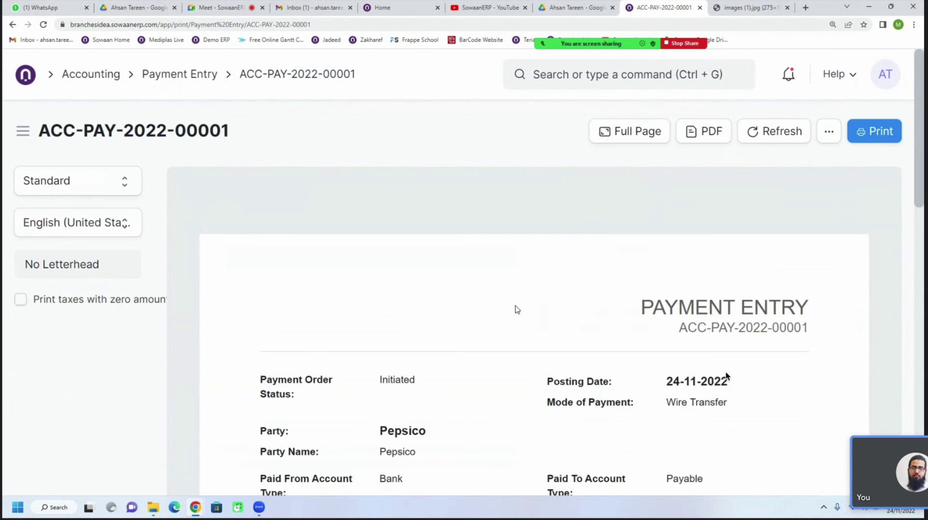
{"action": "scroll", "coordinate": [517, 309], "scroll_direction": "down", "scroll_amount": 2}
{"action": "scroll", "coordinate": [516, 309], "scroll_direction": "down", "scroll_amount": 5}
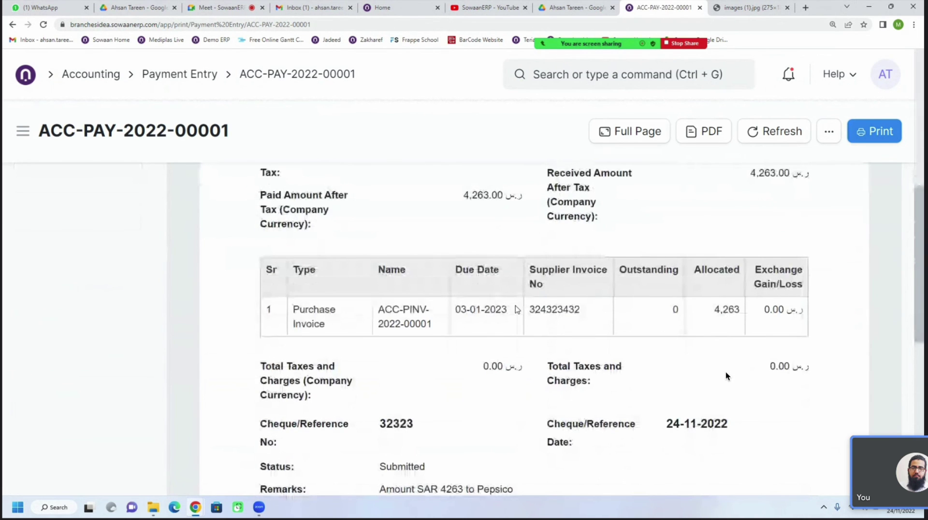
{"action": "scroll", "coordinate": [517, 309], "scroll_direction": "down", "scroll_amount": 2}
{"action": "scroll", "coordinate": [516, 309], "scroll_direction": "down", "scroll_amount": 3}
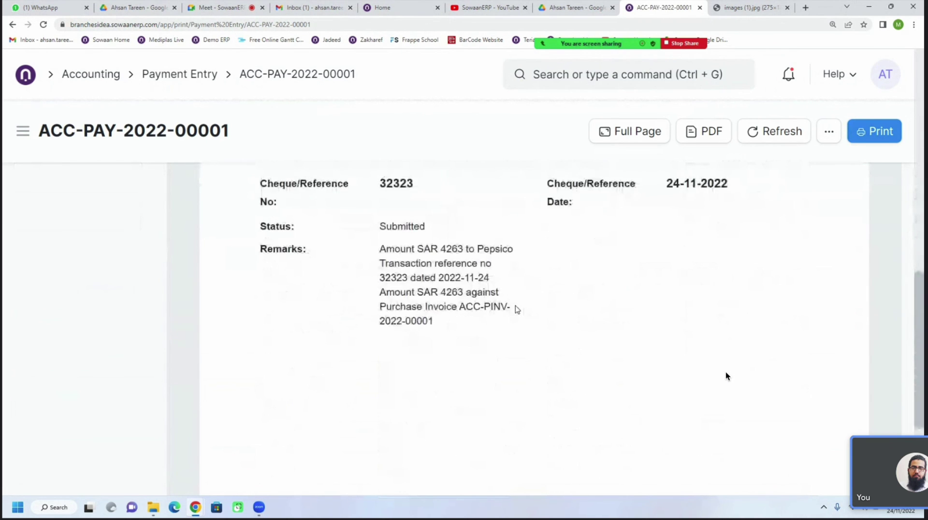
{"action": "scroll", "coordinate": [516, 309], "scroll_direction": "down", "scroll_amount": 3}
{"action": "scroll", "coordinate": [517, 310], "scroll_direction": "up", "scroll_amount": 6}
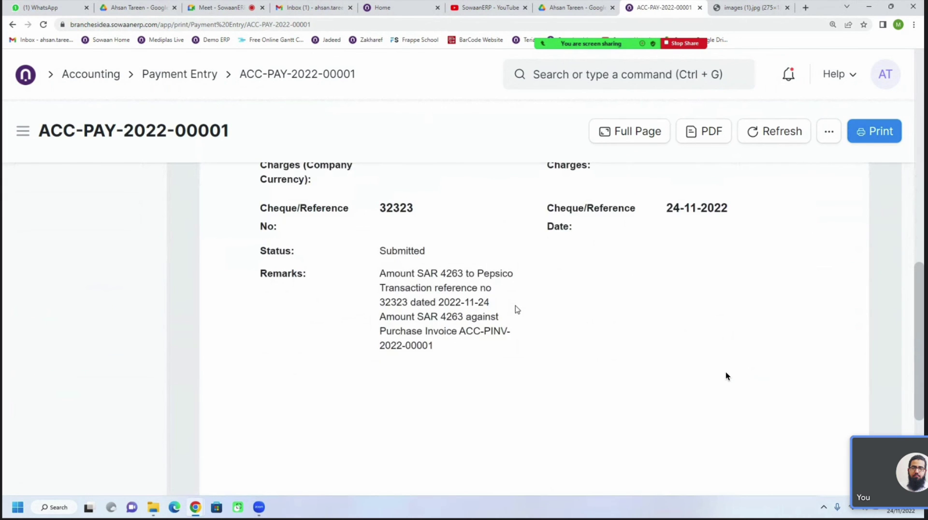
{"action": "scroll", "coordinate": [517, 310], "scroll_direction": "up", "scroll_amount": 3}
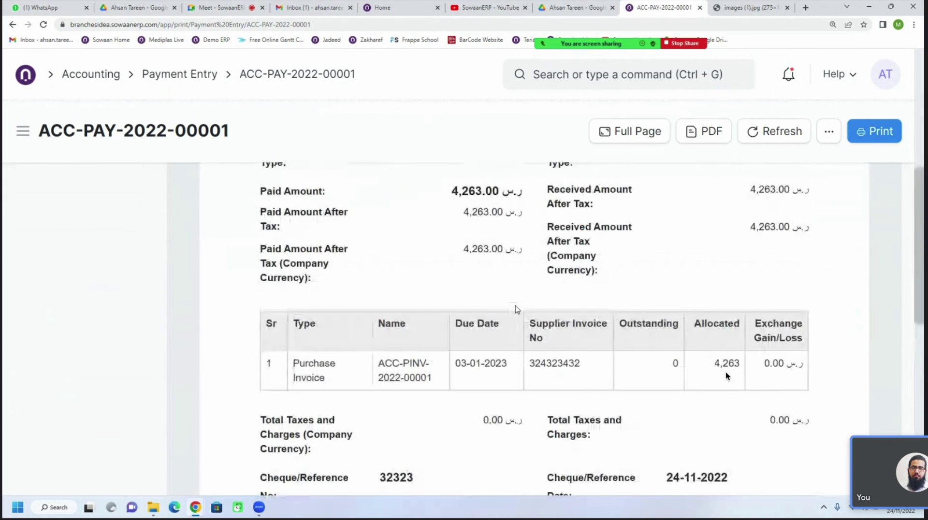
{"action": "scroll", "coordinate": [517, 309], "scroll_direction": "up", "scroll_amount": 5}
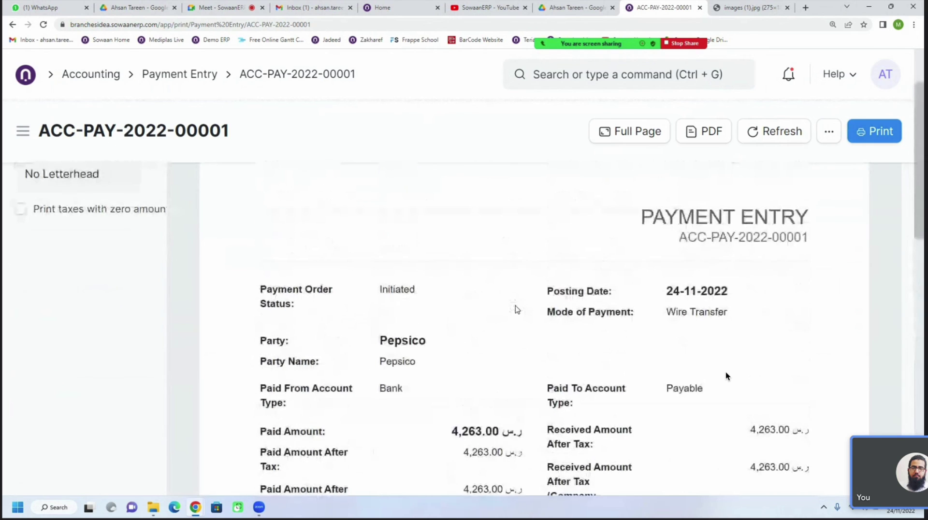
{"action": "scroll", "coordinate": [516, 309], "scroll_direction": "down", "scroll_amount": 1}
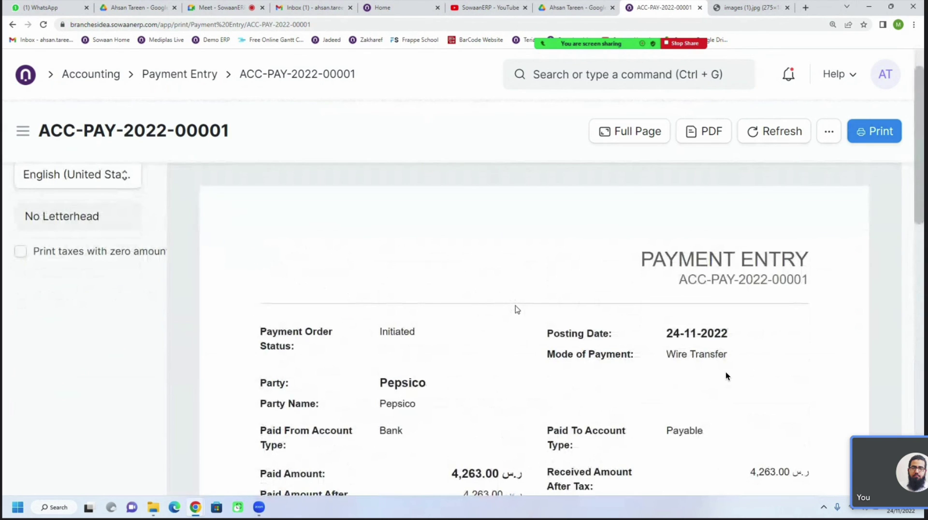
{"action": "scroll", "coordinate": [517, 310], "scroll_direction": "up", "scroll_amount": 1}
Switch the print preview to Arabic (العربية), then return to the refreshed Payment Entry list
{"action": "left_click", "coordinate": [86, 226]}
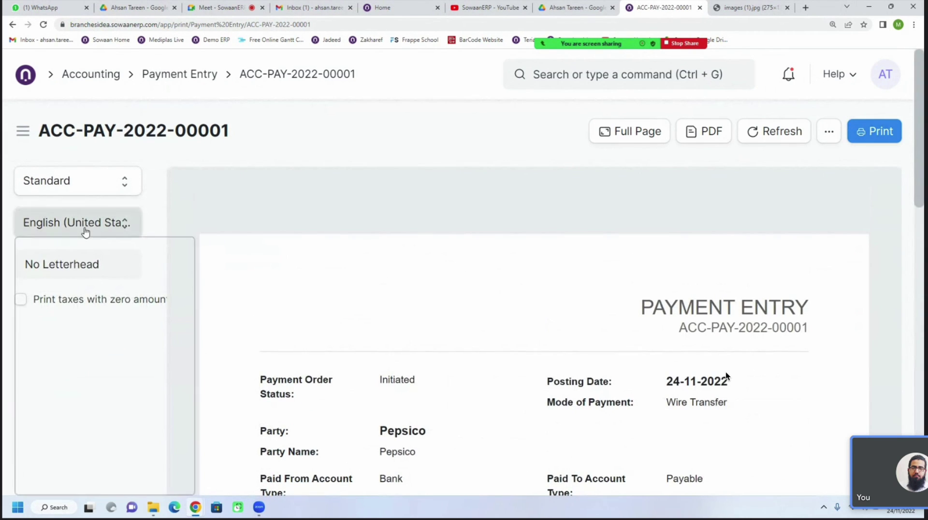
{"action": "left_click", "coordinate": [65, 290]}
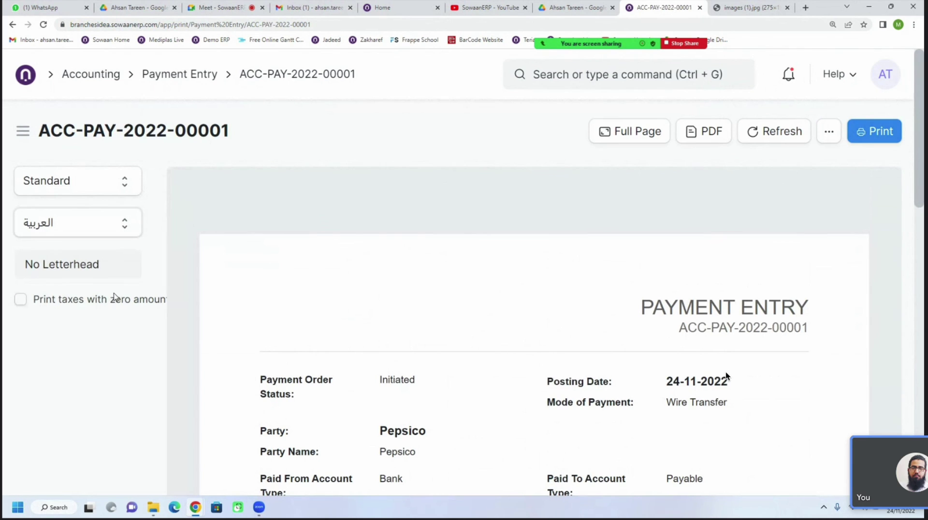
{"action": "scroll", "coordinate": [525, 332], "scroll_direction": "down", "scroll_amount": 2}
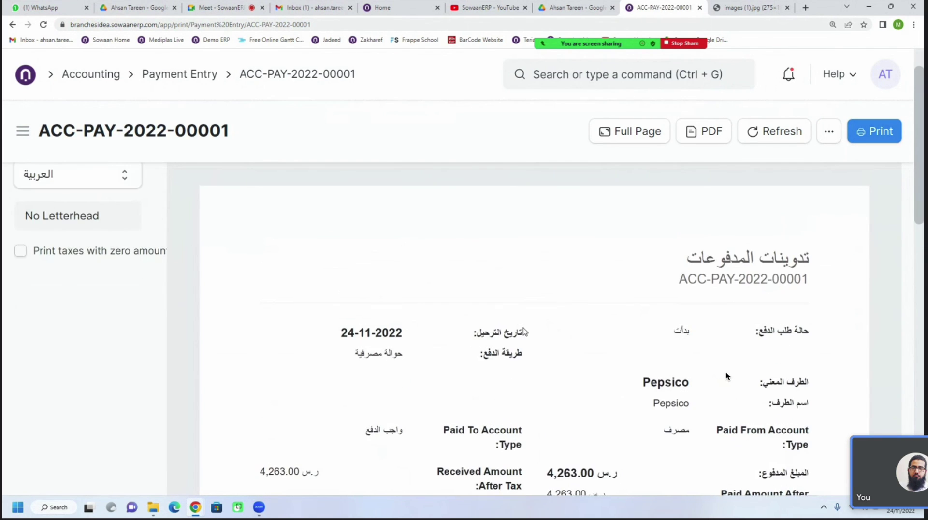
{"action": "scroll", "coordinate": [524, 331], "scroll_direction": "down", "scroll_amount": 4}
{"action": "scroll", "coordinate": [524, 332], "scroll_direction": "down", "scroll_amount": 3}
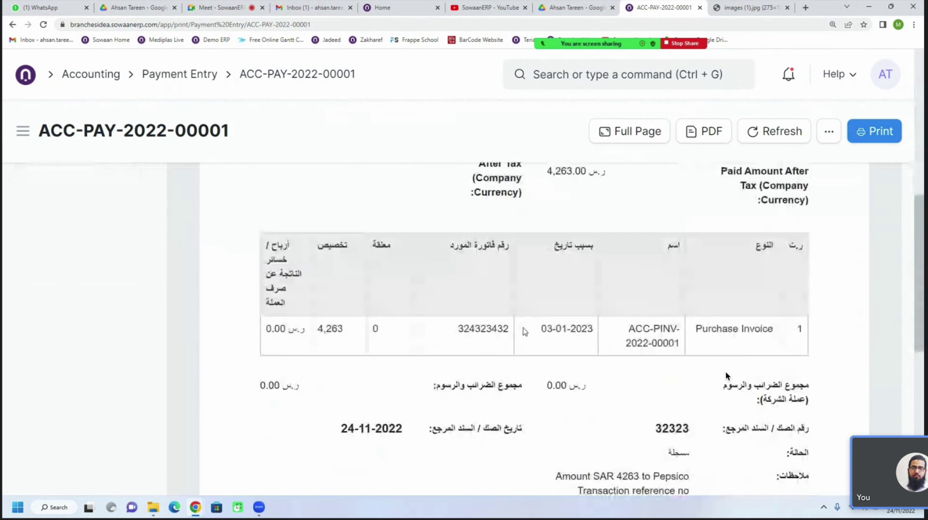
{"action": "left_click", "coordinate": [169, 79]}
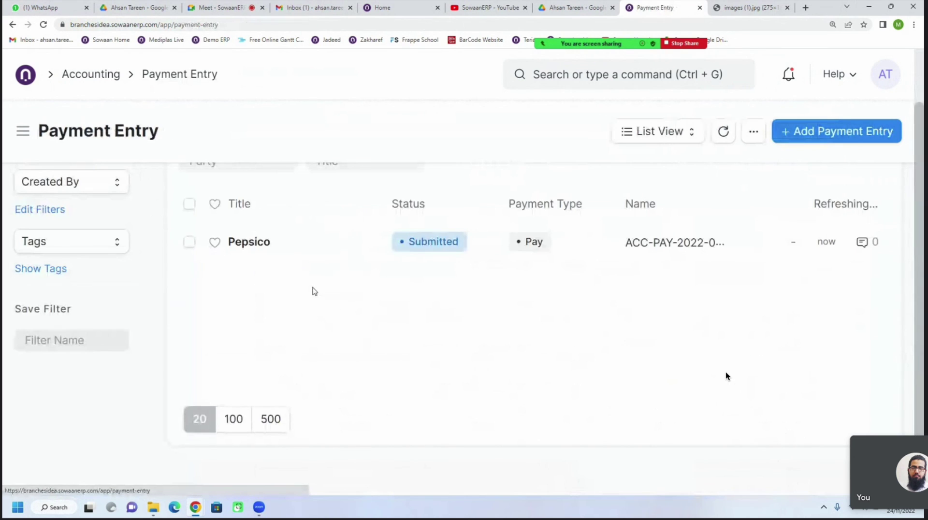
{"action": "left_click", "coordinate": [727, 135]}
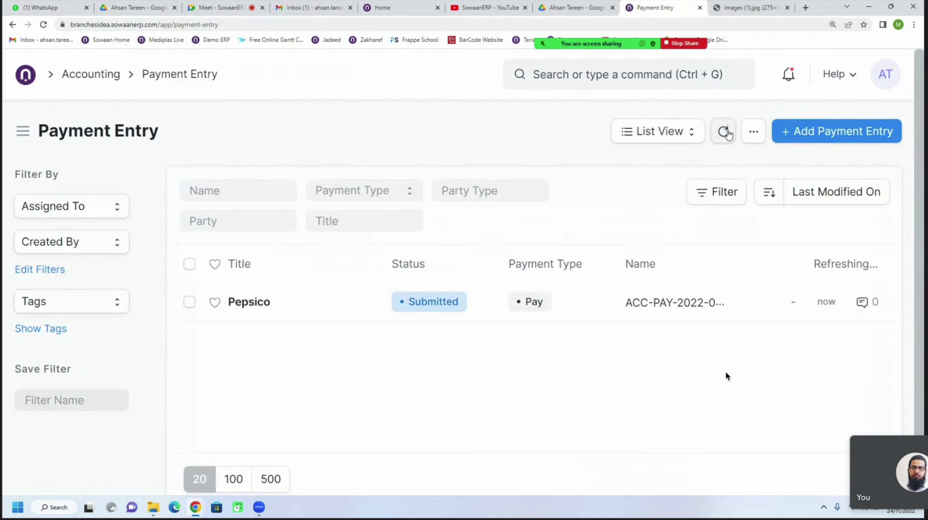